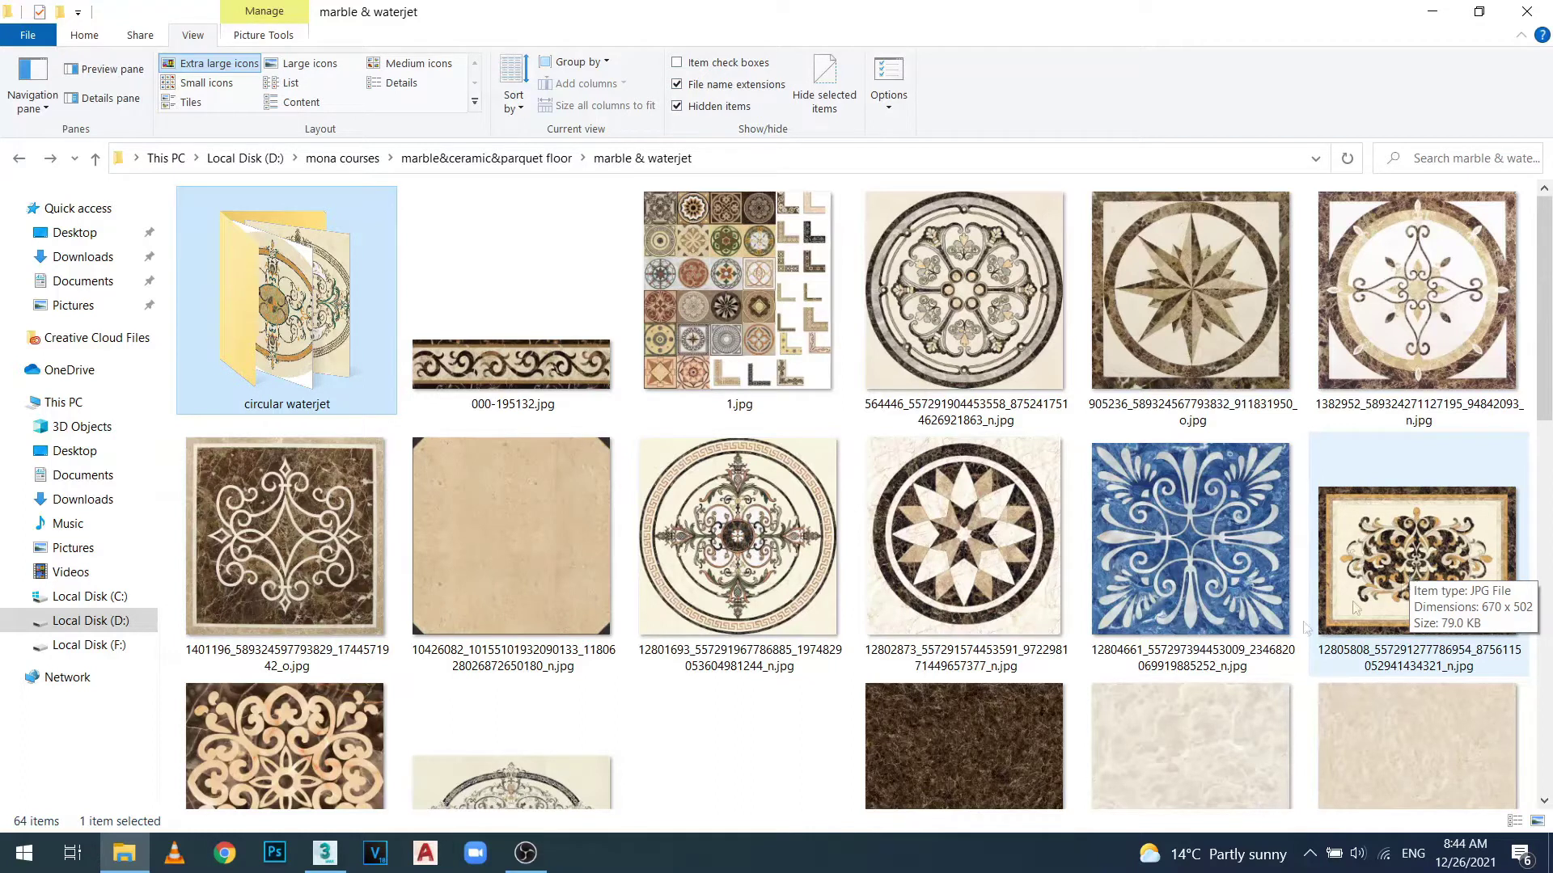
Switch to 3ds Max and add a new VRayMtl material to an empty area of the Slate Material Editor view.
click(324, 852)
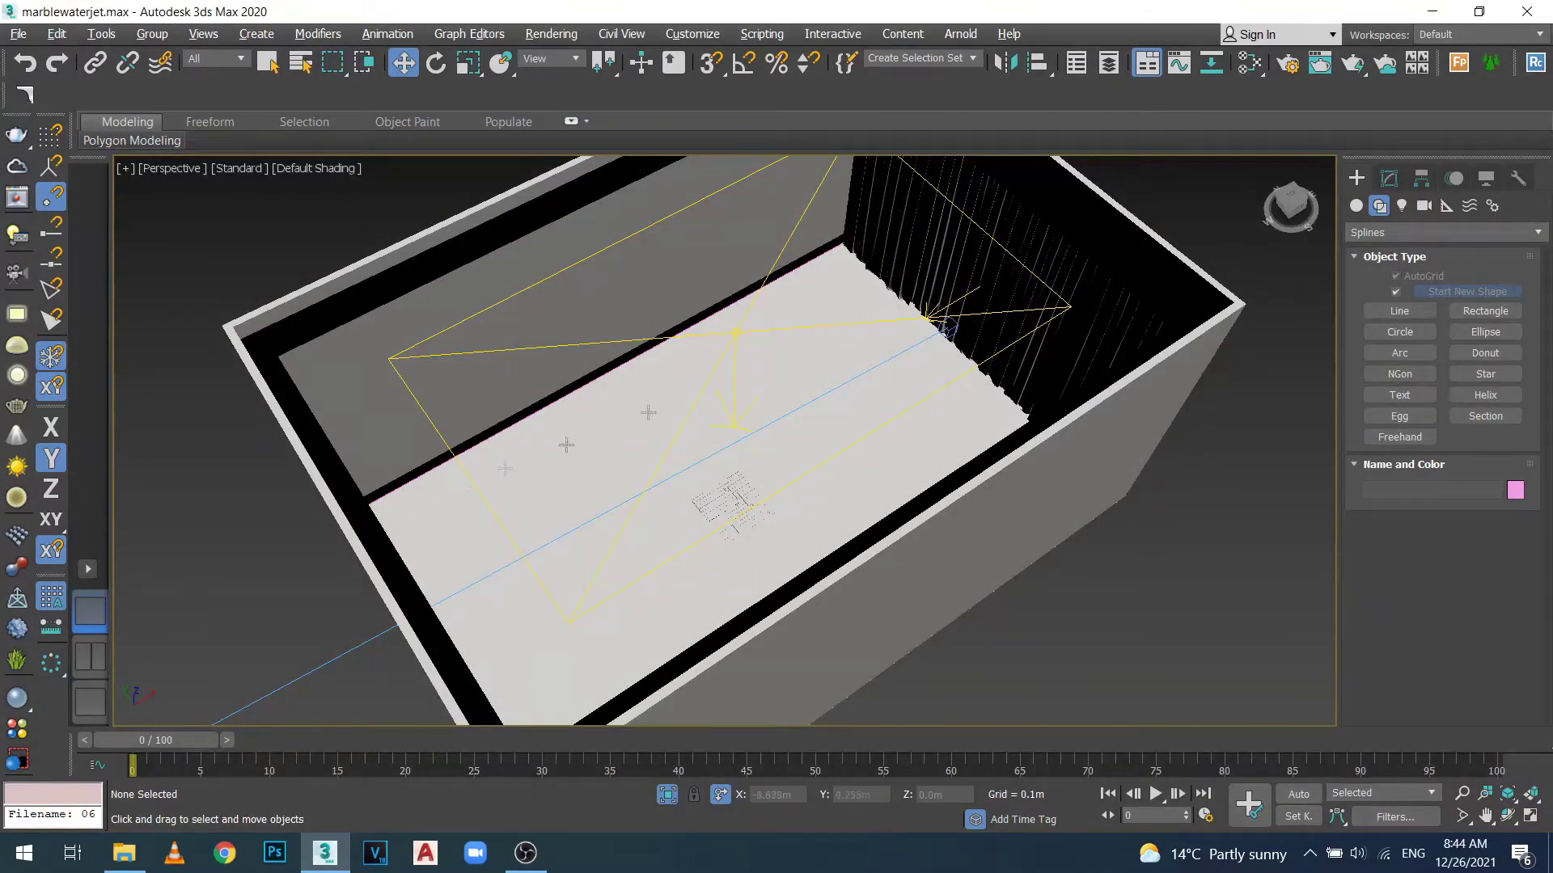
click(1249, 68)
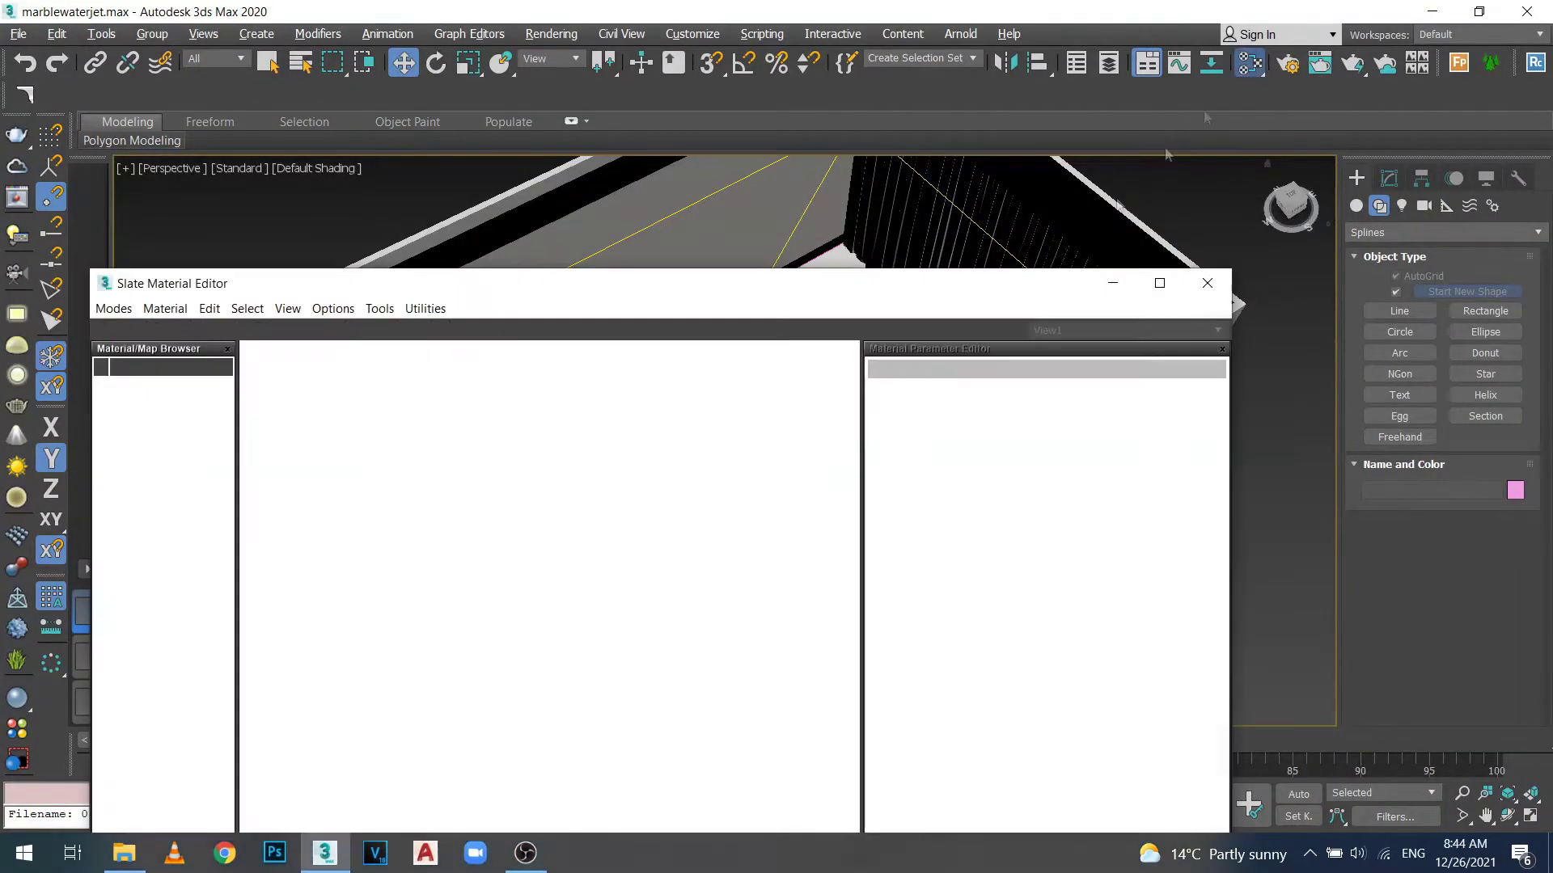
drag(669, 302, 968, 211)
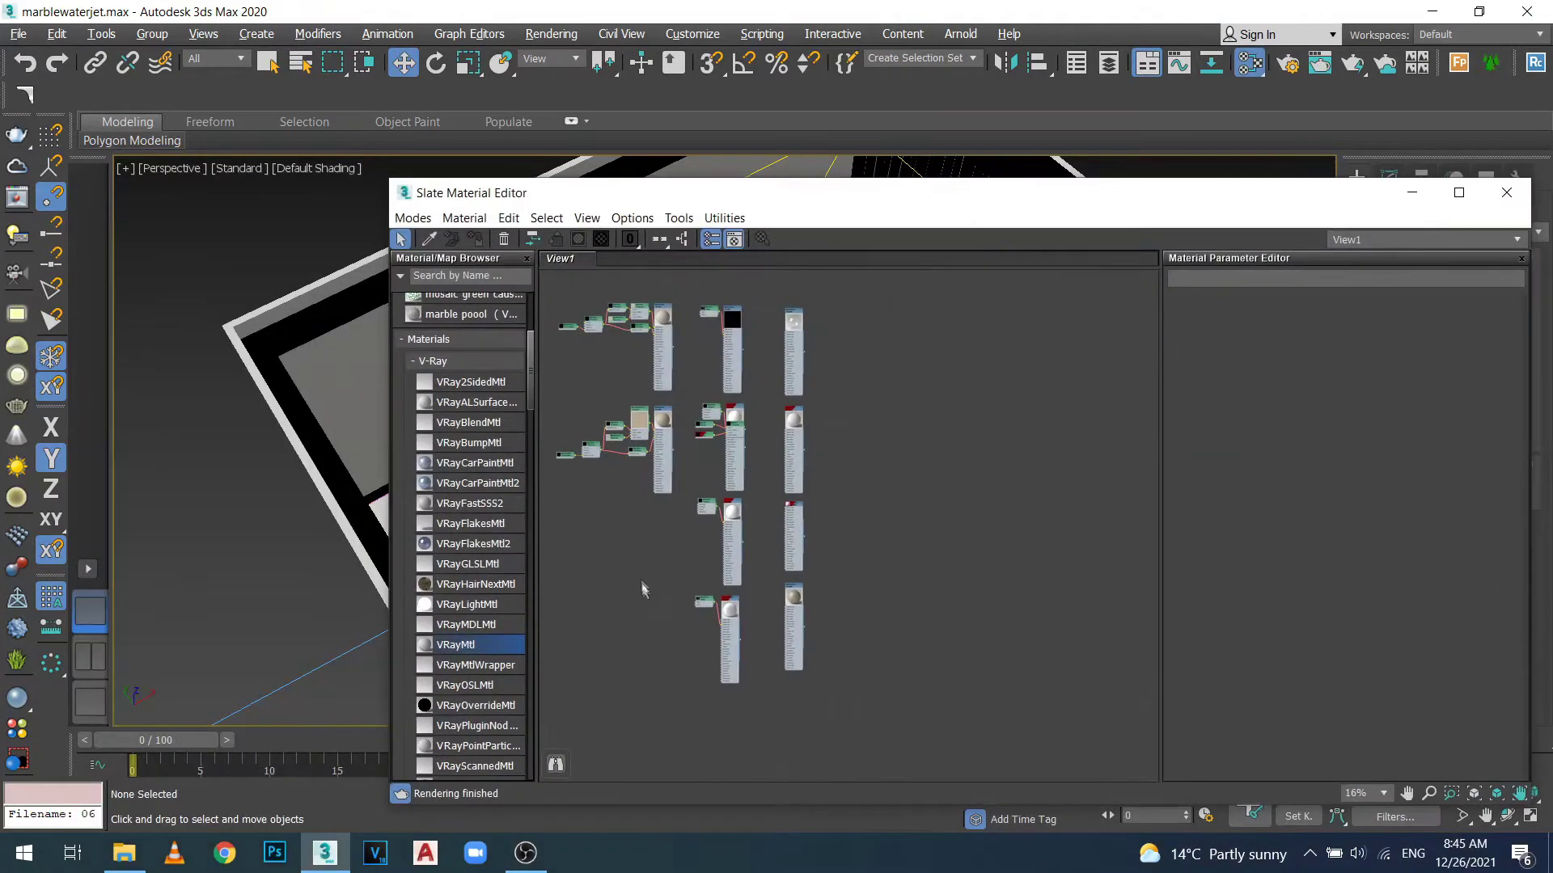
drag(479, 646, 873, 629)
drag(948, 540, 950, 540)
scroll(942, 541, up, 5)
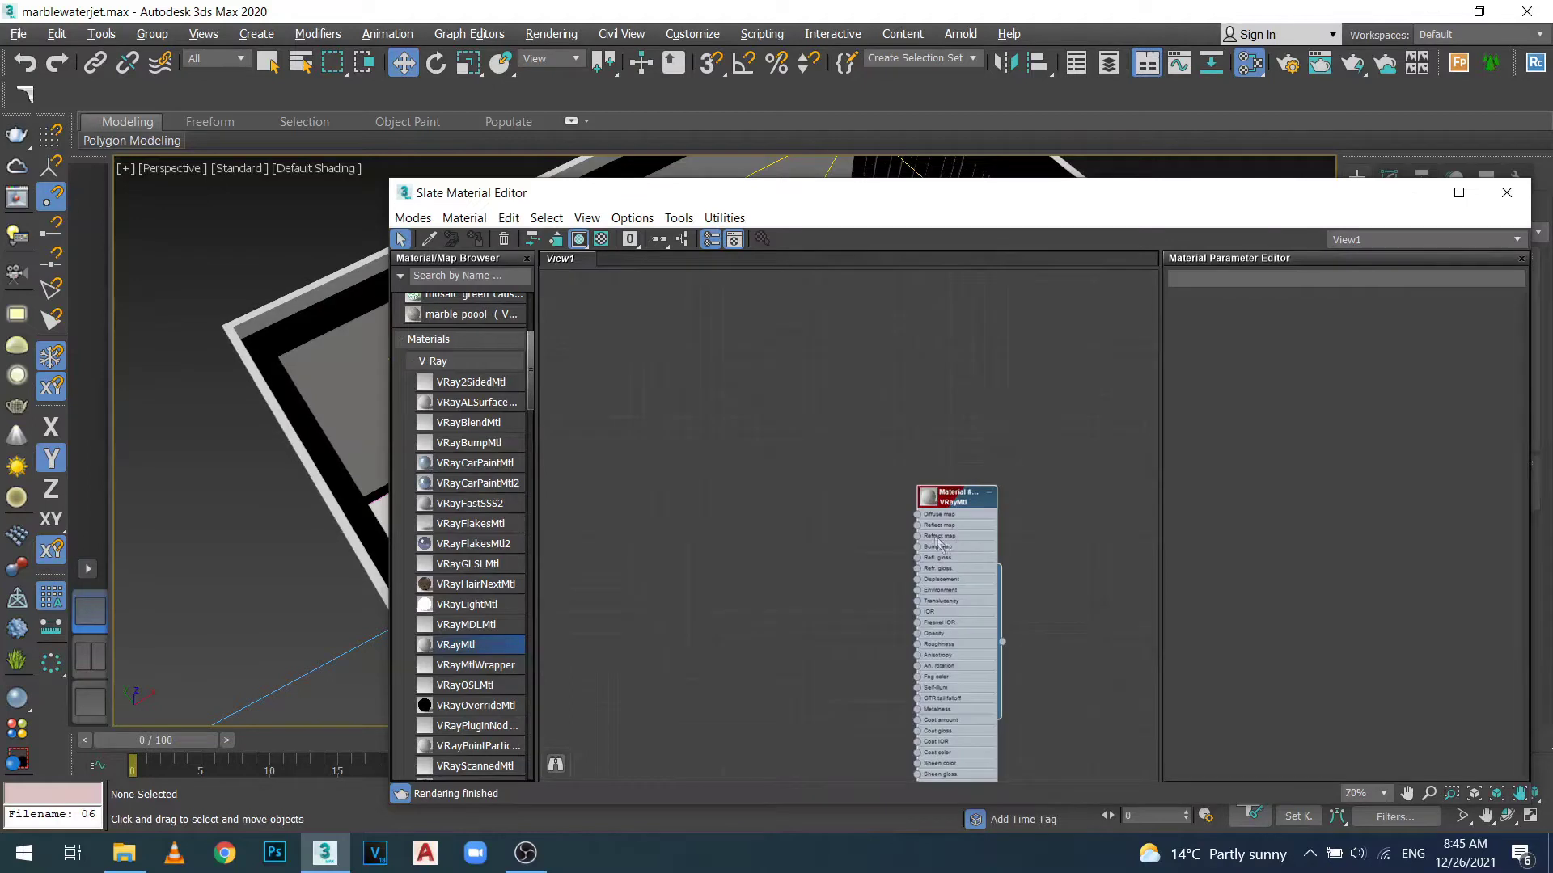
scroll(954, 527, up, 2)
Connect a Bitmap map to the new material's Diffuse map, loading the rectangular waterjet image 12805808_557291277... from the marble & waterjet folder.
drag(906, 512, 803, 491)
mouse_move(826, 540)
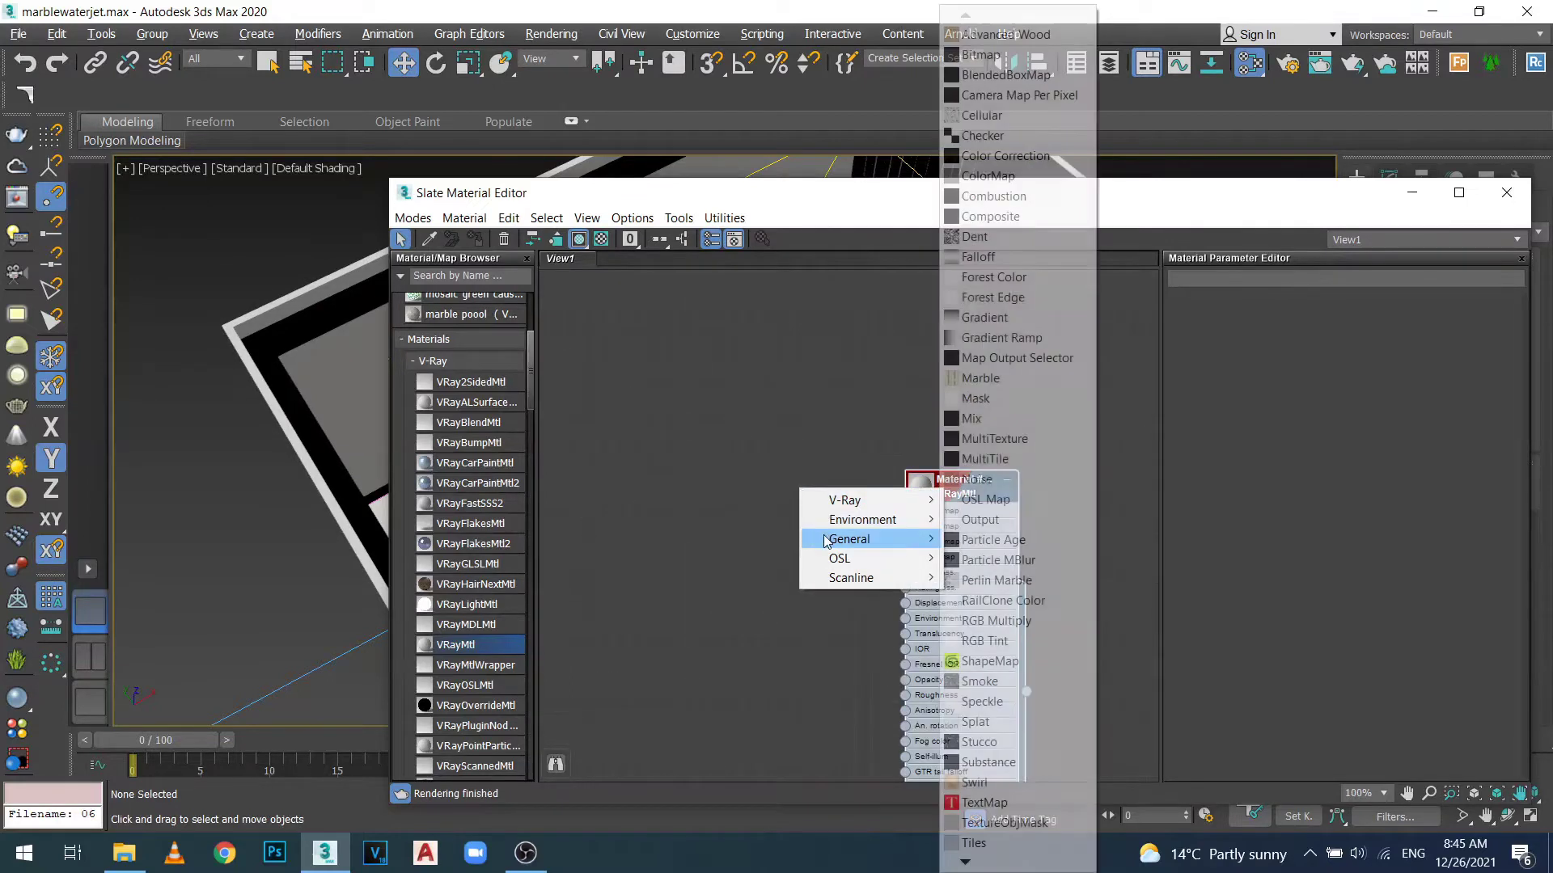
click(1042, 58)
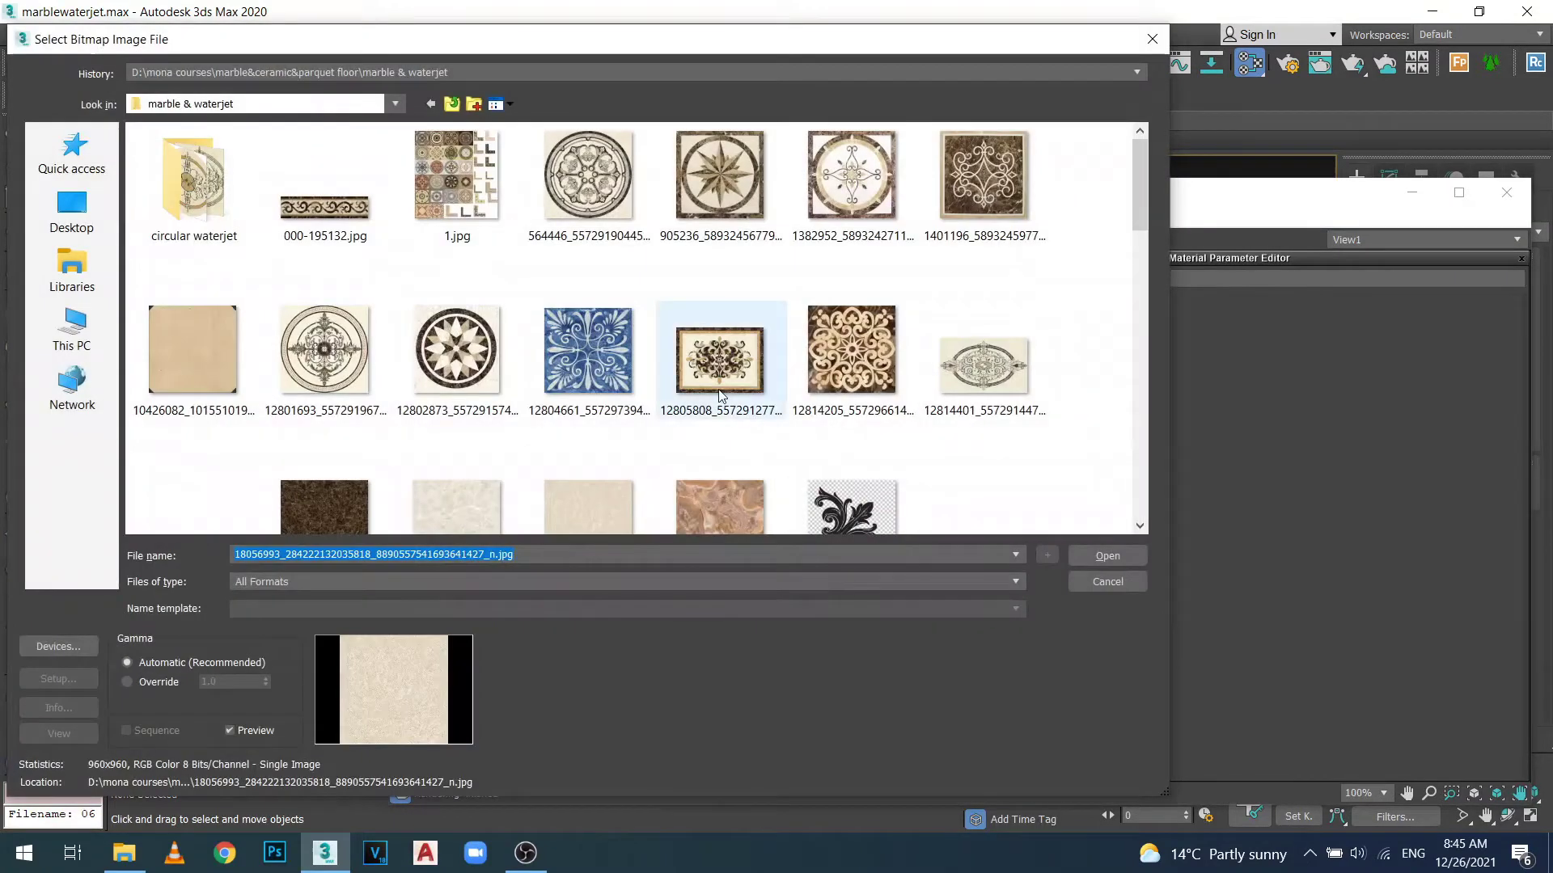
click(722, 395)
click(1107, 555)
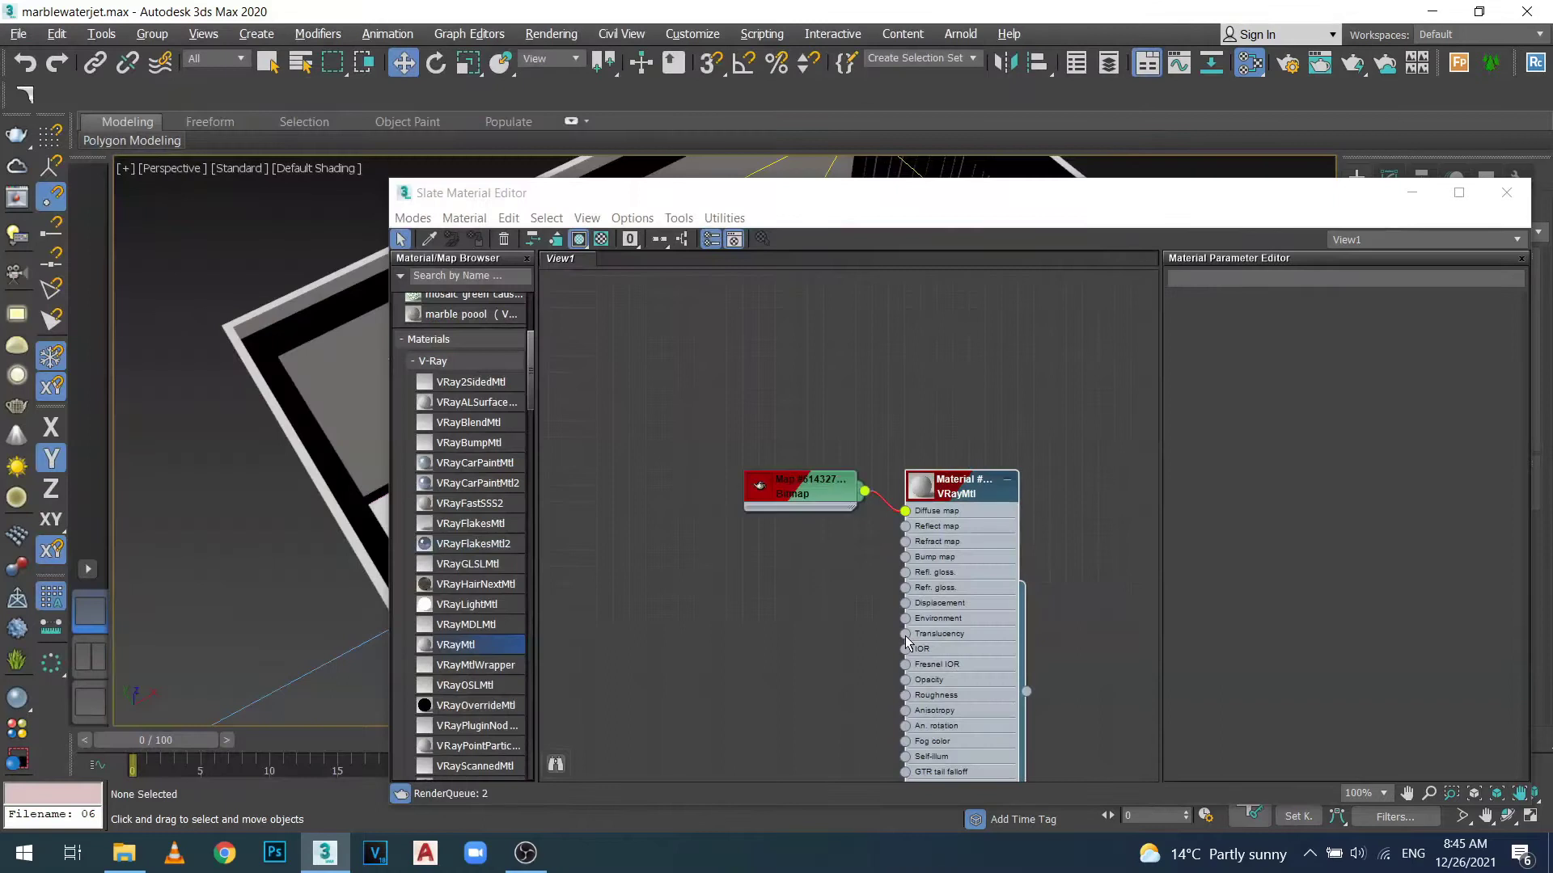
Enlarge the material node's thumbnail and show the material in a large separate preview window beside its node.
double_click(923, 486)
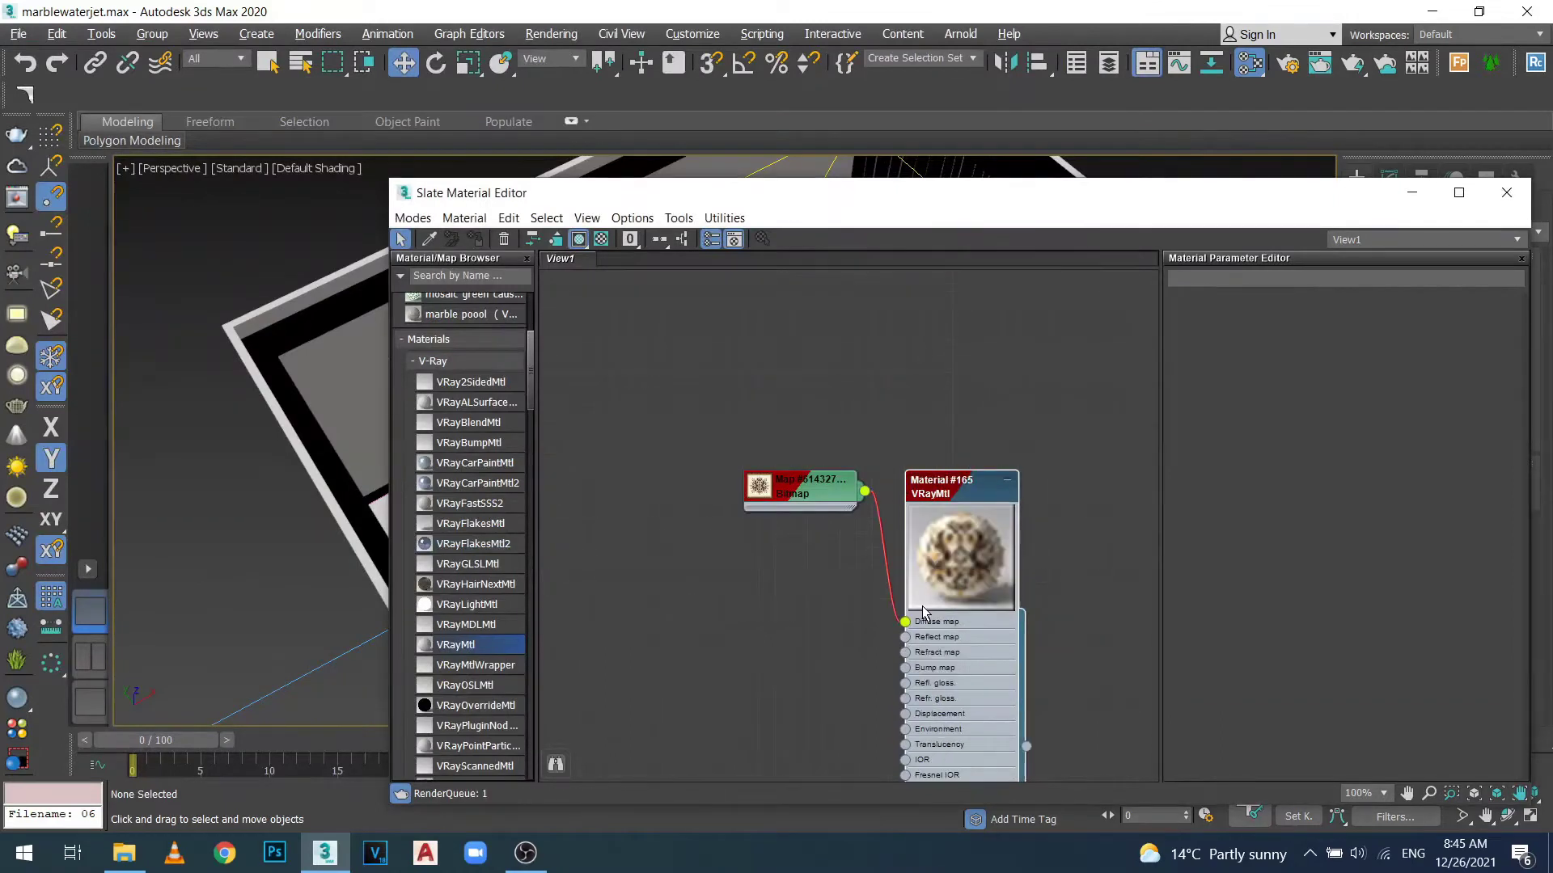
right_click(943, 570)
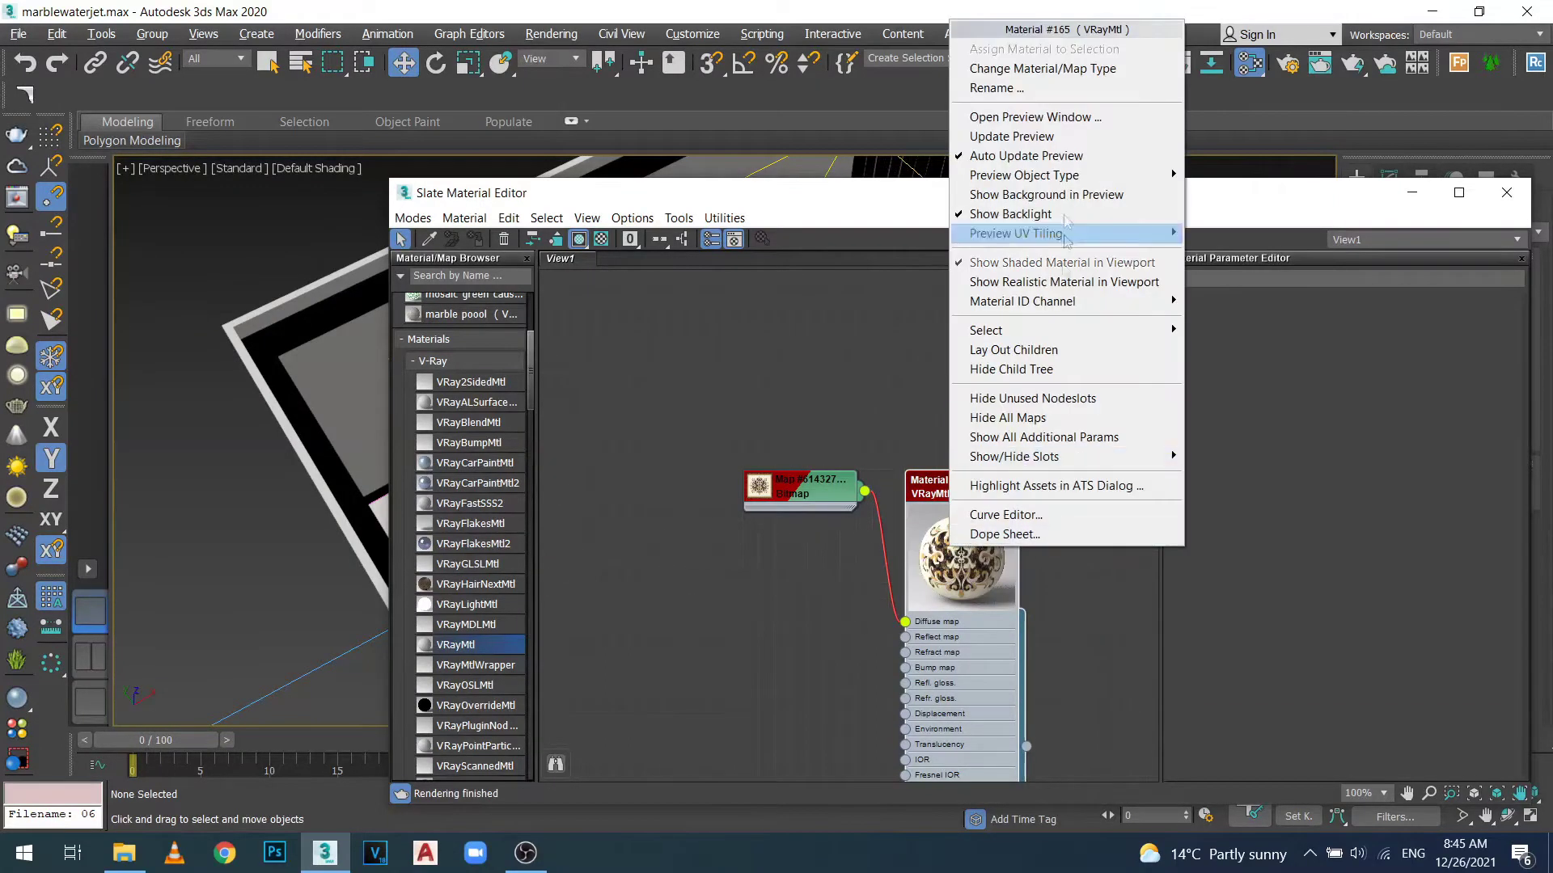
click(1058, 121)
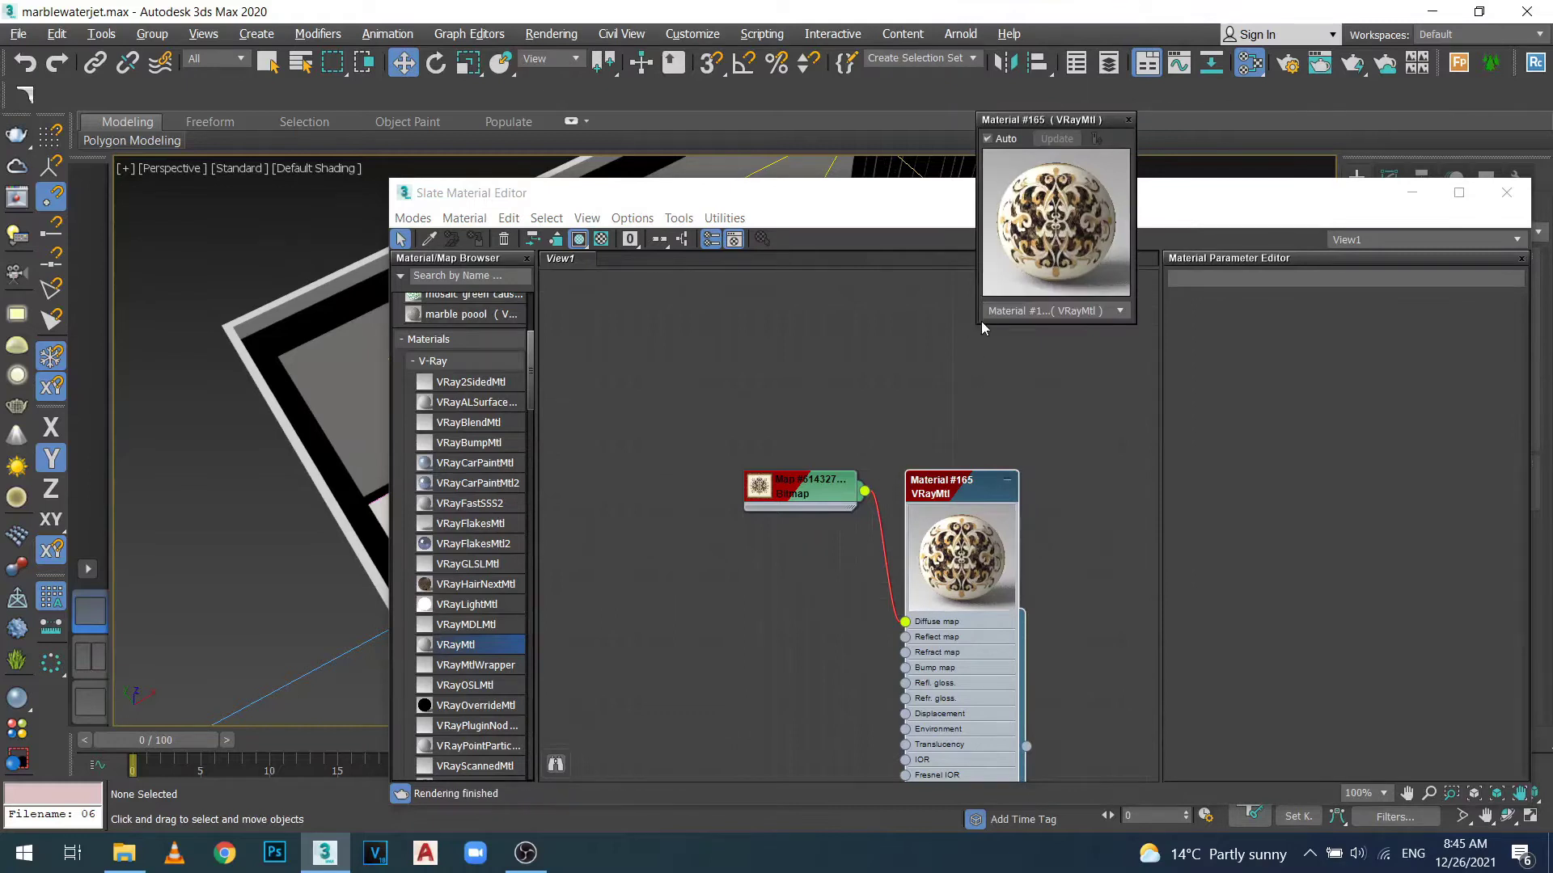
drag(979, 324, 979, 596)
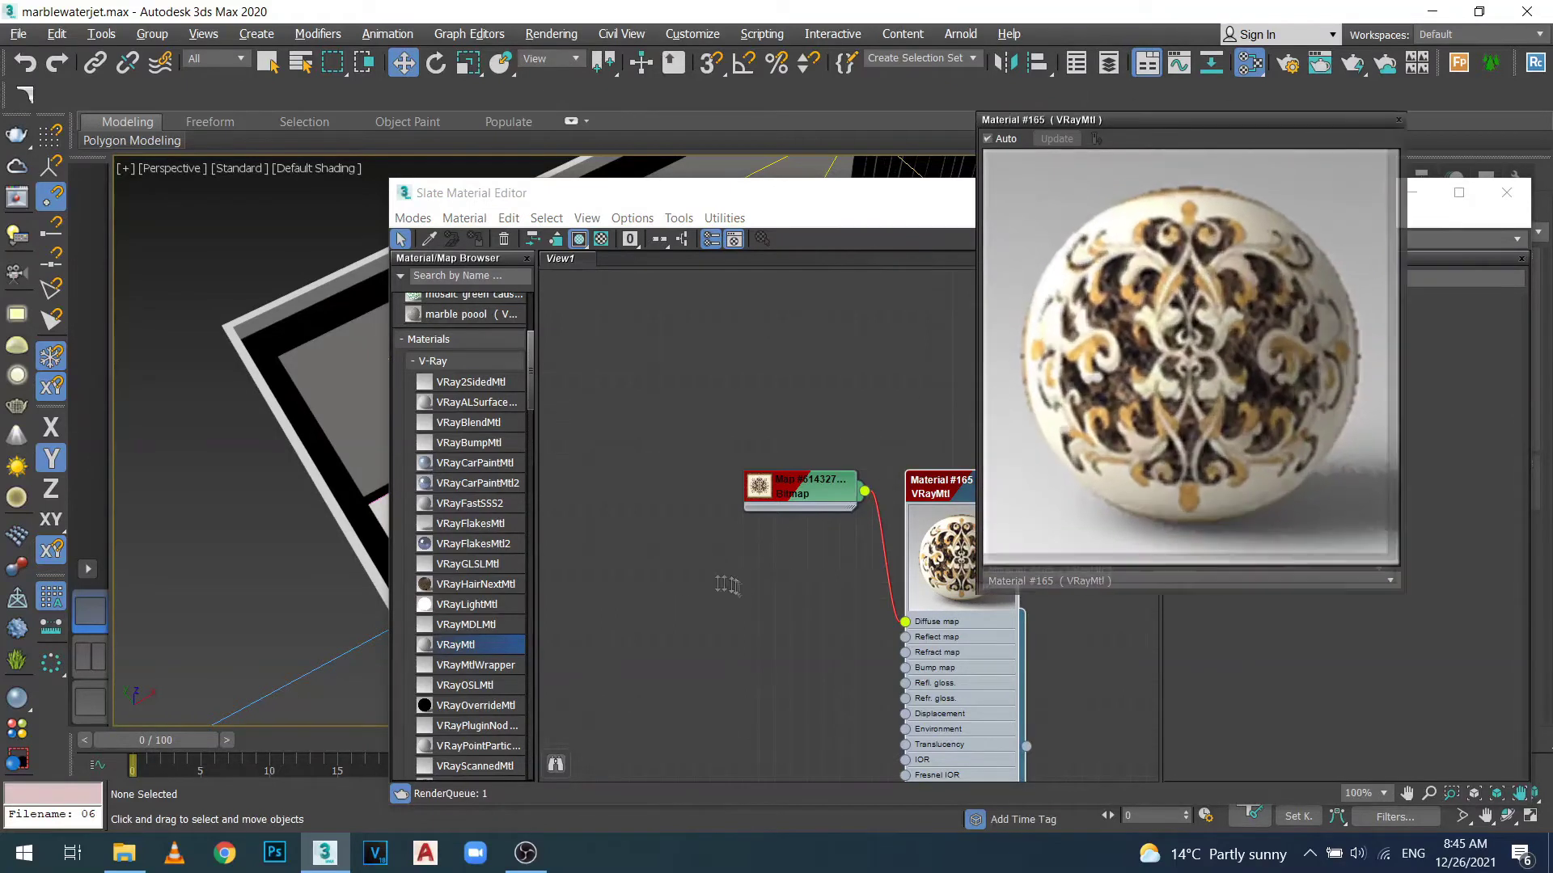
drag(1251, 119, 675, 139)
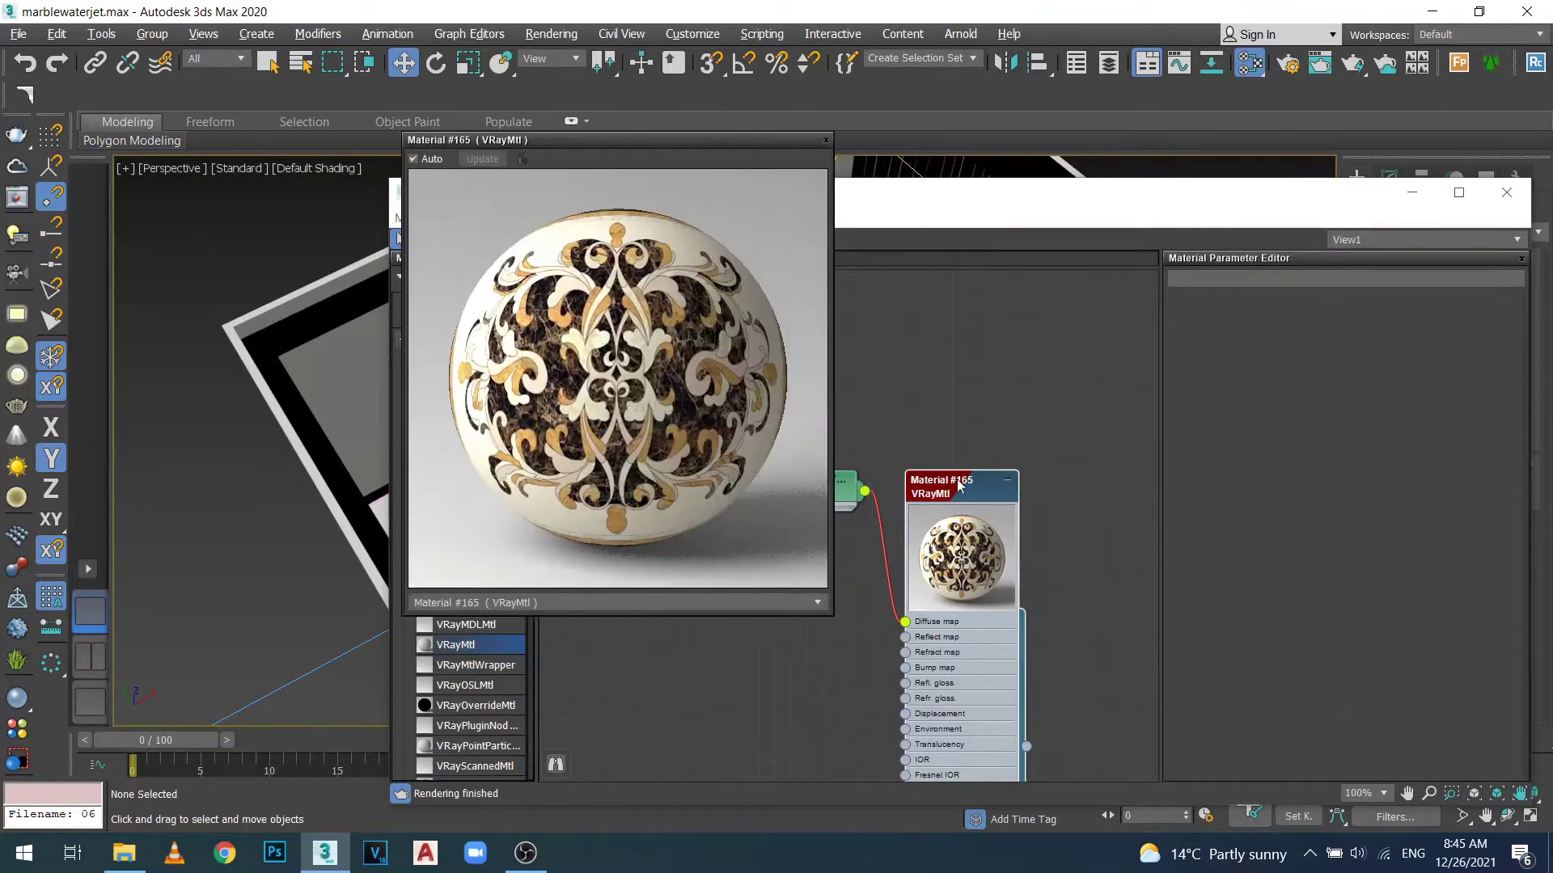
Show the new material's parameters and set its reflection color to light gray with a value of 208.
double_click(1015, 481)
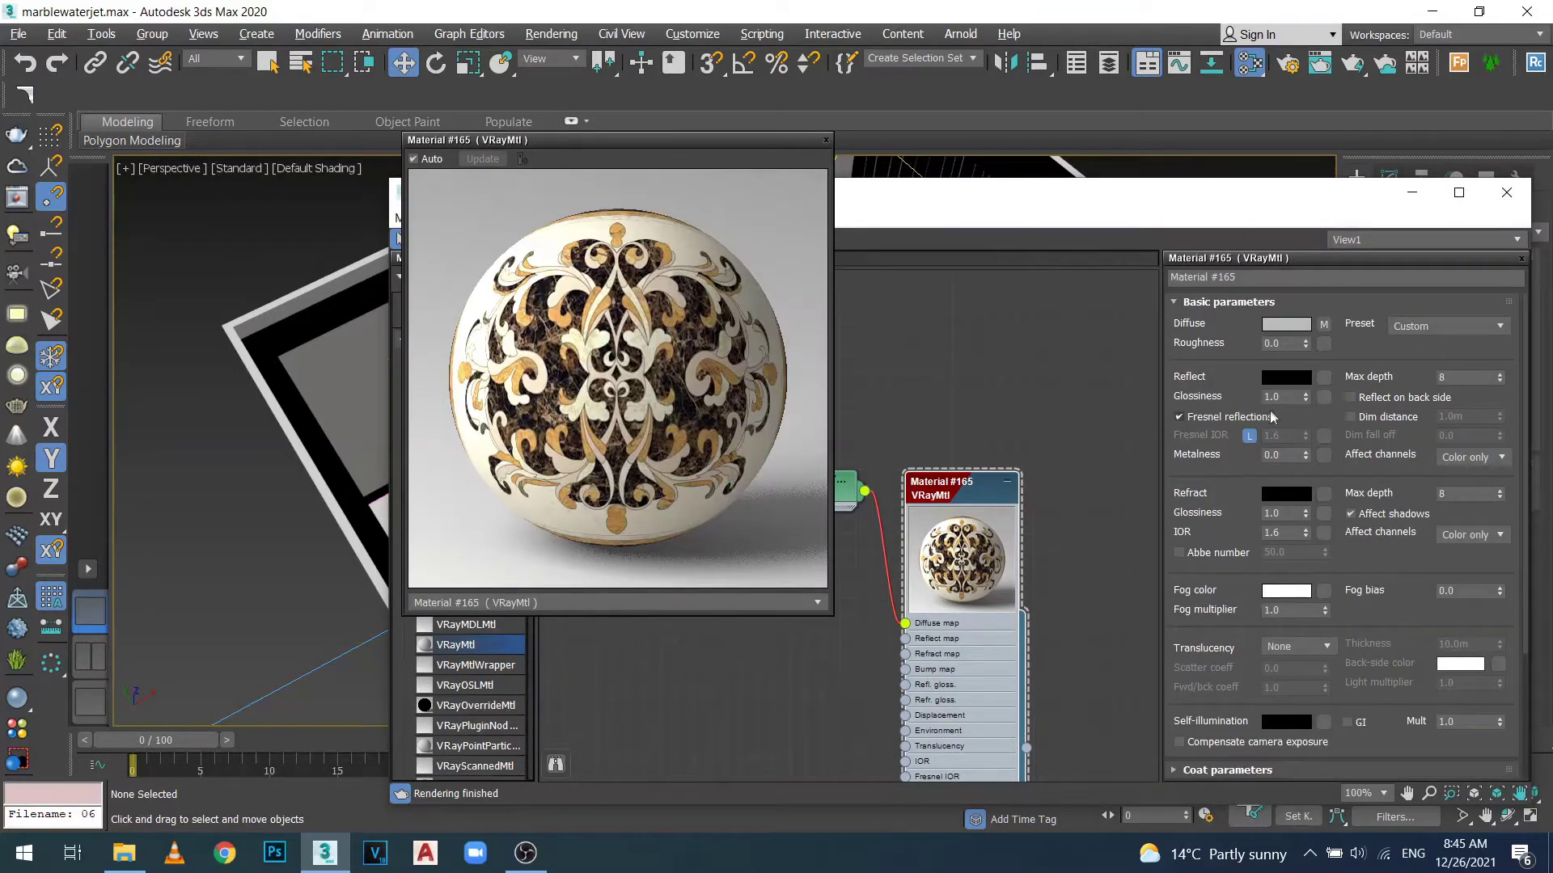
click(1287, 378)
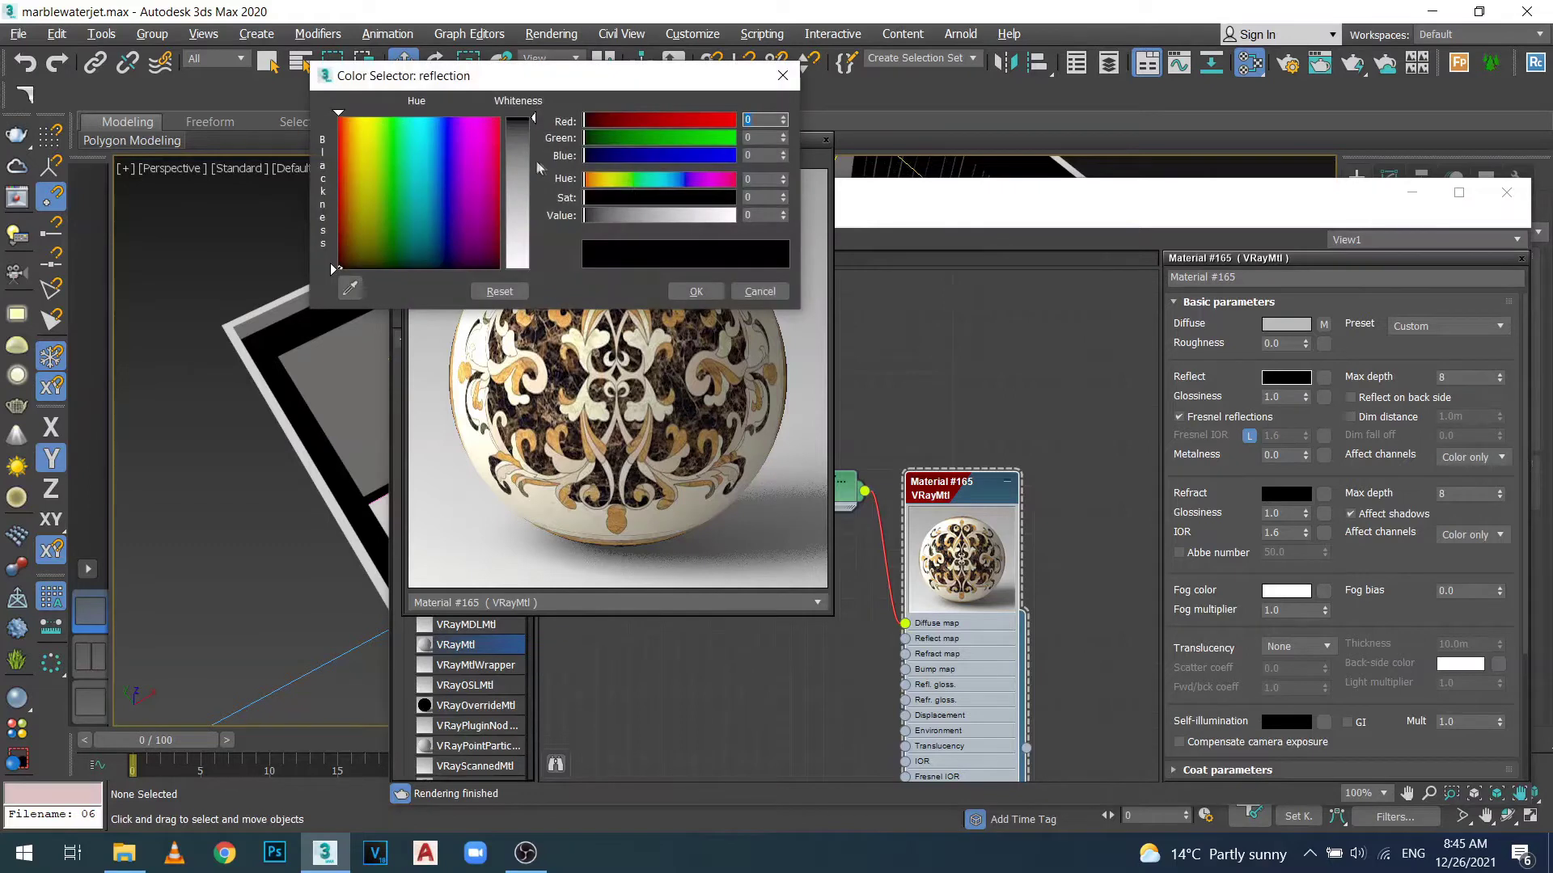
drag(537, 122, 534, 243)
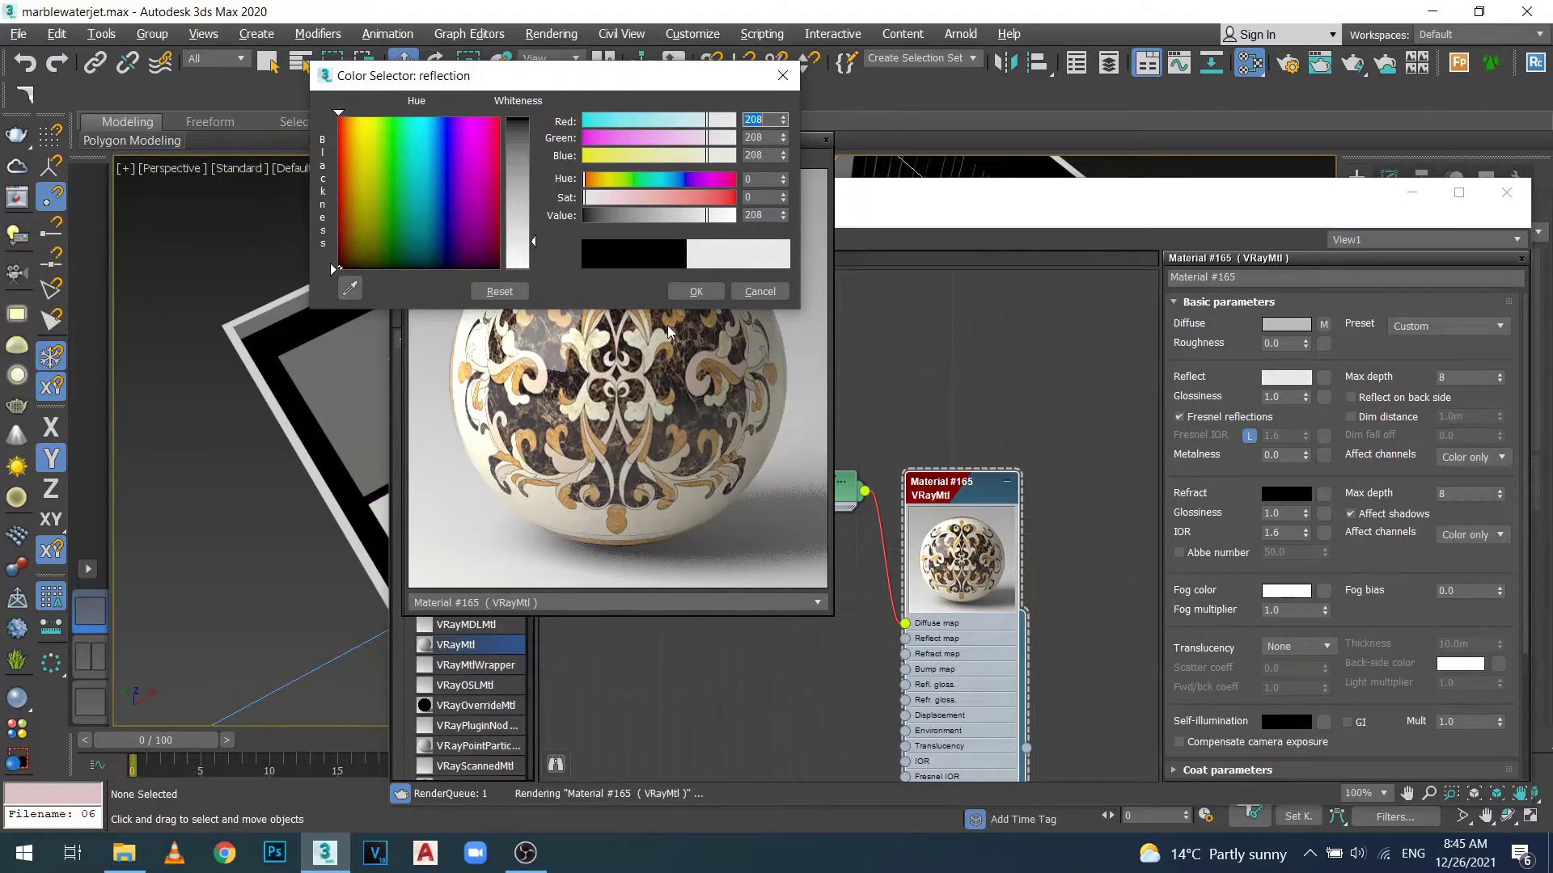
click(684, 293)
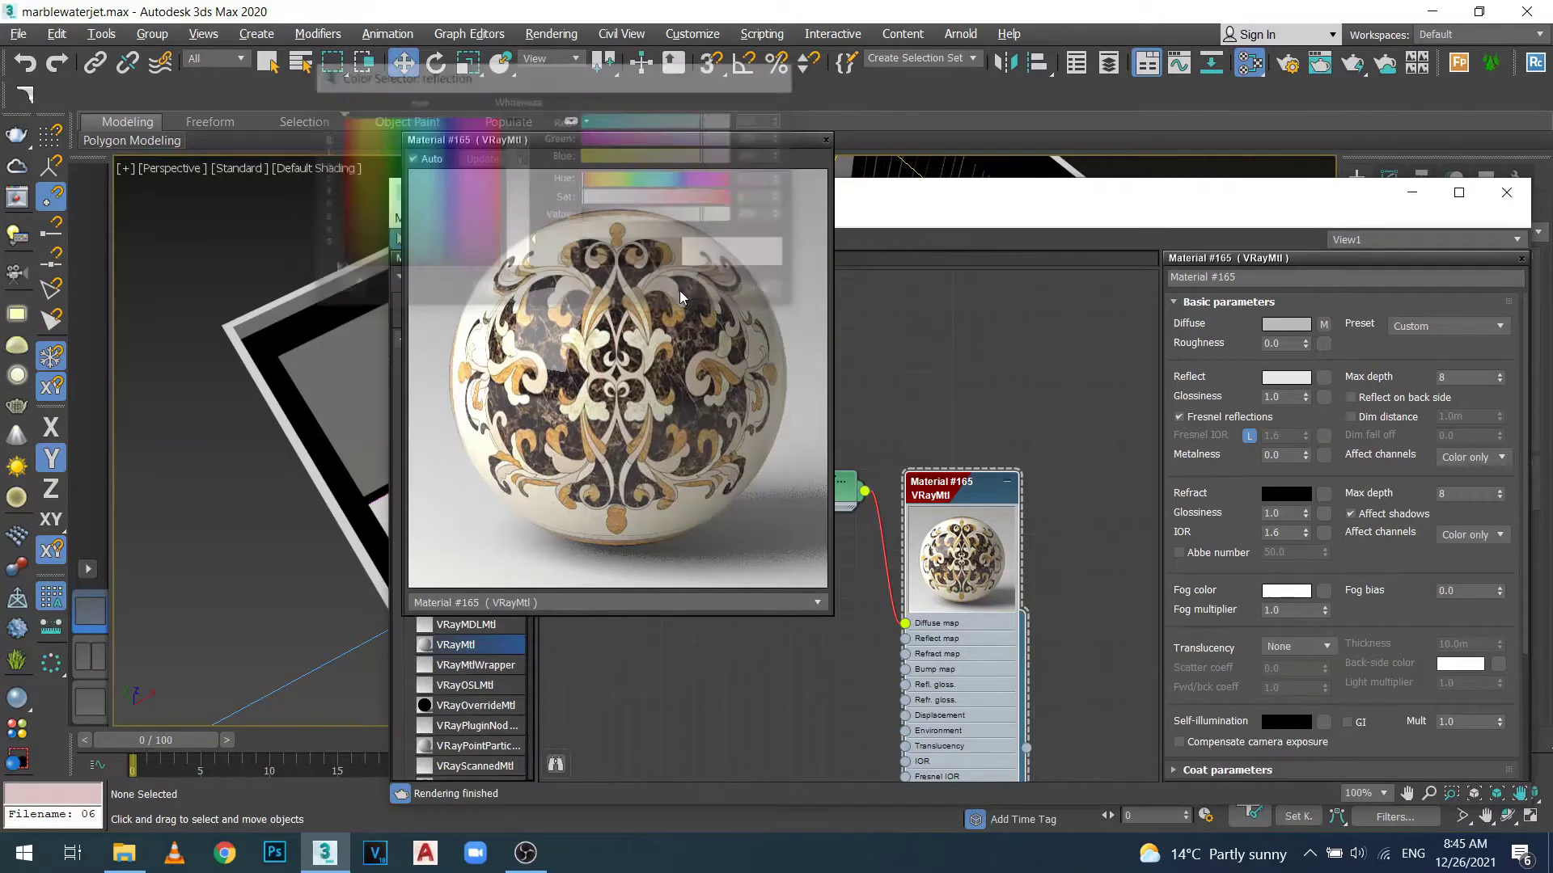
Unlock the material's Fresnel IOR, set it to 3.5, and close the preview window.
click(1249, 437)
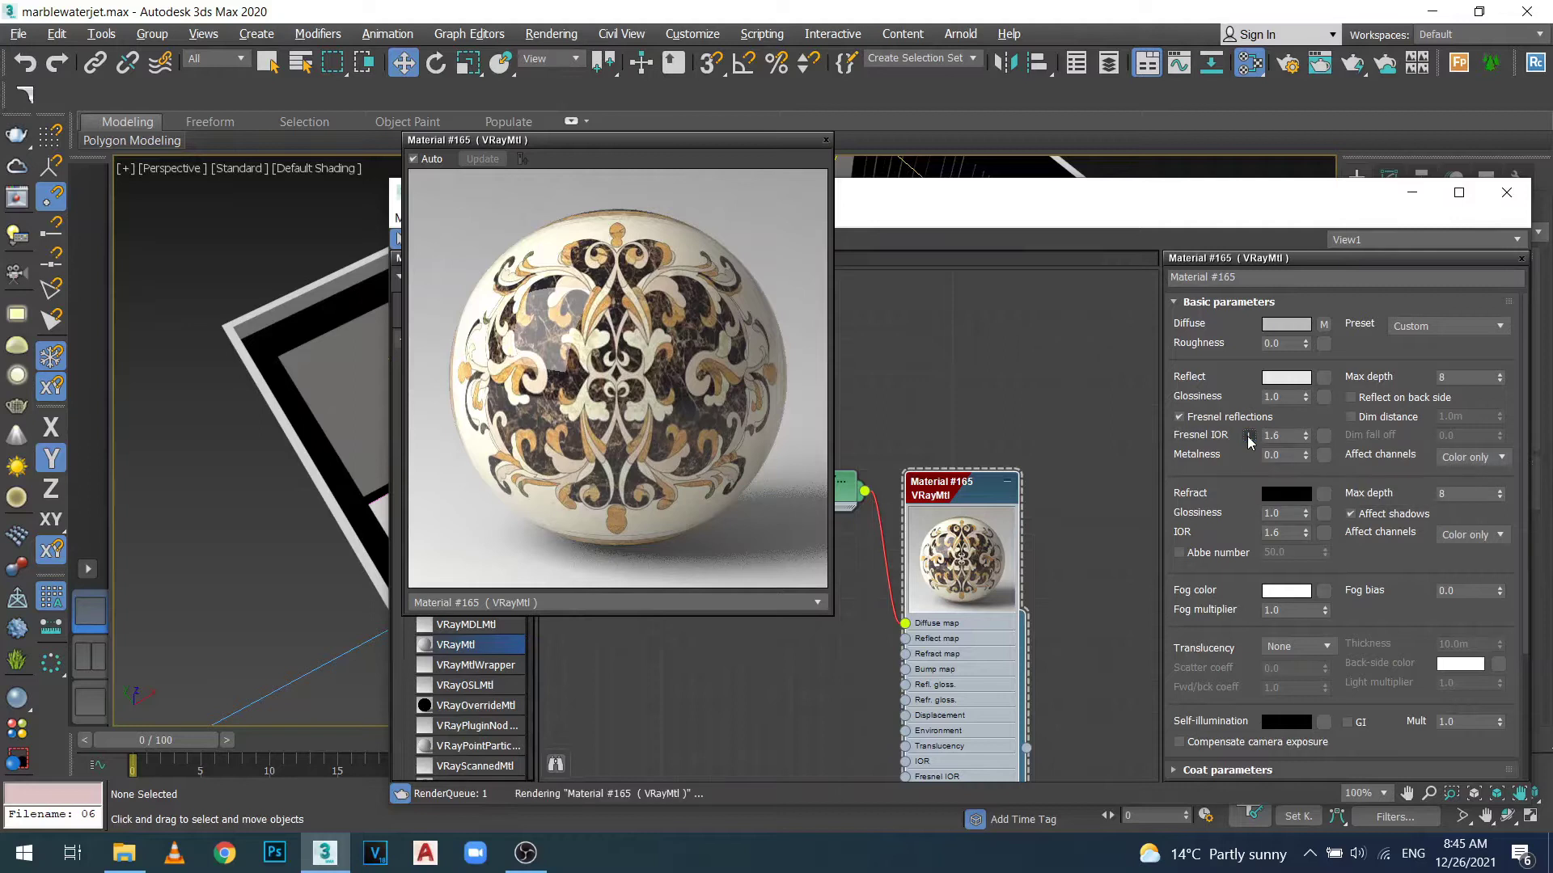
click(1275, 435)
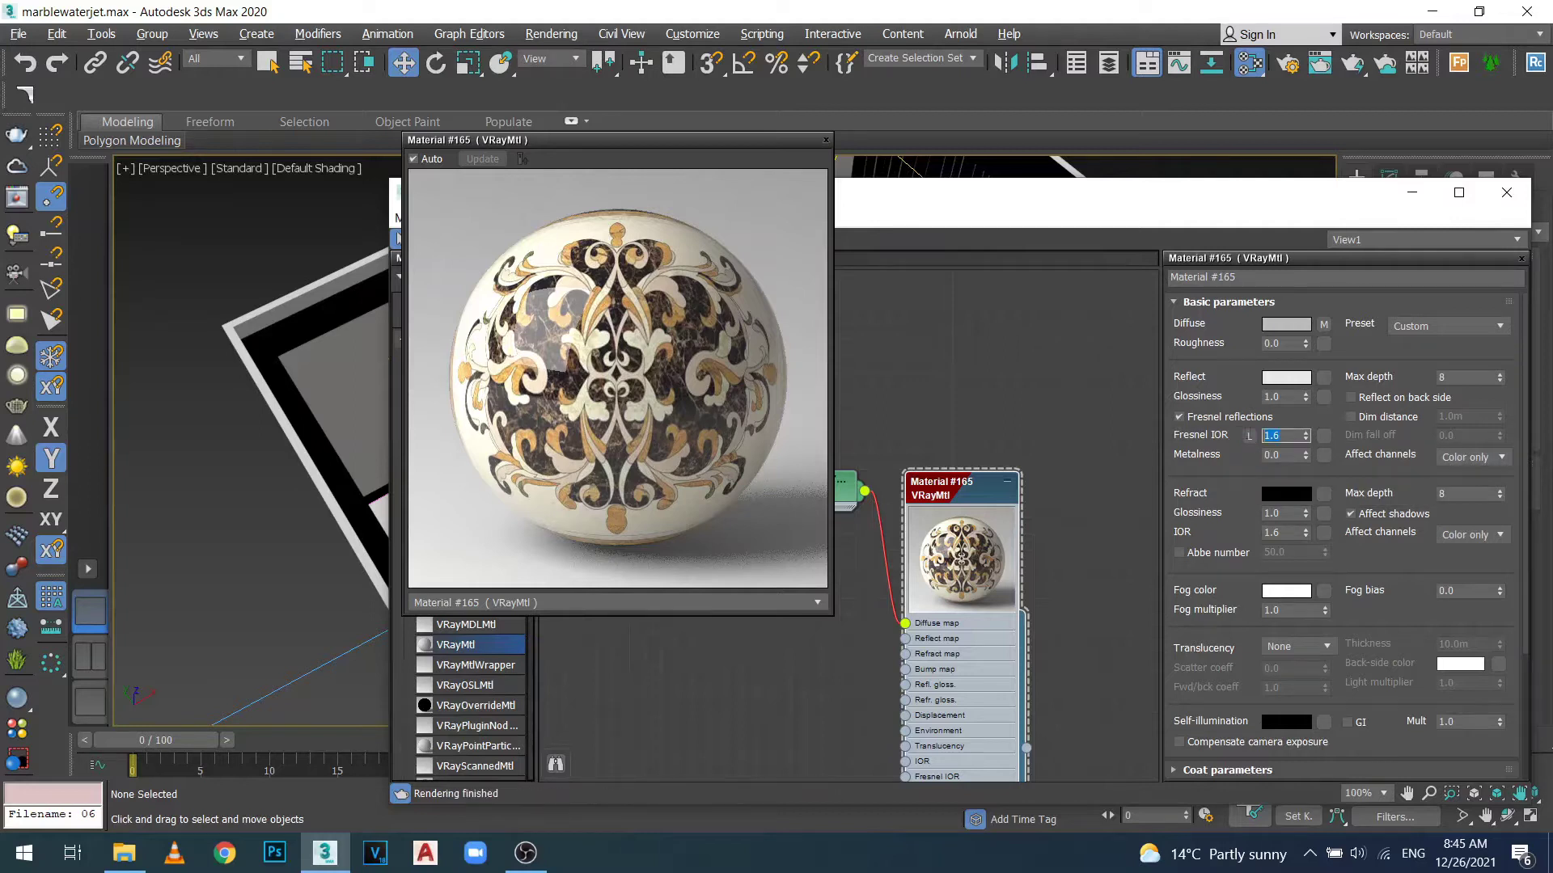
text(3.5)
key(Return)
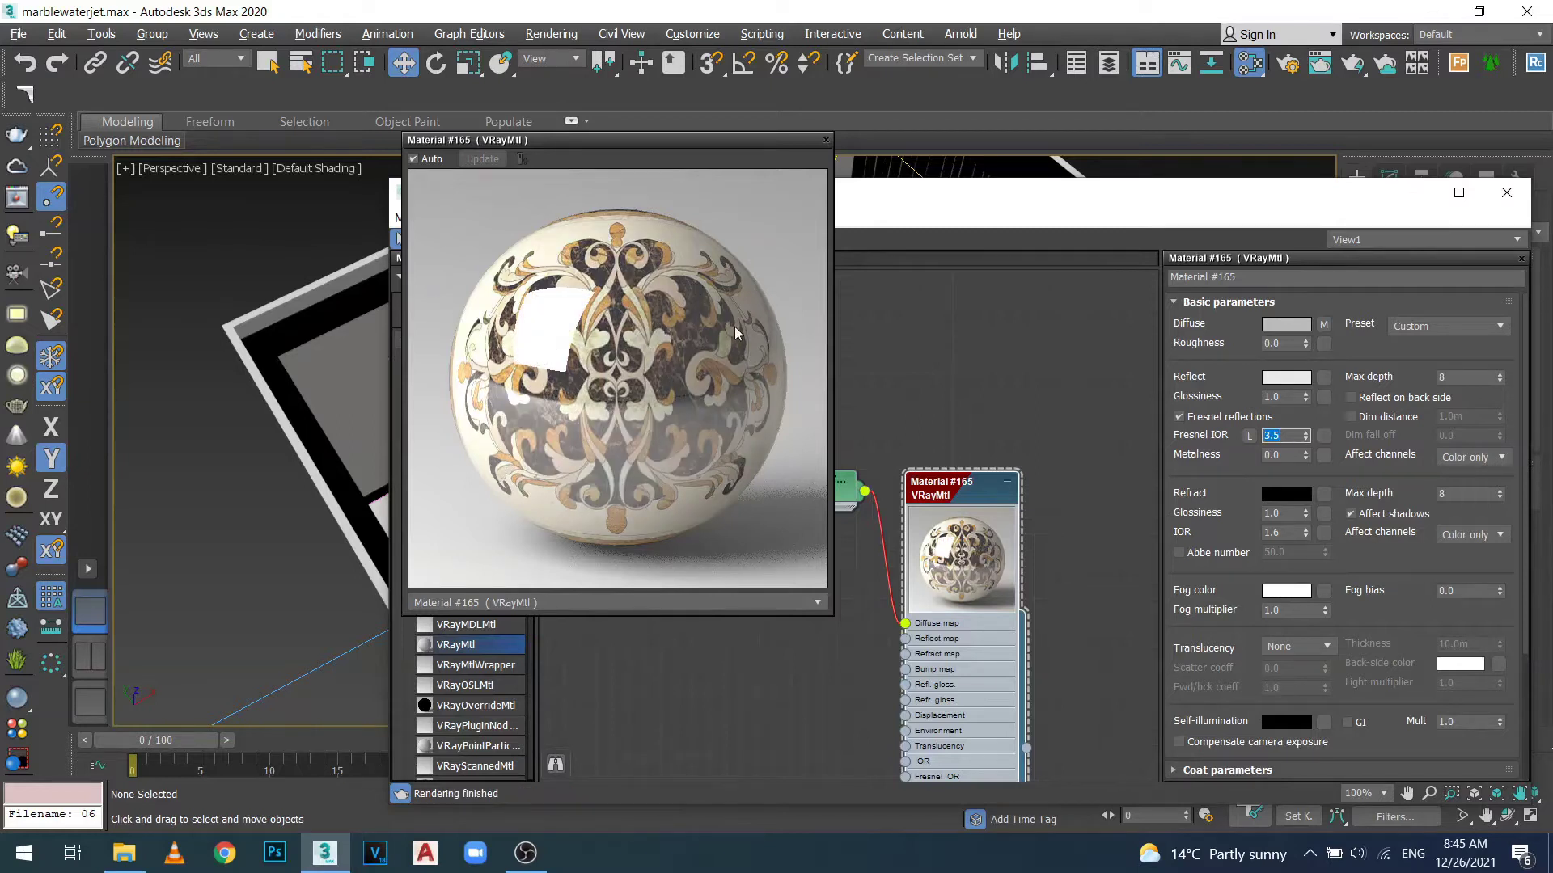
click(820, 141)
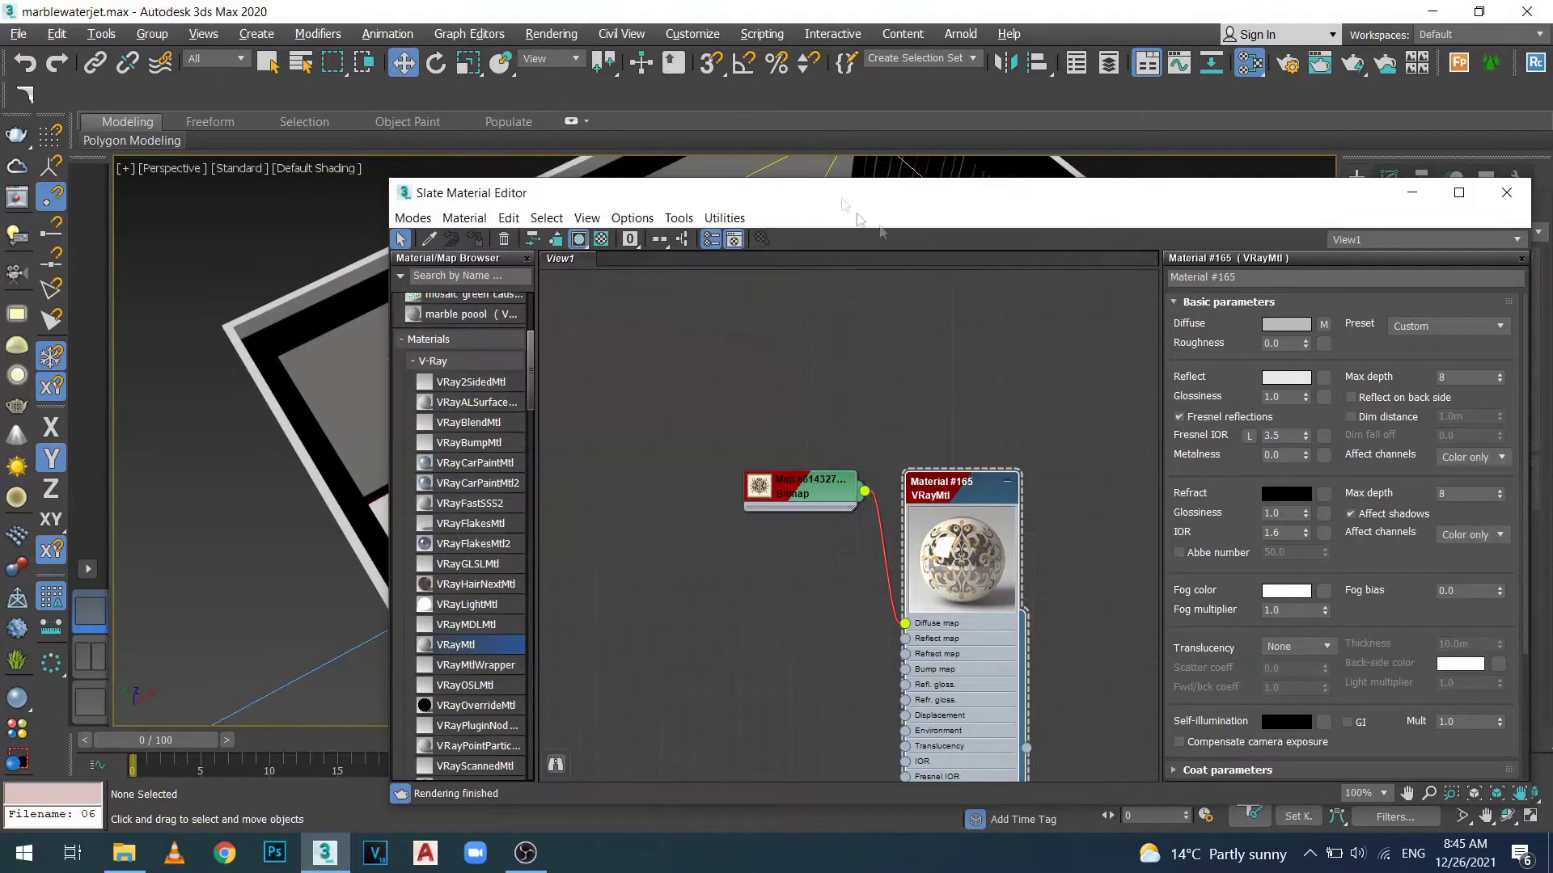
Assign the waterjet material to the room's floor and close the material editor.
drag(973, 213, 1215, 110)
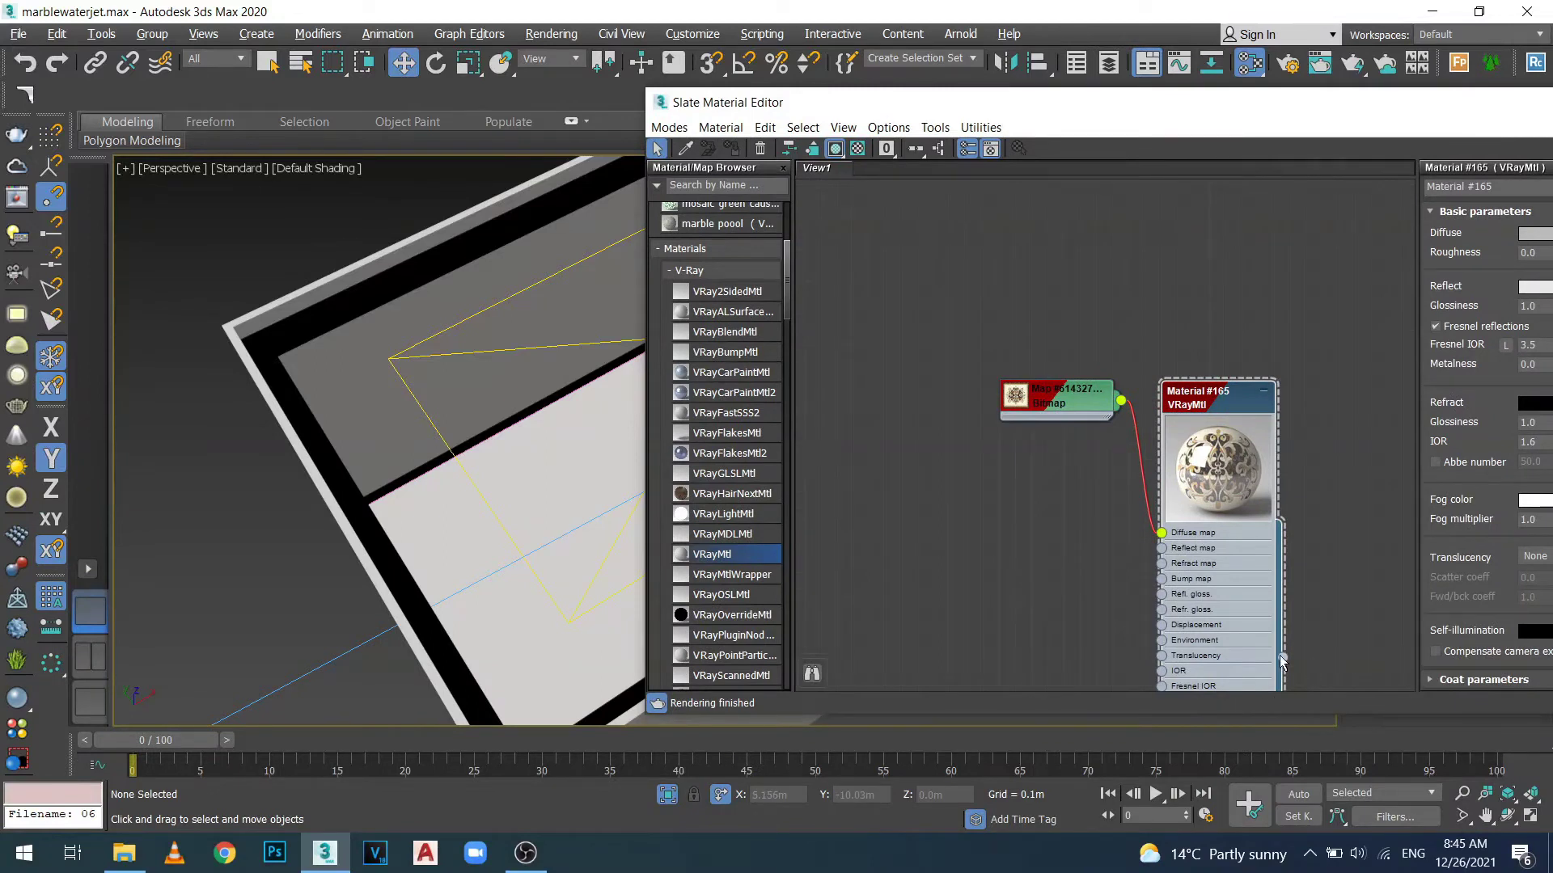
drag(1285, 662, 455, 546)
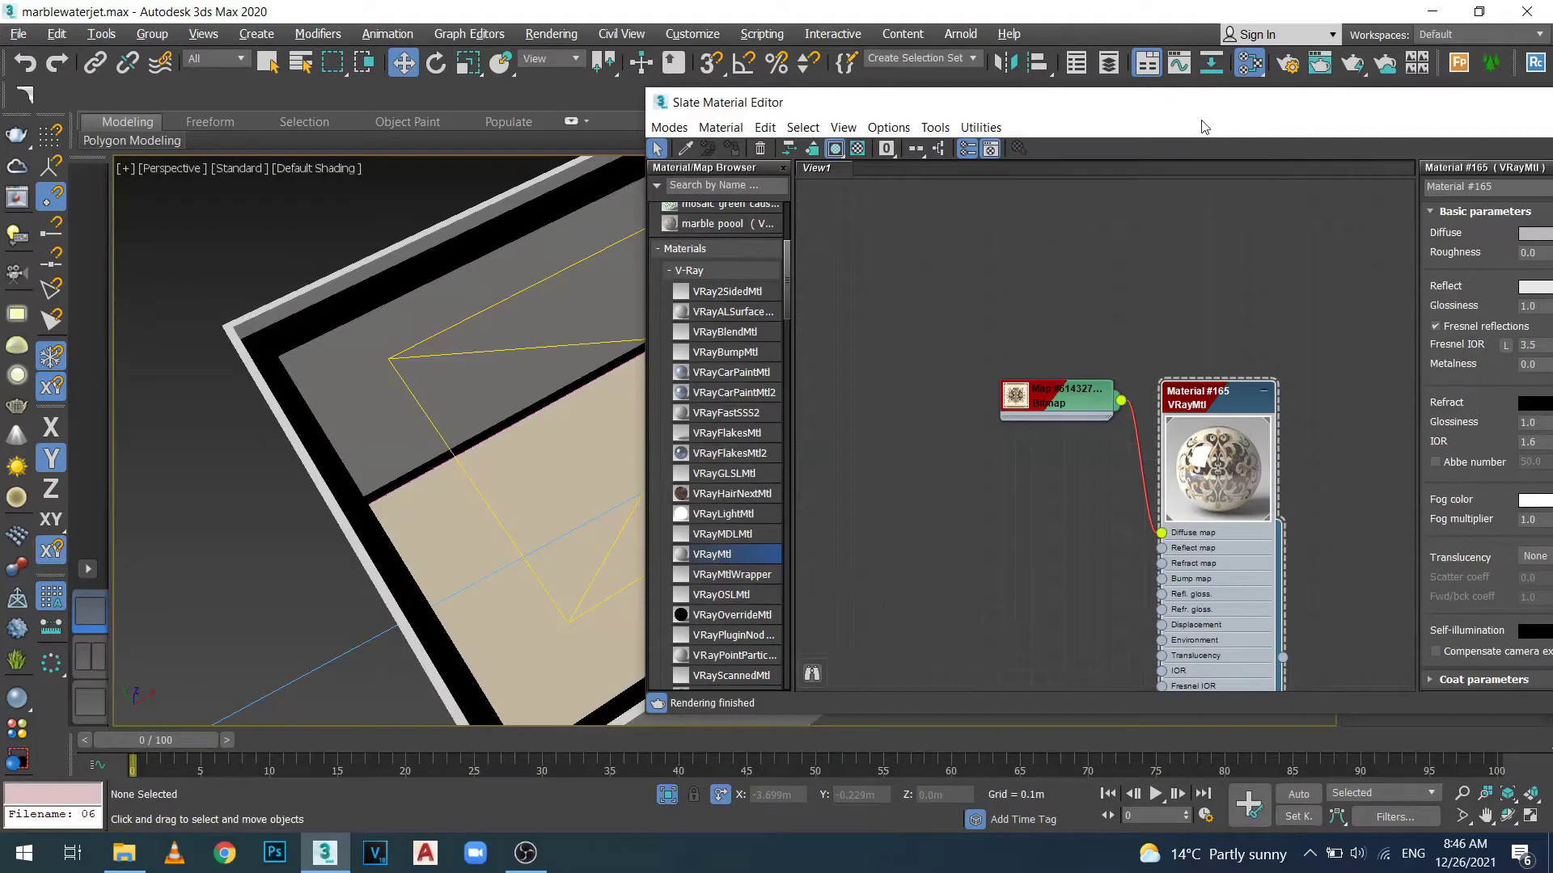
drag(1415, 98, 828, 374)
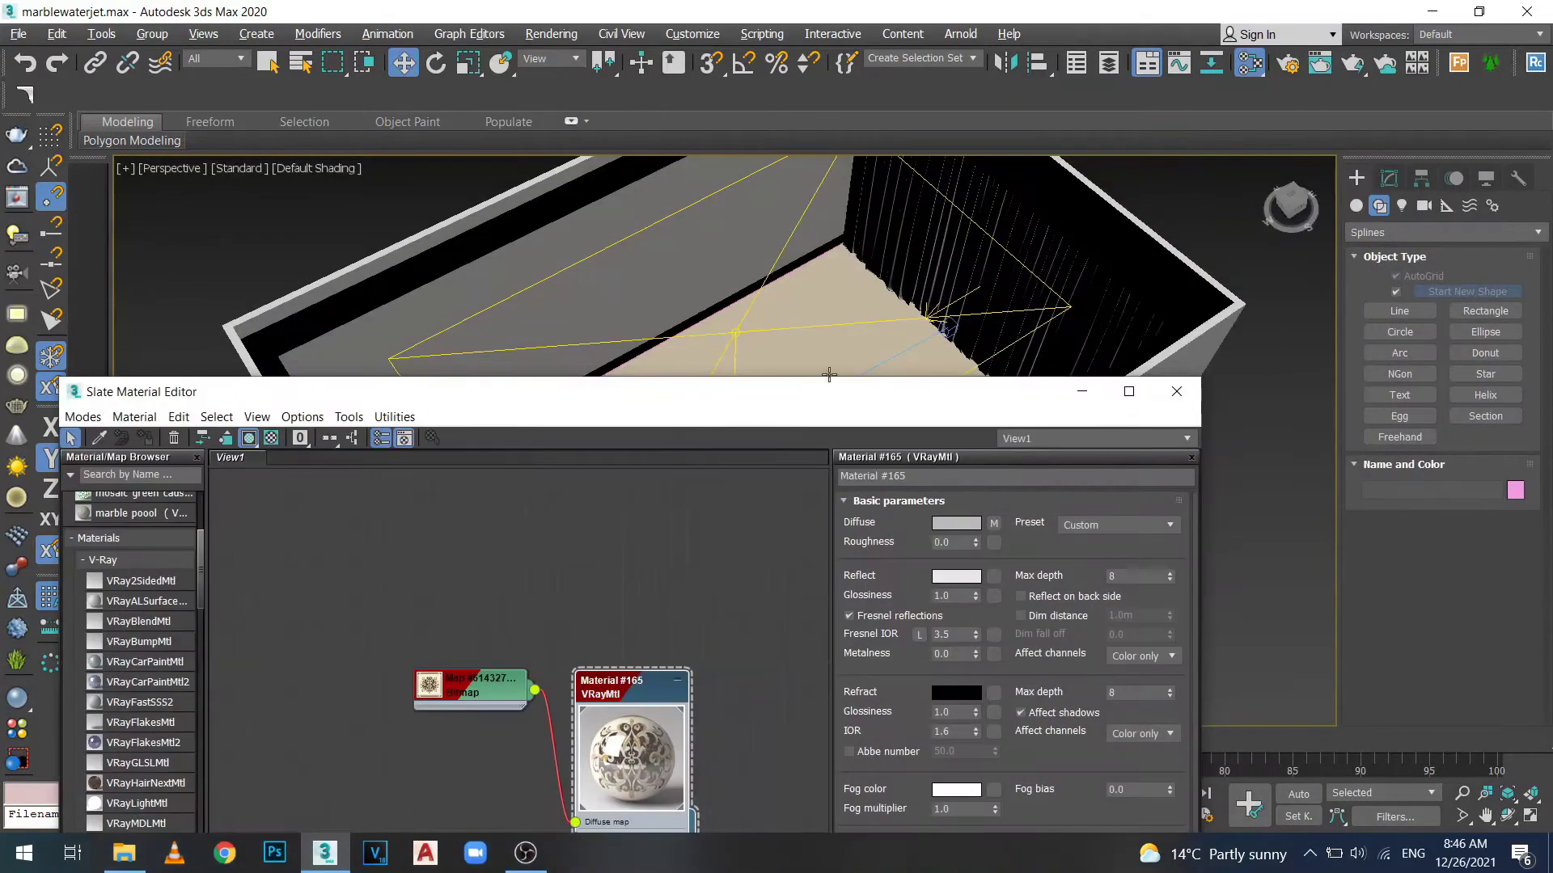
click(1177, 391)
Add a UVW Map modifier to the floor object.
click(1388, 178)
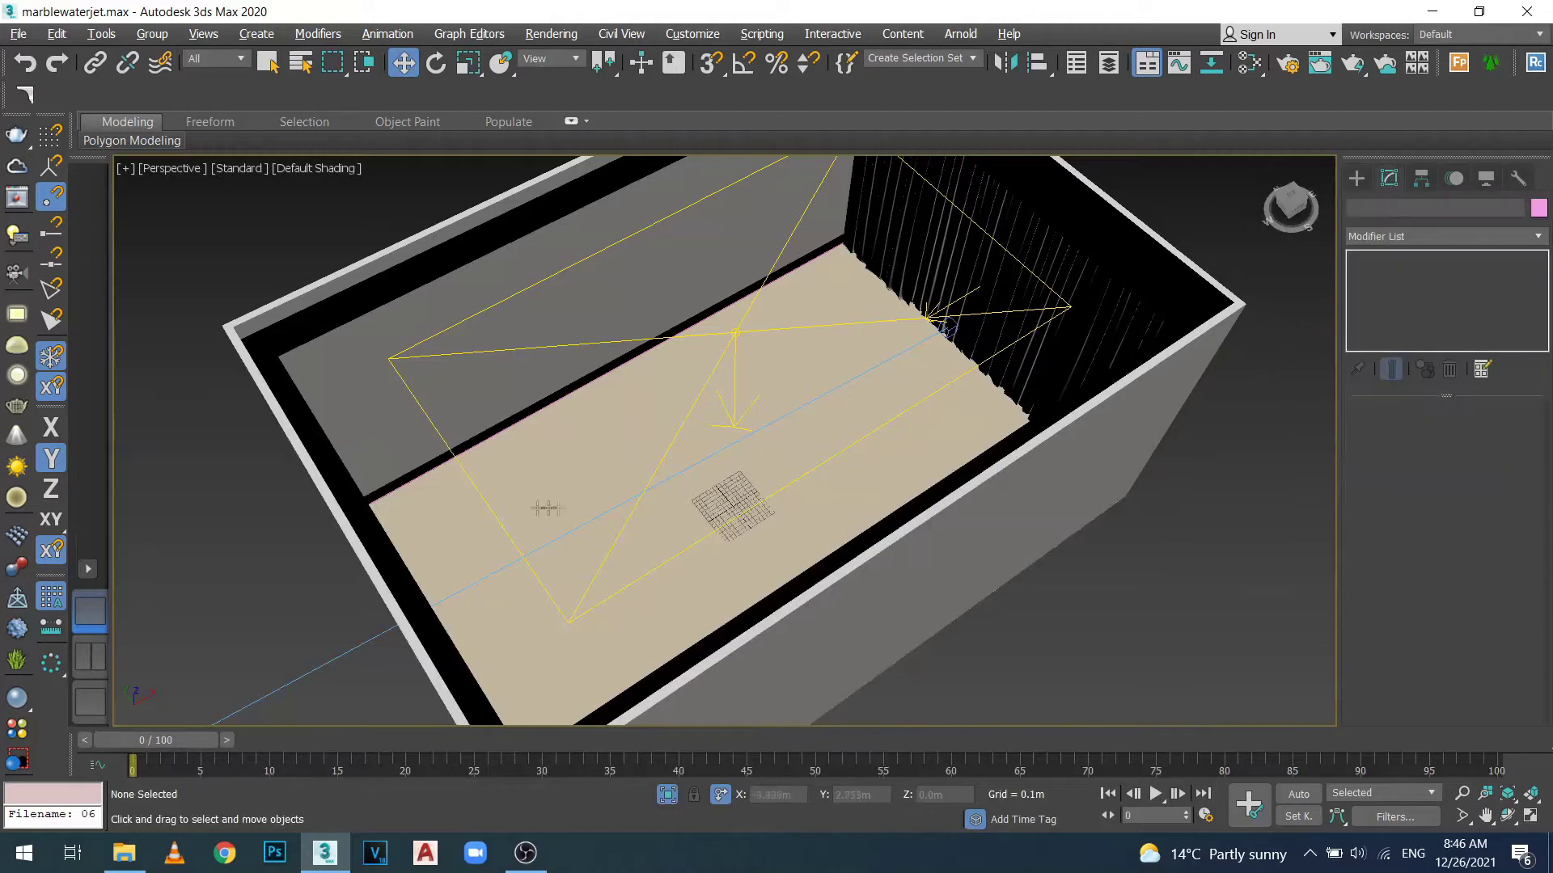
click(458, 525)
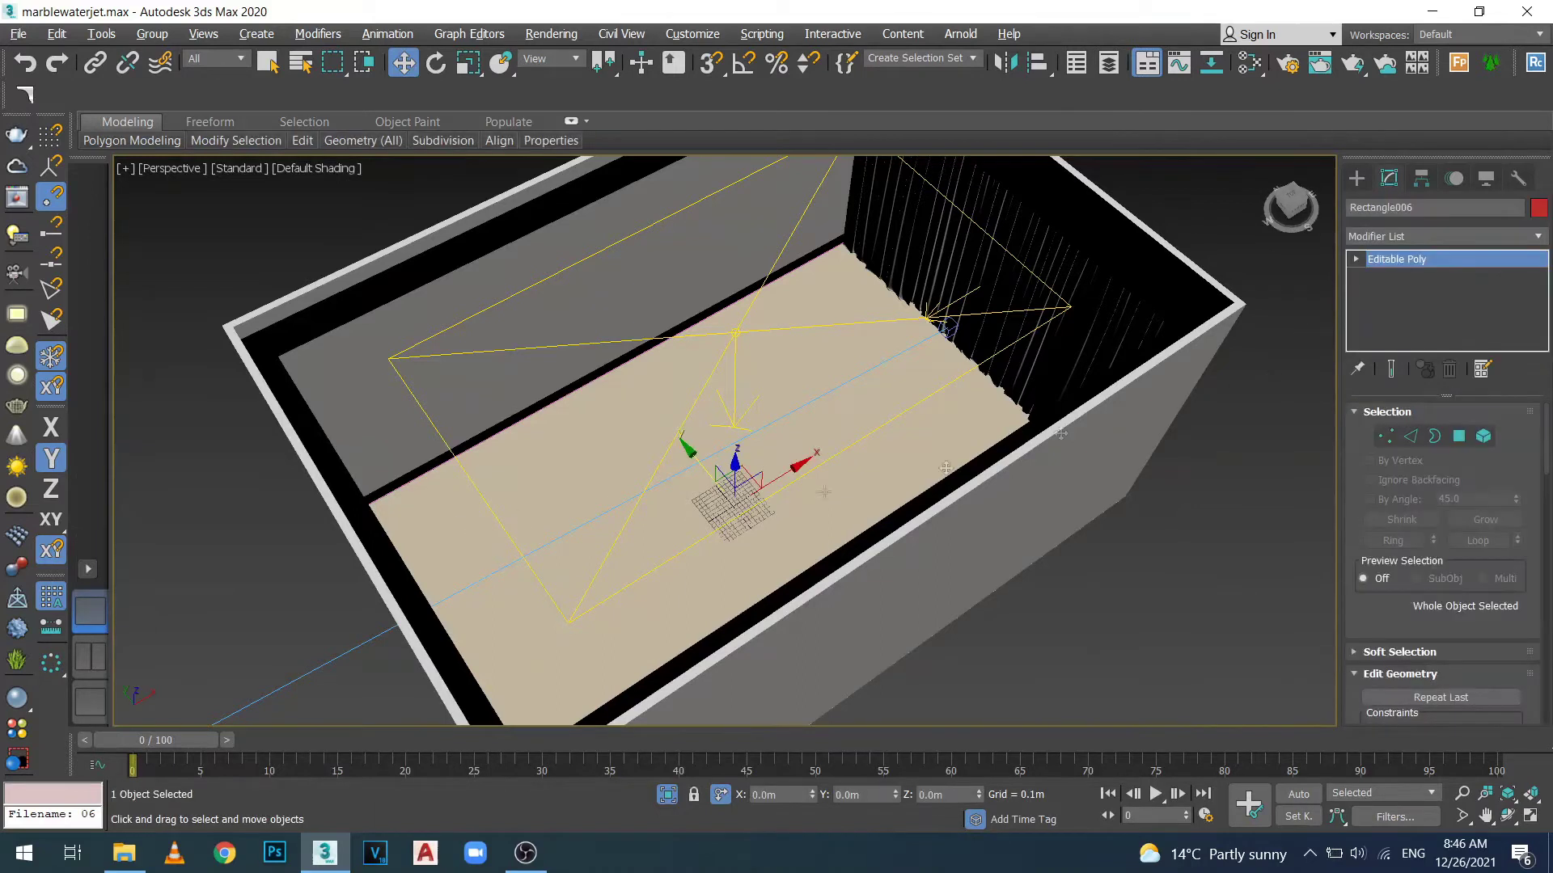
click(1460, 234)
text(uv)
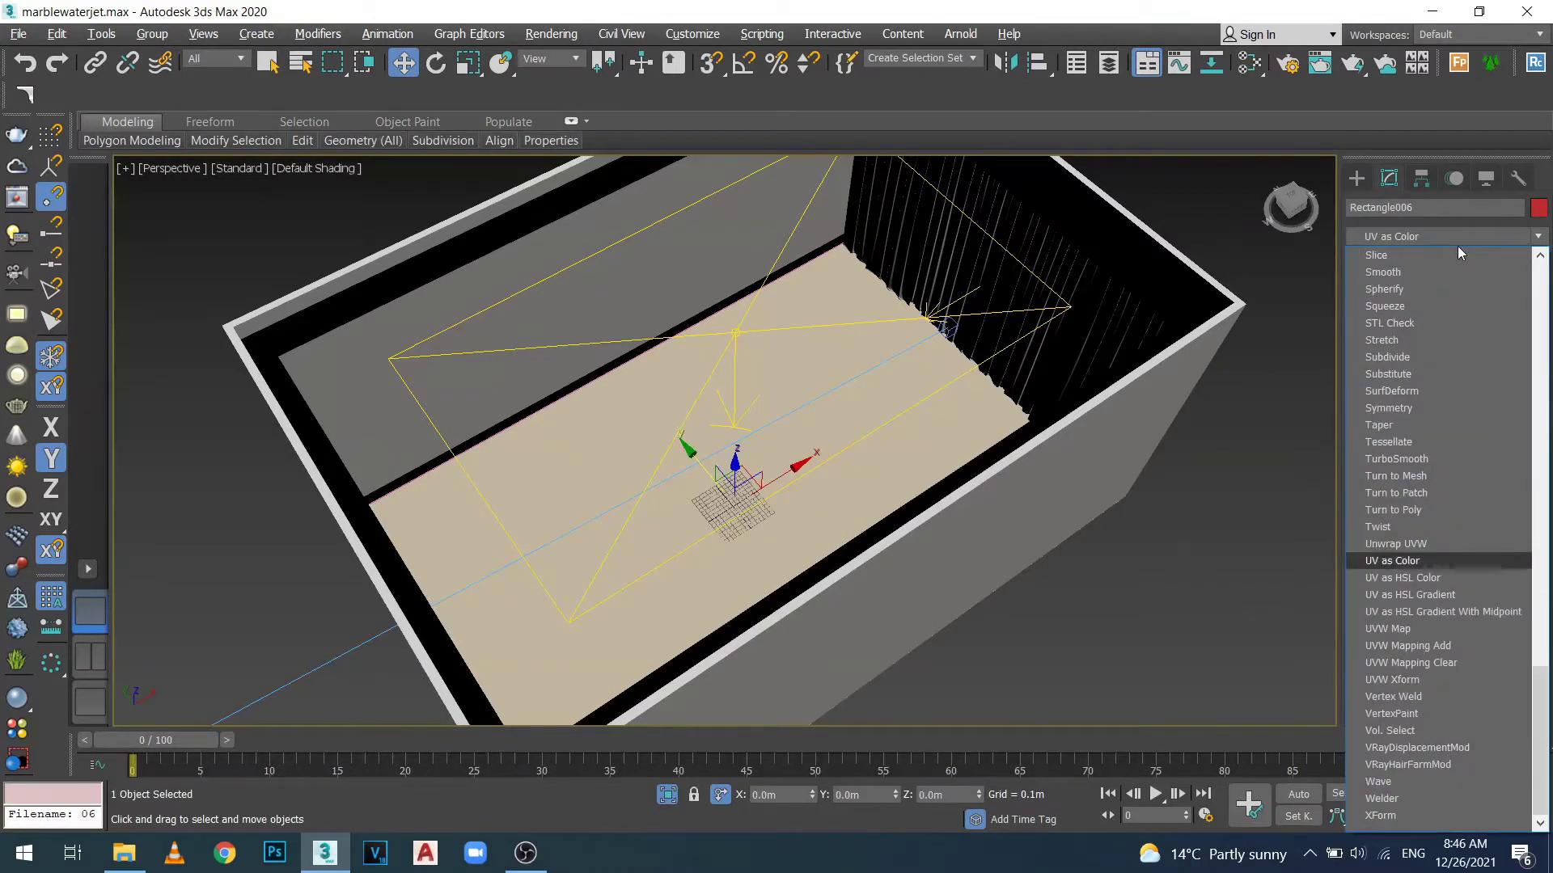
text(w)
key(Return)
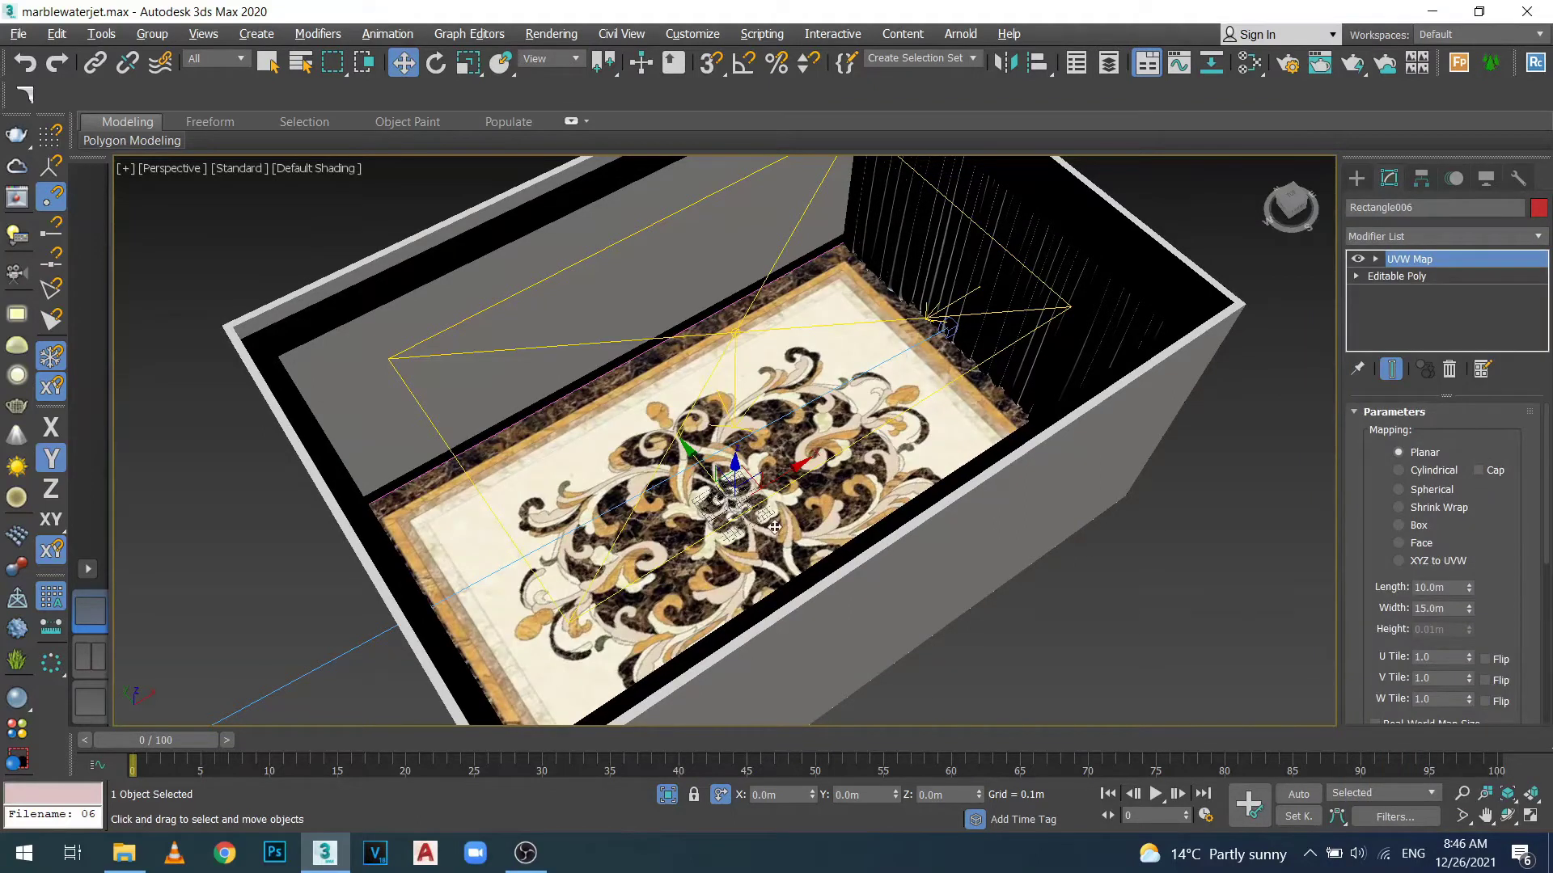
Examine the waterjet pattern on the floor from farther away and close up.
scroll(765, 518, down, 5)
scroll(765, 522, up, 5)
scroll(765, 518, down, 5)
scroll(776, 517, up, 3)
scroll(806, 524, up, 2)
scroll(807, 524, down, 5)
scroll(801, 518, up, 6)
scroll(769, 476, up, 5)
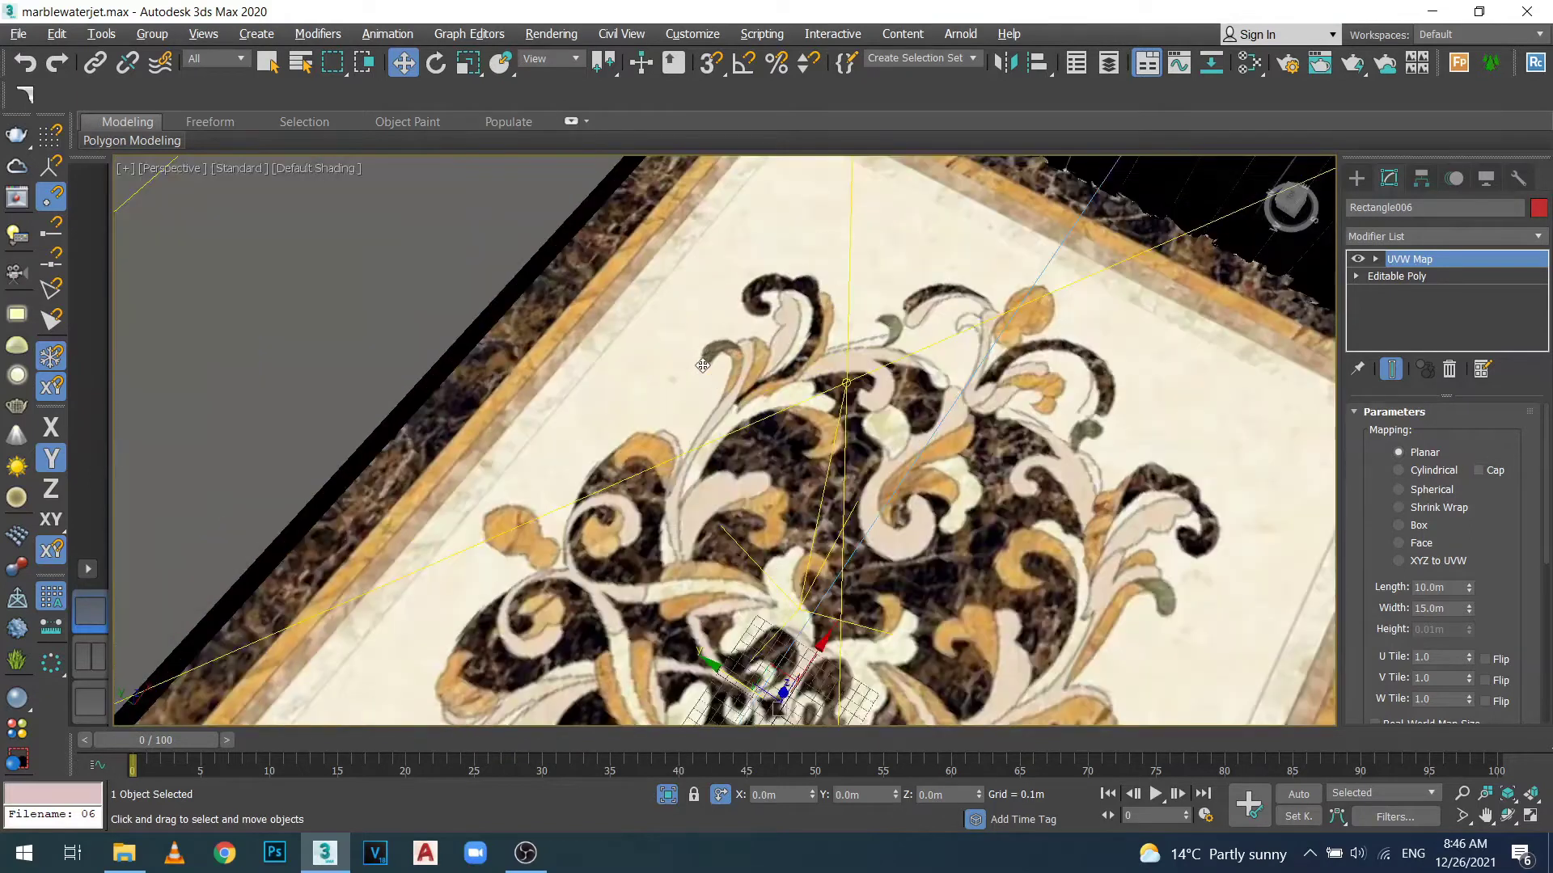
View the border image 000-195132.jpg from the marble & waterjet folder in File Explorer, then close it.
click(125, 854)
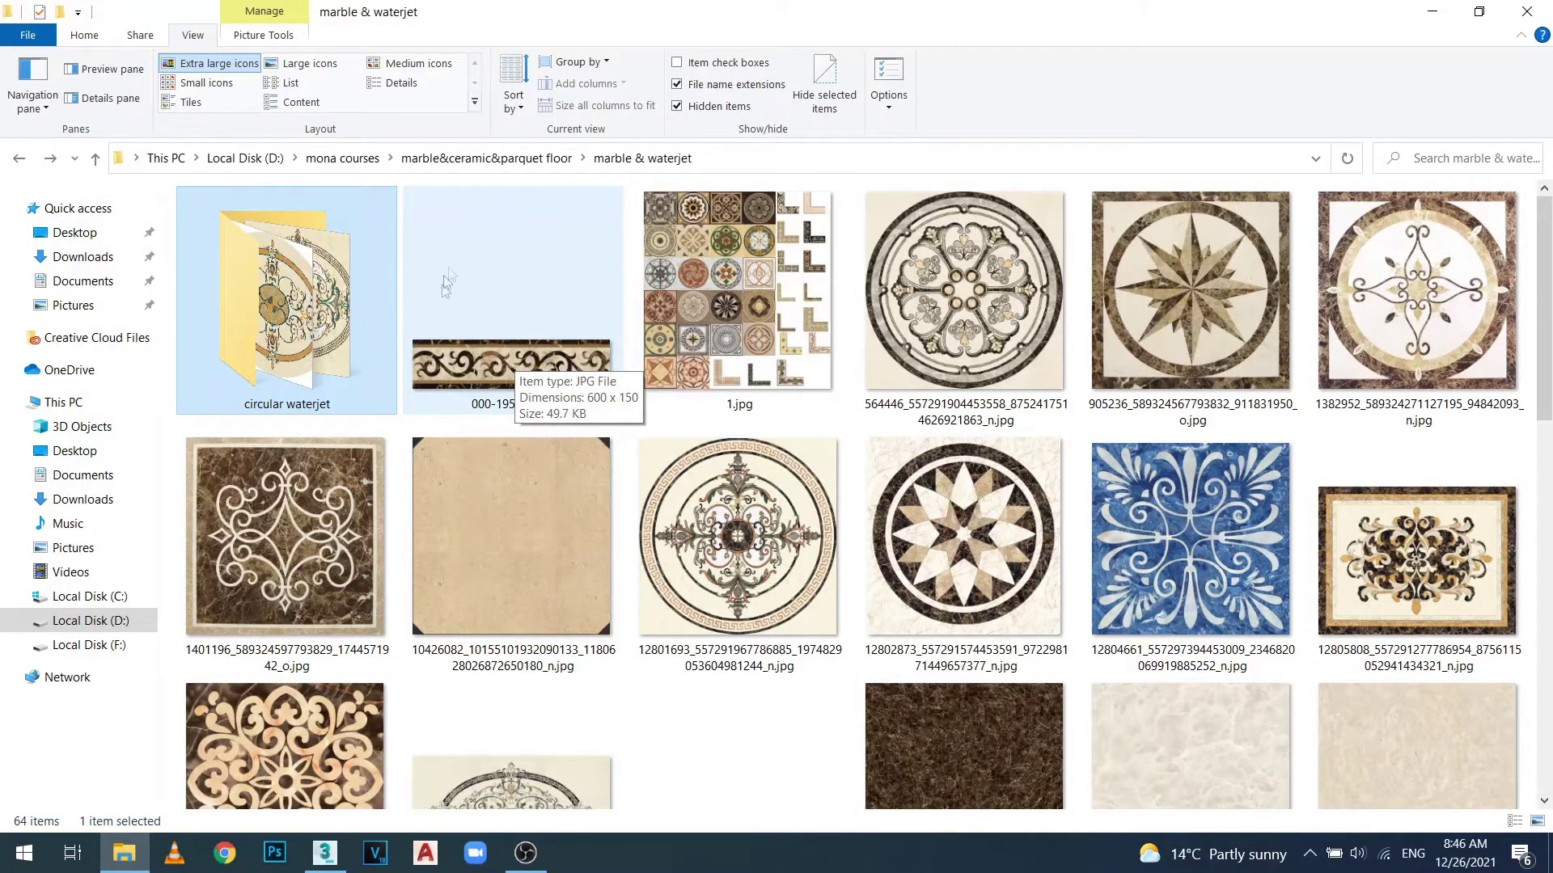
click(500, 337)
double_click(500, 337)
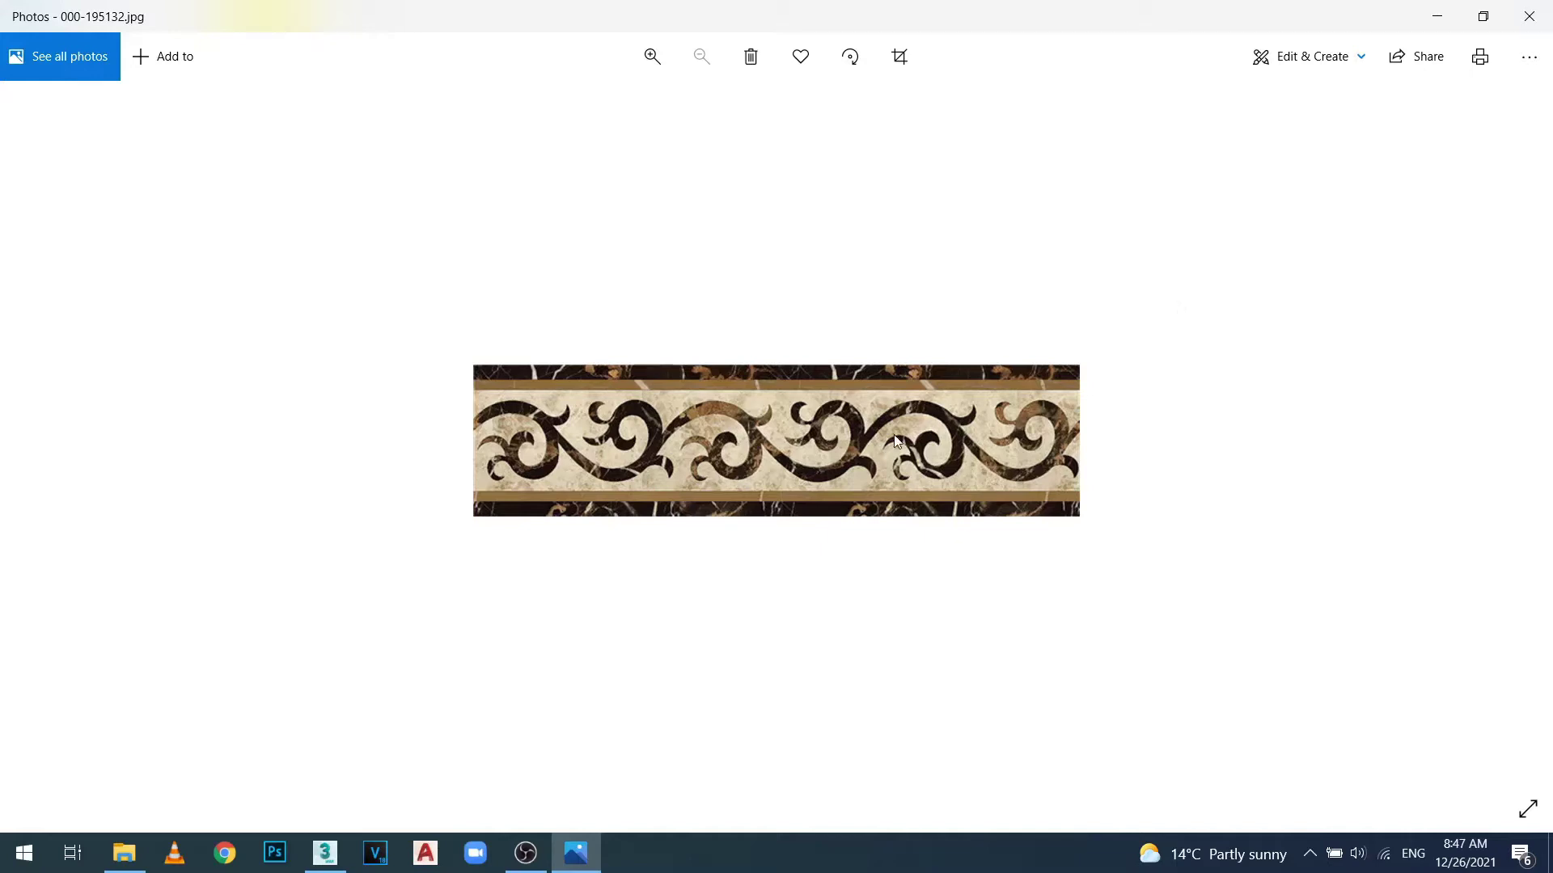
click(1528, 17)
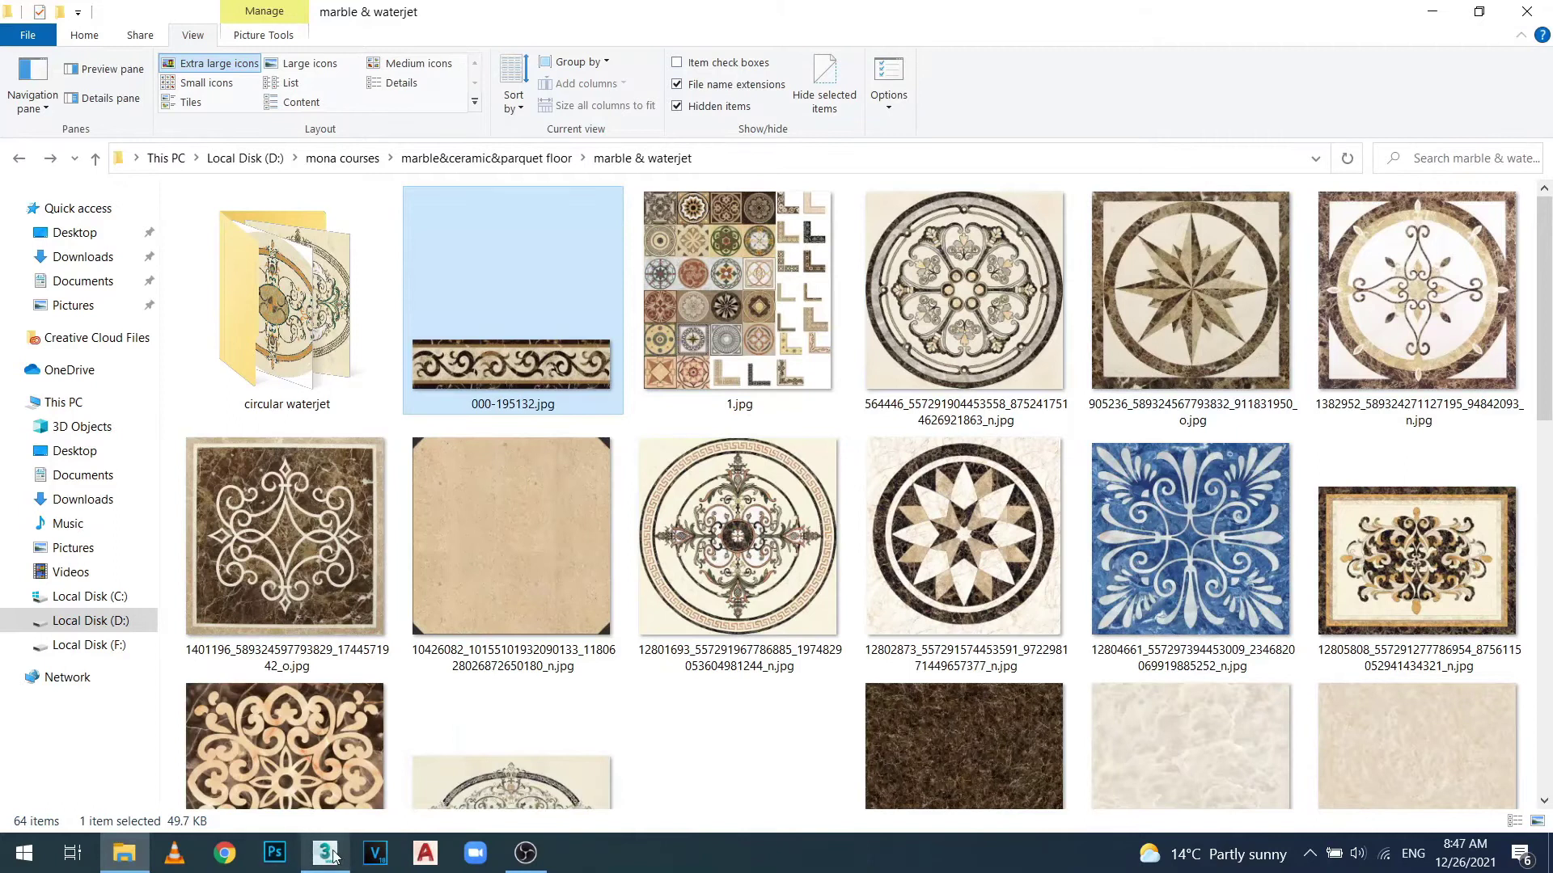
Return to 3ds Max and undo the floor's UVW Map modifier and material assignment.
click(326, 853)
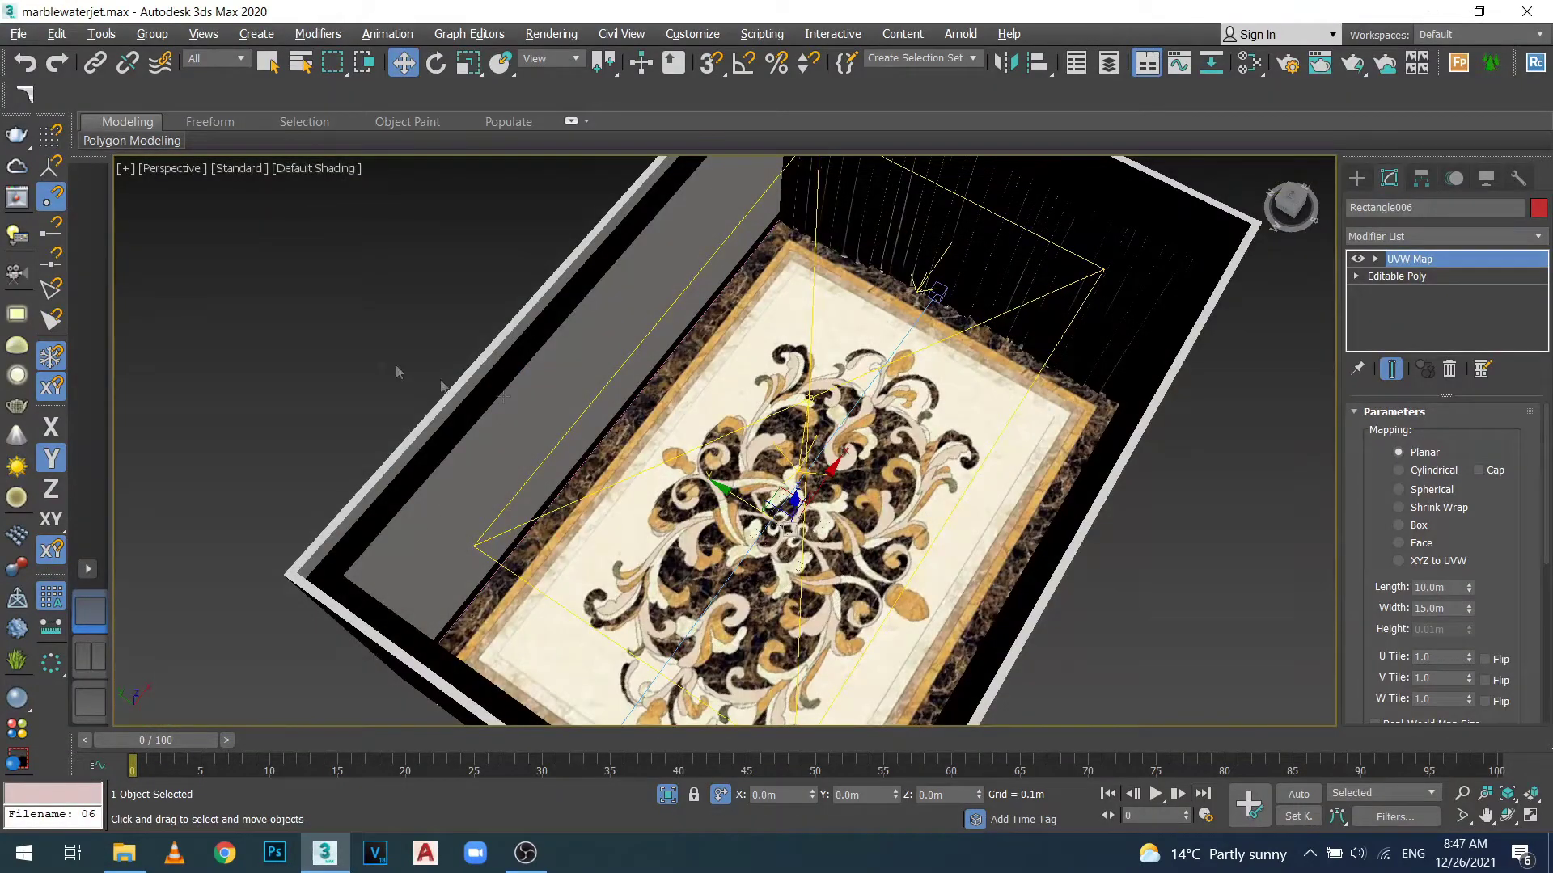
click(26, 64)
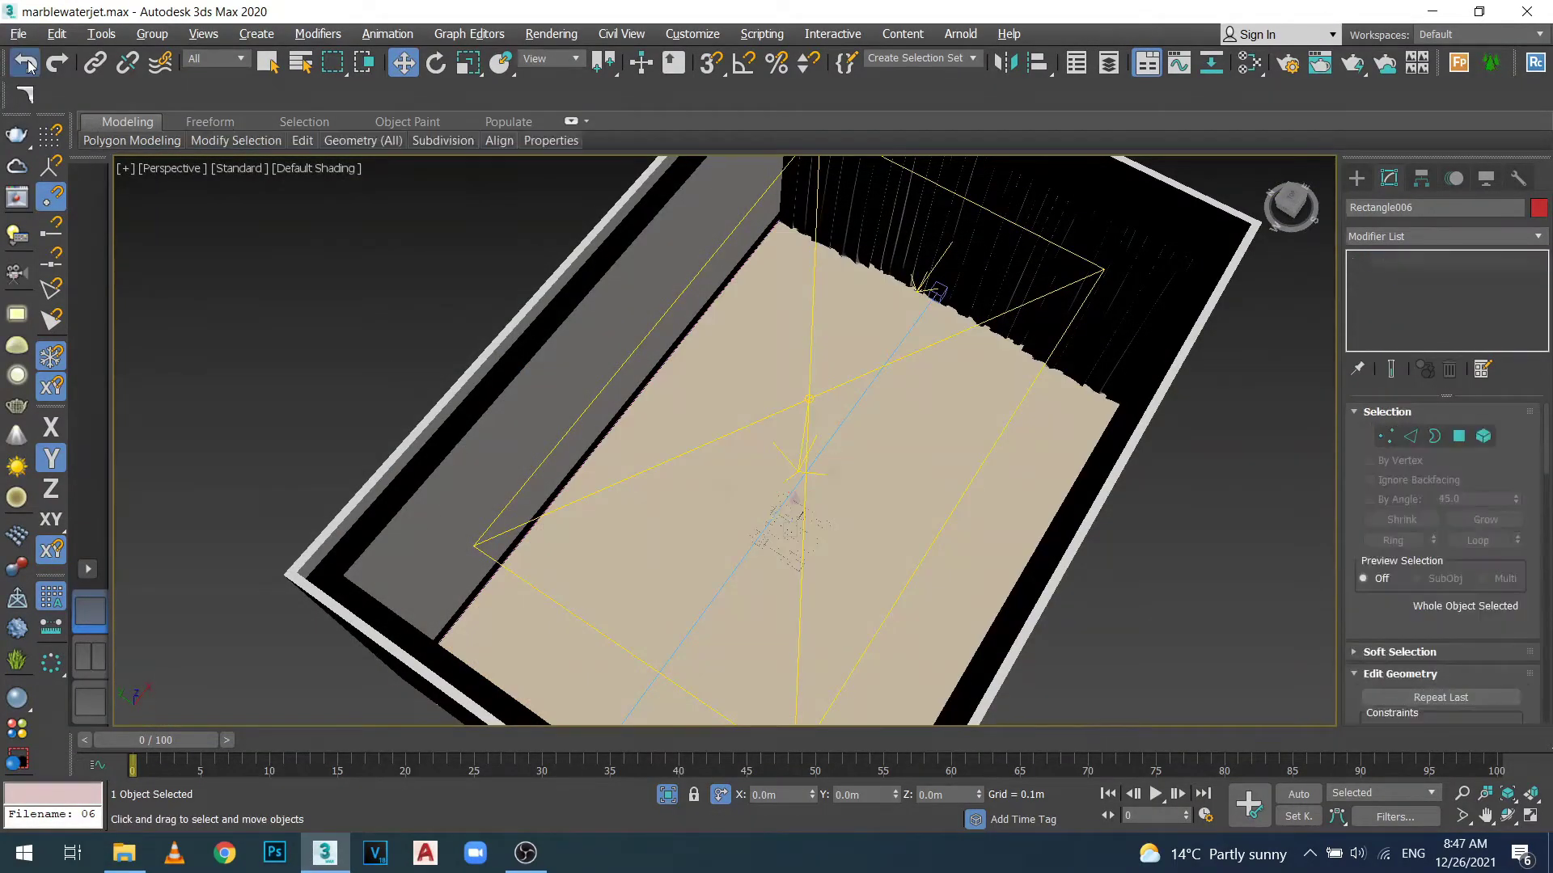
click(27, 64)
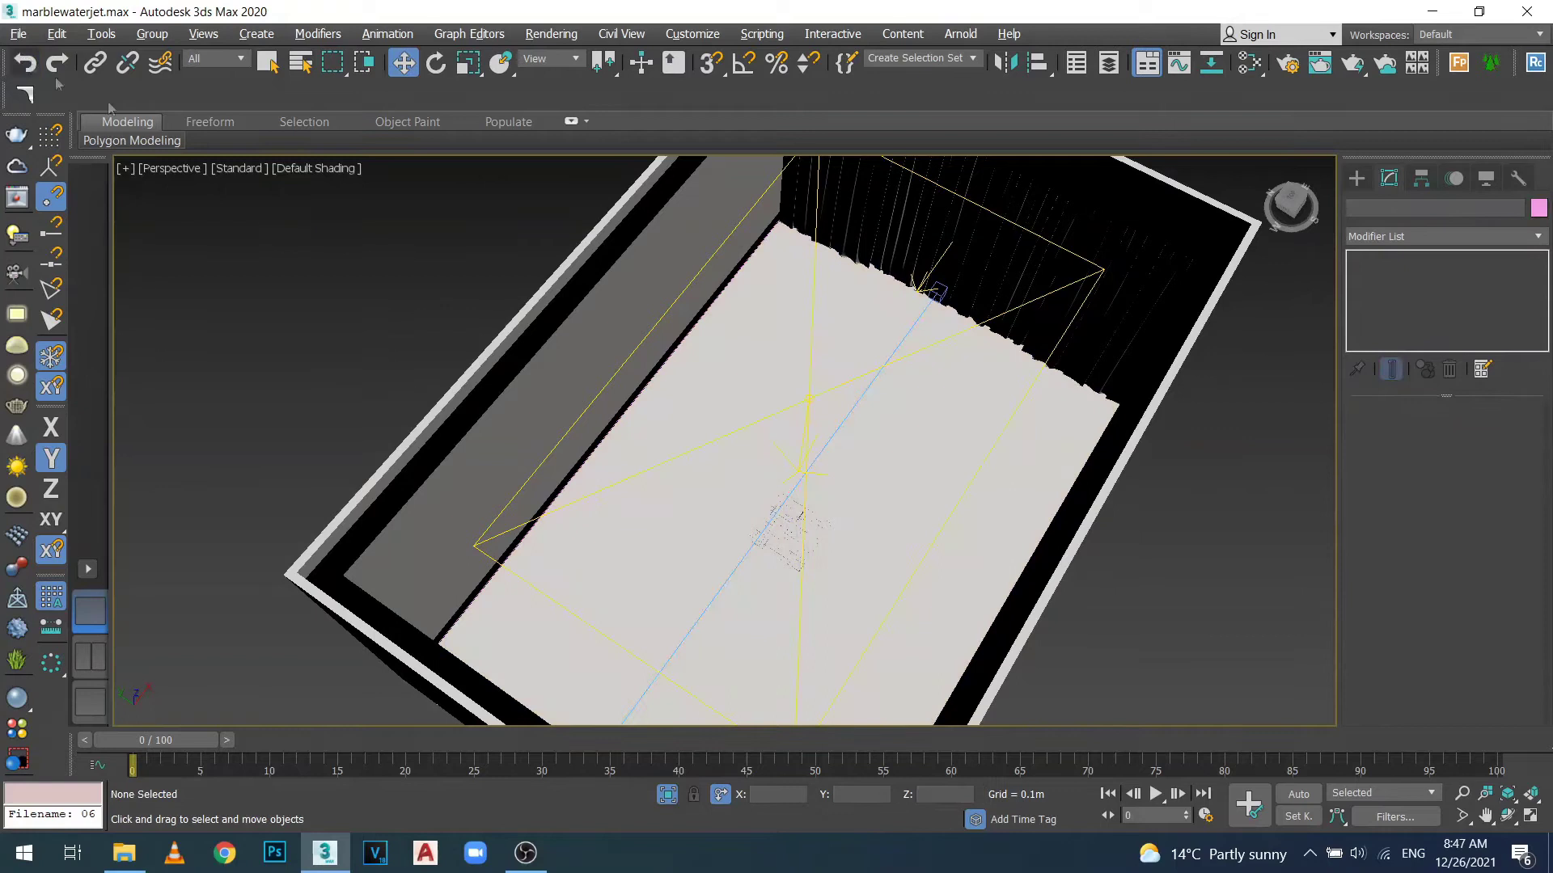
Delete the waterjet VRayMtl and its bitmap map from the Slate Material Editor's view, then close the editor.
click(1249, 63)
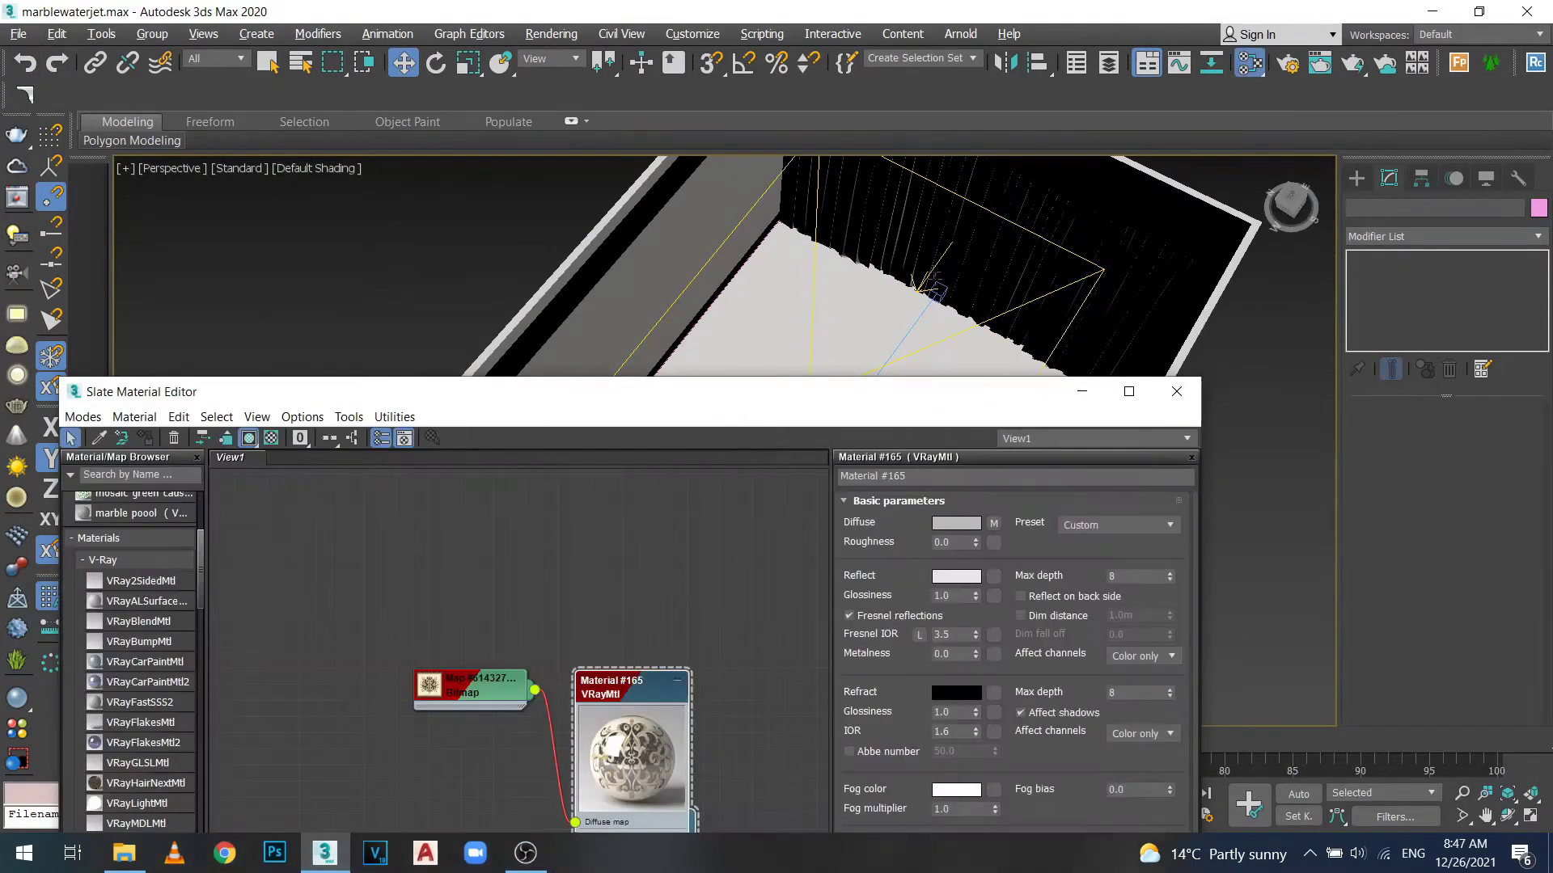
drag(706, 606, 456, 768)
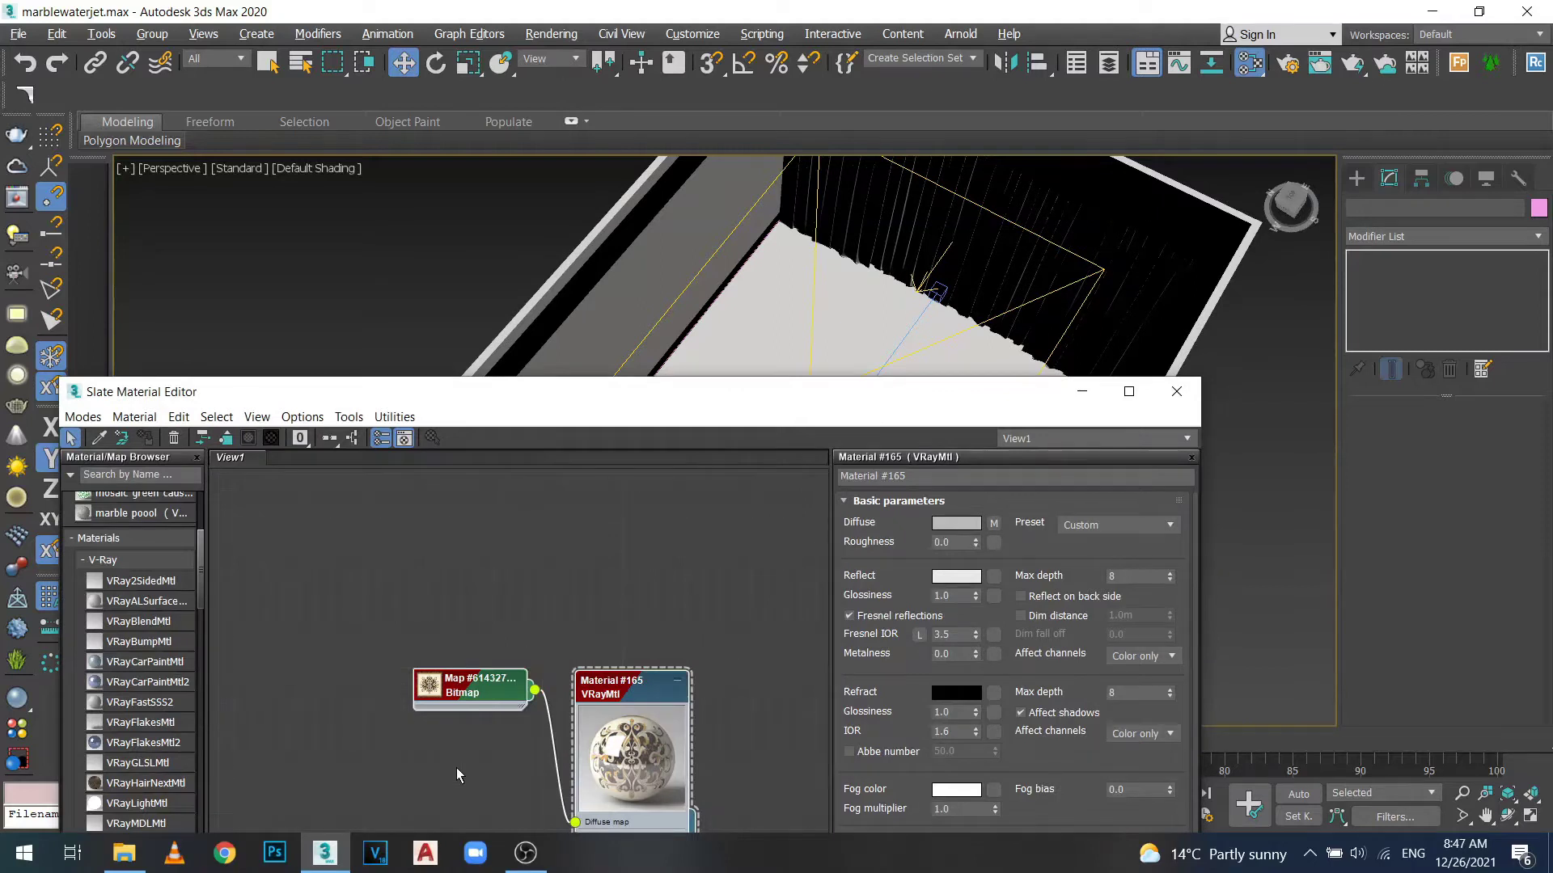
key(Delete)
click(1177, 391)
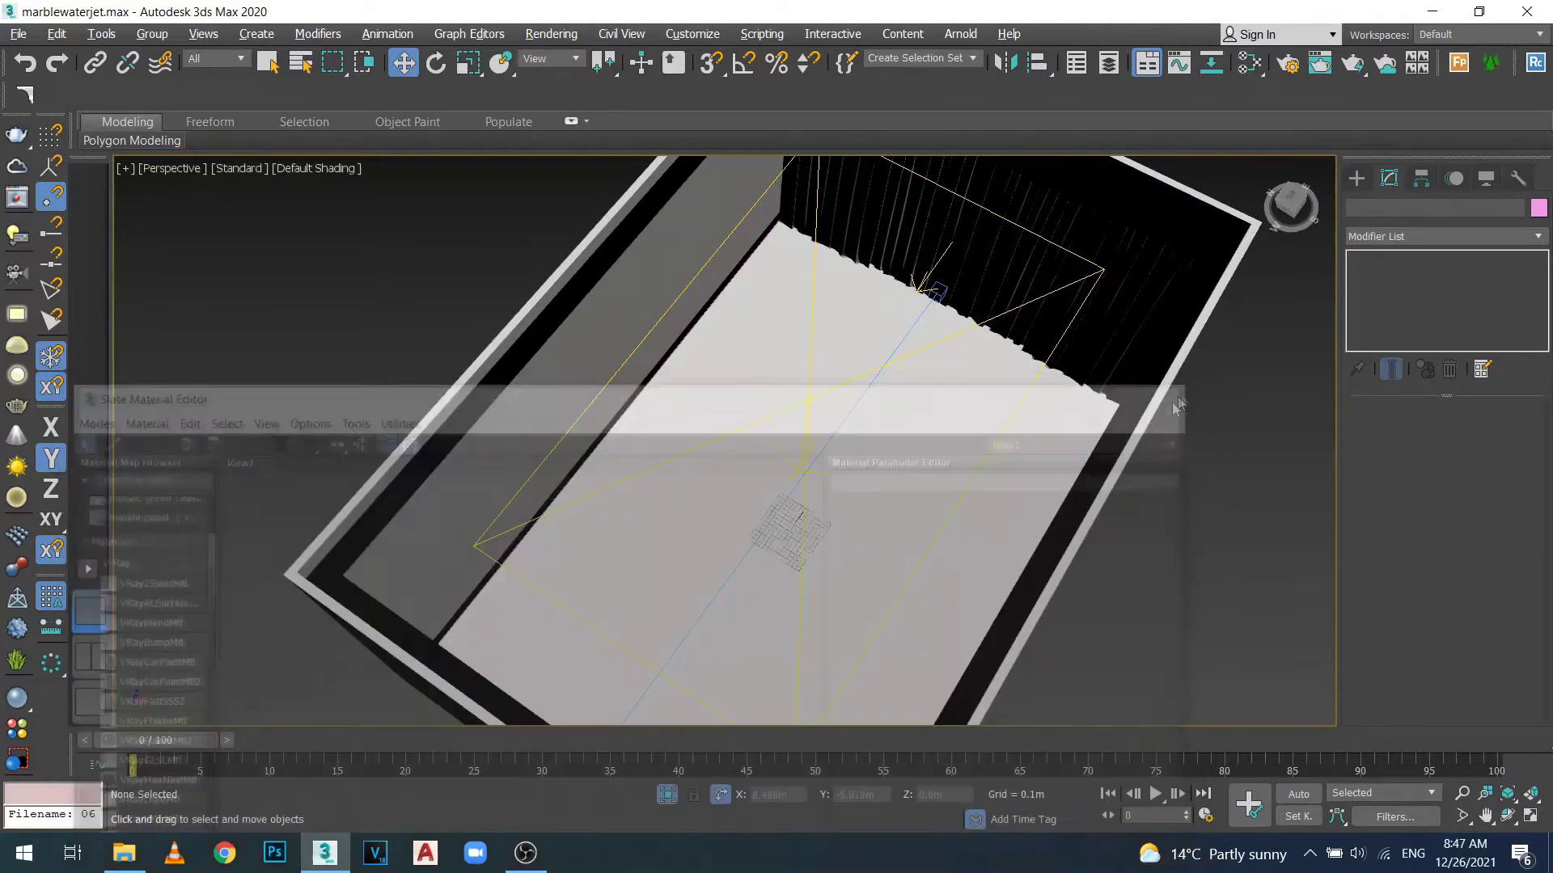
Isolate the room's floor object so it is the only geometry shown in the viewport.
scroll(808, 556, down, 10)
drag(809, 557, 777, 555)
scroll(760, 518, up, 6)
scroll(756, 517, down, 5)
click(613, 566)
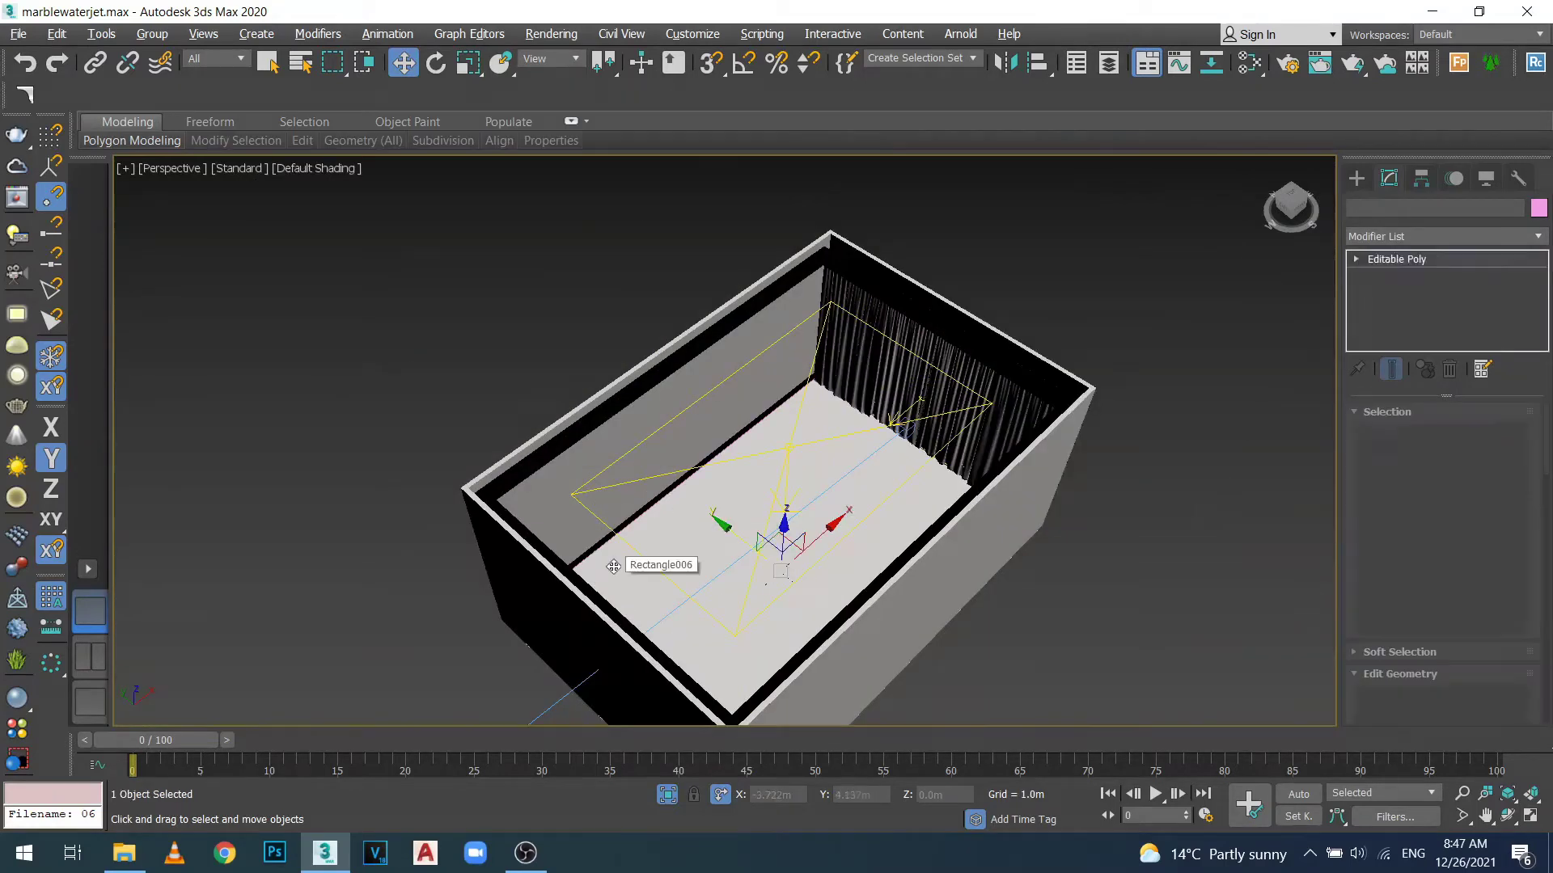
key(alt+q)
Enter polygon level on the isolated floor's Editable Poly with its single polygon selected, and switch to the plain Select tool.
scroll(647, 542, down, 3)
scroll(687, 523, up, 4)
drag(686, 523, 812, 506)
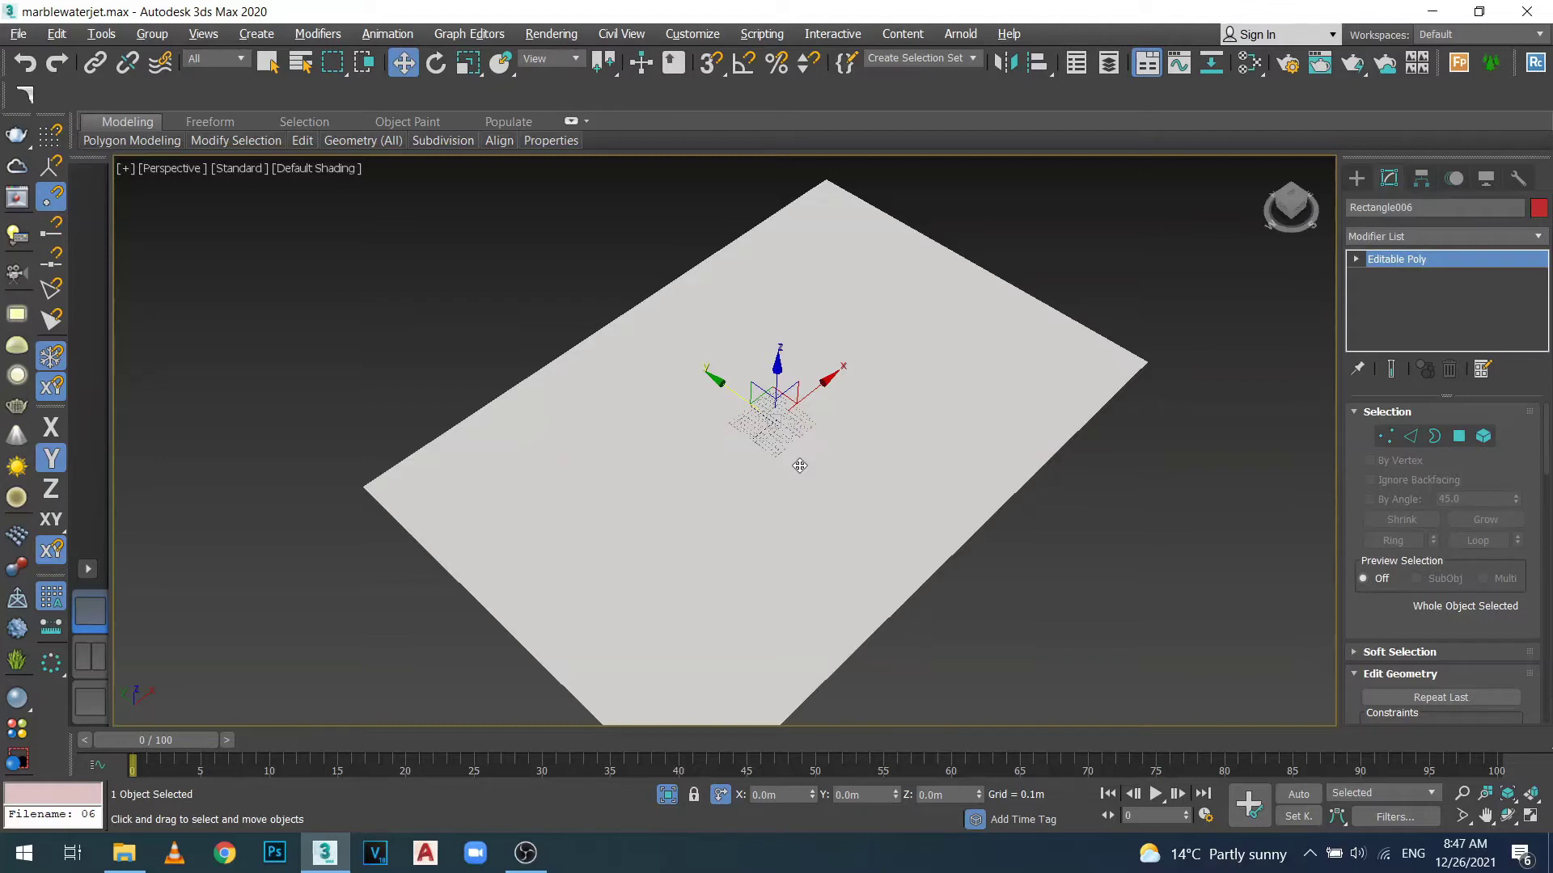
mouse_move(778, 376)
mouse_down()
mouse_move(778, 307)
mouse_move(794, 377)
mouse_up()
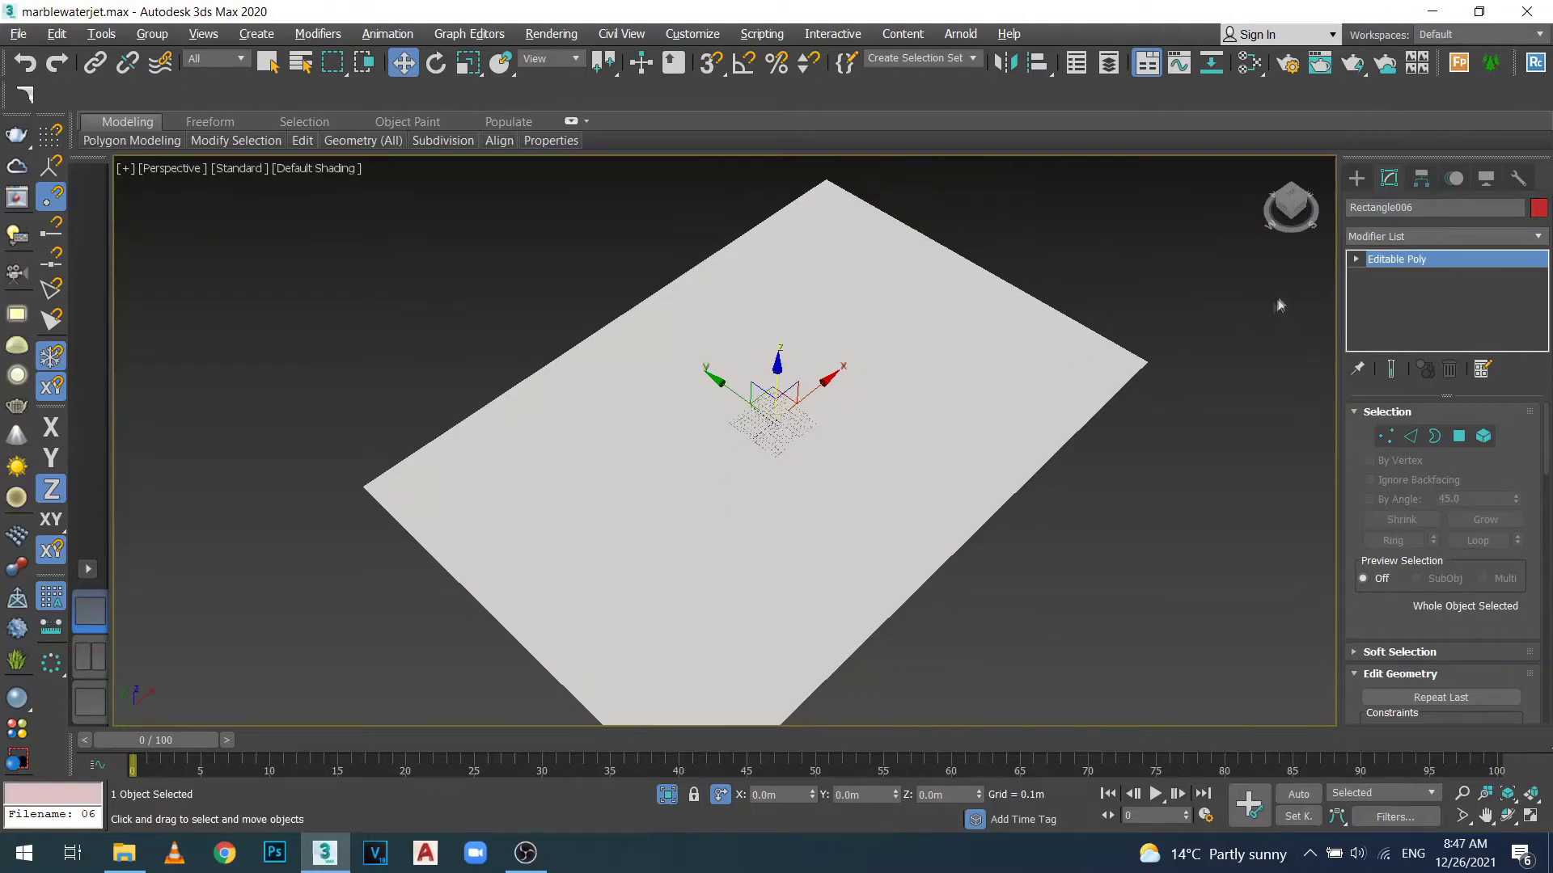
drag(730, 474, 663, 425)
drag(671, 460, 699, 499)
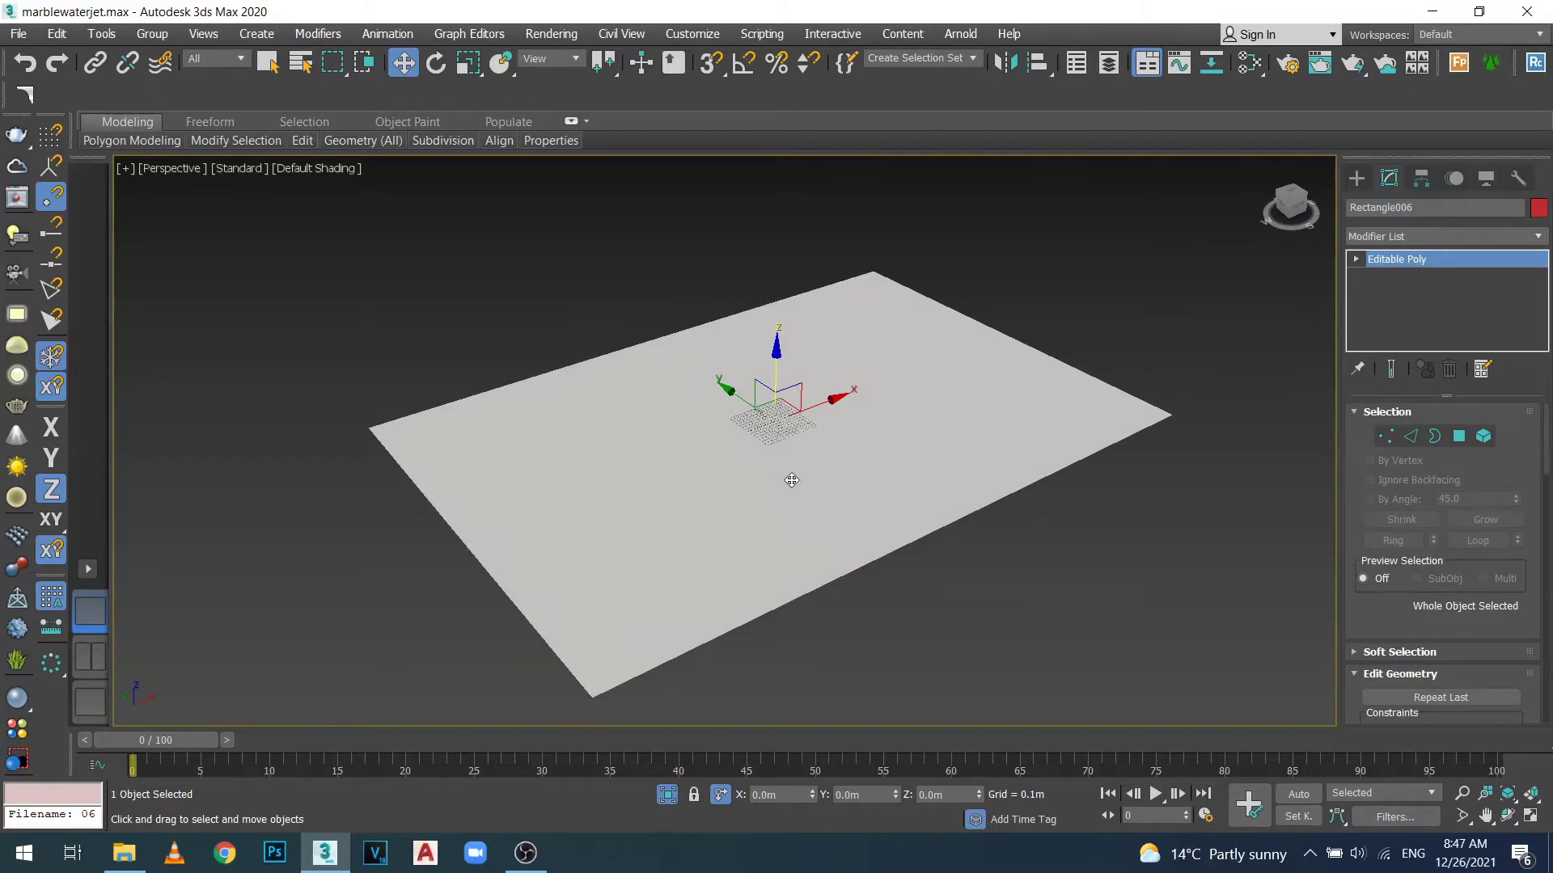
click(1459, 436)
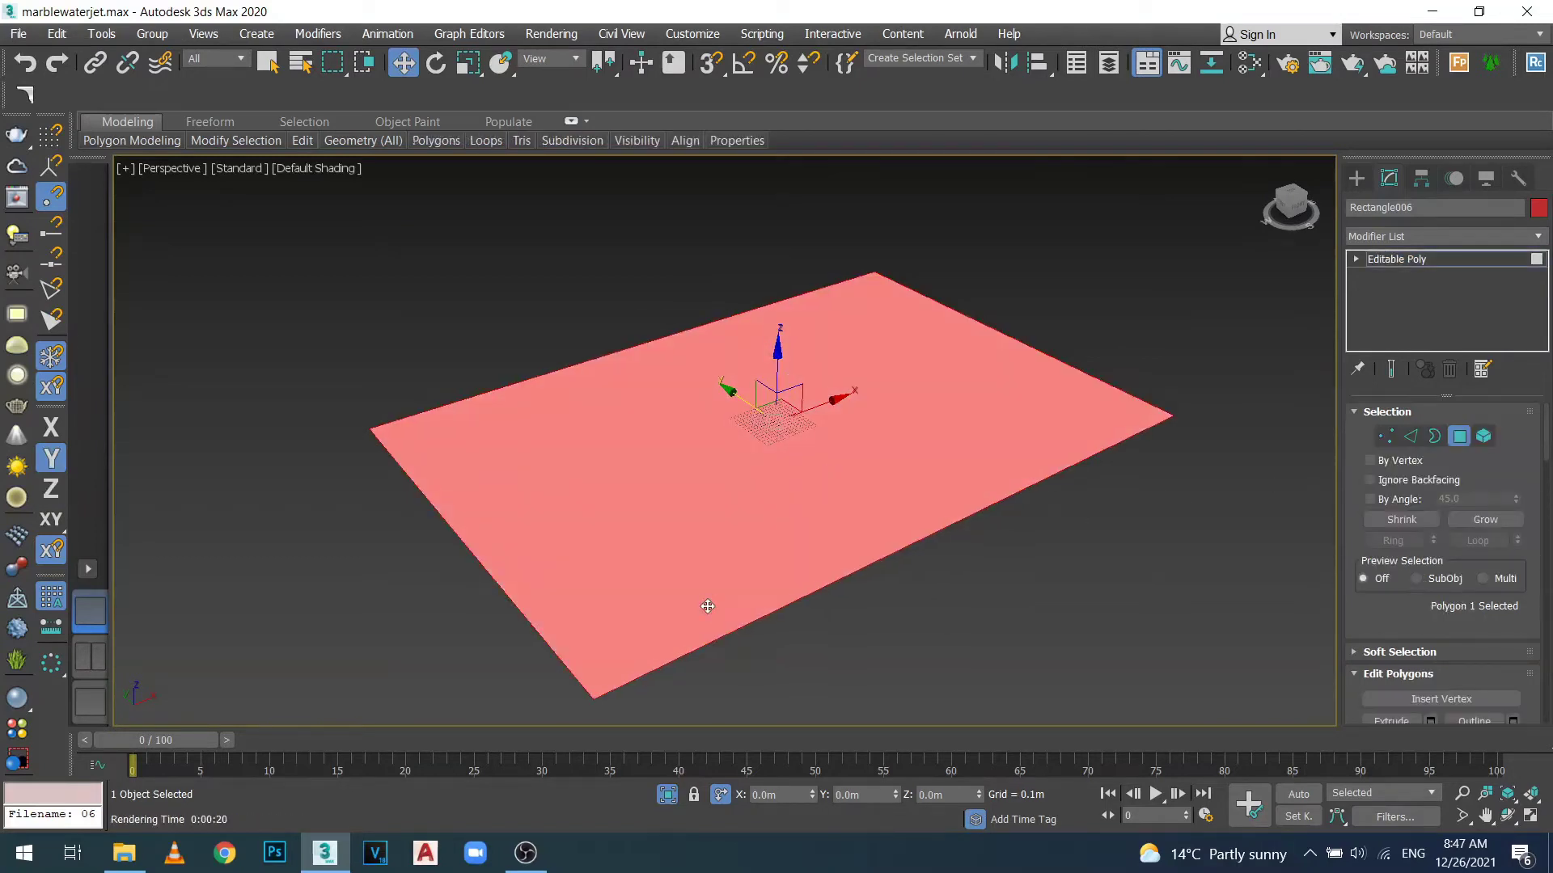
key(q)
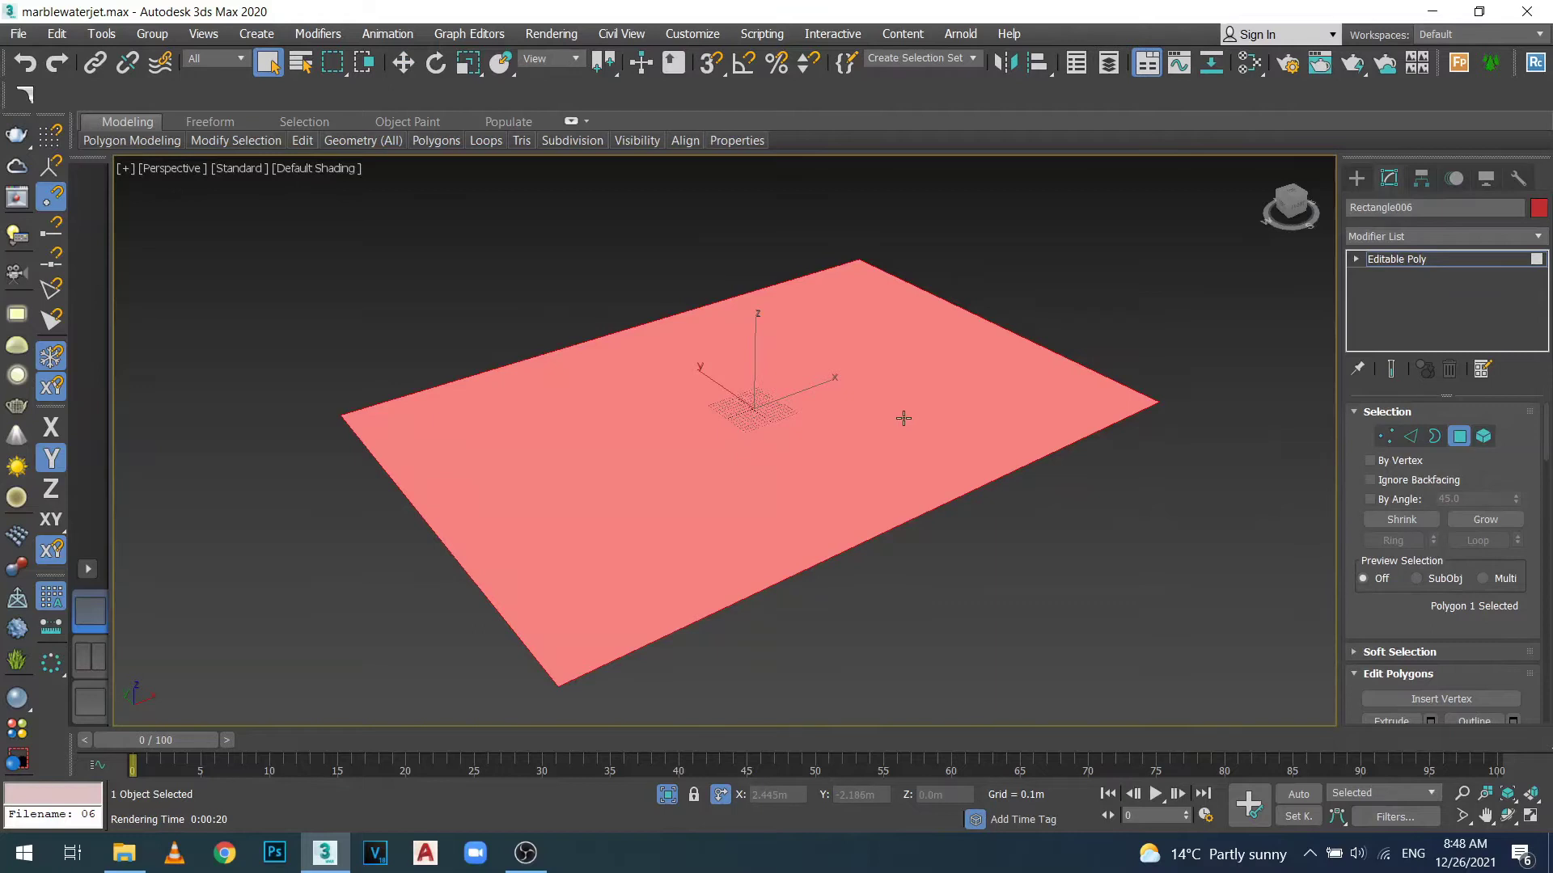
Add an Unwrap UVW modifier to the selected floor polygon and open its UV Editor beside the floor.
click(1428, 238)
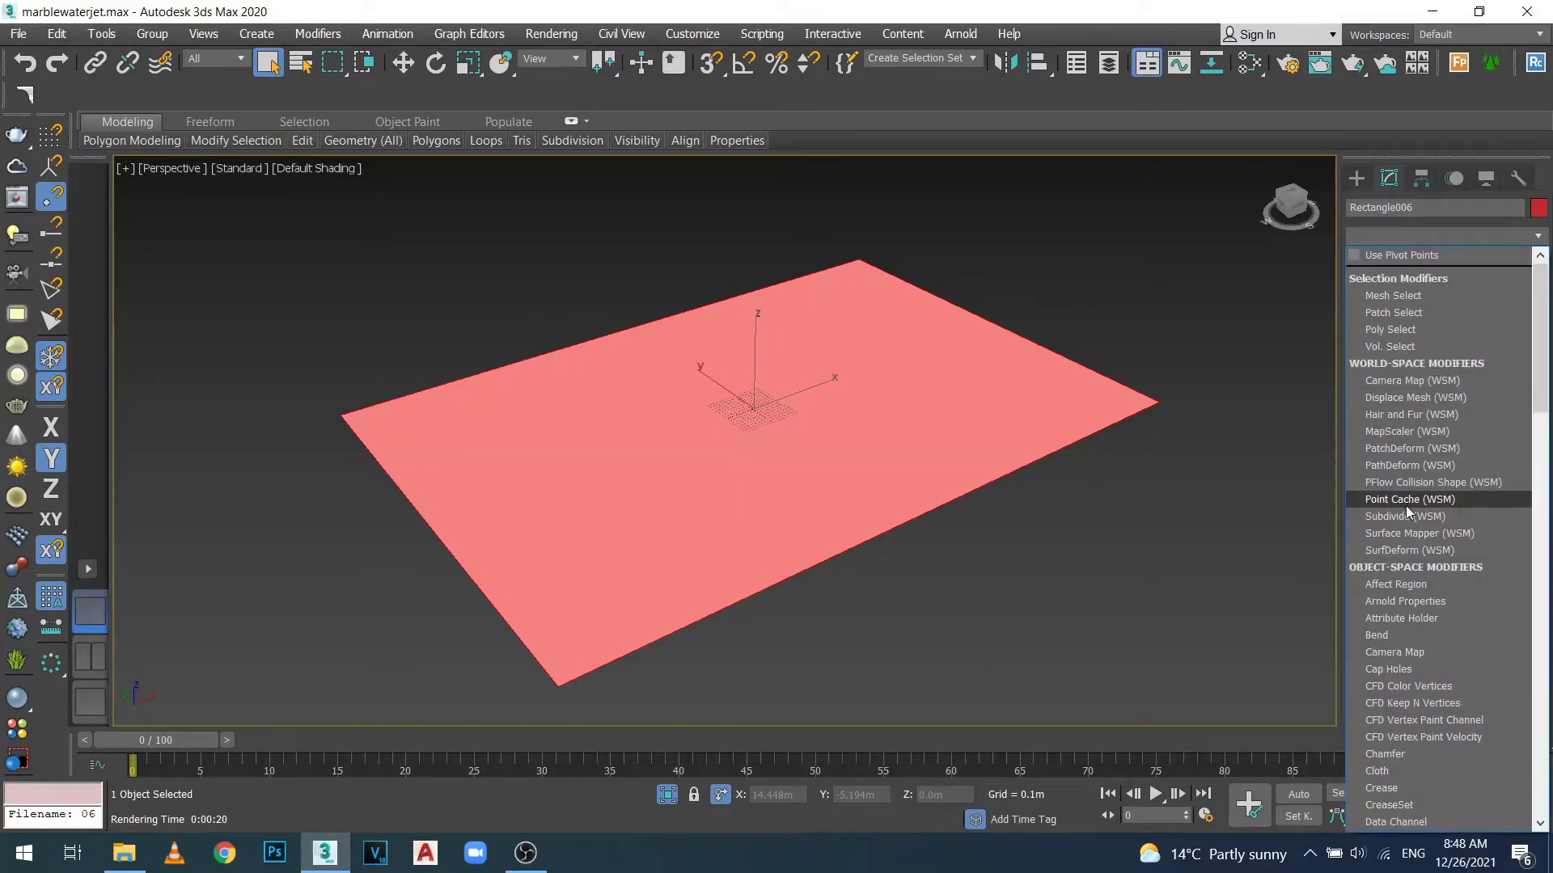
key(u)
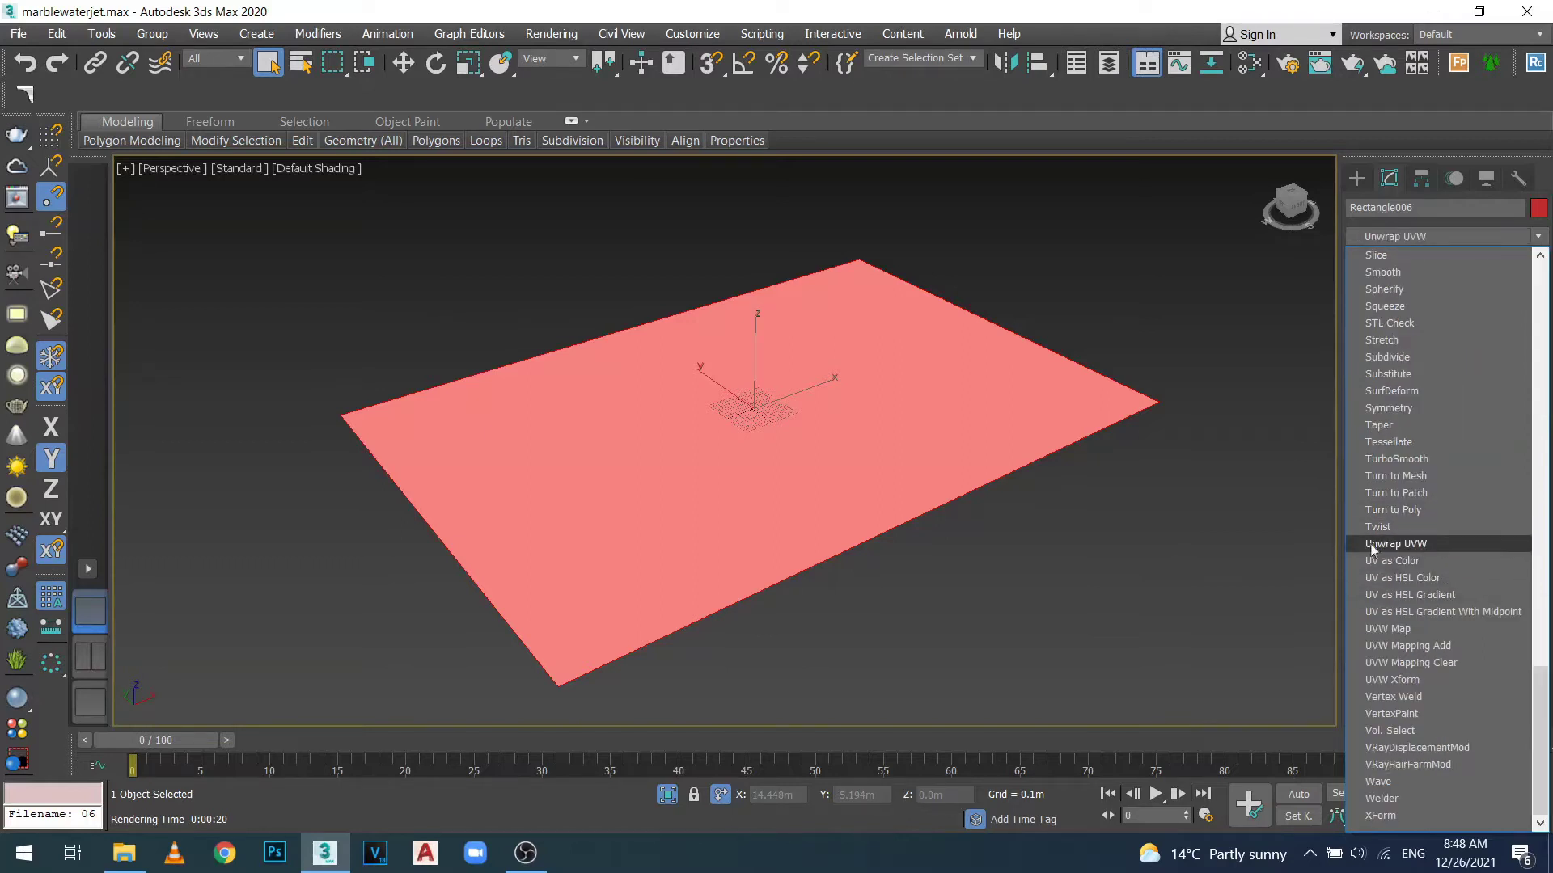
click(1431, 543)
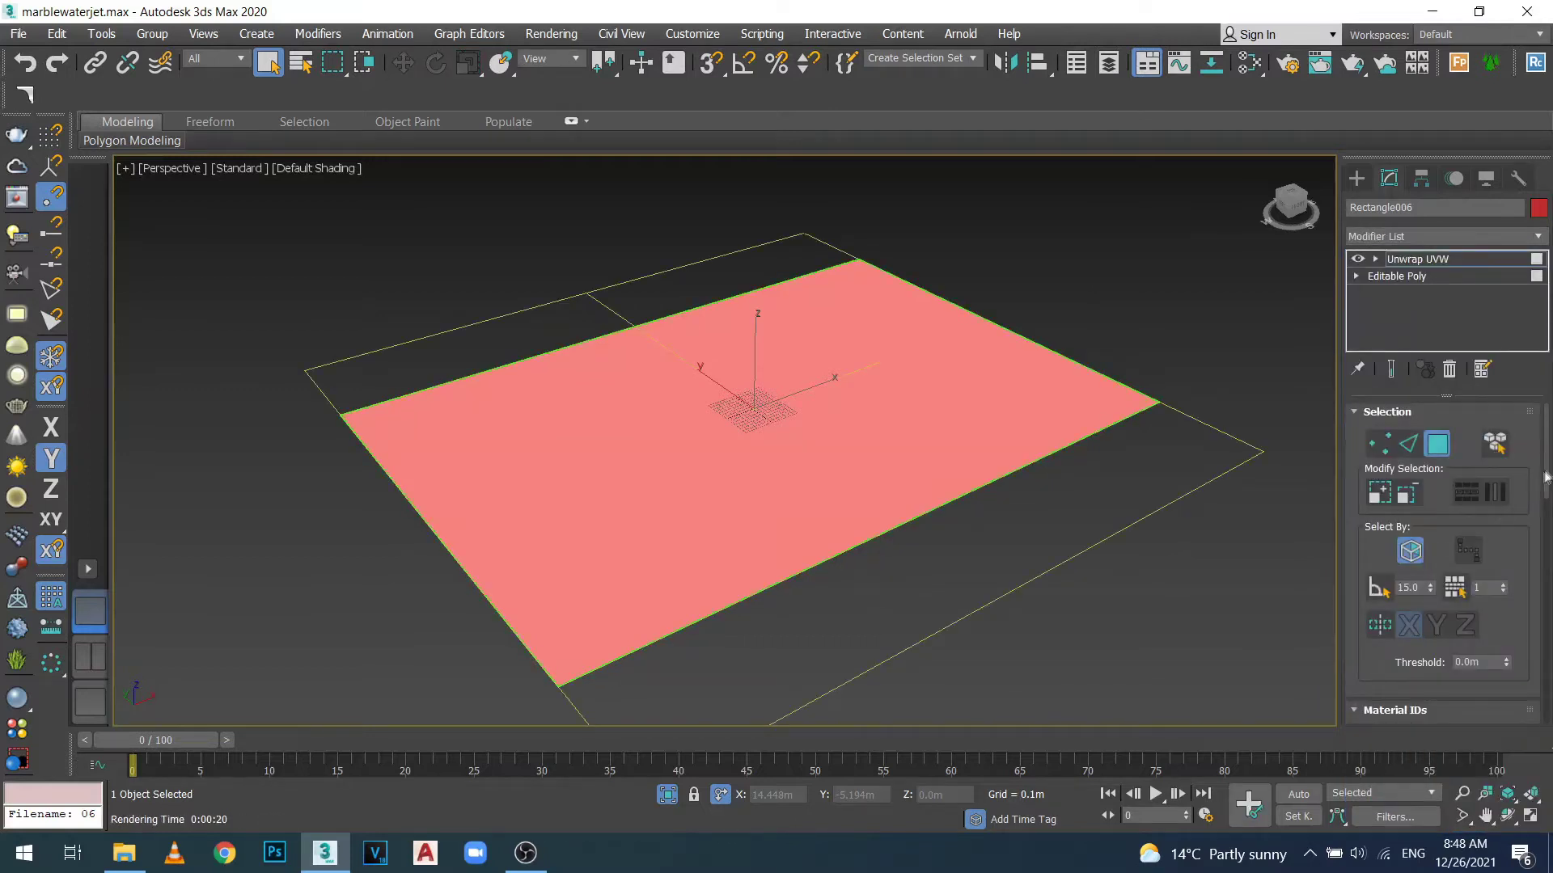
drag(1548, 471, 1543, 552)
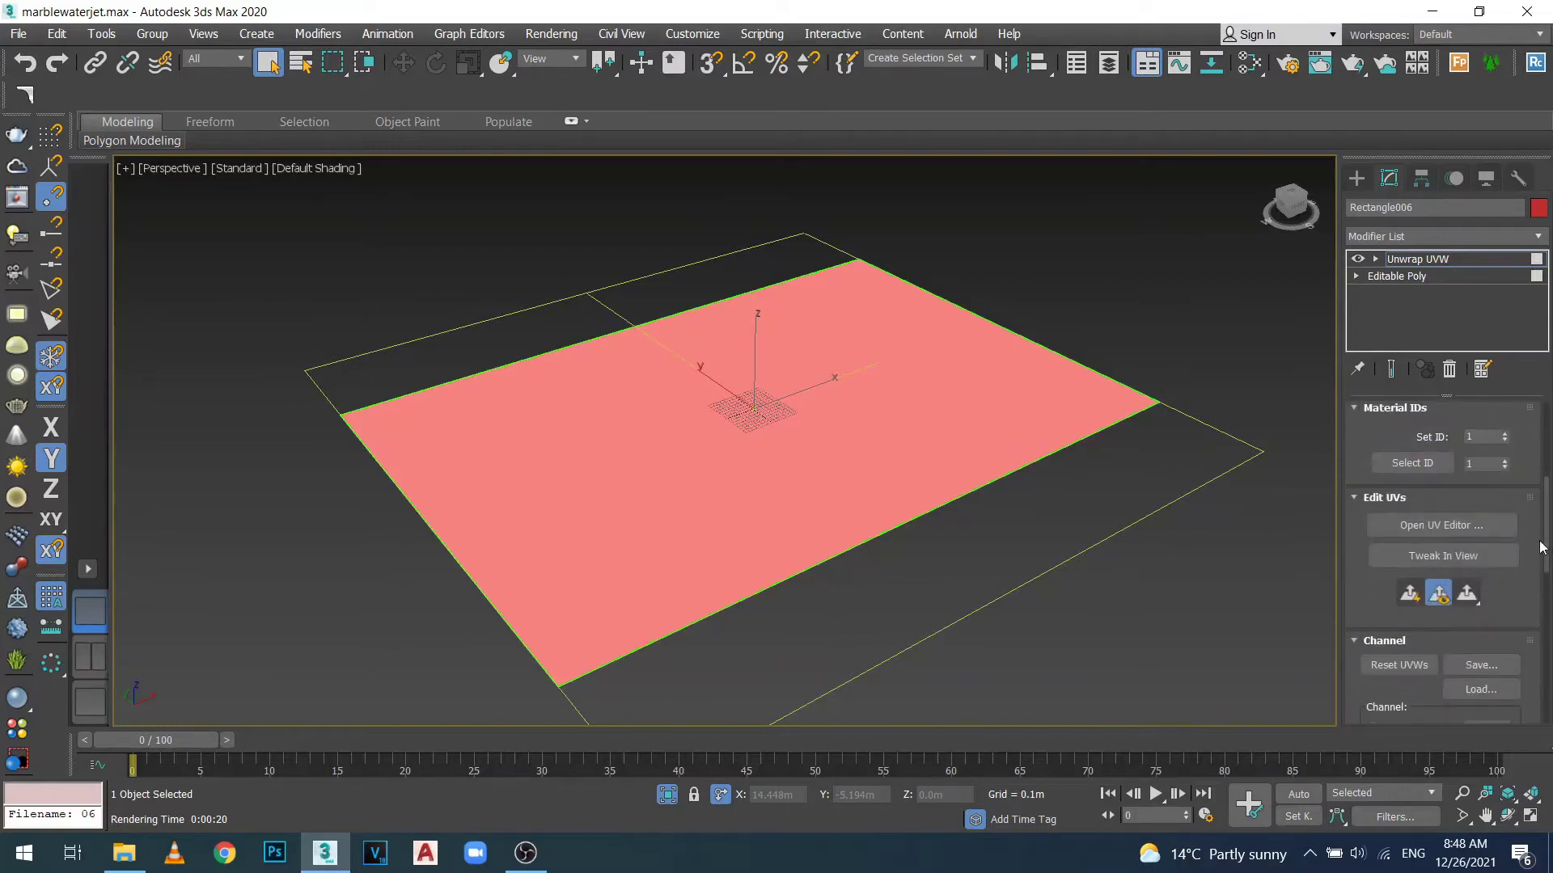
click(1441, 526)
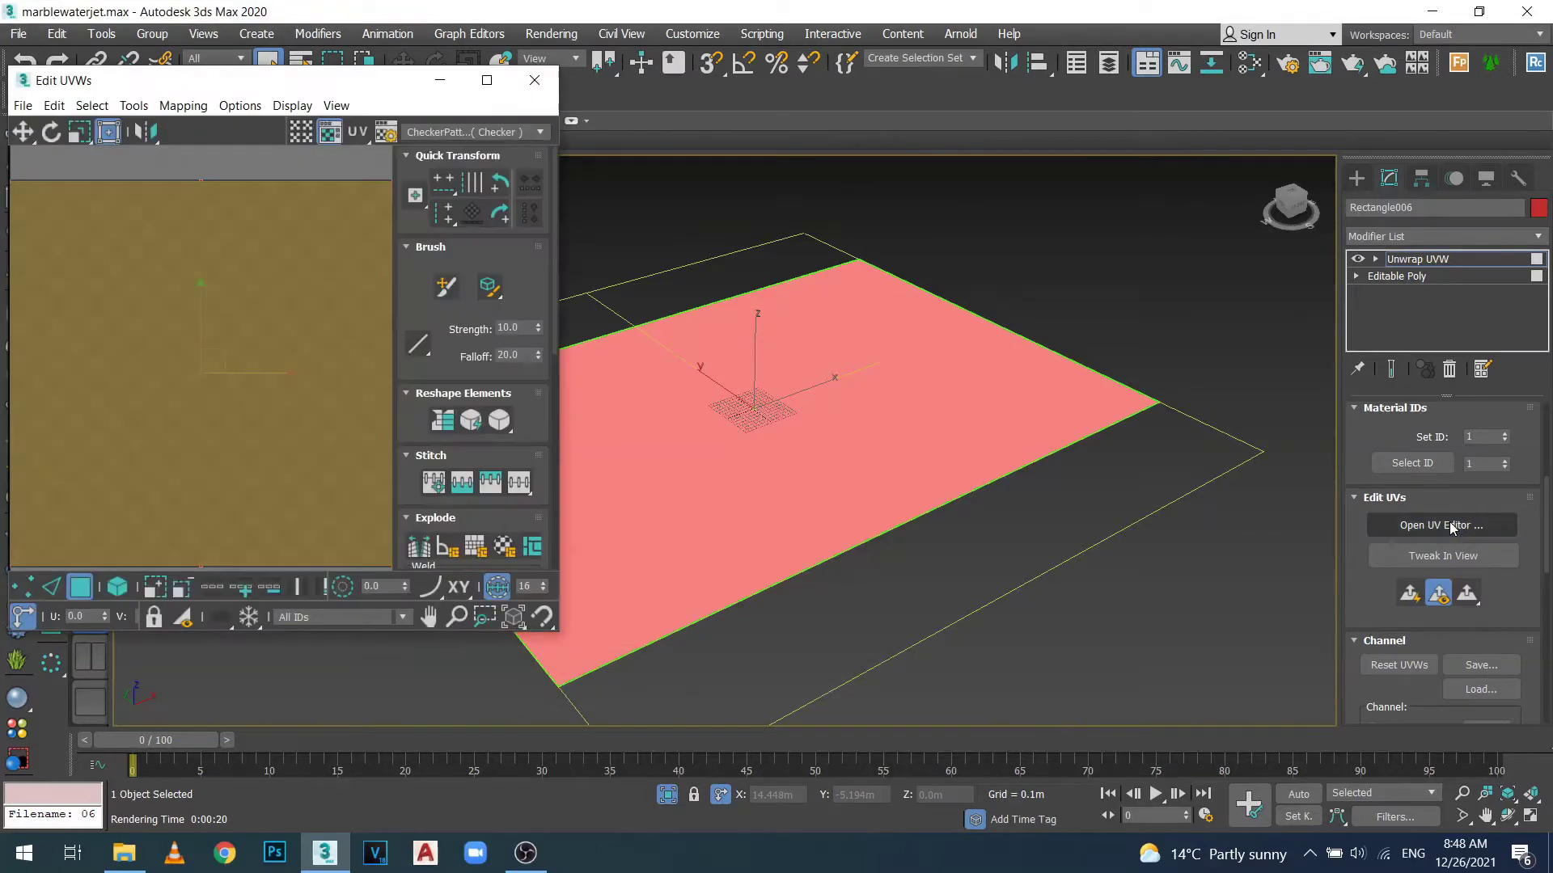
drag(249, 83, 1178, 141)
Compare the shape of the floor's UV layout in the UV Editor with the floor's proportions in the viewport.
scroll(1081, 437, down, 5)
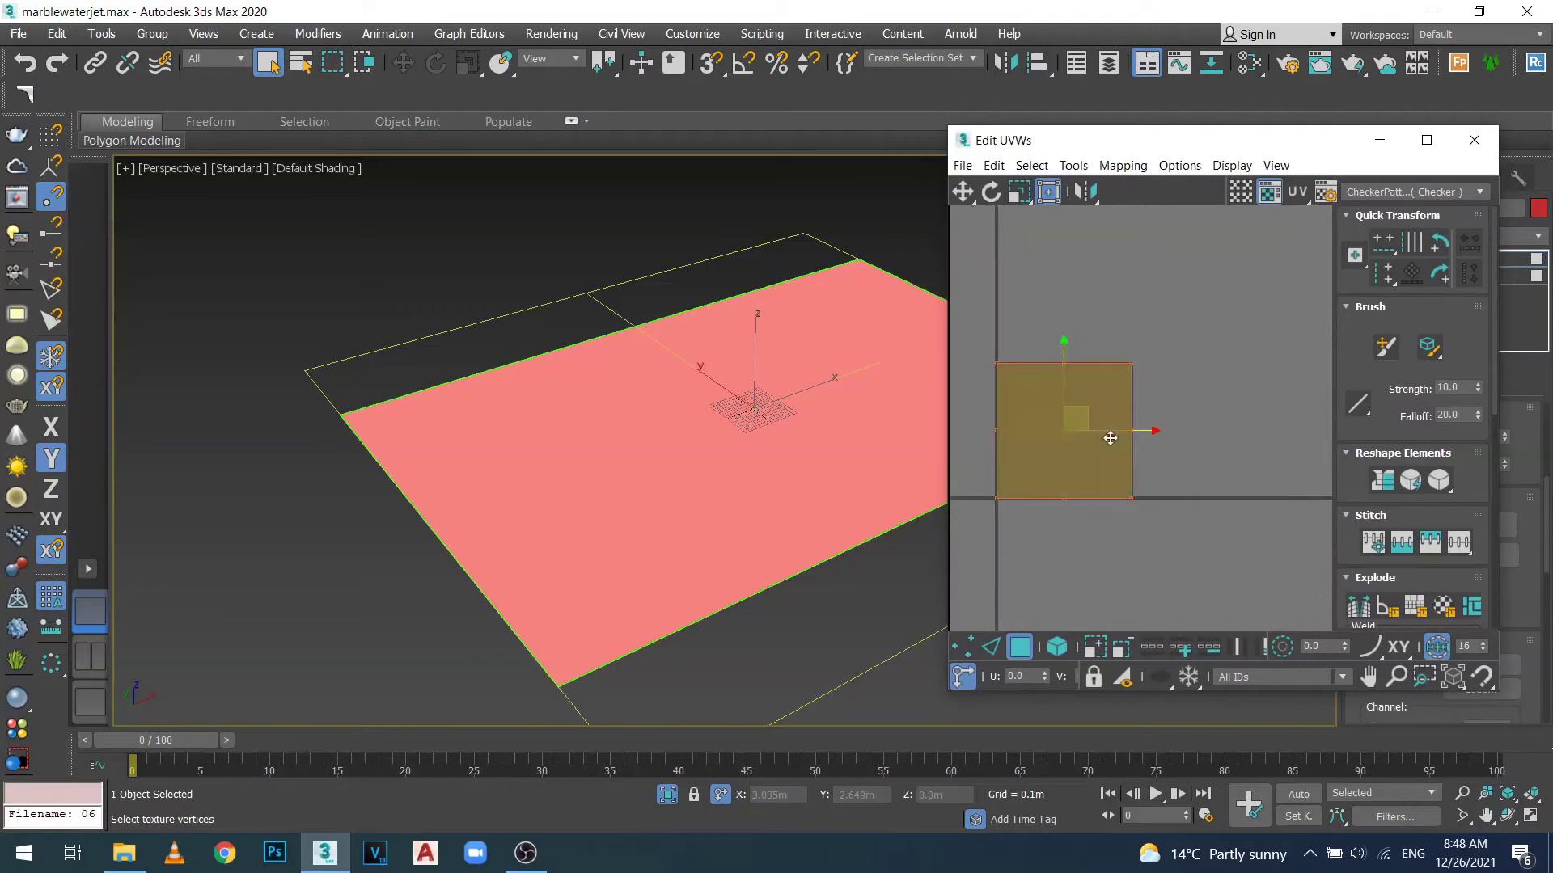
scroll(1149, 429, up, 3)
scroll(1157, 426, down, 3)
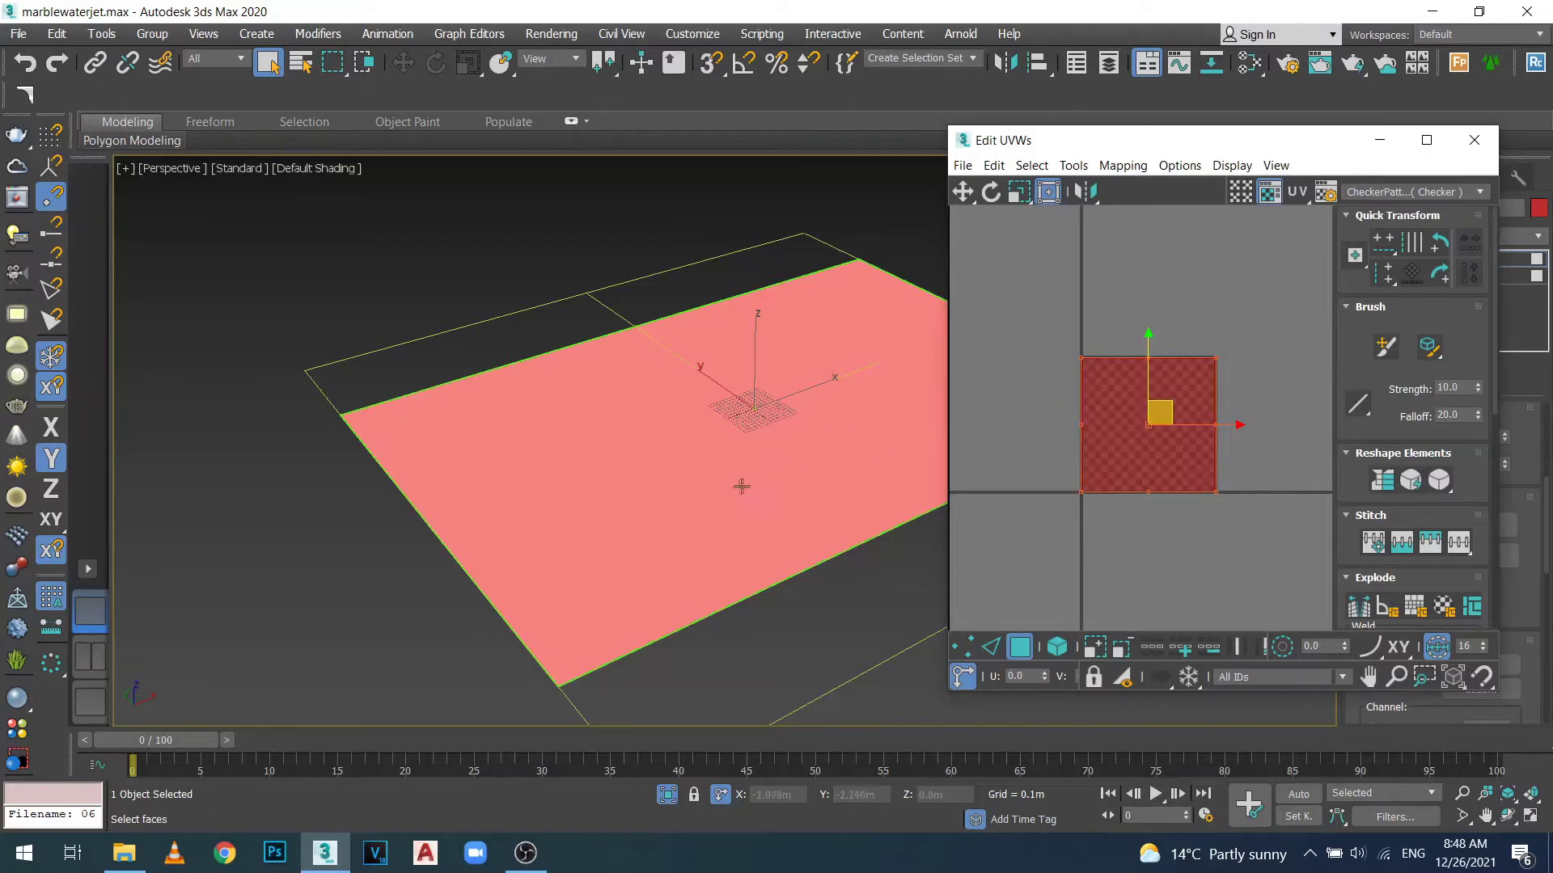
scroll(748, 481, down, 5)
scroll(693, 486, up, 5)
drag(689, 484, 634, 455)
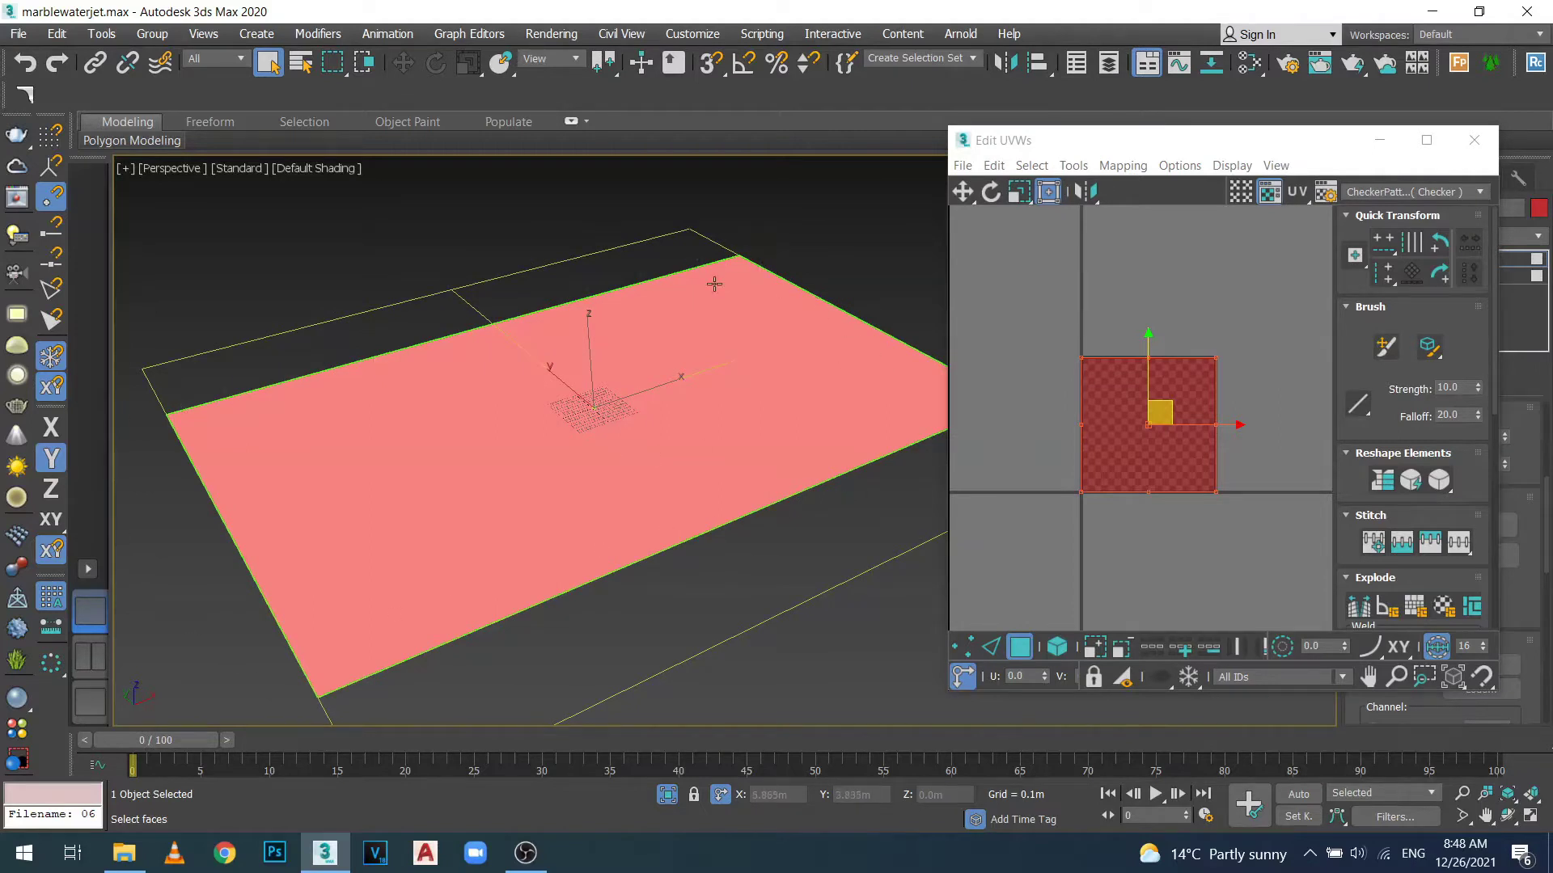
click(1198, 364)
Apply Unfold Mapping to the floor's UVs using Walk to closest face with Normalize Clusters enabled.
drag(1116, 141, 1086, 176)
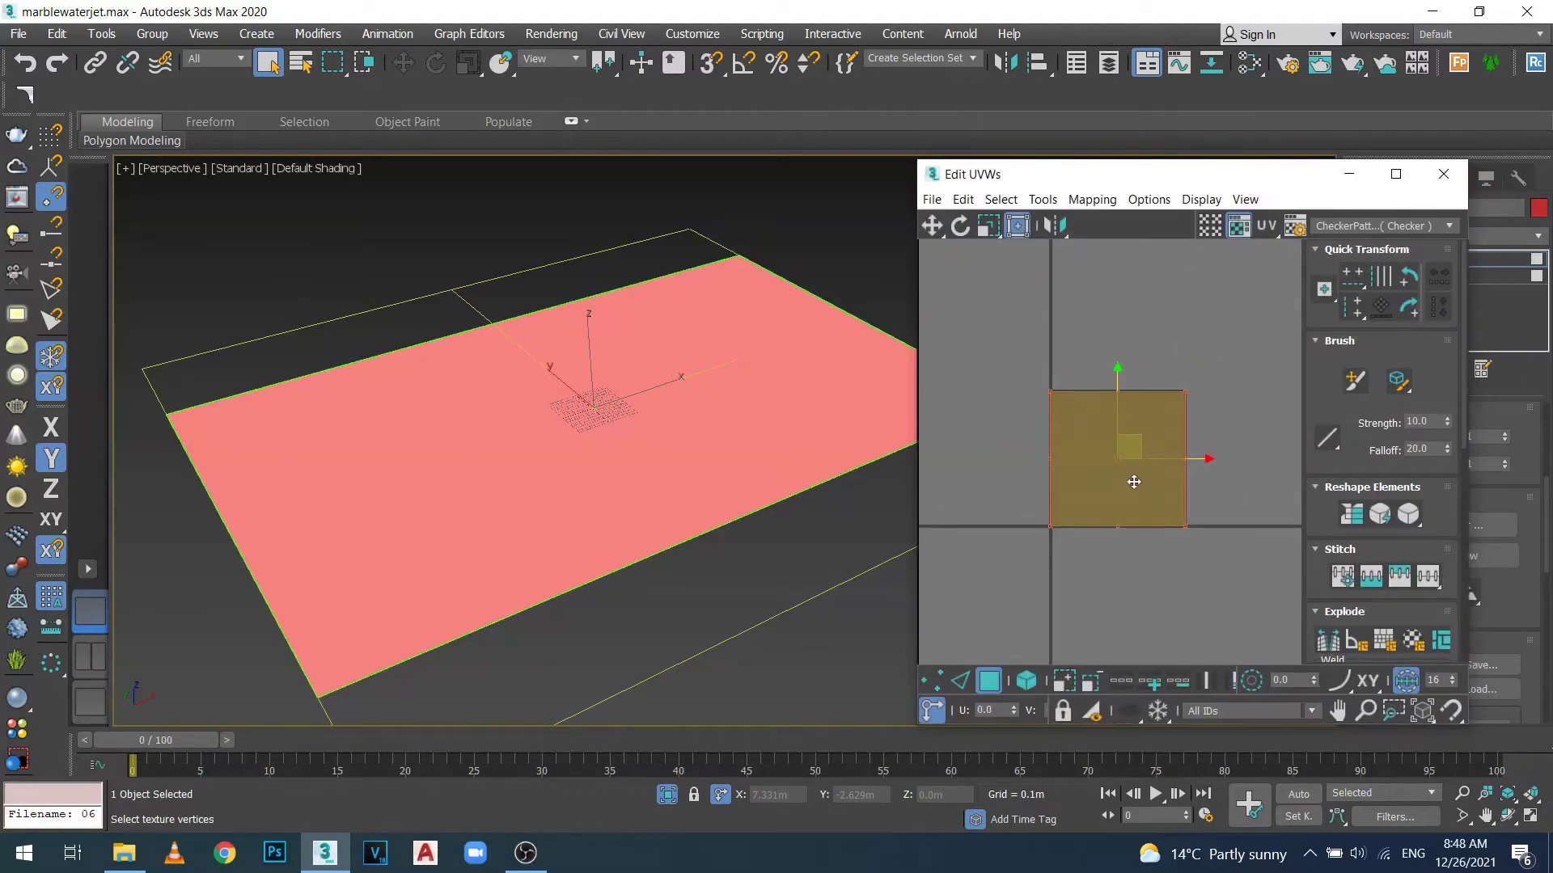
click(1092, 201)
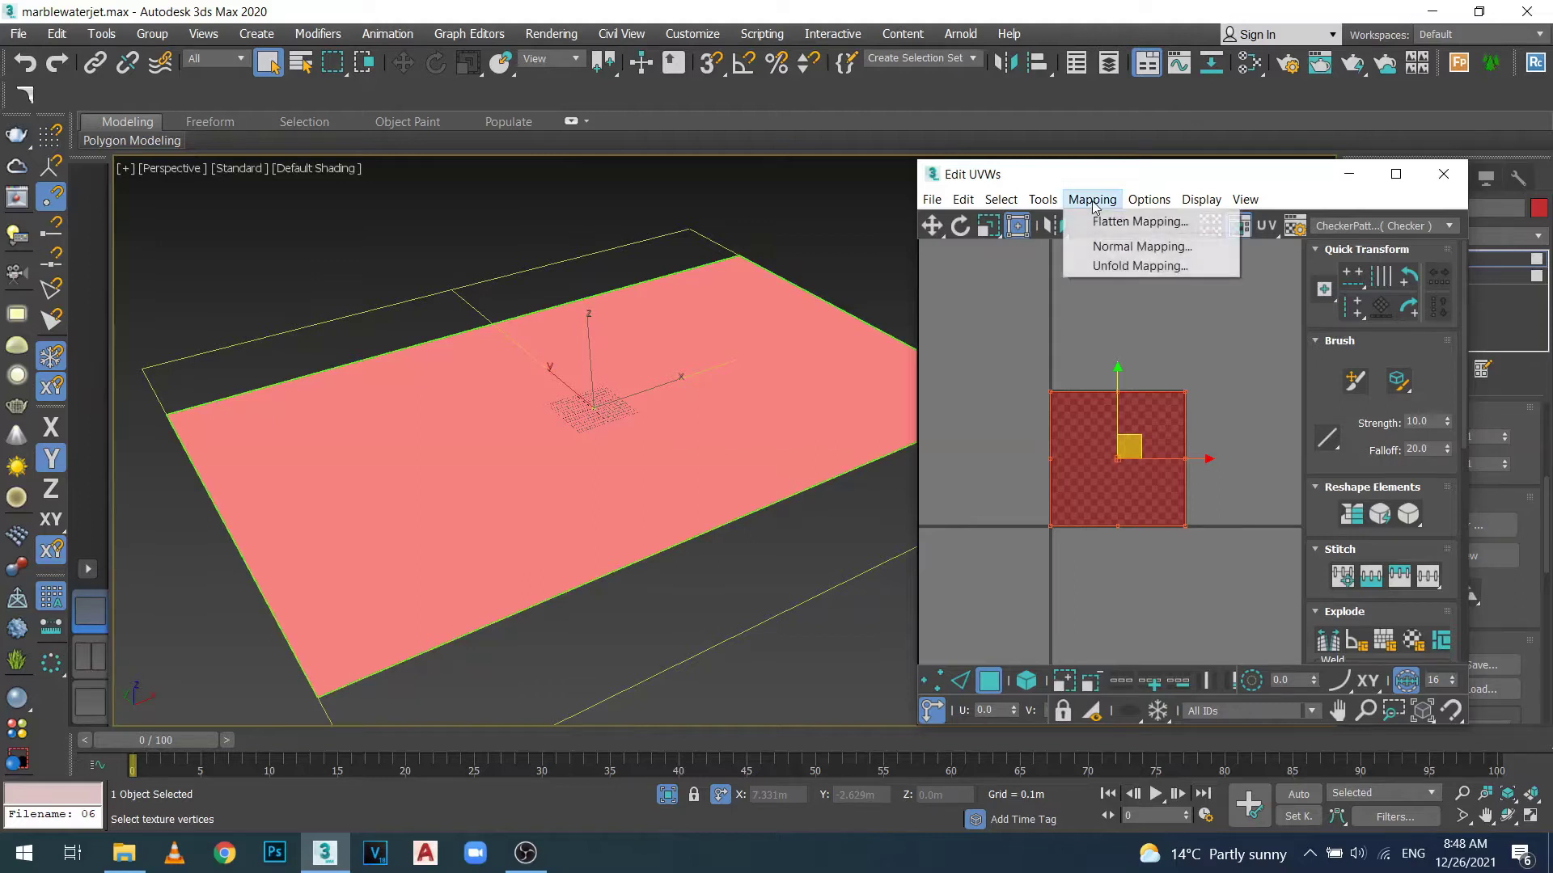
click(1116, 266)
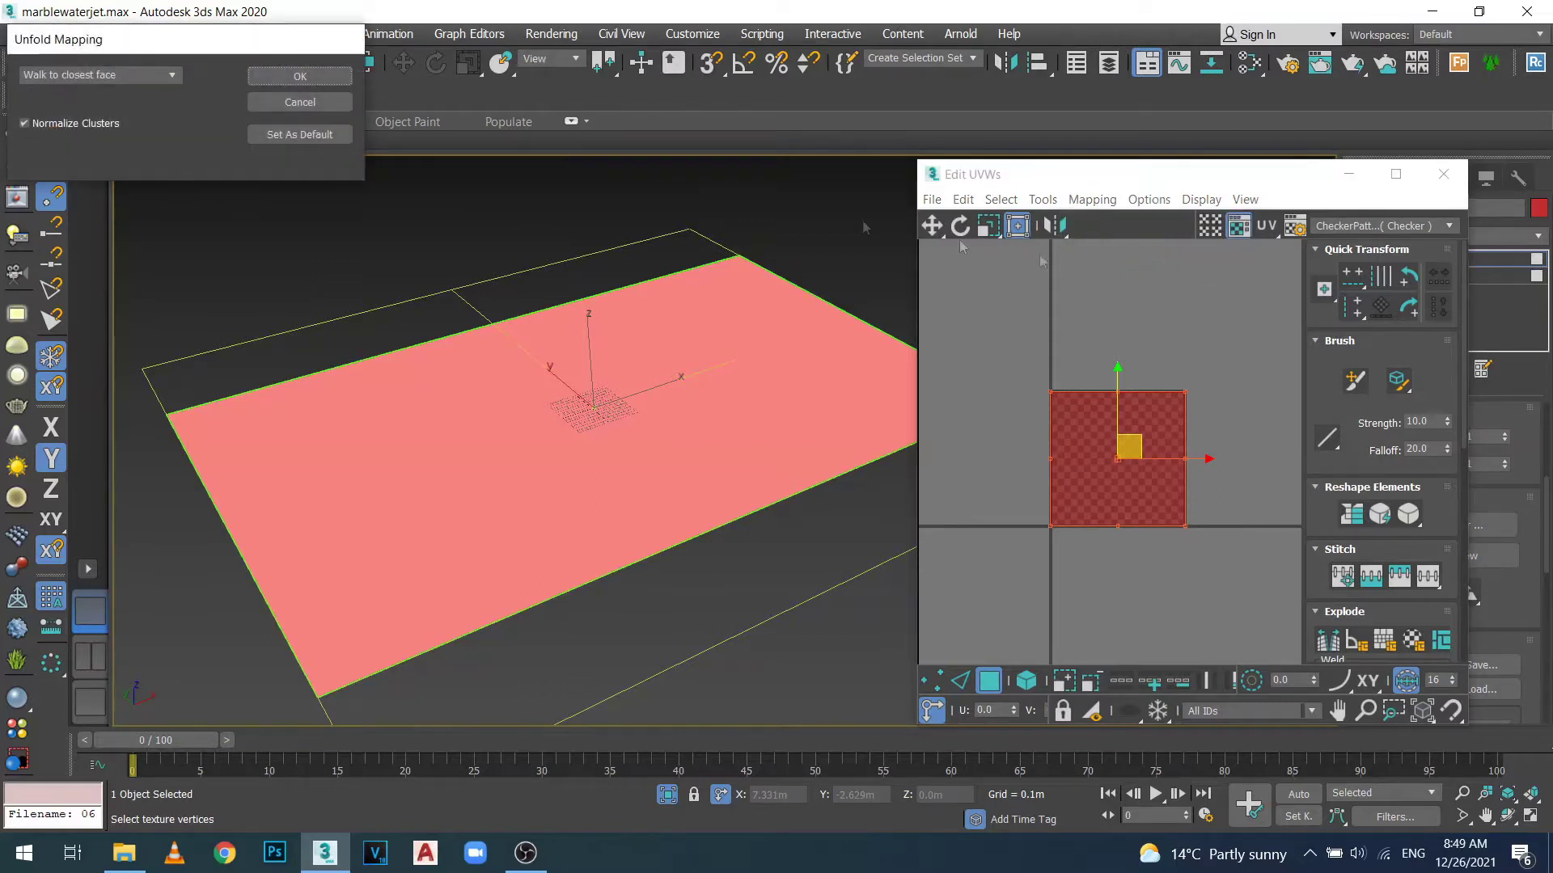
click(314, 81)
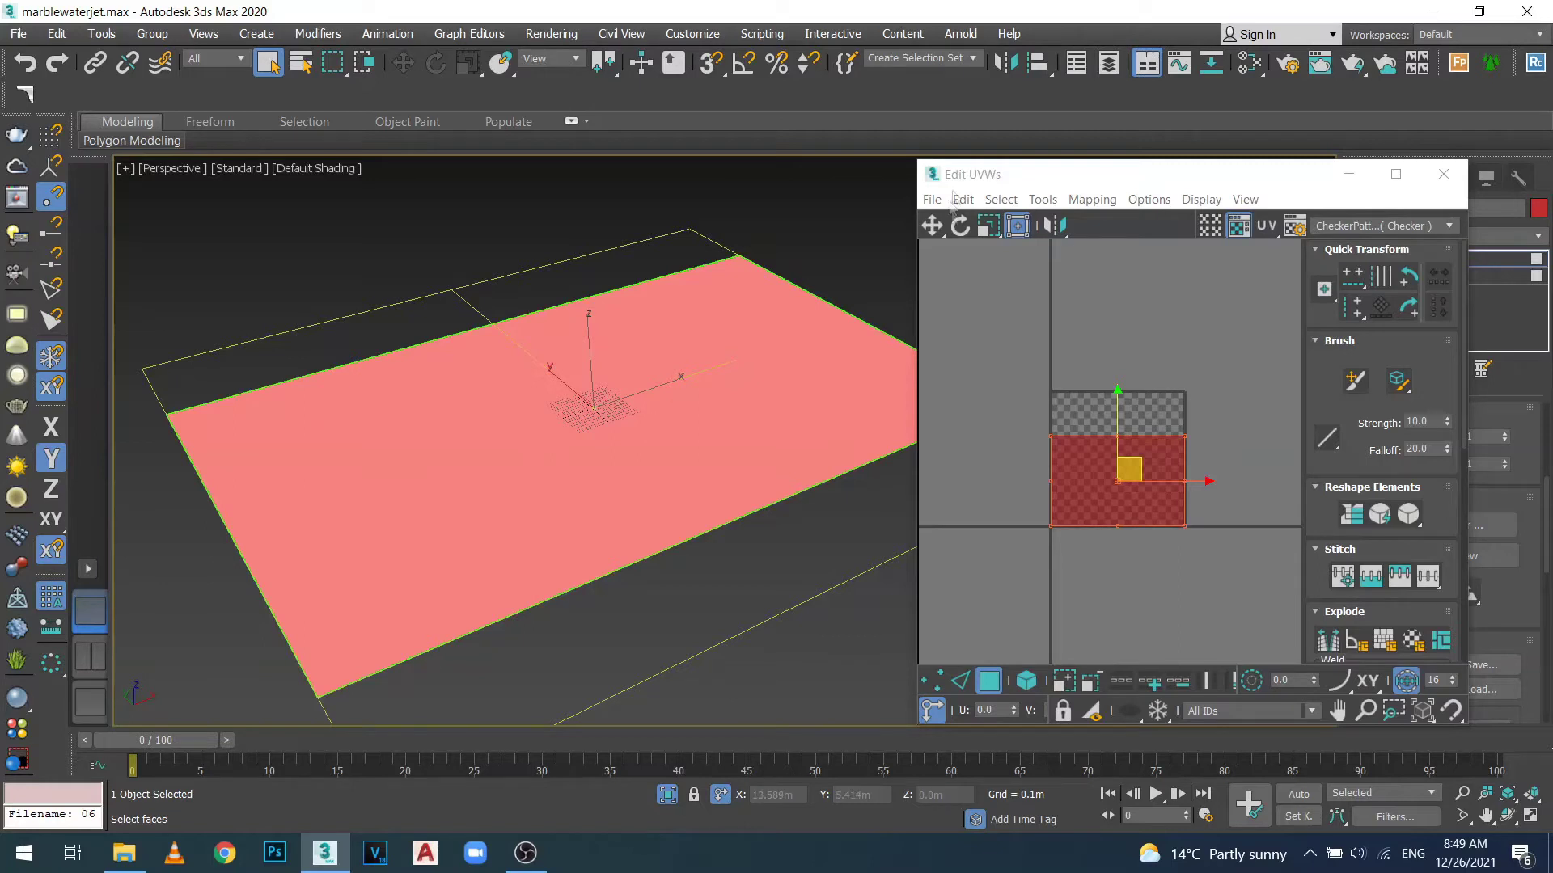
Render the floor's UVW template at a width of 2000 and a height of 2000.
click(1043, 201)
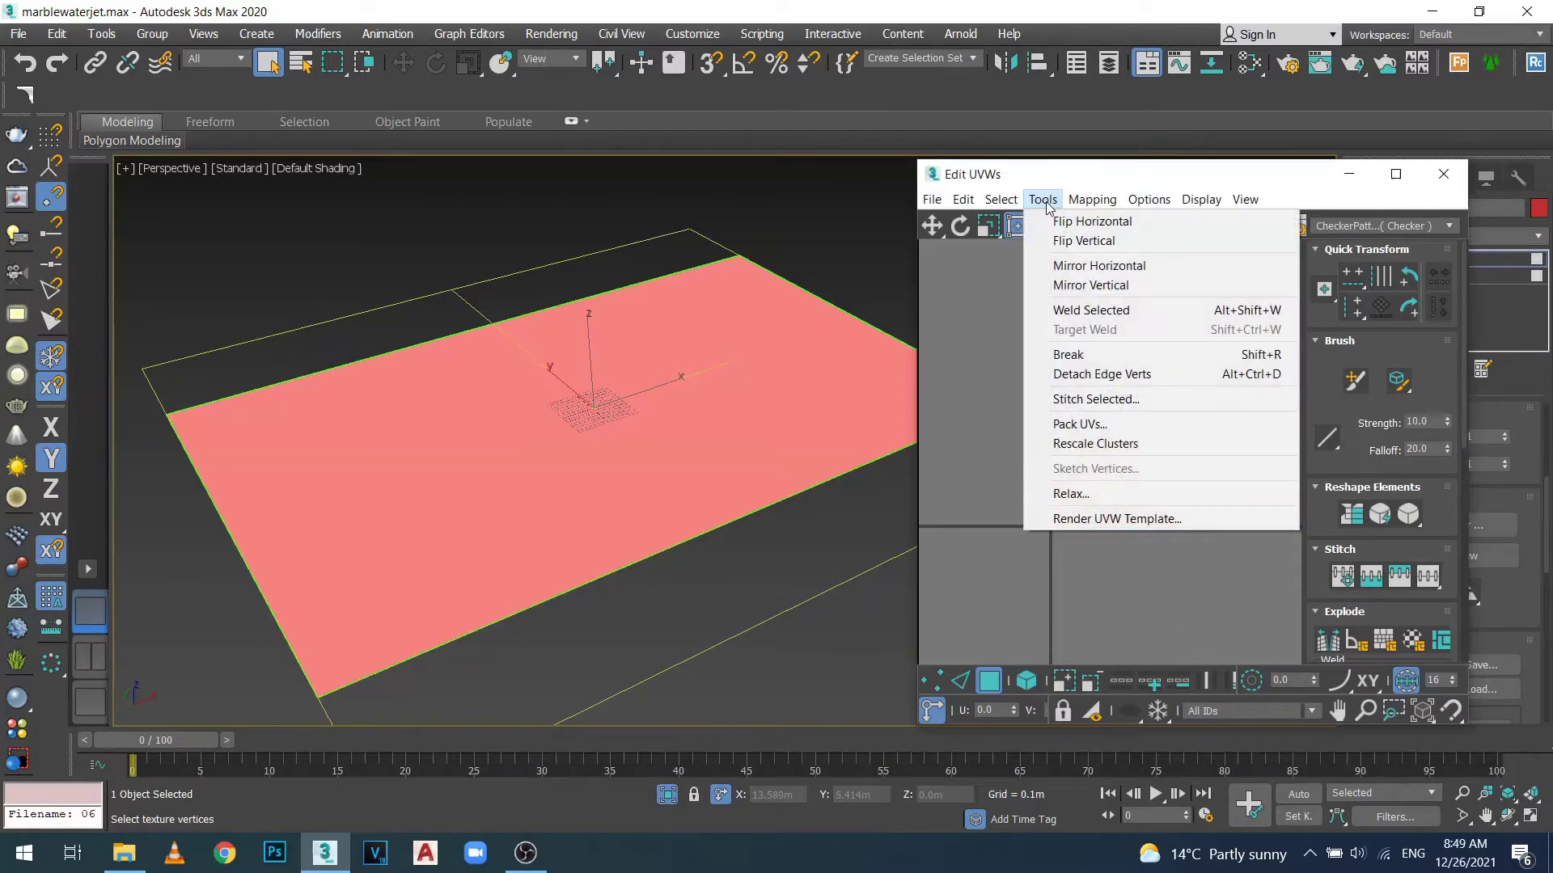
click(1118, 519)
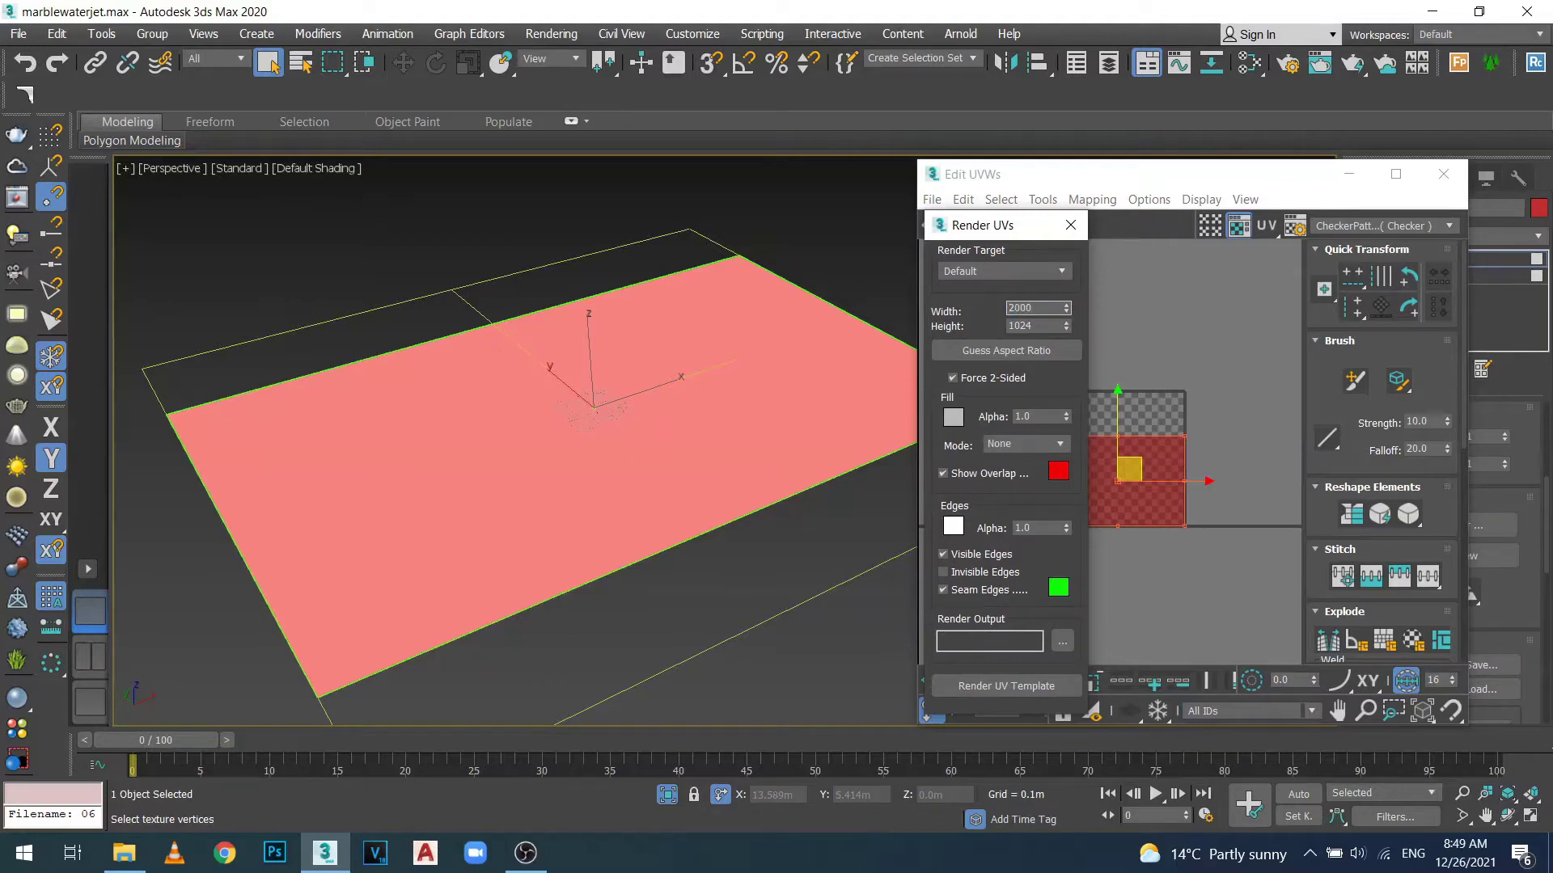
key(Tab)
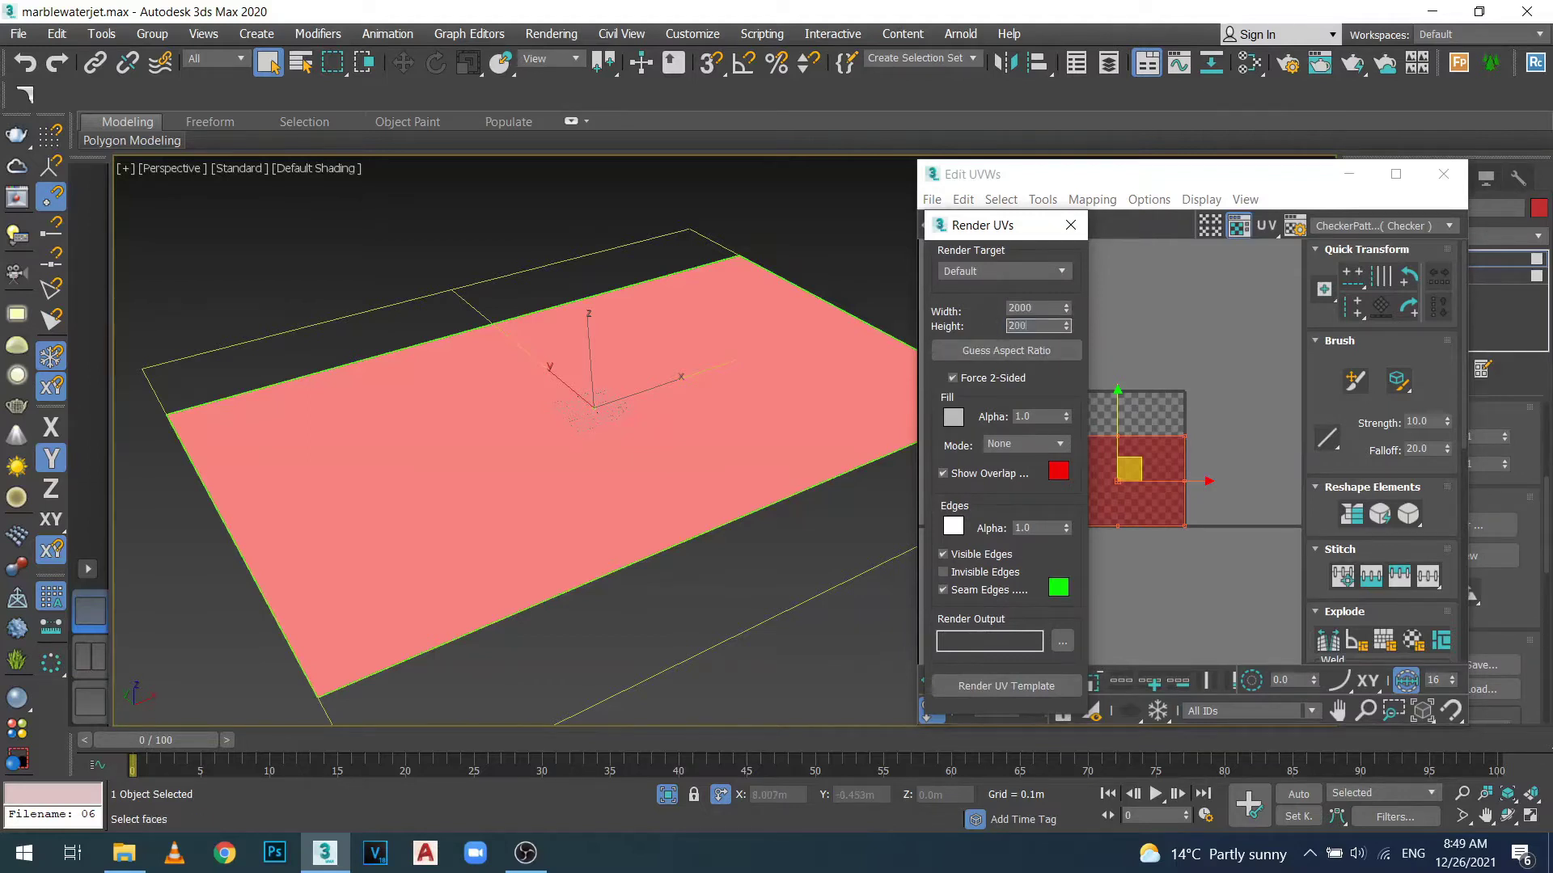
click(1011, 685)
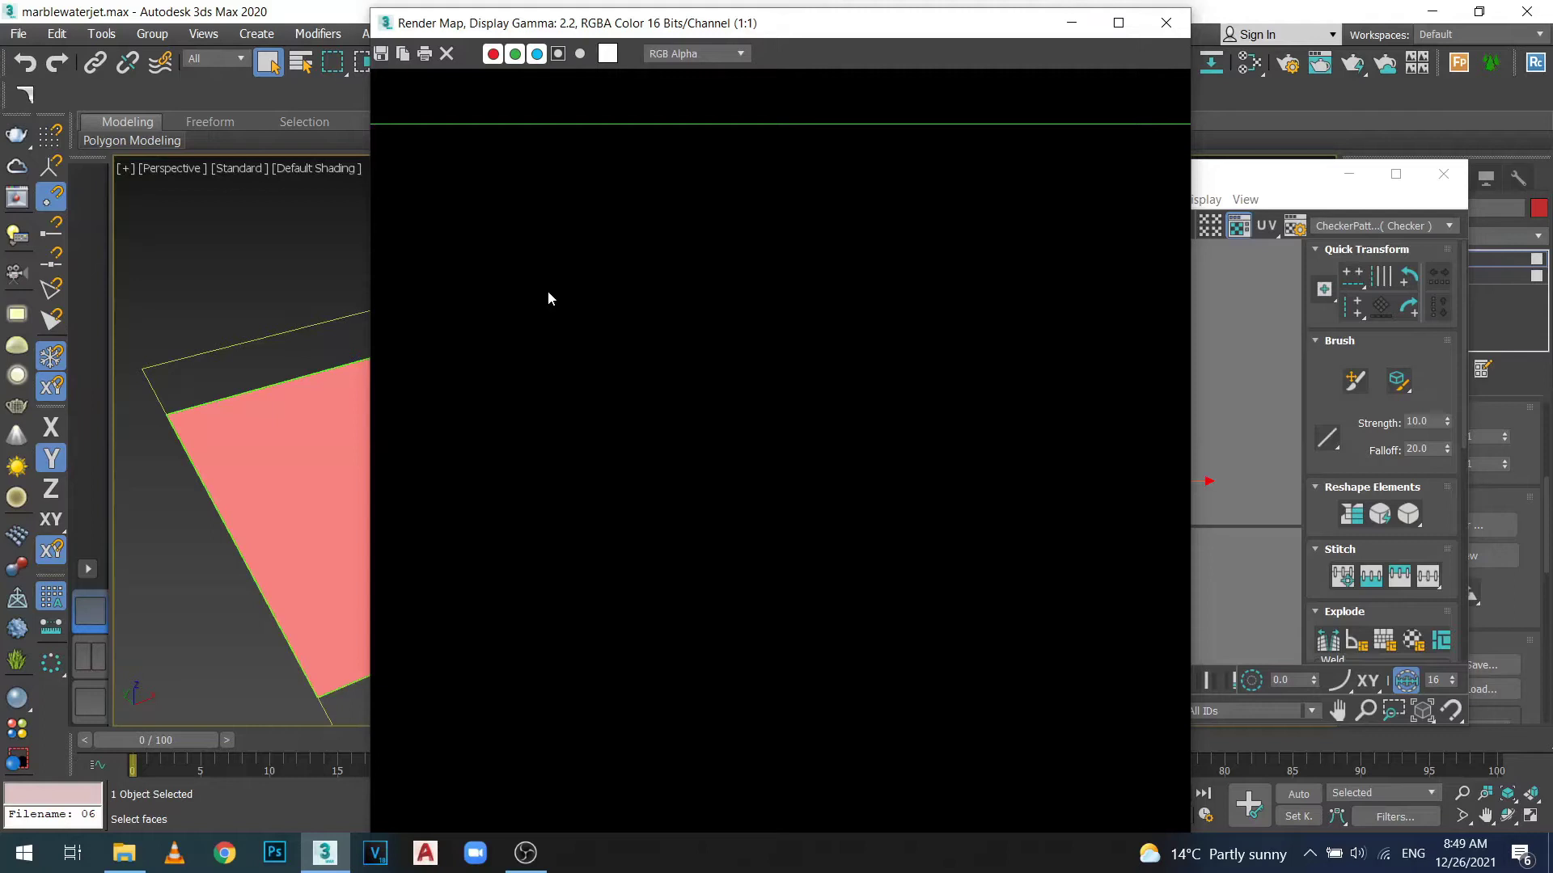
Start saving the rendered UV template and choose the courses folder on Local Disk (D:) as its location.
click(380, 54)
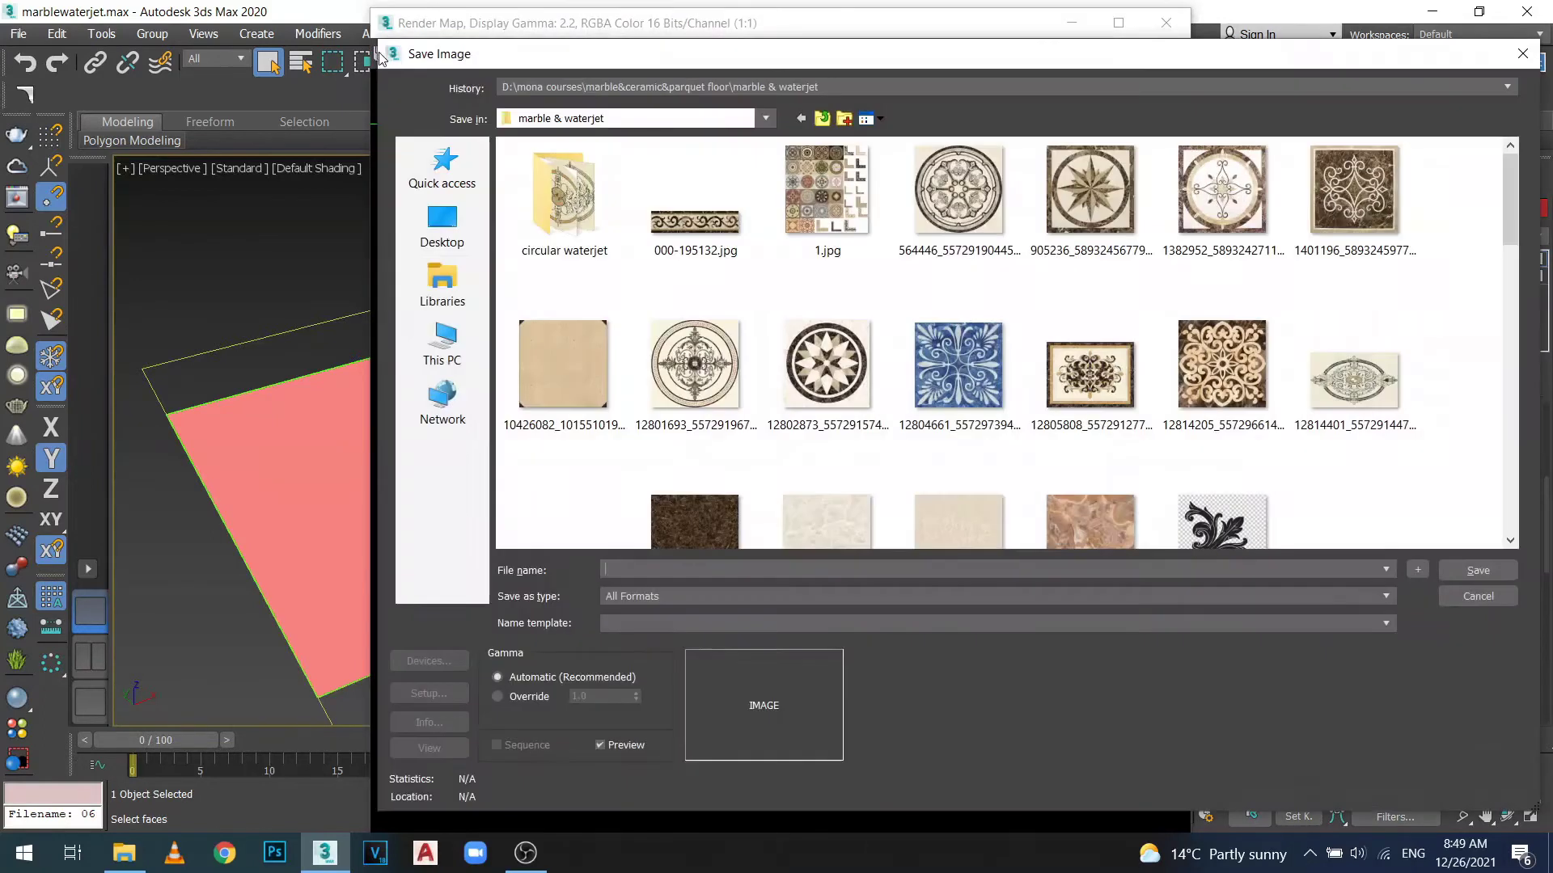
click(442, 347)
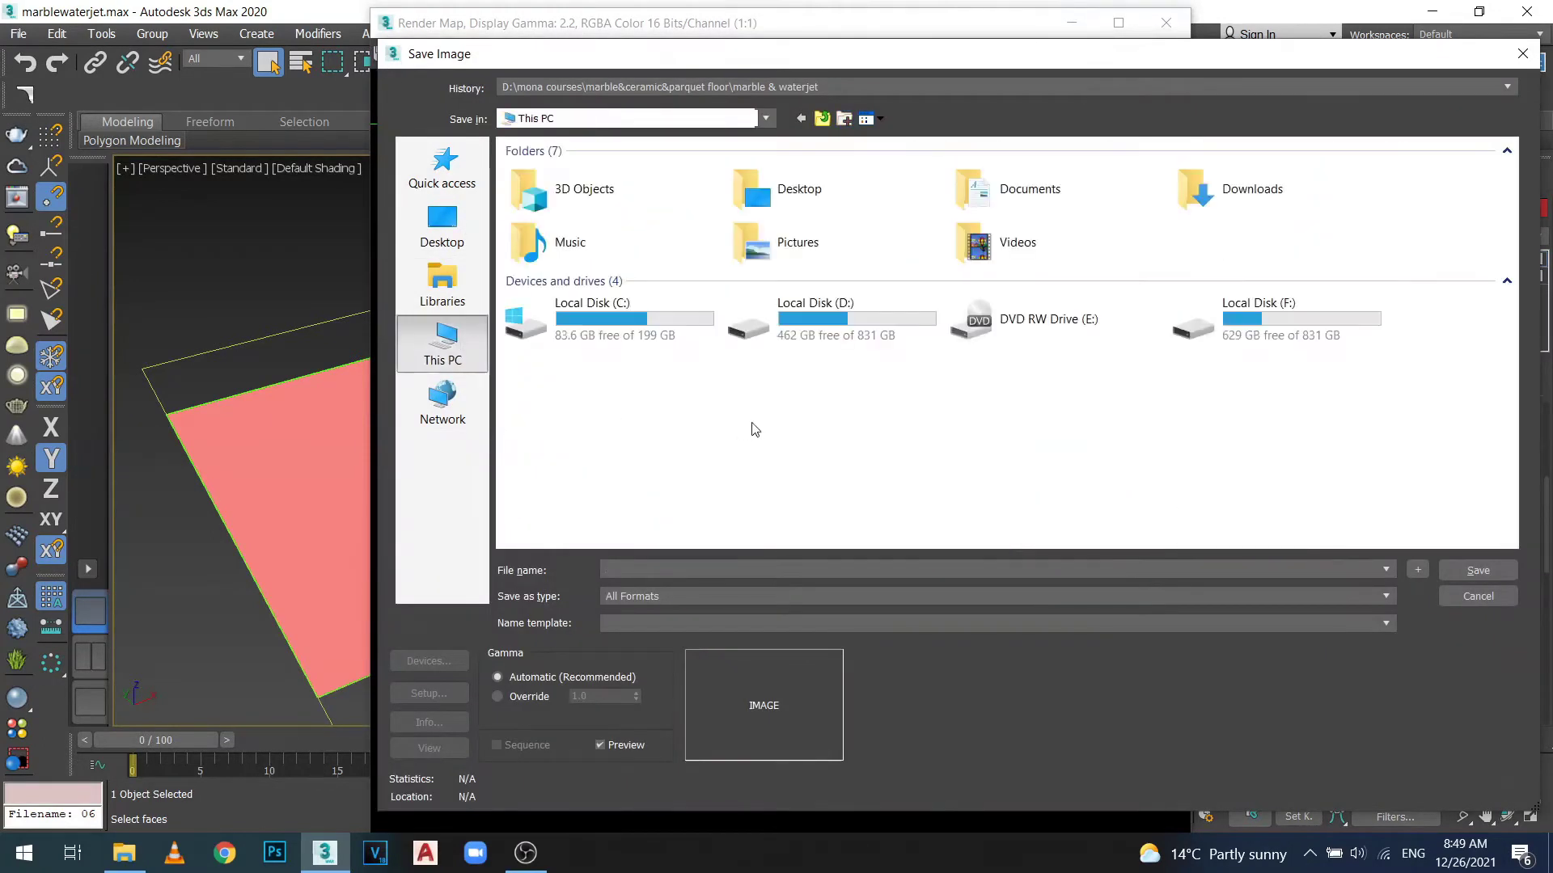
double_click(841, 332)
double_click(825, 287)
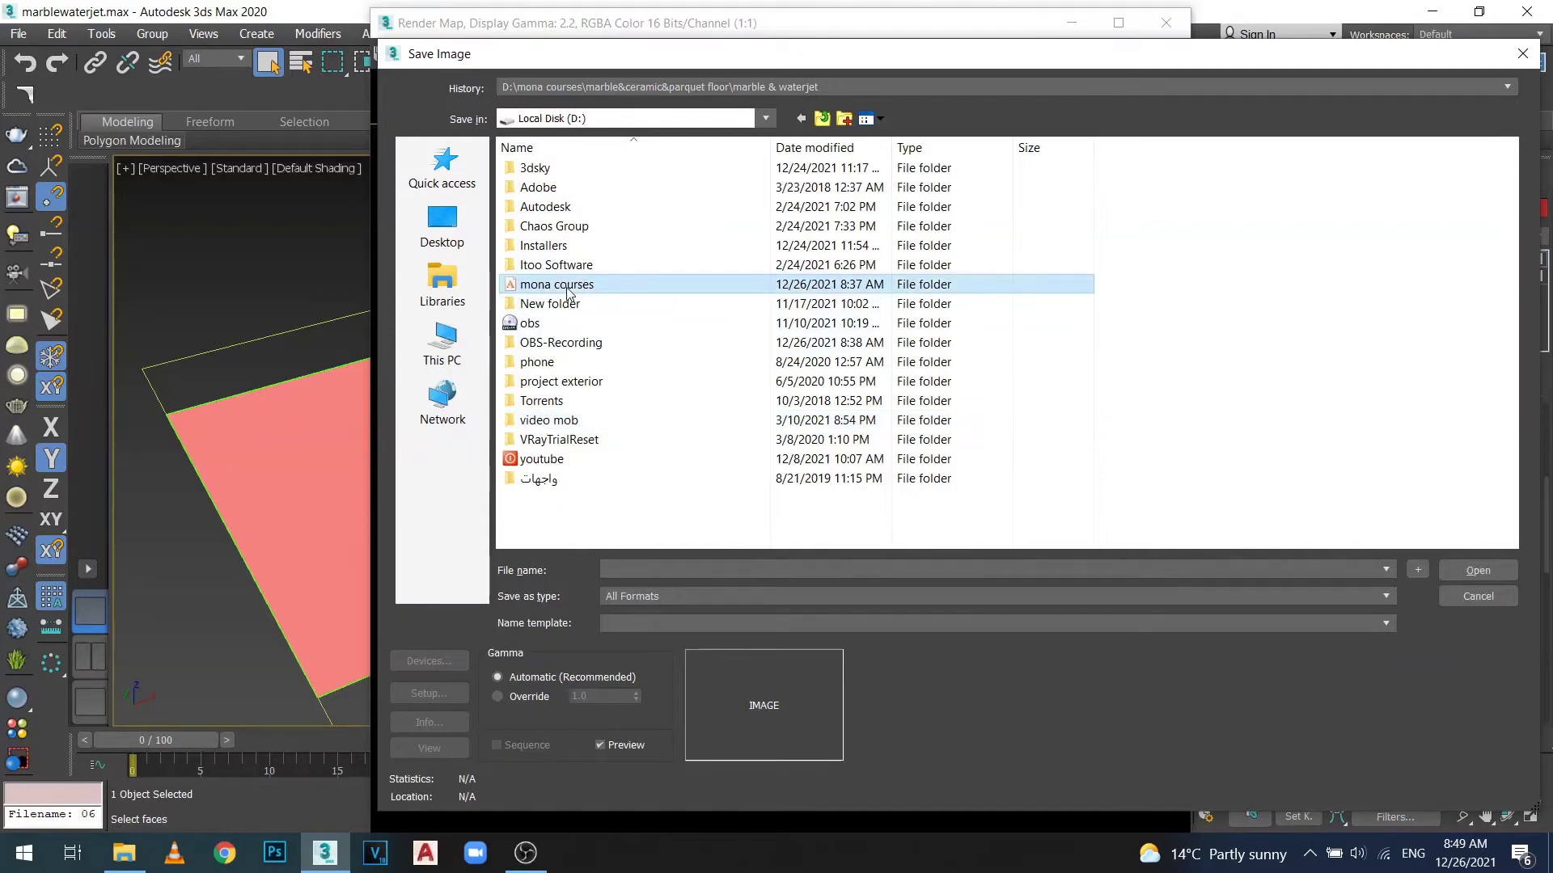
scroll(998, 389, down, 5)
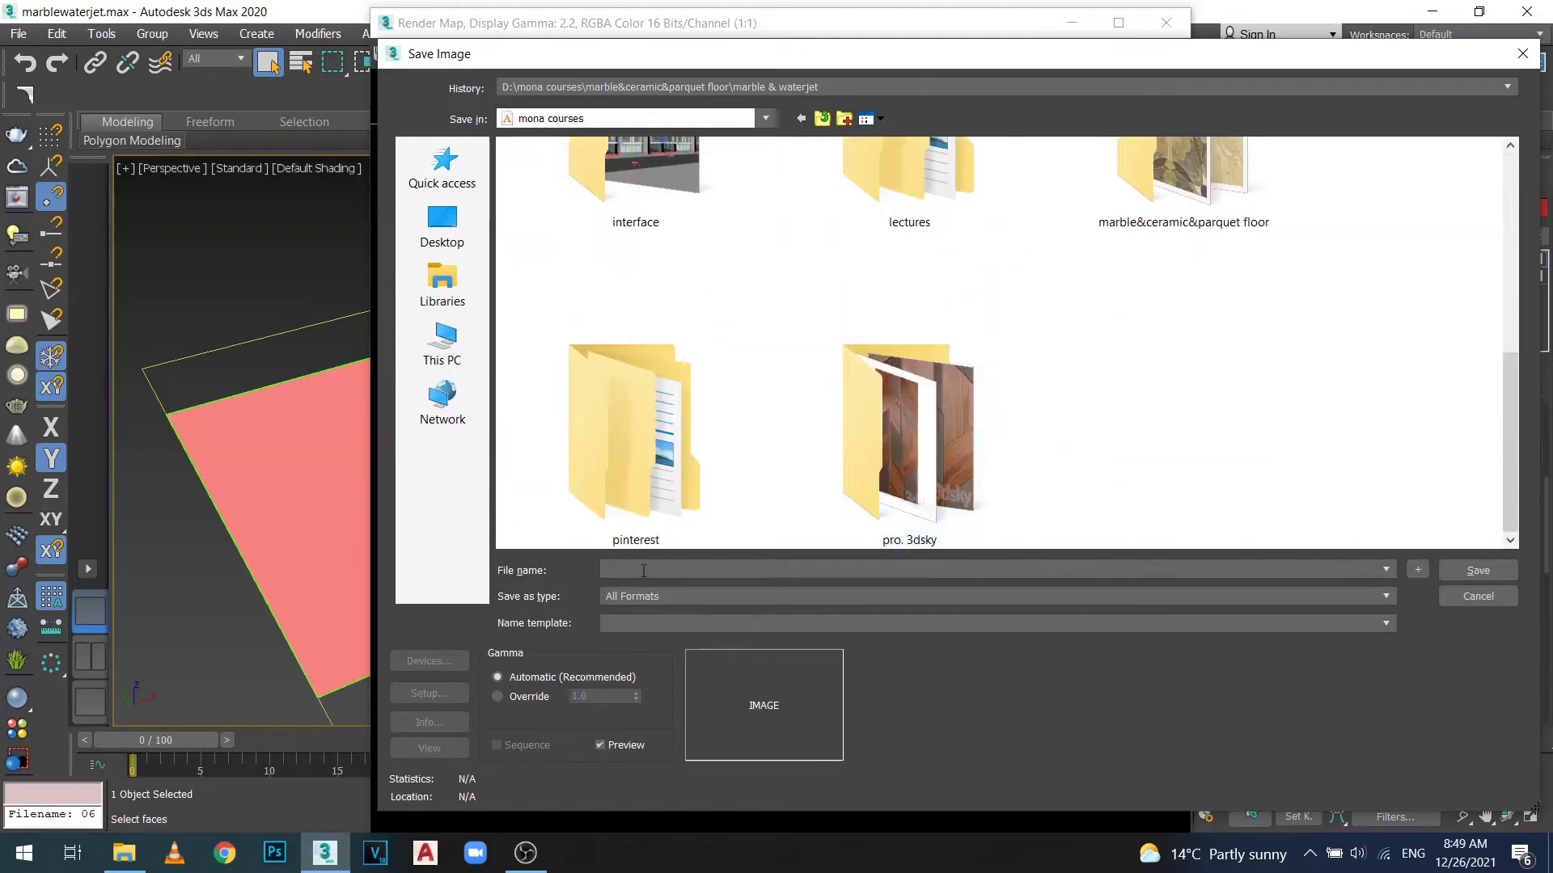
Save the UV template as a JPEG file named marble at quality 100, then close the rendered map.
click(652, 597)
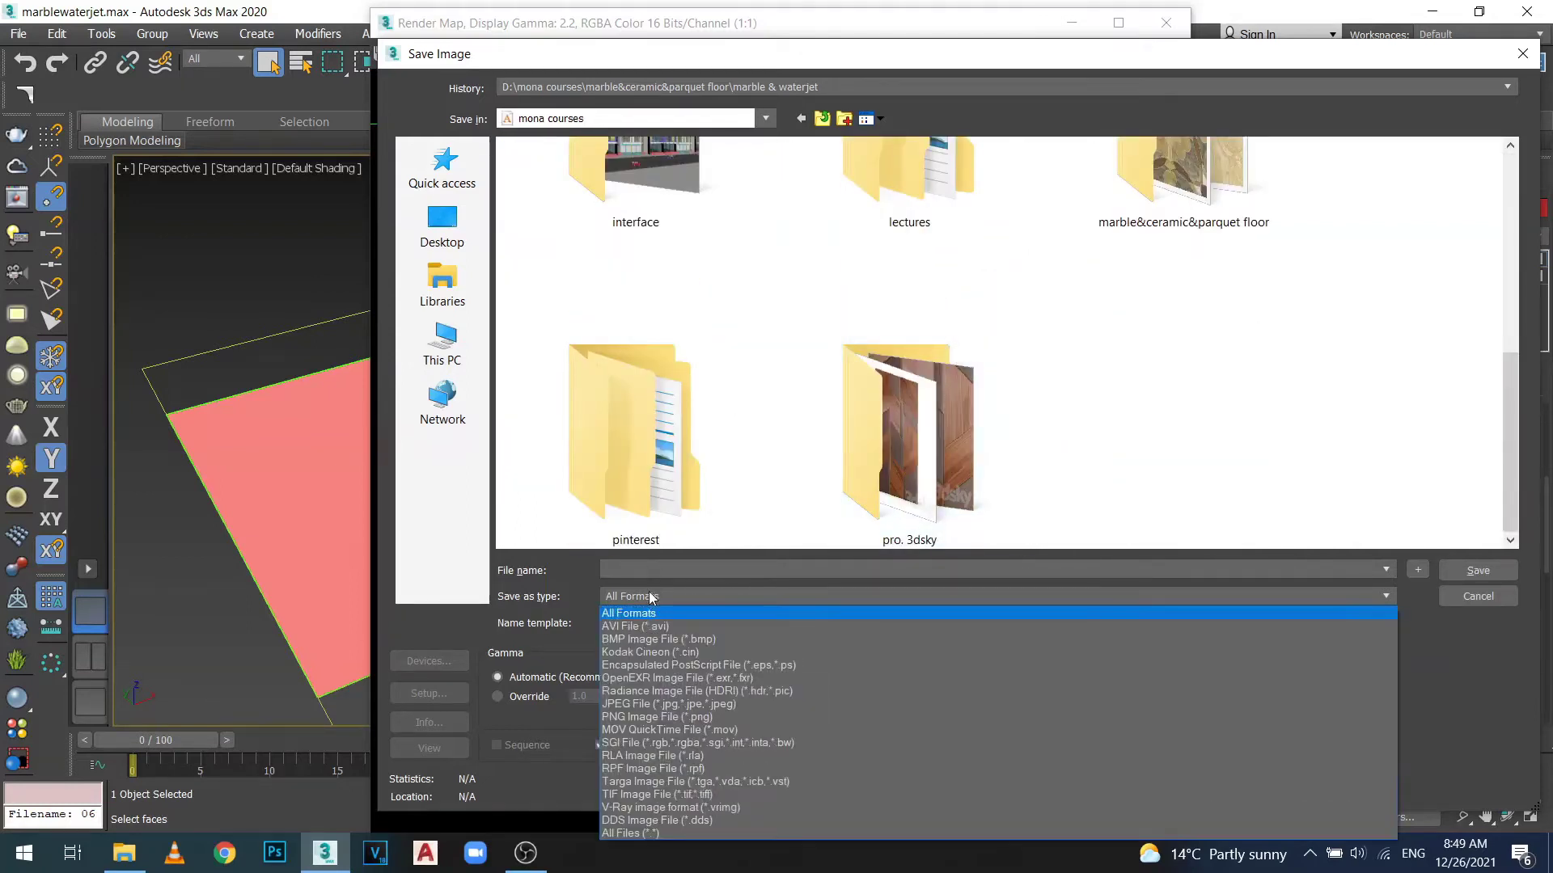
click(725, 705)
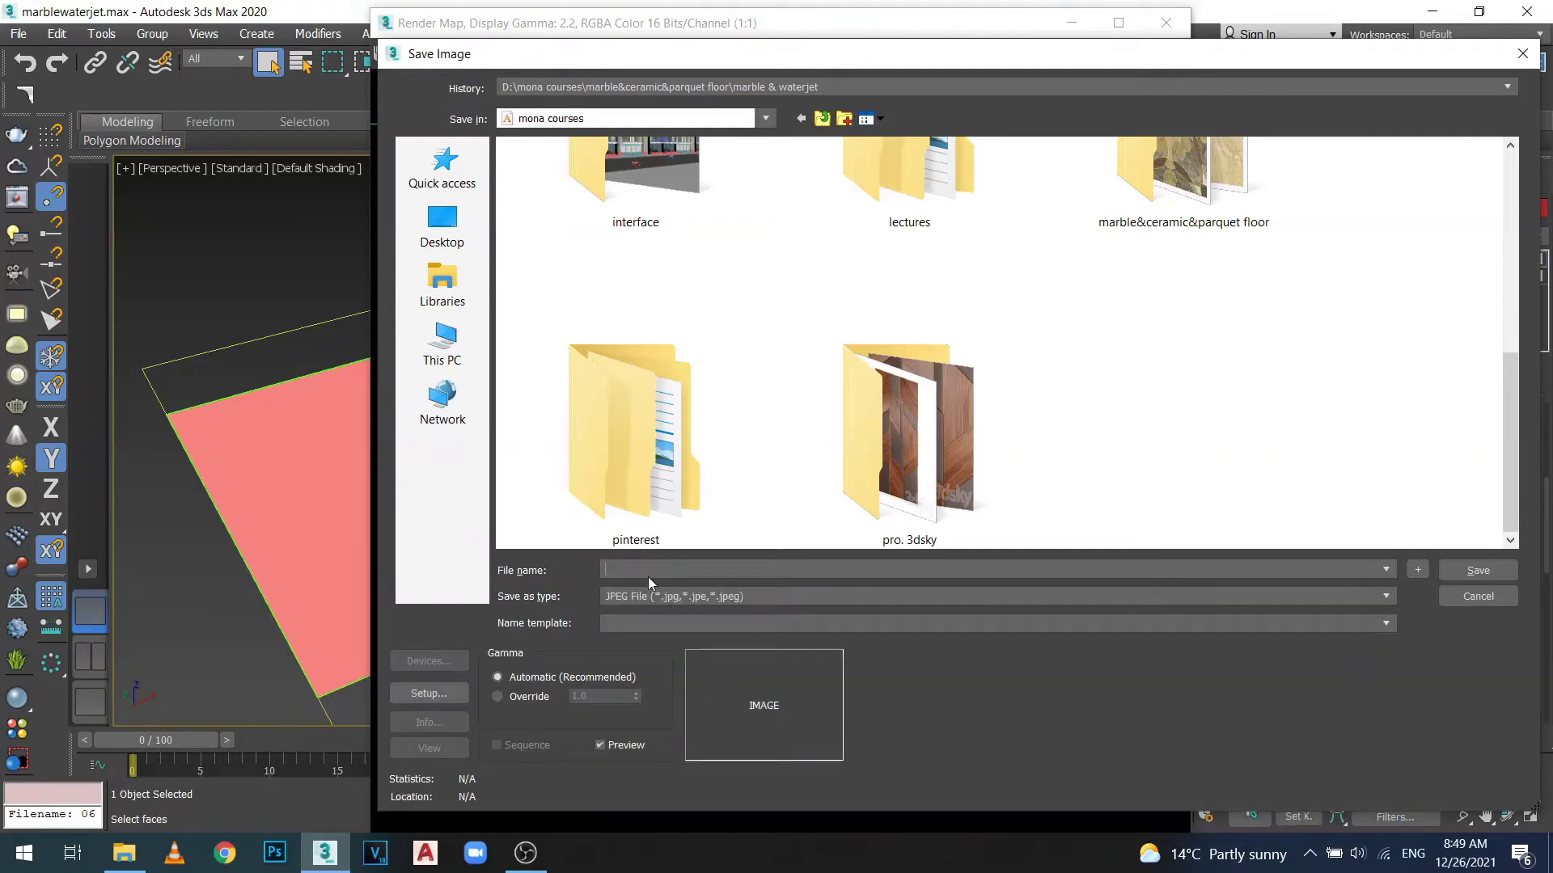
text(marbl)
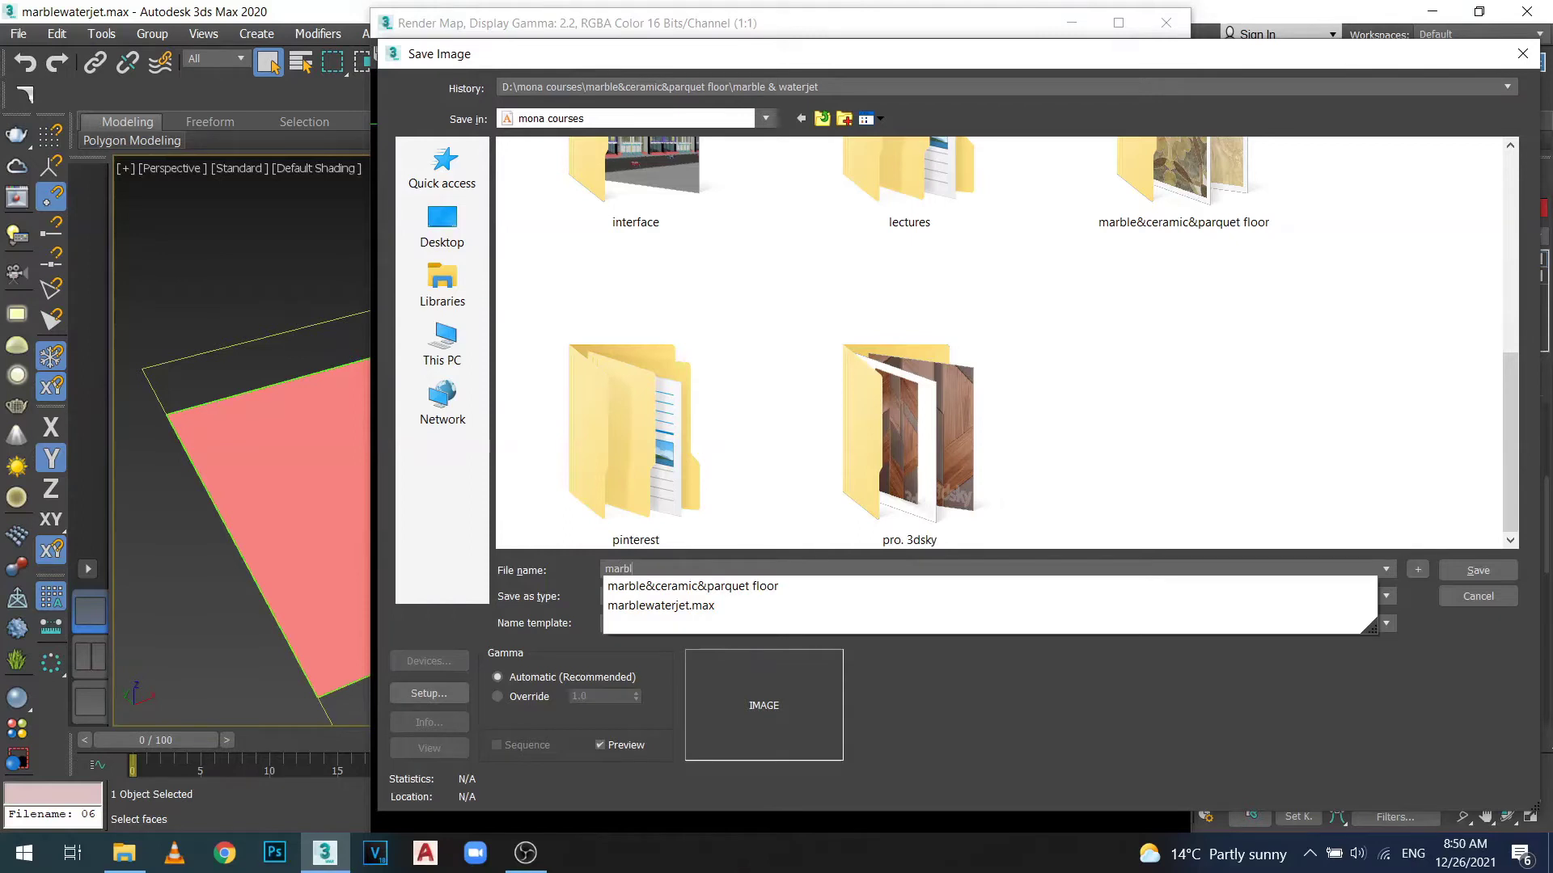
text(e)
key(Return)
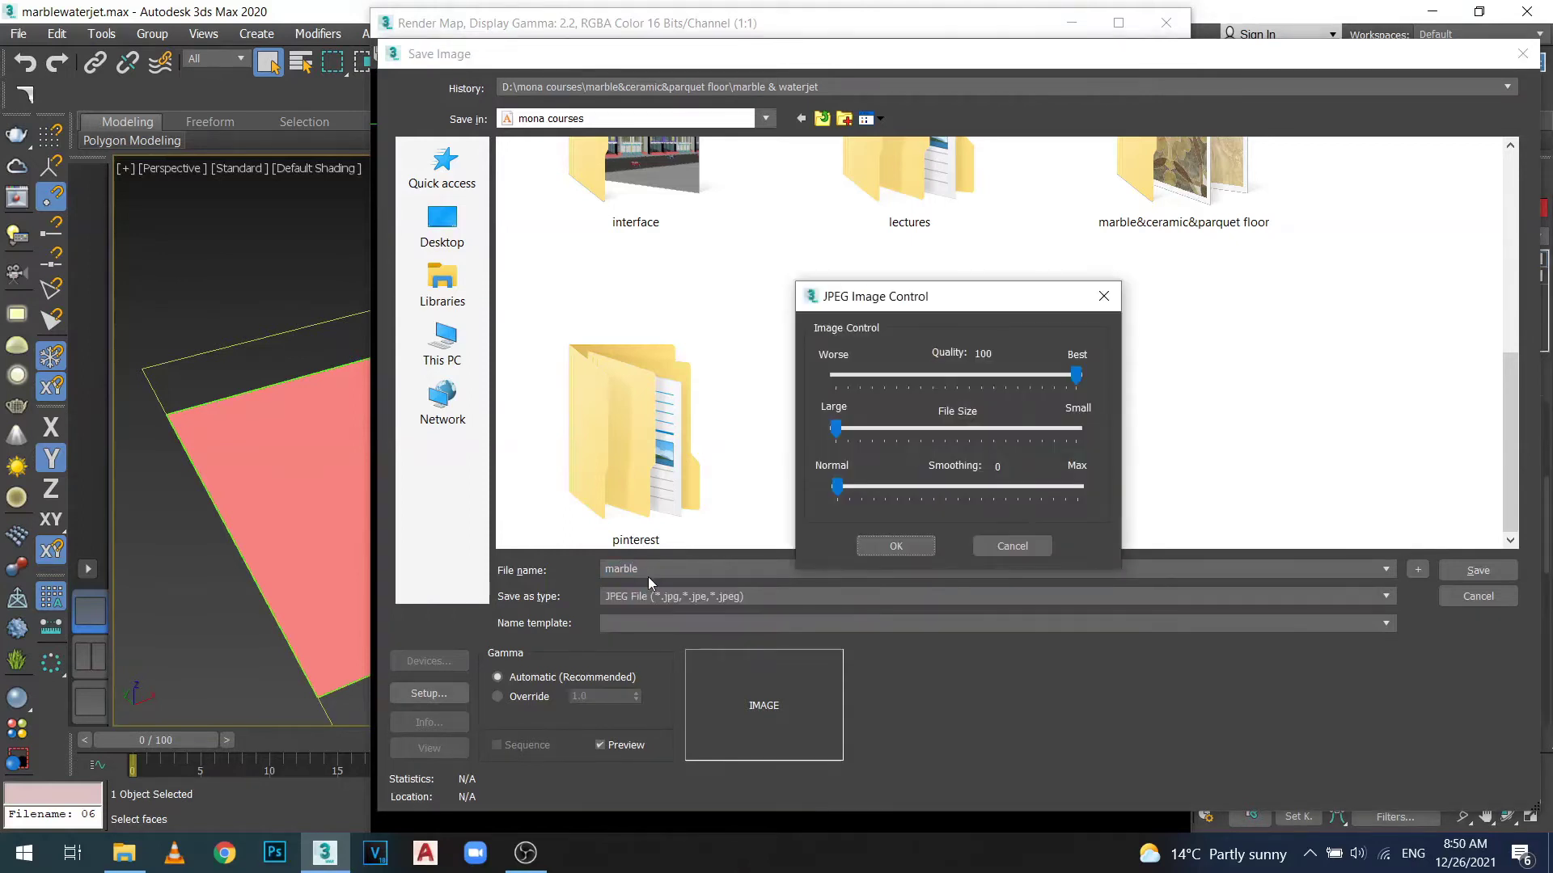
click(854, 553)
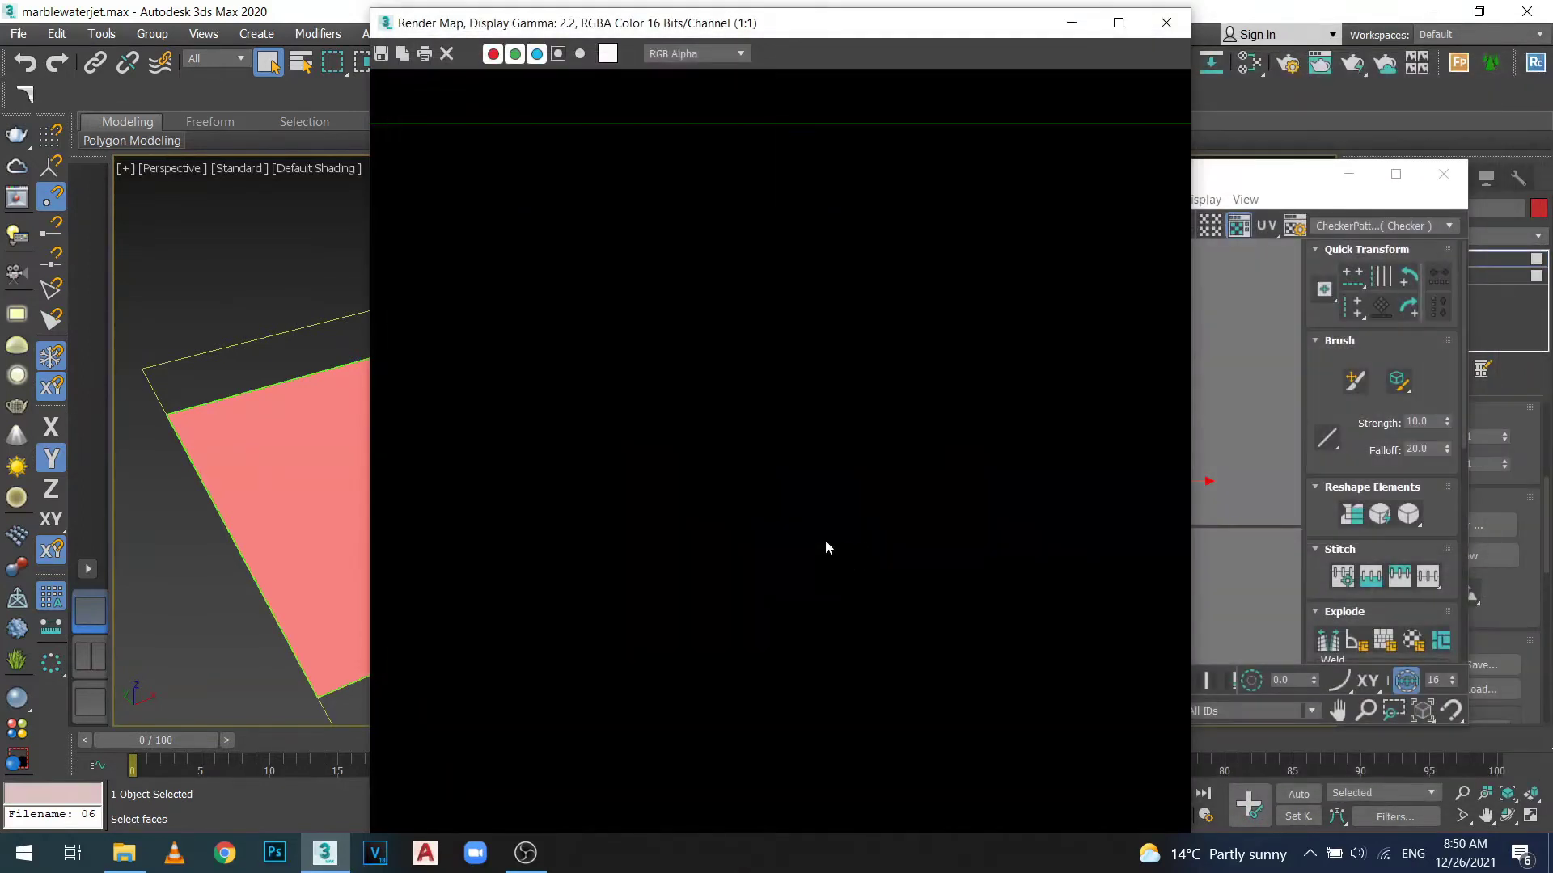
click(1166, 25)
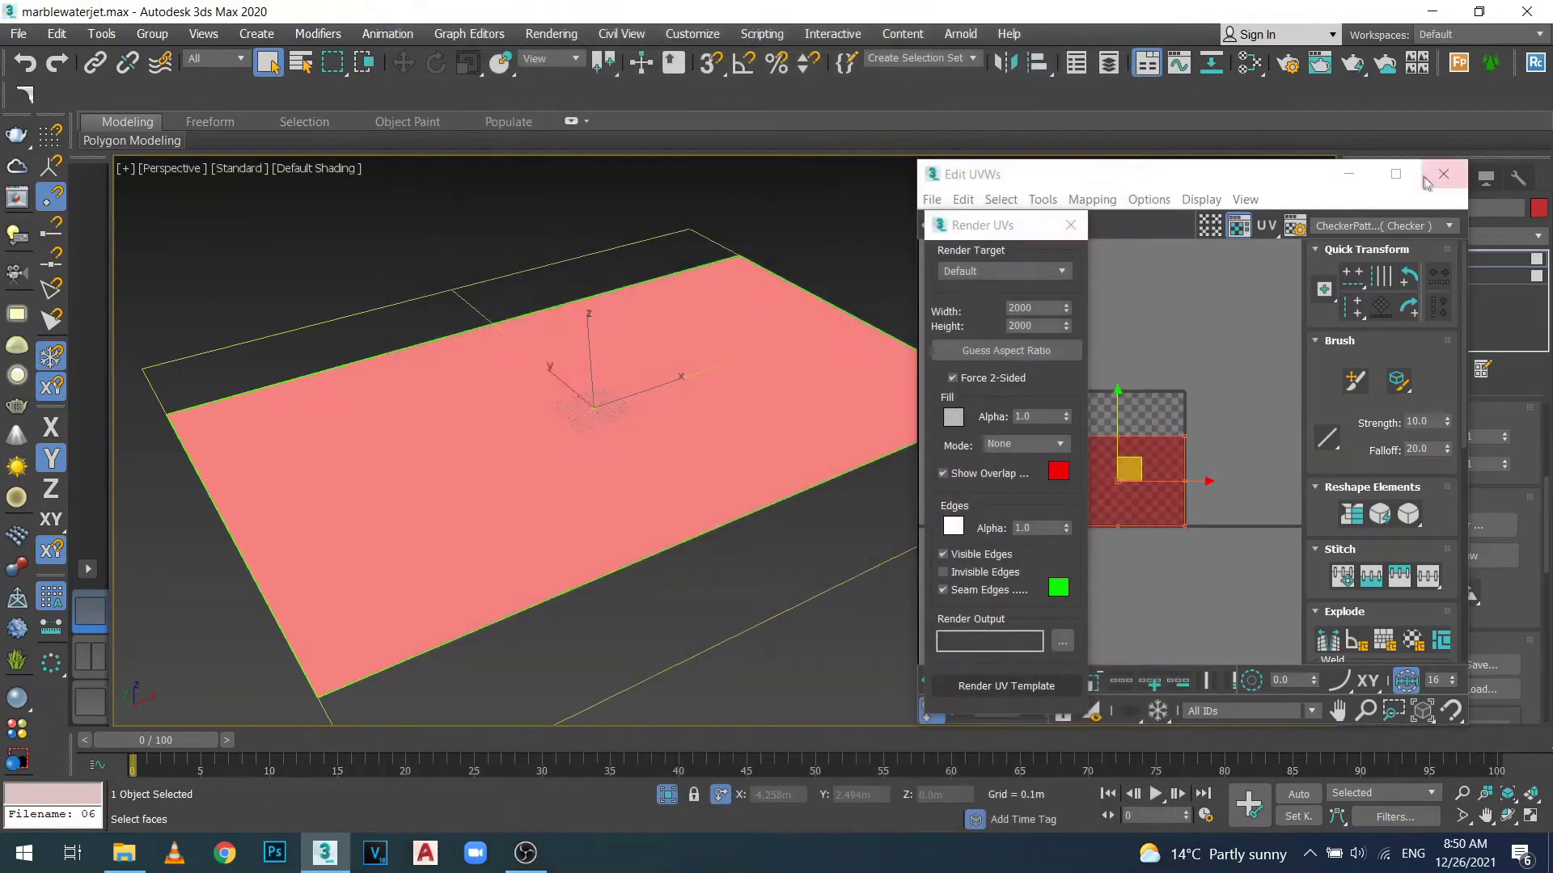
Close the UV editor, then open marble.jpg from the courses folder on Local Disk (D:) in Adobe Photoshop CC 2018.
click(1441, 177)
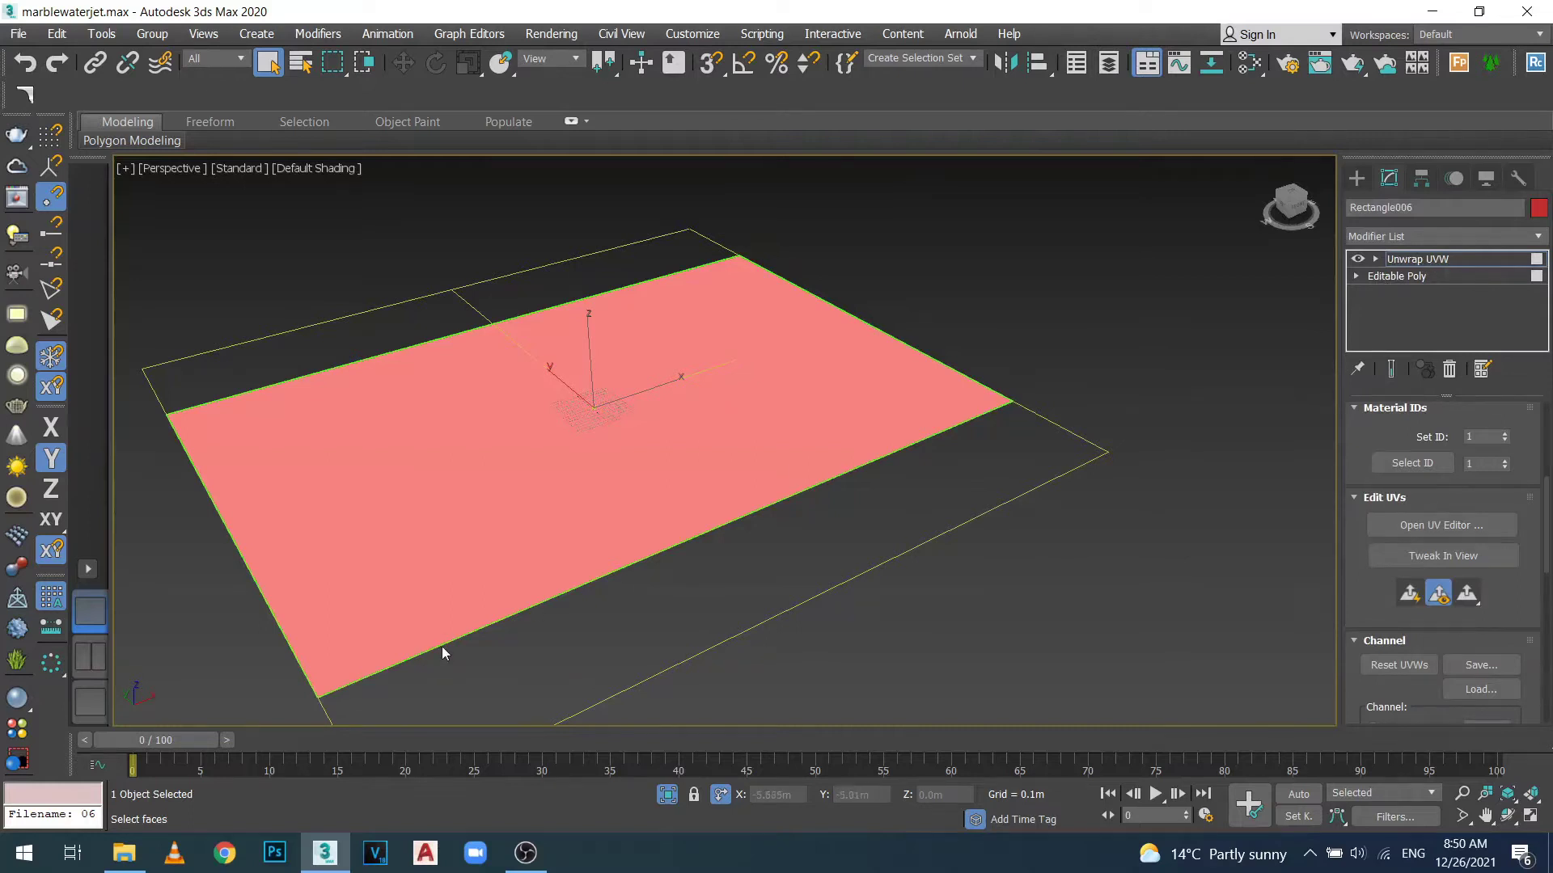
click(123, 854)
click(19, 161)
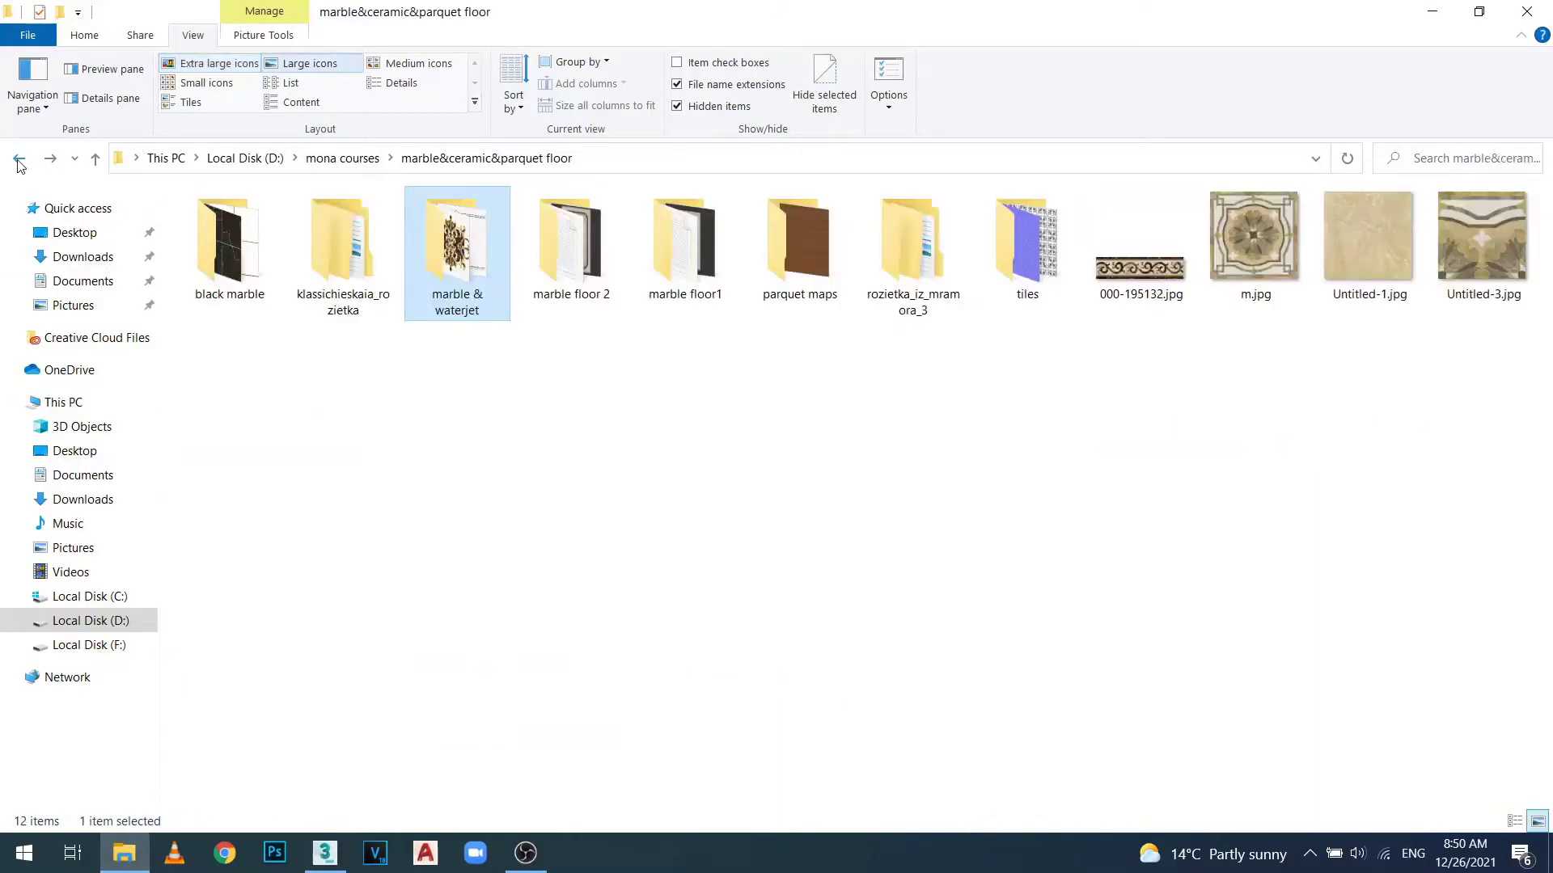
click(19, 161)
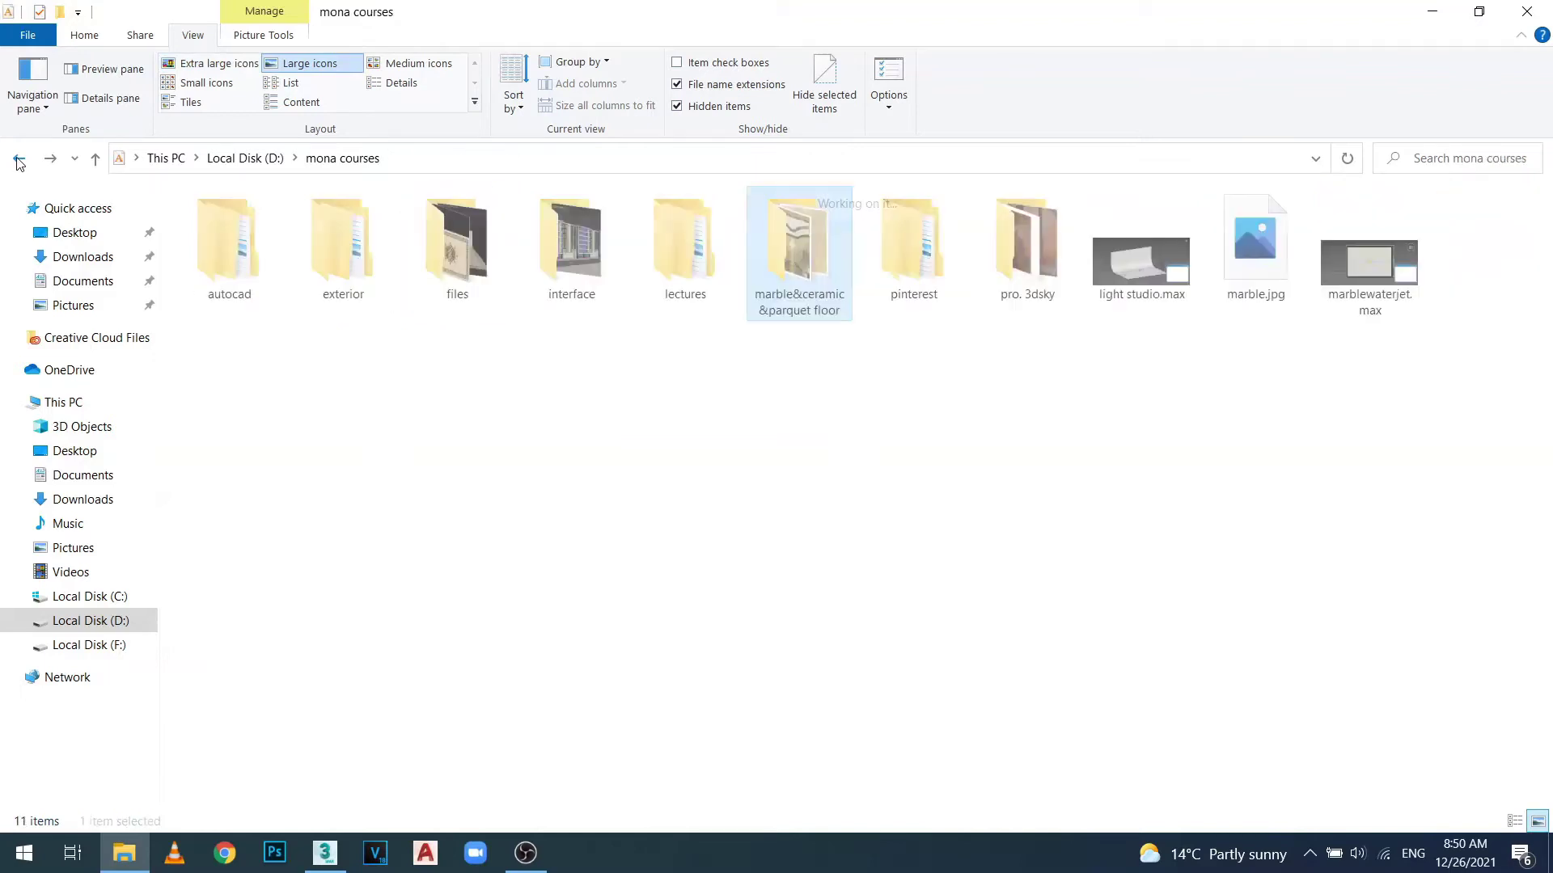
click(1245, 242)
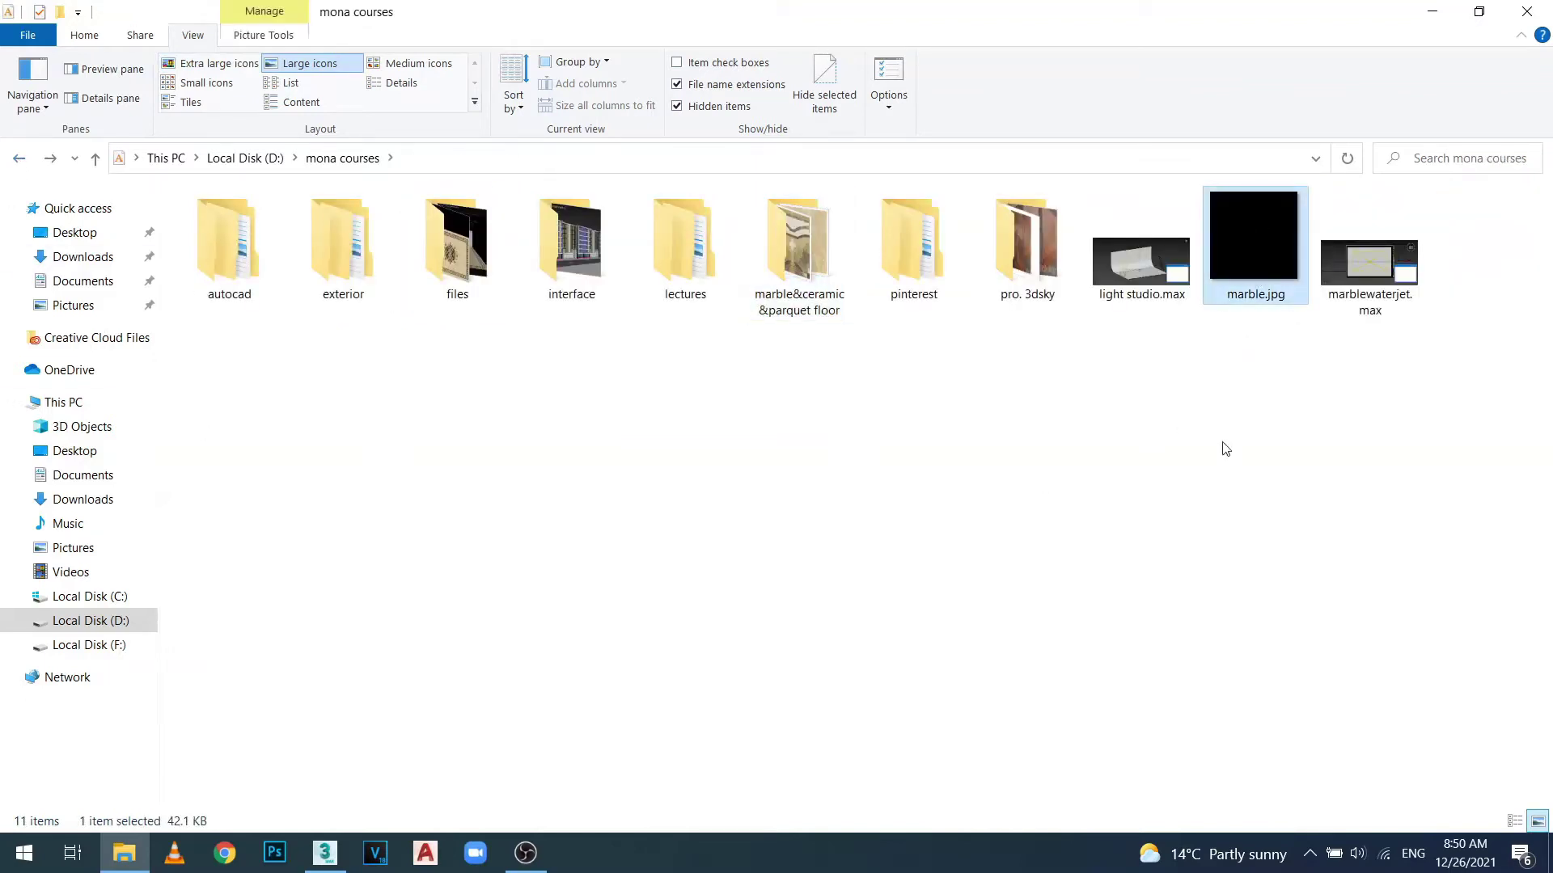
right_click(1244, 241)
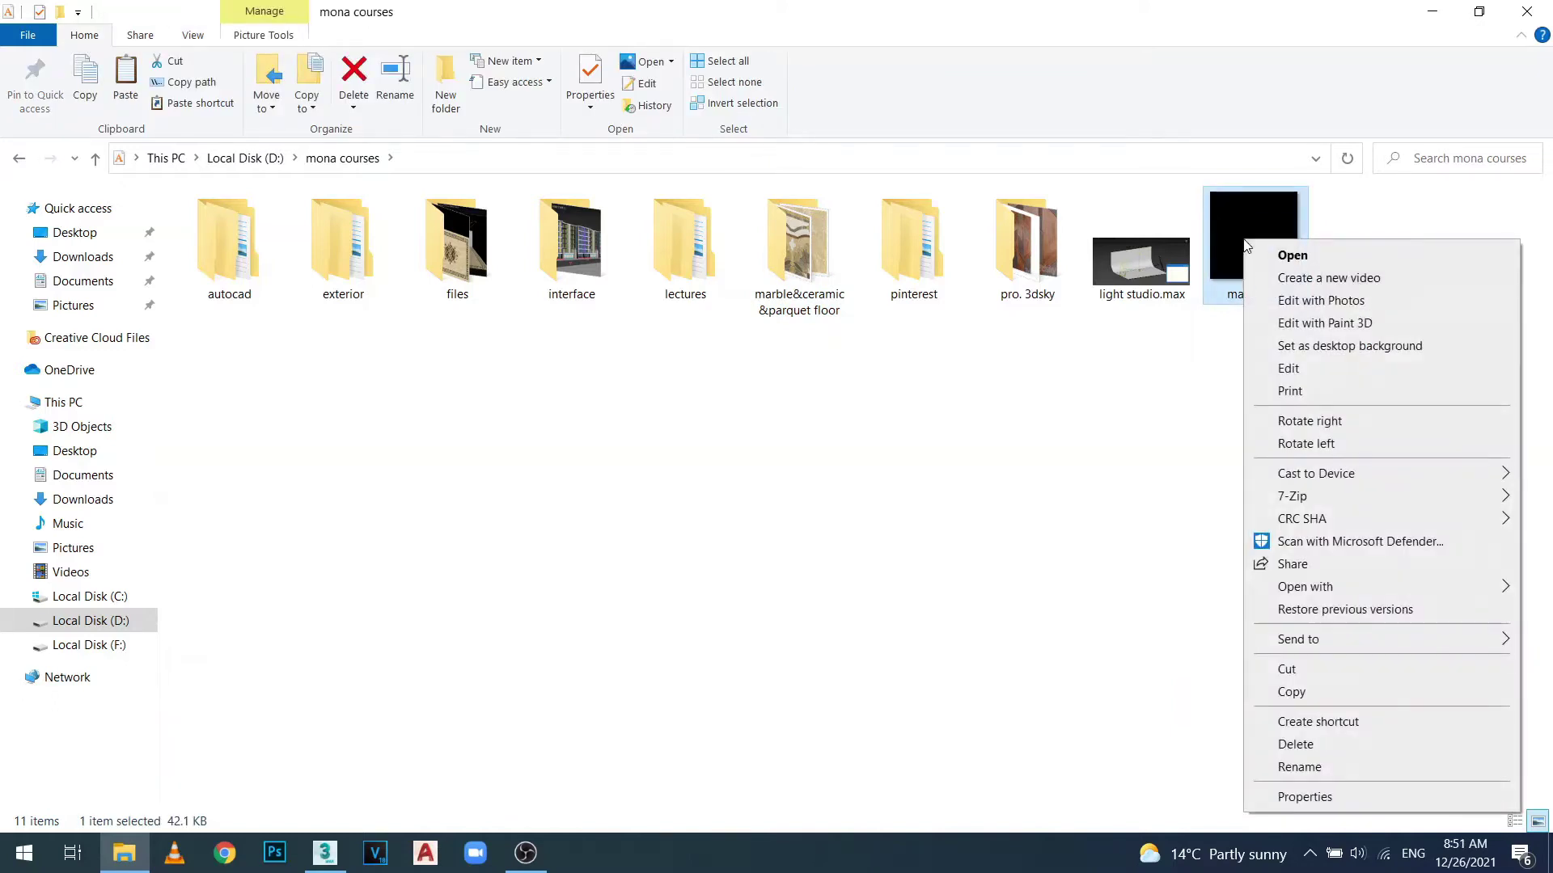
mouse_move(1326, 591)
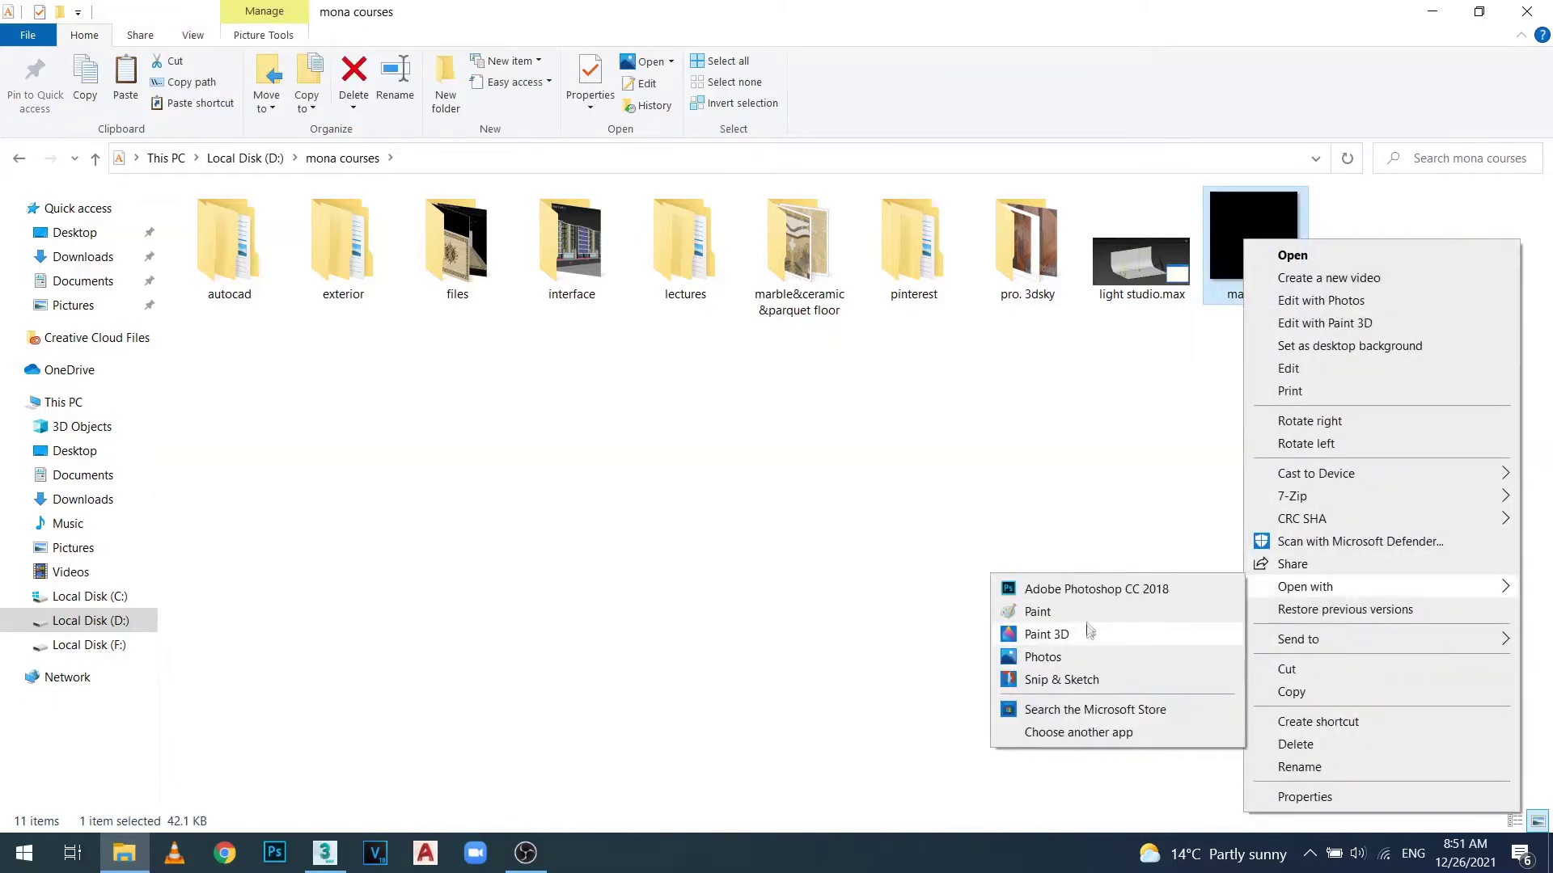
click(1059, 590)
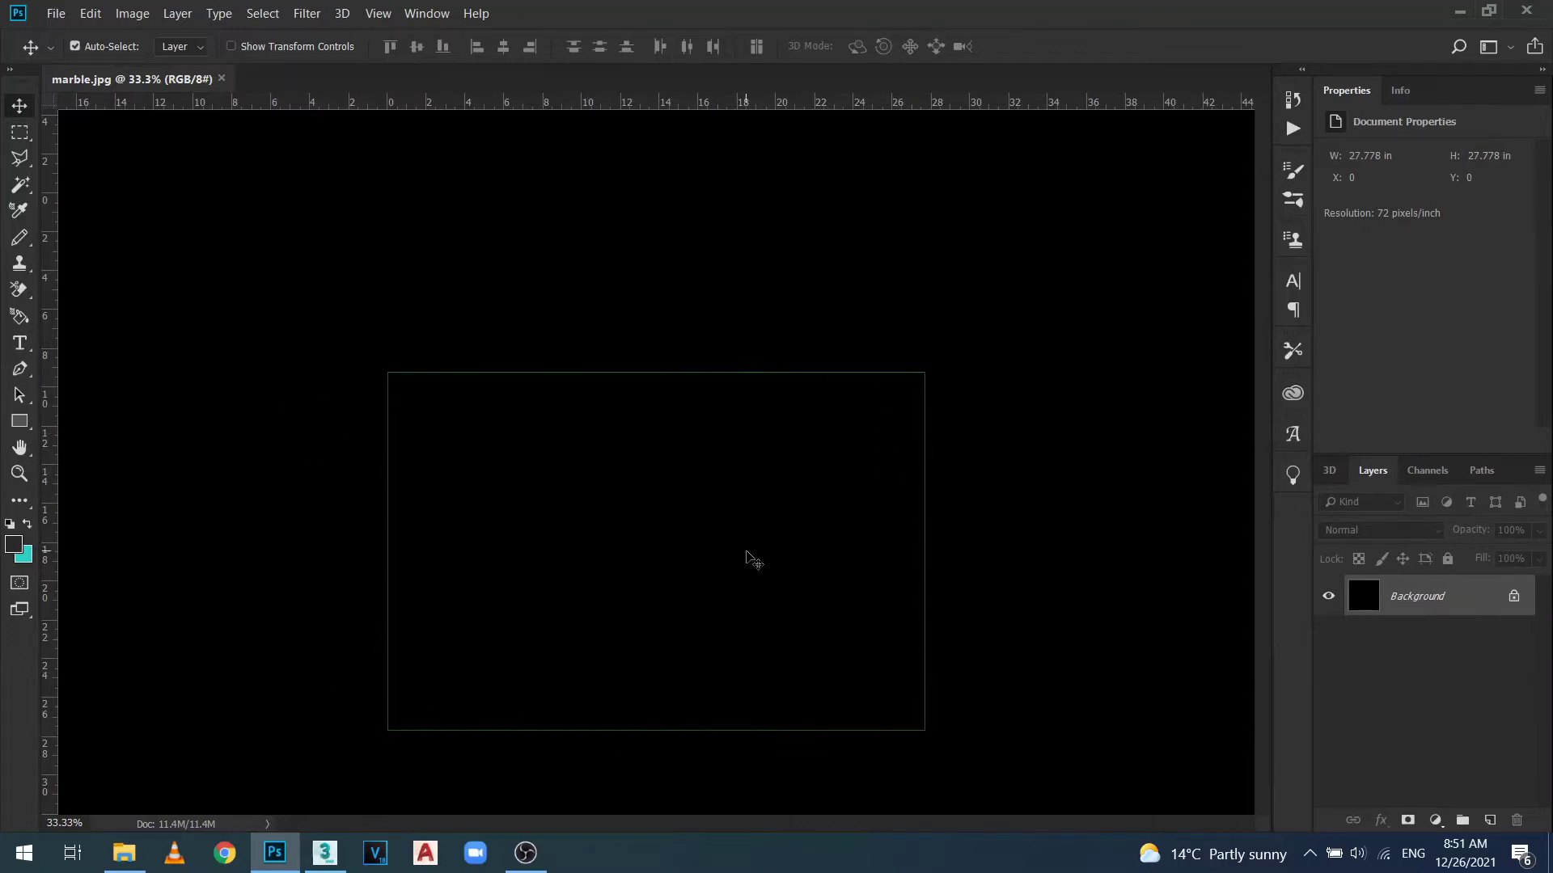
In File Explorer, show the marble&ceramic&parquet floor folder with extra large icons and look inside its marble & waterjet subfolder.
click(129, 853)
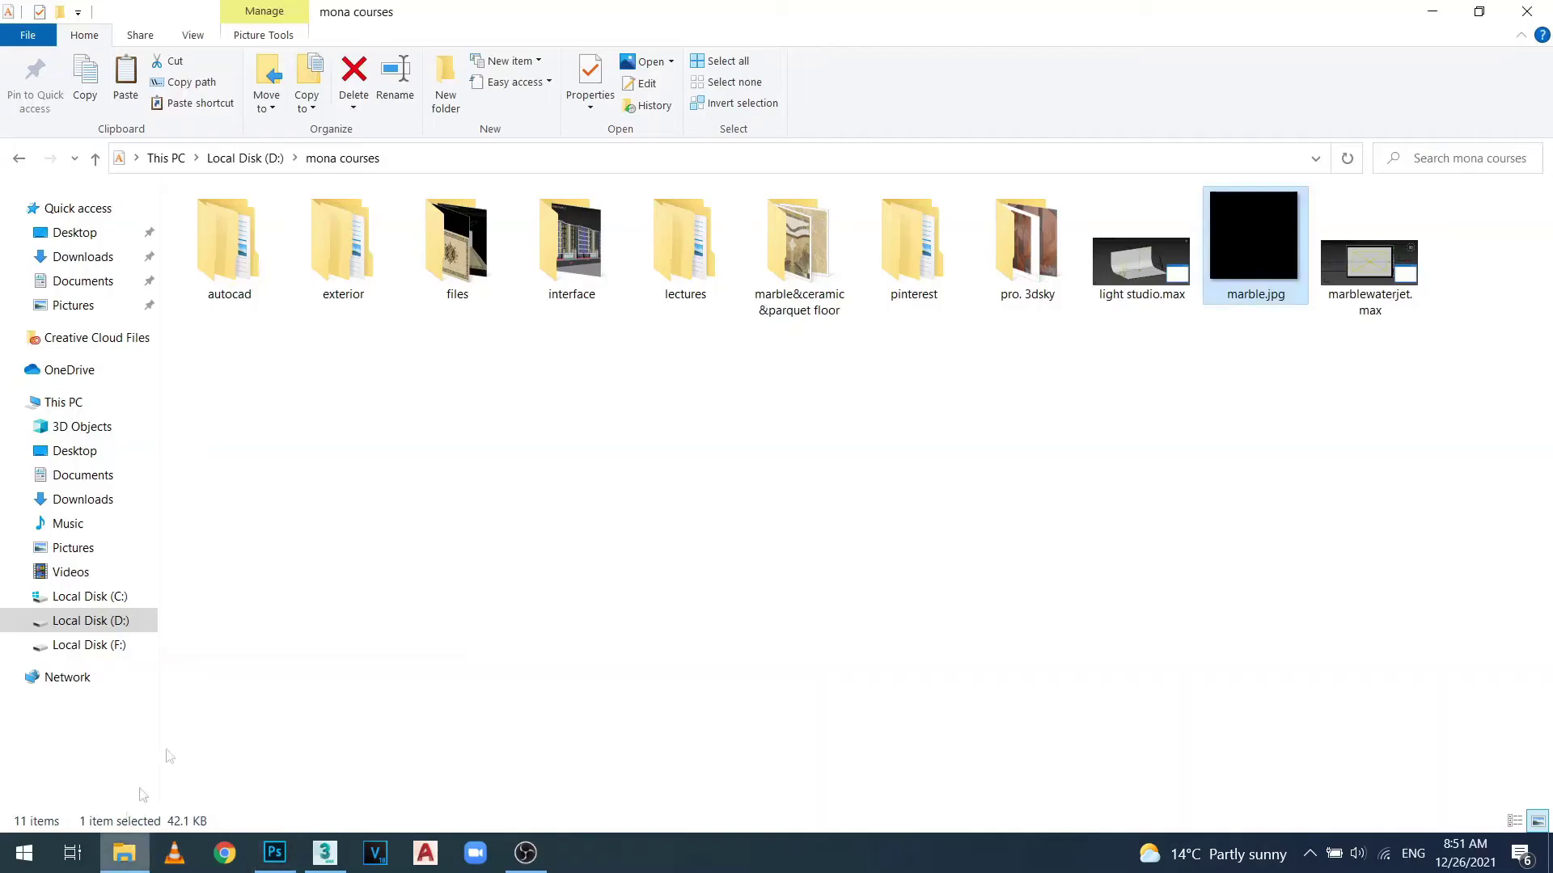
click(793, 311)
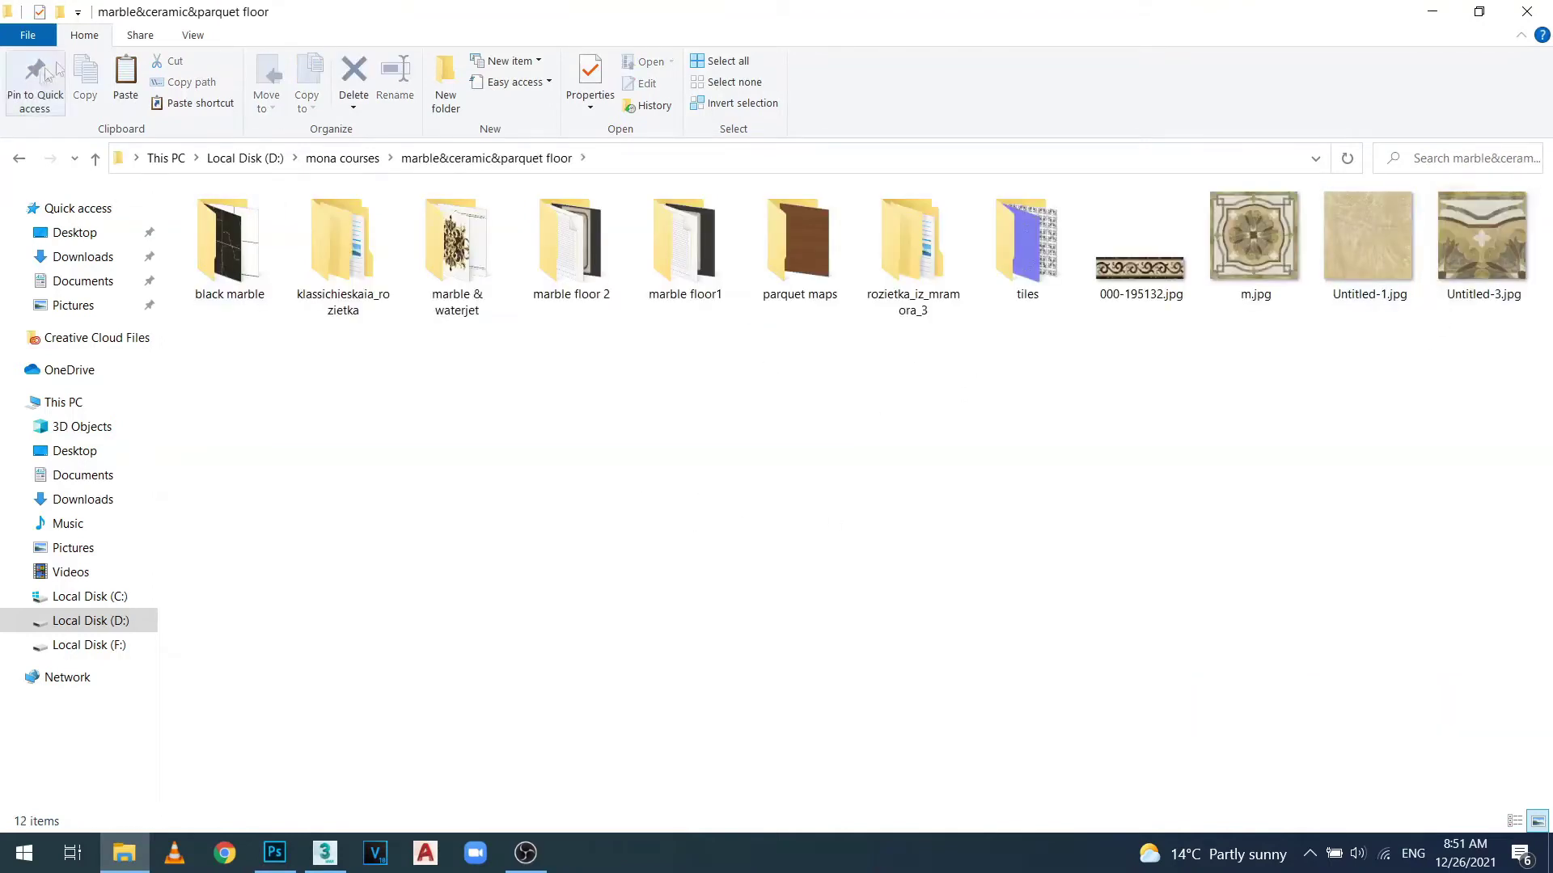
click(192, 35)
click(218, 63)
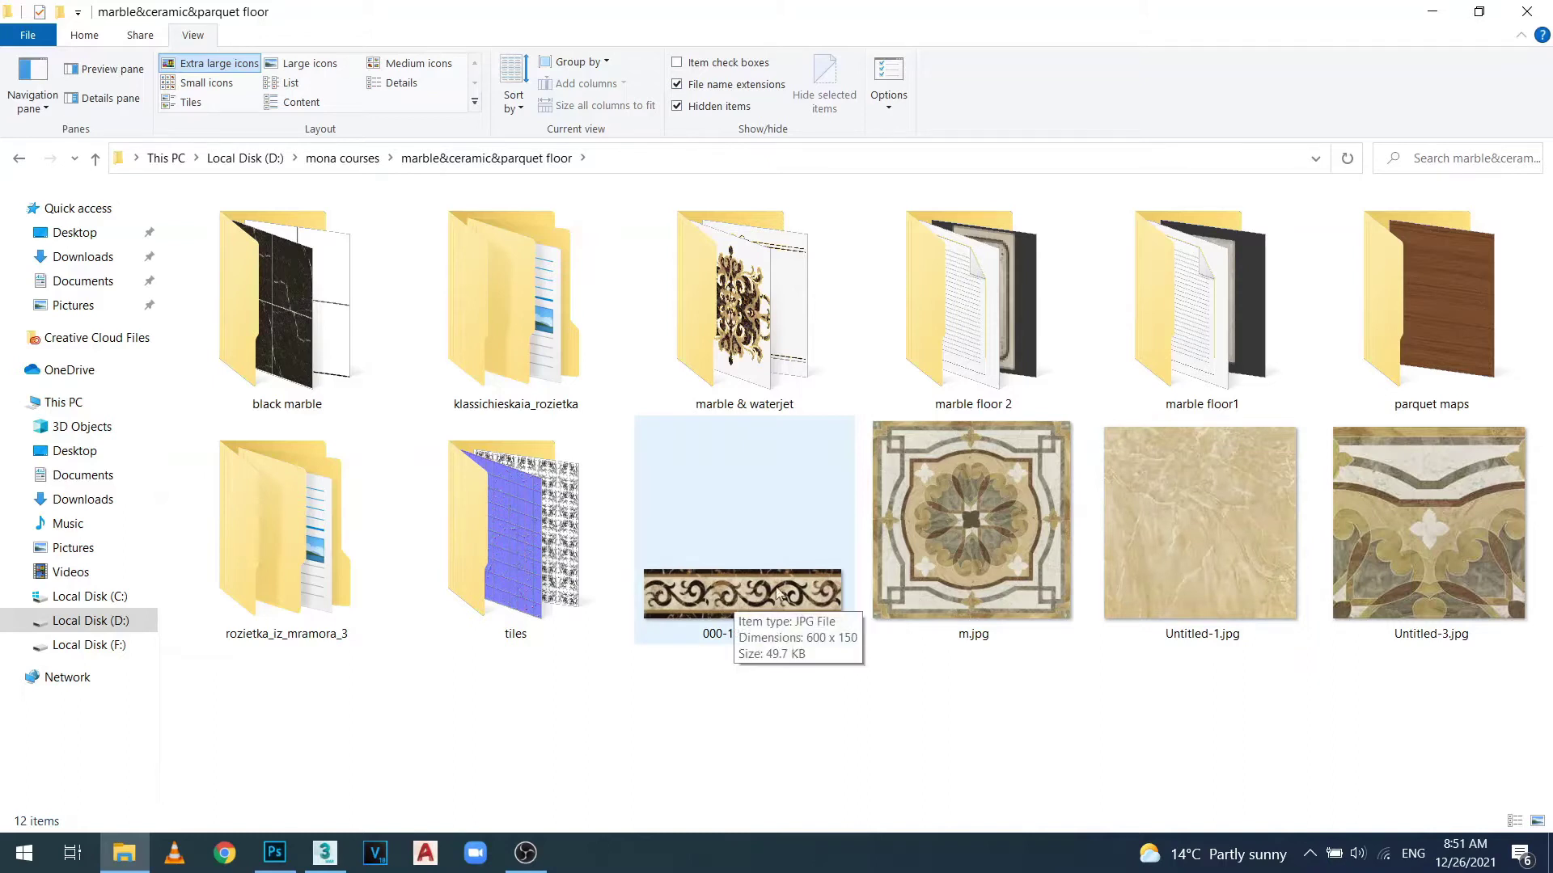
double_click(739, 316)
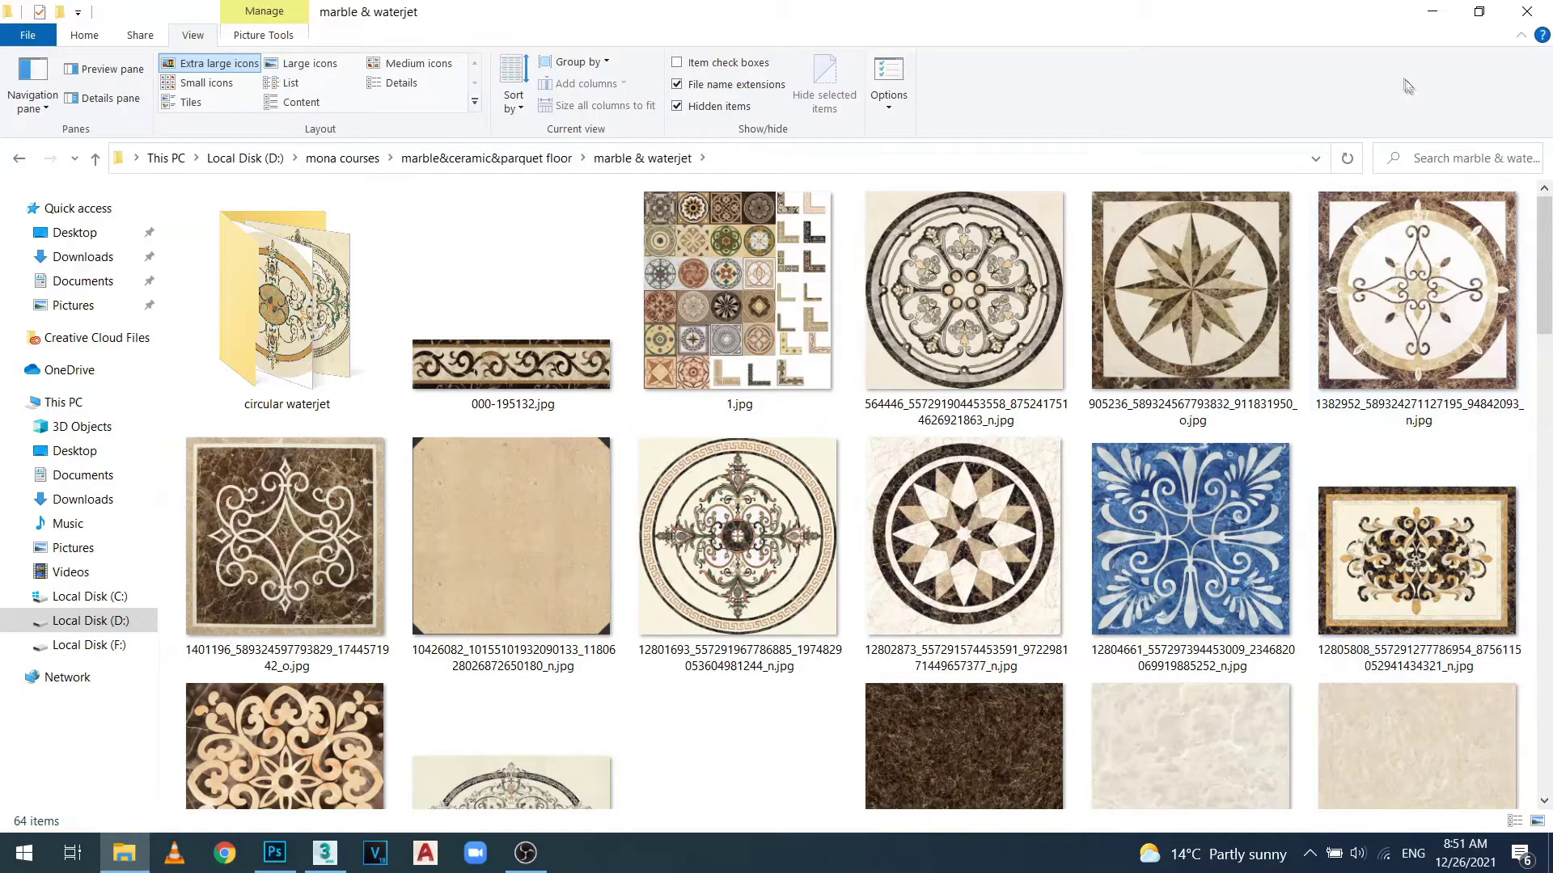
click(20, 158)
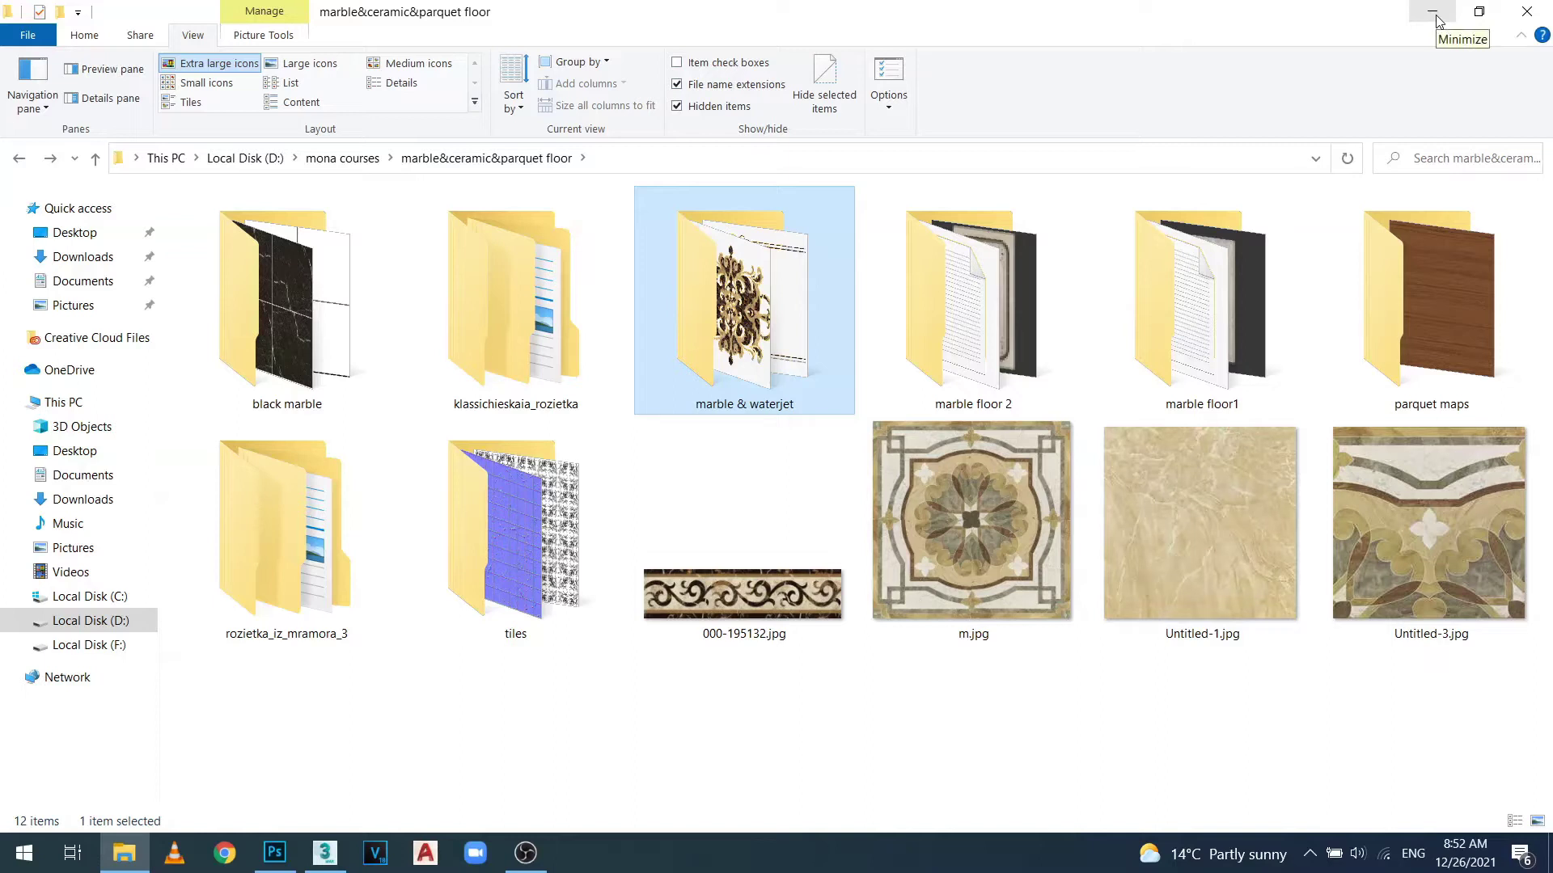
Open Untitled-1.jpg from the marble&ceramic&parquet floor folder as a separate document in Photoshop.
click(1479, 12)
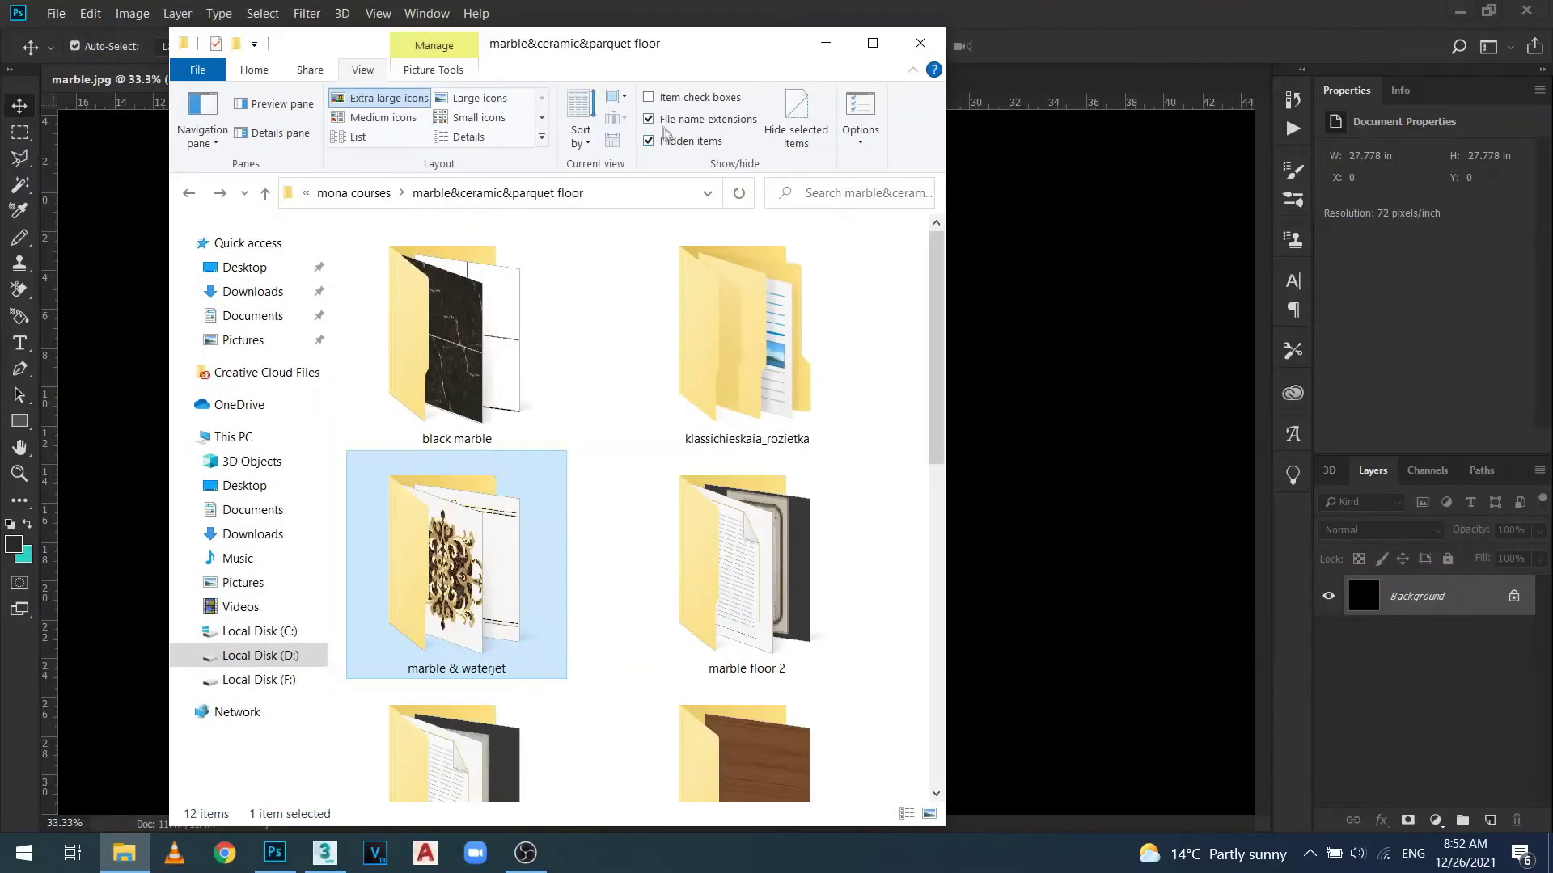
drag(697, 52, 304, 25)
scroll(270, 493, down, 10)
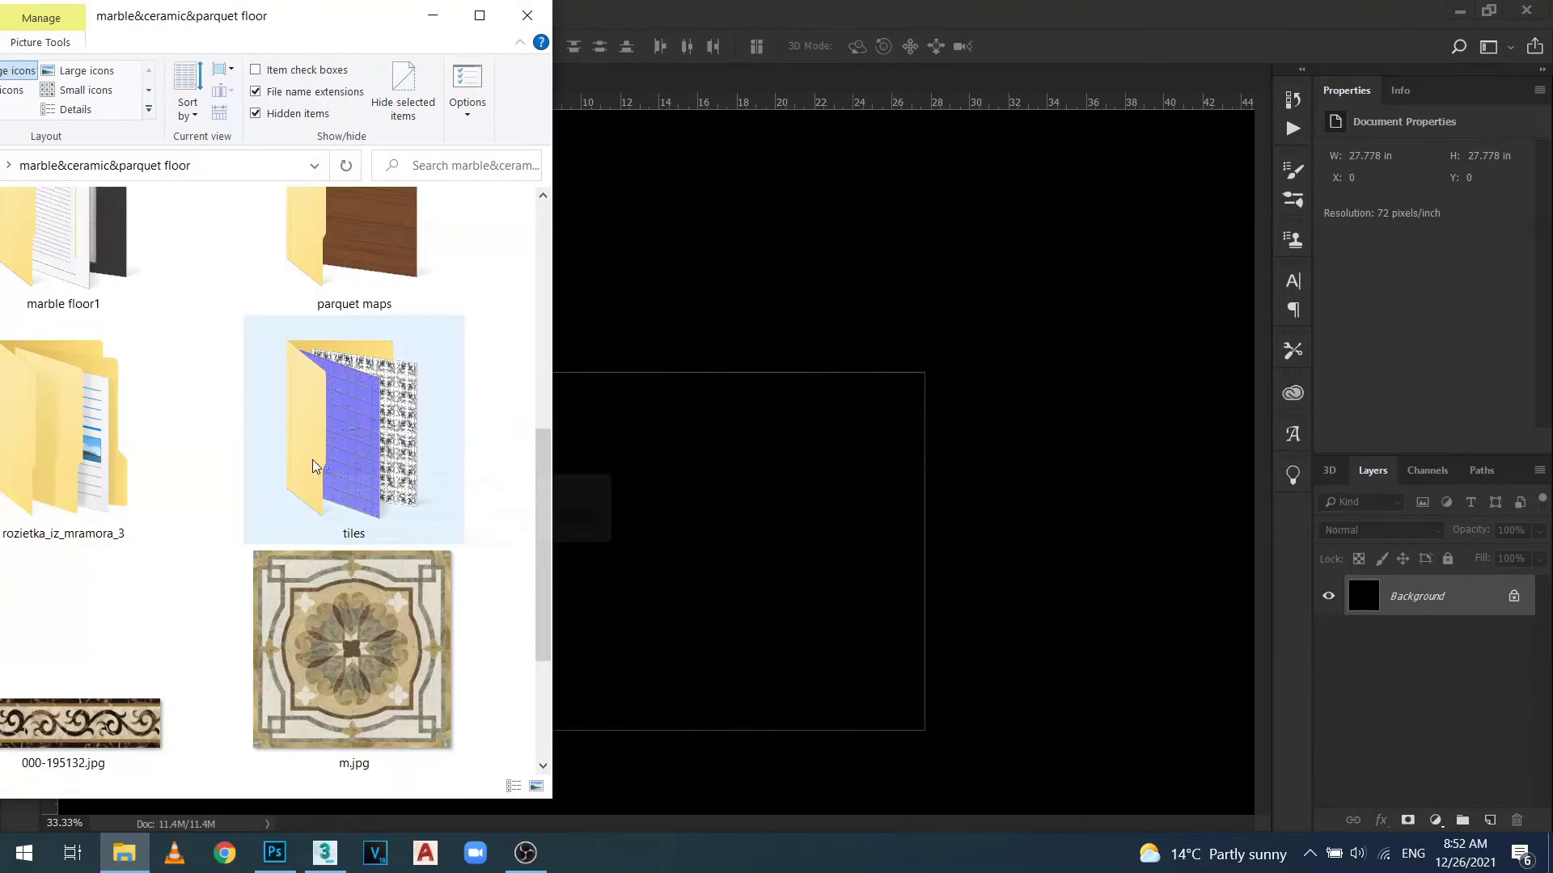
drag(77, 623, 804, 84)
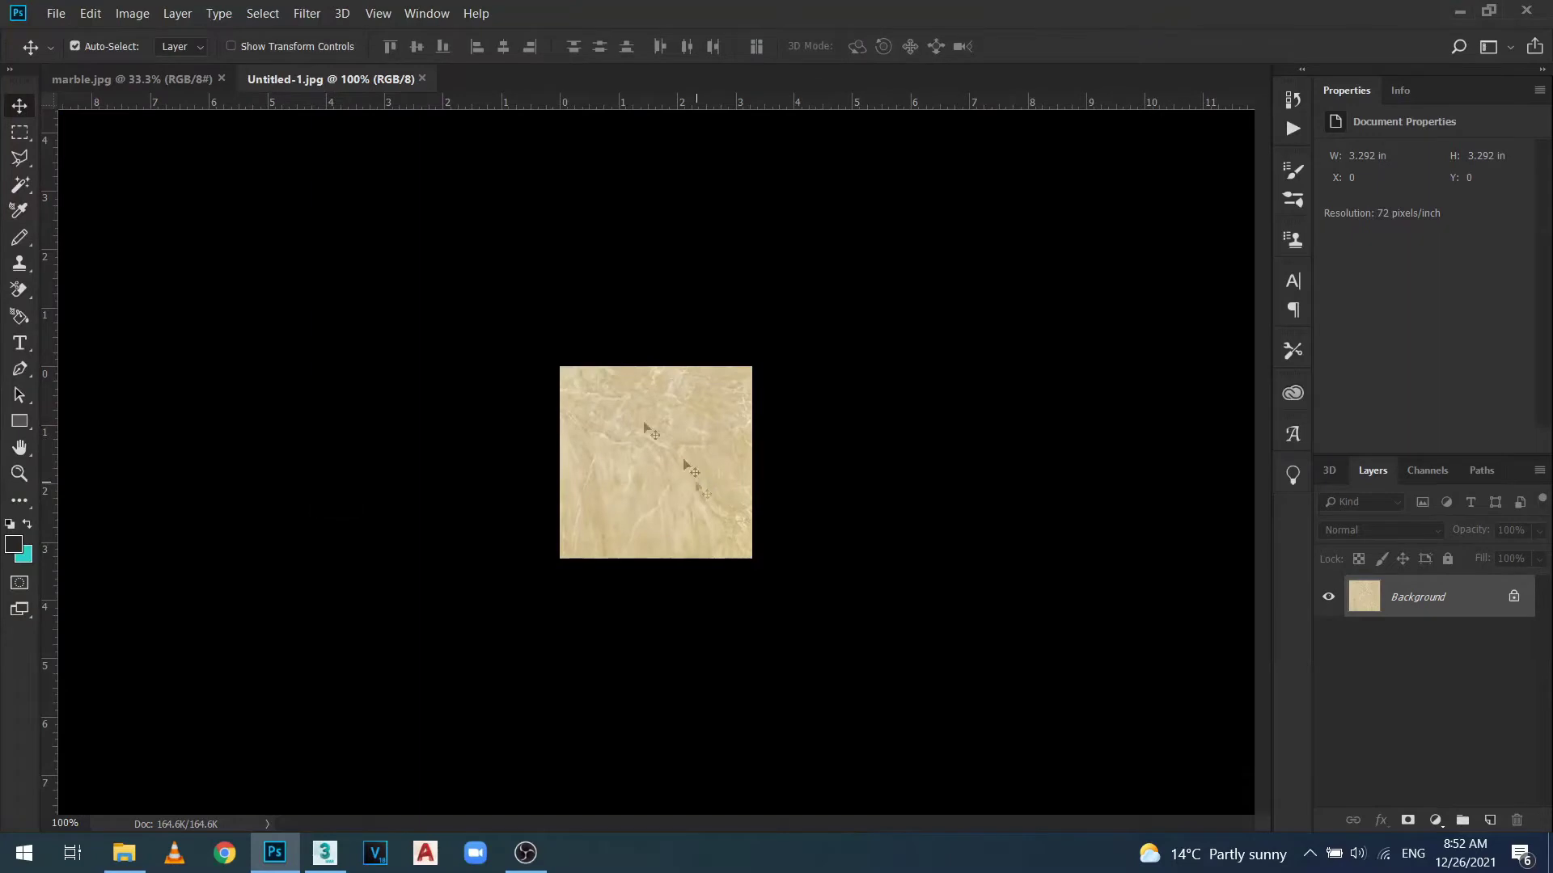
Copy the beige marble image from Untitled-1.jpg into marble.jpg as a new layer and return to the marble.jpg document.
drag(342, 83, 1049, 183)
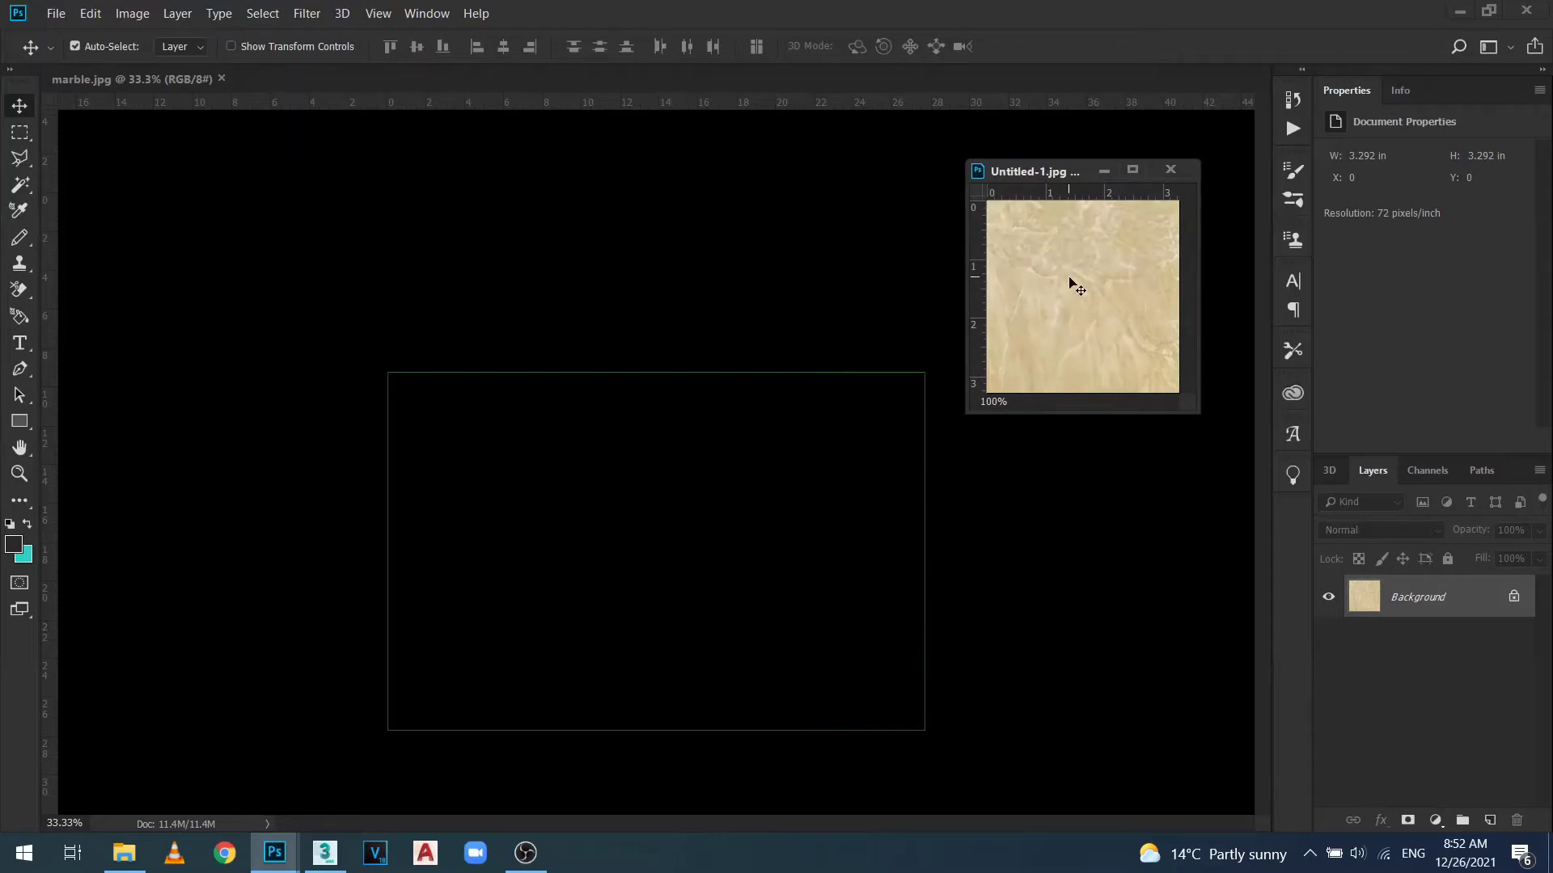
drag(1069, 281, 772, 447)
drag(1067, 173, 1022, 80)
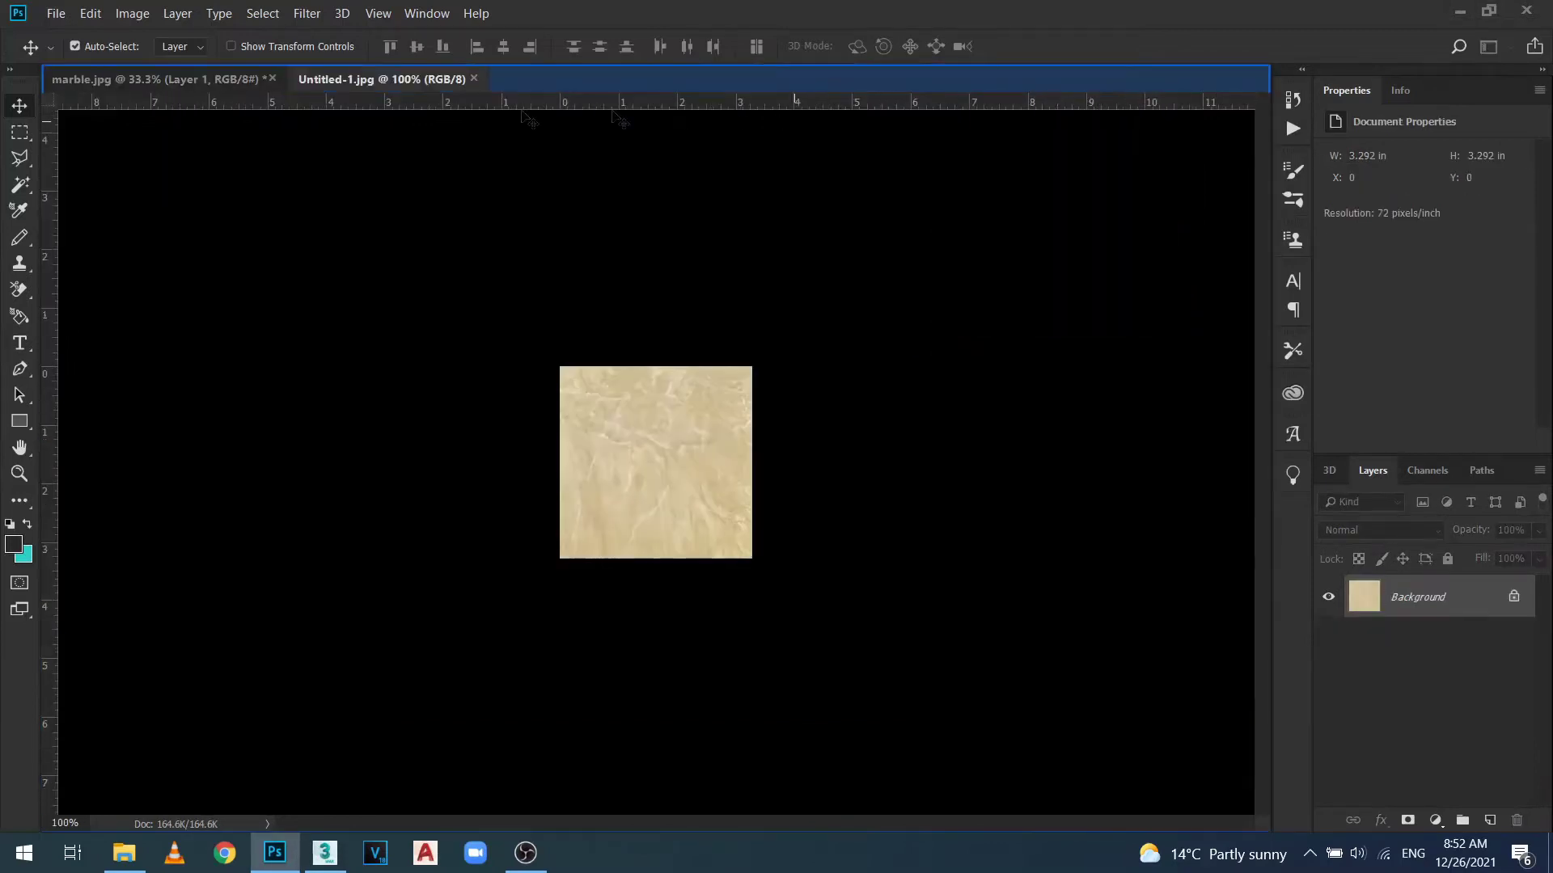
click(191, 80)
Enlarge the marble tile to about 9.89 in square and align it with the upper-right corner of the floor outline.
drag(774, 461, 890, 415)
key(ctrl+plus)
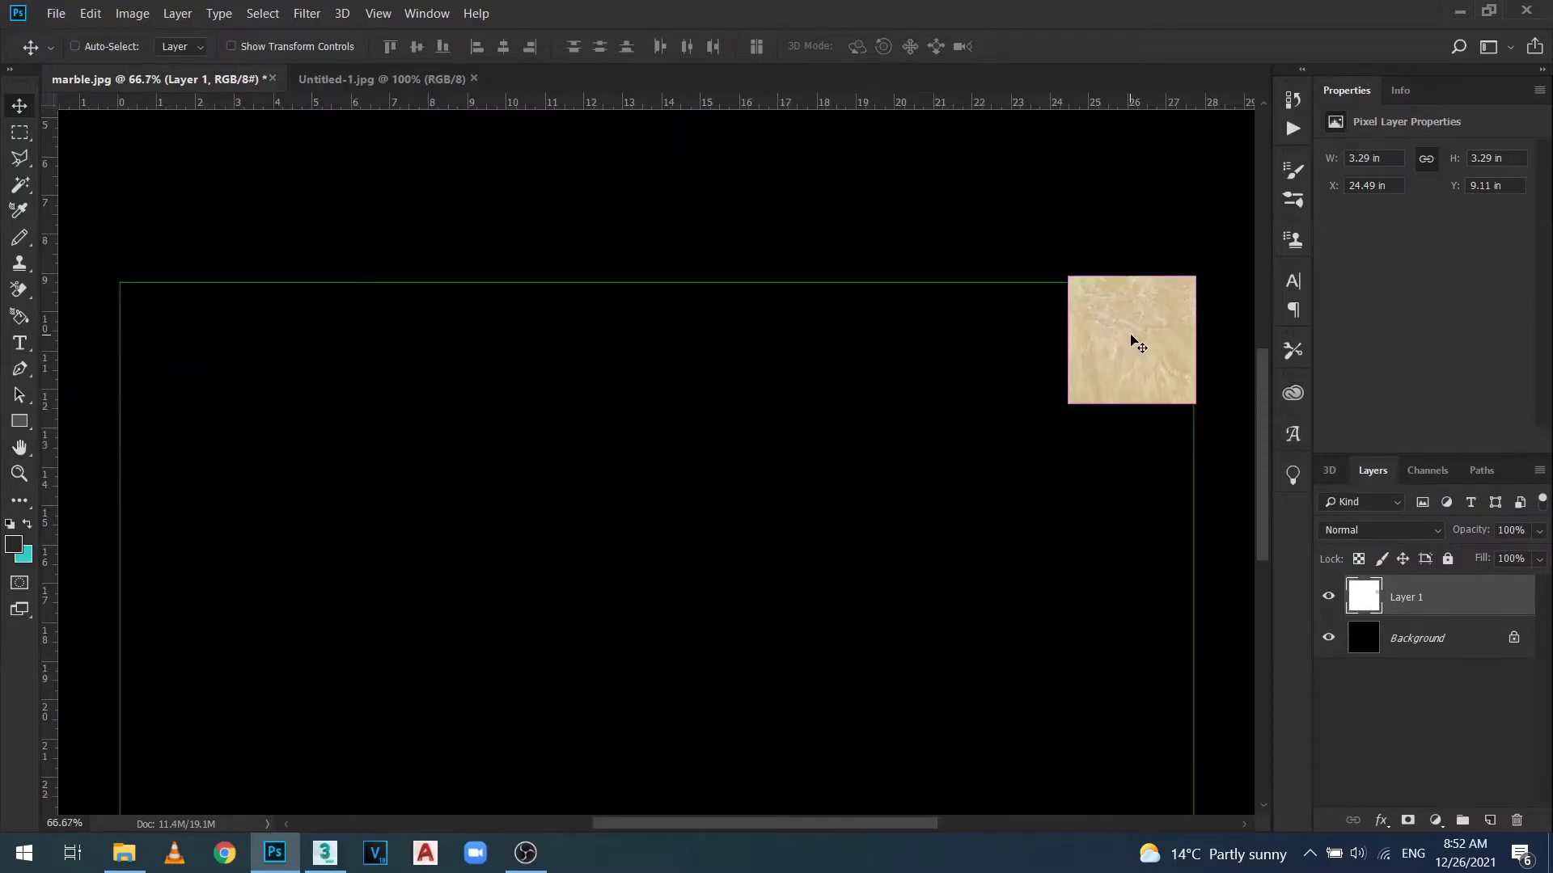
key(ctrl+t)
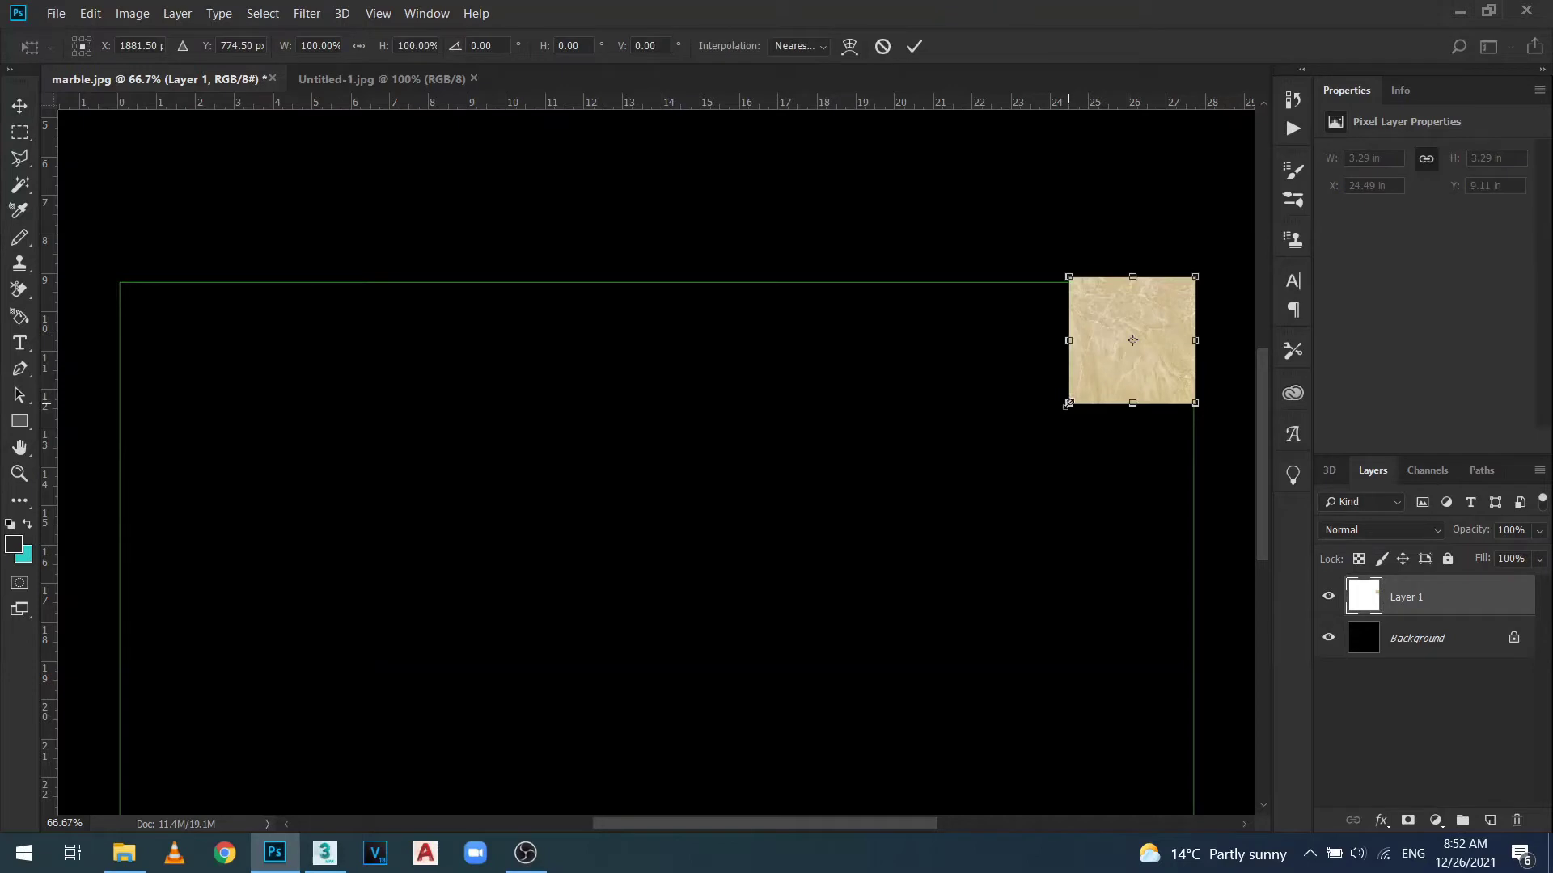
drag(1072, 398, 940, 531)
key(Return)
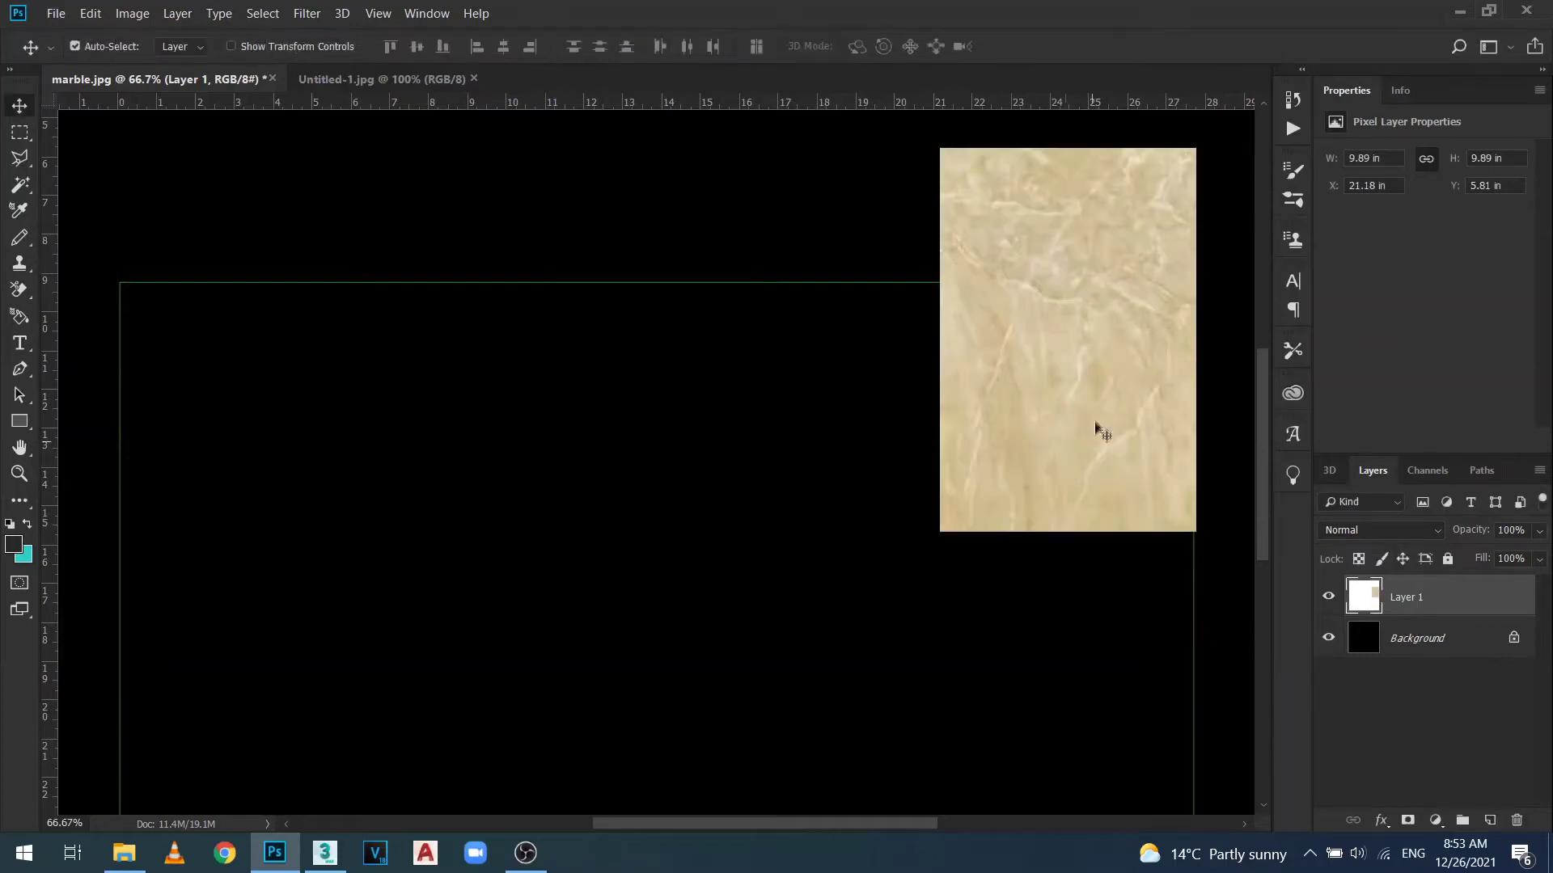
drag(1100, 427, 971, 553)
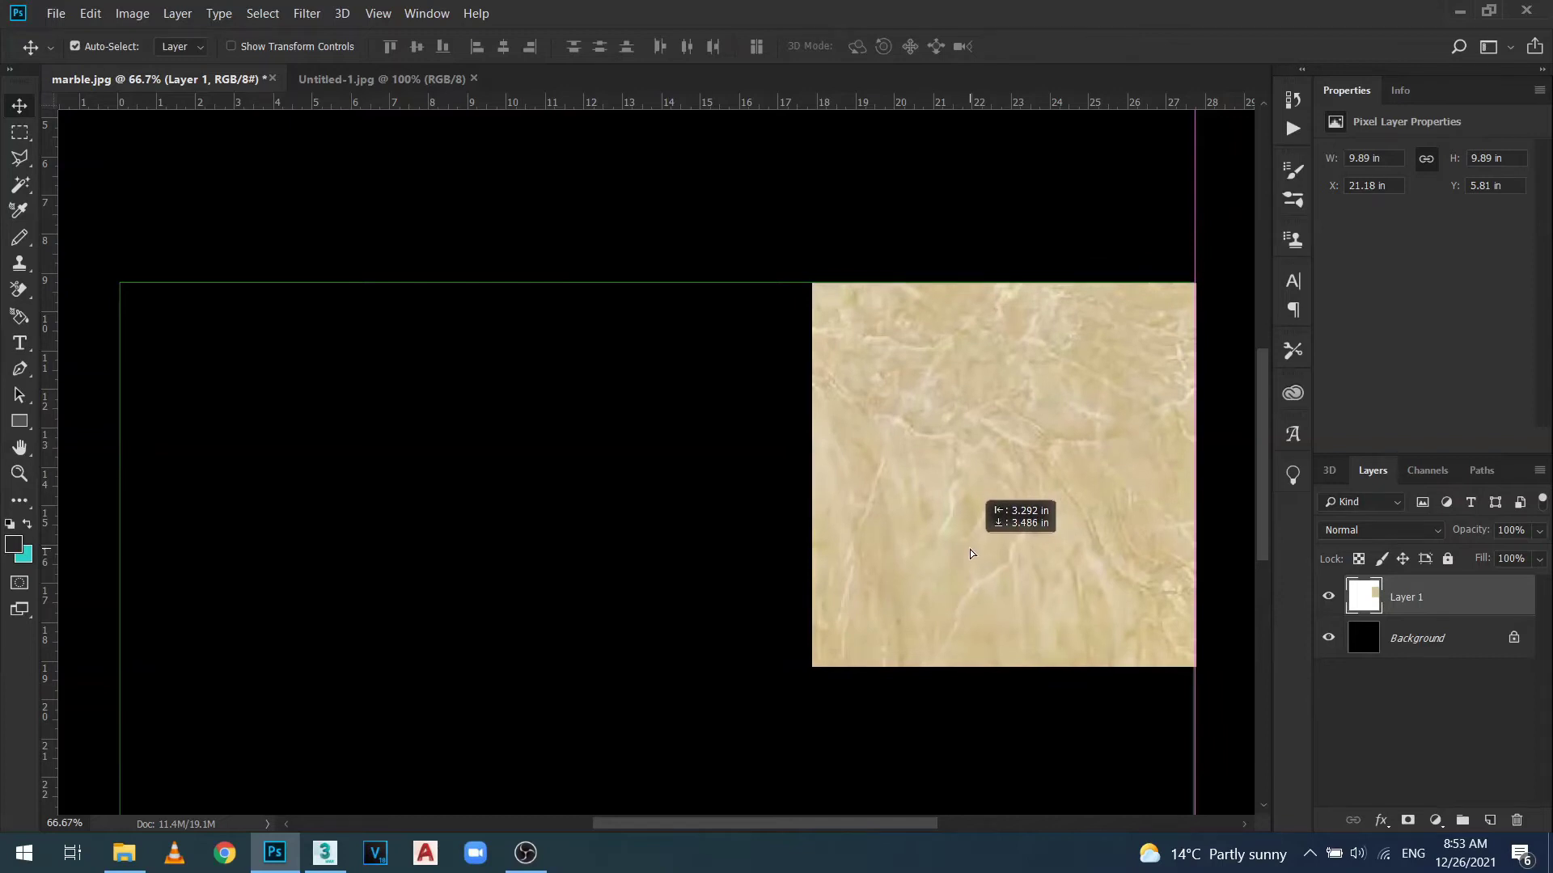
drag(970, 553, 971, 553)
scroll(731, 517, down, 4)
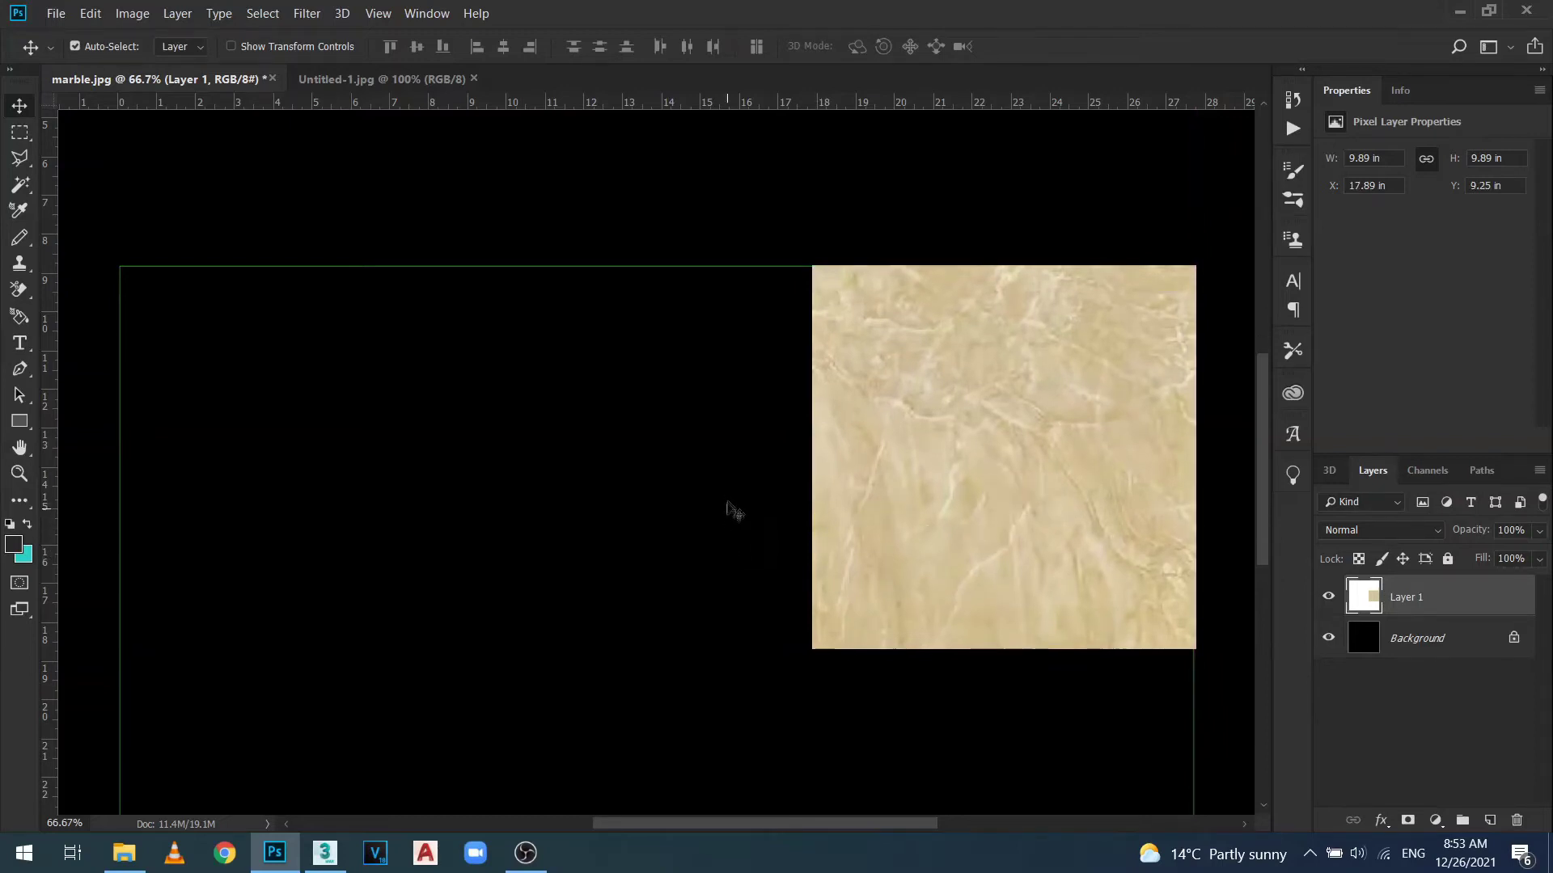
Scale the marble tile down to about 89.61% and fit it back into the outline's upper-right corner.
key(ctrl+minus)
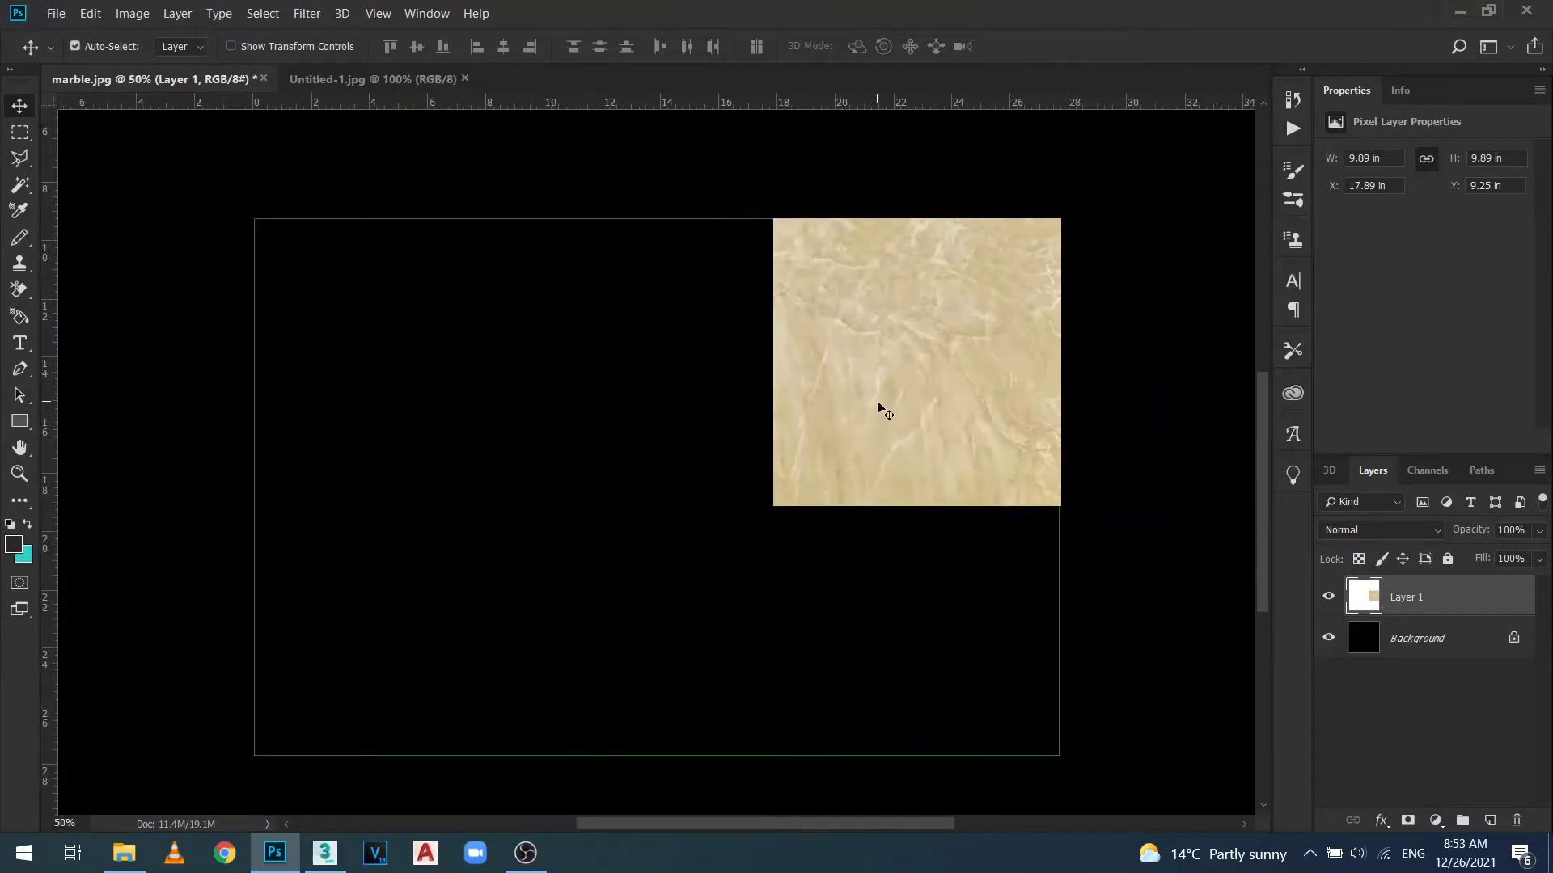
key(ctrl+t)
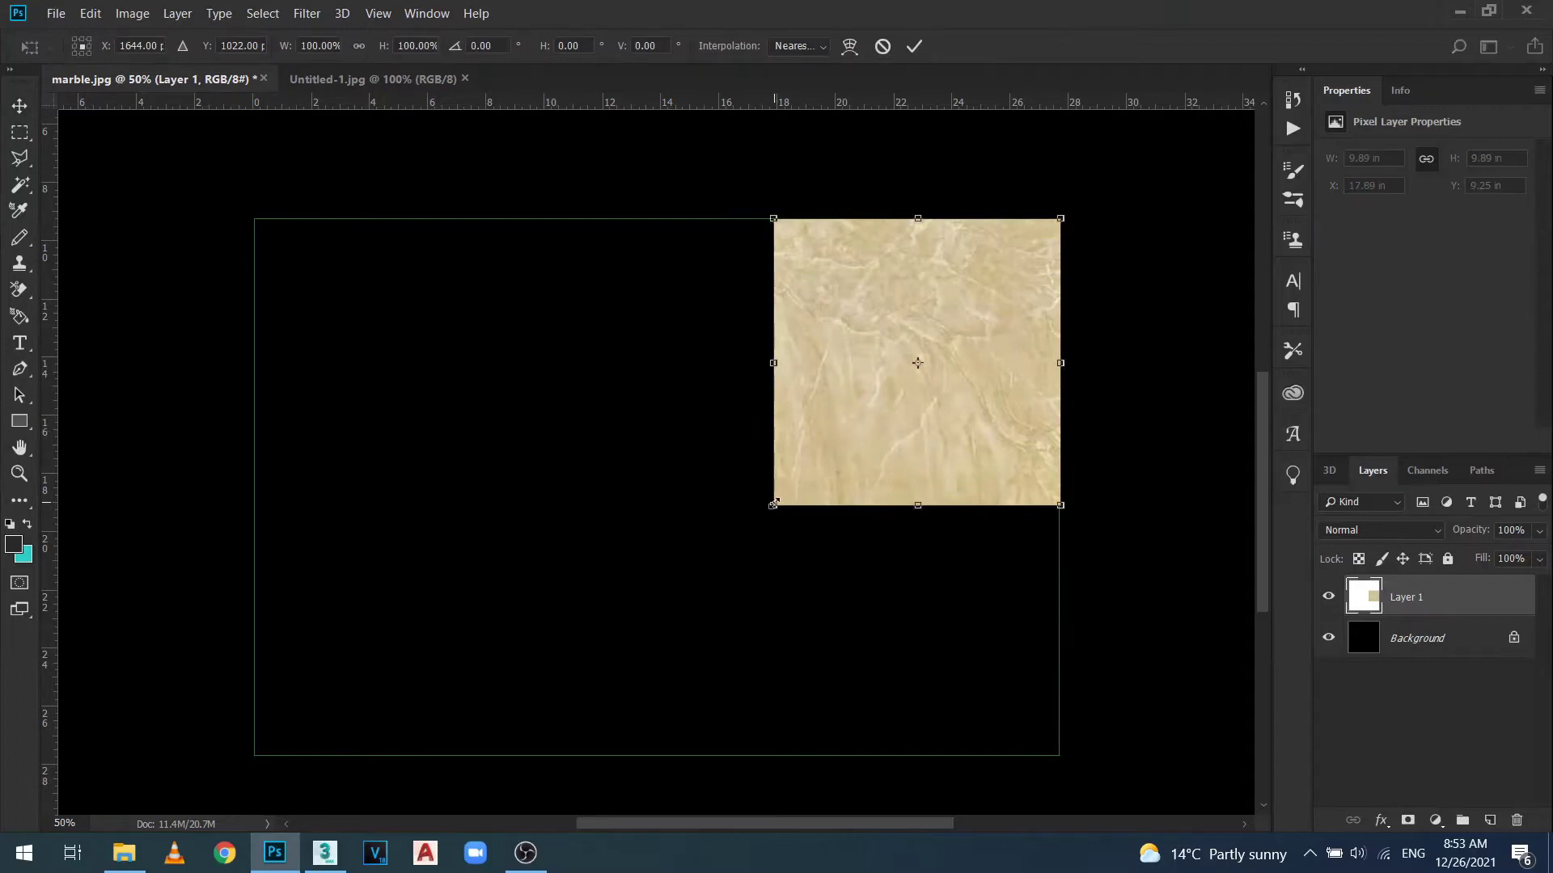
drag(775, 503, 788, 490)
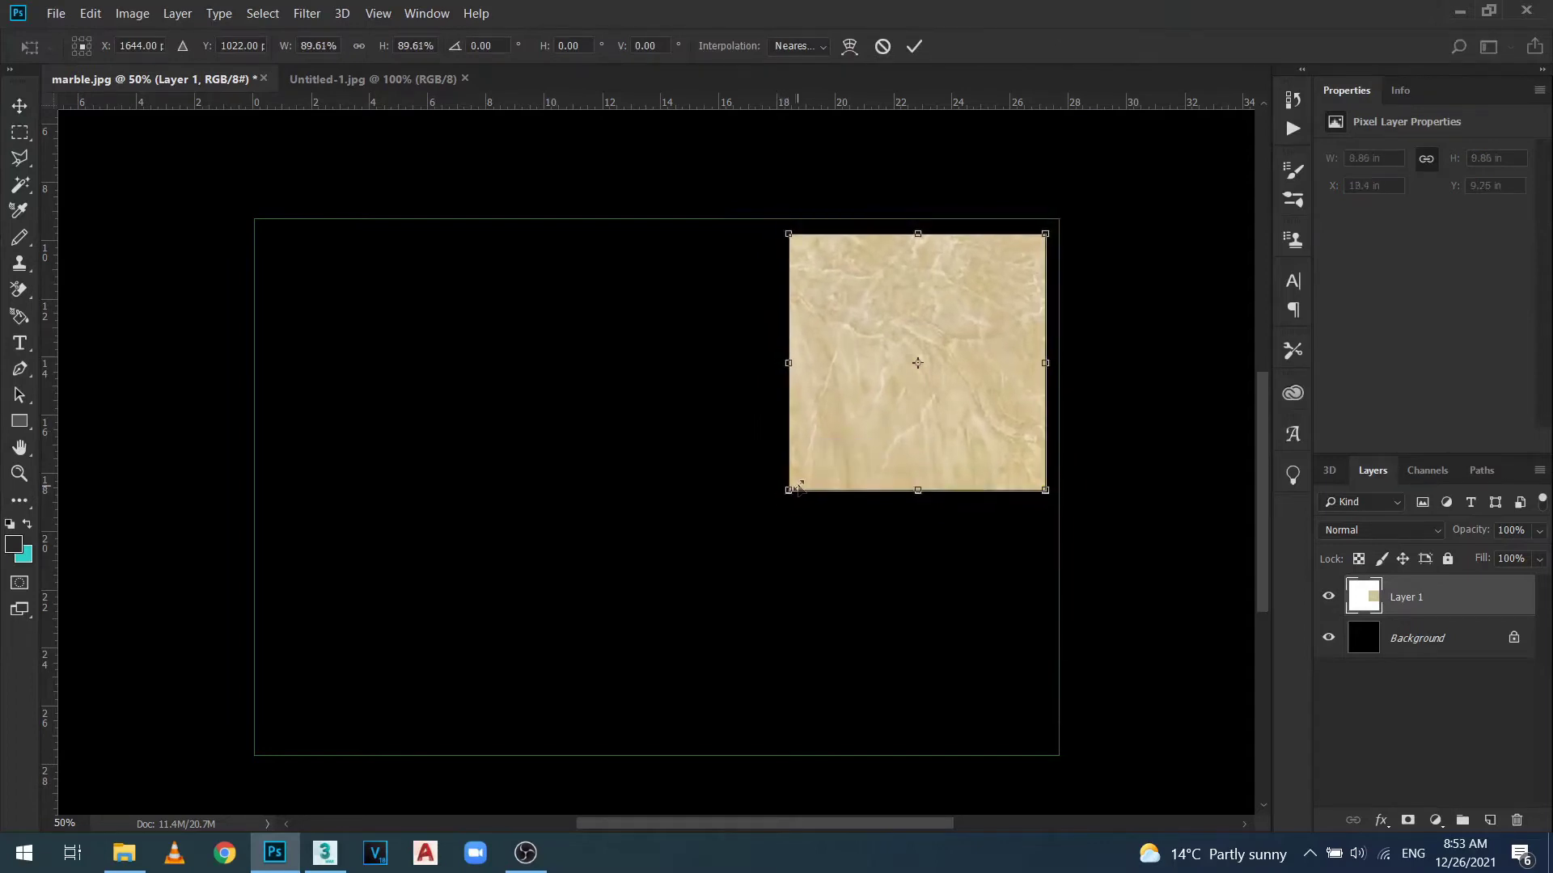
key(Return)
drag(907, 453, 919, 429)
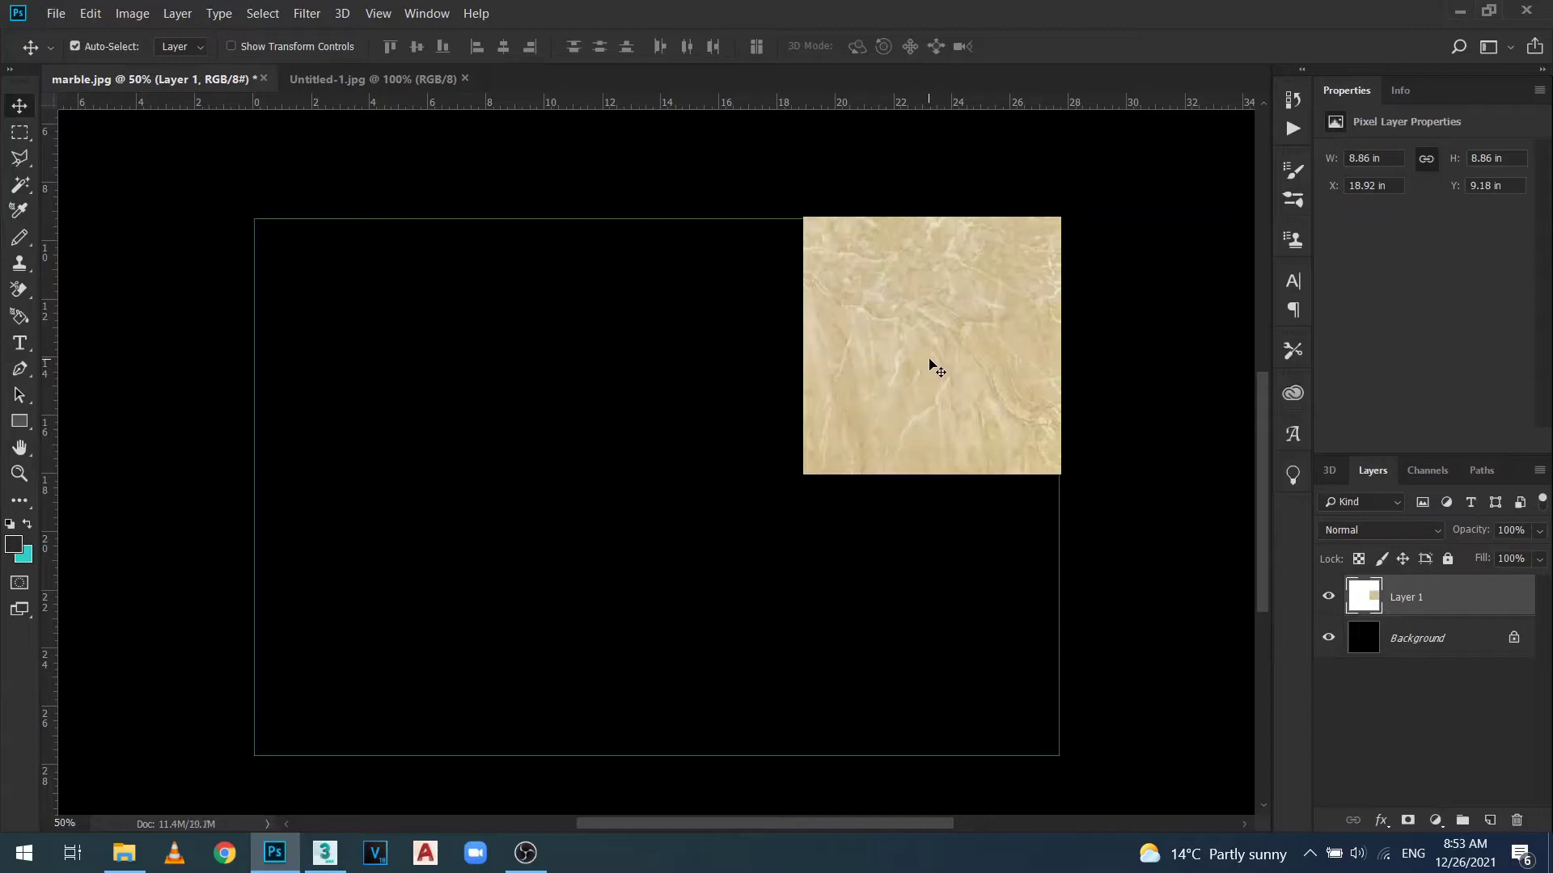
Duplicate the marble tile directly below the original and rotate the copy by -90°.
drag(932, 370, 932, 622)
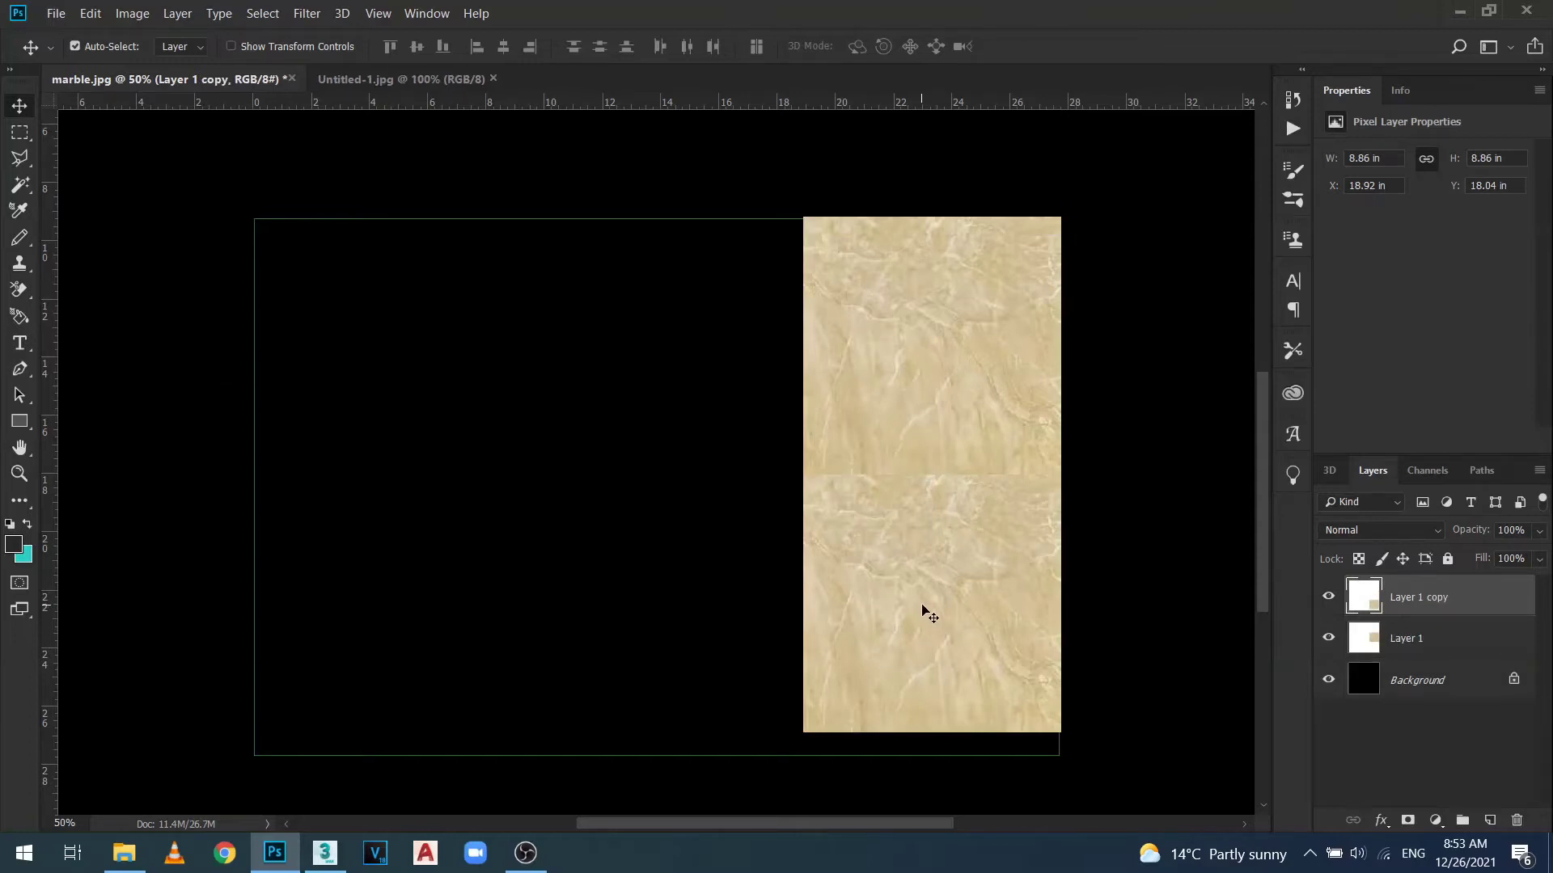
key(ctrl+t)
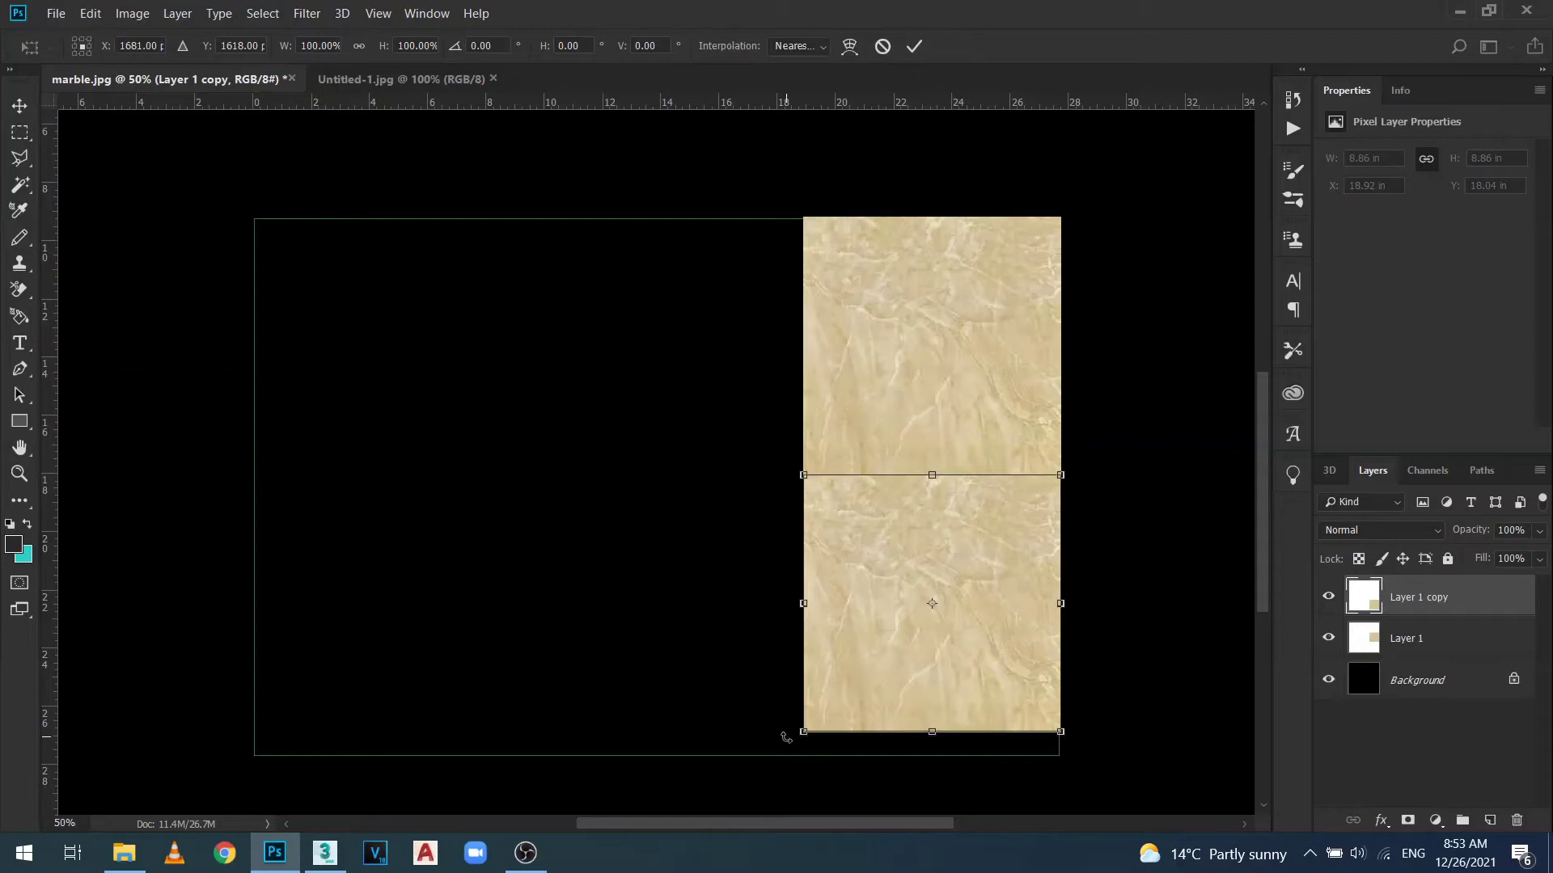
key(alt+shift)
drag(787, 738, 1035, 728)
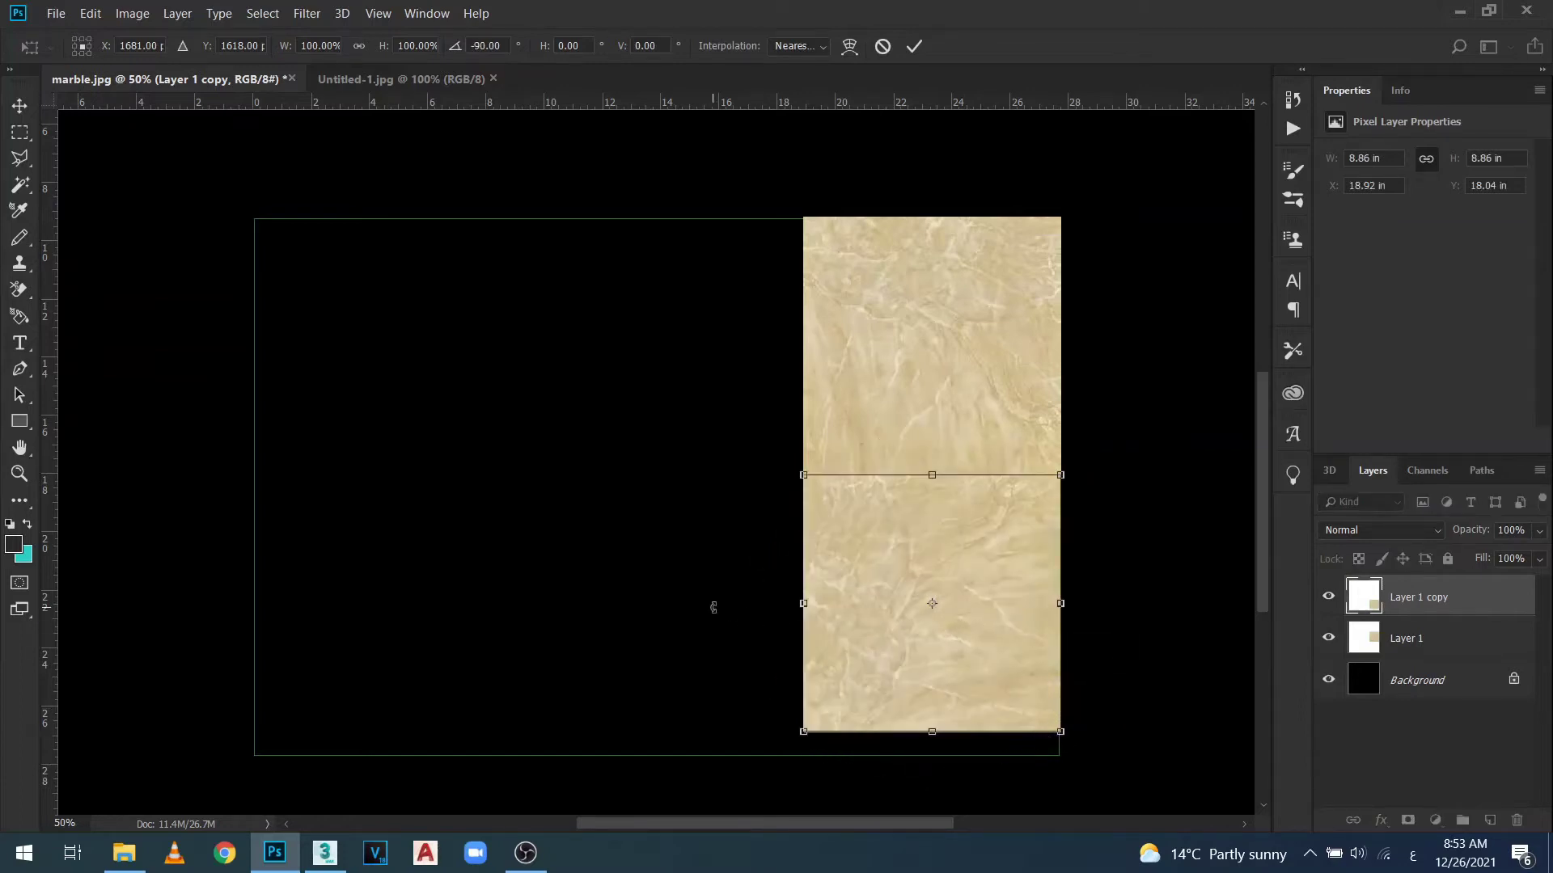
key(Return)
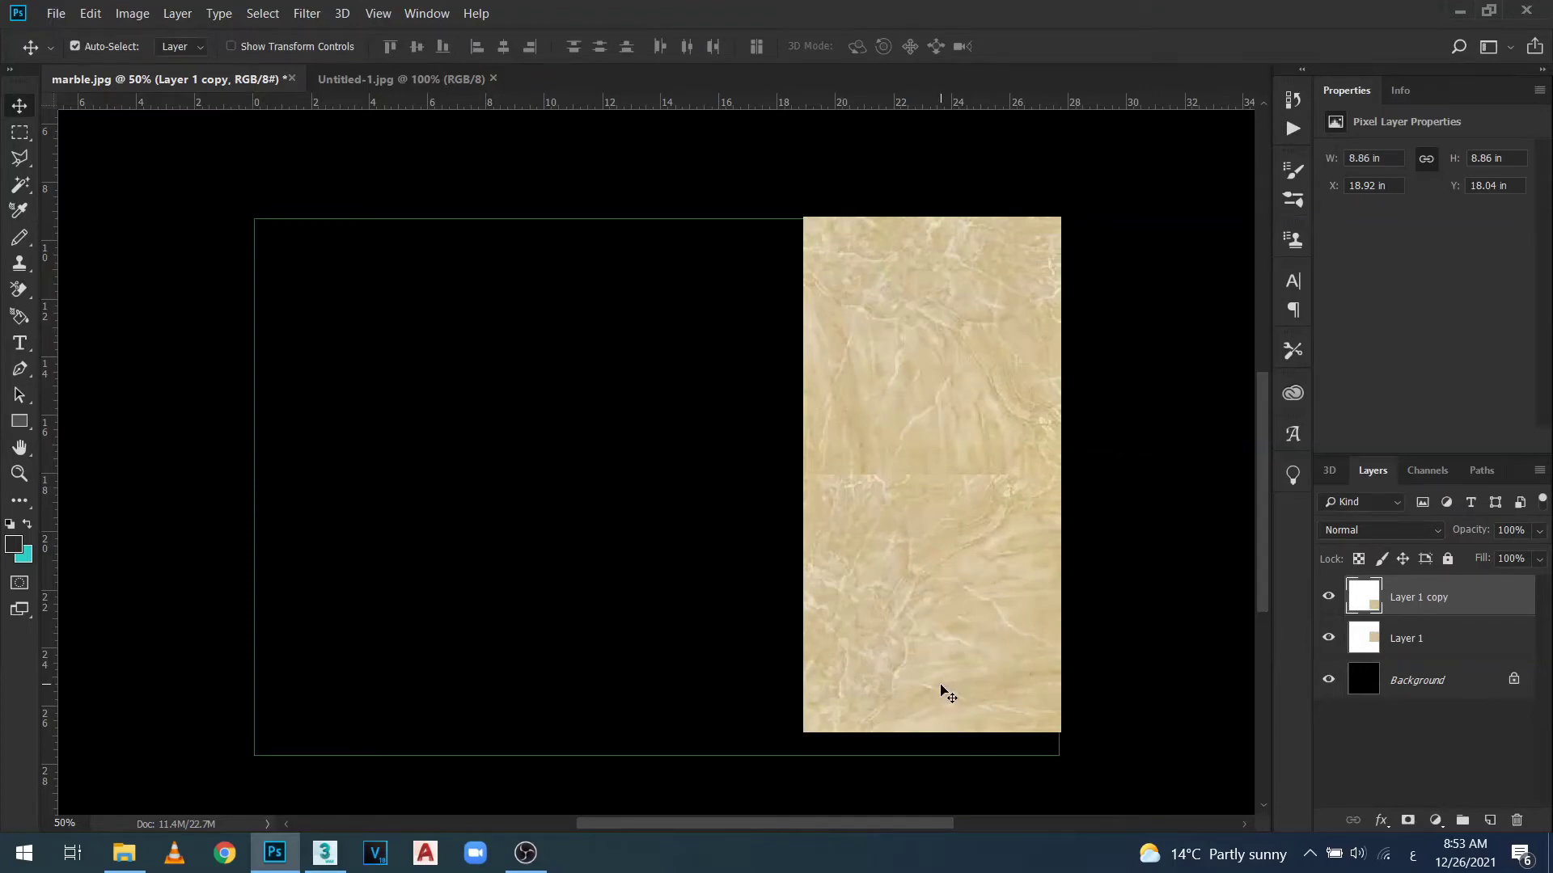
Rotate the lower marble tile by a further -90° so its veining mirrors the upper tile at the seam.
key(ctrl+t)
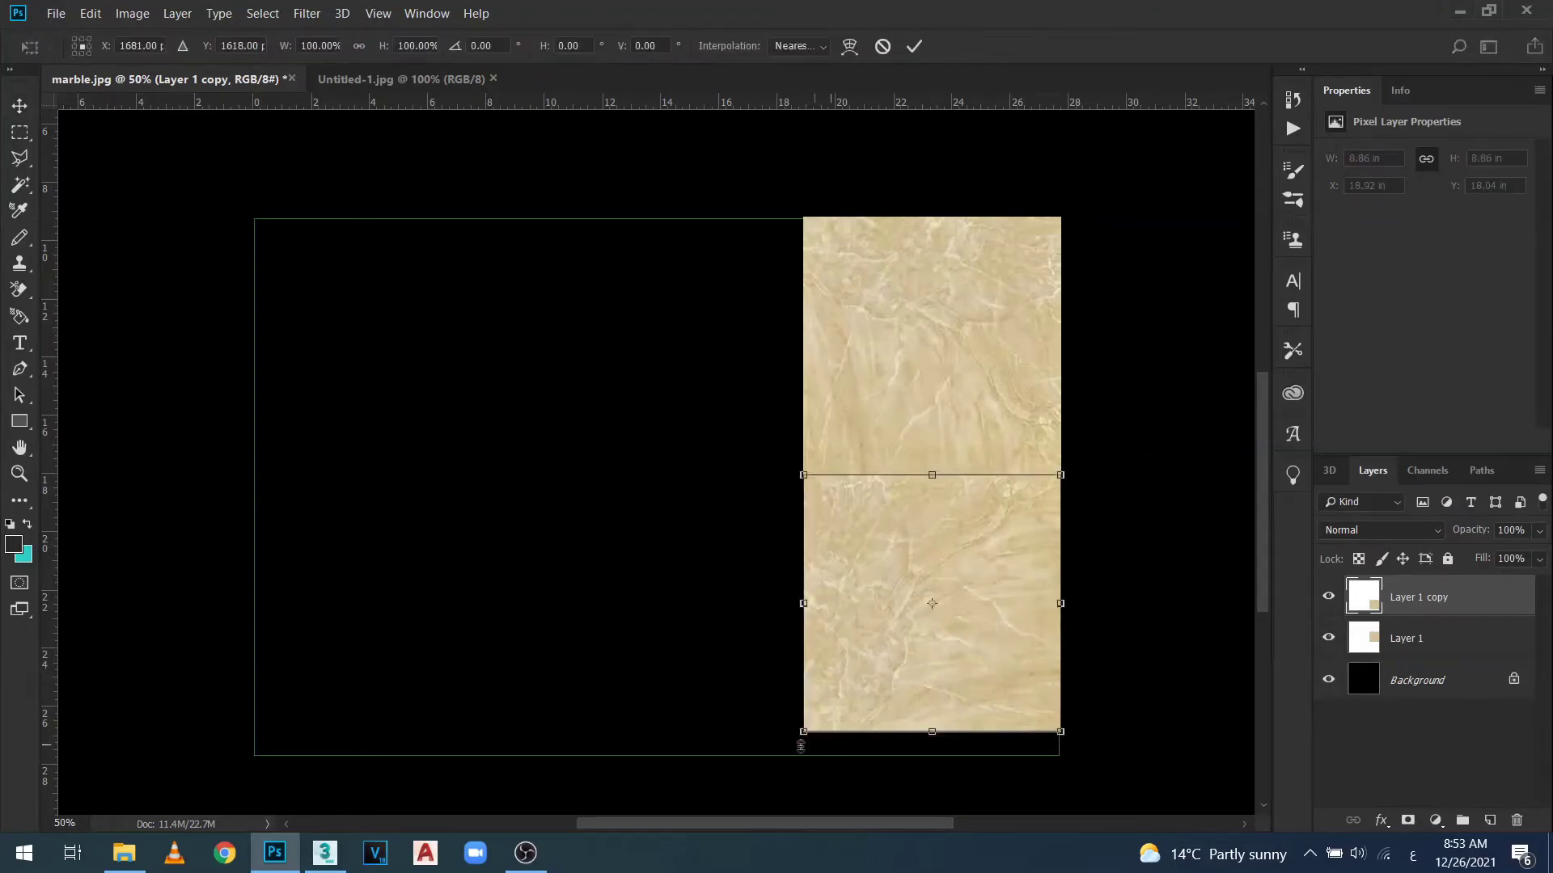
drag(790, 746, 1056, 756)
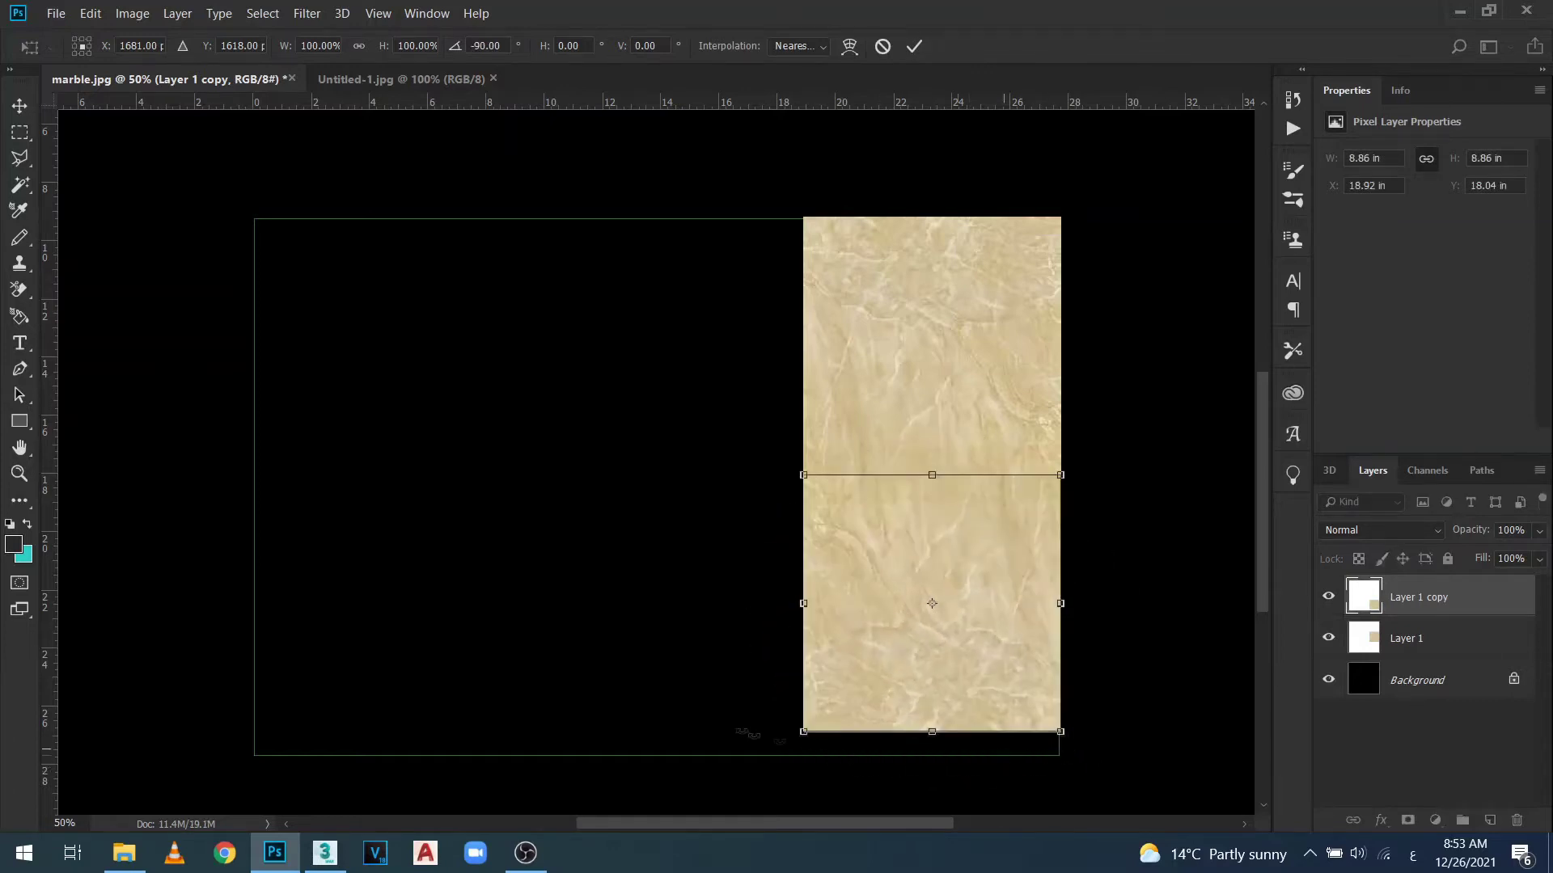
key(Return)
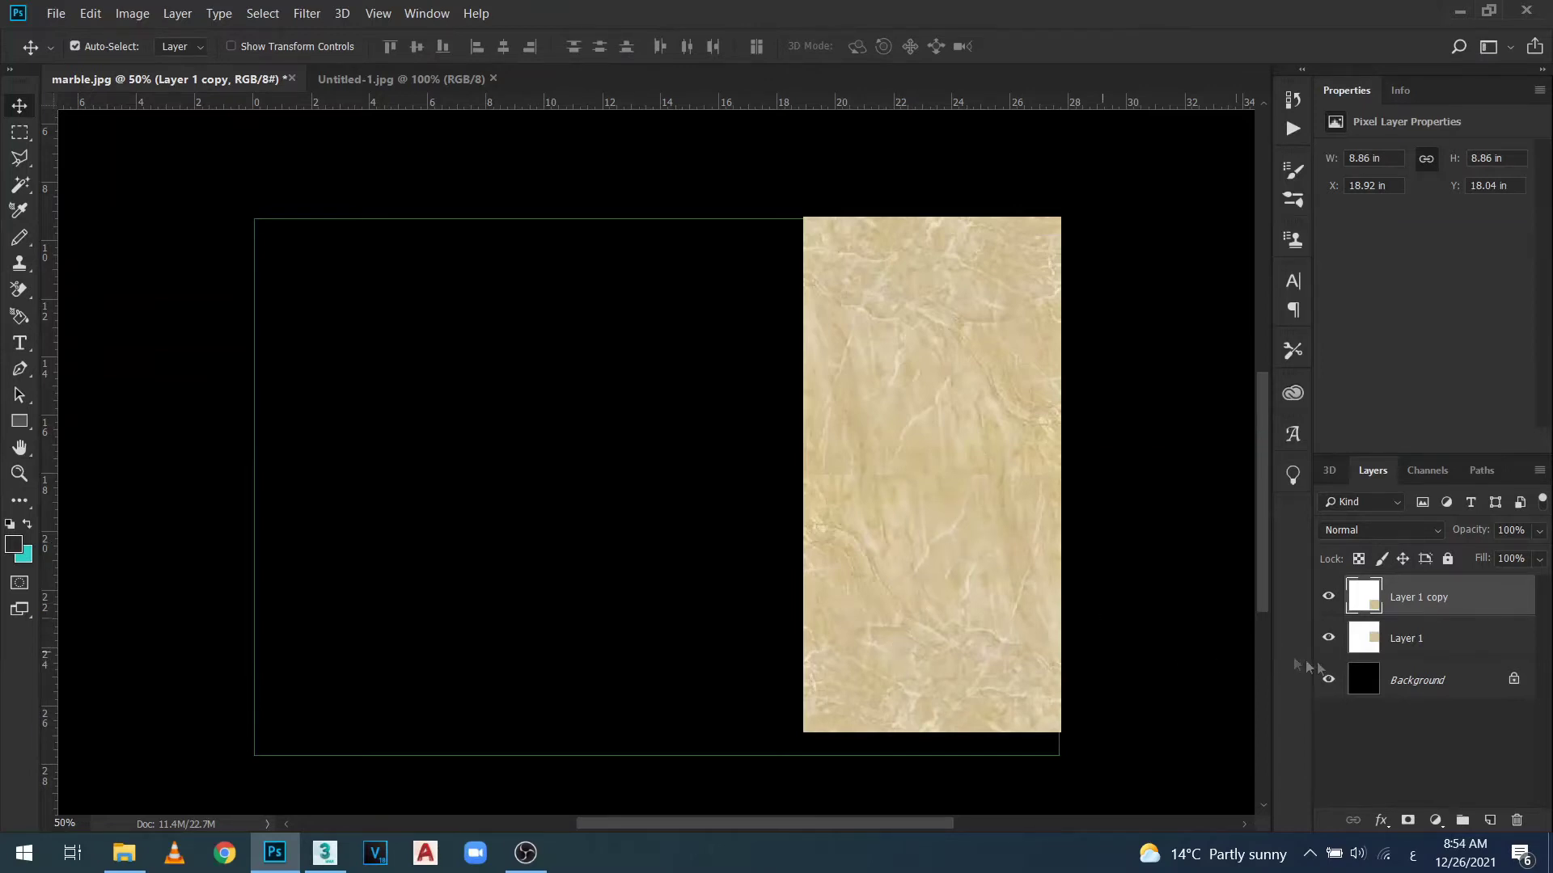
Merge the two marble tile layers and stretch the result to 104.94% height so it reaches the floor outline's lower edge.
ctrl+click(1436, 641)
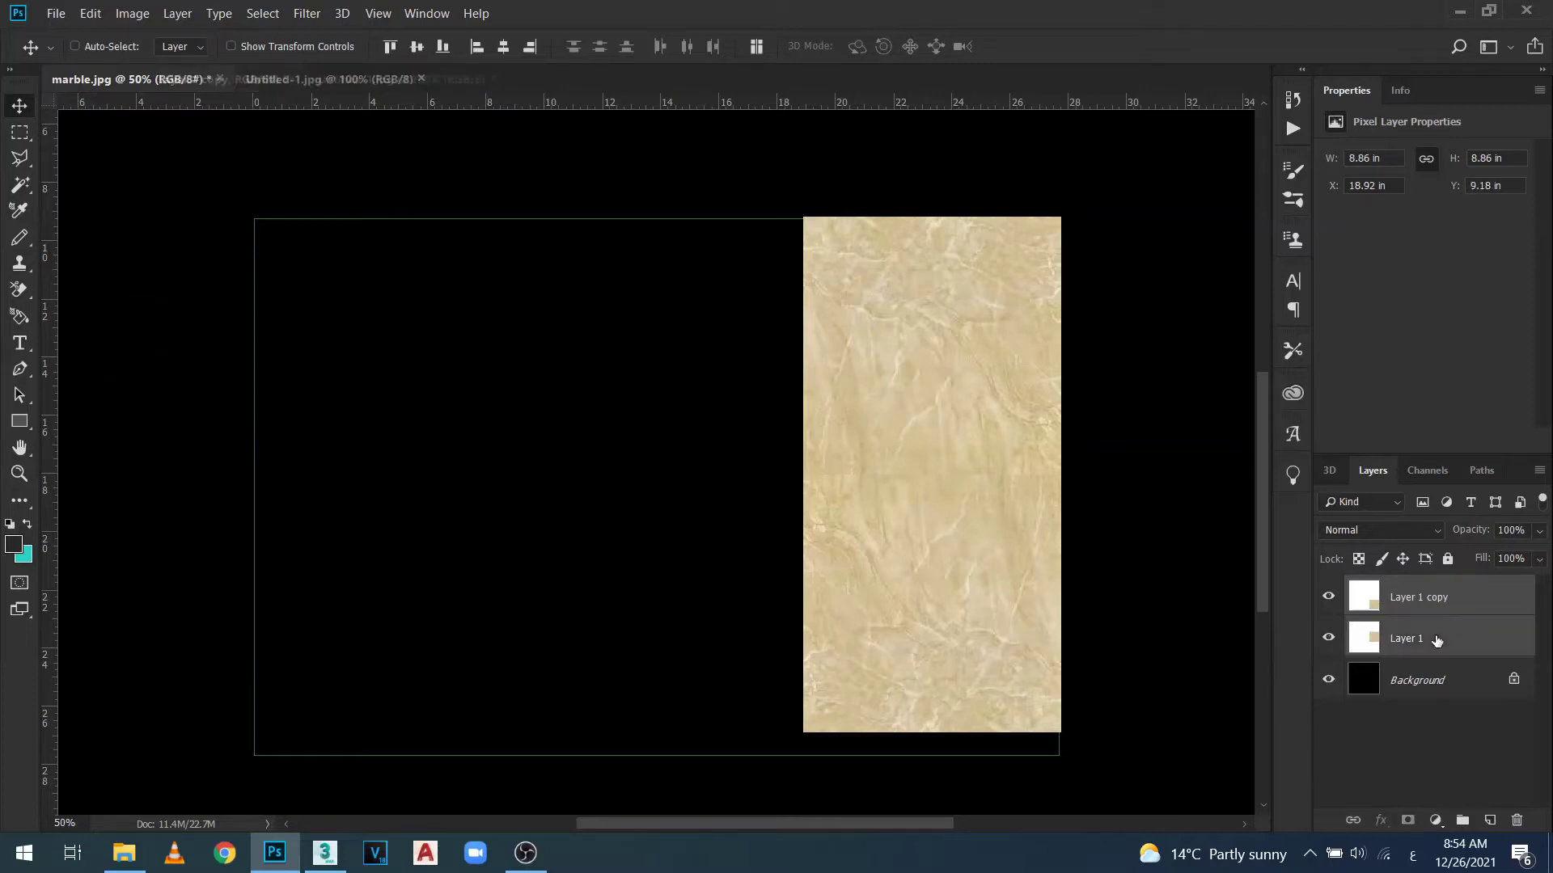
right_click(1419, 599)
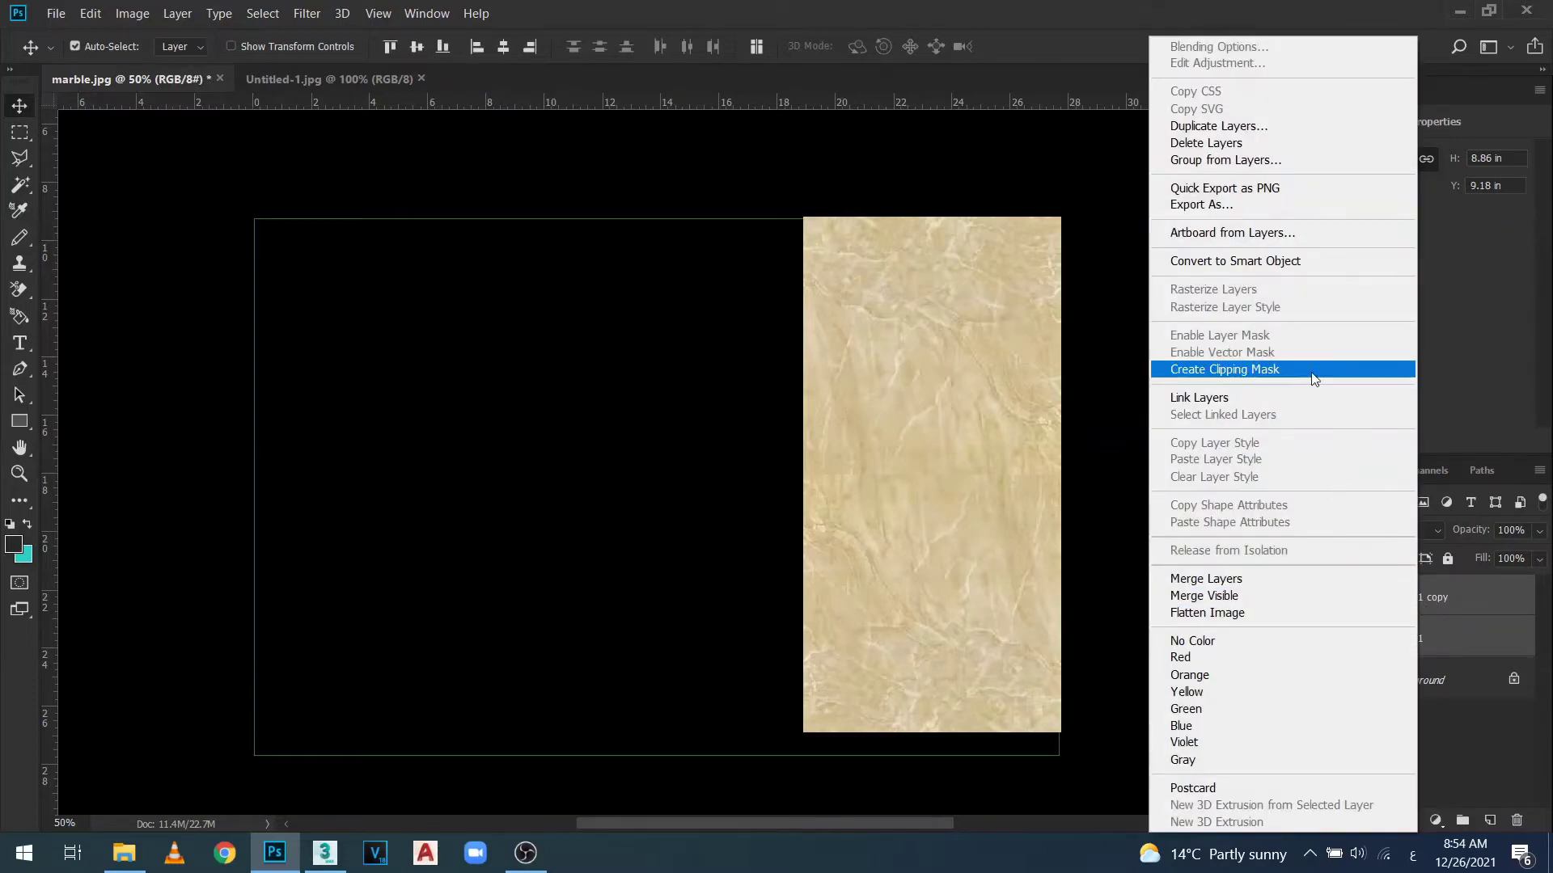
click(1238, 579)
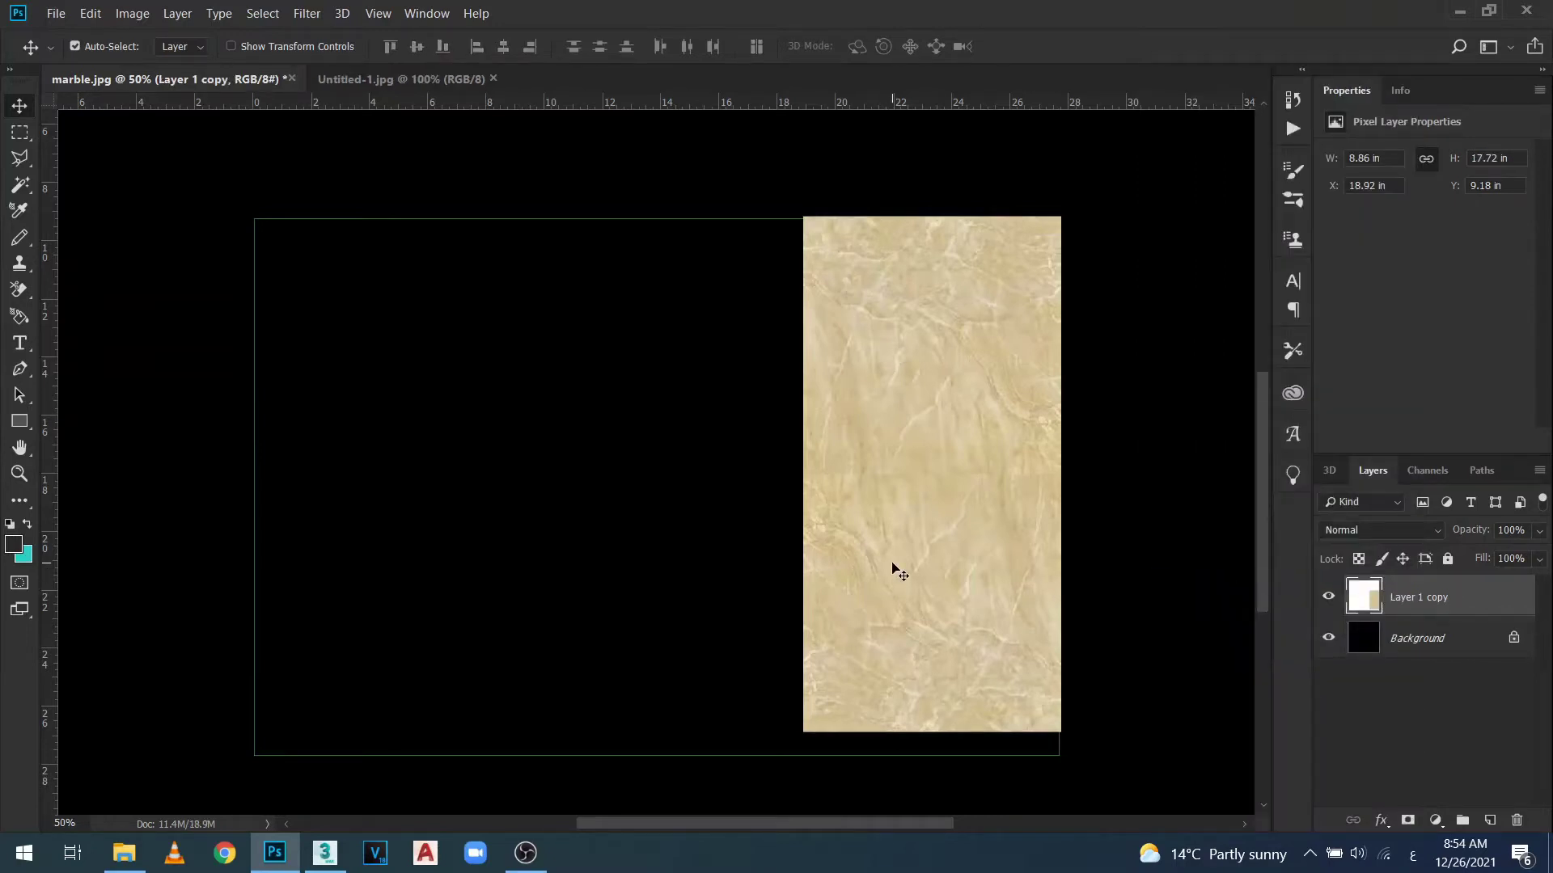
key(ctrl+t)
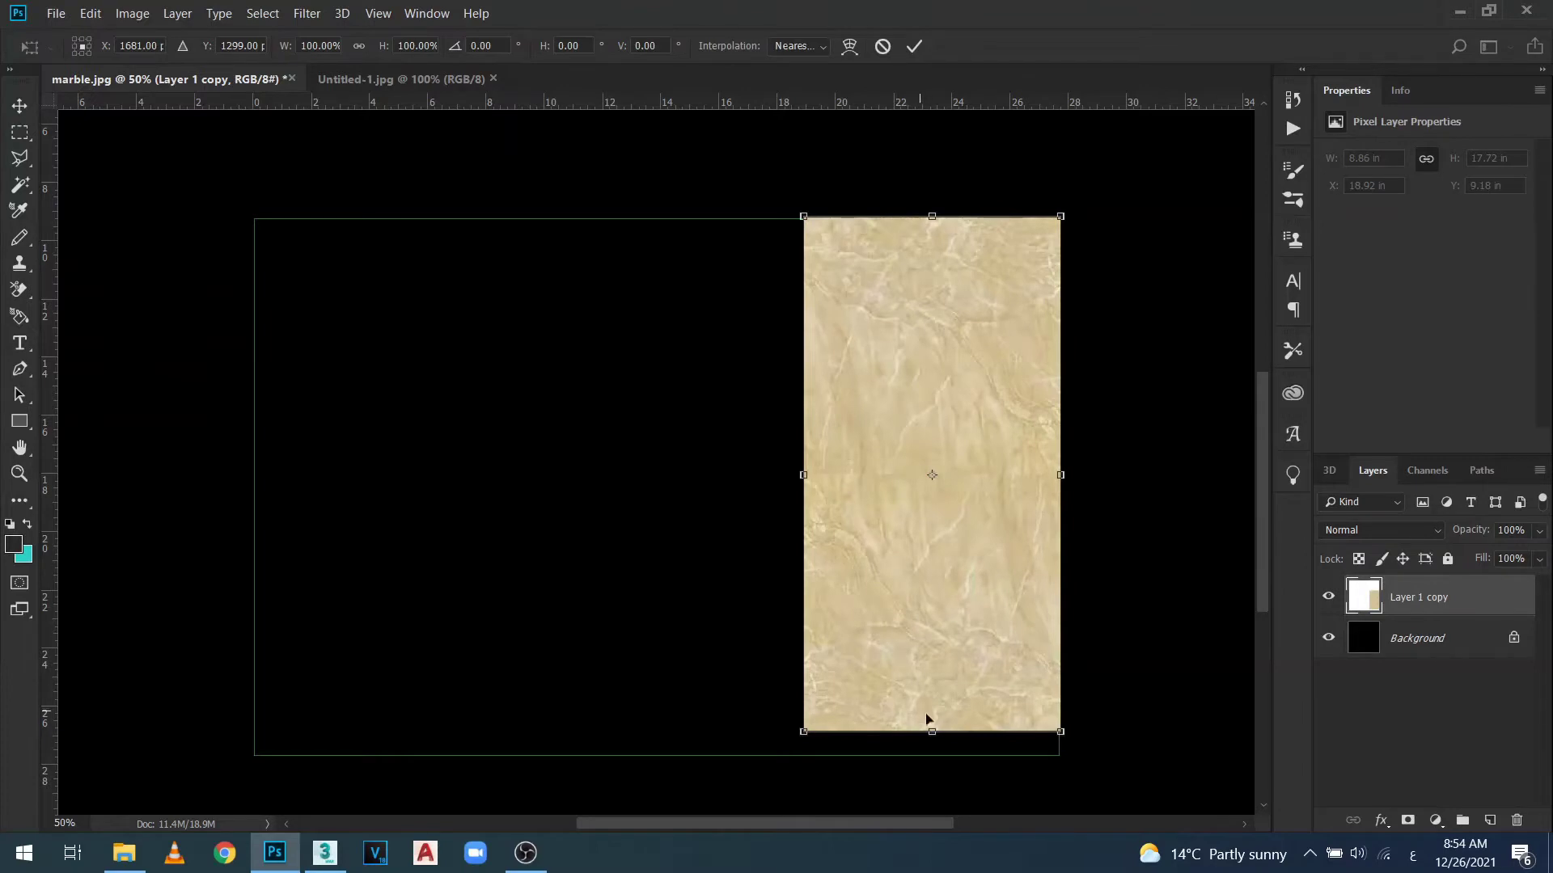
drag(931, 731, 931, 757)
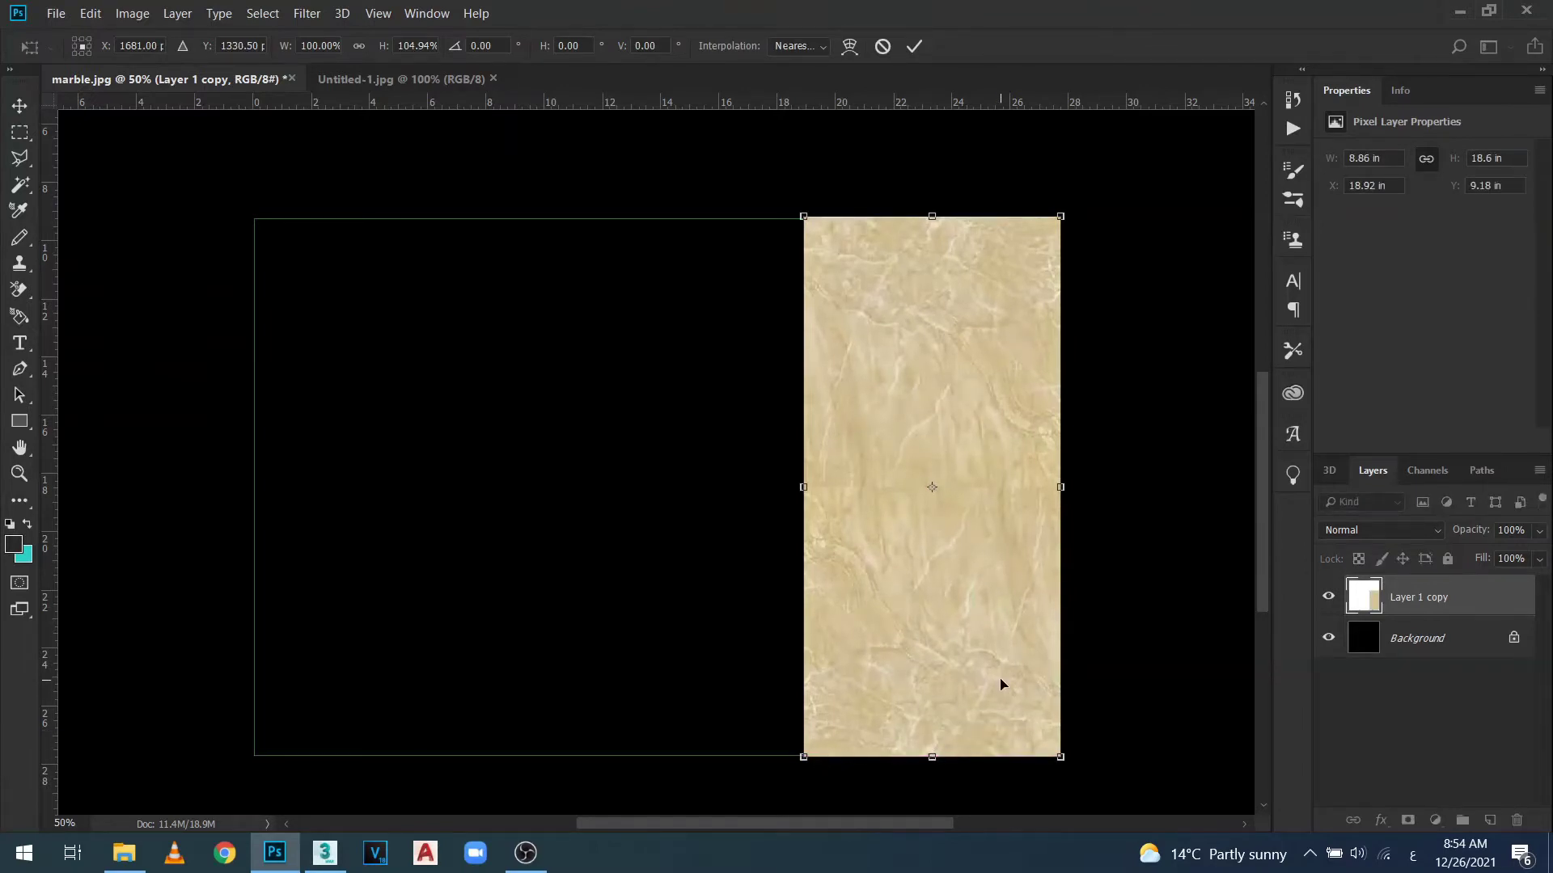
key(Return)
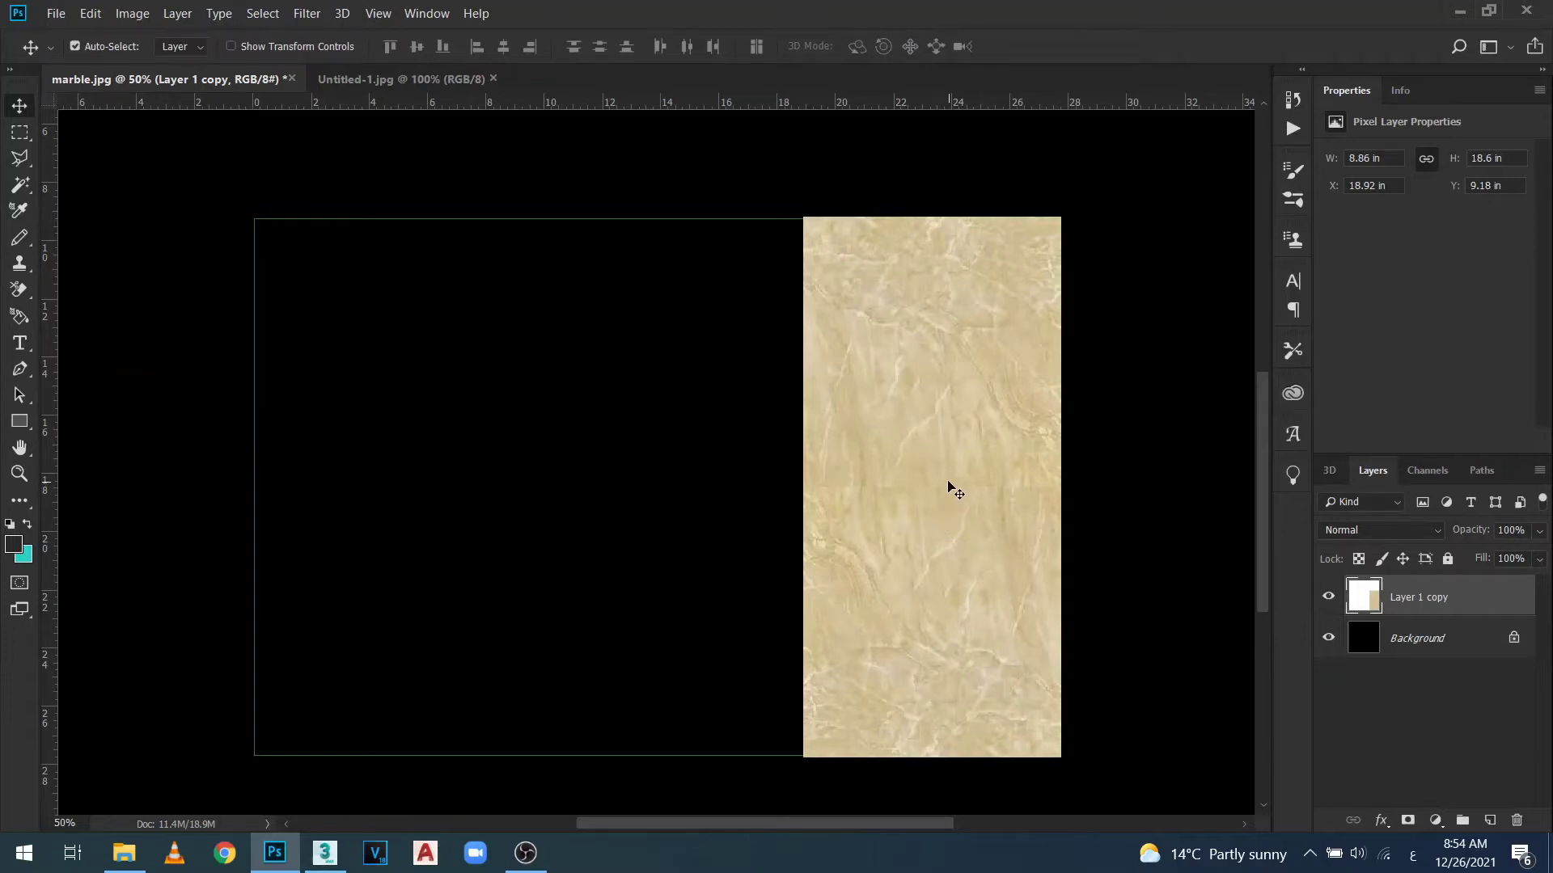
Duplicate the marble column twice side by side towards the outline's left edge, undoing the extra overlapping copy.
drag(950, 485, 443, 527)
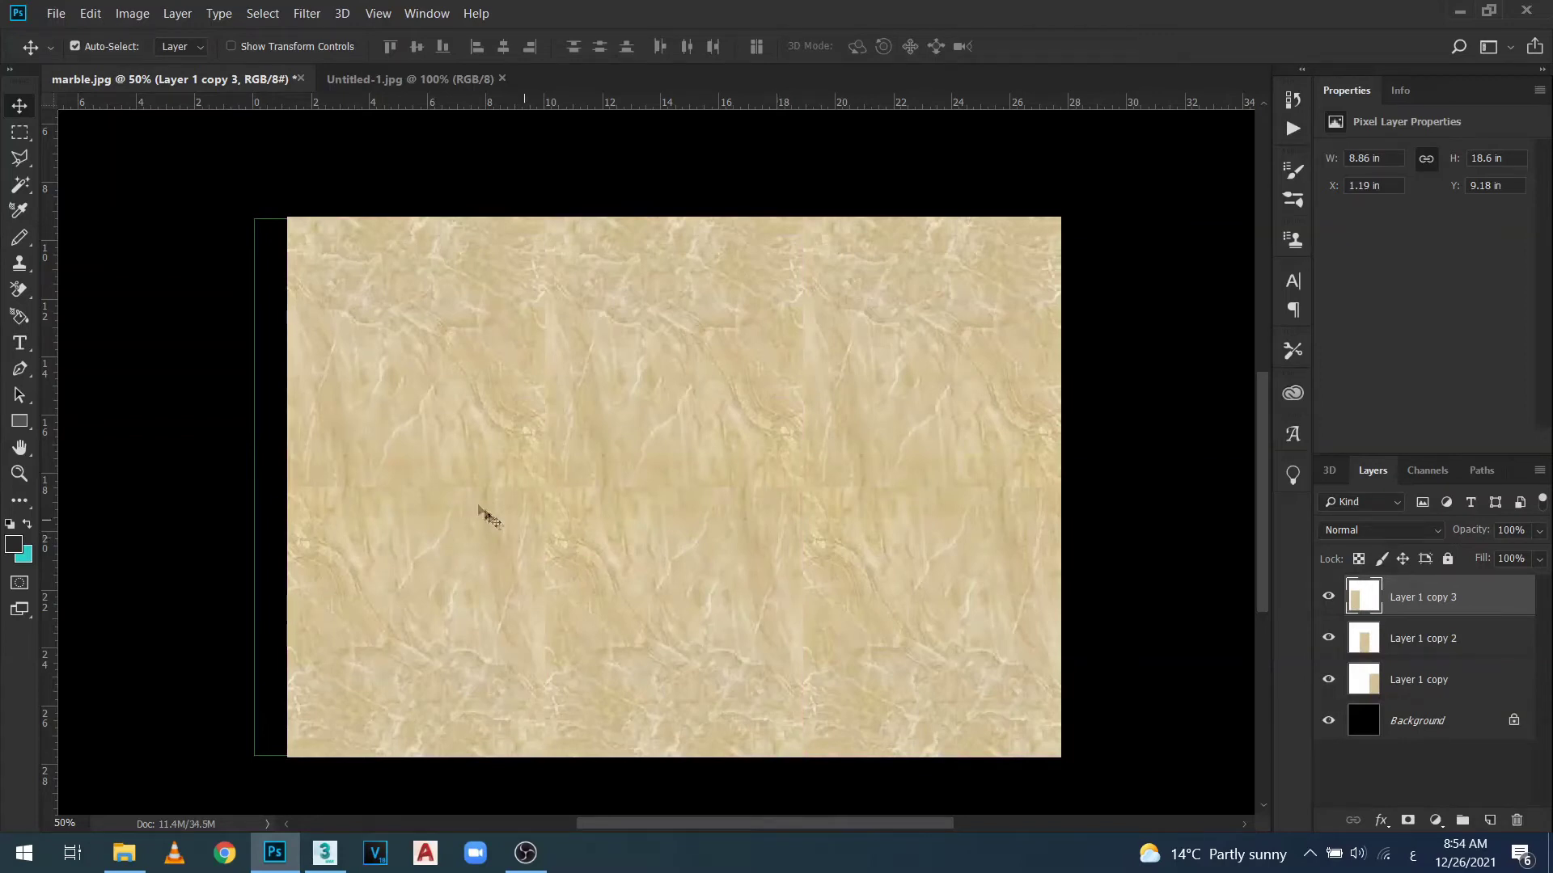
drag(450, 490, 414, 490)
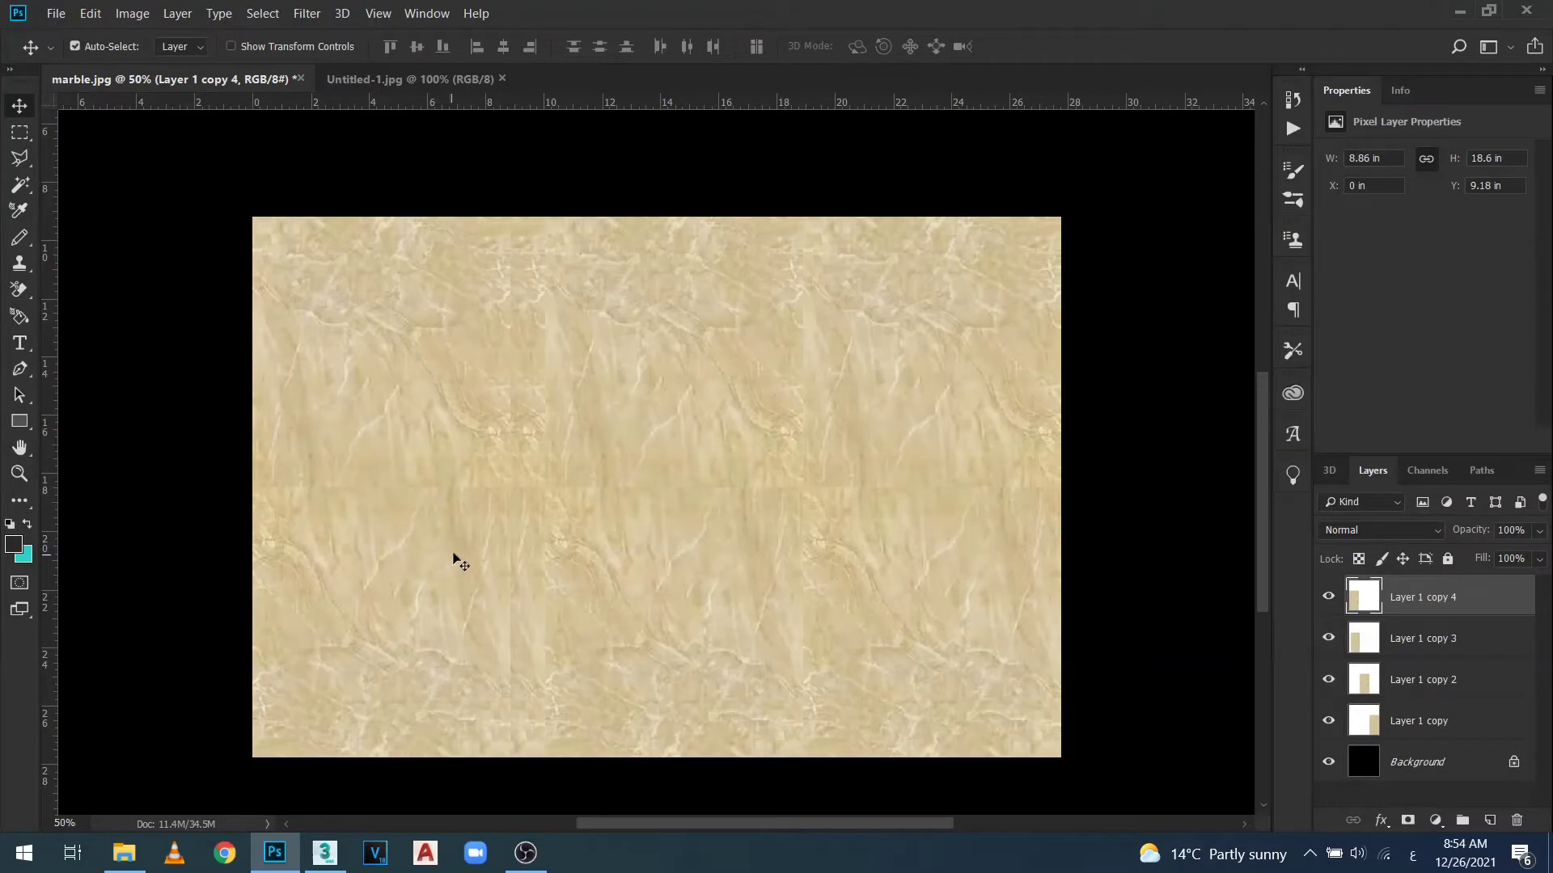
key(ctrl+z)
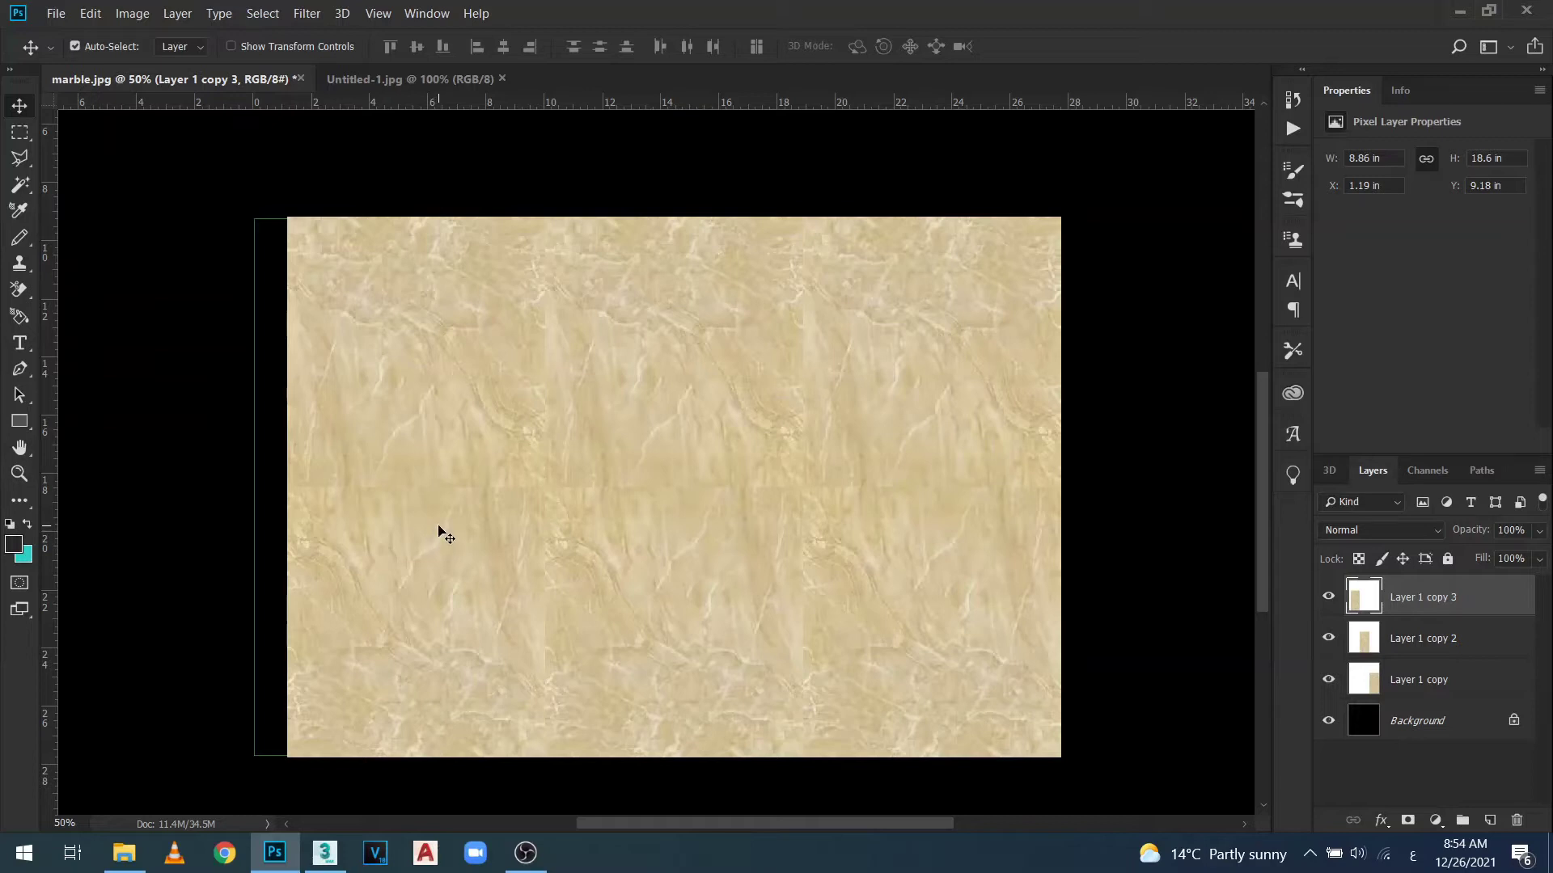
Merge the three marble column layers into a single layer.
shift+click(1460, 636)
shift+click(1439, 678)
right_click(1432, 644)
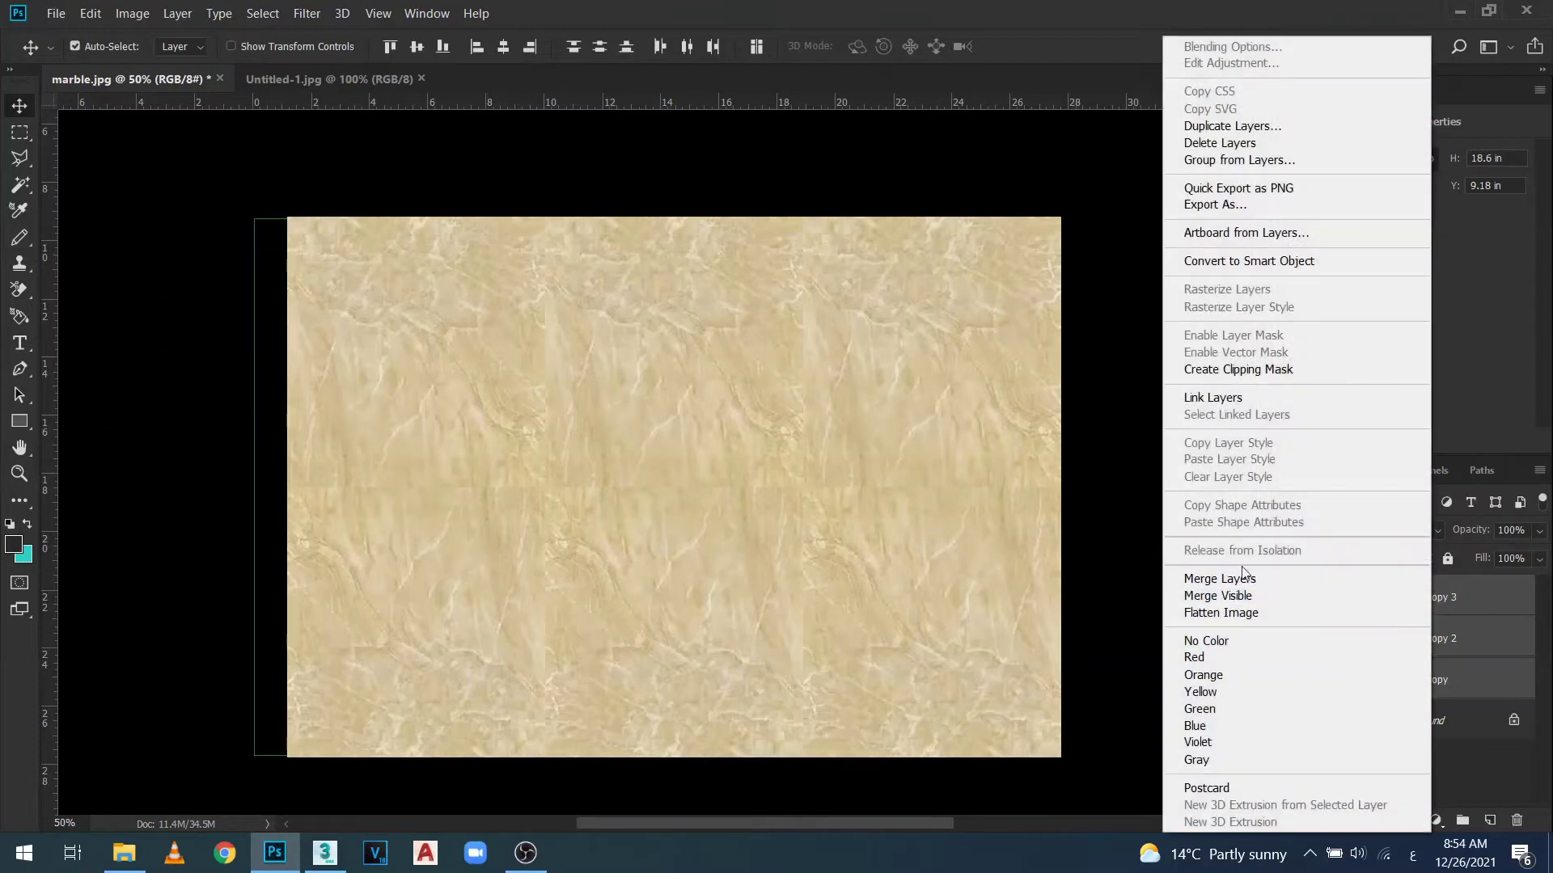
click(1265, 577)
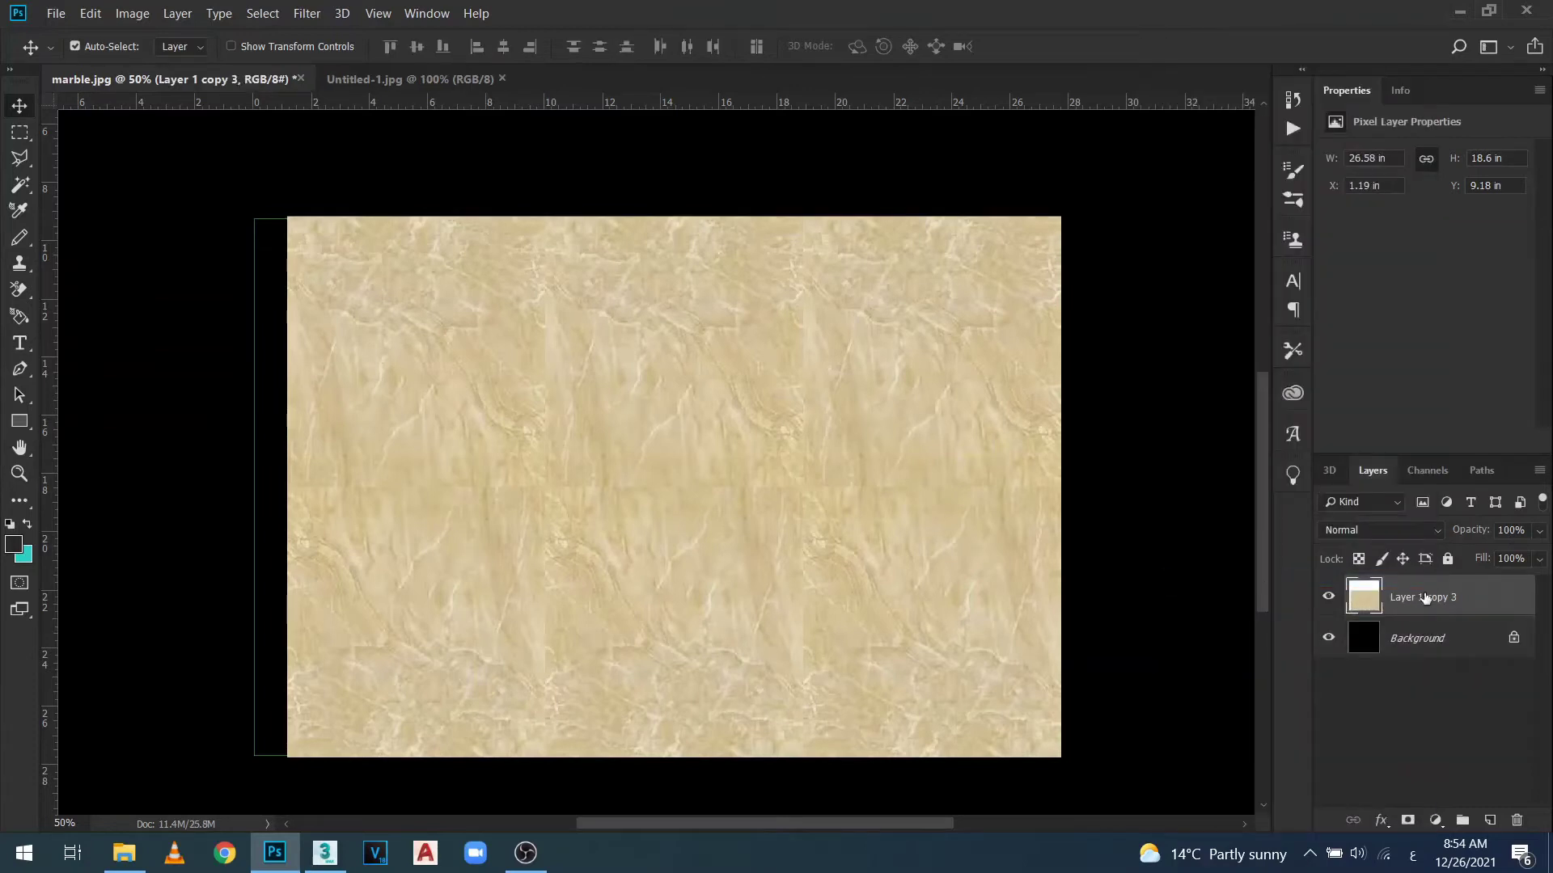
Centre the merged marble in the floor outline and stretch it to 104.49% width so it fills both sides.
drag(701, 544, 680, 548)
key(ctrl+t)
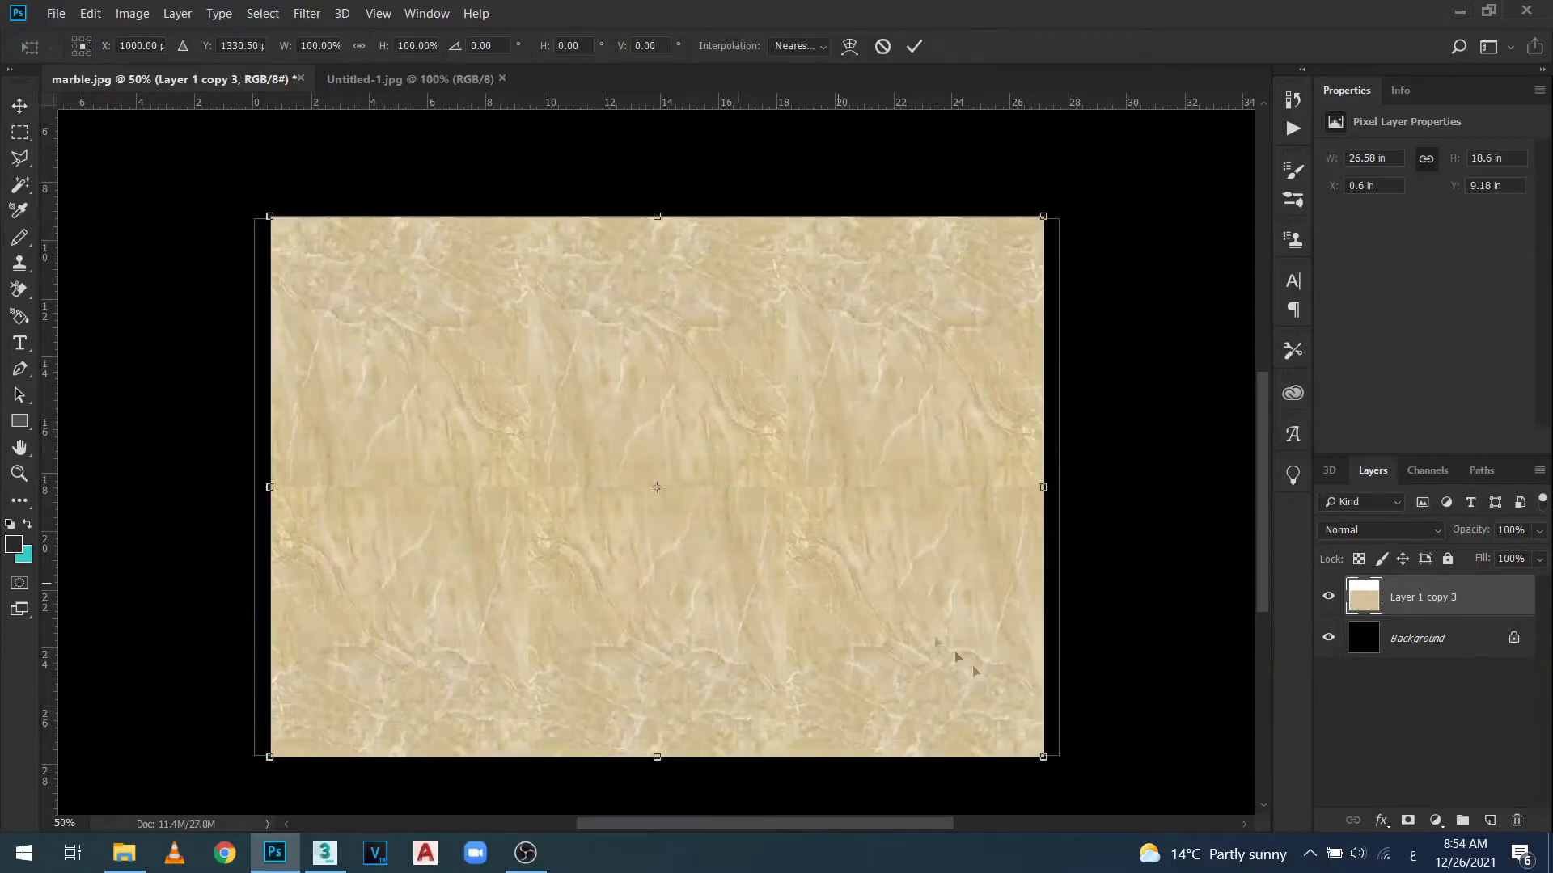
drag(1043, 490, 1060, 487)
drag(254, 495, 252, 488)
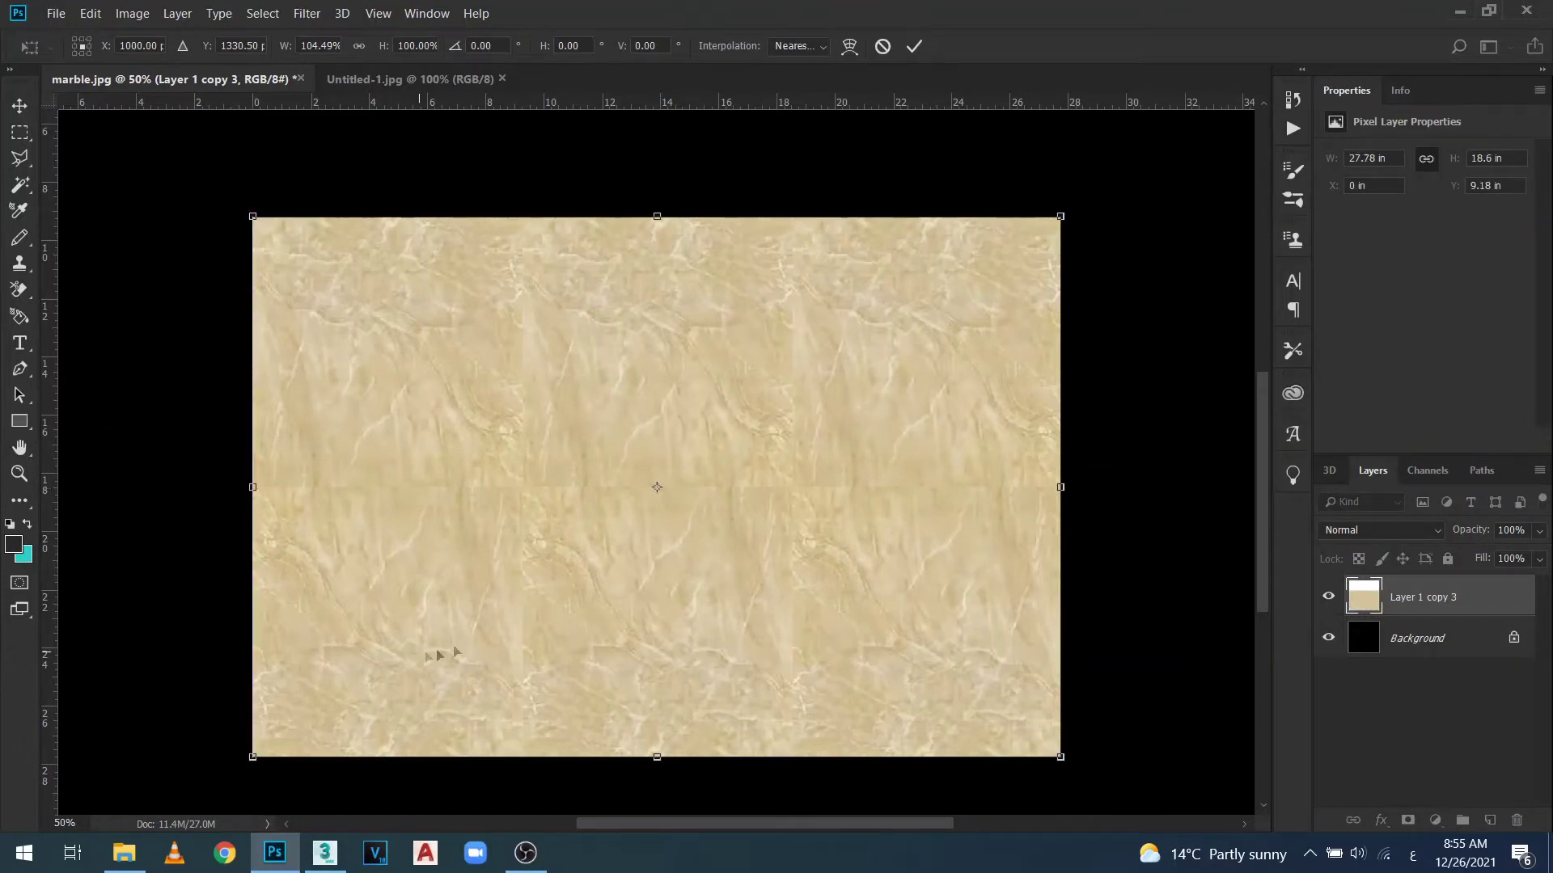
key(Return)
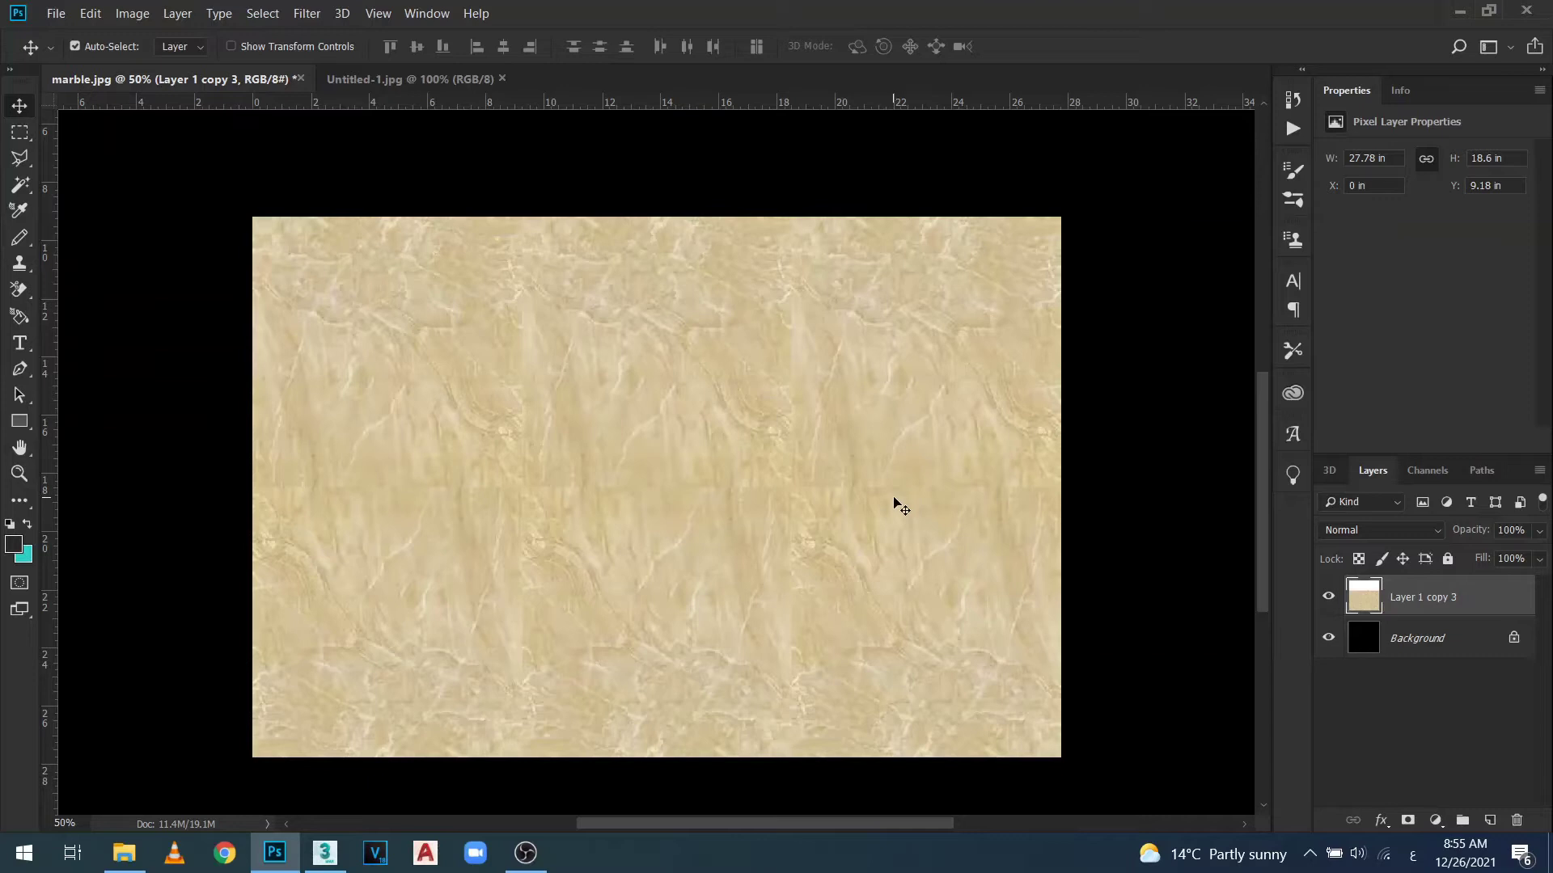
Open the border image 000-195132.jpg from the marble&ceramic&parquet floor folder in Photoshop as a separate document.
click(124, 853)
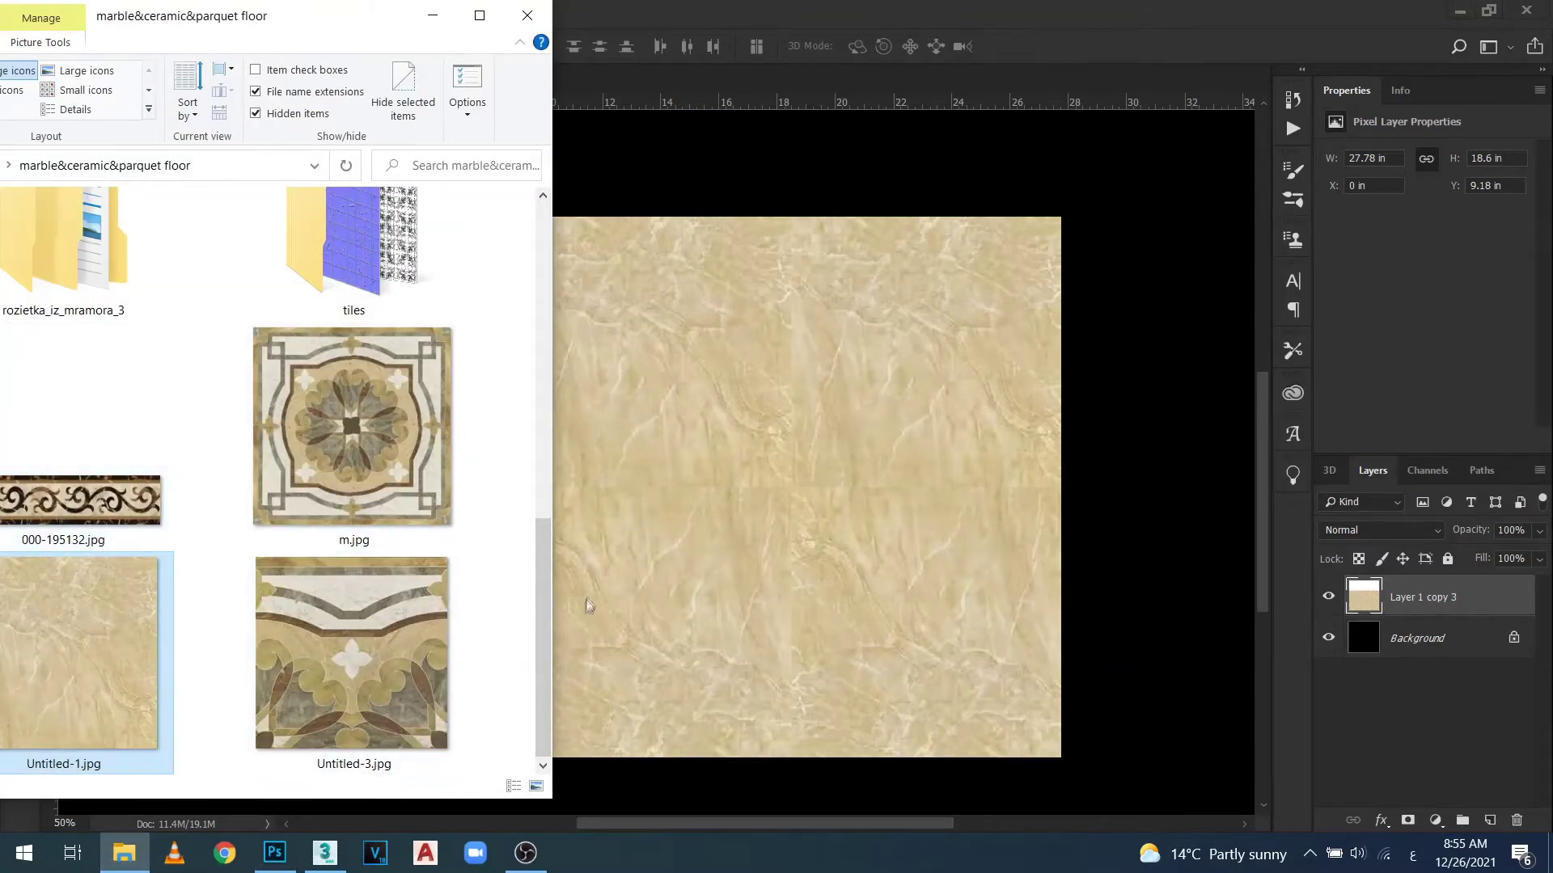
drag(545, 590, 545, 574)
scroll(545, 574, down, 1)
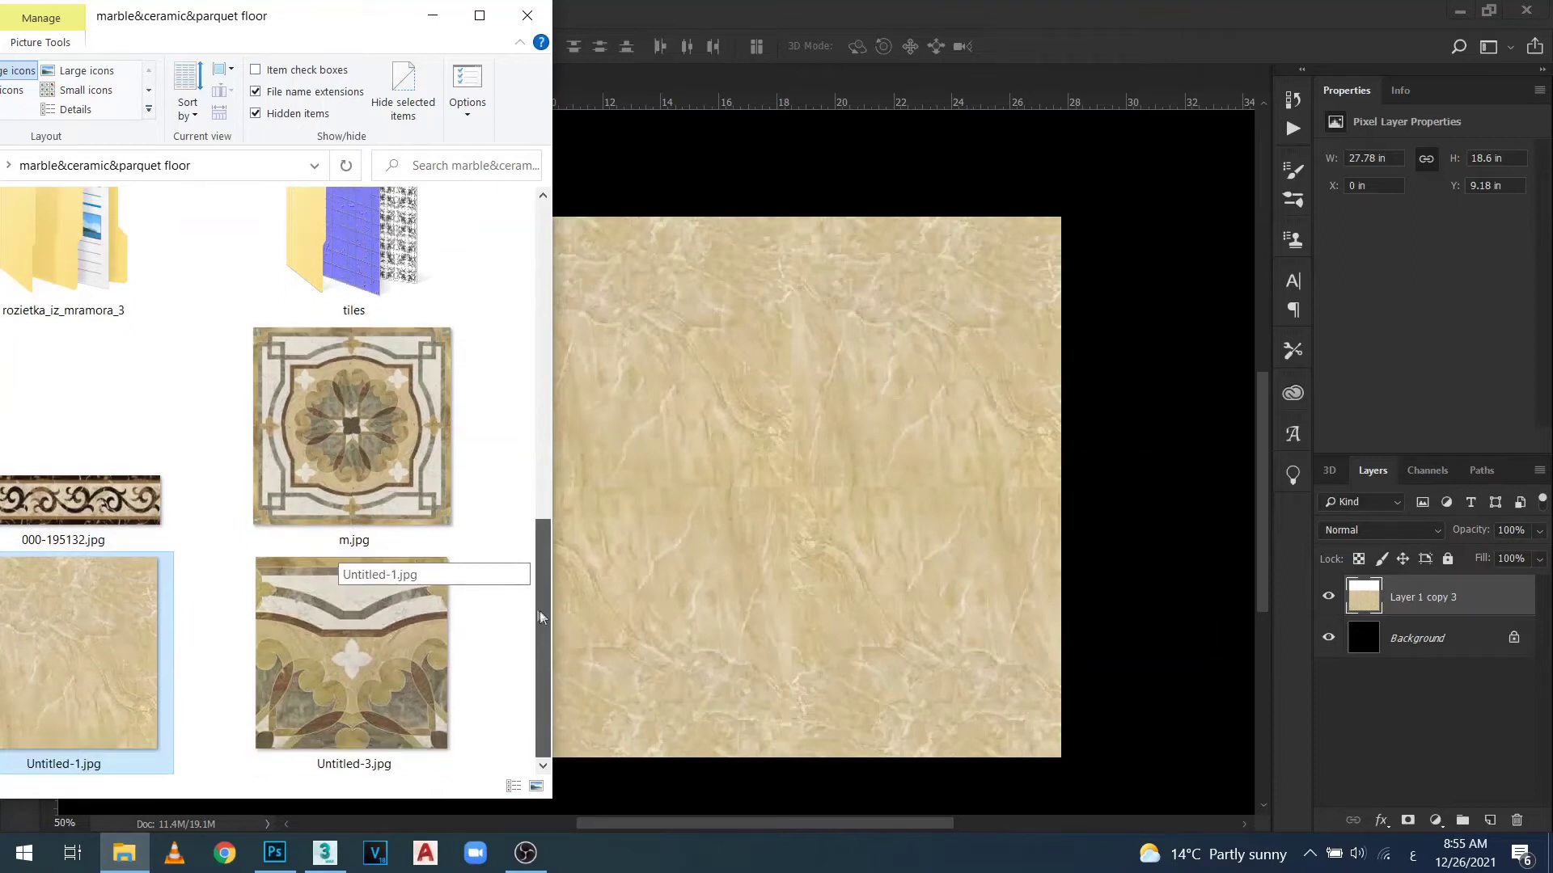
drag(294, 36, 400, 36)
click(142, 501)
drag(158, 500, 815, 87)
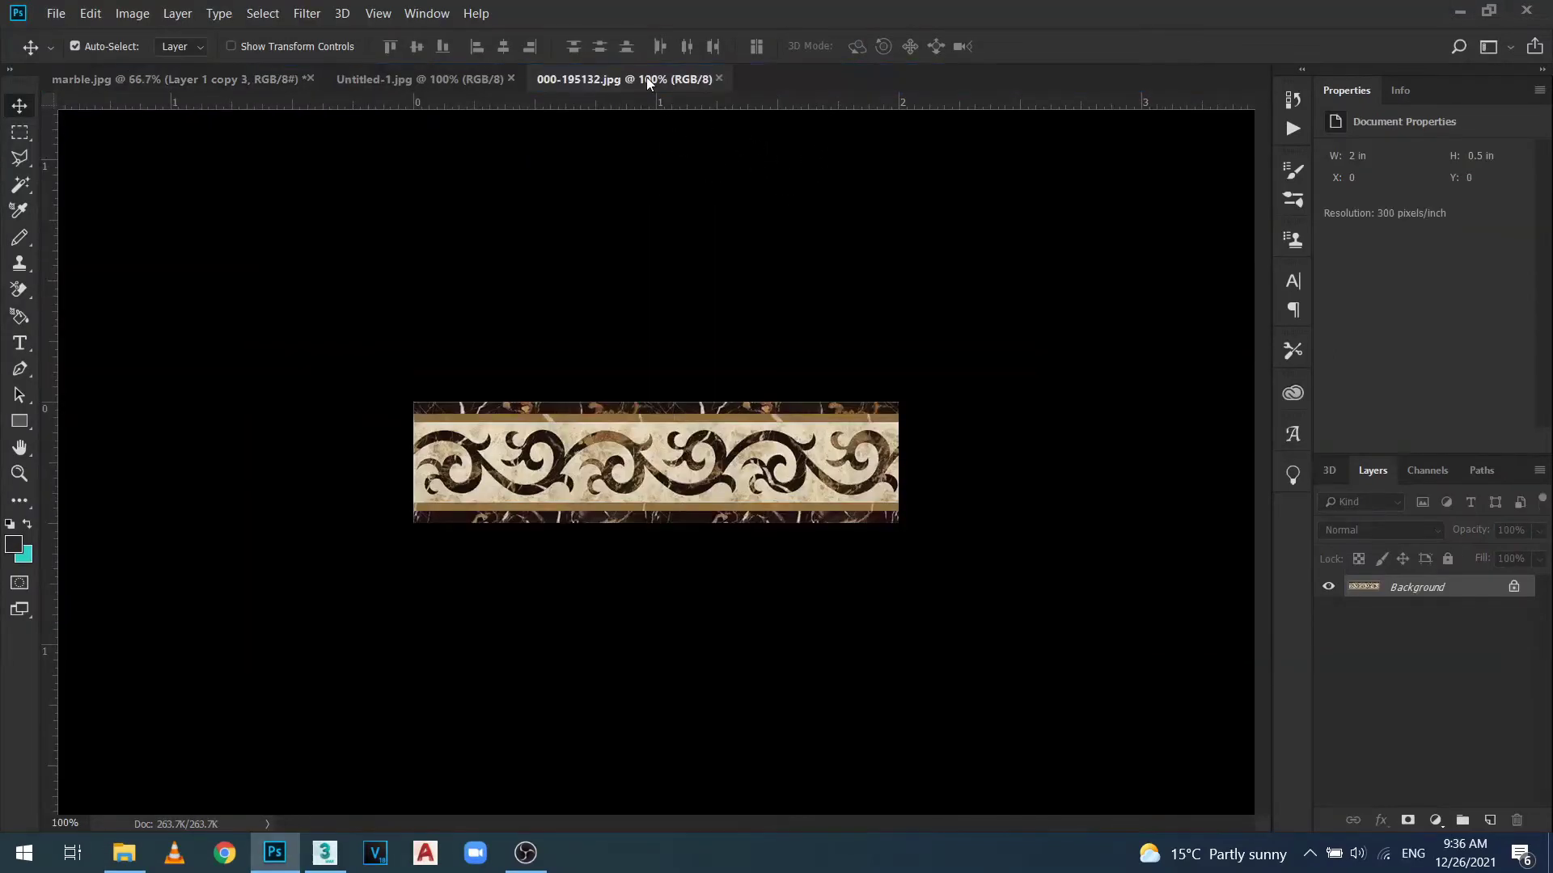
Copy the border pattern into marble.jpg and place it near the floor's upper-left corner at about X 2.75 in, Y 11.22 in.
drag(647, 81, 1202, 163)
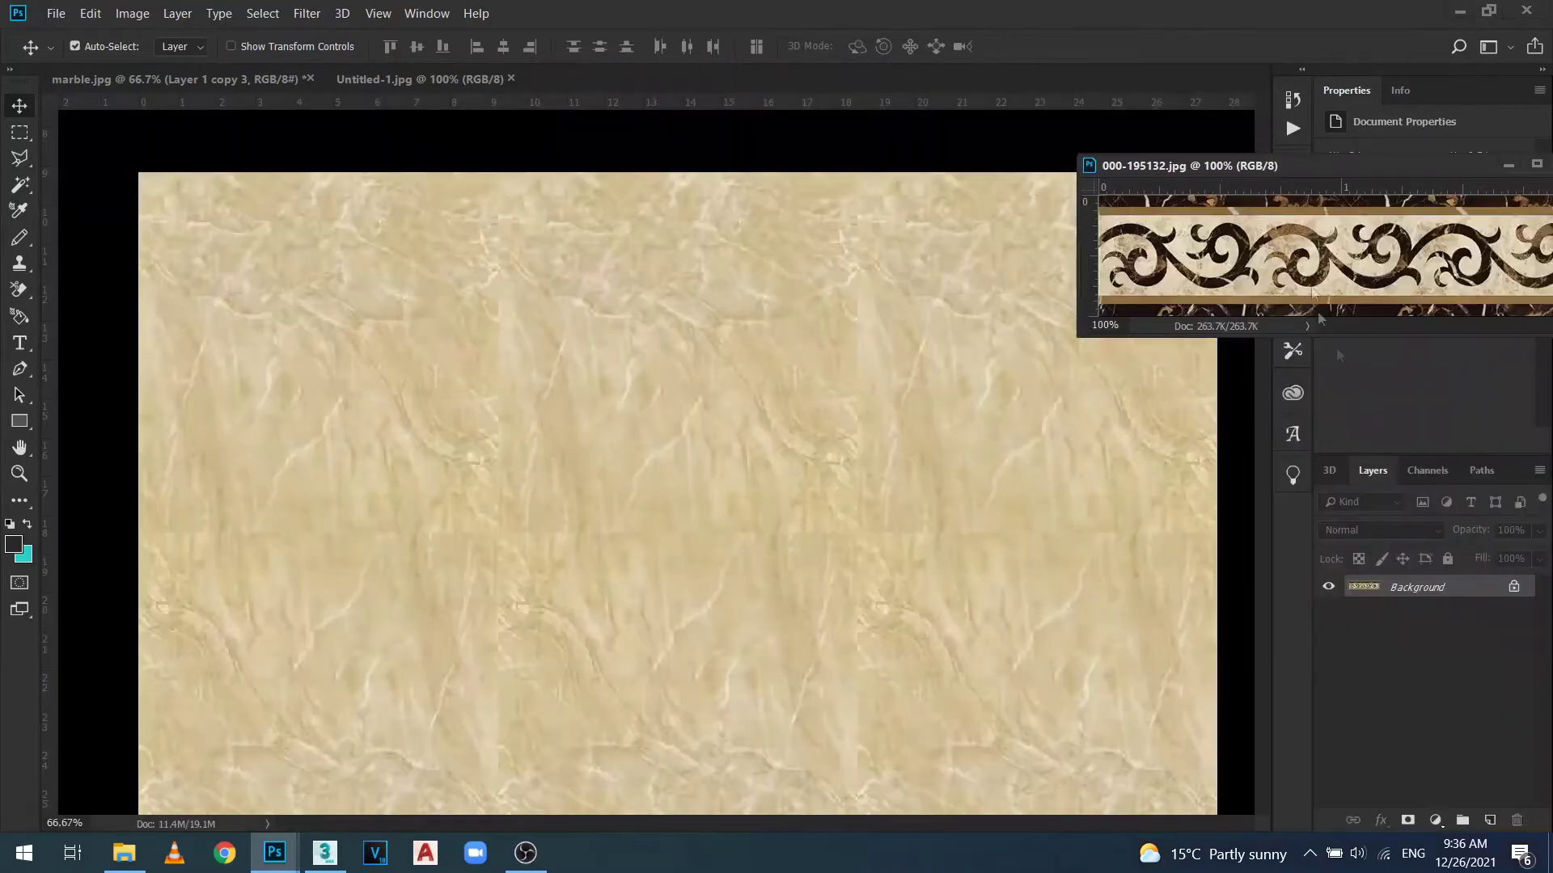
drag(1389, 249, 726, 473)
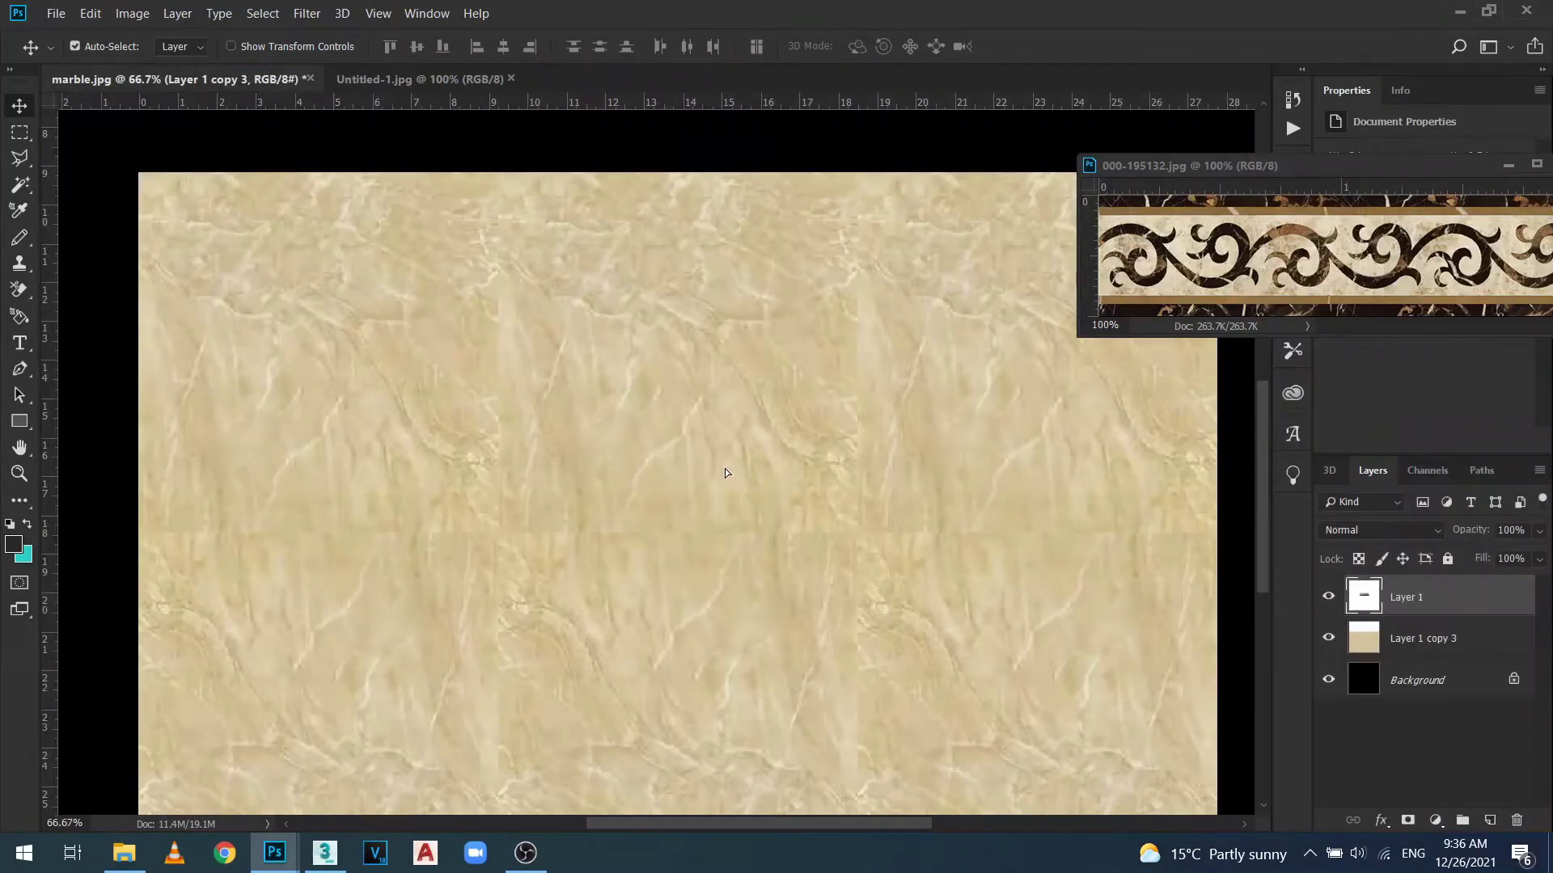
drag(1328, 165, 851, 79)
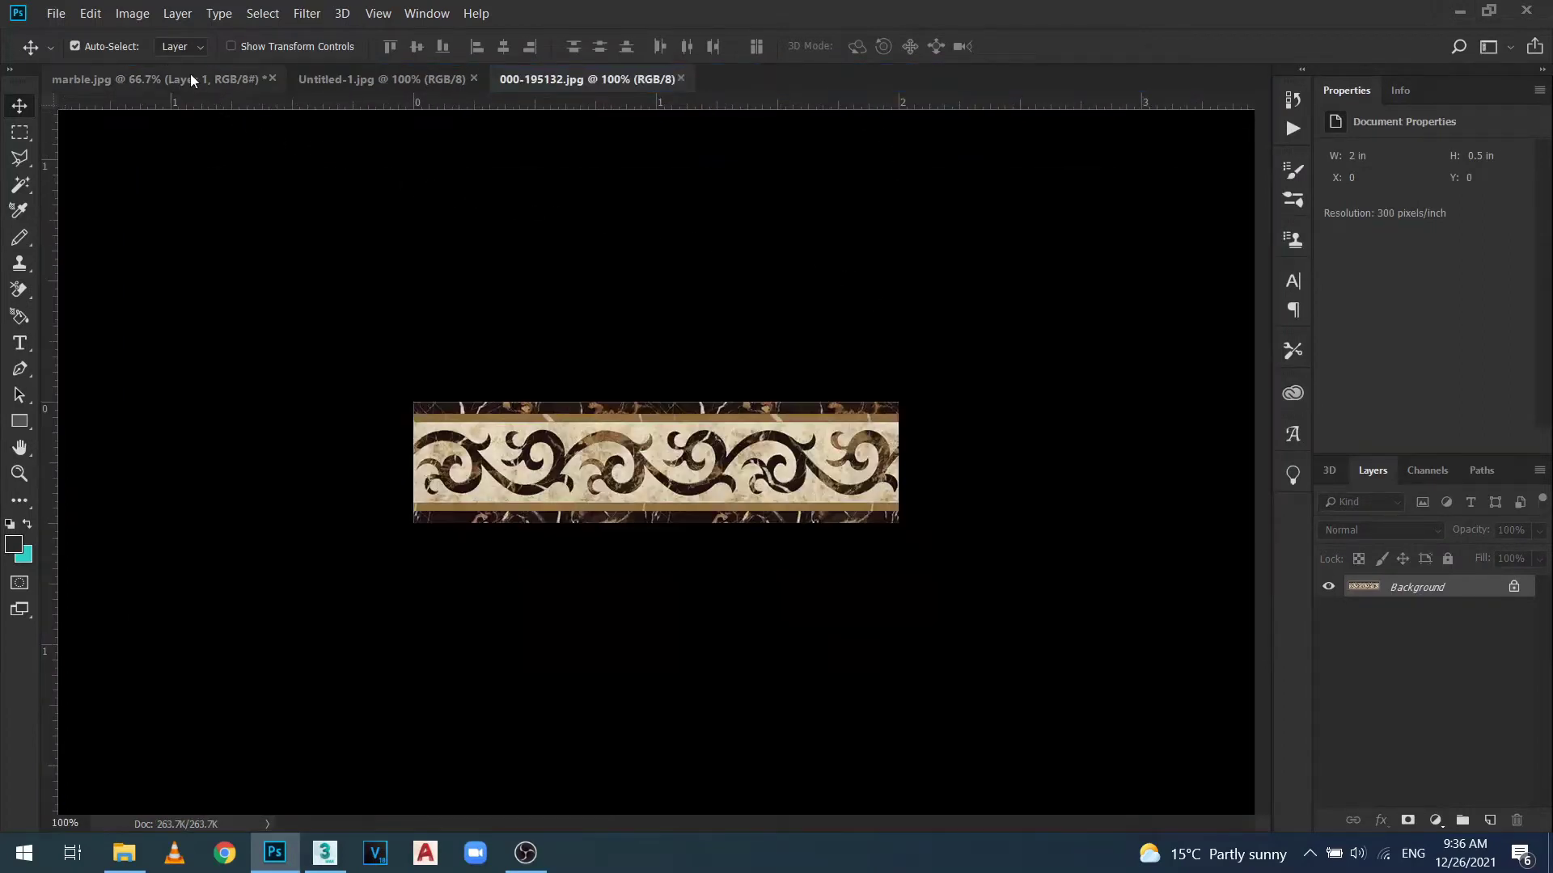
click(191, 76)
drag(760, 320, 459, 289)
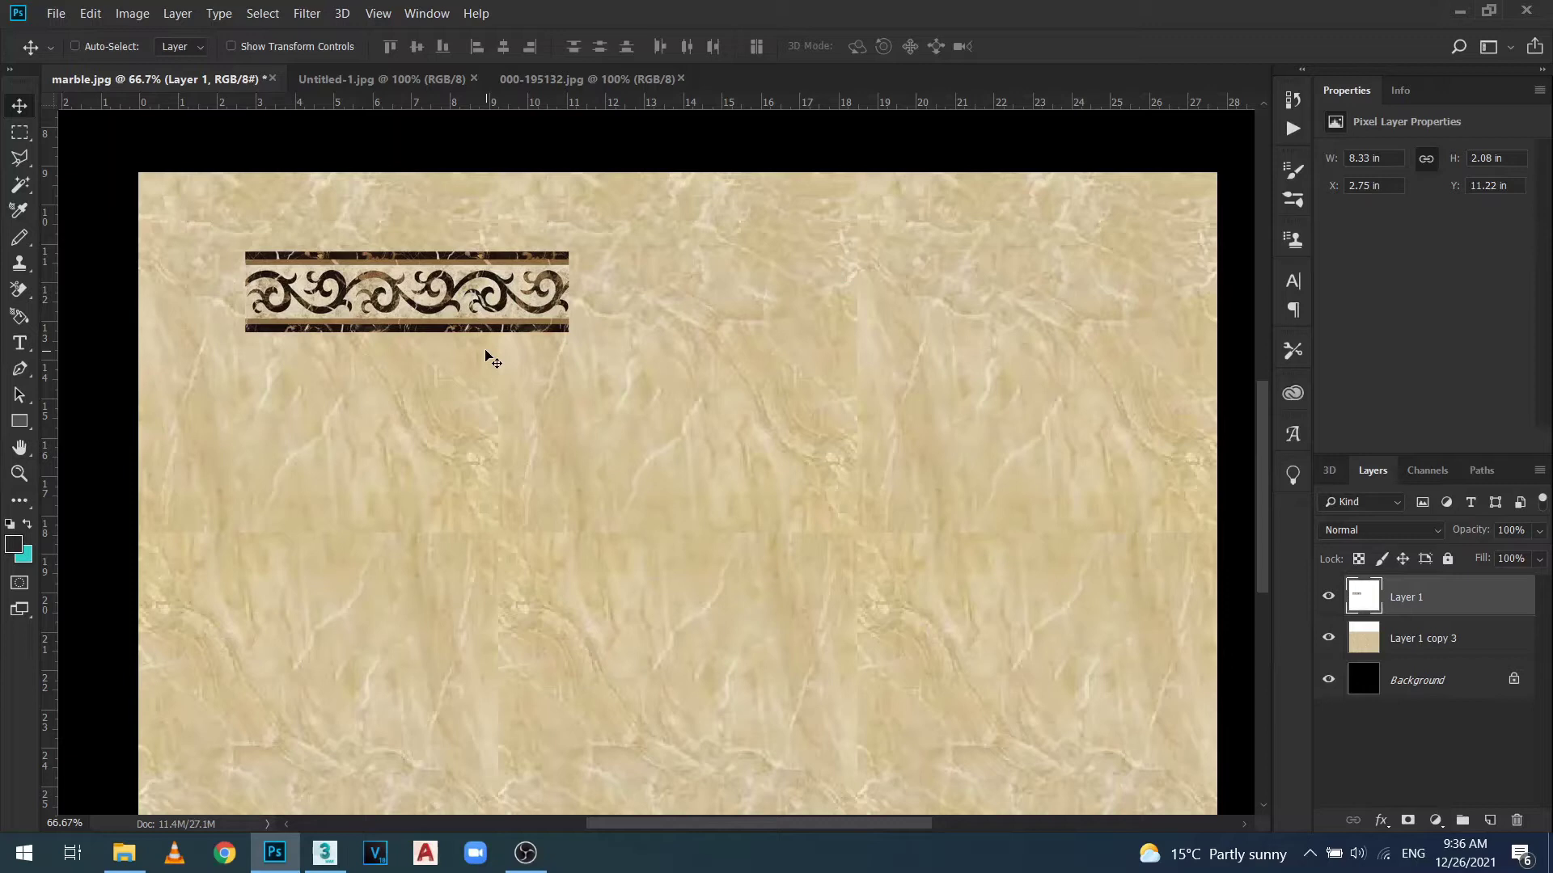
Scale the border strip to about 5.29 × 1.32 in and move it to about X 2.01 in, Y 10.94 in.
key(ctrl+t)
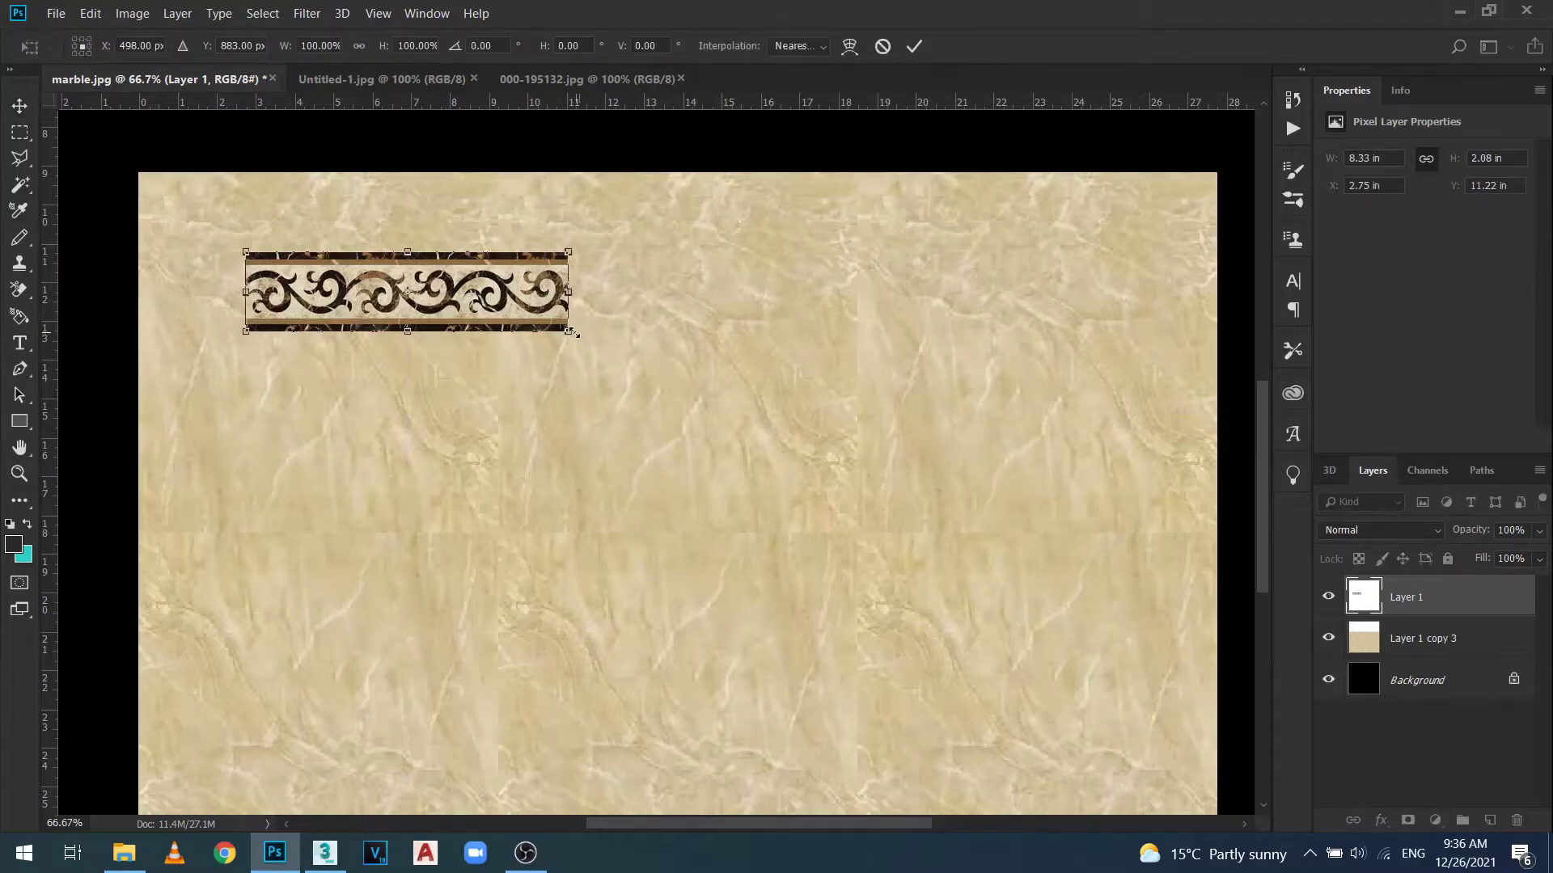
drag(569, 332, 515, 307)
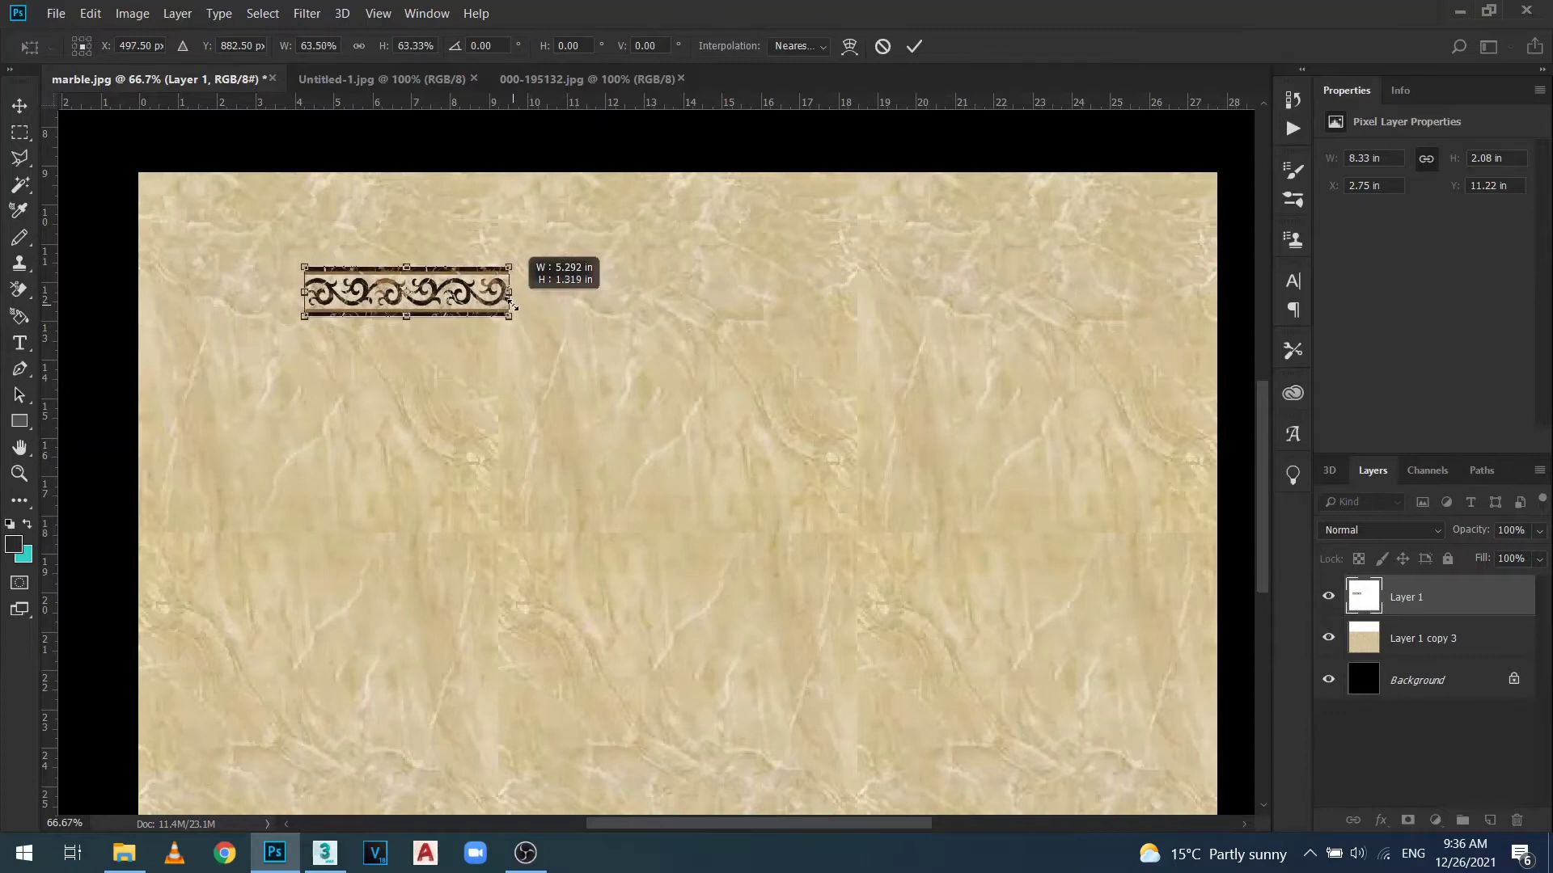
drag(511, 306, 513, 307)
key(ctrl+minus)
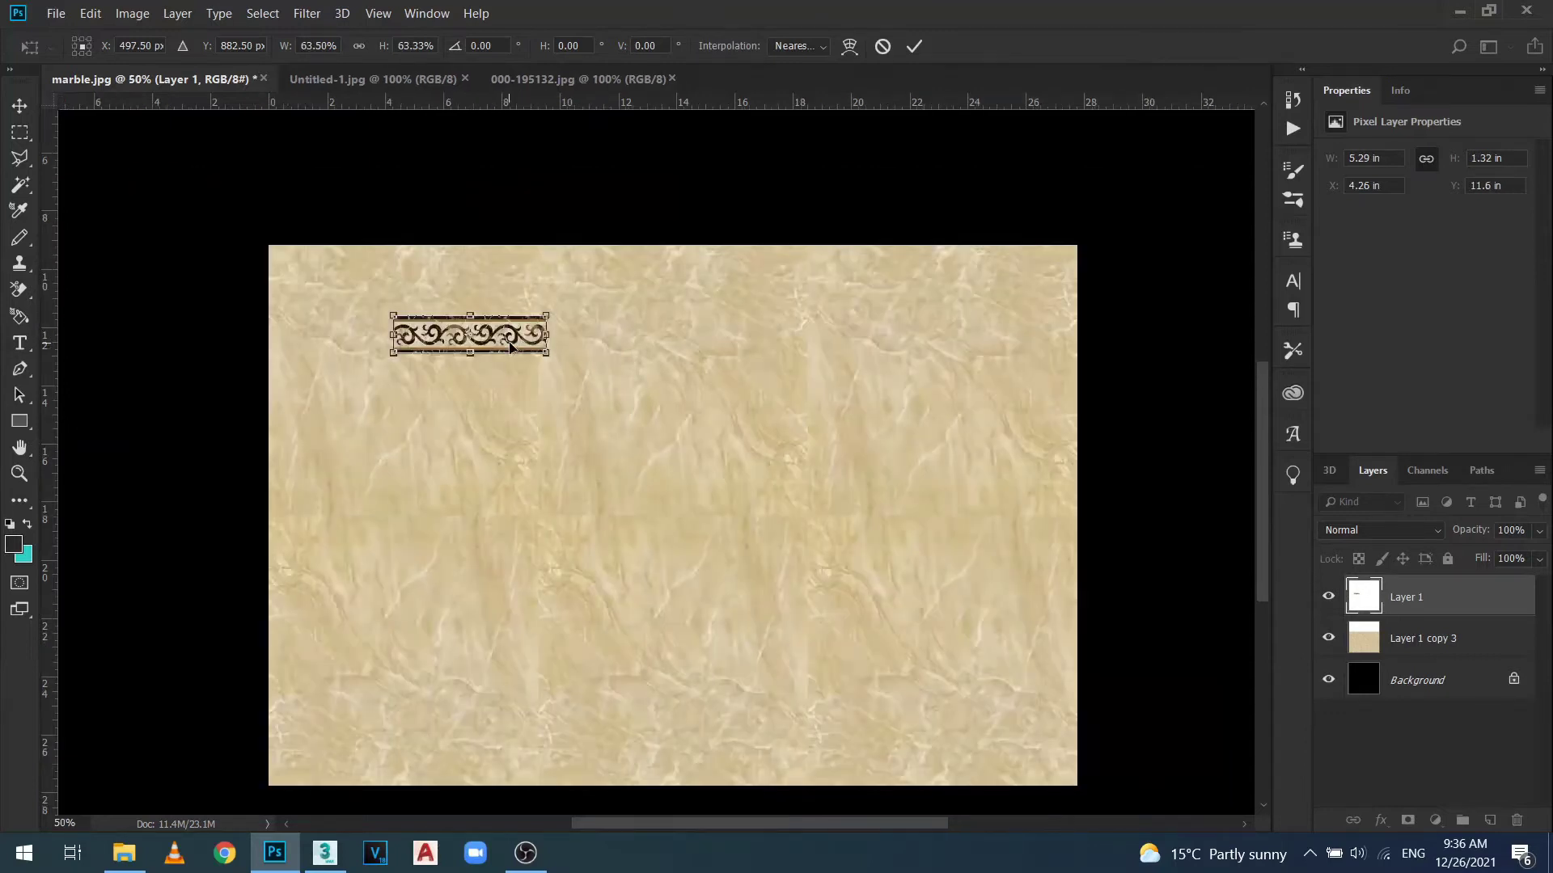
key(Return)
drag(511, 332, 447, 316)
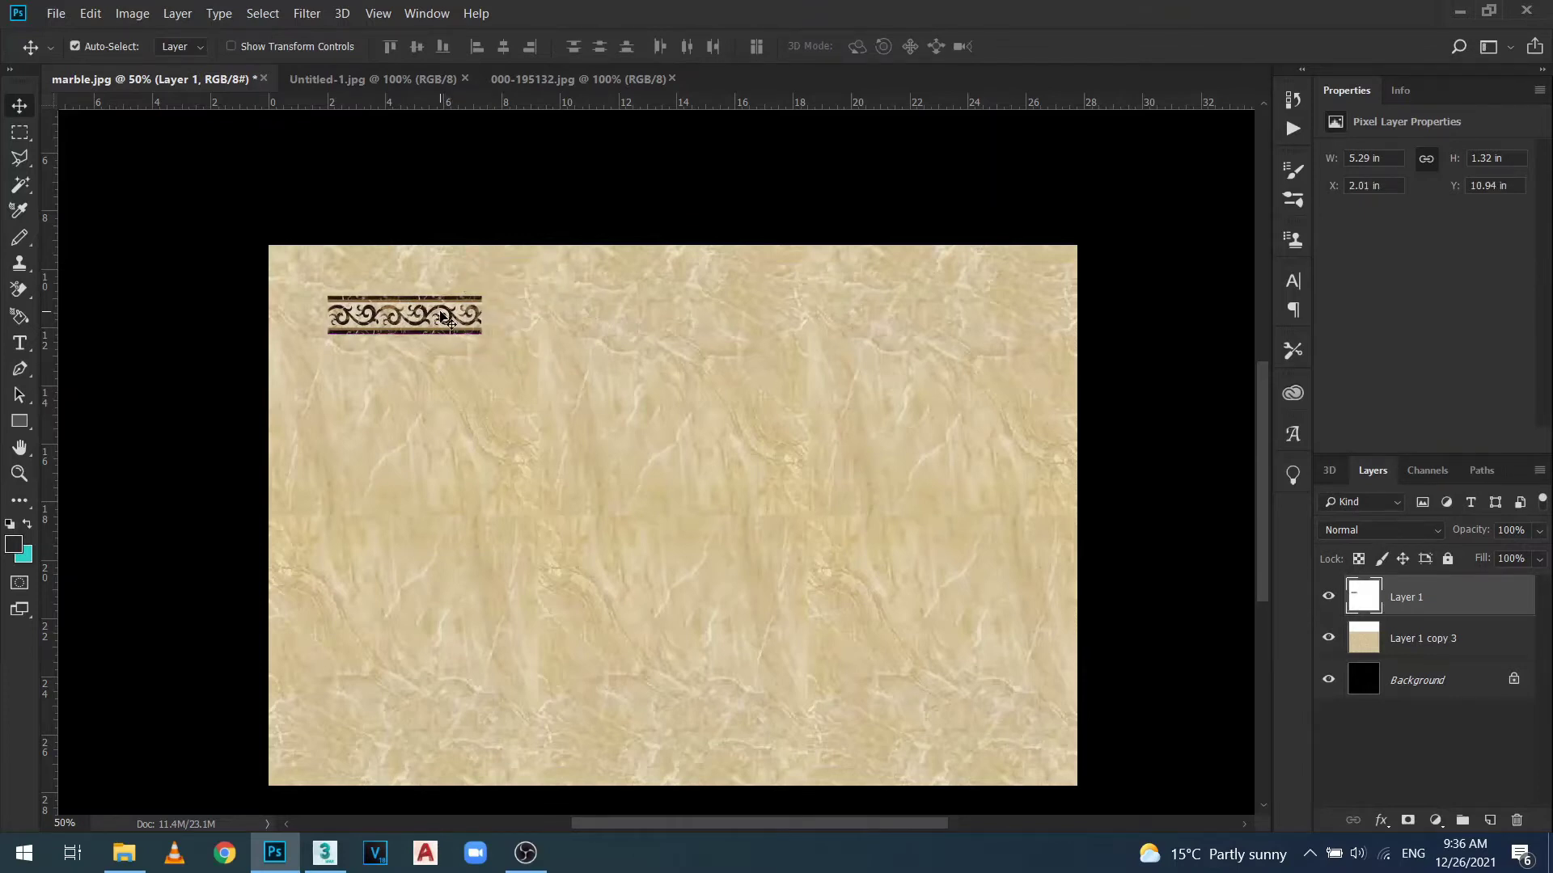
Duplicate the border strip four times end to end to form a row reaching the marble's right edge.
drag(432, 316, 1007, 318)
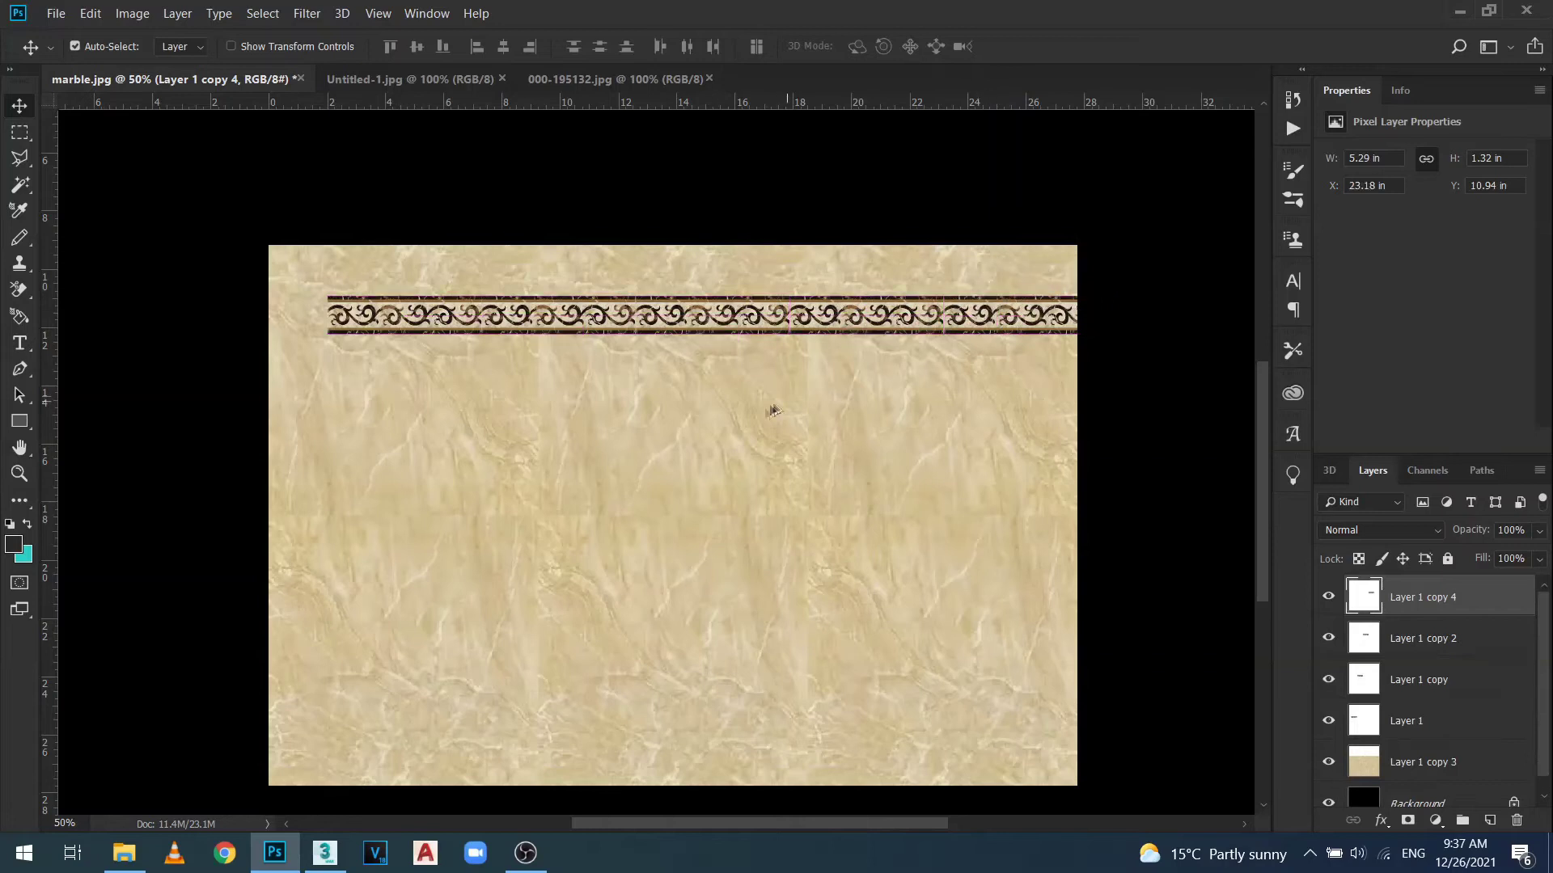
key(ctrl+j)
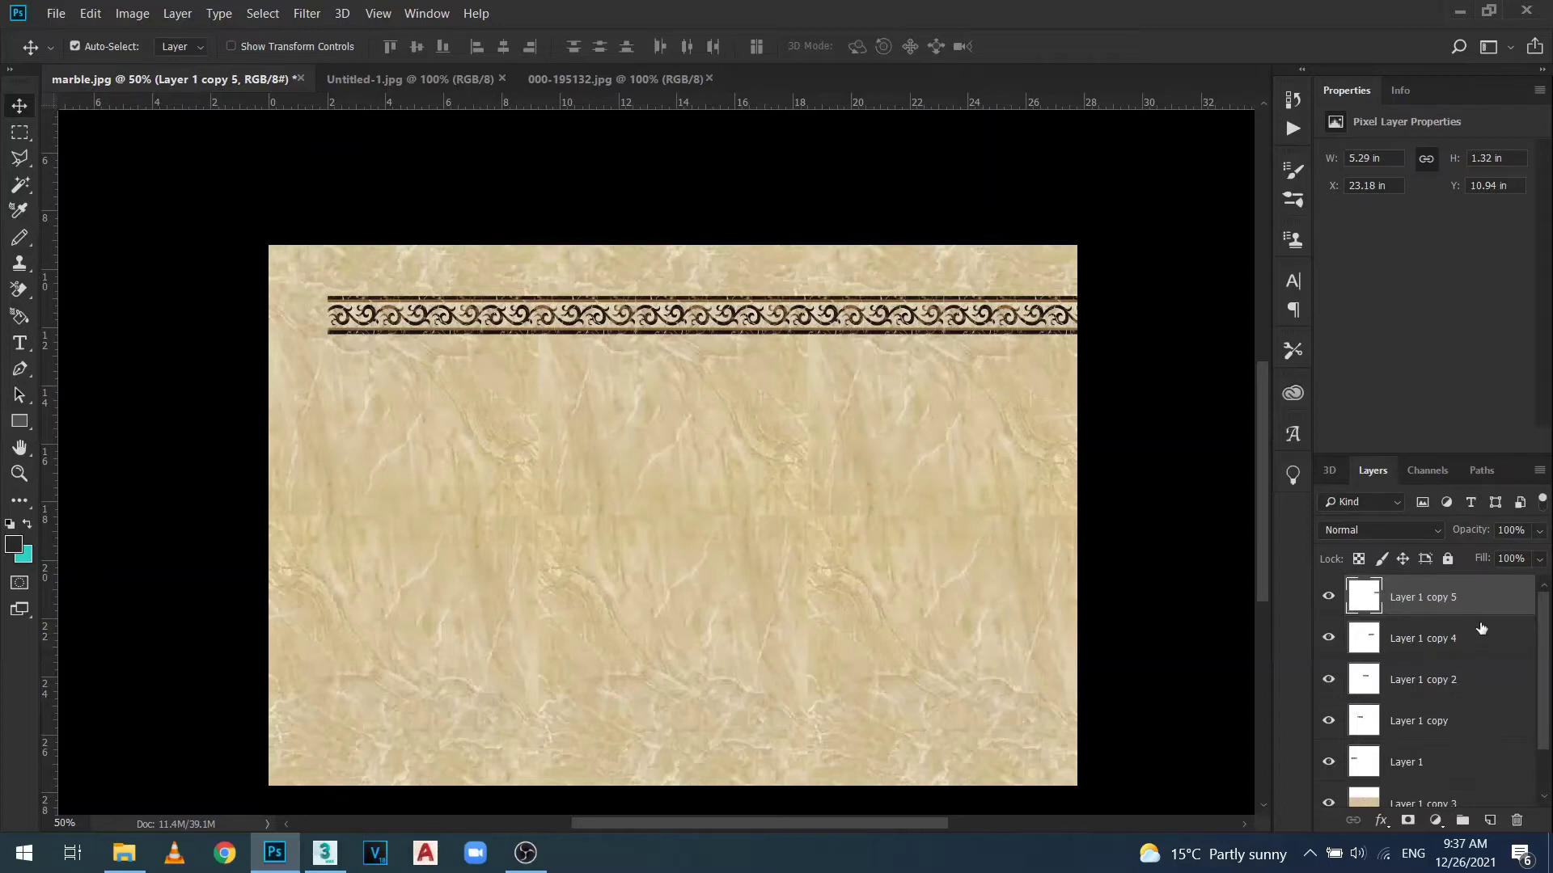
Select all five border strip layers and shift the row left so it starts at about X 1.63 in.
ctrl+click(1481, 632)
ctrl+click(1480, 688)
ctrl+click(1477, 722)
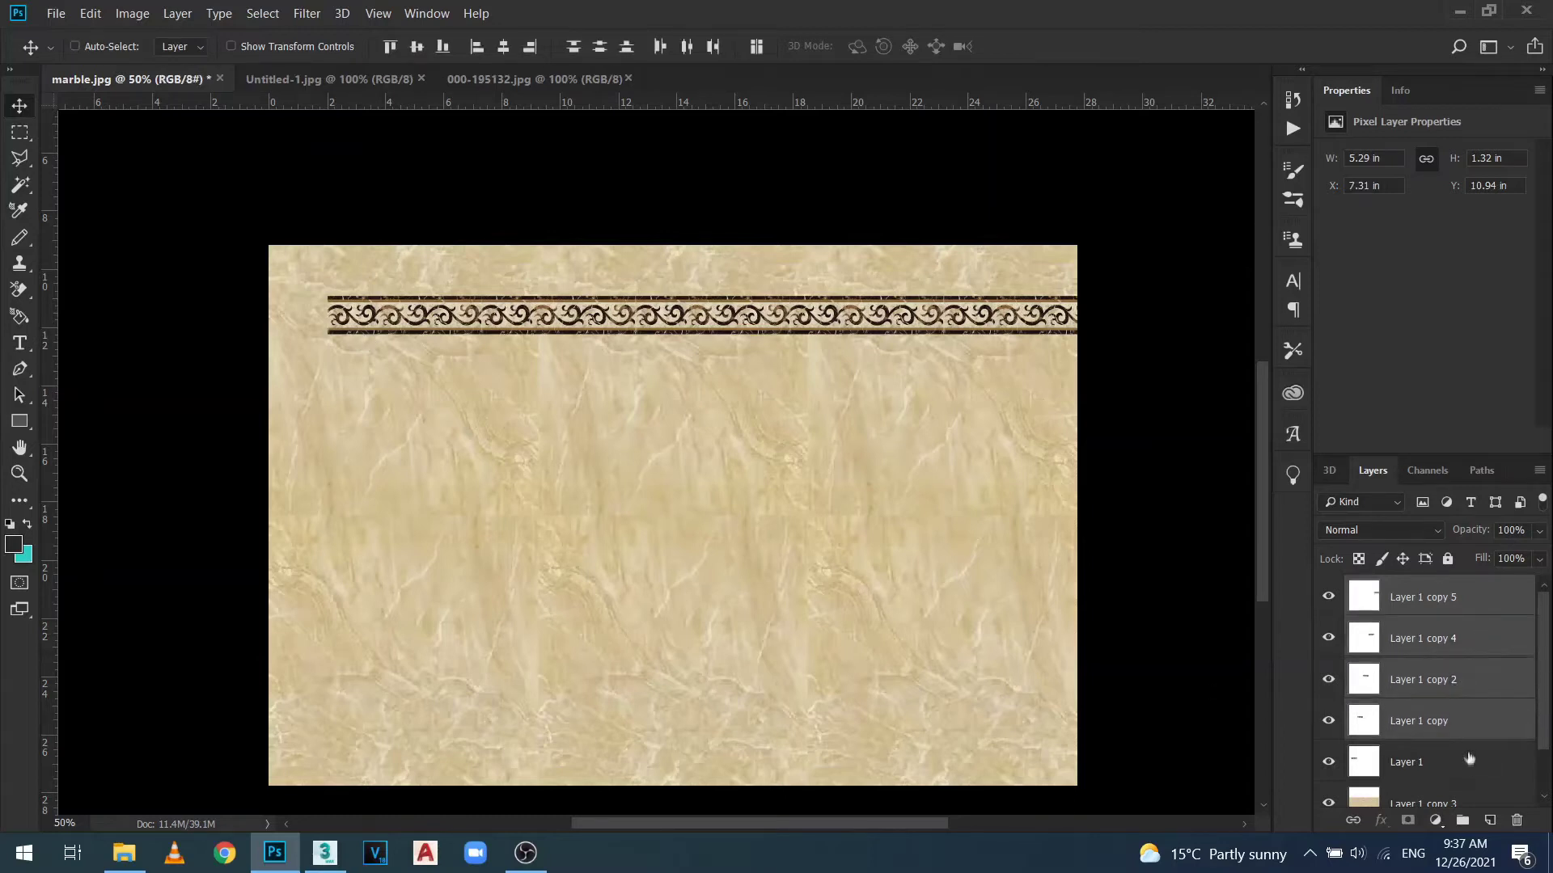
ctrl+click(1469, 764)
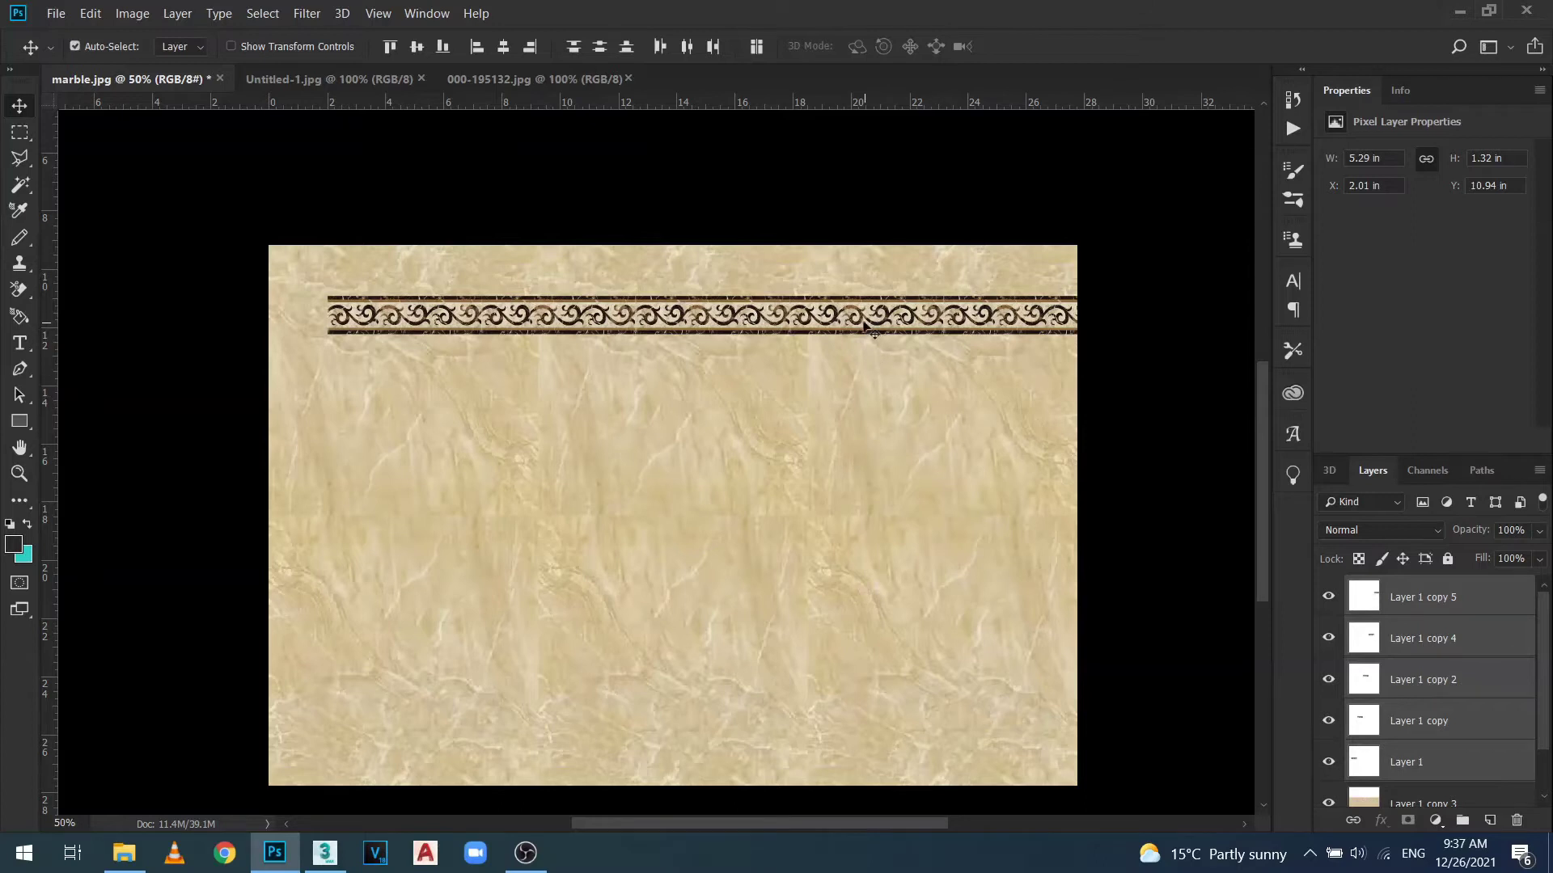
drag(868, 328, 833, 322)
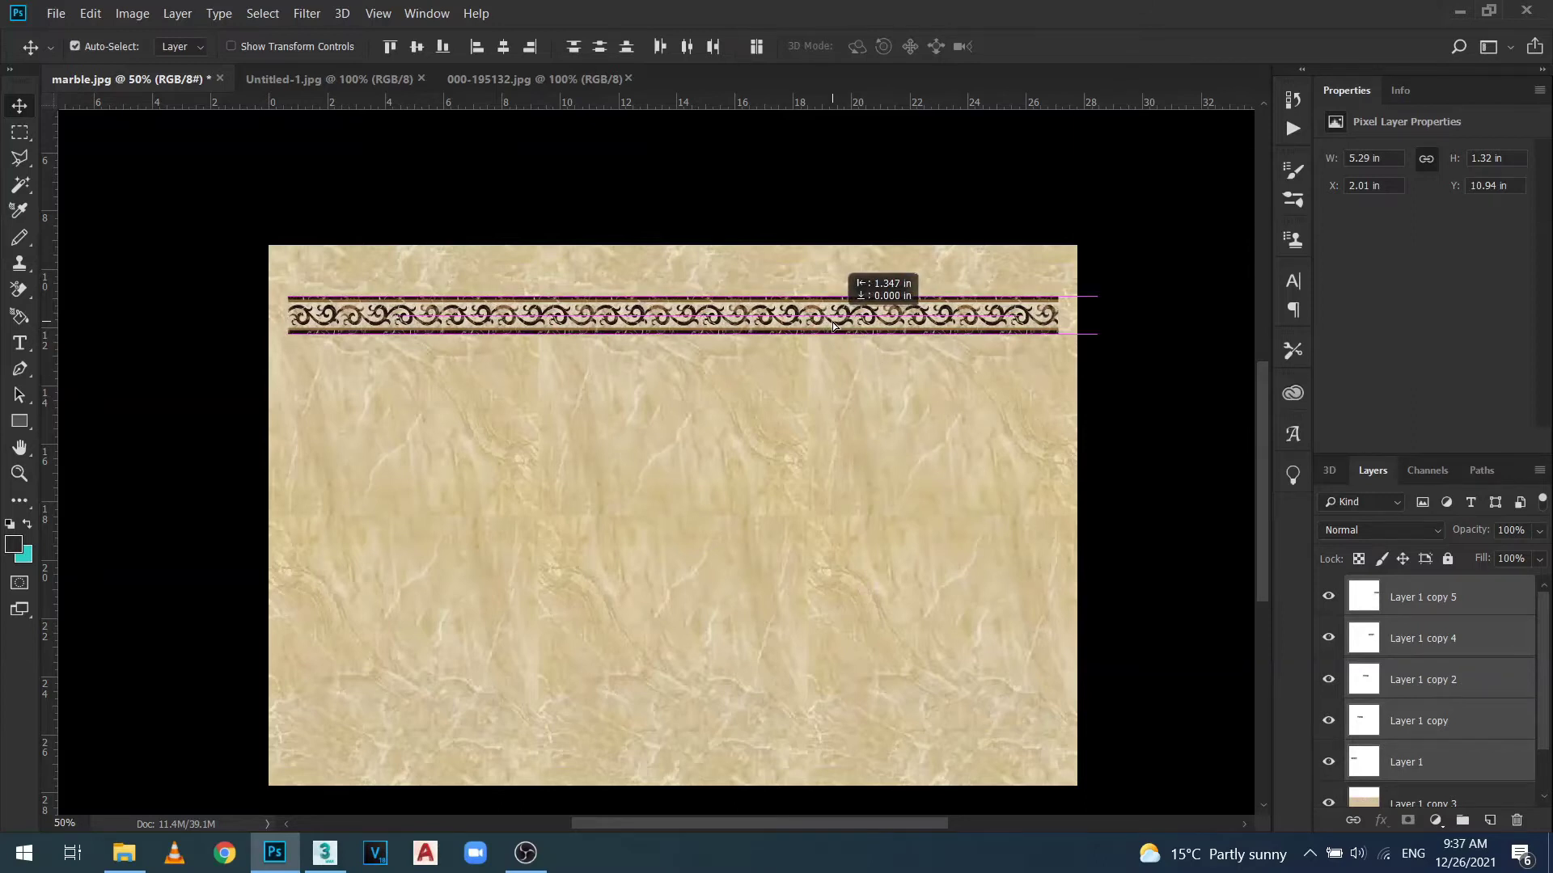
drag(832, 327, 861, 326)
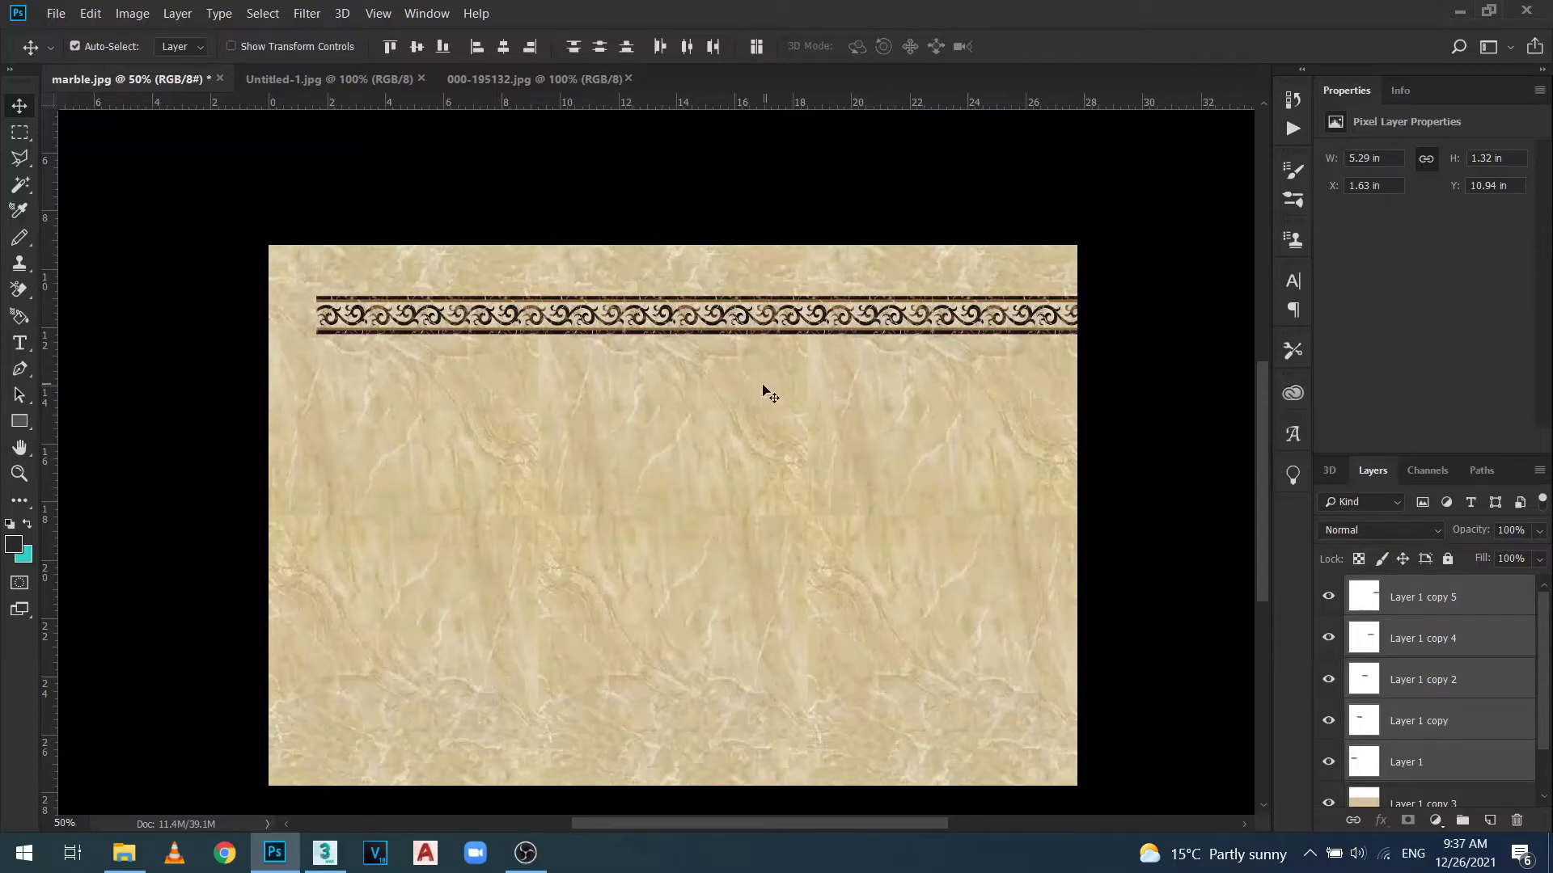
Link the five border strip layers and duplicate the row further down the floor at about Y 16 in.
click(1353, 821)
drag(718, 318, 718, 464)
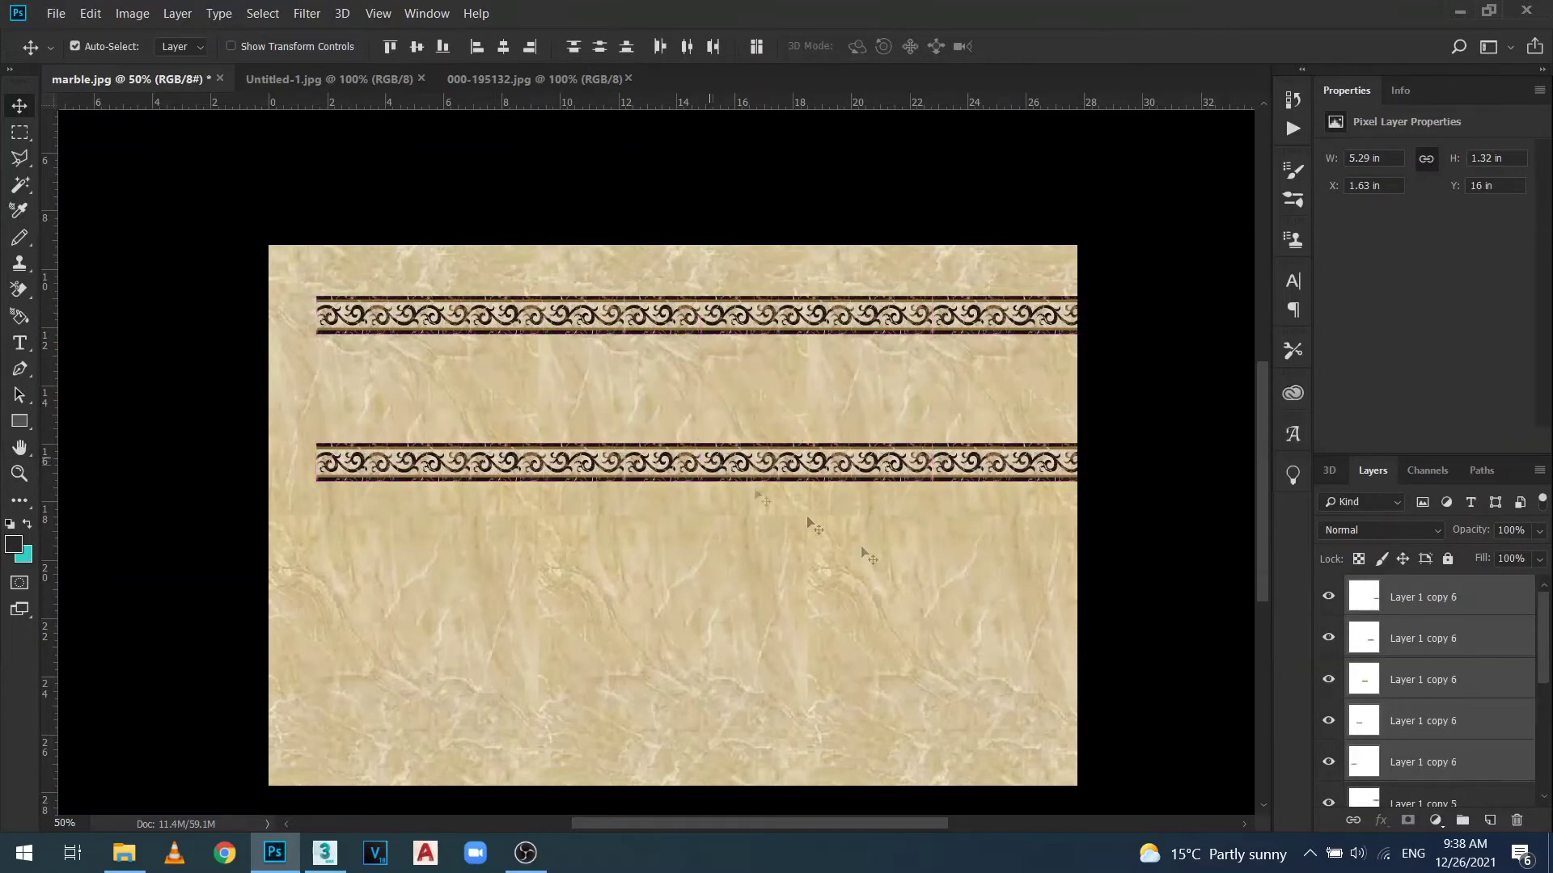
Unlink the five border strip layers that make up the upper horizontal row.
drag(1542, 671, 1542, 801)
click(1448, 706)
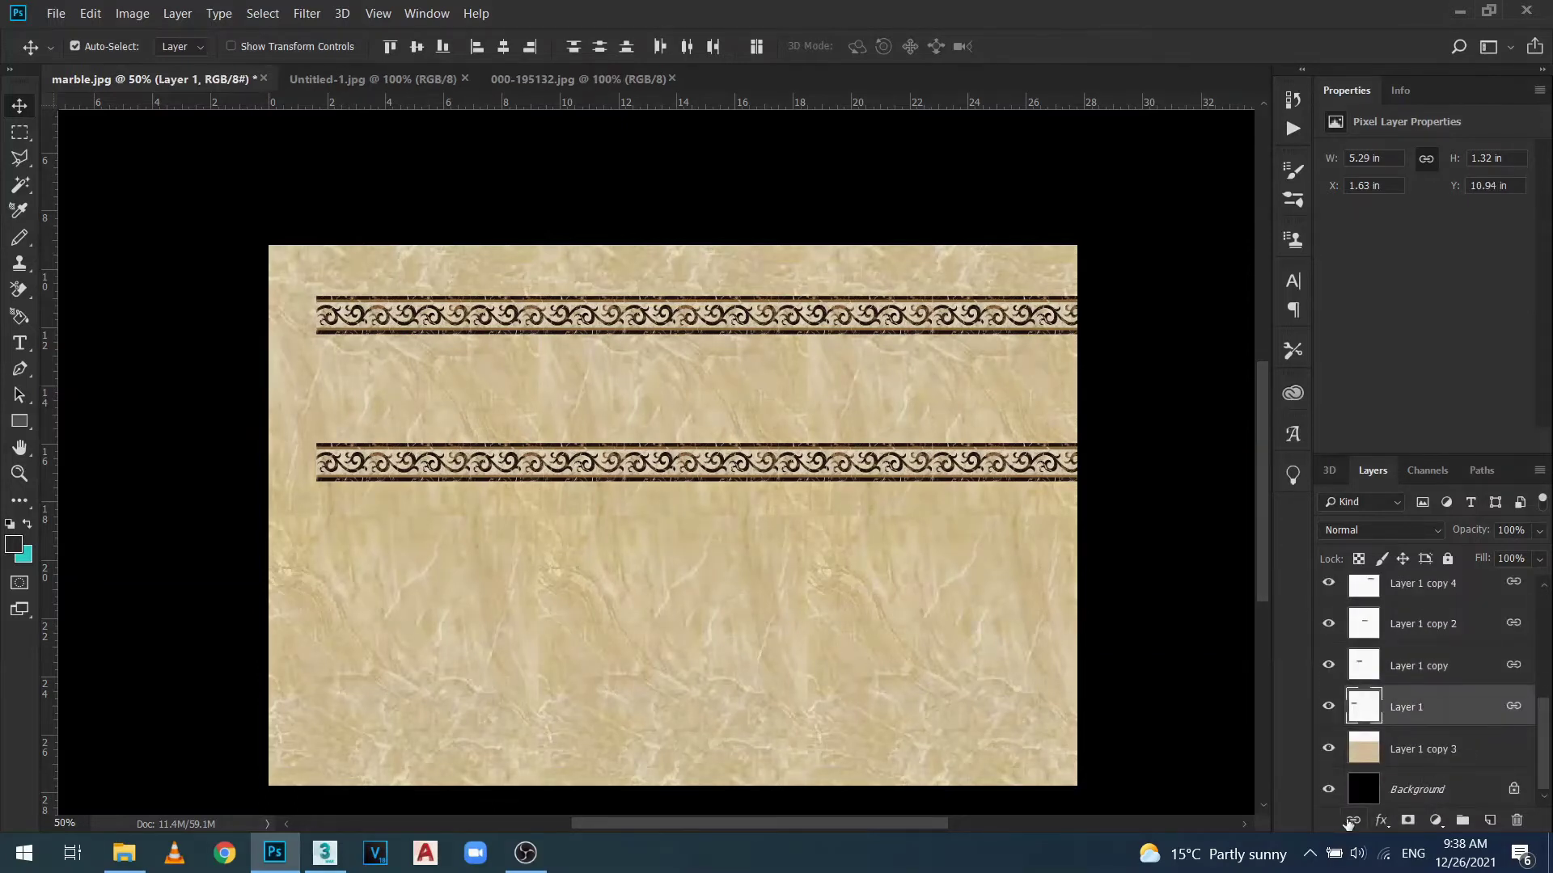
click(1472, 669)
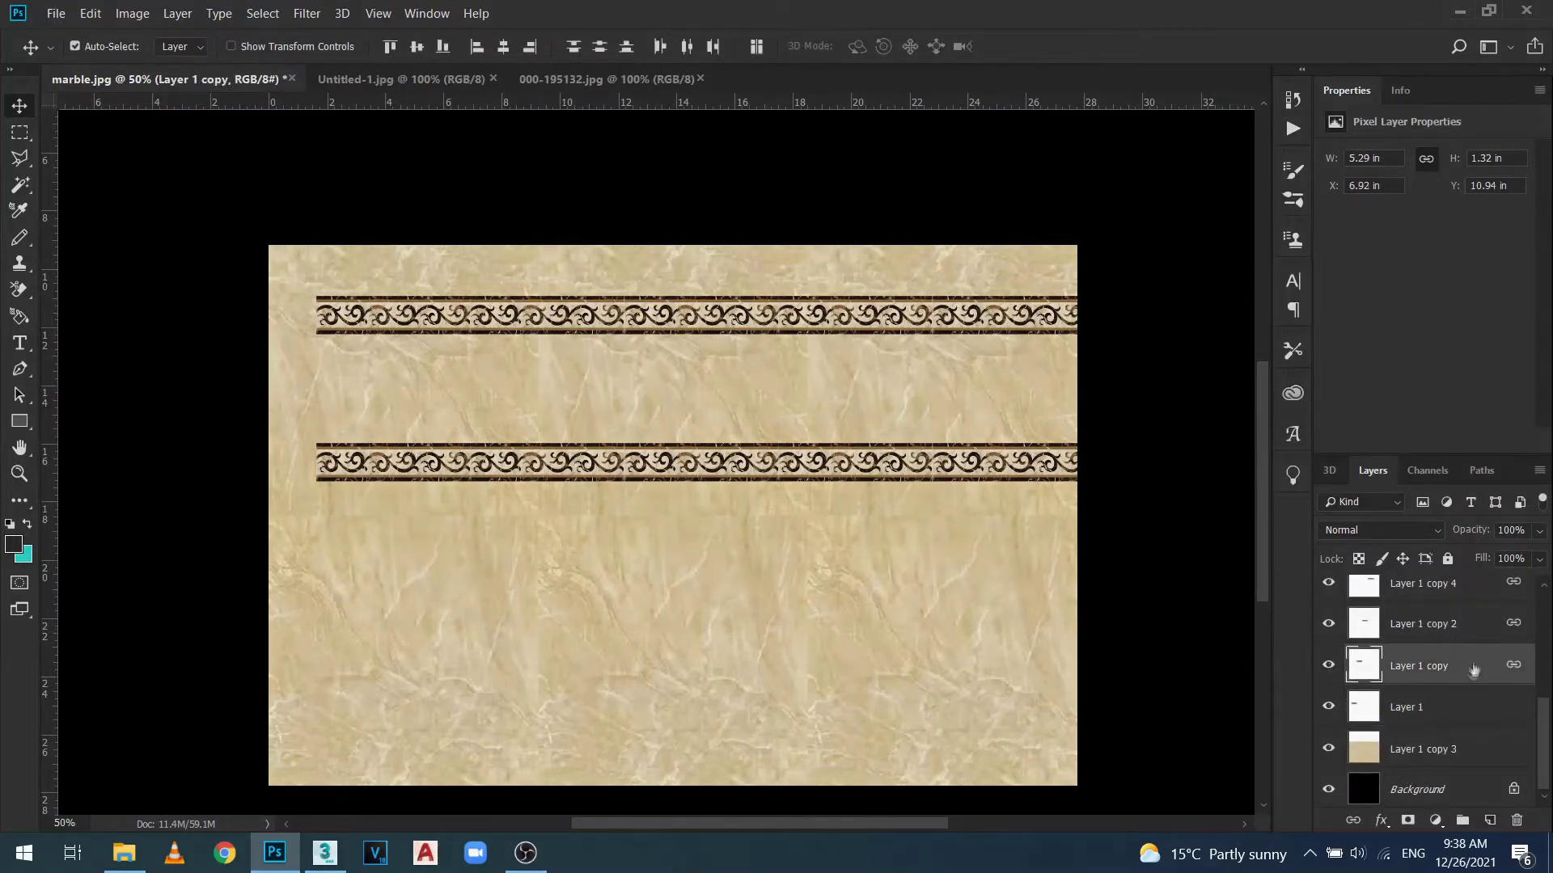
click(1353, 821)
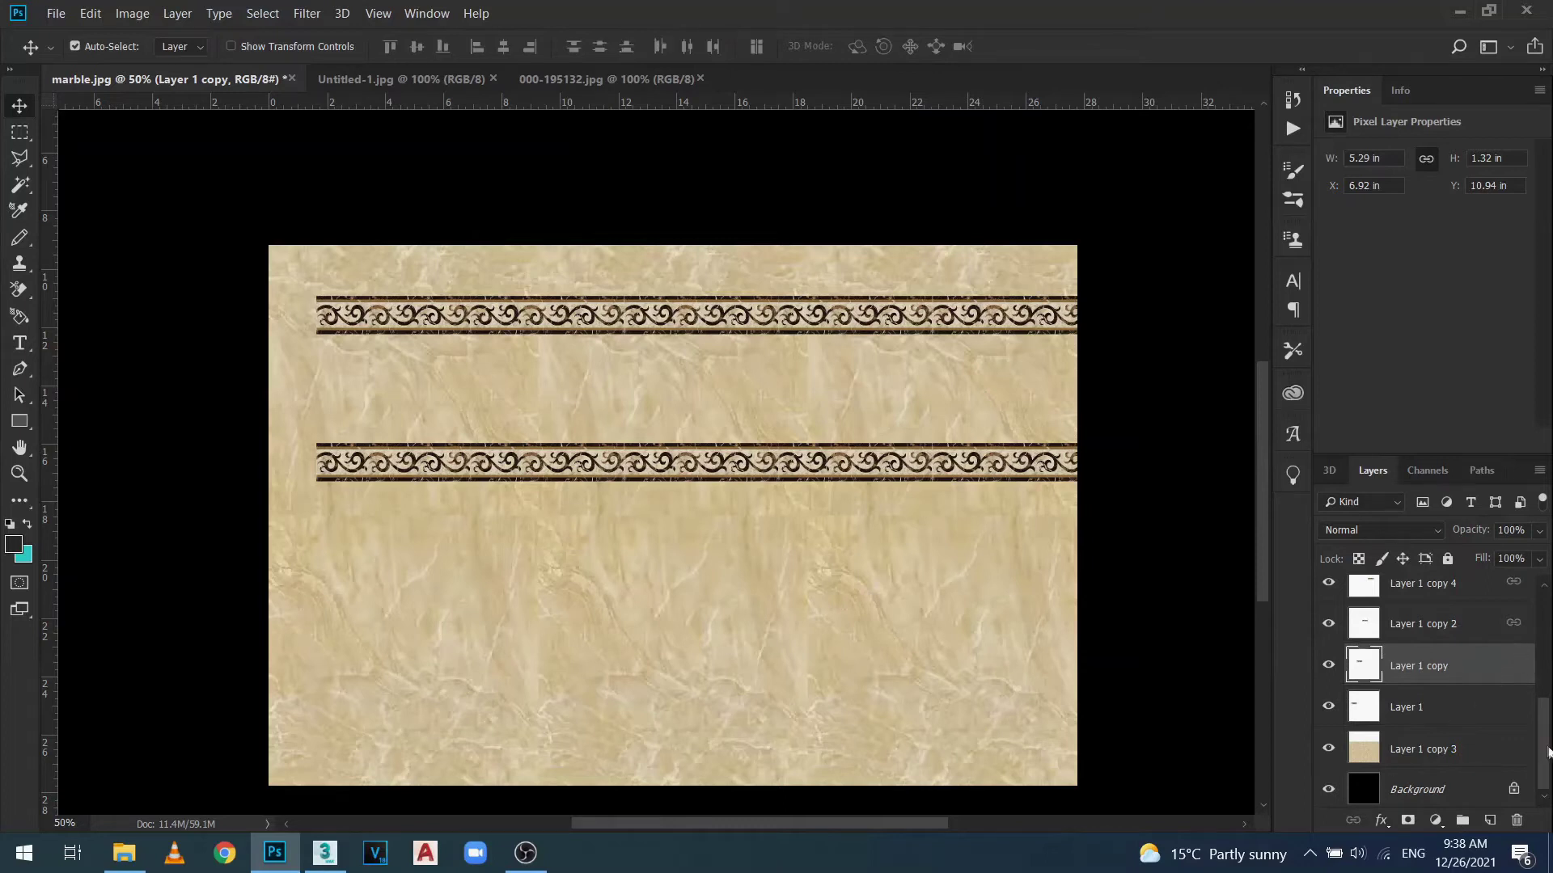
scroll(1549, 752, up, 3)
ctrl+click(1500, 723)
ctrl+click(1496, 683)
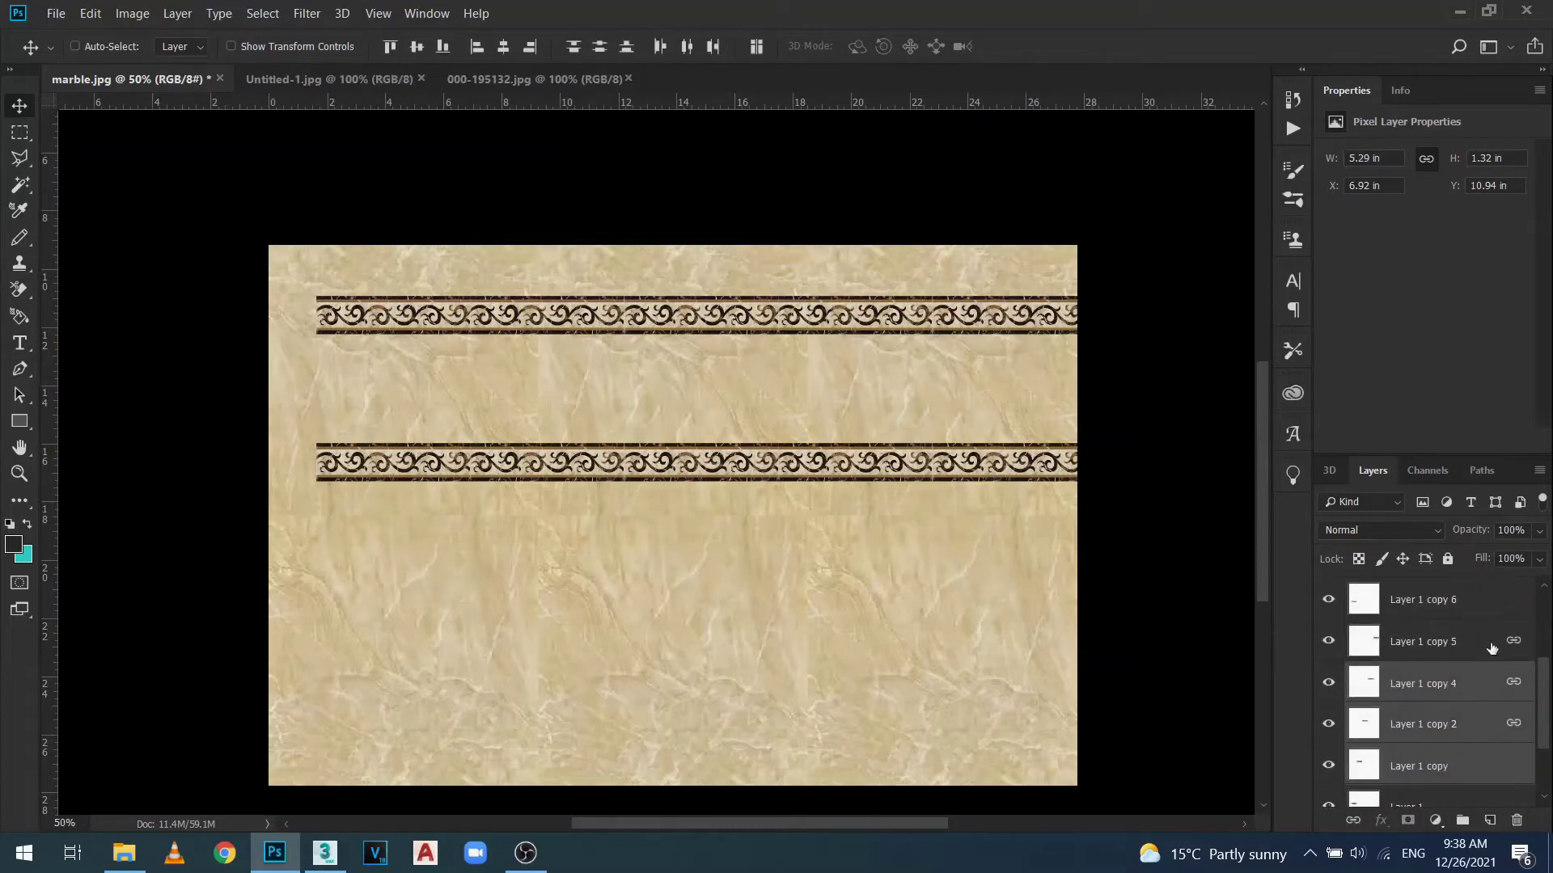
ctrl+click(1492, 648)
ctrl+click(1475, 765)
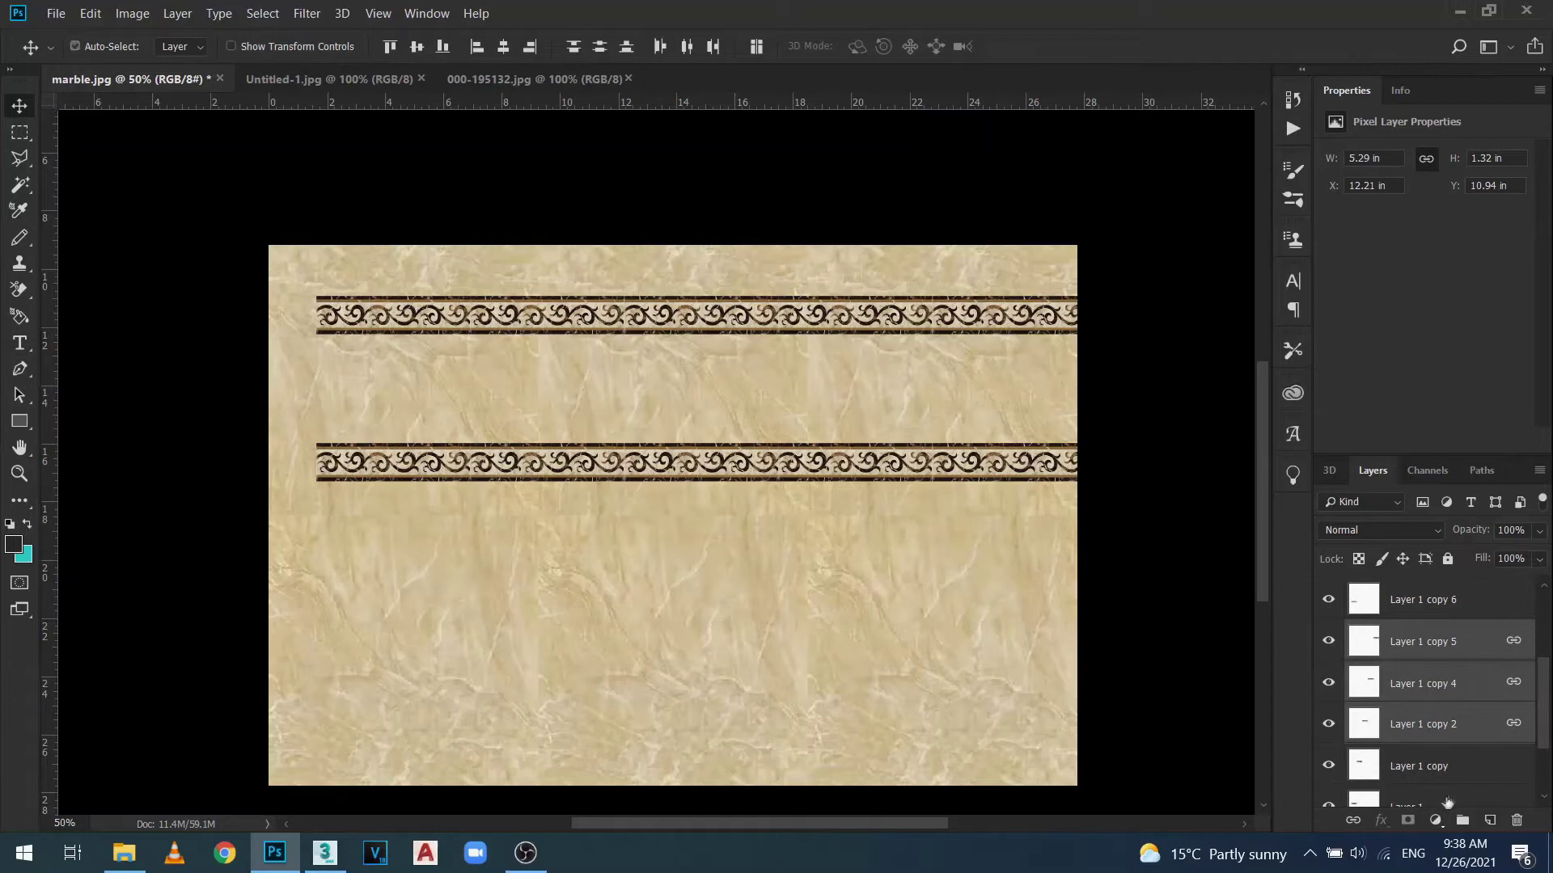
scroll(1548, 673, up, 1)
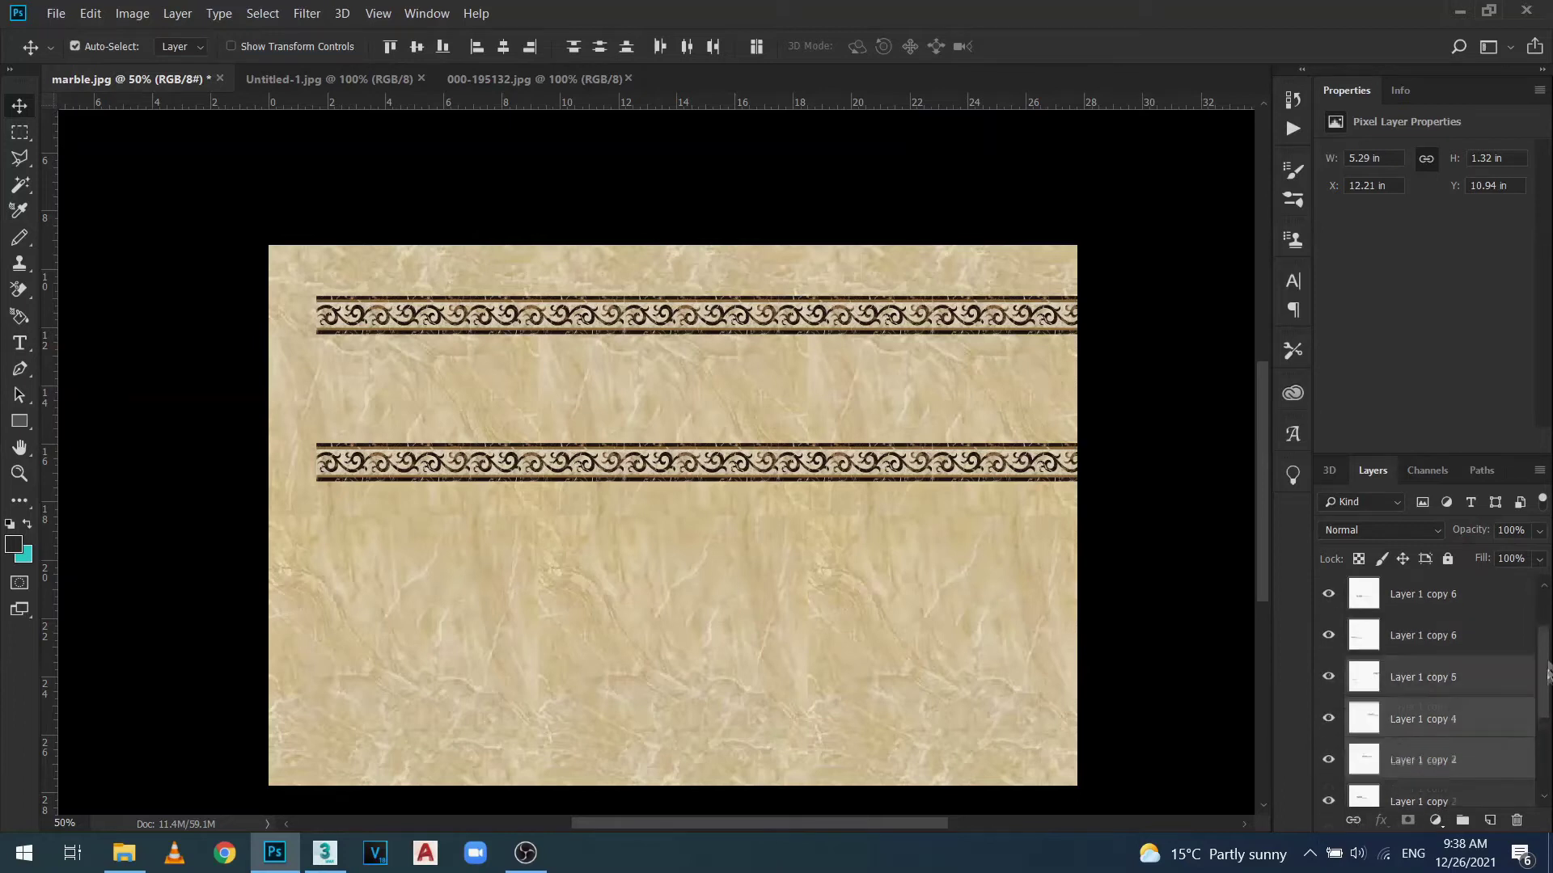
Rotate the lower row's five border strip layers by -90° and move them to X 1.63 in, forming a corner with the upper row's left end.
scroll(1548, 674, up, 2)
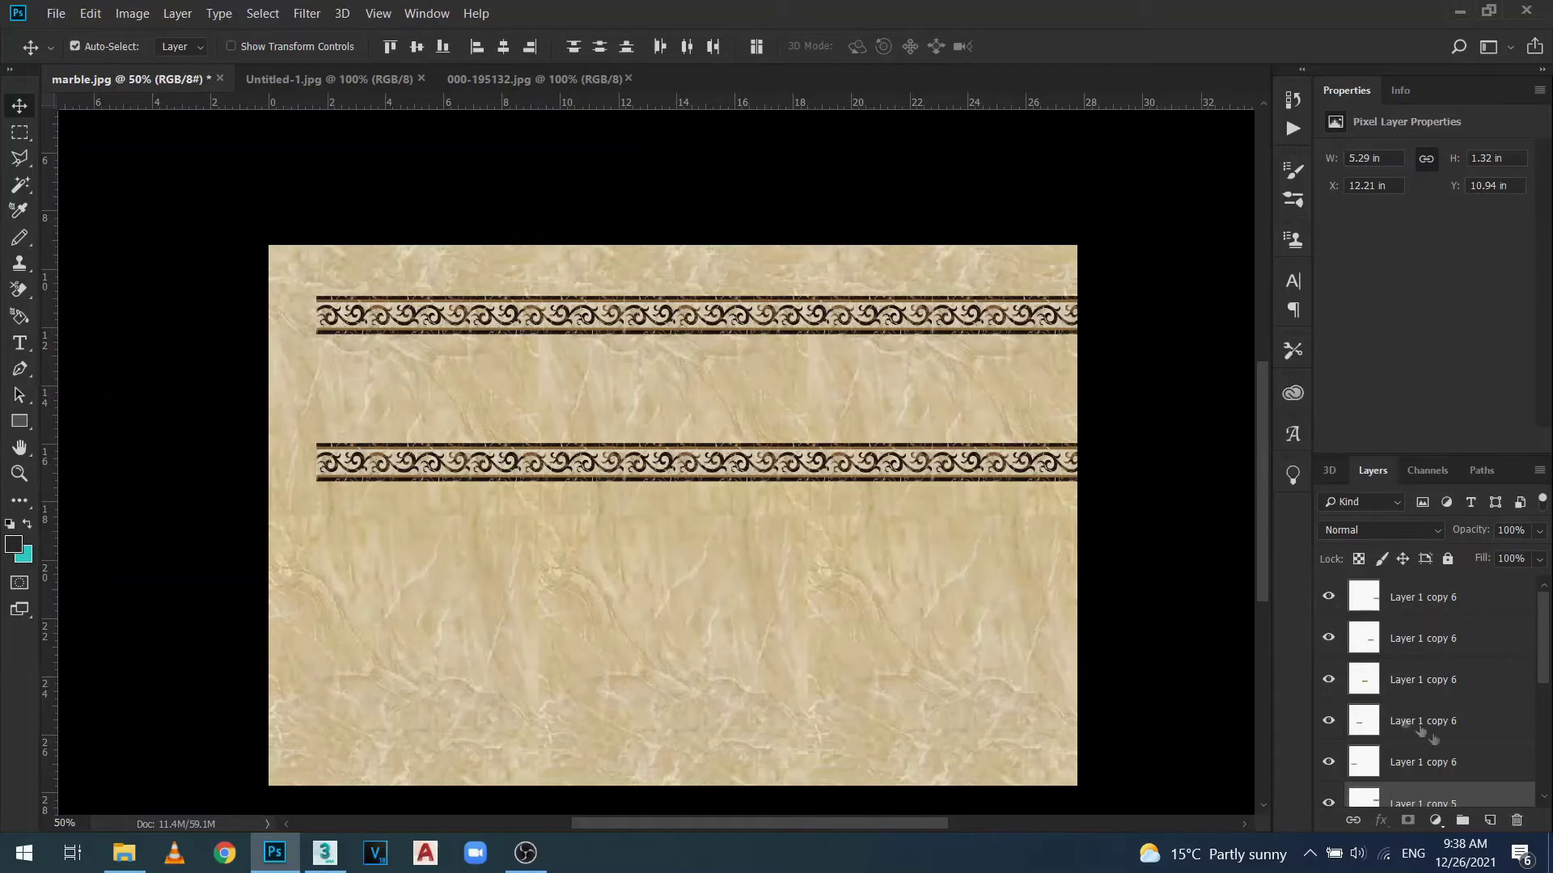
click(1327, 763)
click(1327, 763)
click(1468, 752)
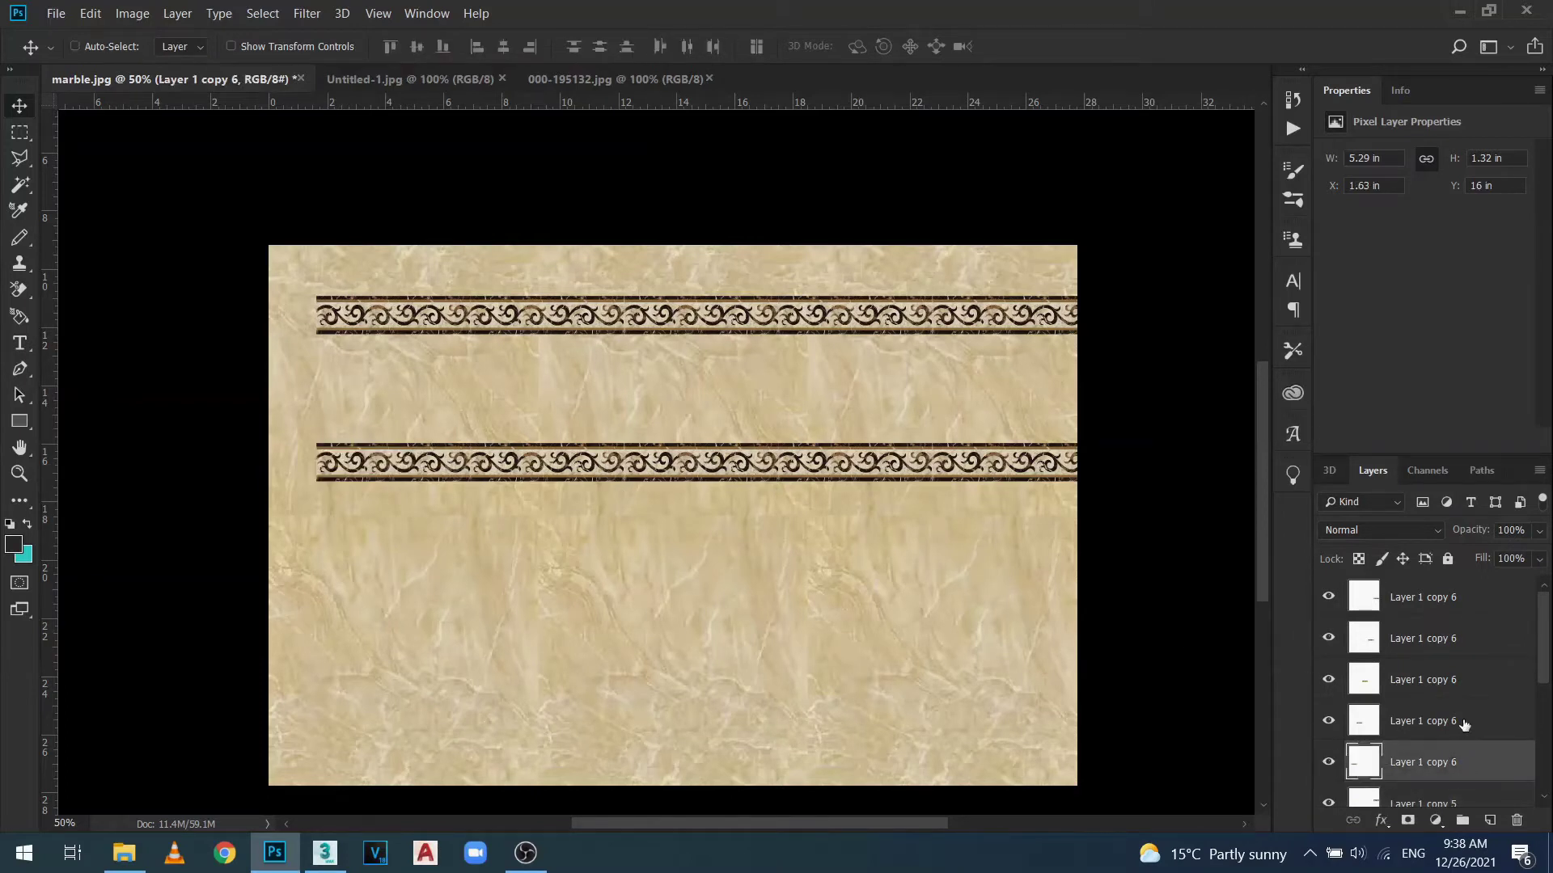
ctrl+click(1465, 721)
ctrl+click(1462, 679)
ctrl+click(1462, 638)
ctrl+click(1459, 597)
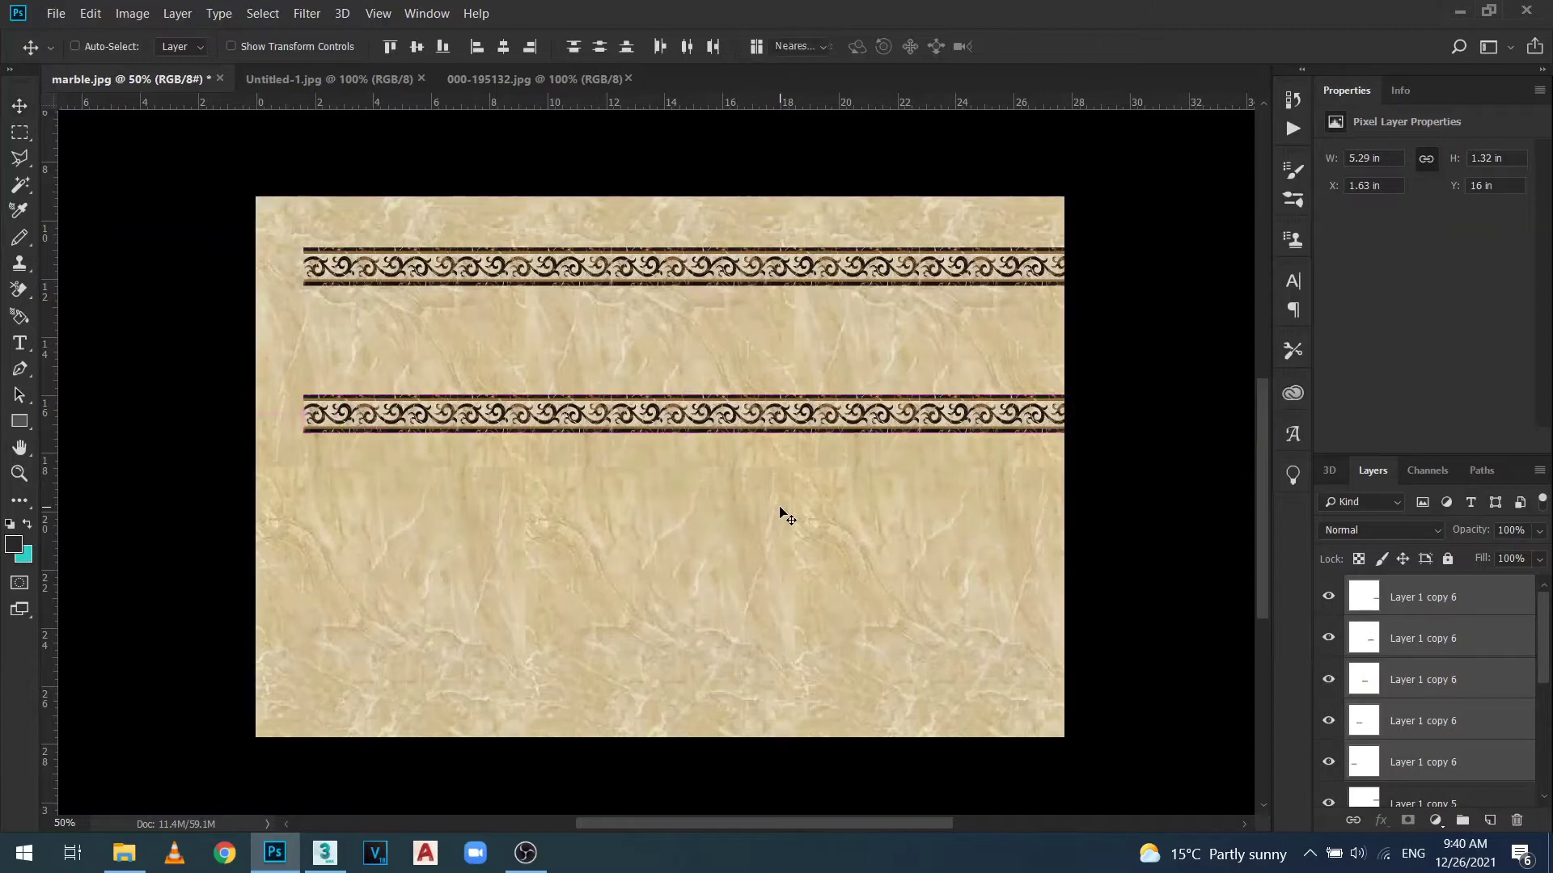
key(ctrl+t)
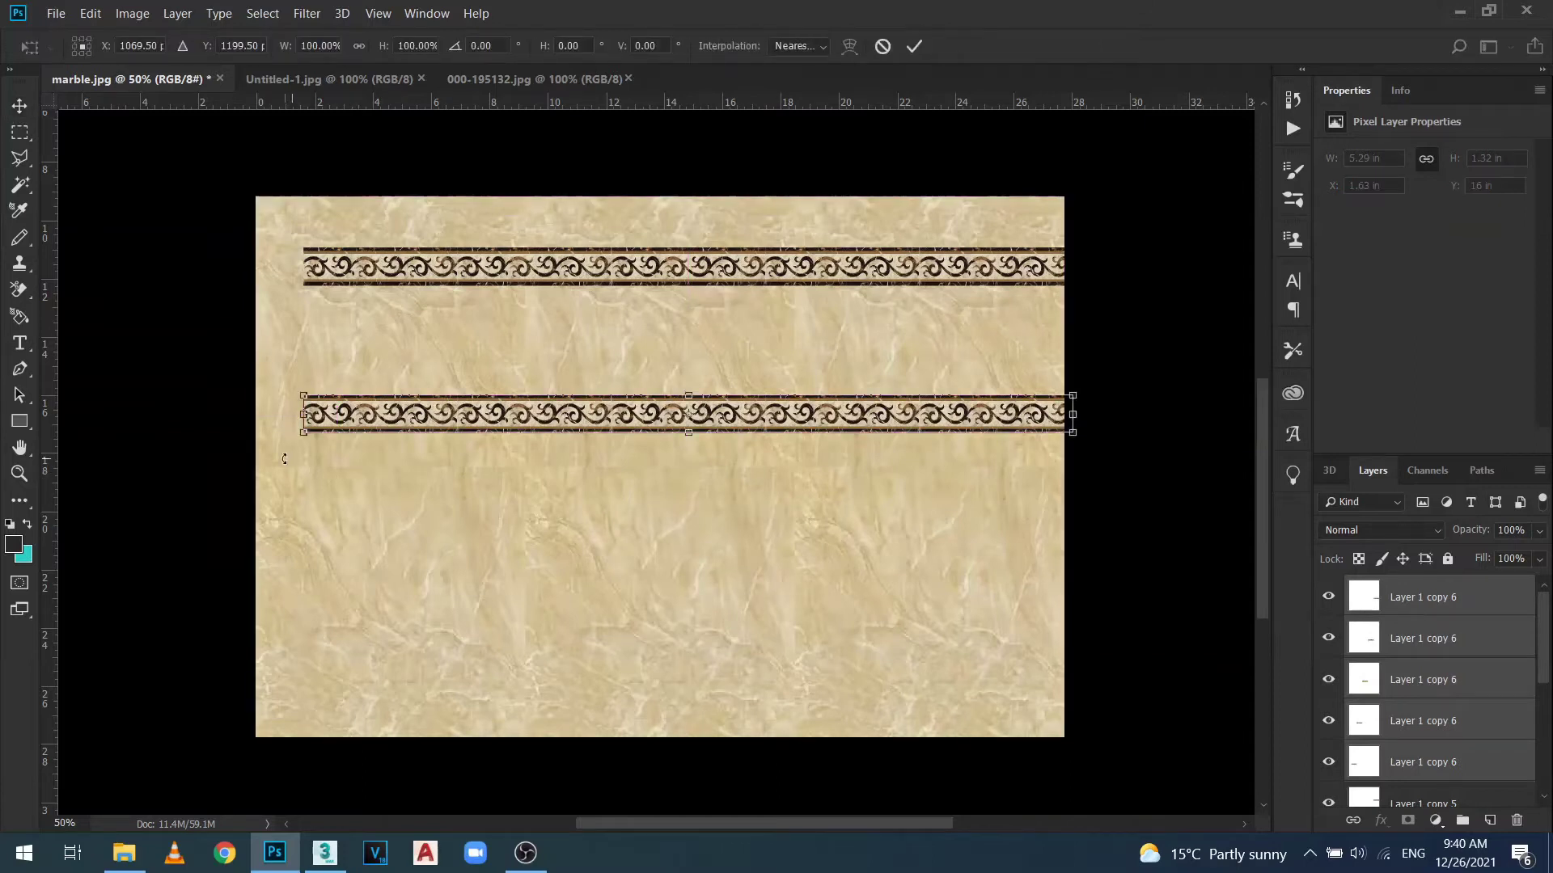
drag(287, 443, 697, 588)
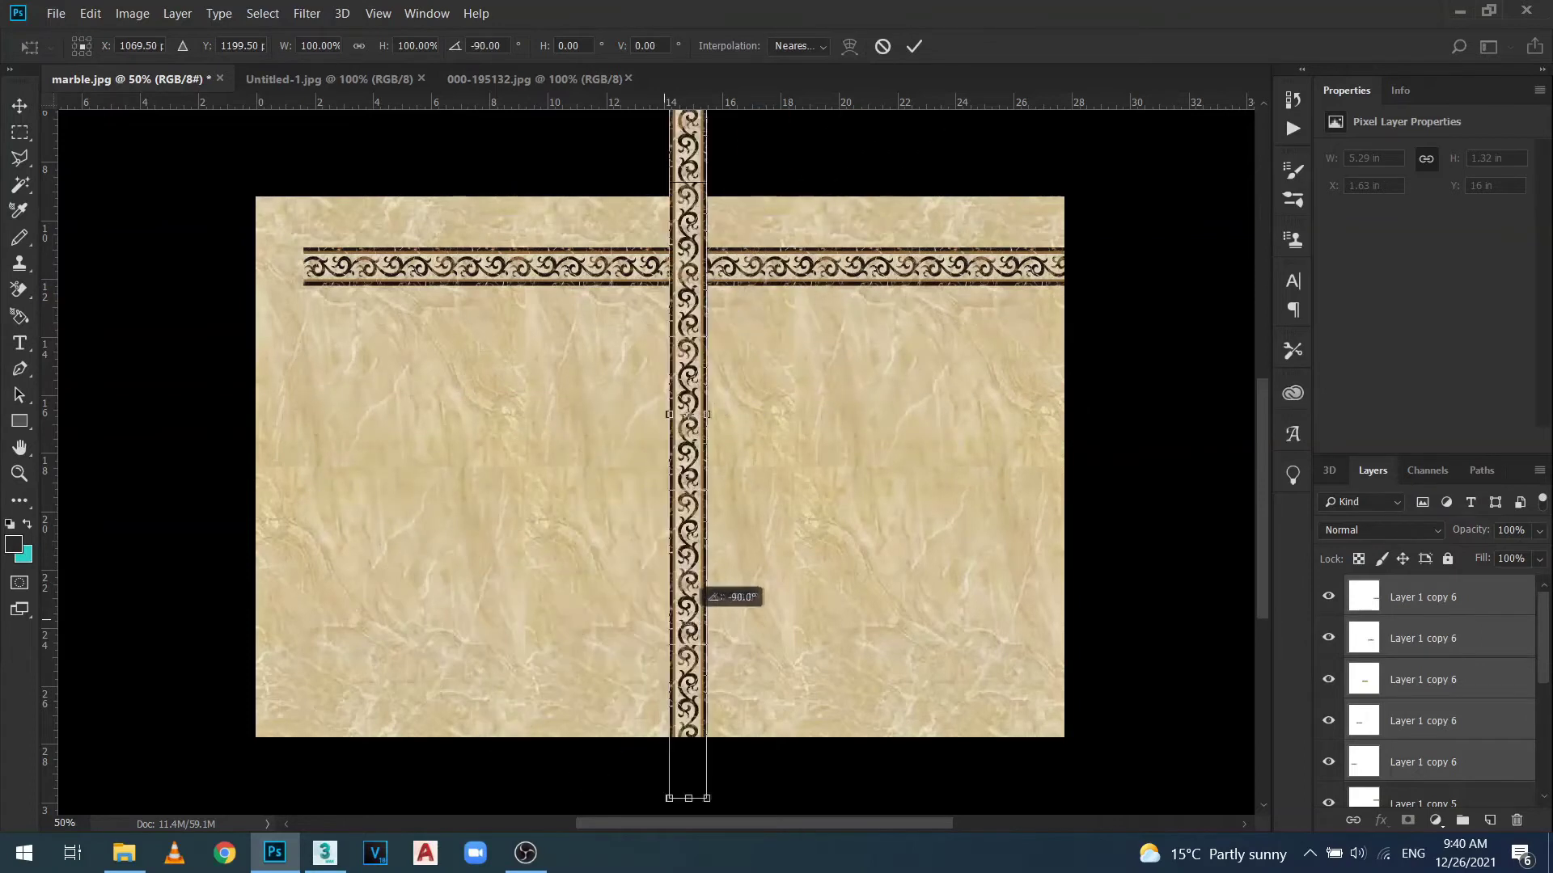
key(Return)
drag(697, 318, 323, 467)
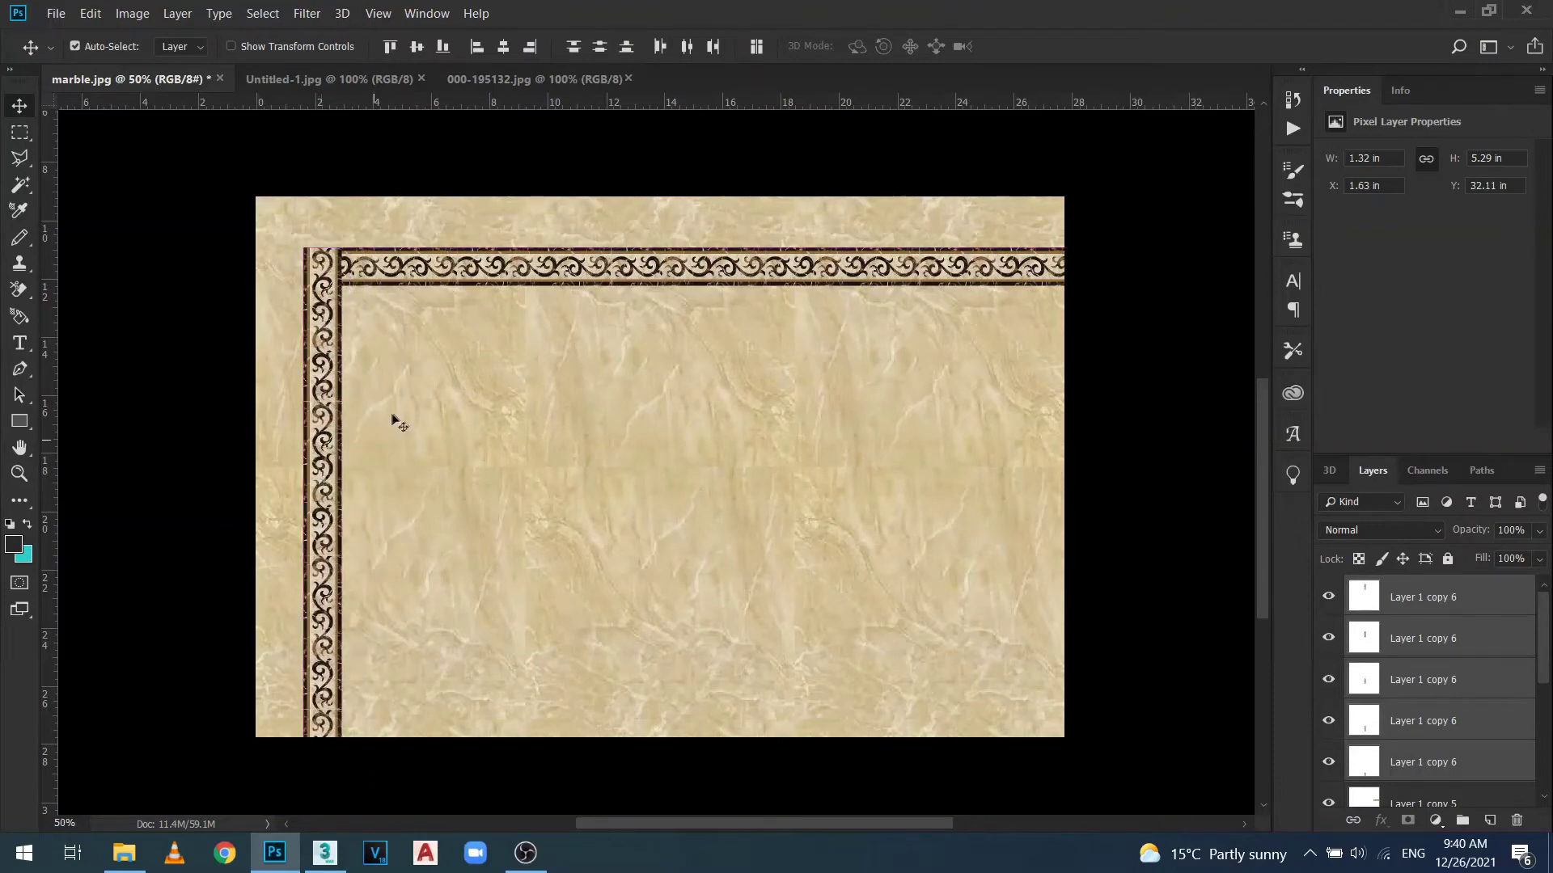
Cut a diagonal mitre at the upper-left border corner by deleting a Polygonal Lasso triangle from the vertical strip, and clear the selection.
key(ctrl+plus)
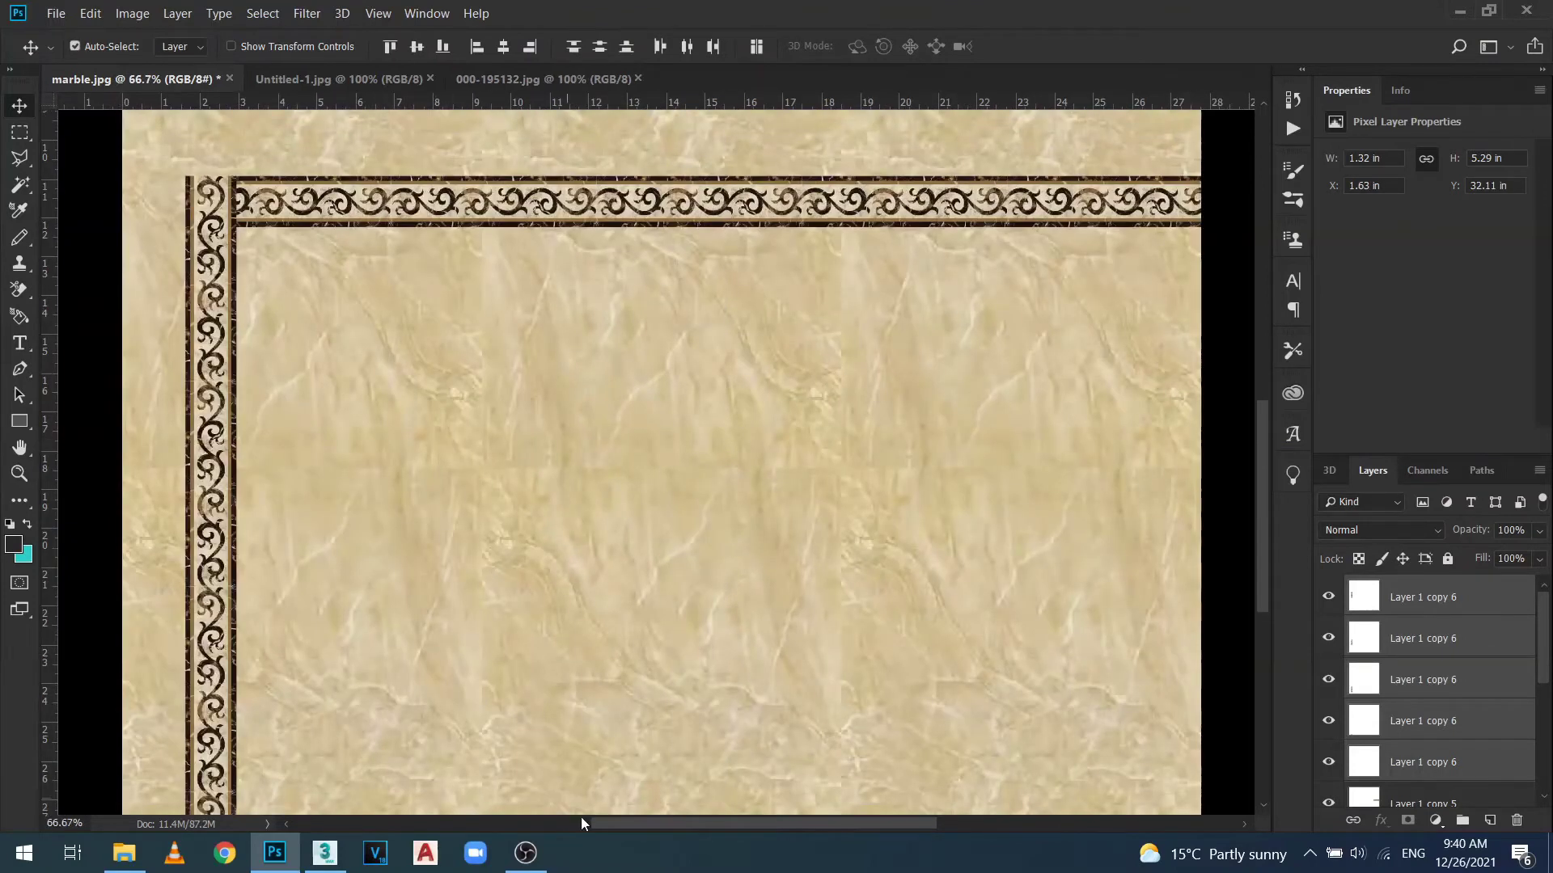
drag(615, 821, 505, 823)
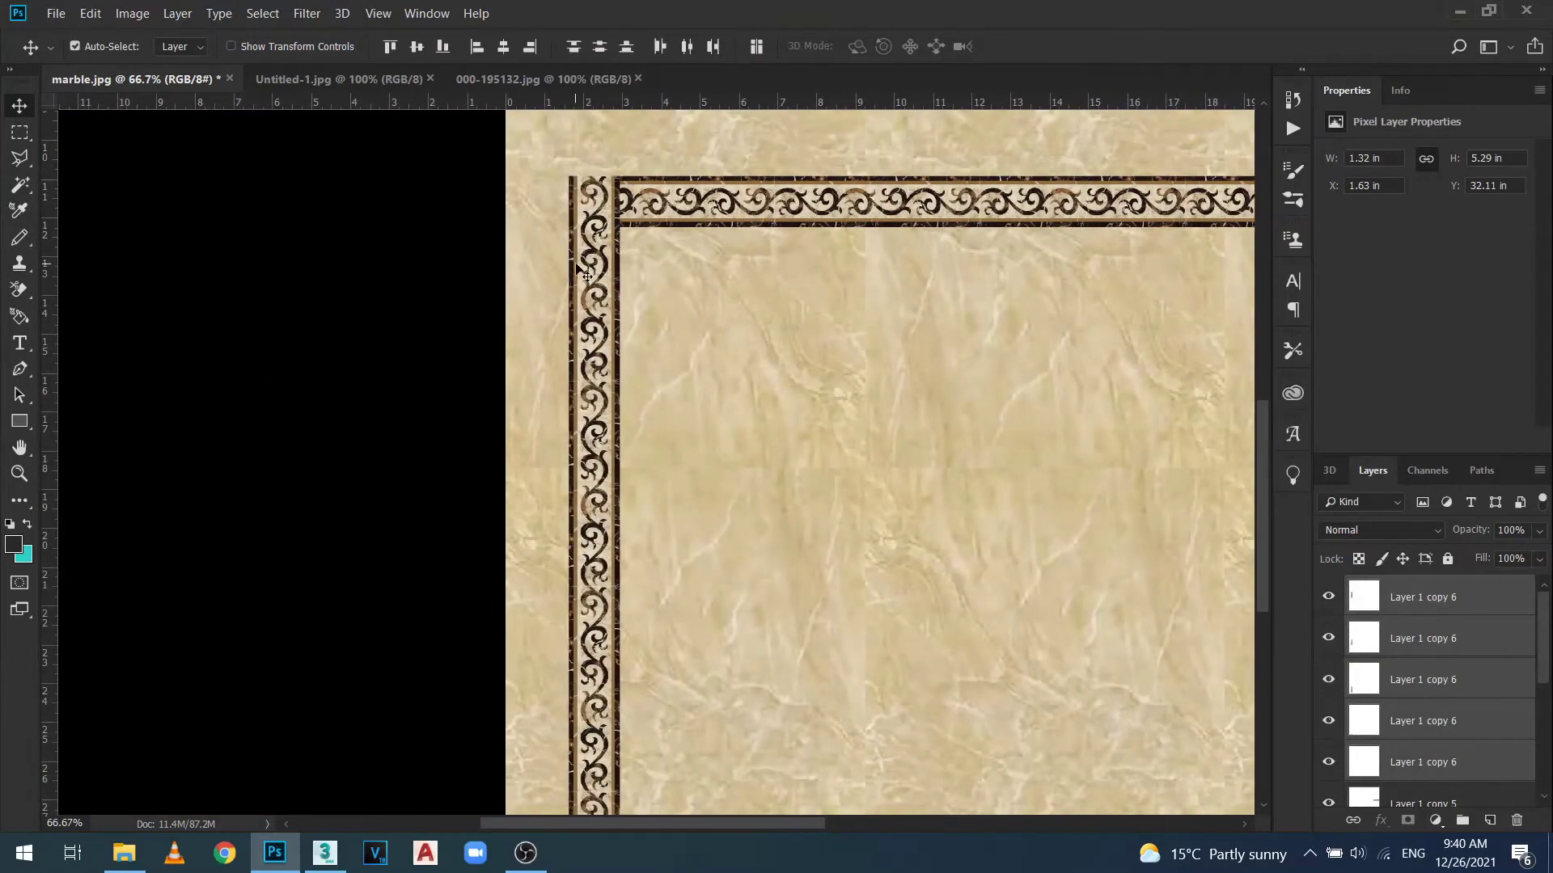
key(ctrl+plus)
scroll(809, 744, down, 3)
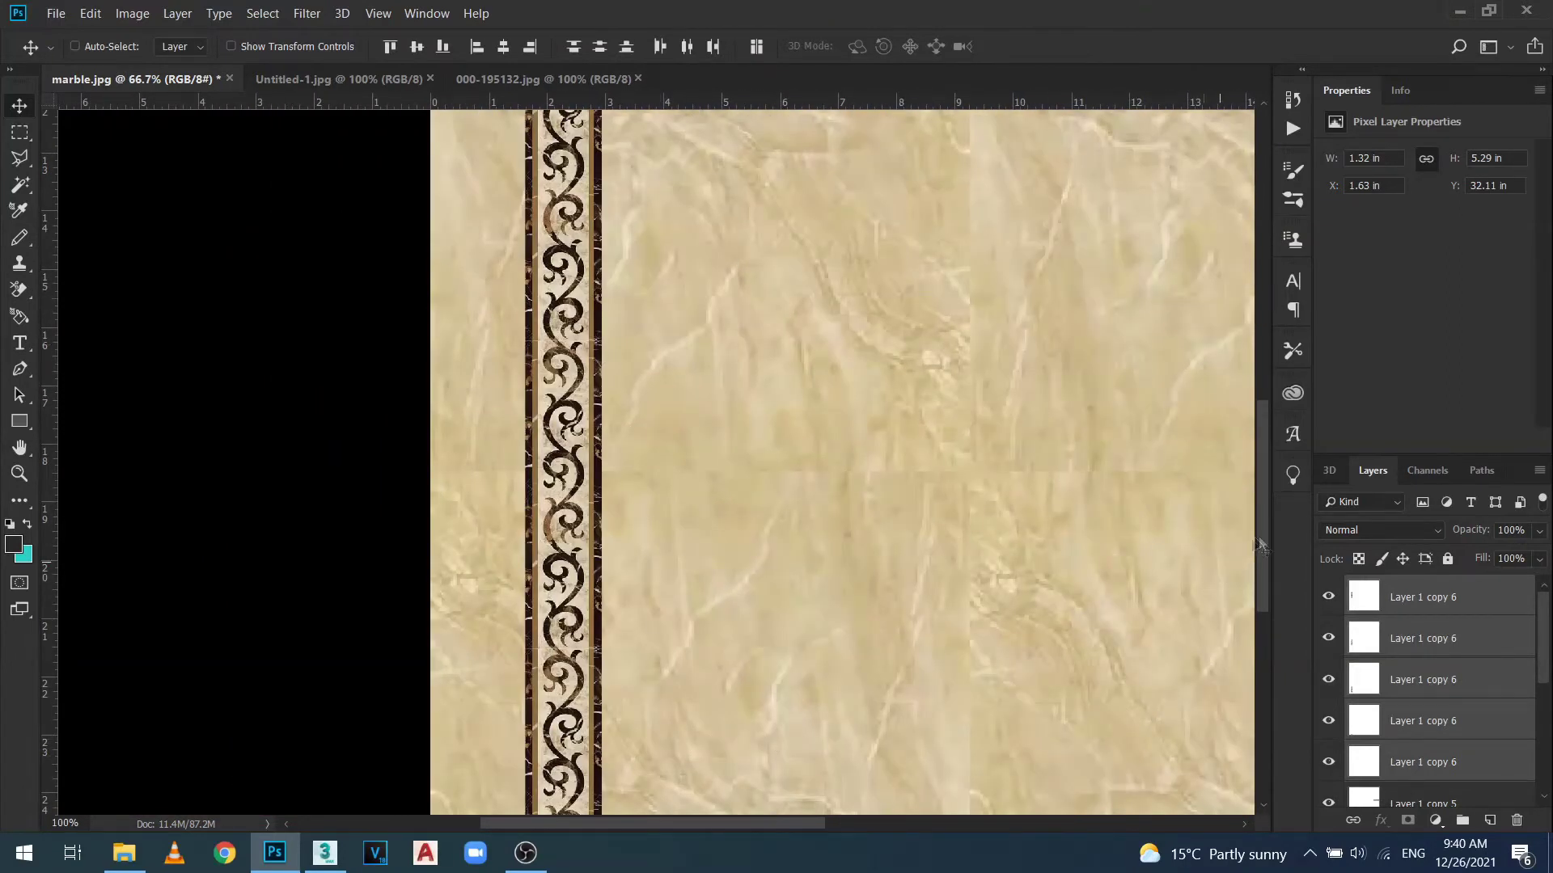
drag(1264, 518, 1263, 398)
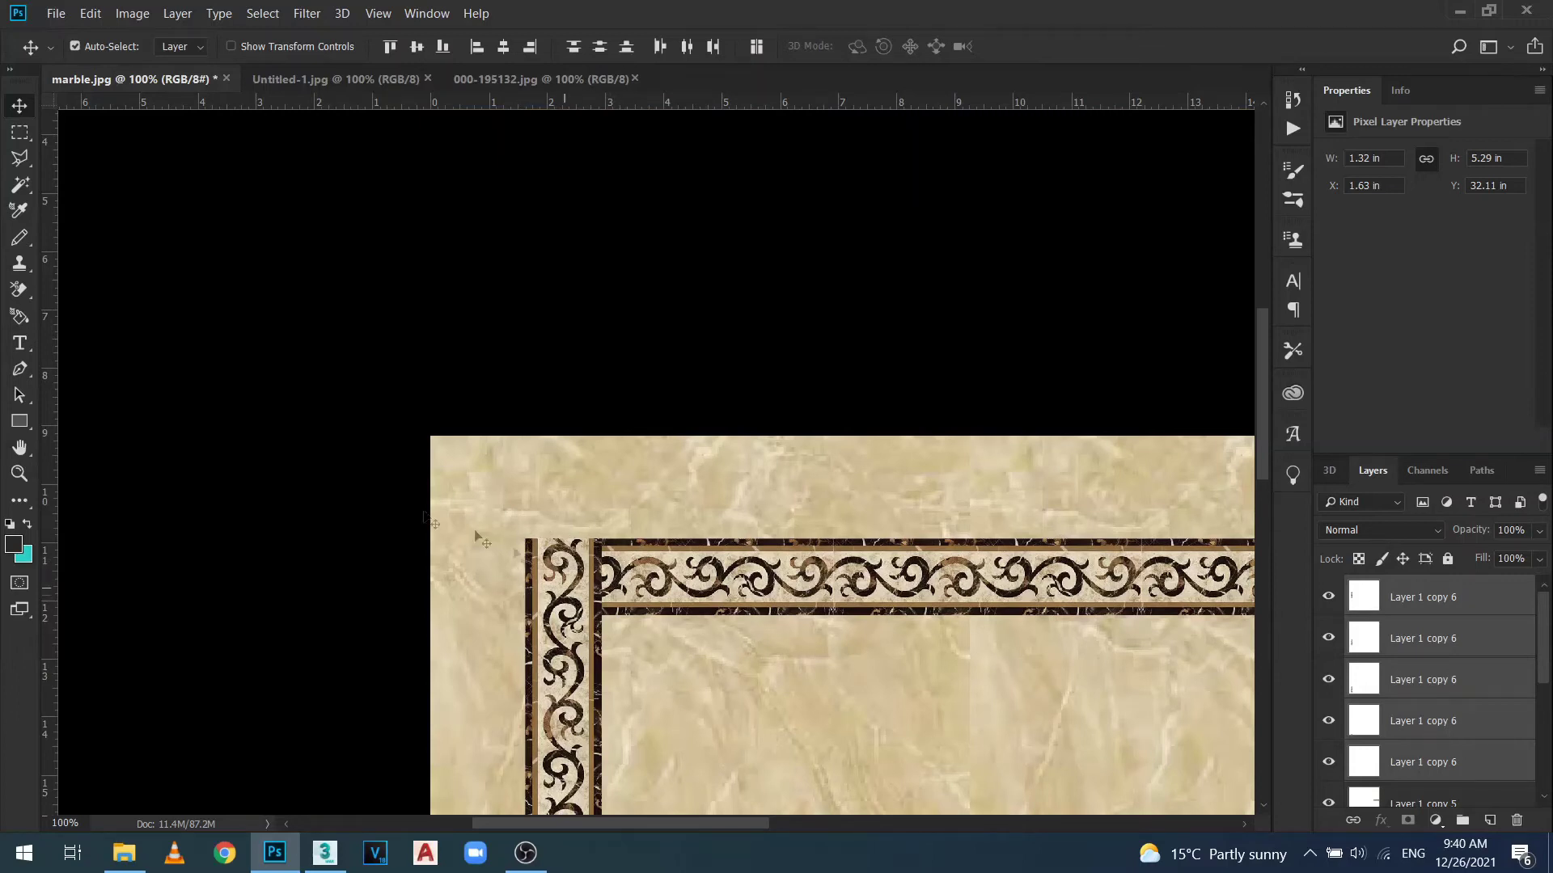
click(19, 159)
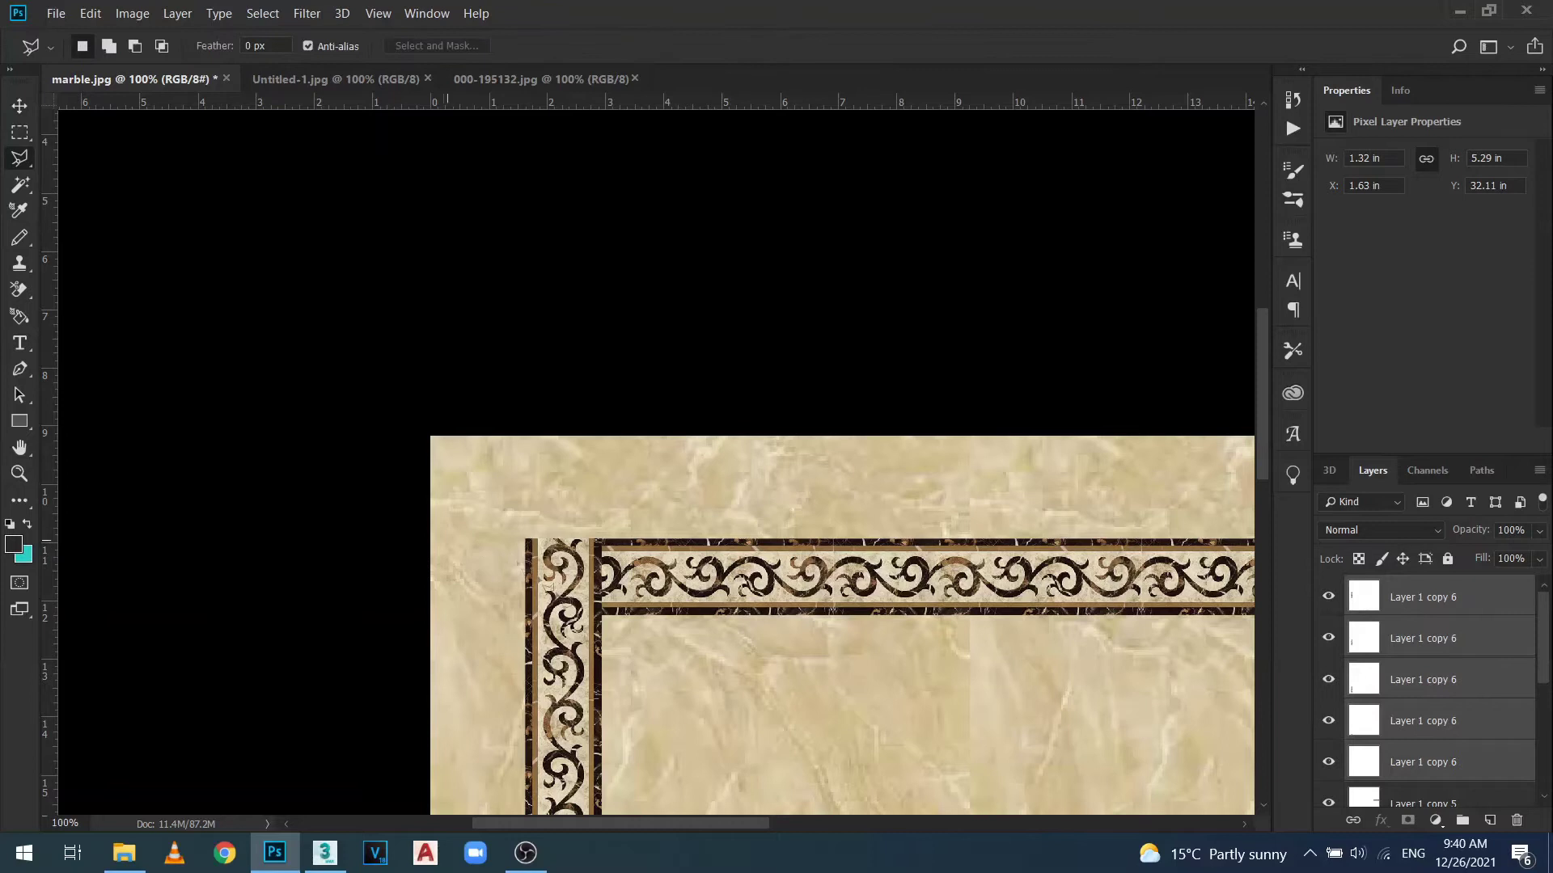
click(603, 619)
click(527, 540)
click(603, 541)
key(Return)
key(Delete)
key(v)
scroll(608, 599, down, 1)
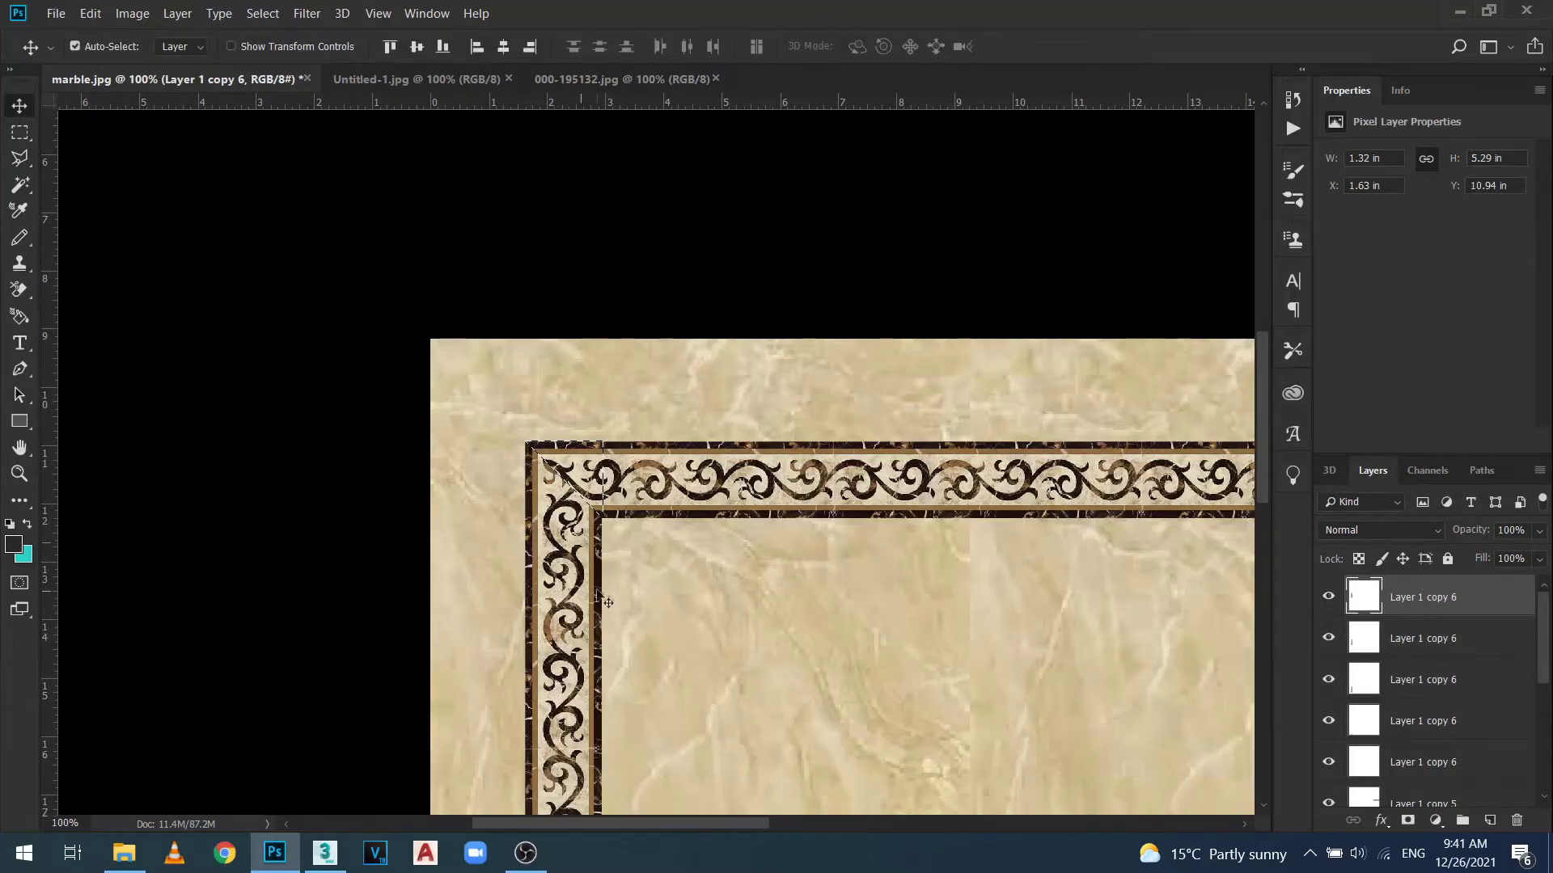
key(ctrl+d)
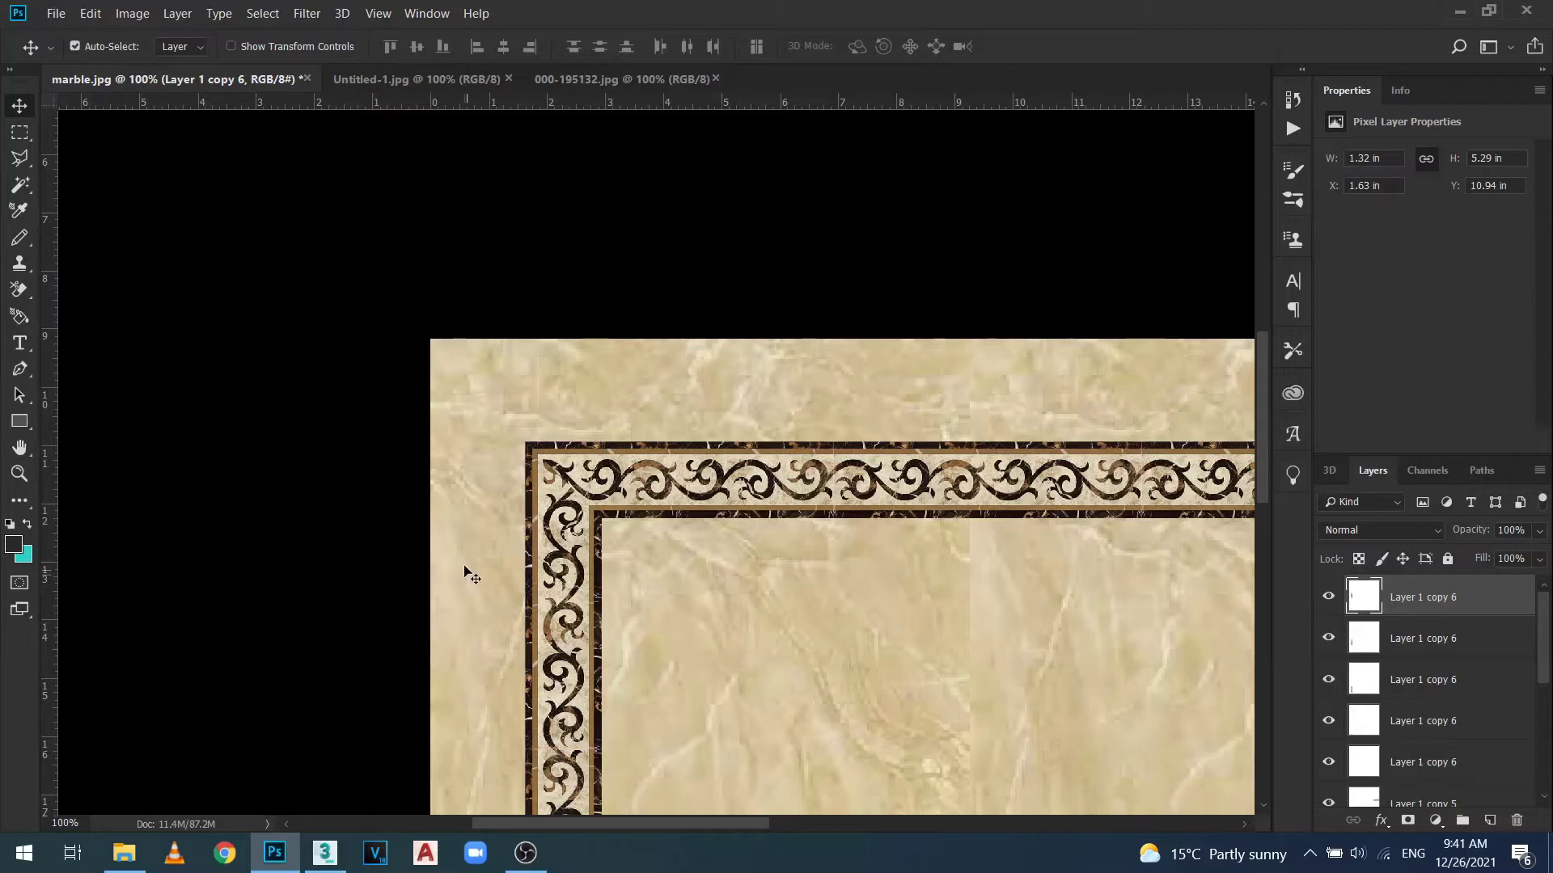
Select only the five vertical border strip layers and link them together.
key(ctrl+minus)
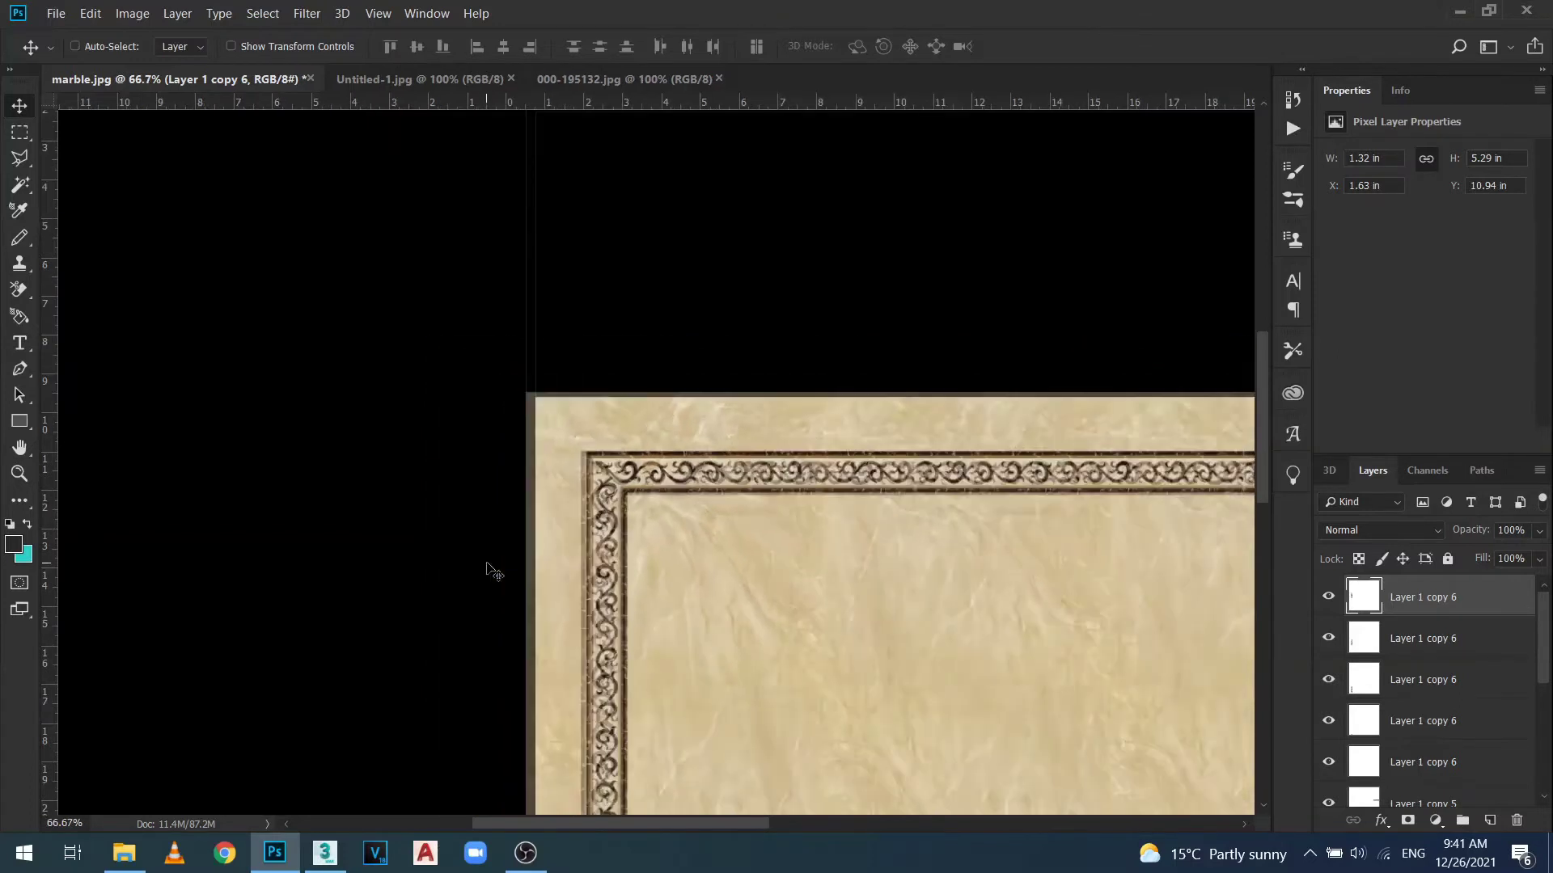
key(ctrl+minus)
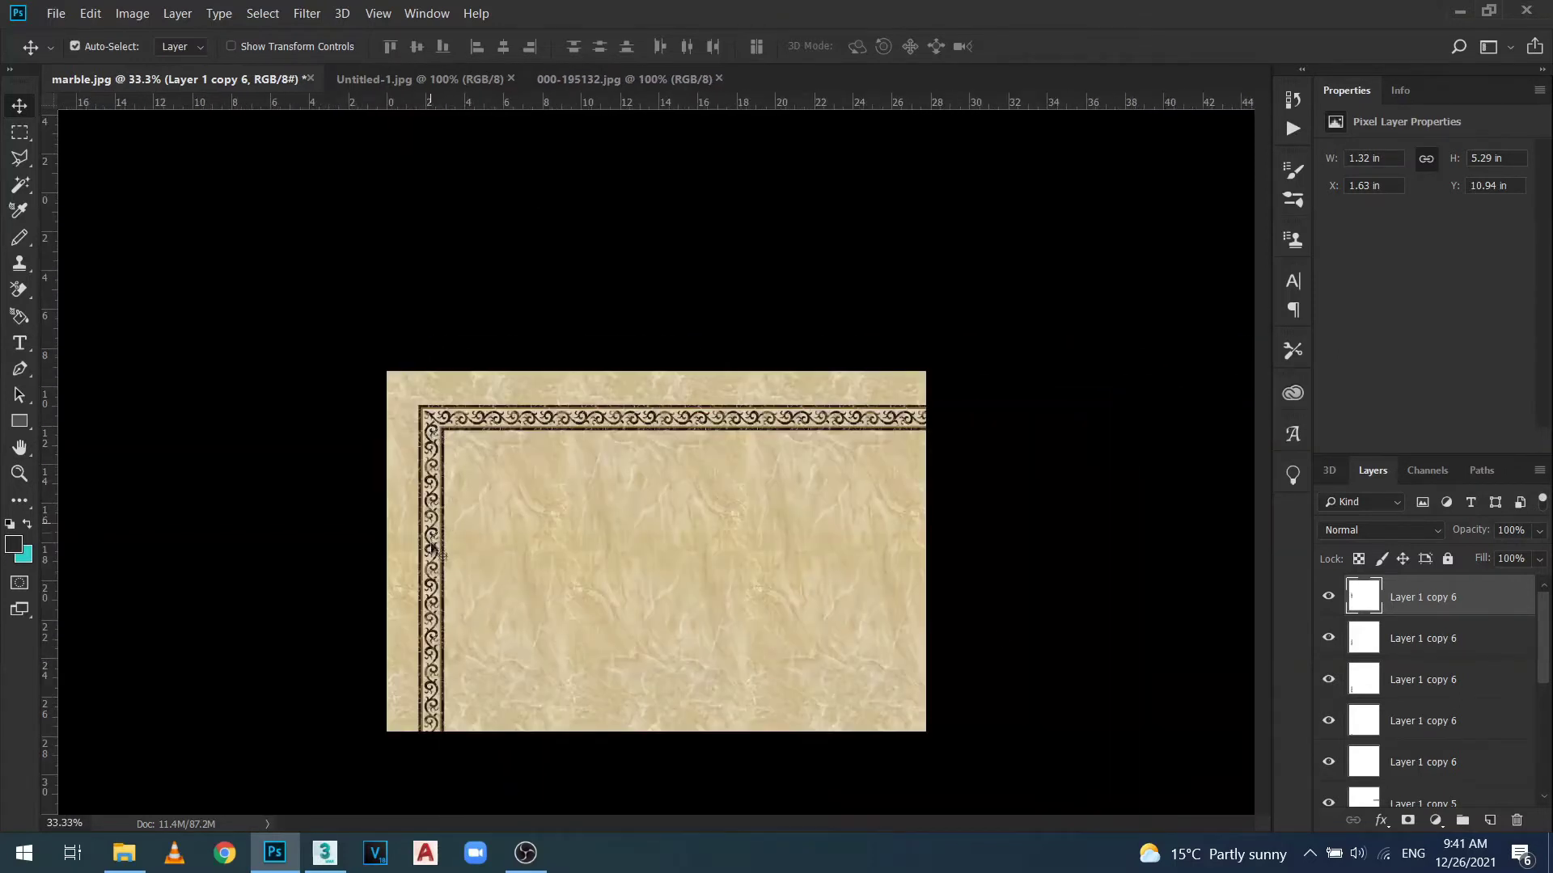
ctrl+click(1473, 639)
shift+click(1453, 718)
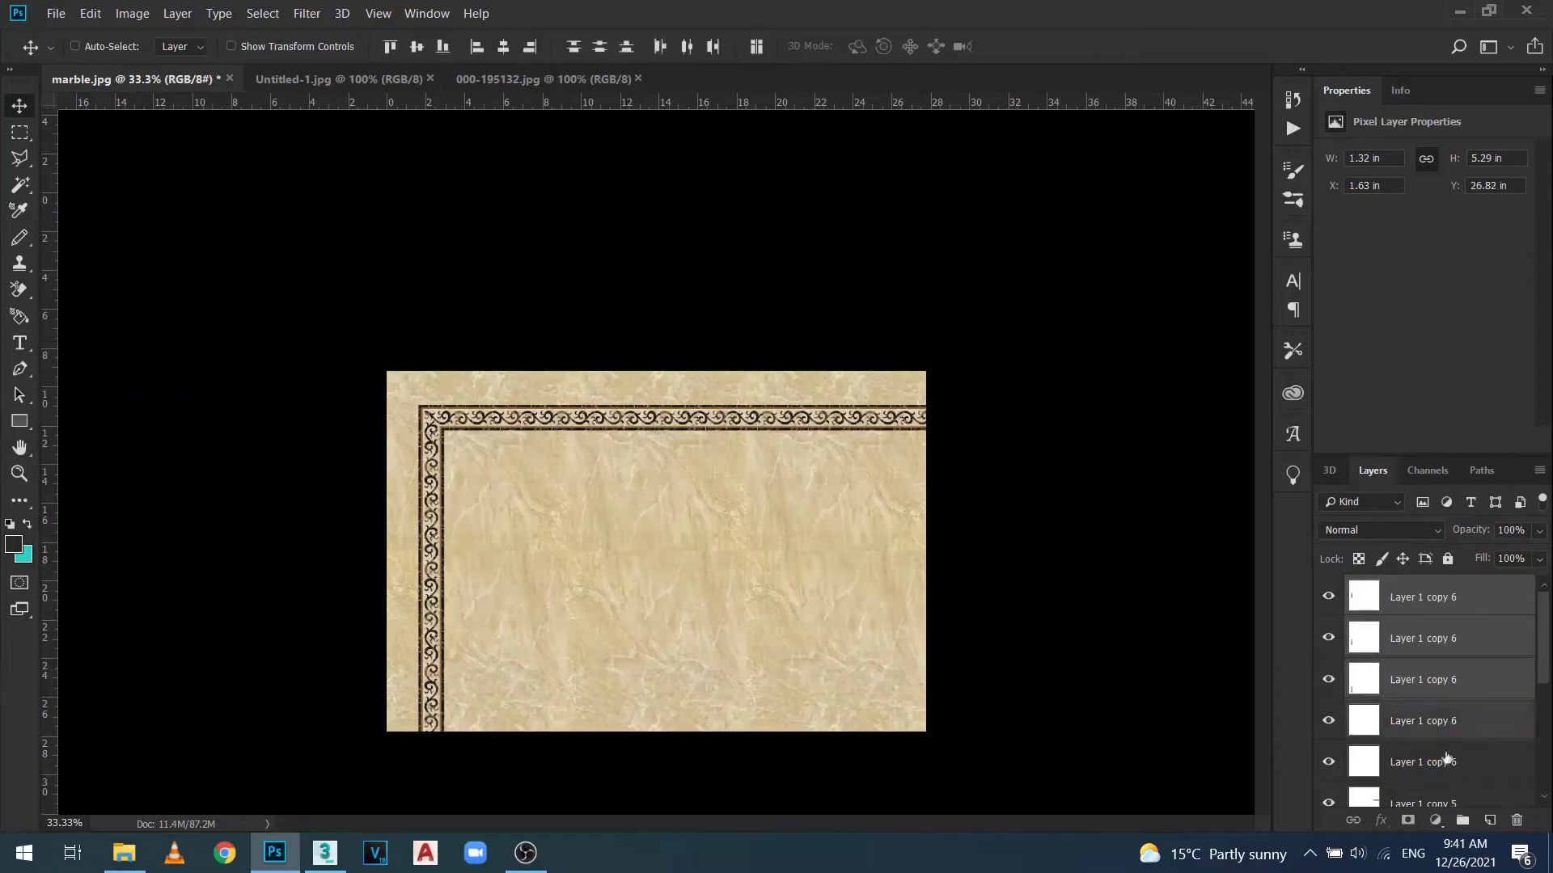
shift+click(1446, 762)
shift+click(1439, 800)
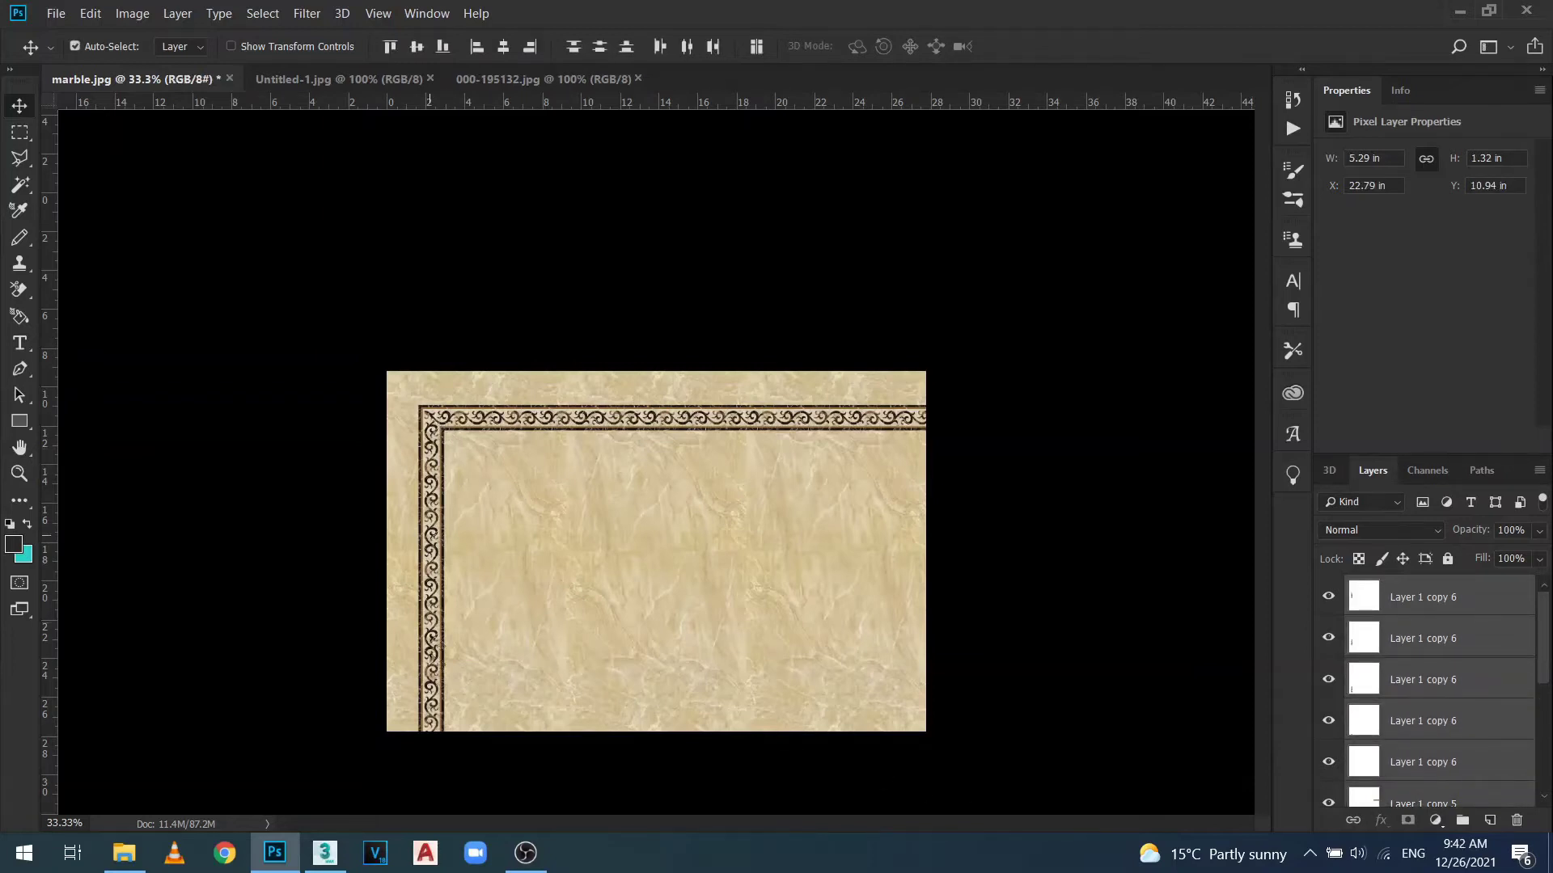
drag(1545, 653, 1546, 713)
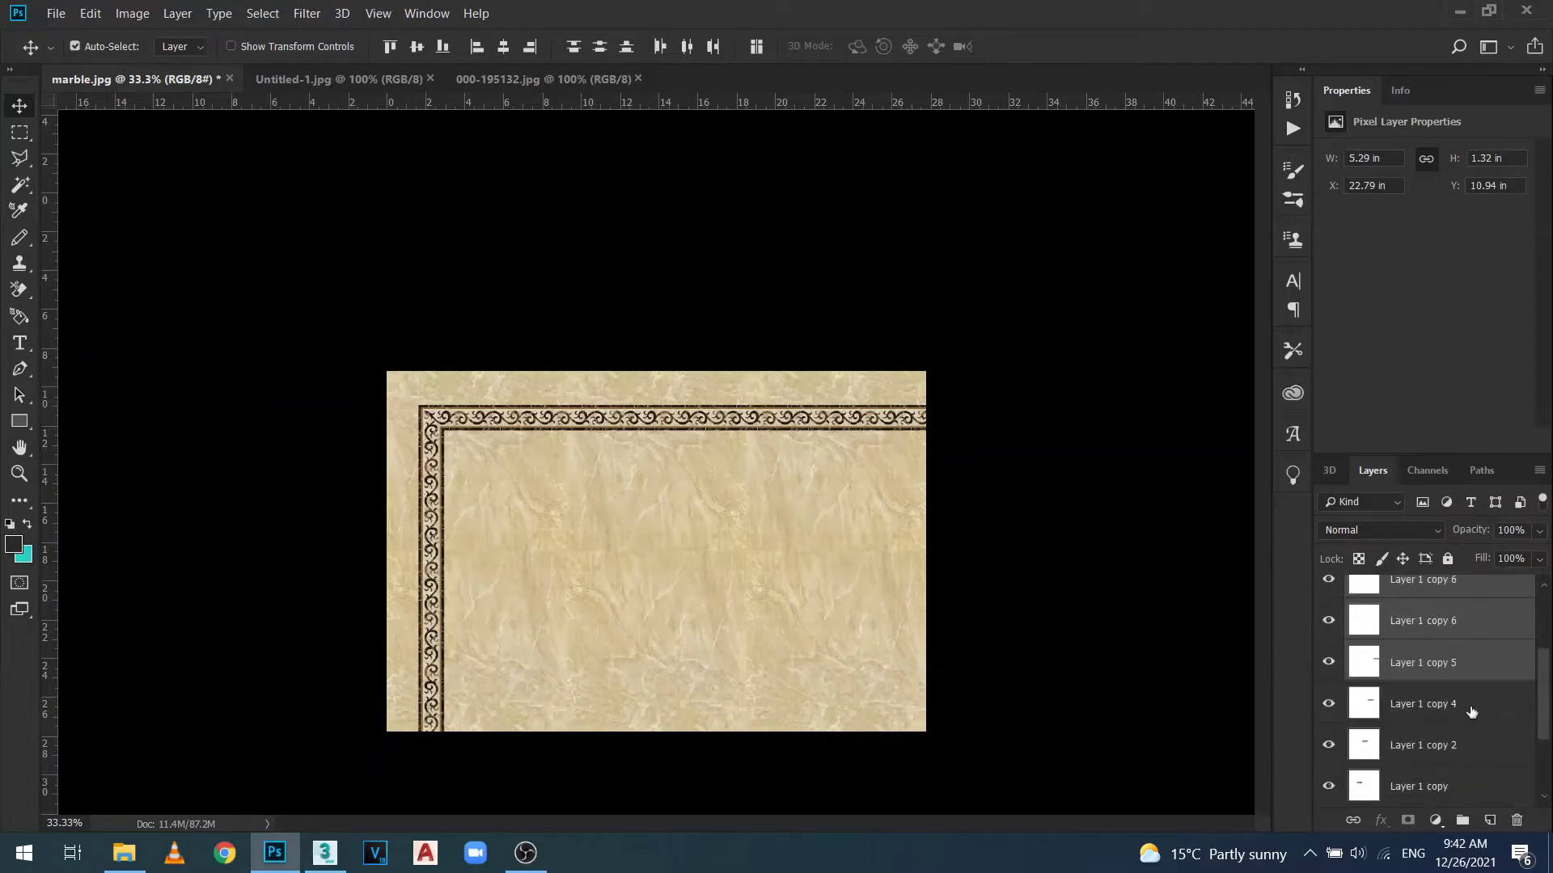
click(1326, 705)
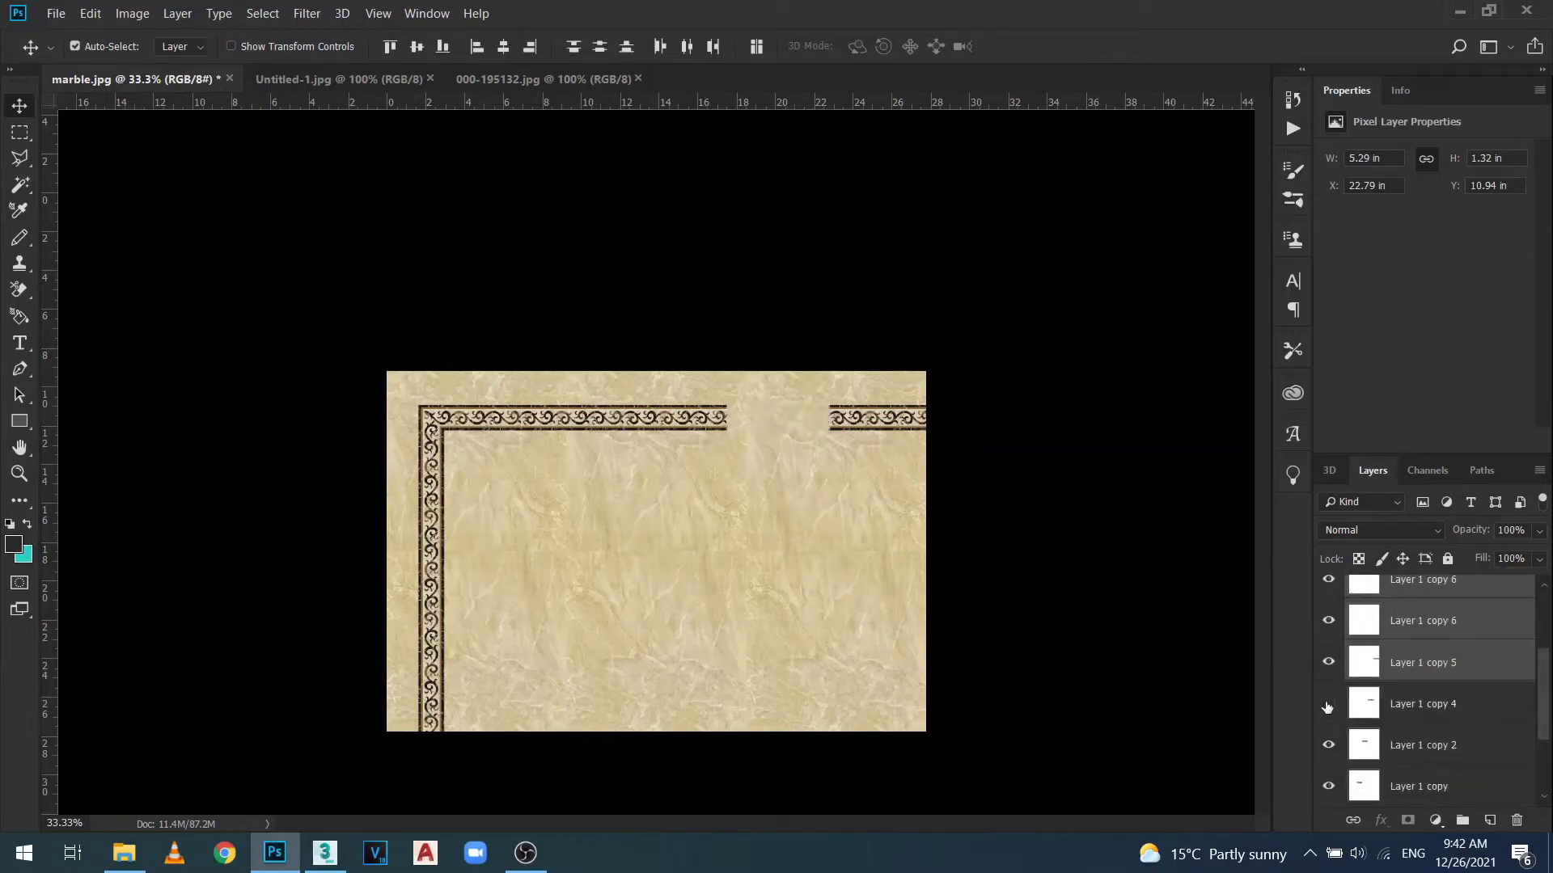
click(1327, 705)
click(1327, 663)
click(1327, 663)
ctrl+click(1455, 662)
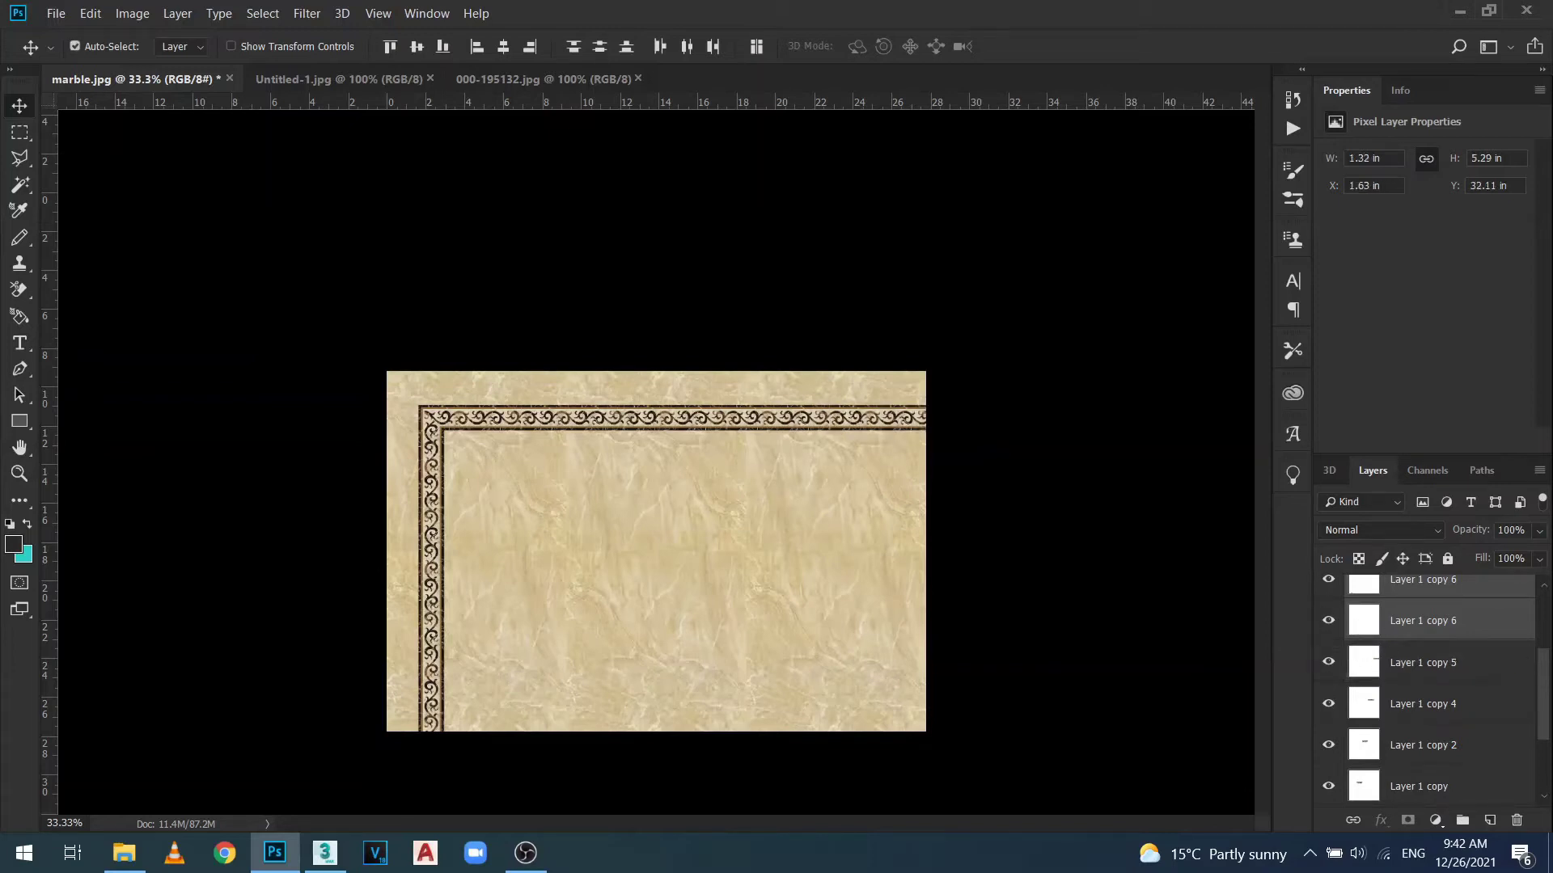
scroll(1546, 692, up, 3)
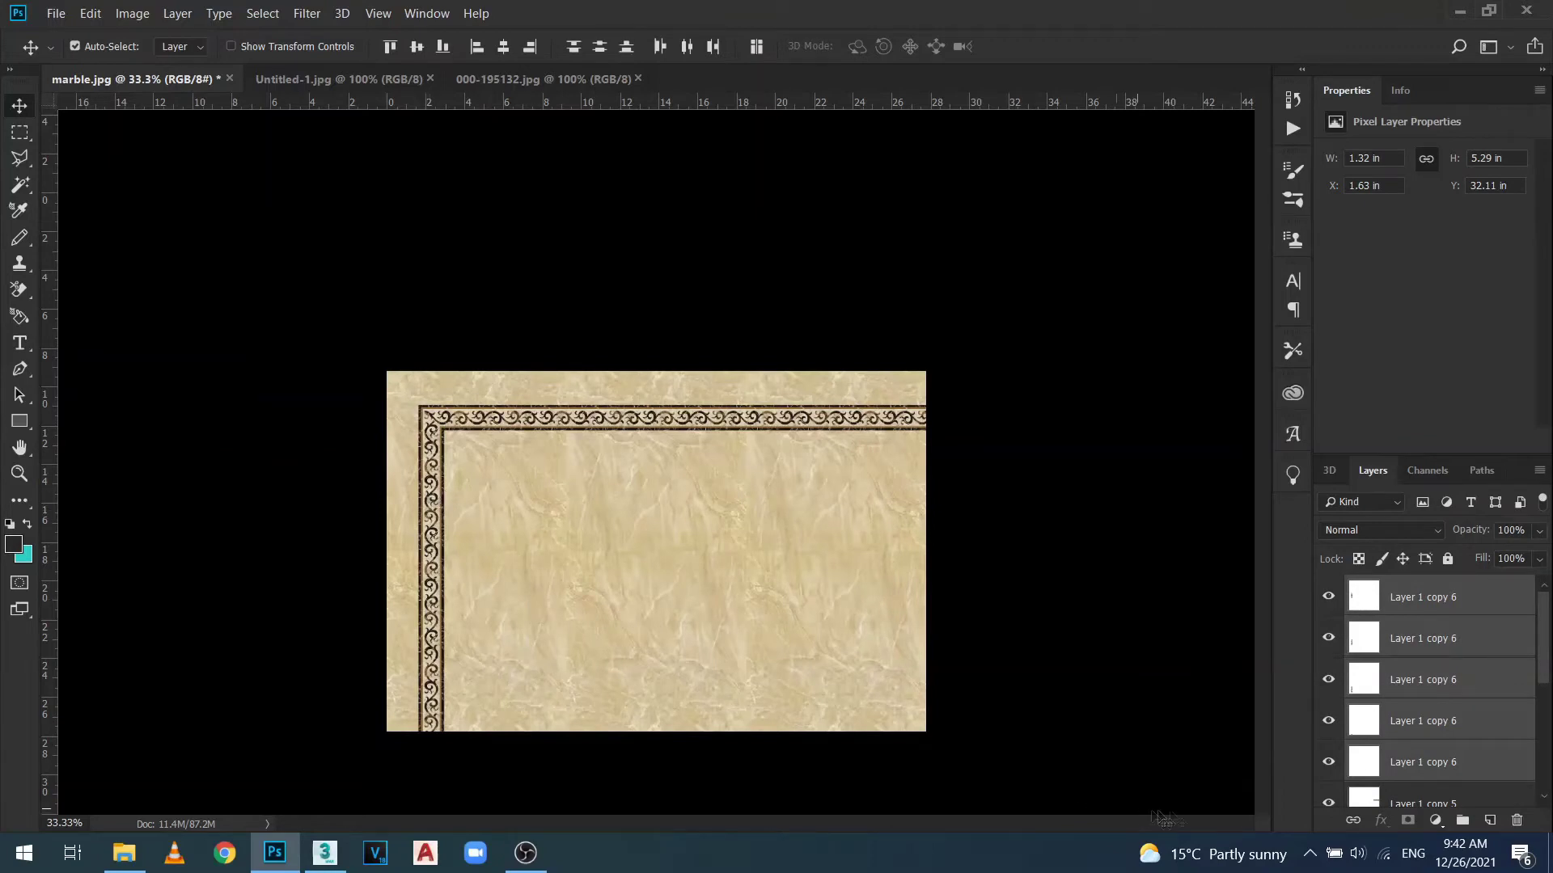
click(1352, 820)
Duplicate the vertical border row near the marble's right edge at about X 24.78 in and flip the copy horizontally.
drag(426, 495, 876, 500)
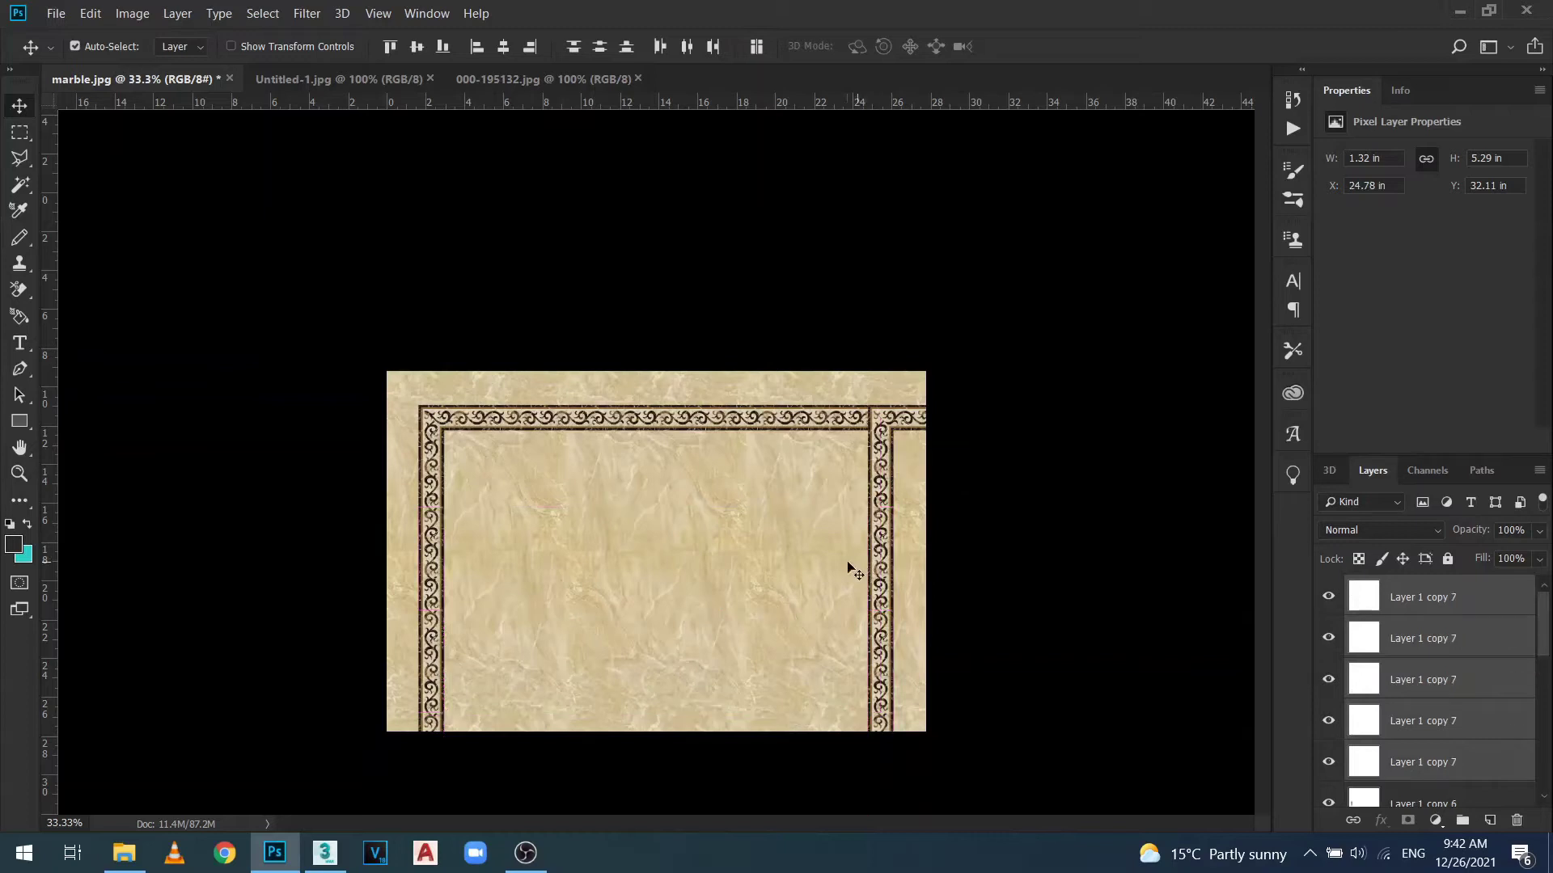
key(ctrl+plus)
key(ctrl+plus)
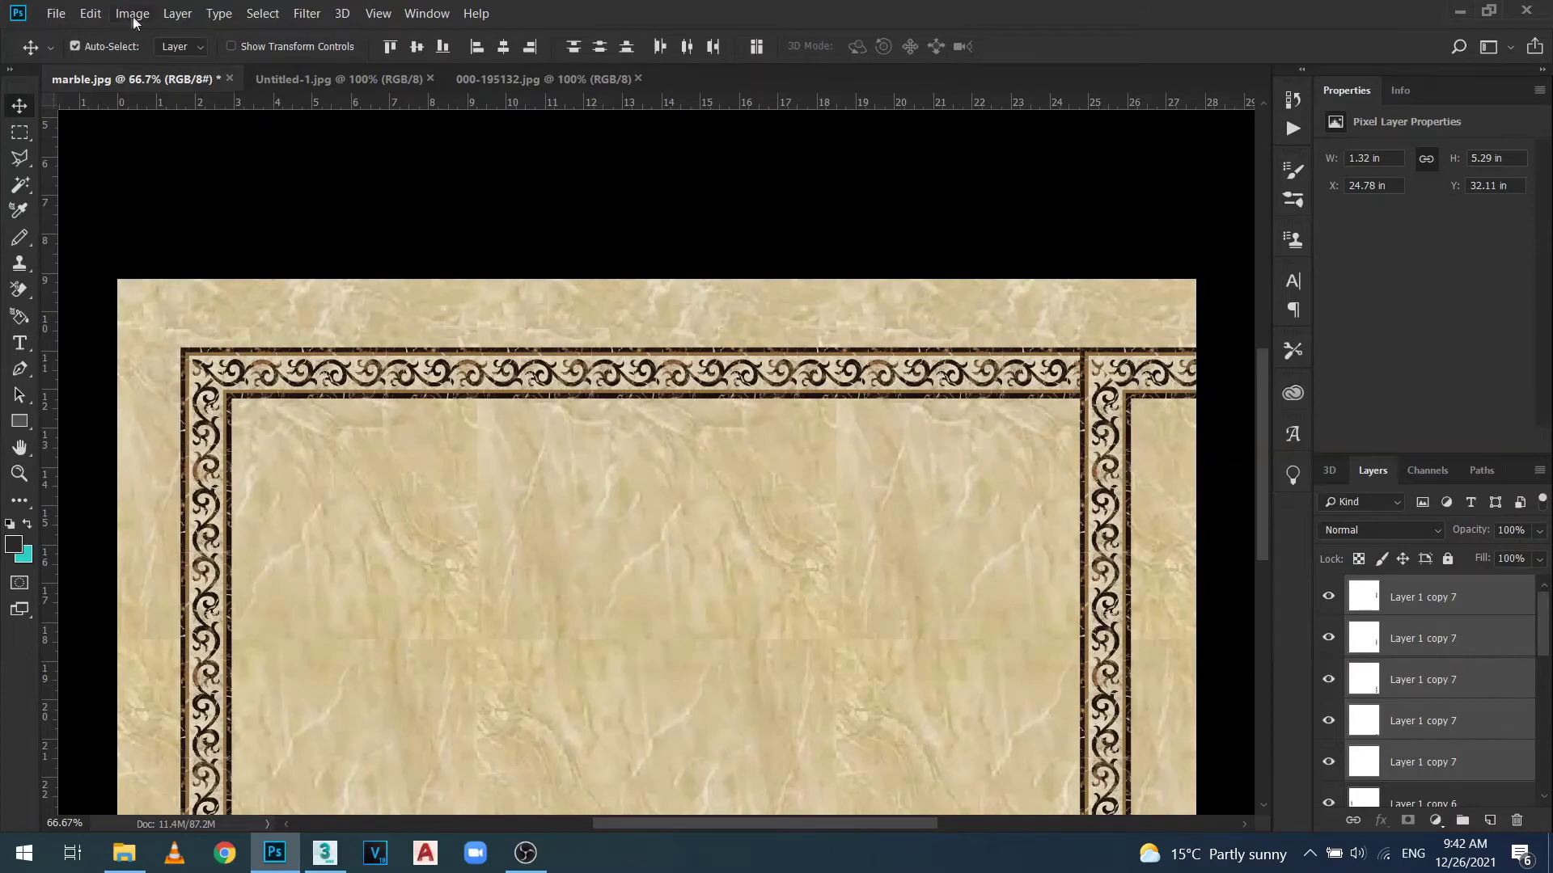
click(91, 14)
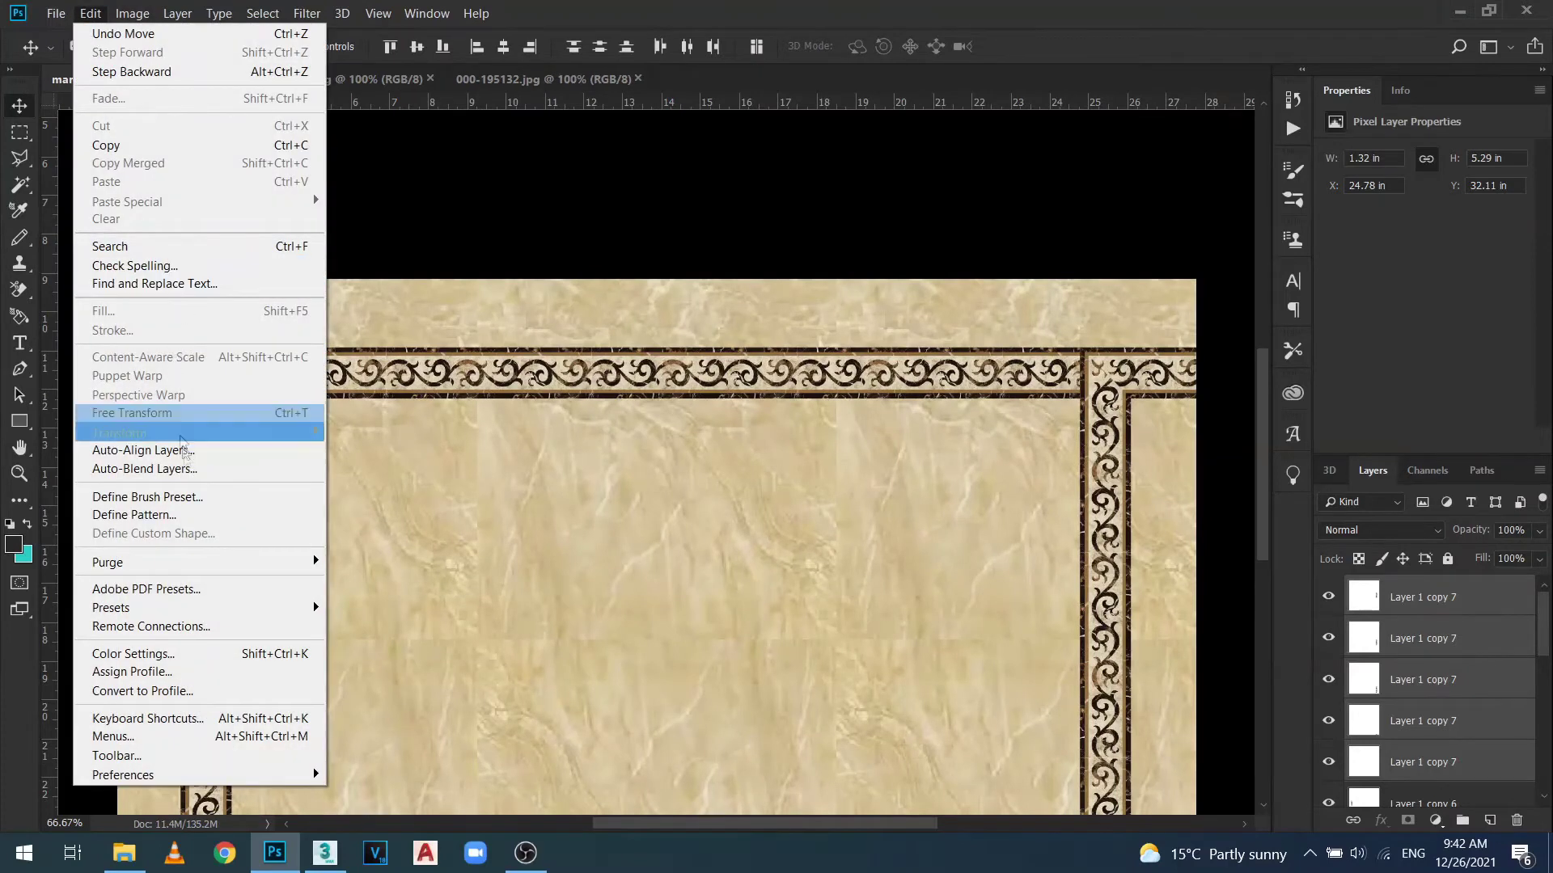
mouse_move(190, 443)
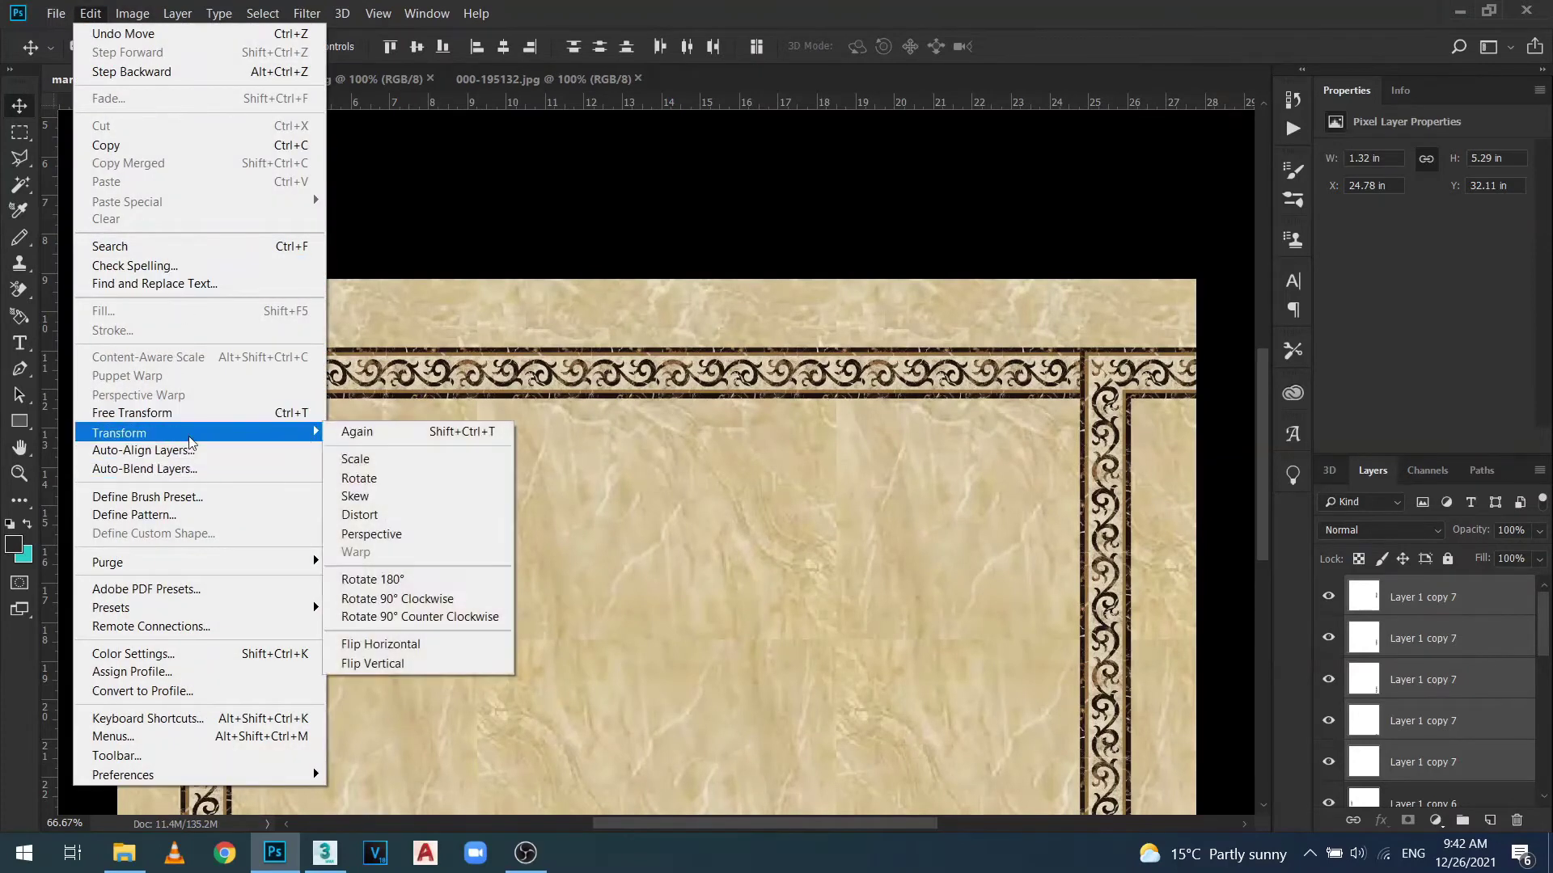
click(437, 656)
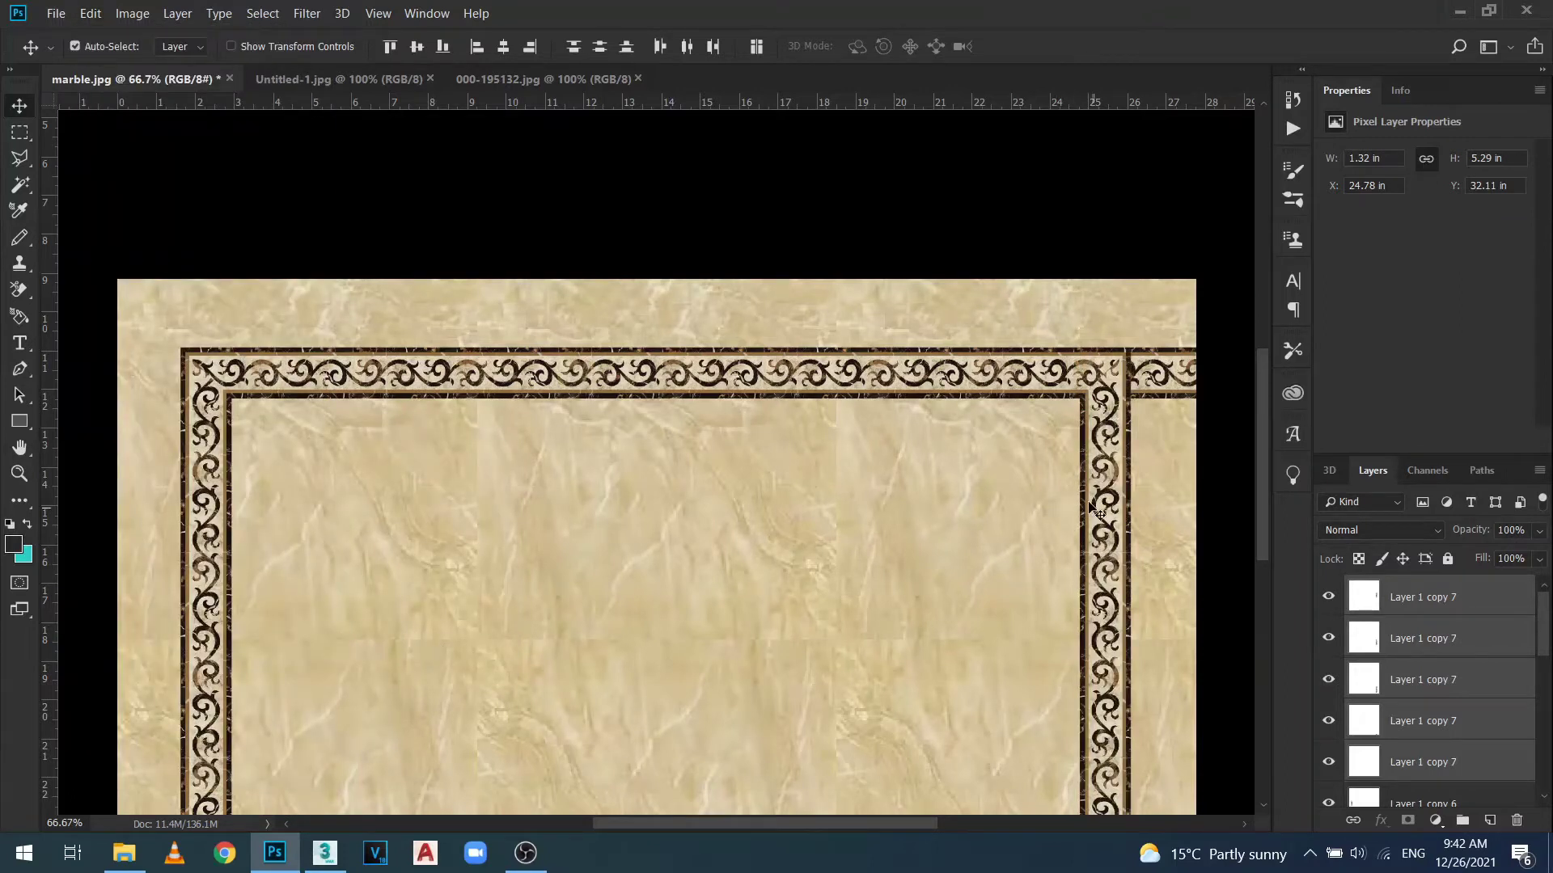
Shift the flipped vertical border row slightly right to X 25 in, lining its scrolls up with the horizontal row's pattern.
drag(1104, 503, 1137, 428)
key(ctrl+plus)
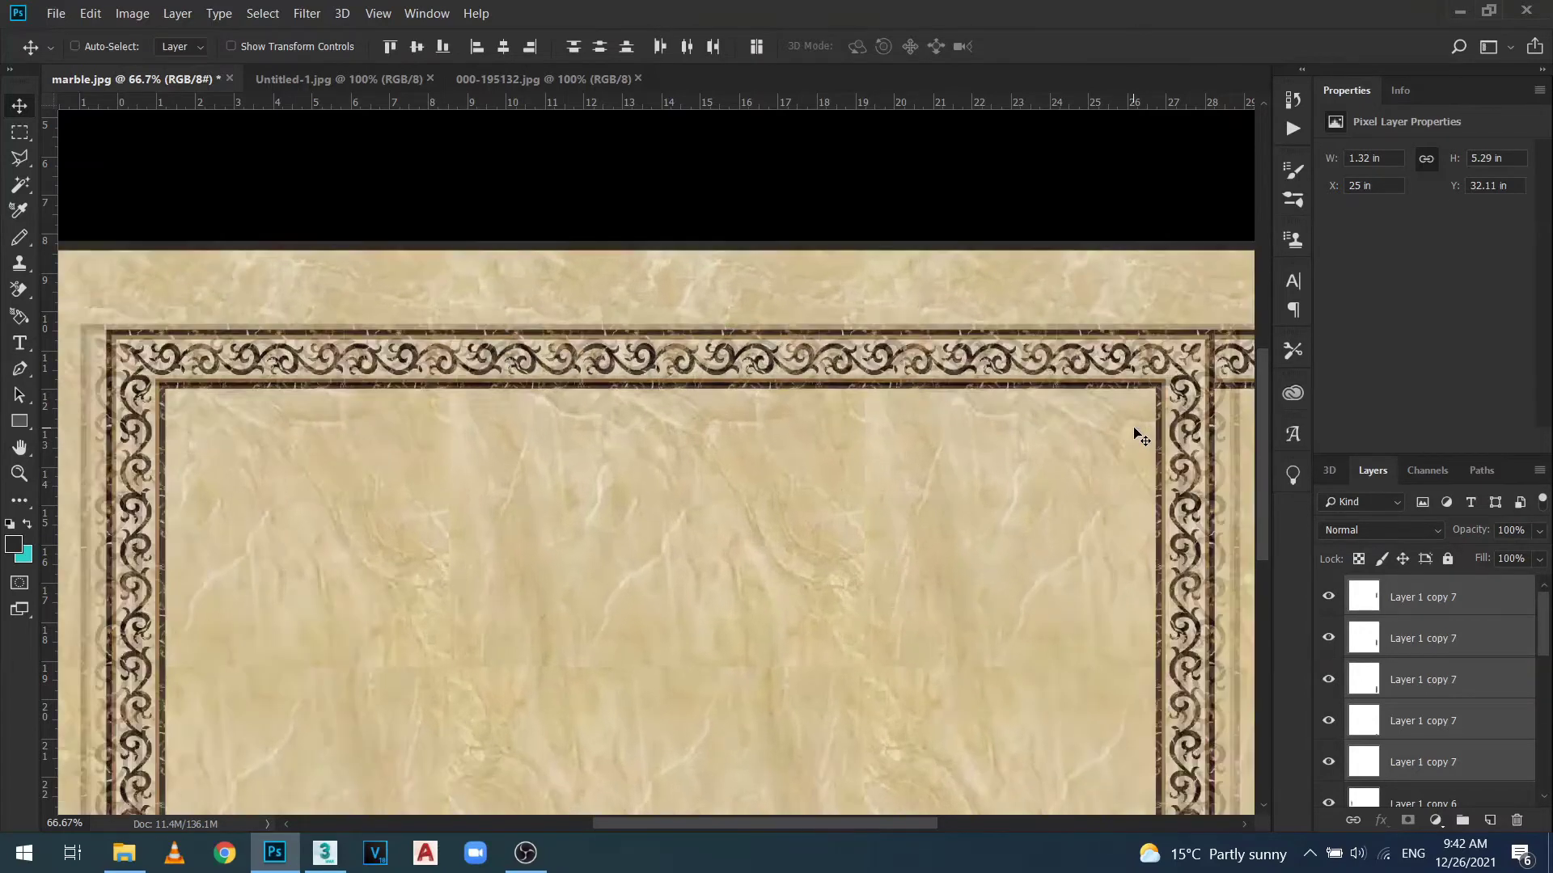
drag(830, 826, 944, 821)
mouse_move(889, 453)
mouse_down()
mouse_move(824, 450)
mouse_move(896, 453)
mouse_up()
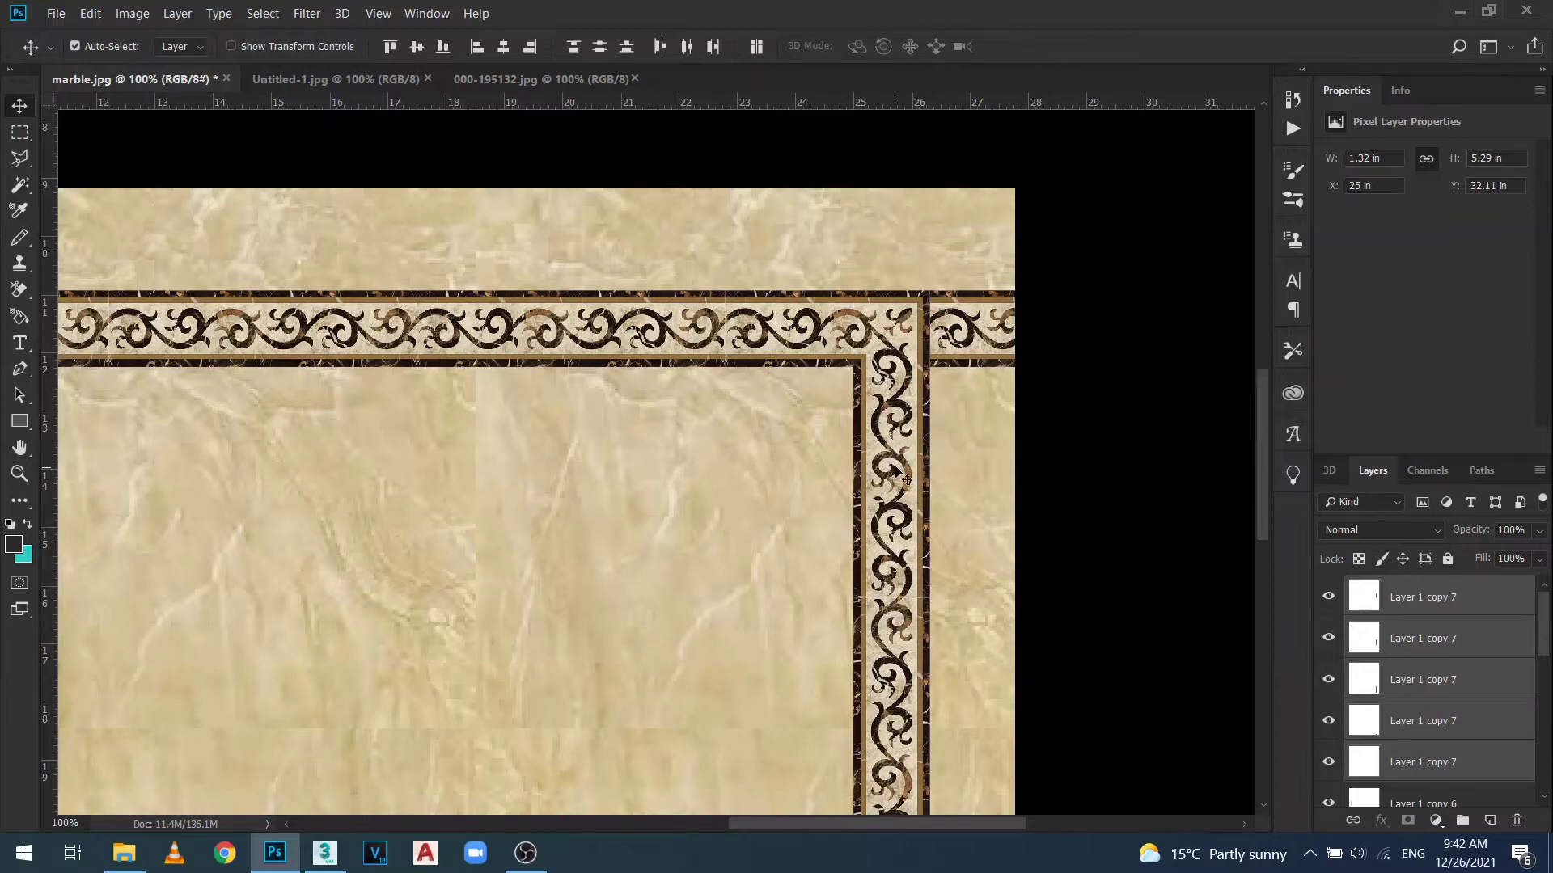
key(ctrl+minus)
scroll(905, 517, down, 2)
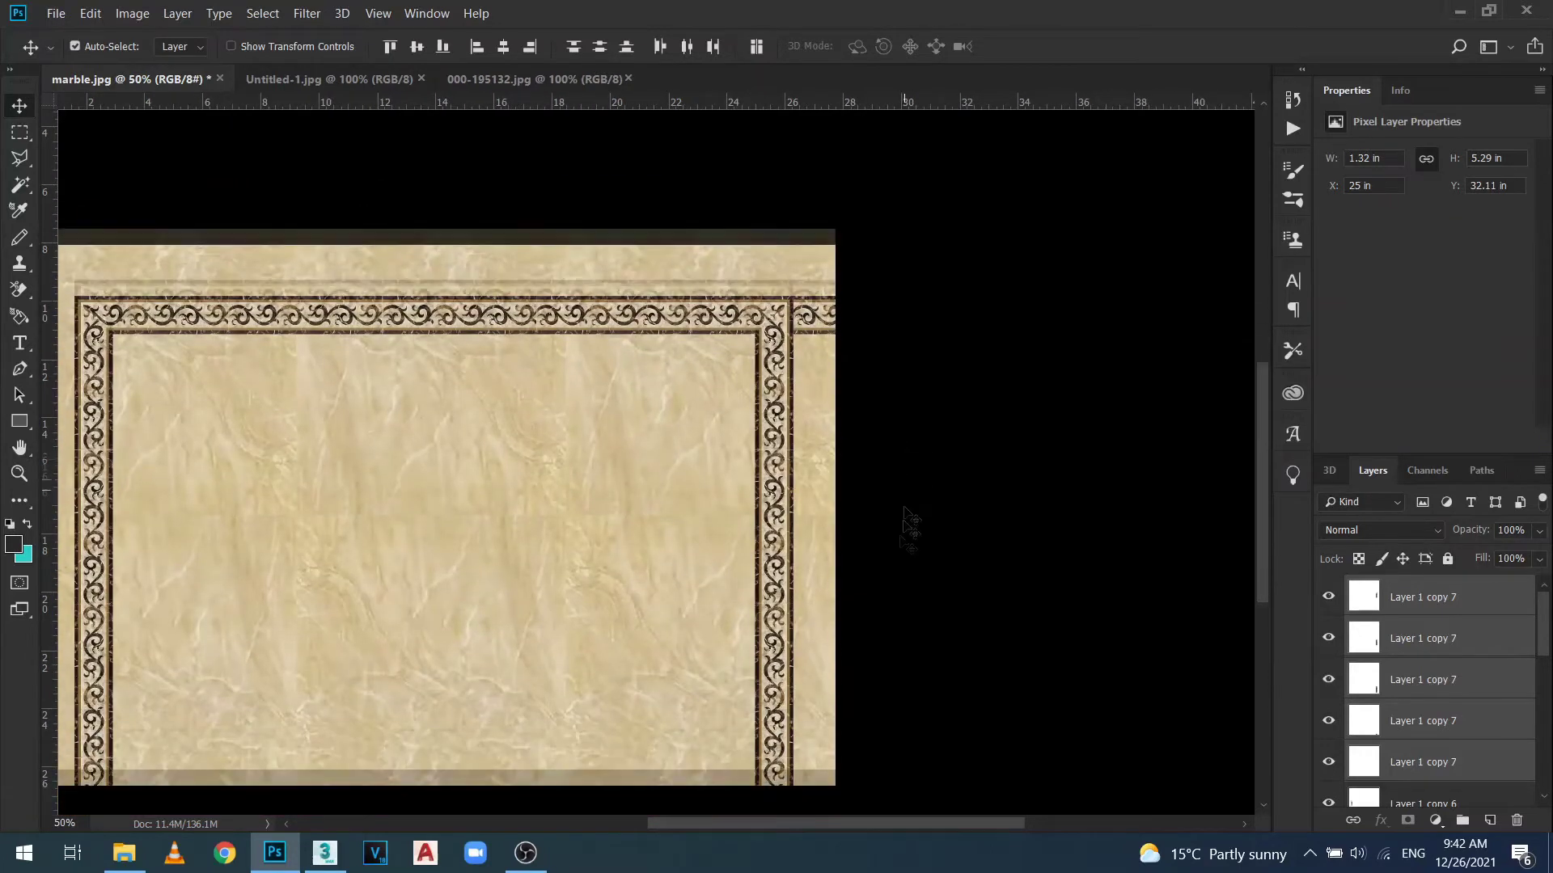
Trim the top border's overhang past the upper-right corner by deleting a rectangular marquee area from Layer 1 copy 5, and clear the selection.
drag(802, 827, 770, 827)
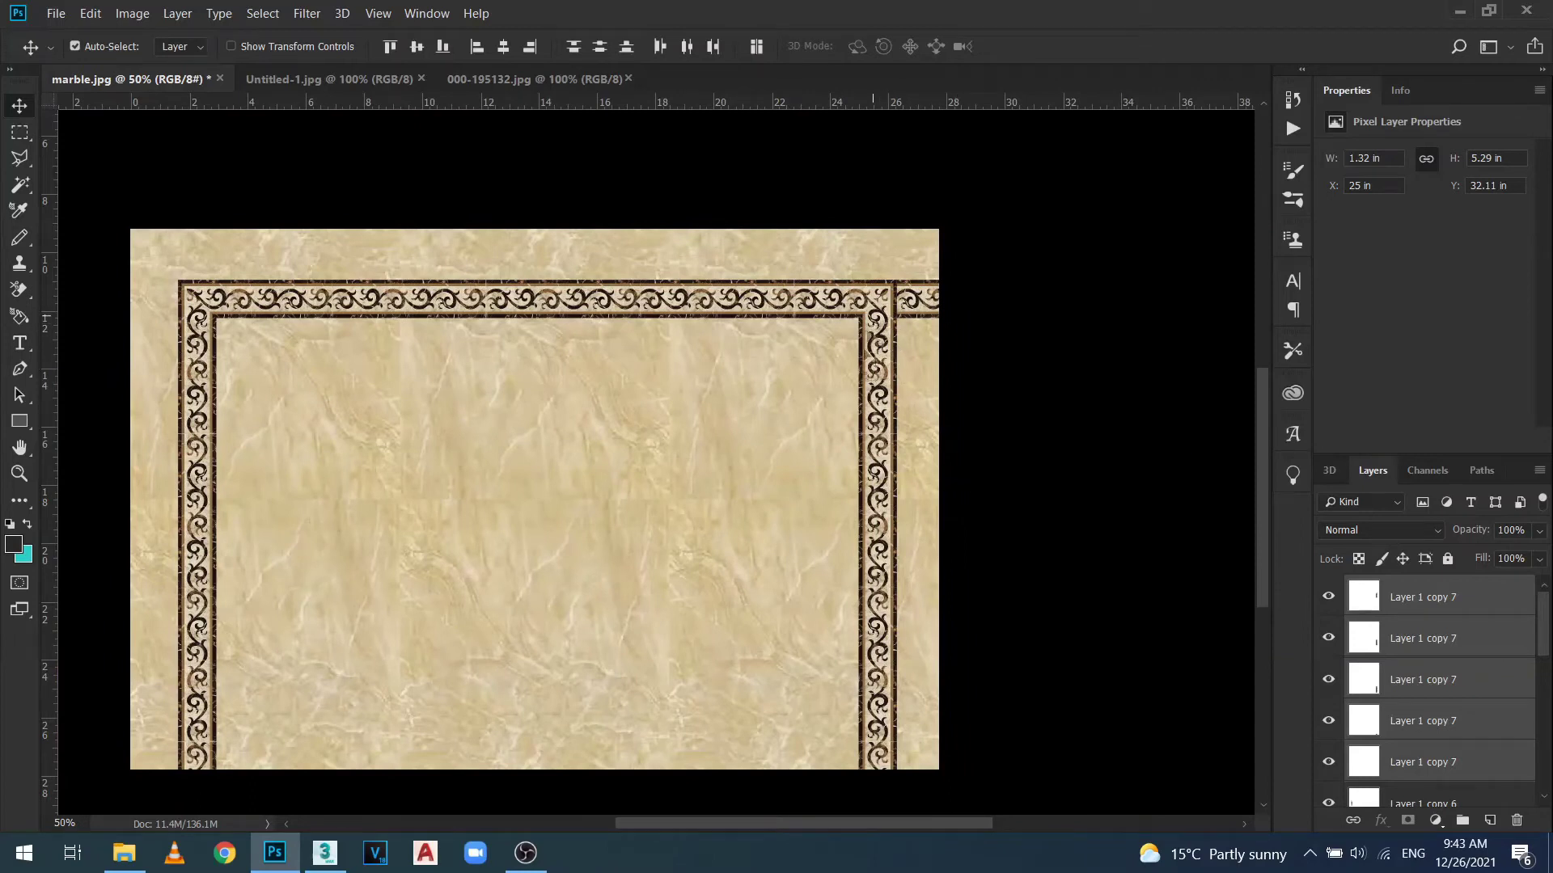
click(916, 305)
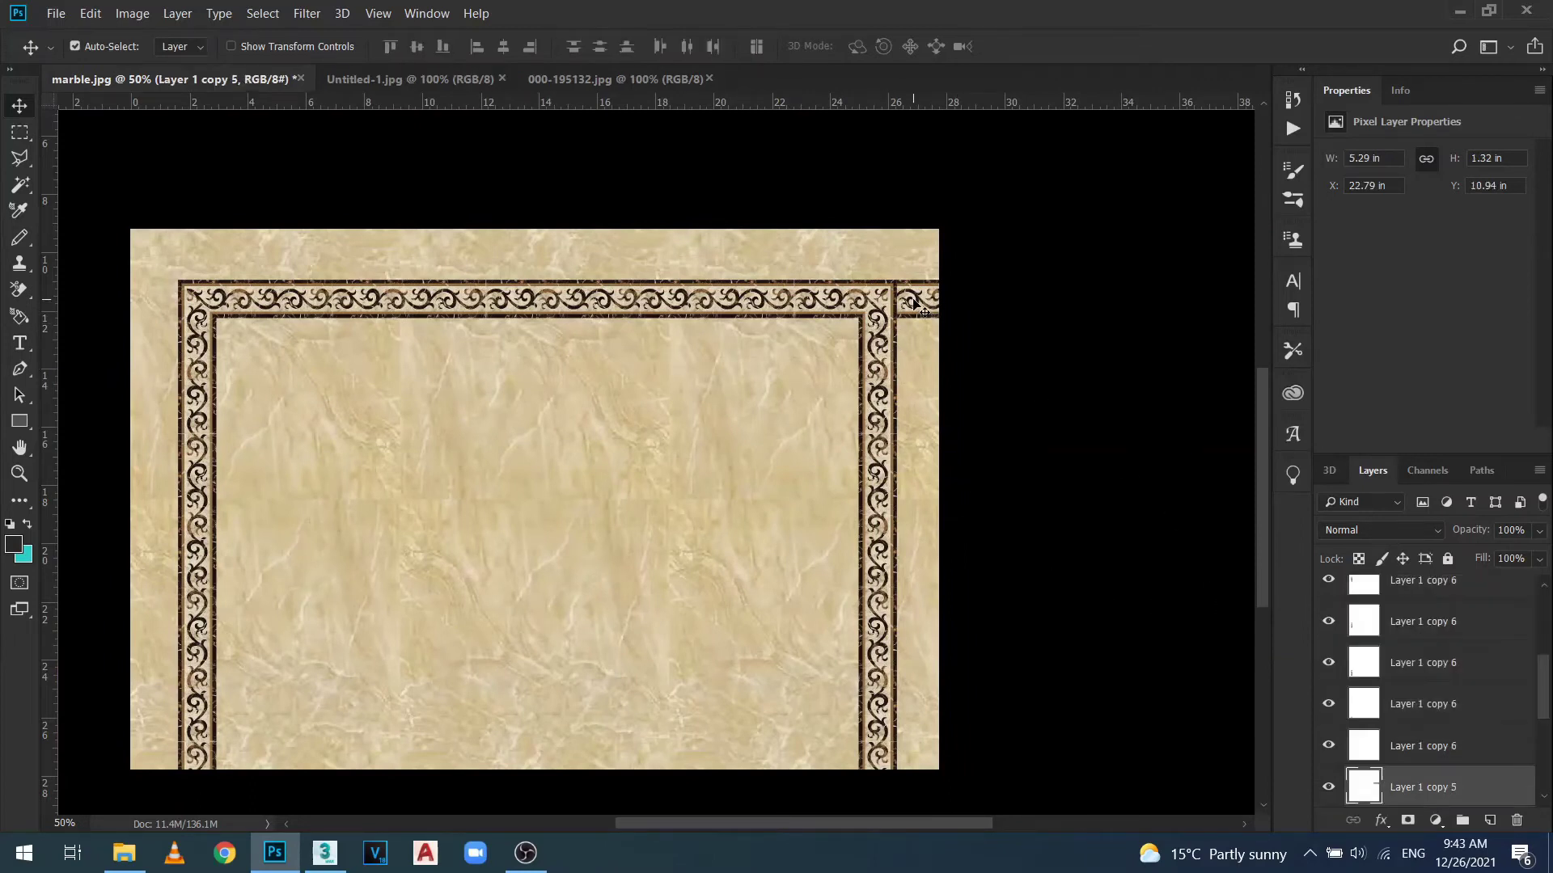
right_click(917, 305)
click(913, 303)
key(m)
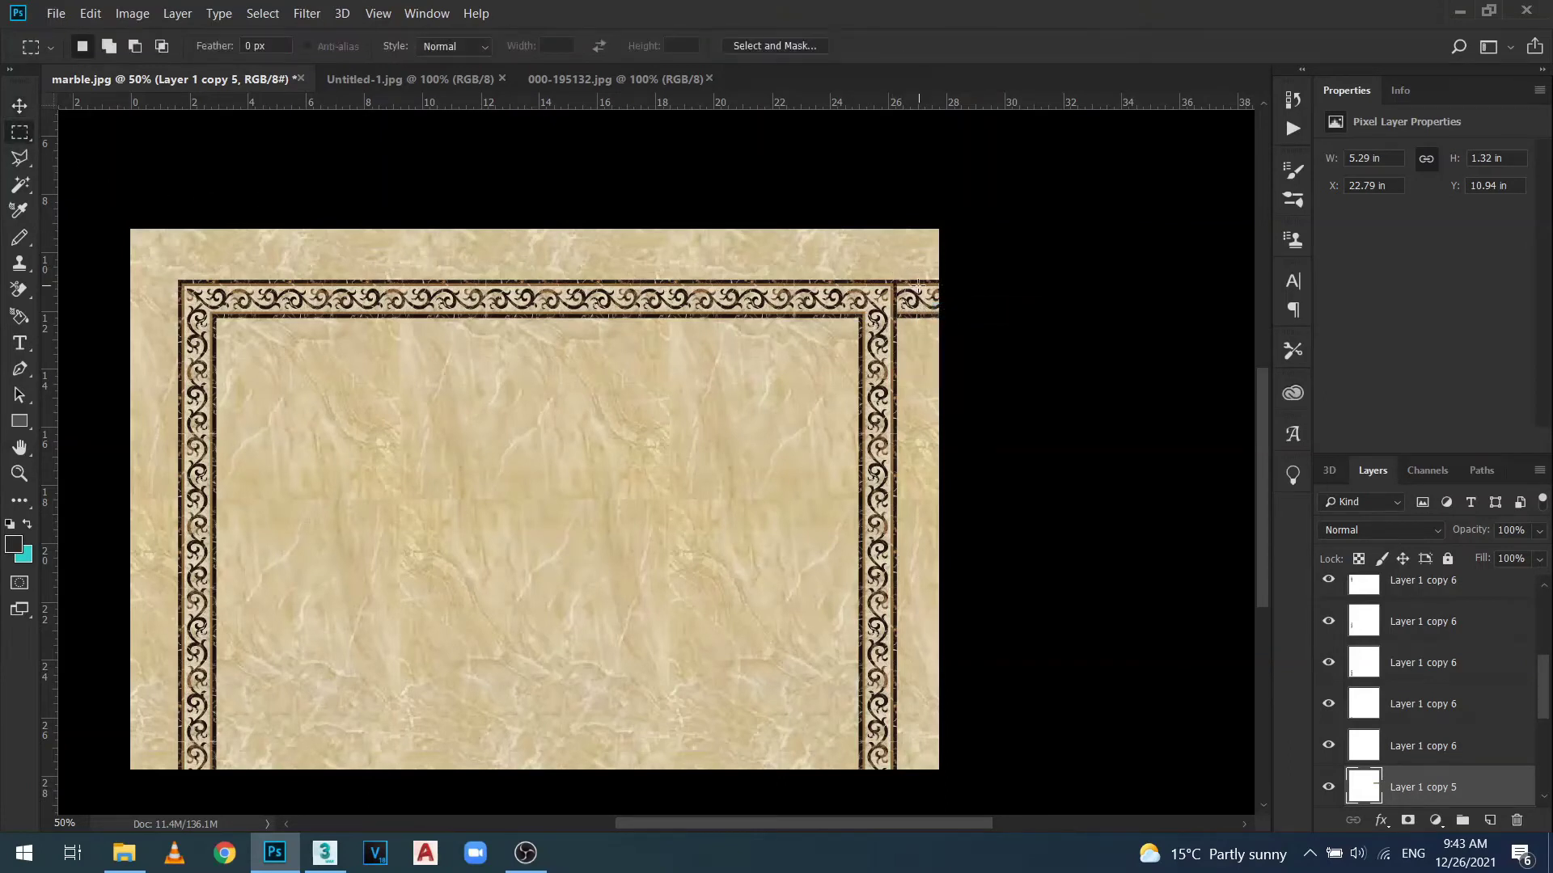
key(ctrl+plus)
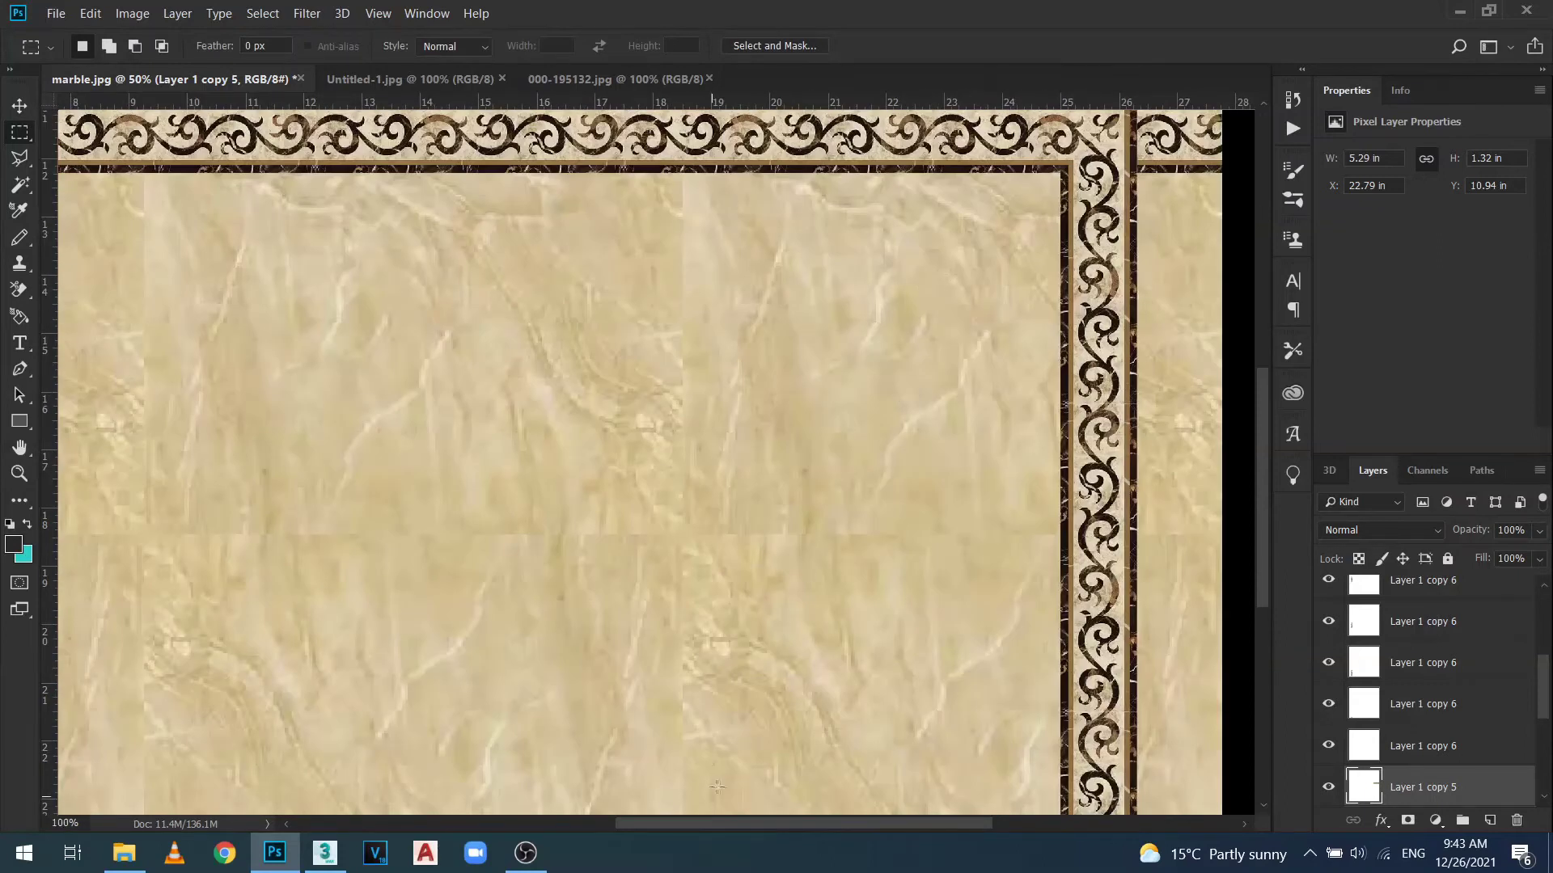
drag(725, 823, 784, 823)
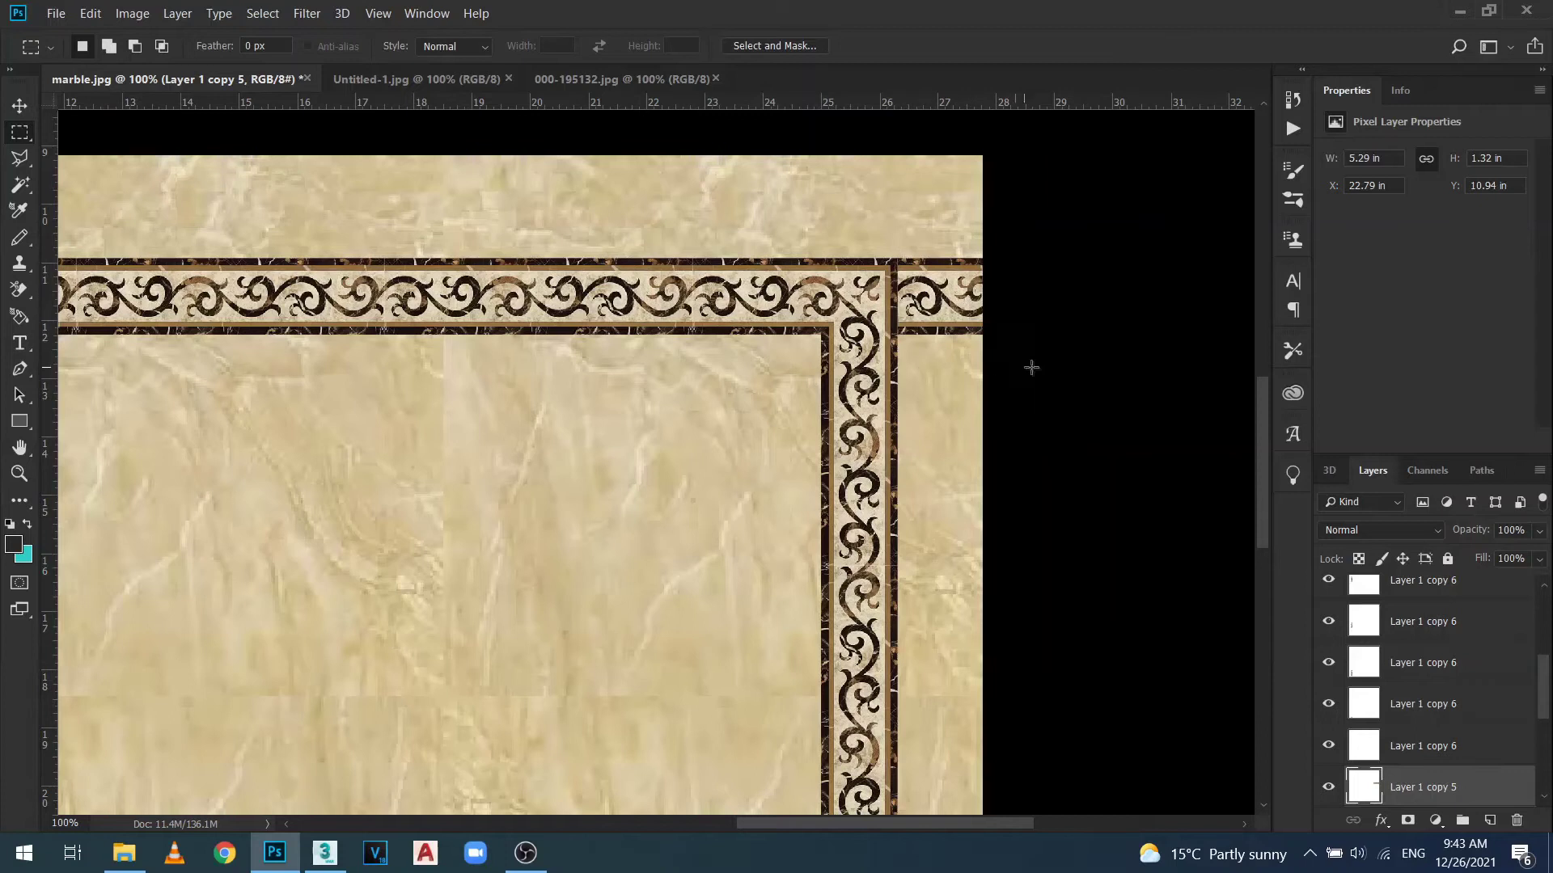
drag(897, 224, 1237, 556)
key(Delete)
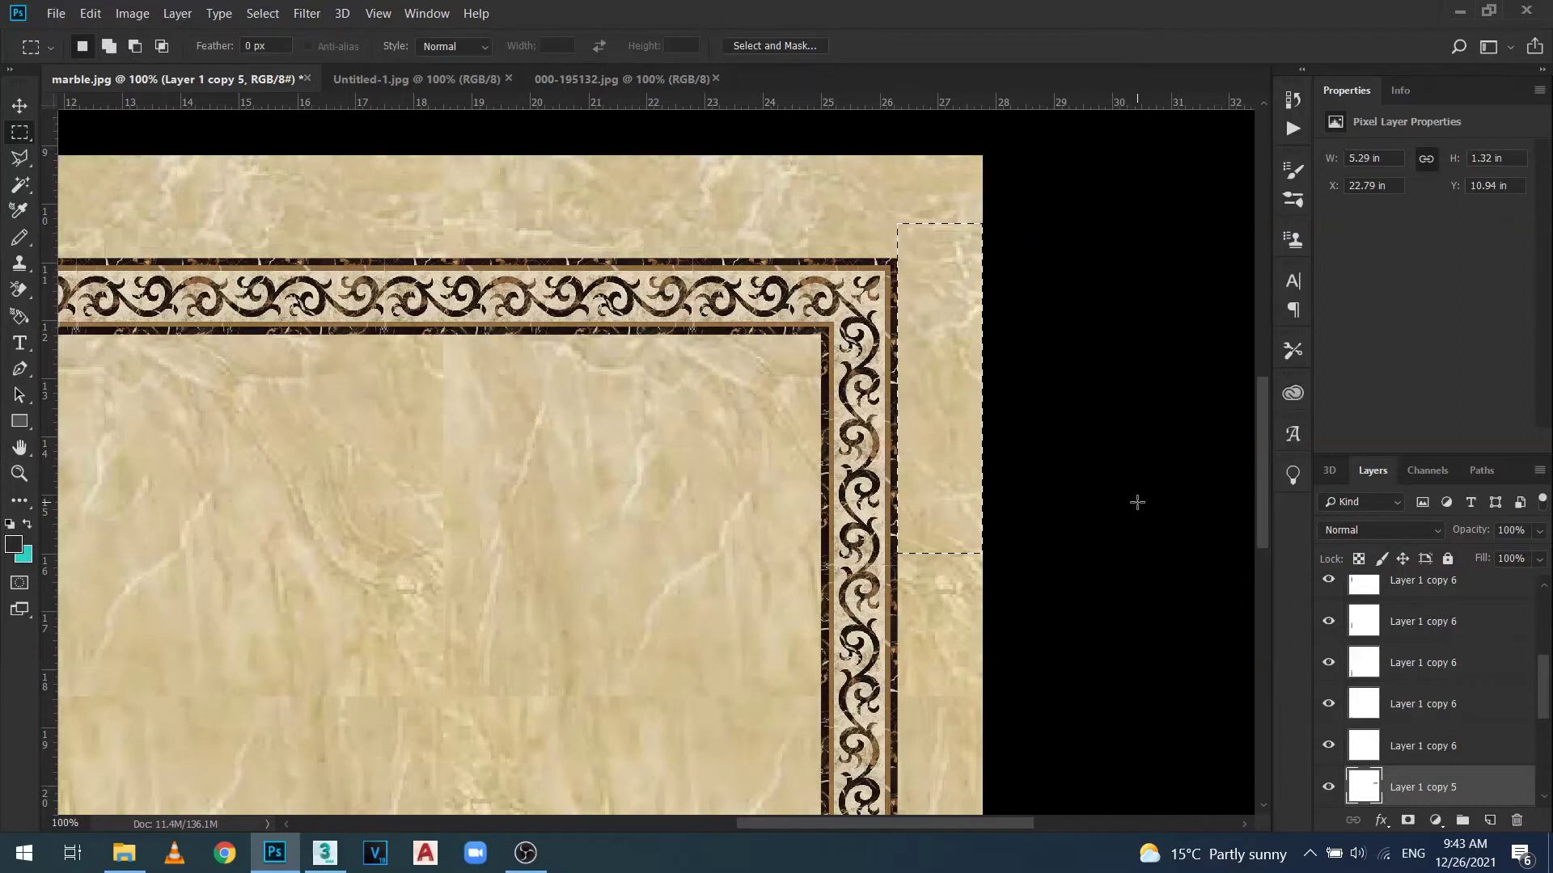
key(ctrl+d)
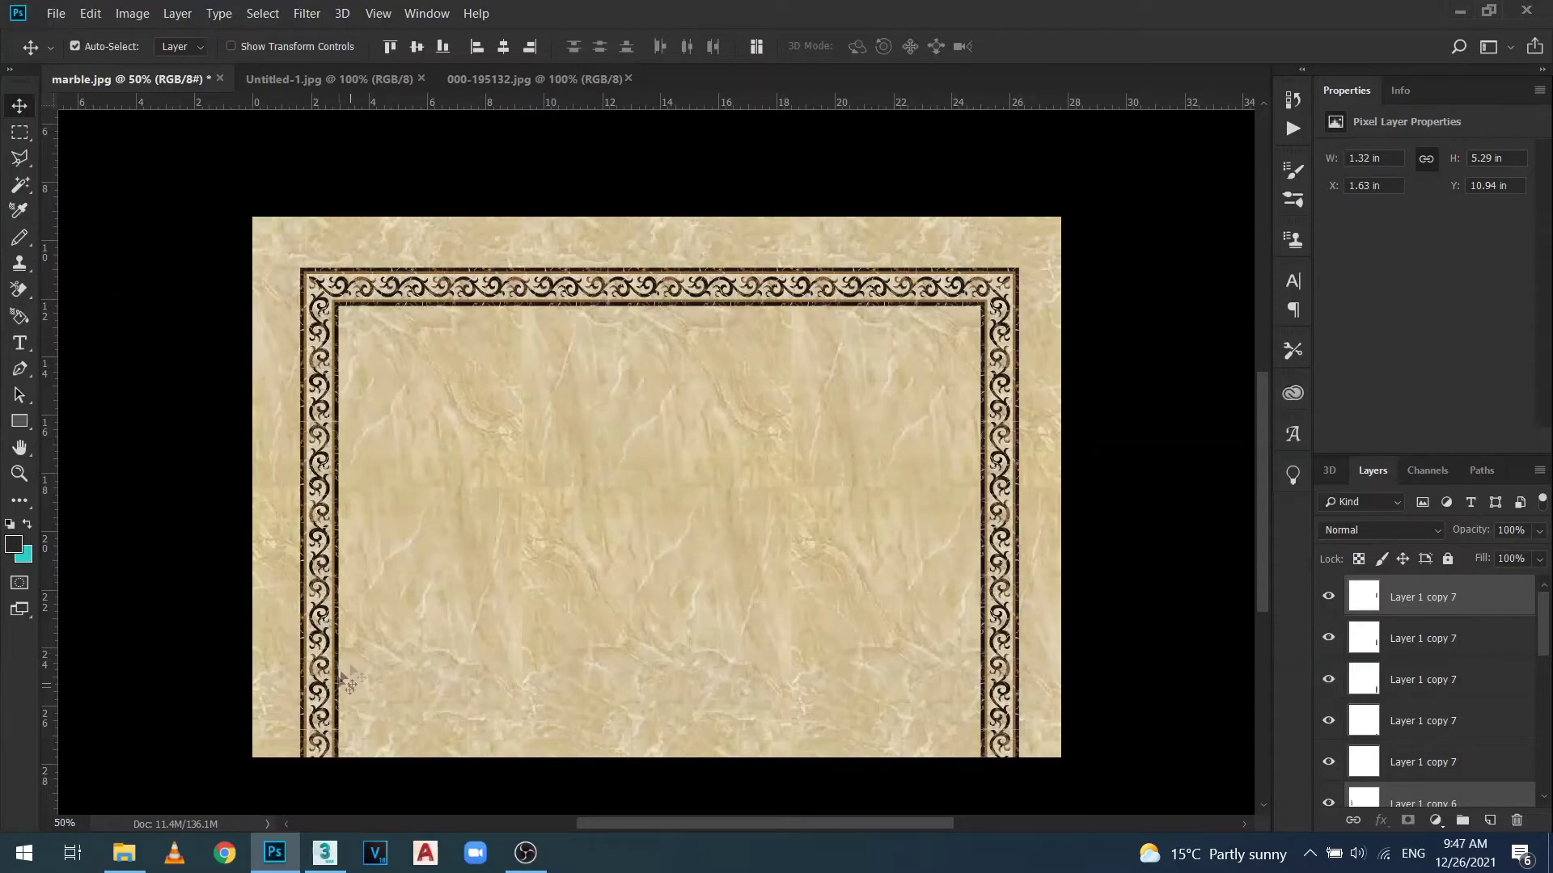
Select the uppermost right vertical strip, Layer 1 copy 7, together with the top row's strip Layer 1 copy 4.
right_click(999, 324)
click(1013, 331)
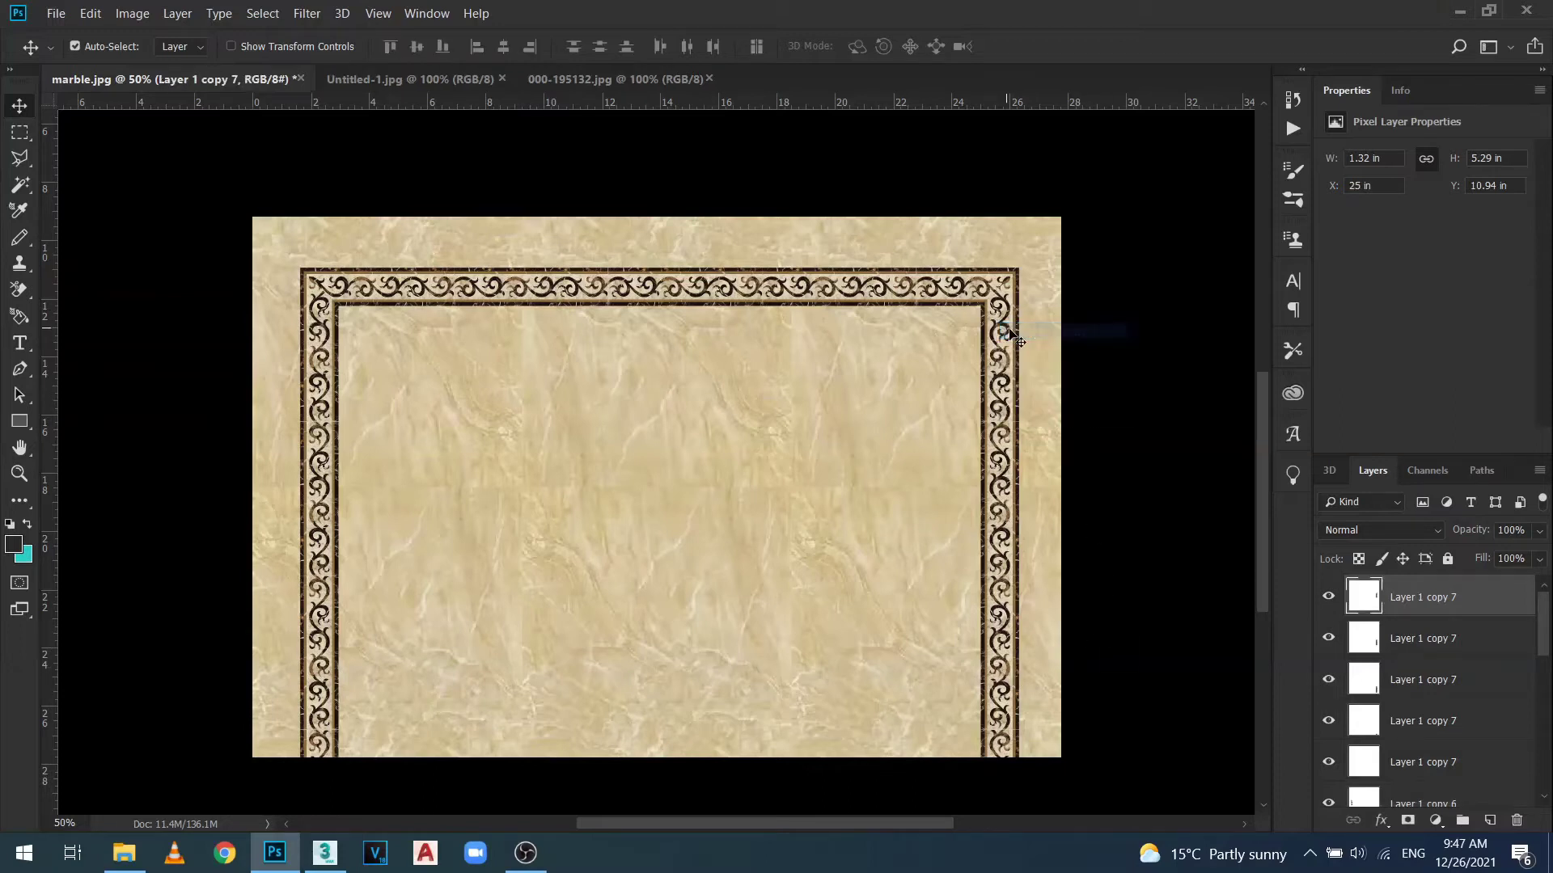
right_click(916, 293)
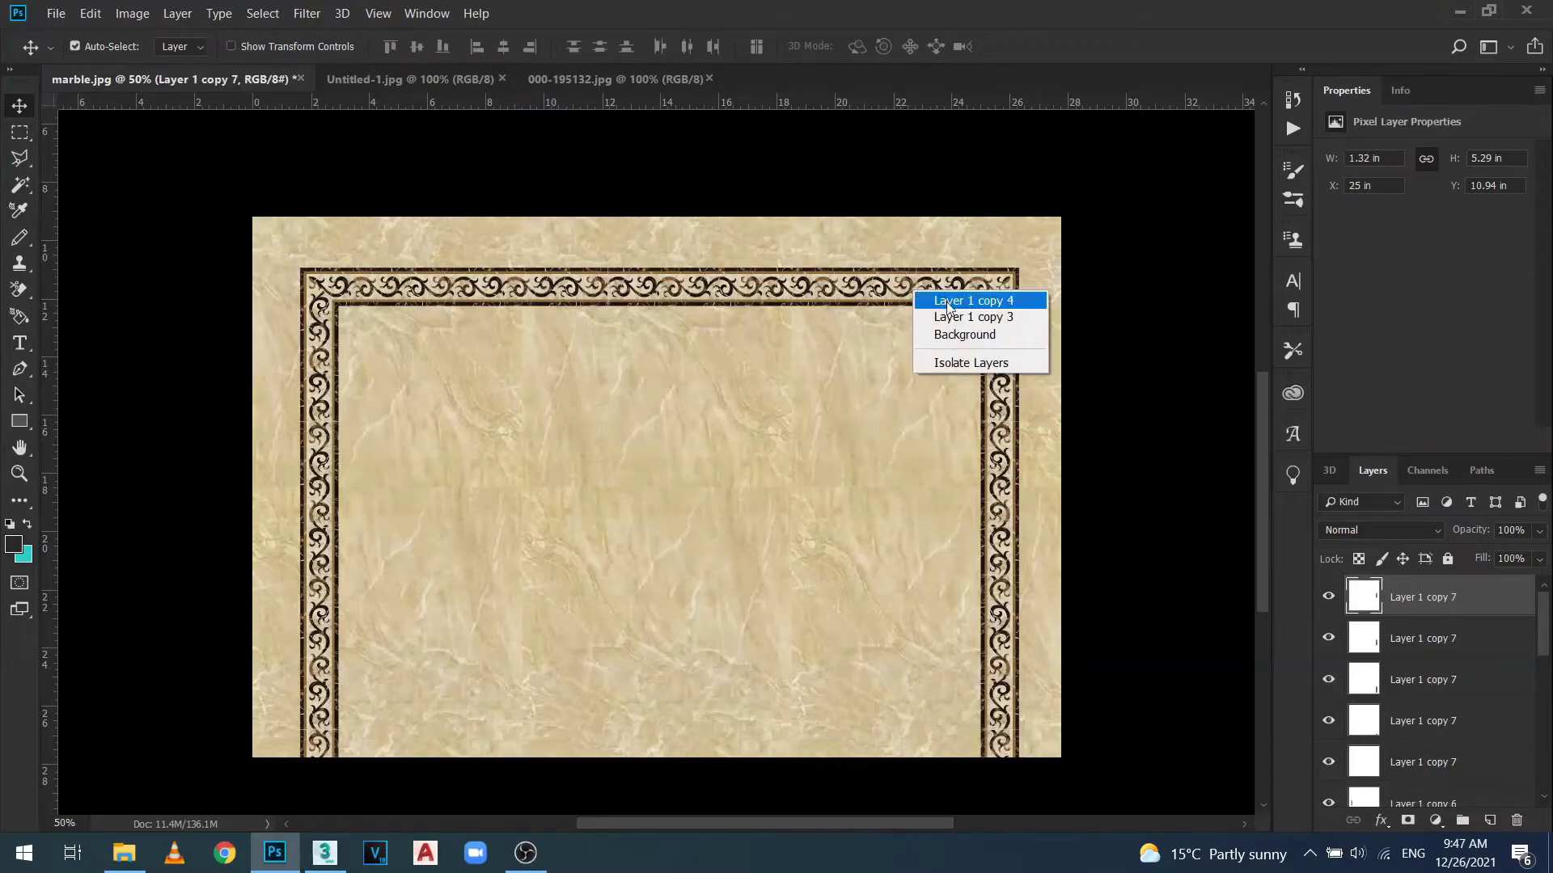
click(1543, 622)
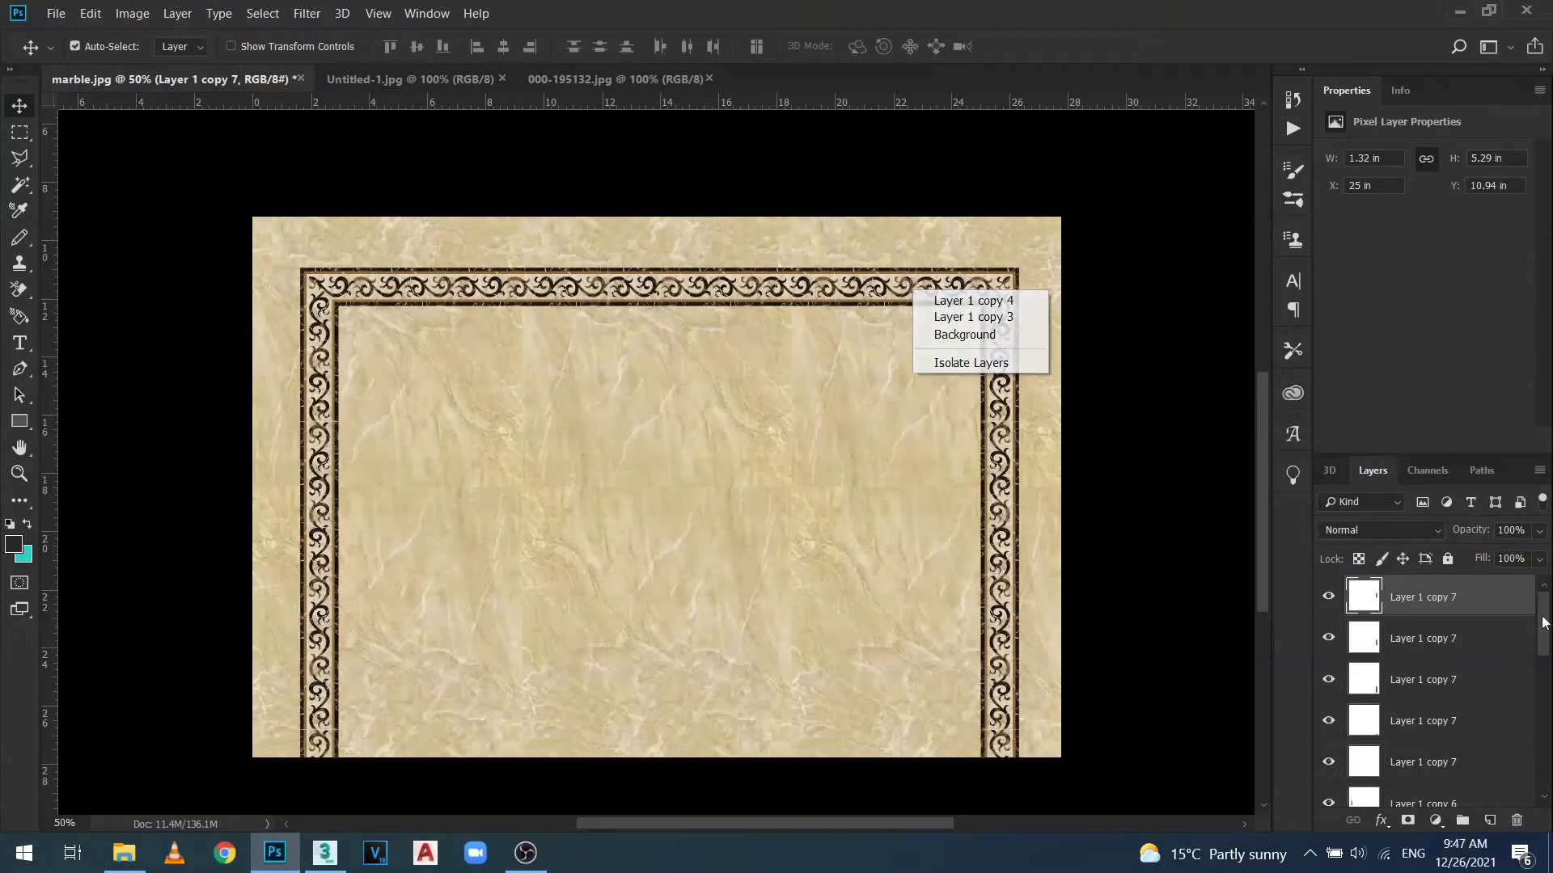
mouse_move(1543, 624)
mouse_down()
mouse_move(1542, 712)
mouse_move(1480, 717)
mouse_move(1543, 630)
mouse_up()
ctrl+click(1480, 717)
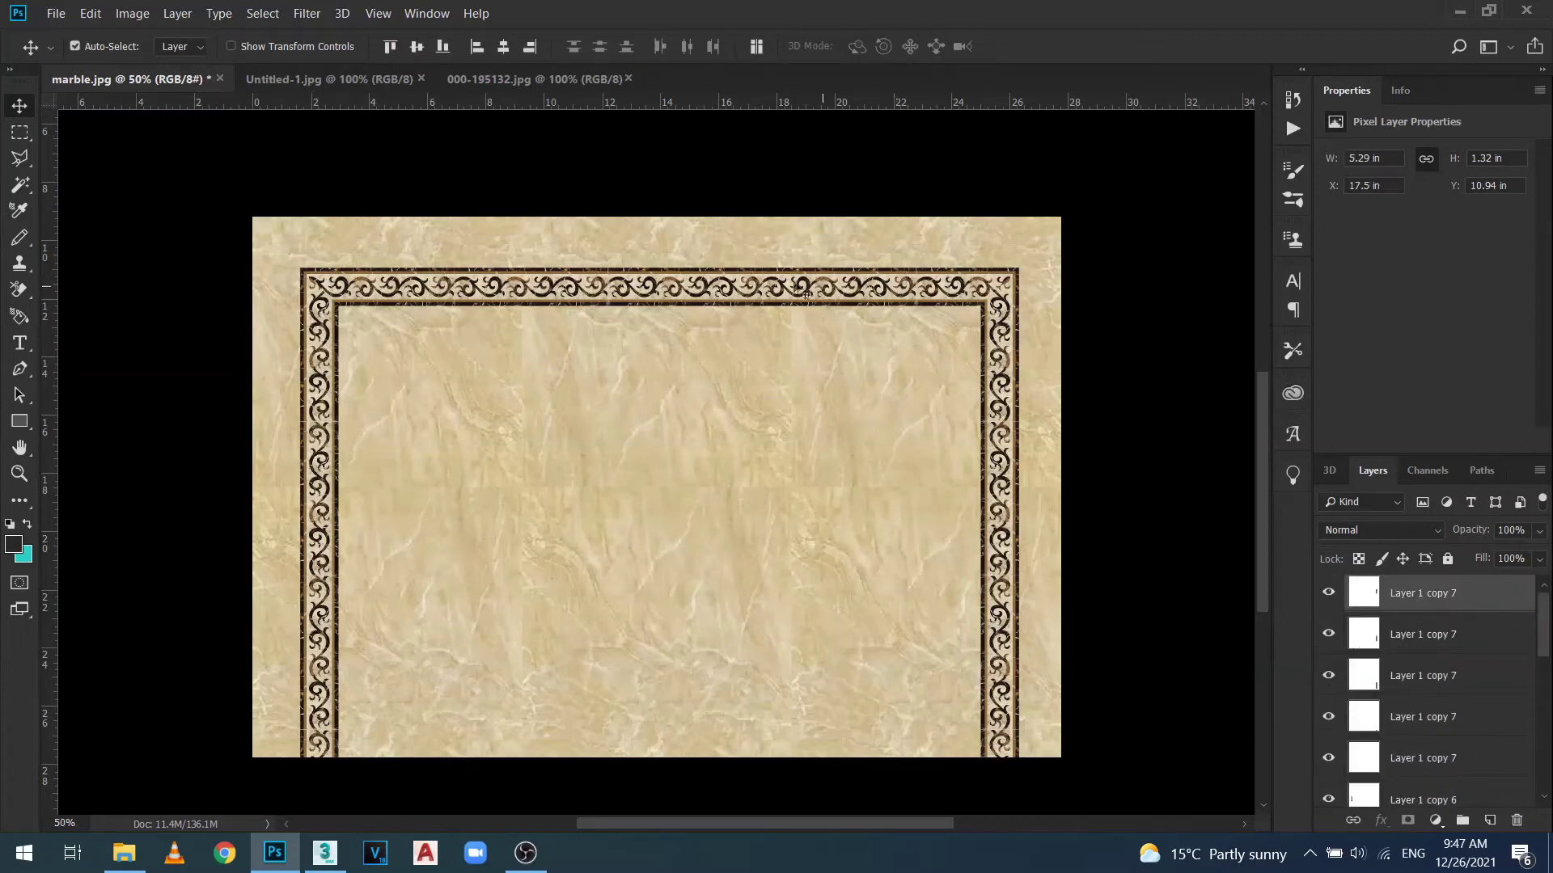
Add the remaining top-row strips Layer 1 copy 2, Layer 1 copy and Layer 1 to the layer selection.
right_click(771, 291)
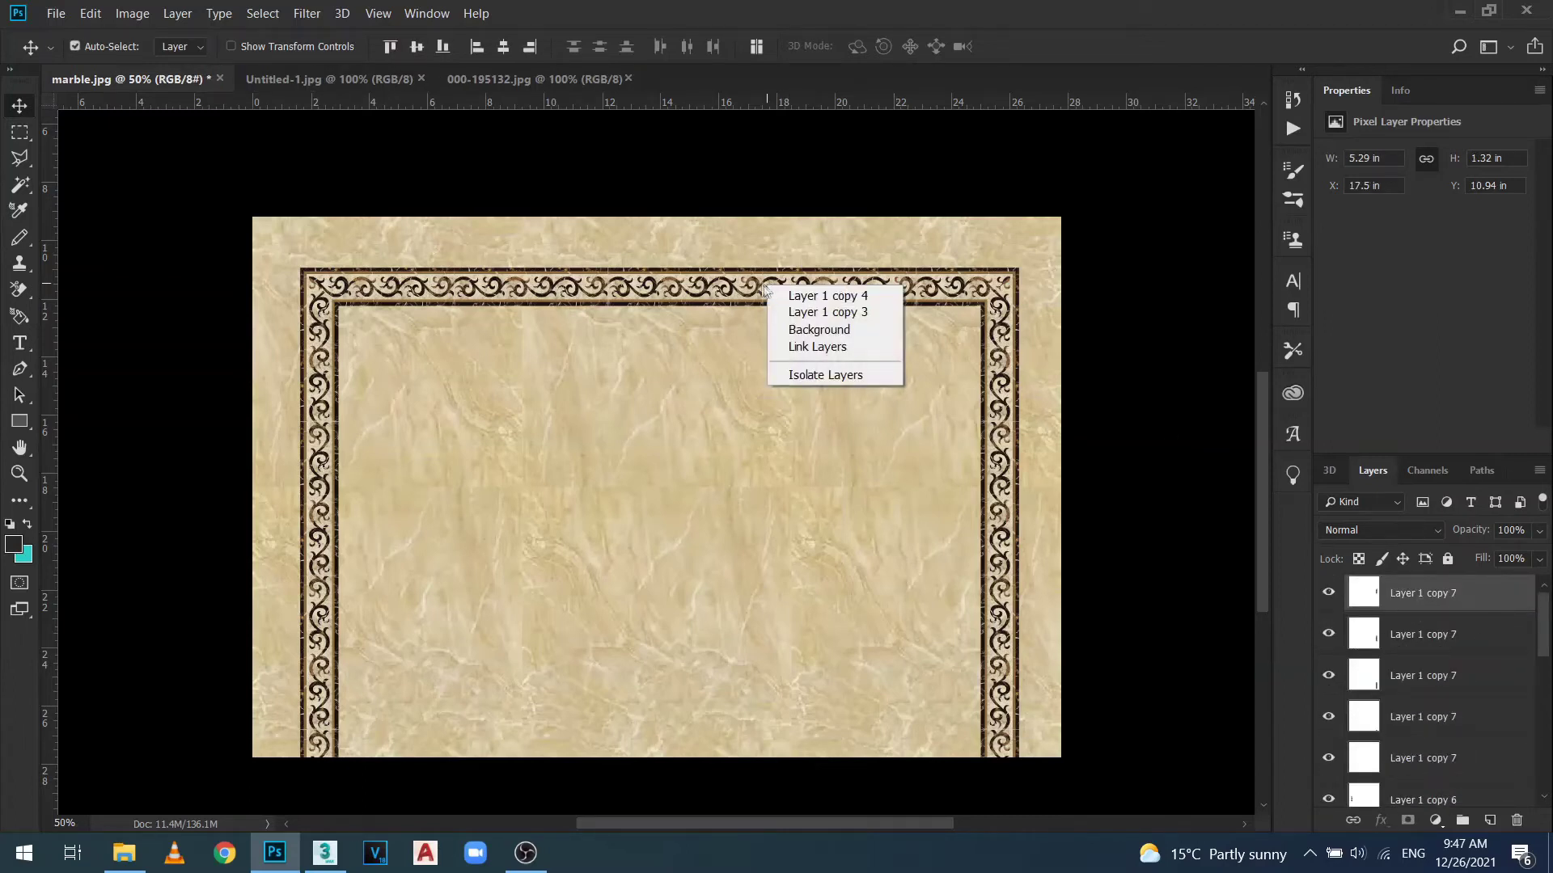
right_click(671, 283)
right_click(525, 287)
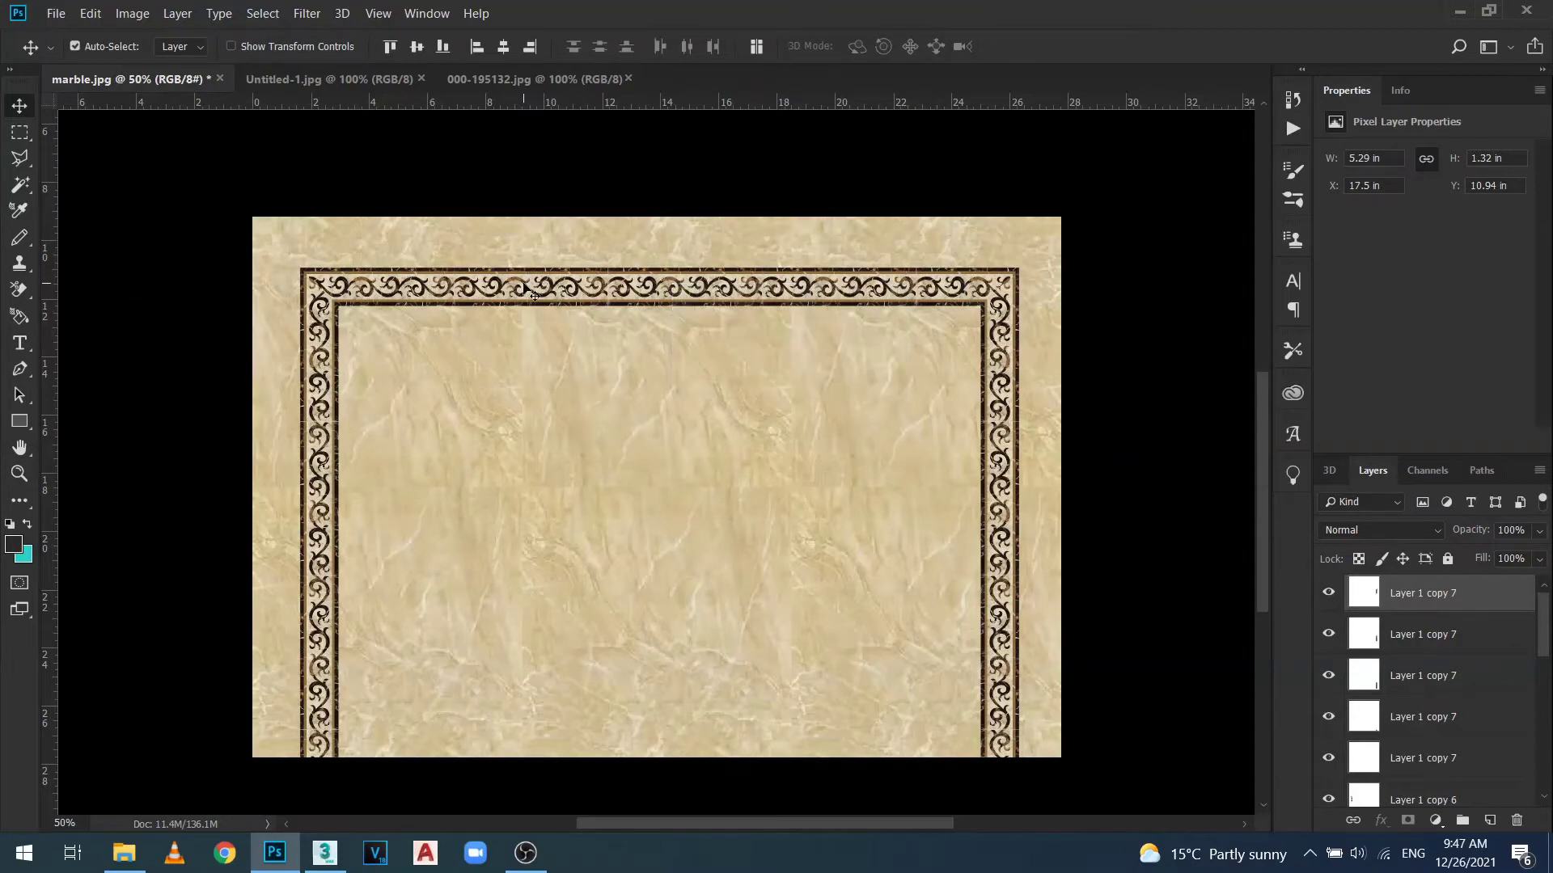
click(1546, 633)
drag(1546, 637, 1547, 752)
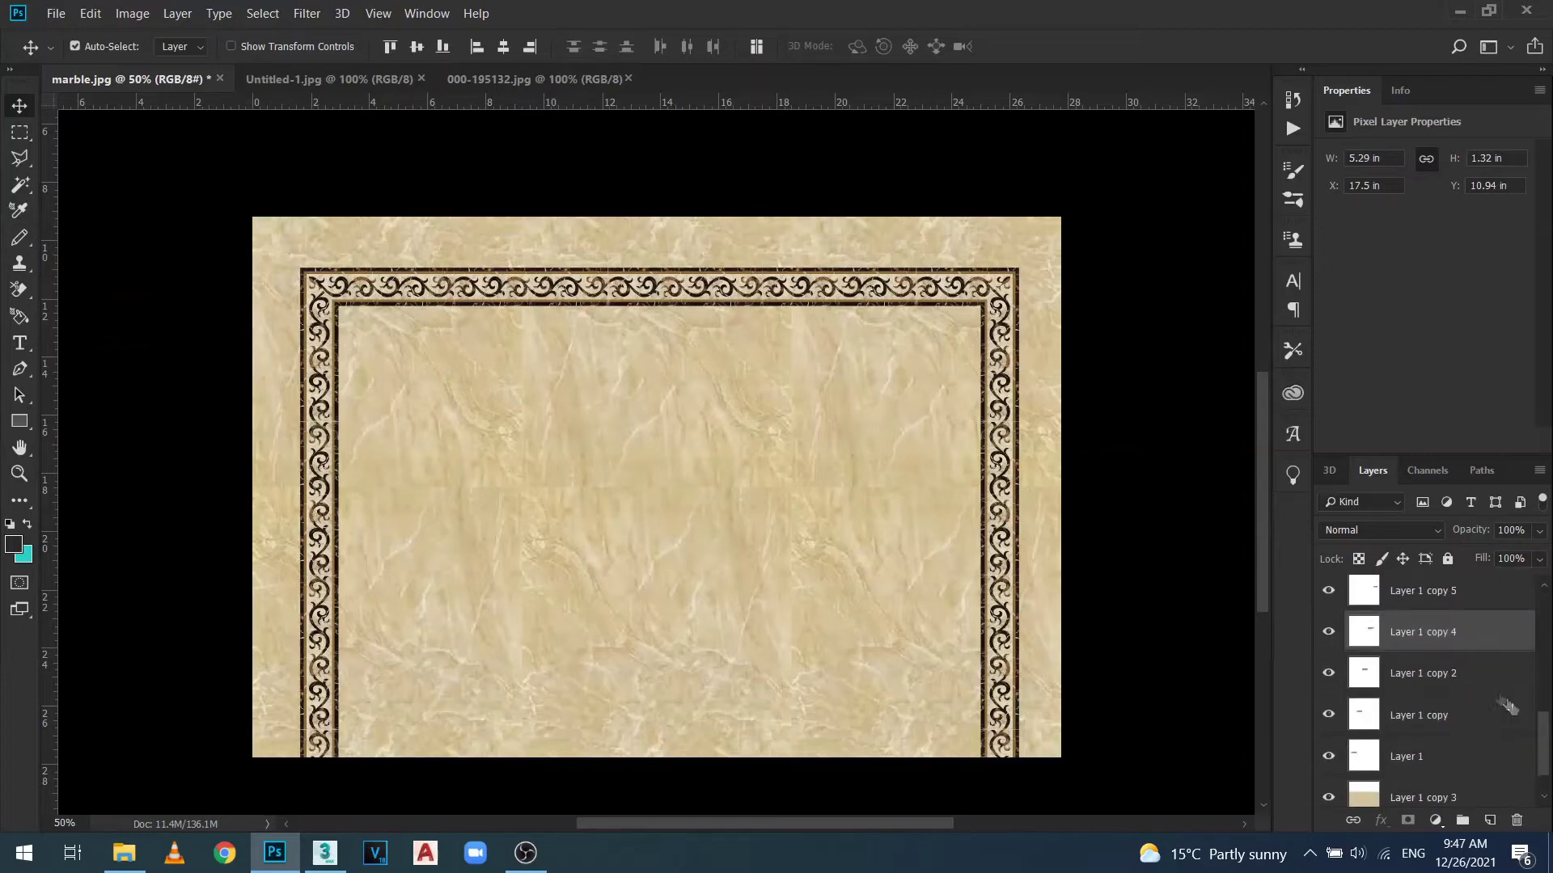
ctrl+click(1480, 681)
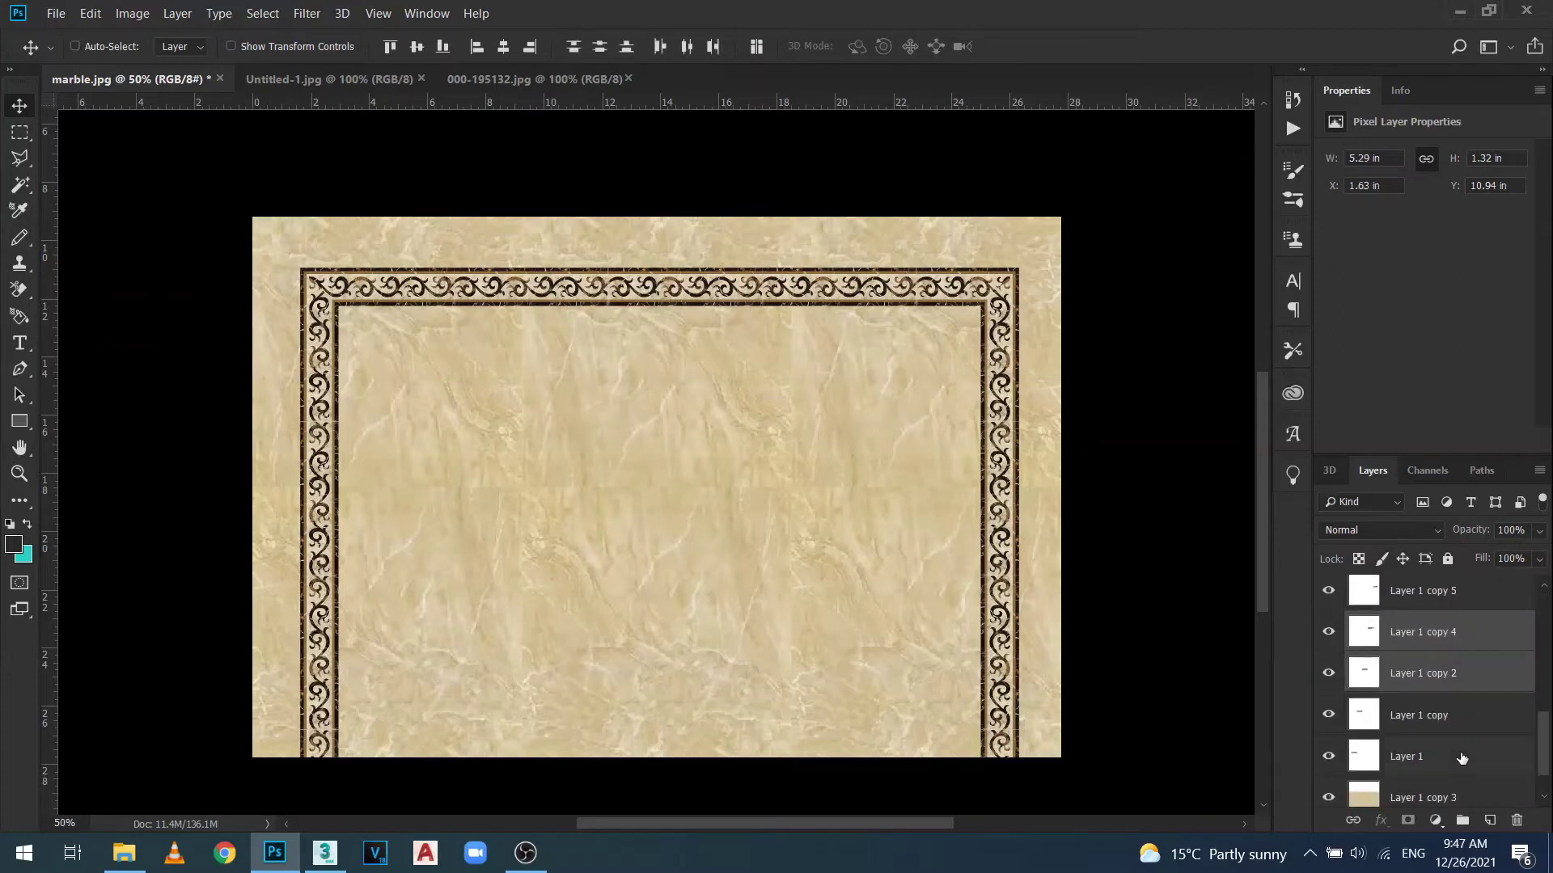
ctrl+click(1462, 758)
click(1329, 715)
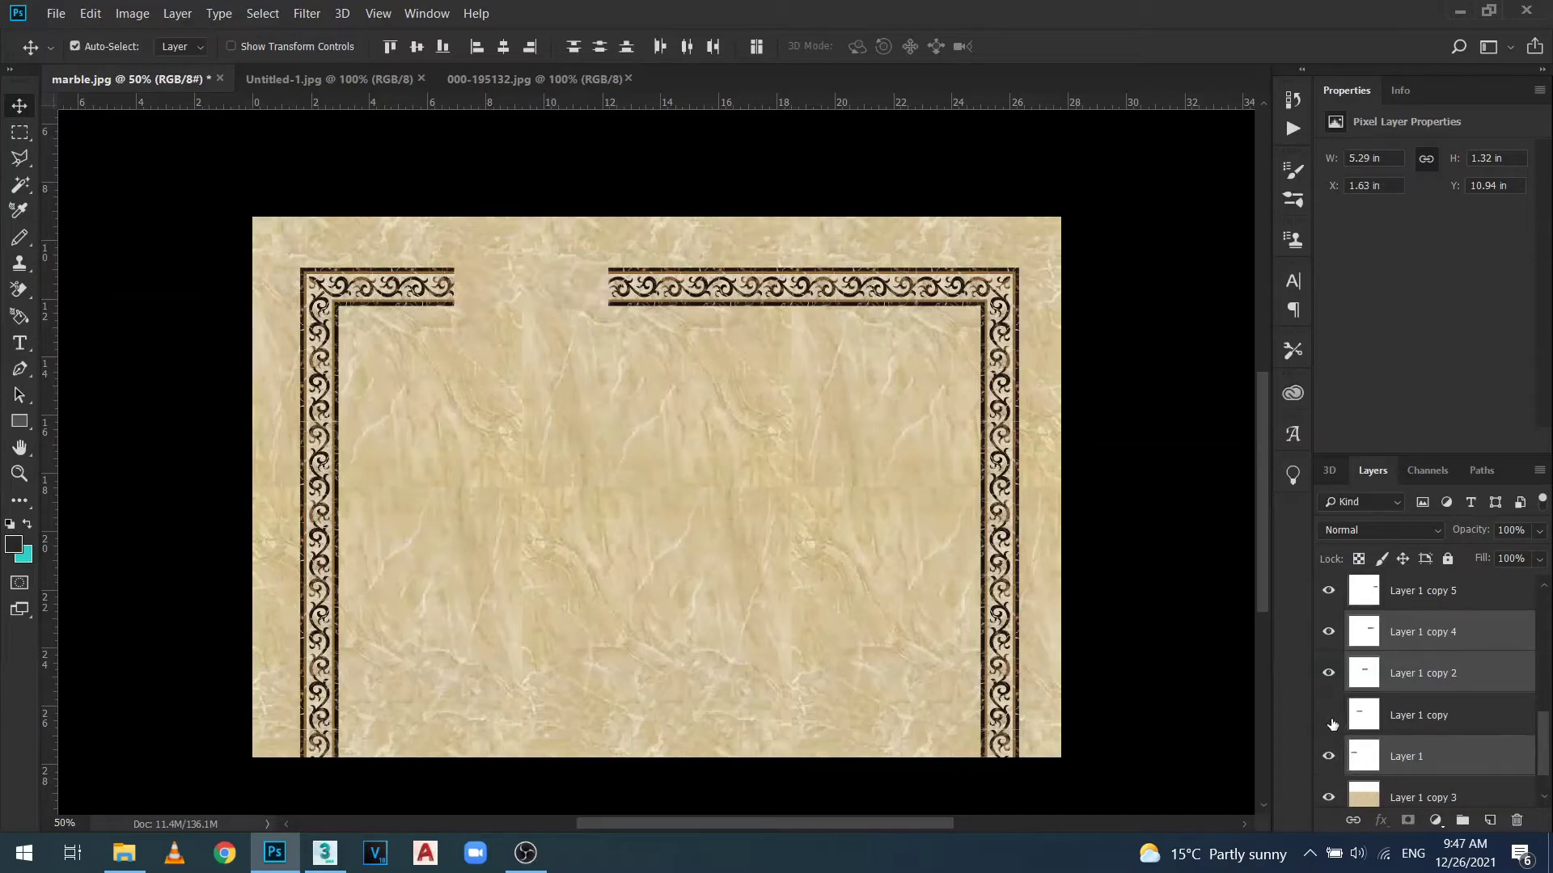
click(1330, 716)
ctrl+click(1438, 719)
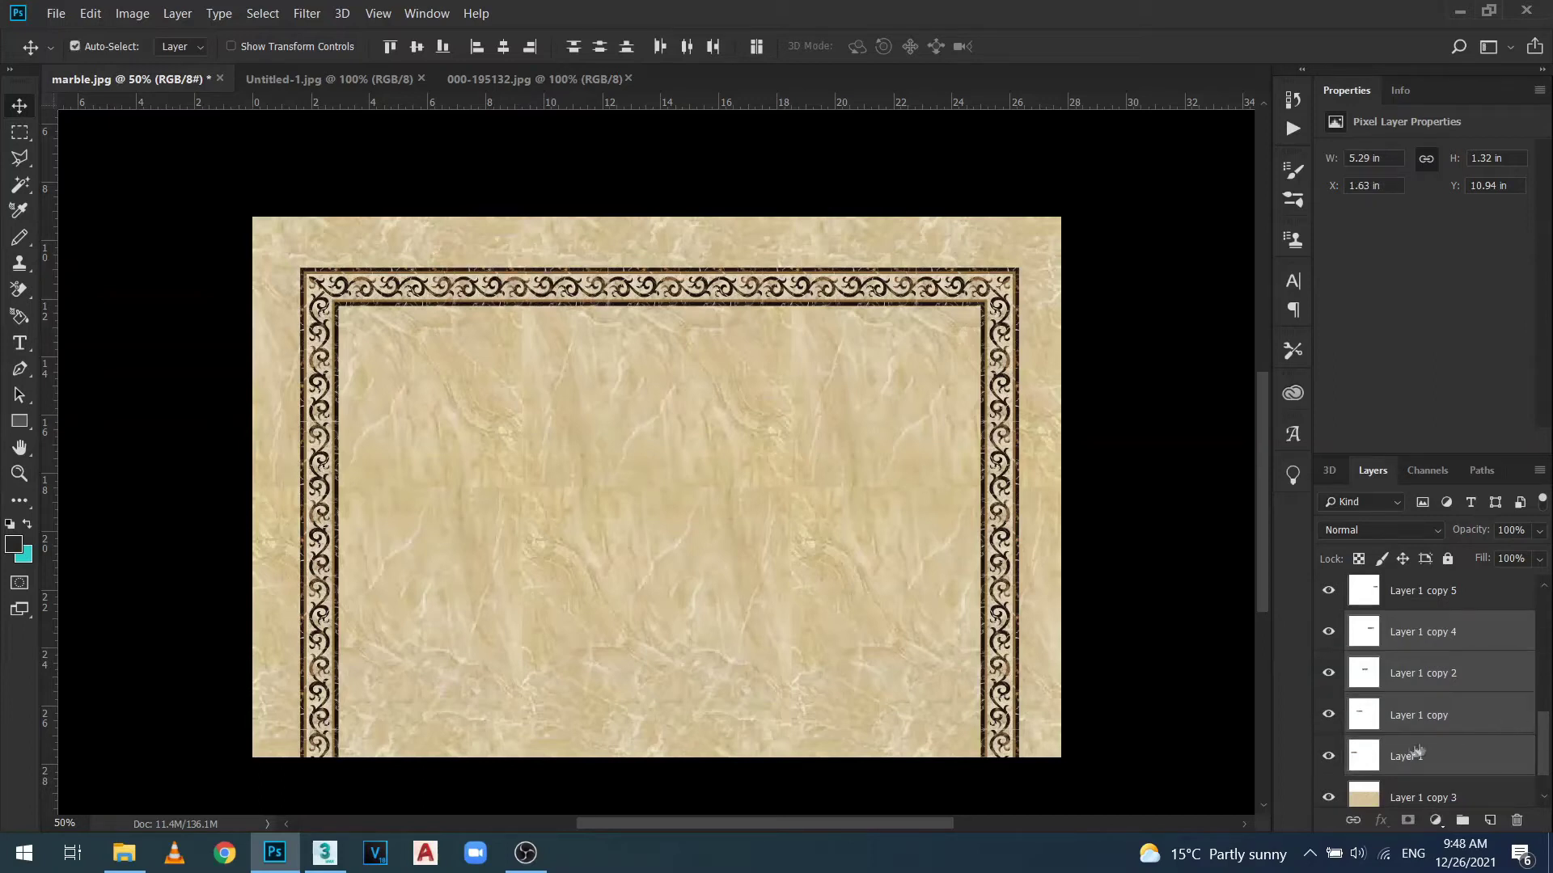
Toggle the visibility of each selected border strip layer off and on to check which piece it holds.
click(1328, 757)
click(1329, 759)
click(1329, 717)
click(1329, 716)
click(1328, 674)
click(1329, 676)
click(1329, 631)
click(1328, 632)
drag(1543, 726, 1546, 592)
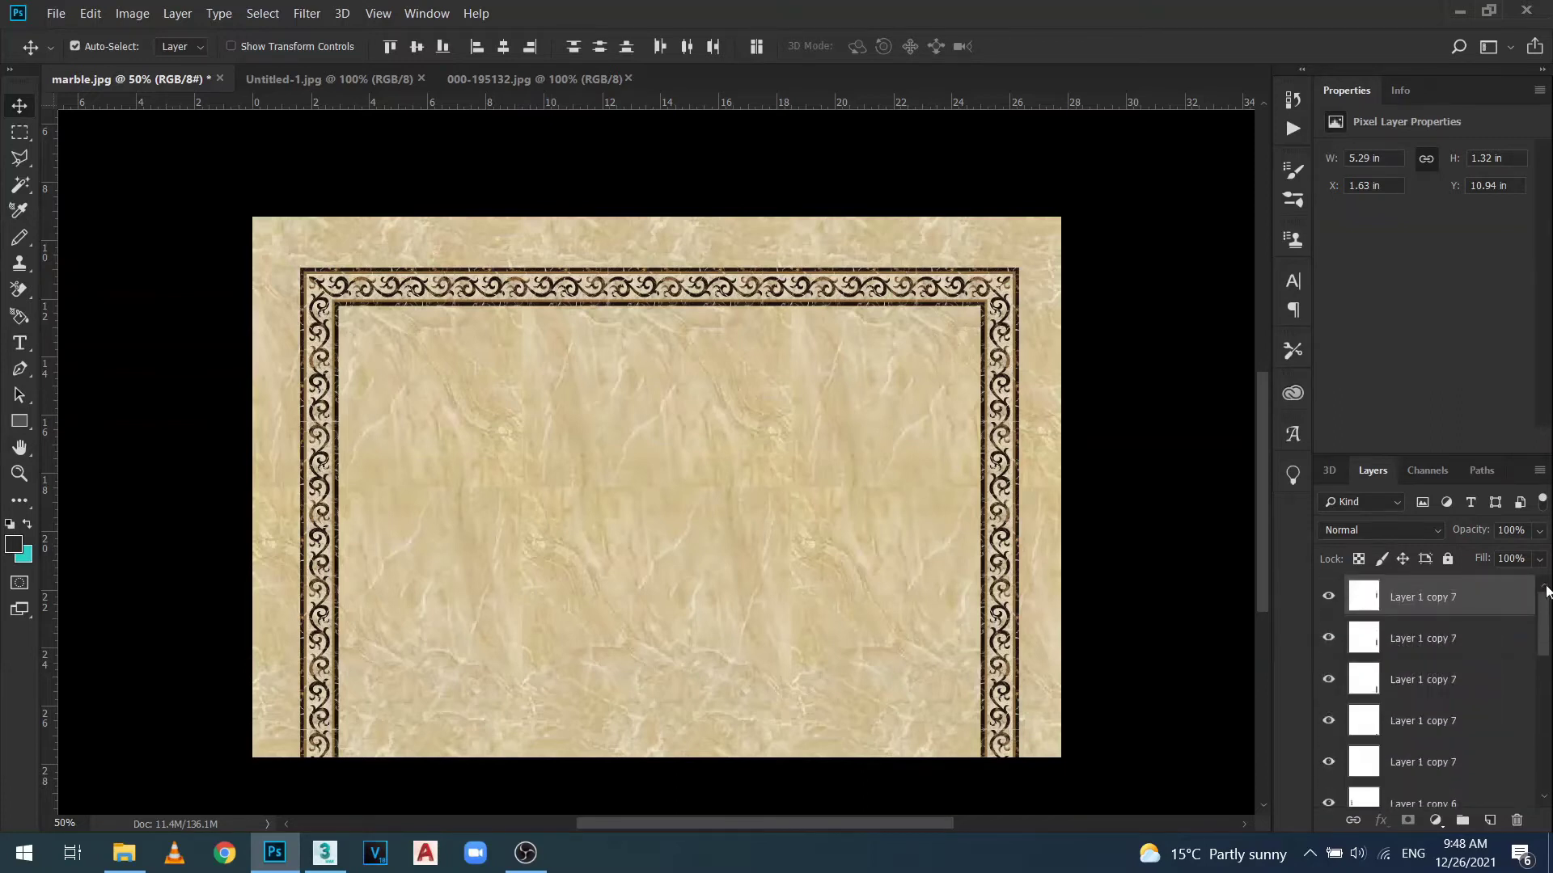
click(1327, 598)
click(1327, 598)
Add the upper-left vertical strip, Layer 1 copy 6, to the selection and link the selected border layers.
right_click(322, 314)
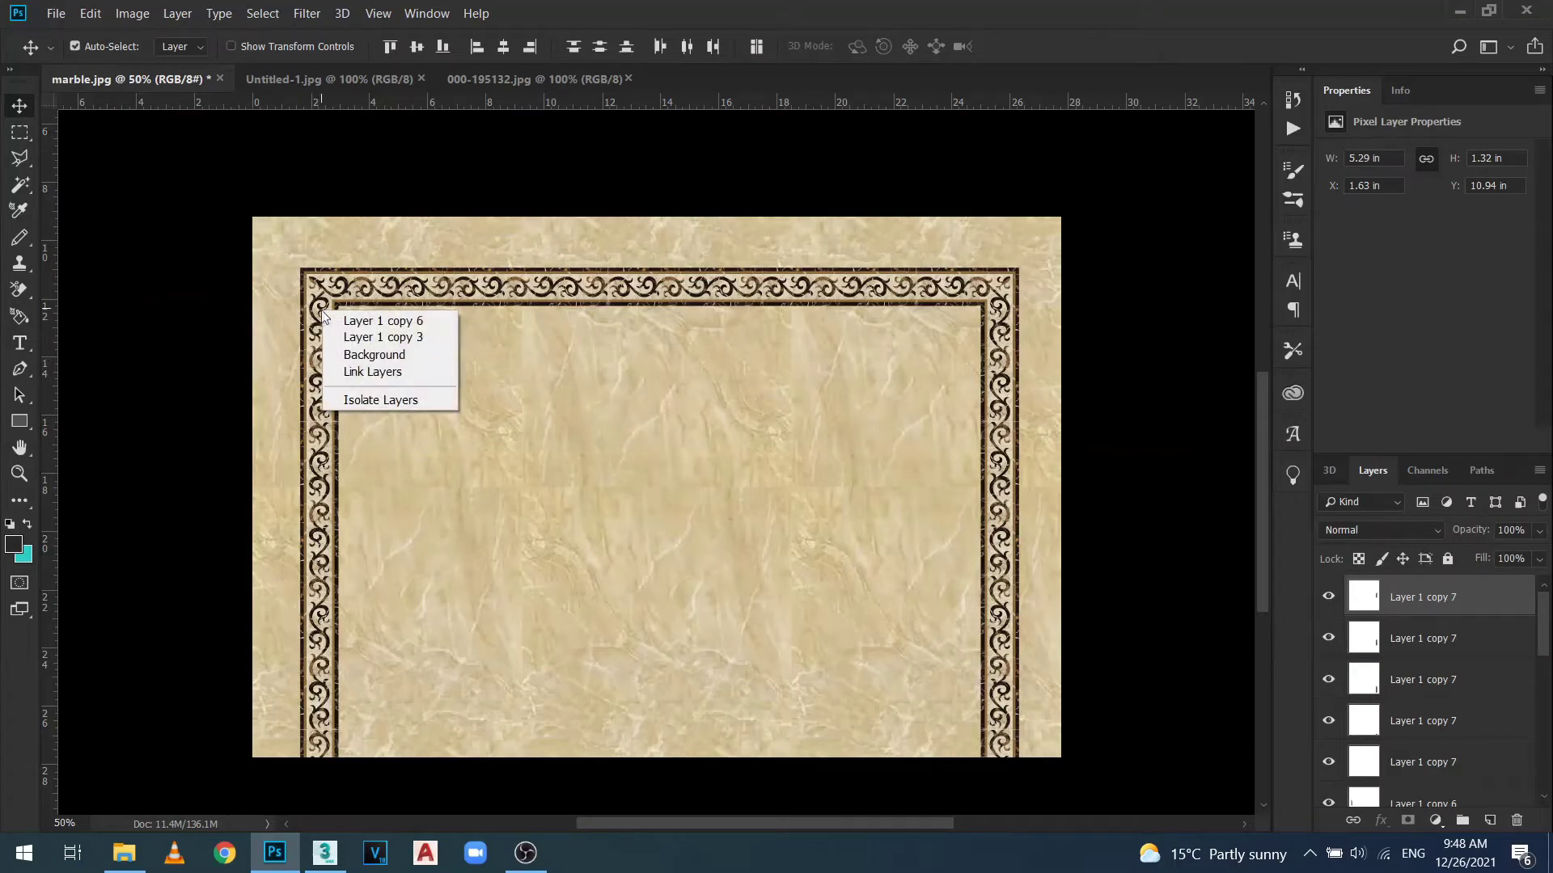
click(1545, 625)
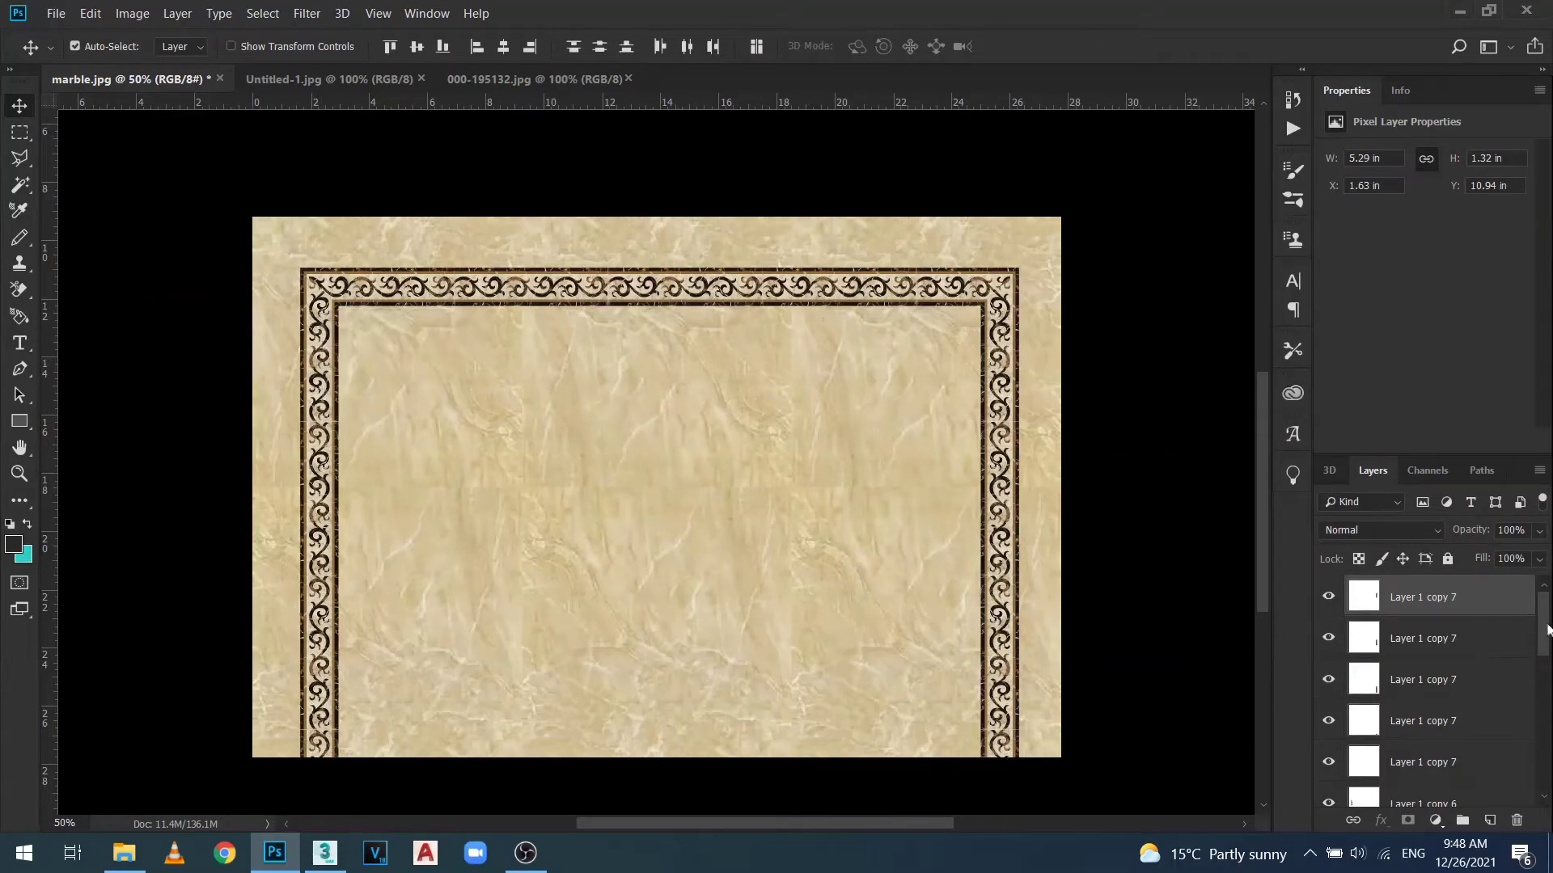
drag(1547, 629, 1546, 634)
ctrl+click(1436, 726)
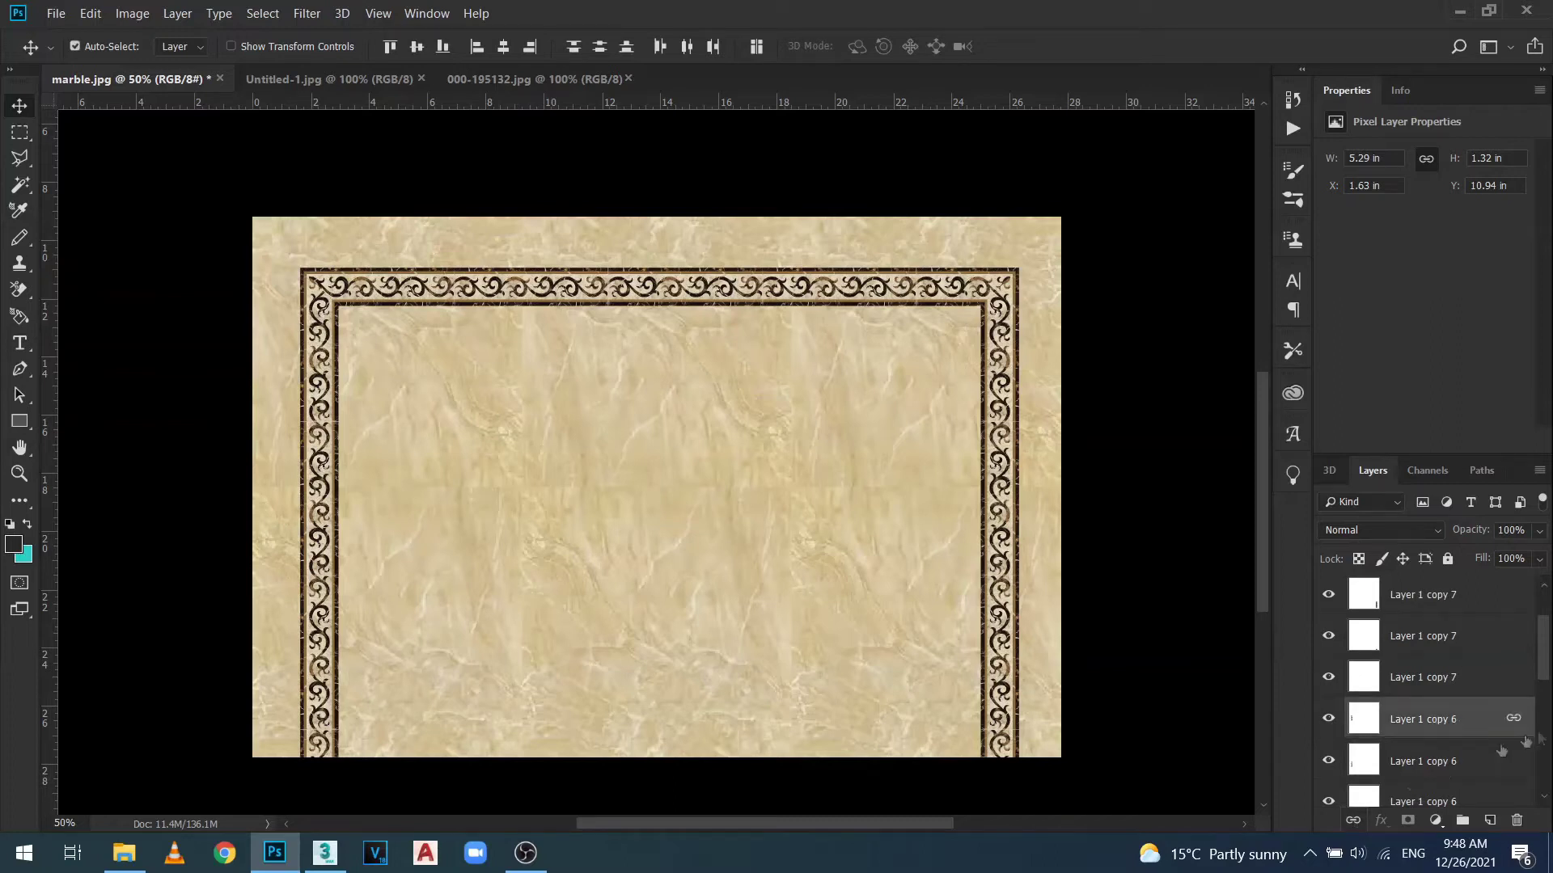
drag(686, 264, 661, 241)
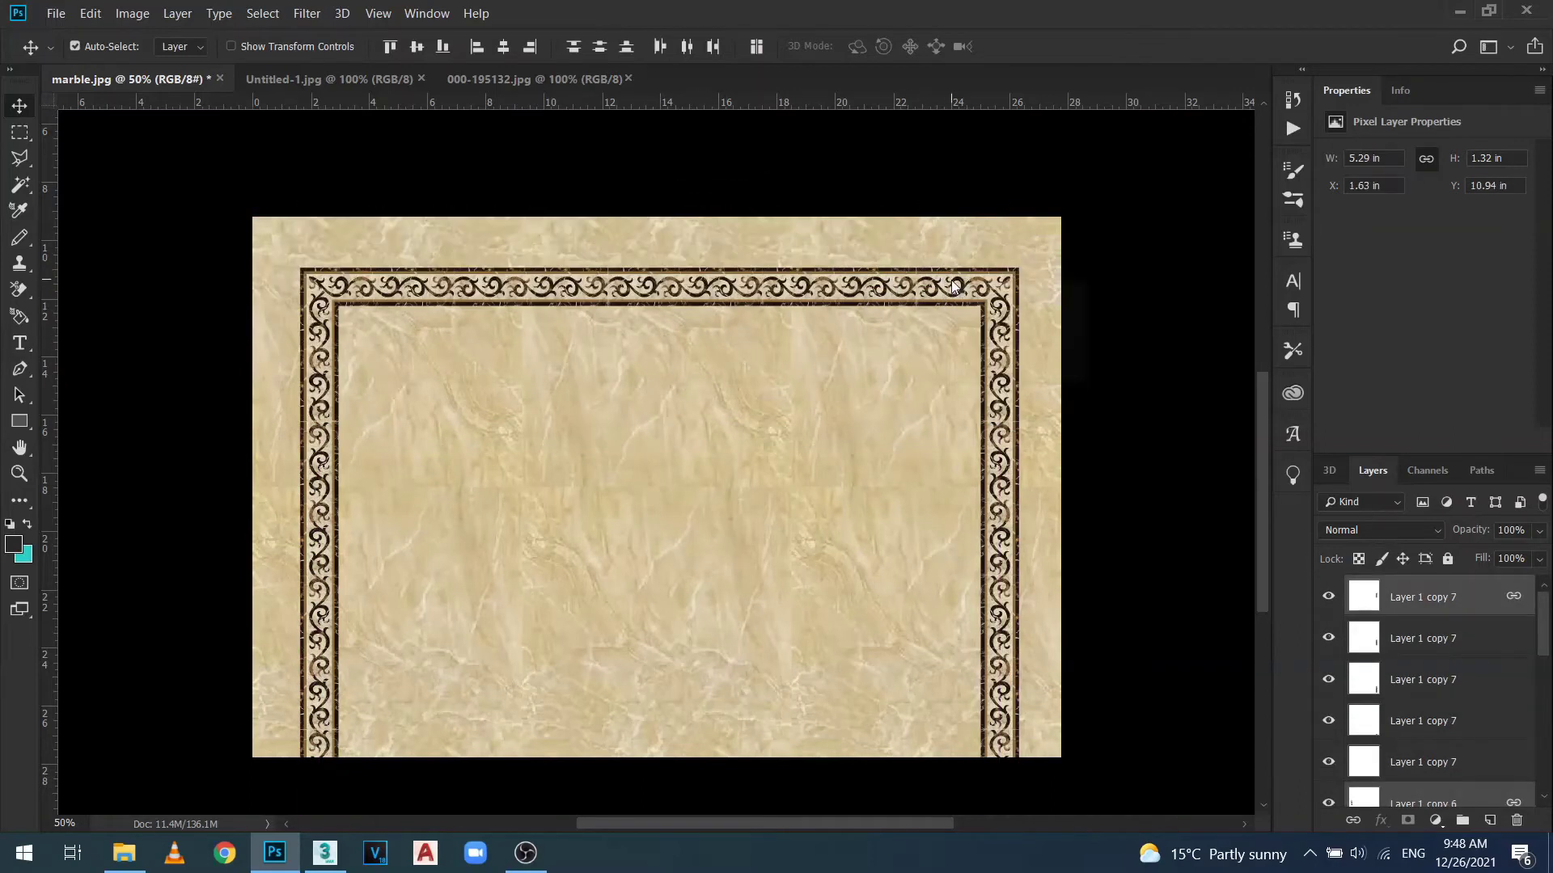
Include the top row's right-end strip, Layer 1 copy 5, in the linked top border set.
right_click(952, 285)
click(1542, 636)
drag(1542, 636, 1545, 728)
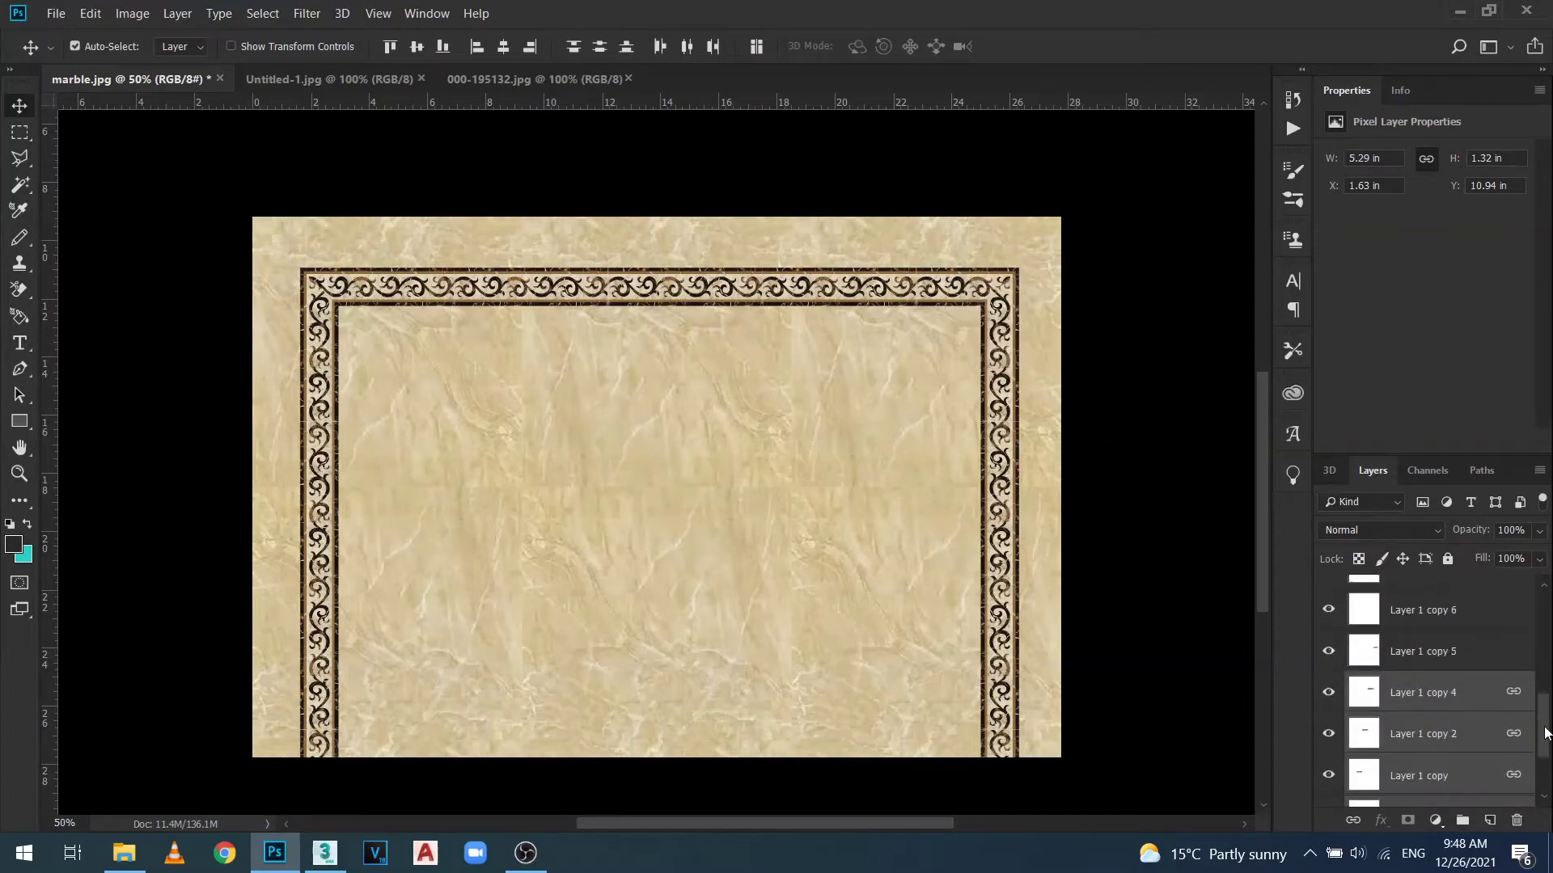
click(1460, 683)
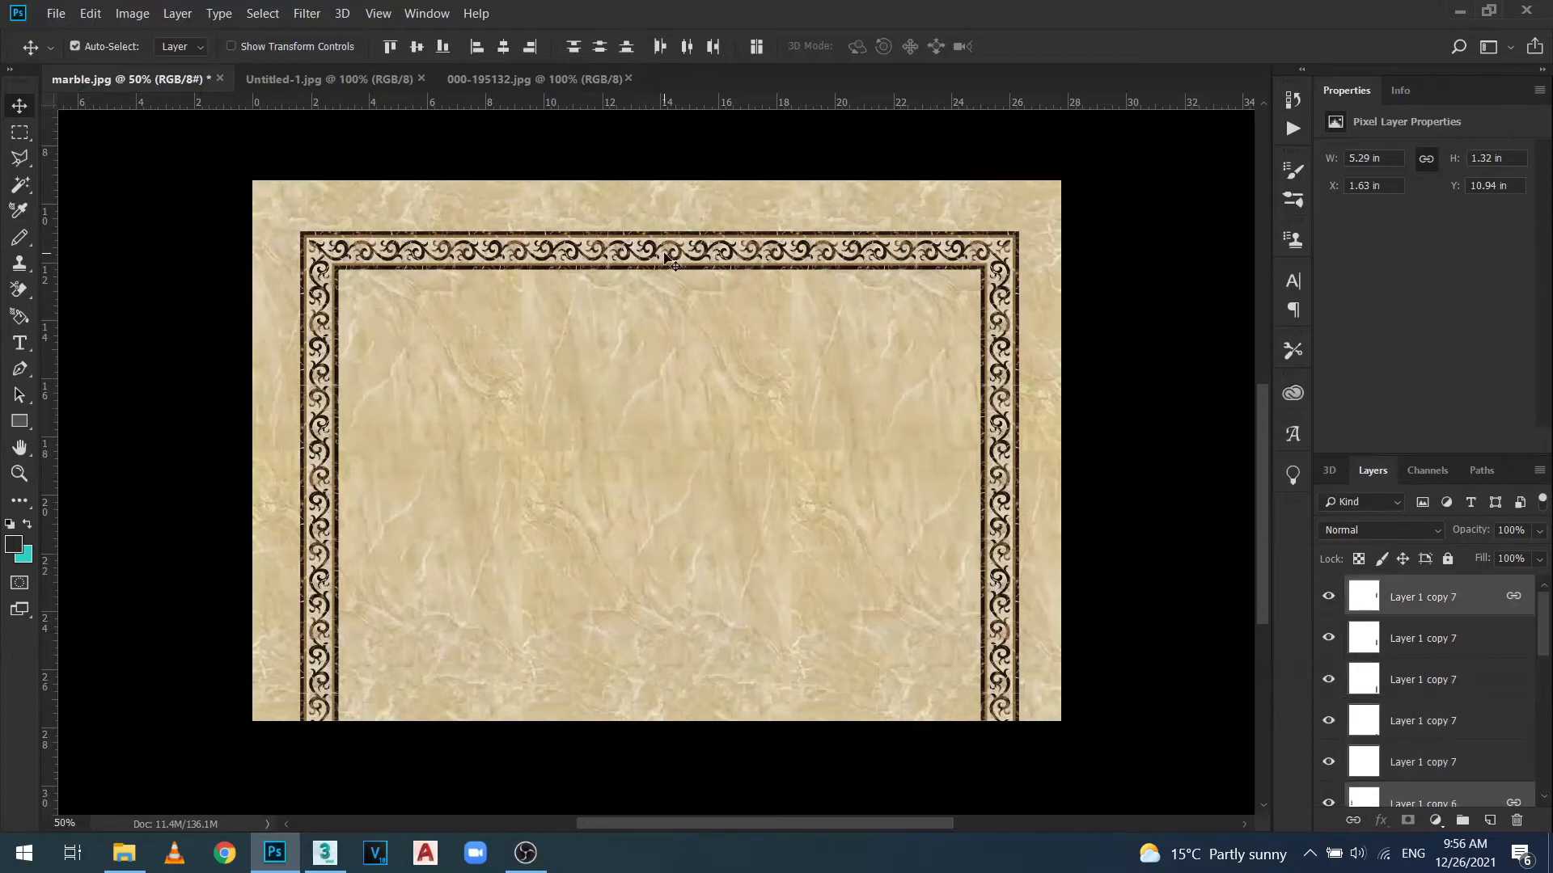
Duplicate the linked top border and its corner strips downward to about Y 17.19 in and flip the copy vertically.
mouse_move(667, 253)
mouse_down()
mouse_move(665, 214)
mouse_move(668, 258)
mouse_up()
drag(671, 263, 677, 446)
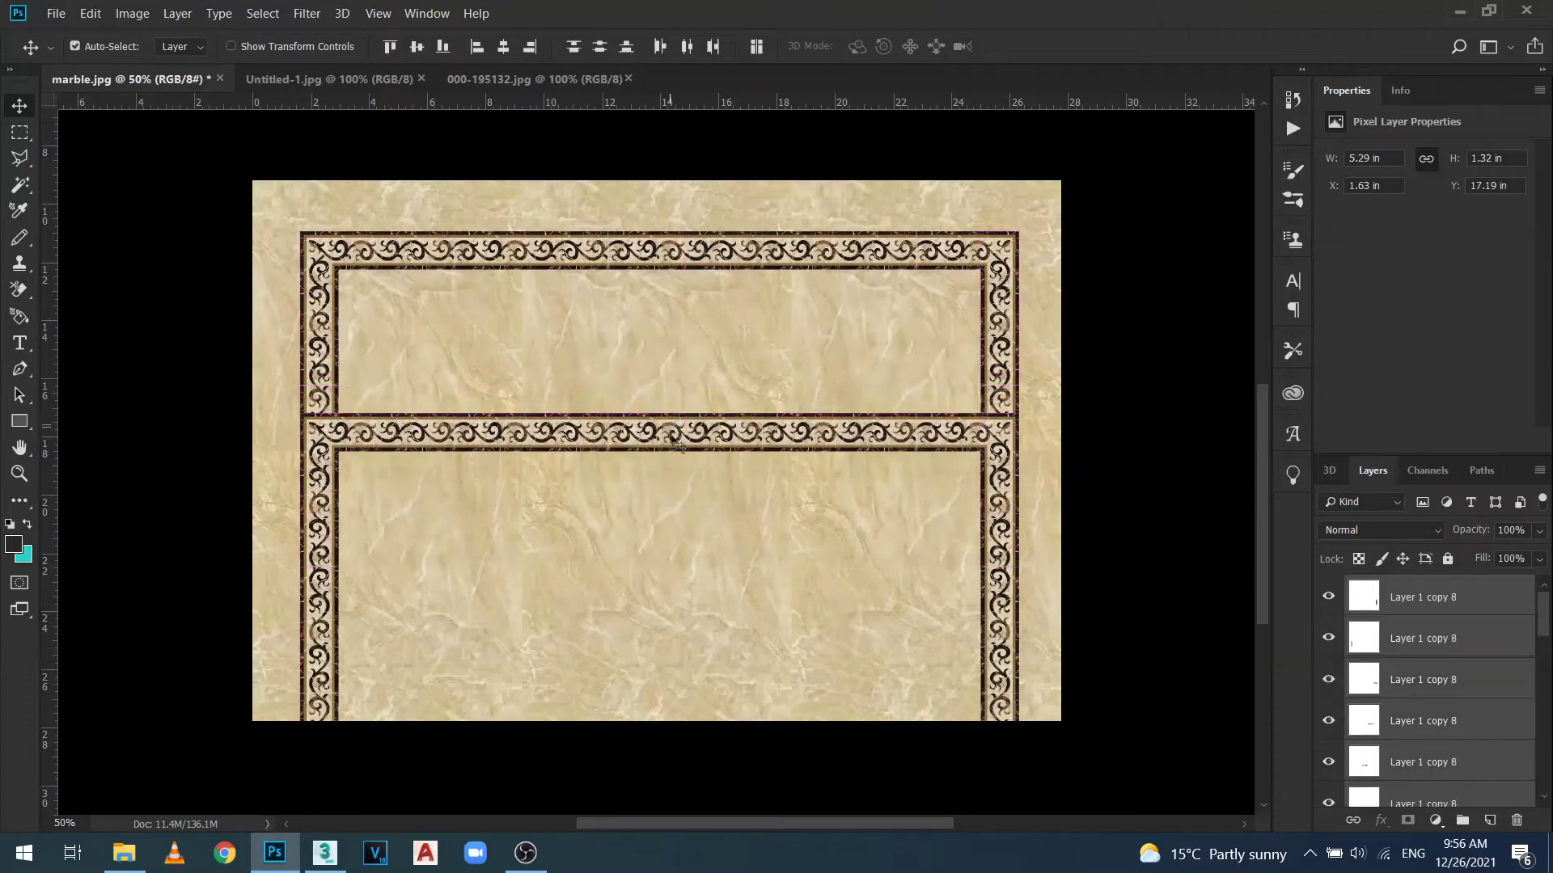
click(92, 16)
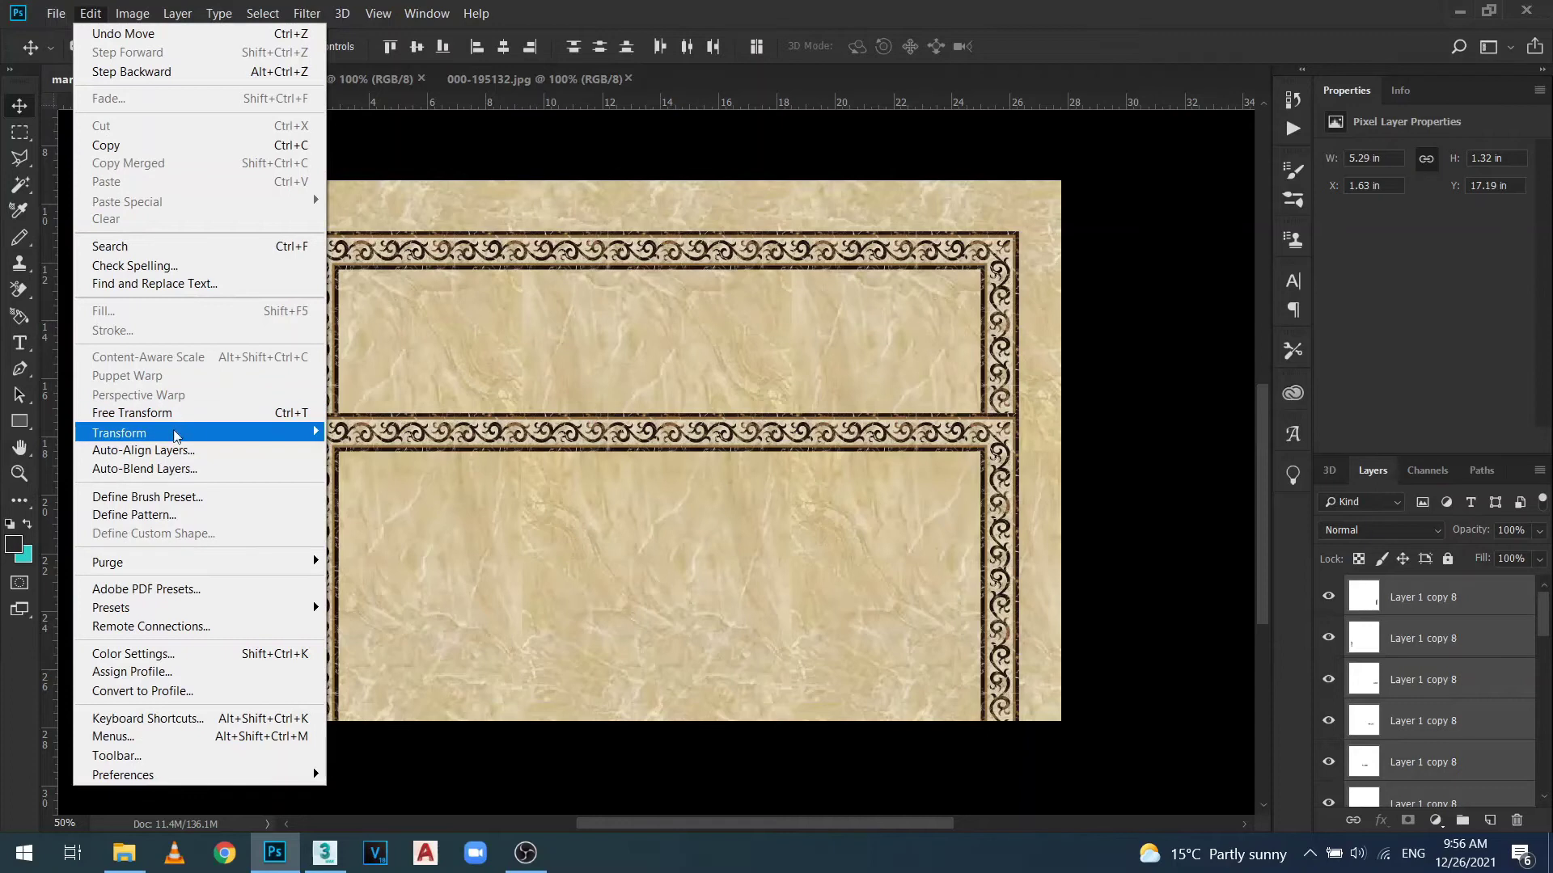
mouse_move(176, 435)
click(437, 663)
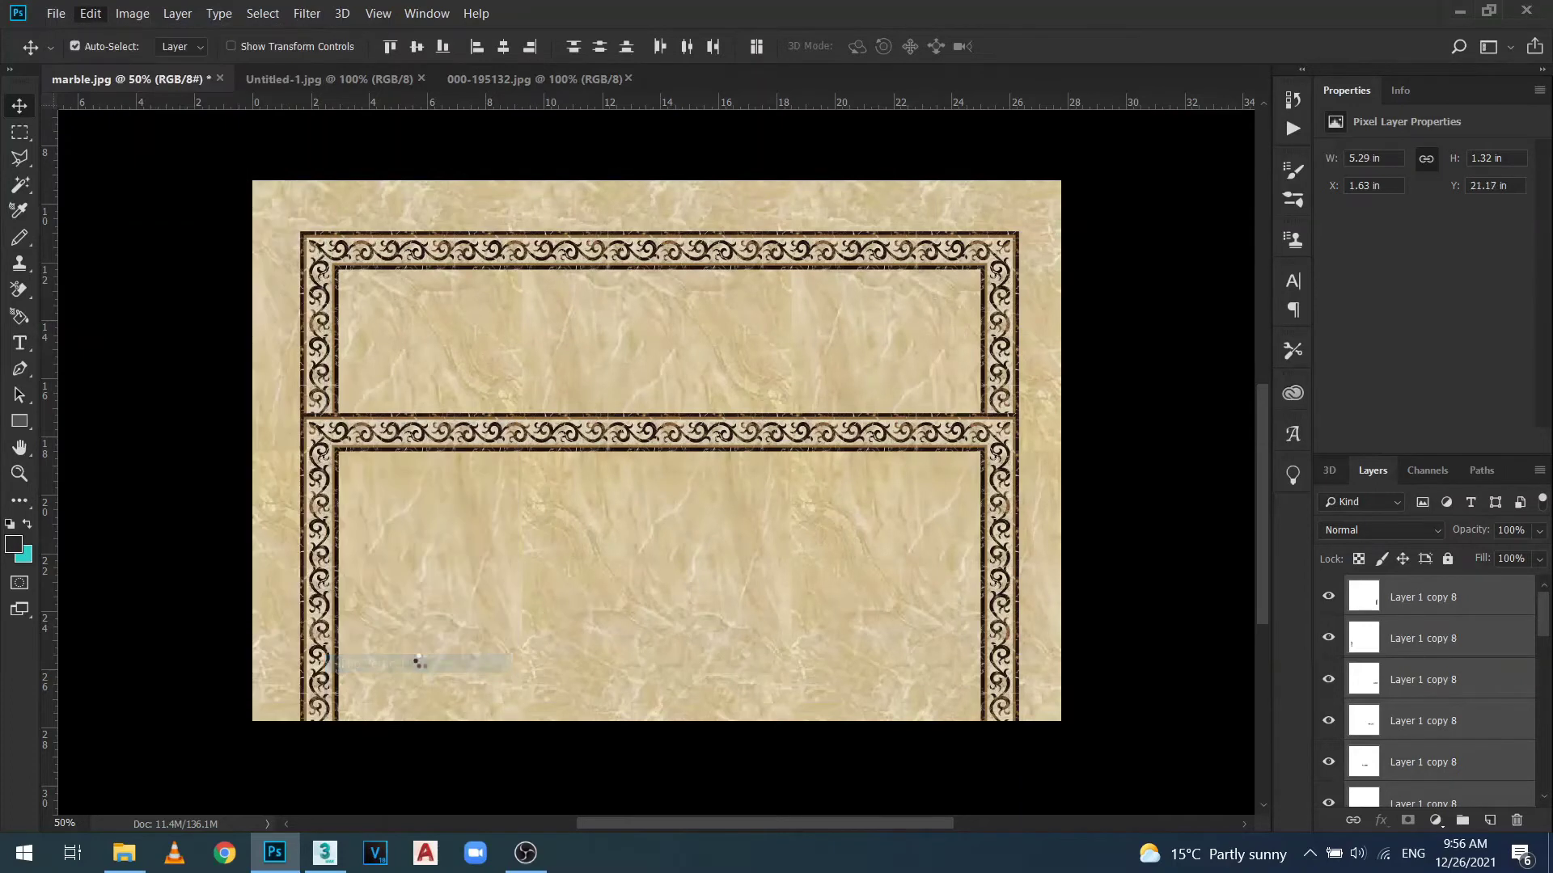
Move the flipped border copy down to Y 24.78 in so it closes the frame near the marble's lower edge.
drag(691, 554, 690, 655)
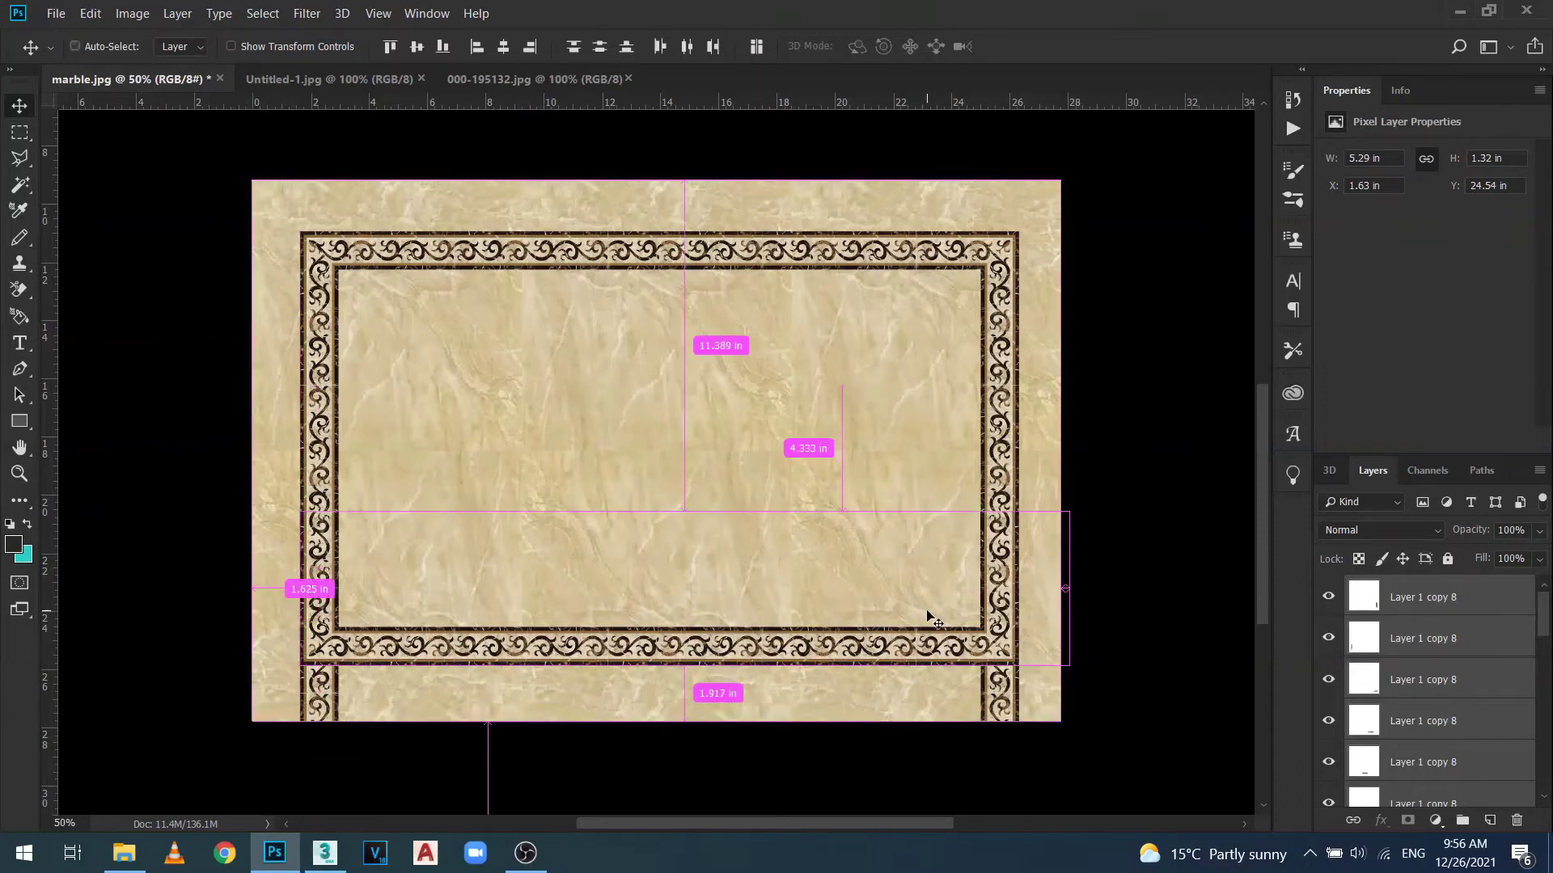
key(ctrl+plus)
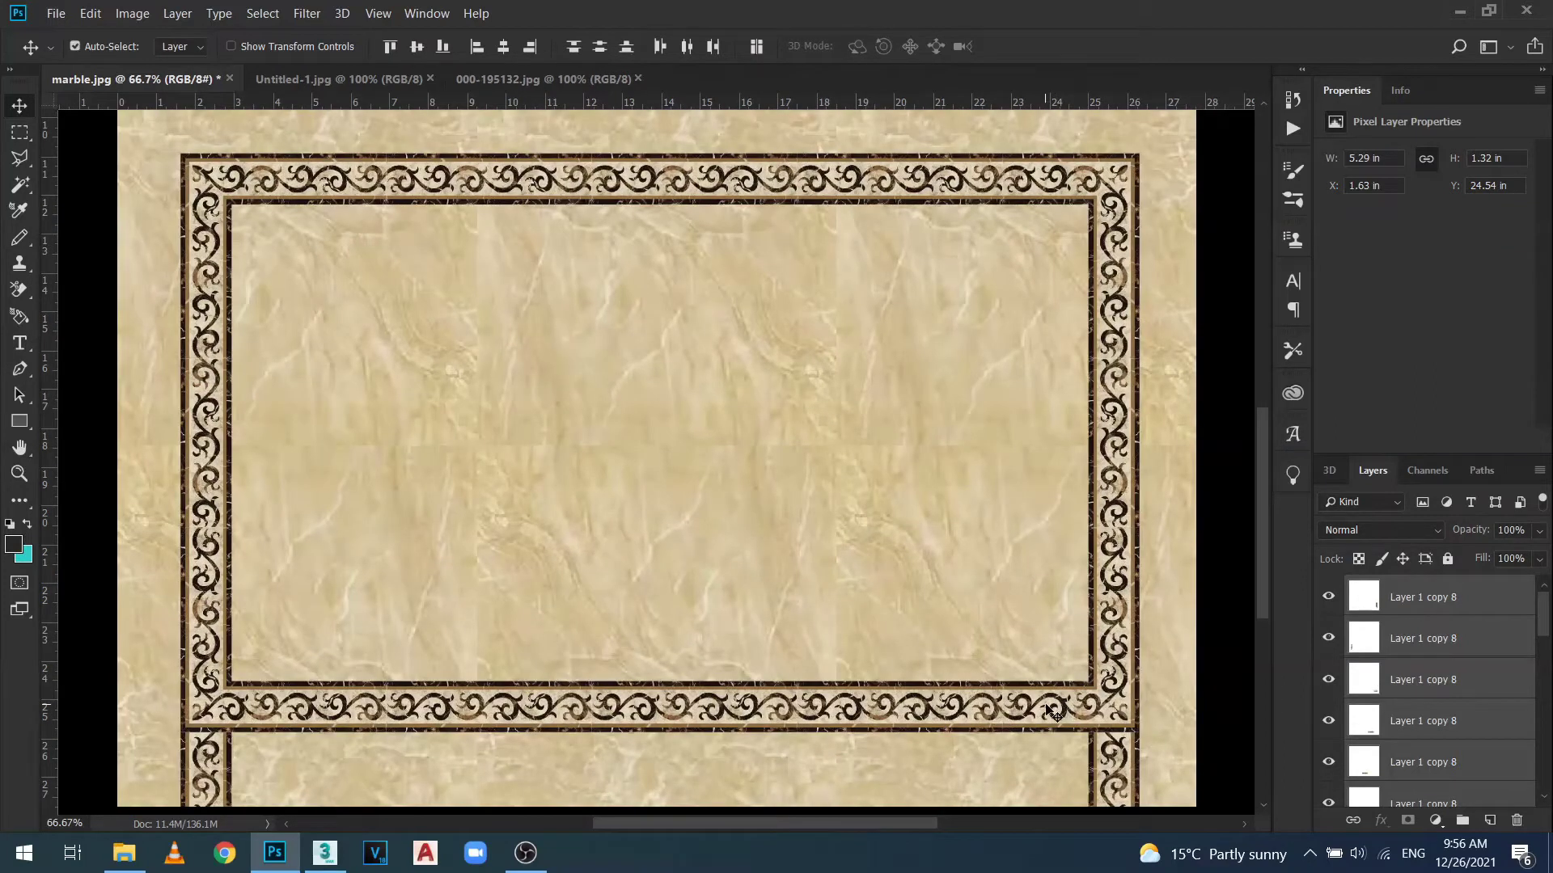
drag(1048, 712, 966, 717)
scroll(890, 677, down, 2)
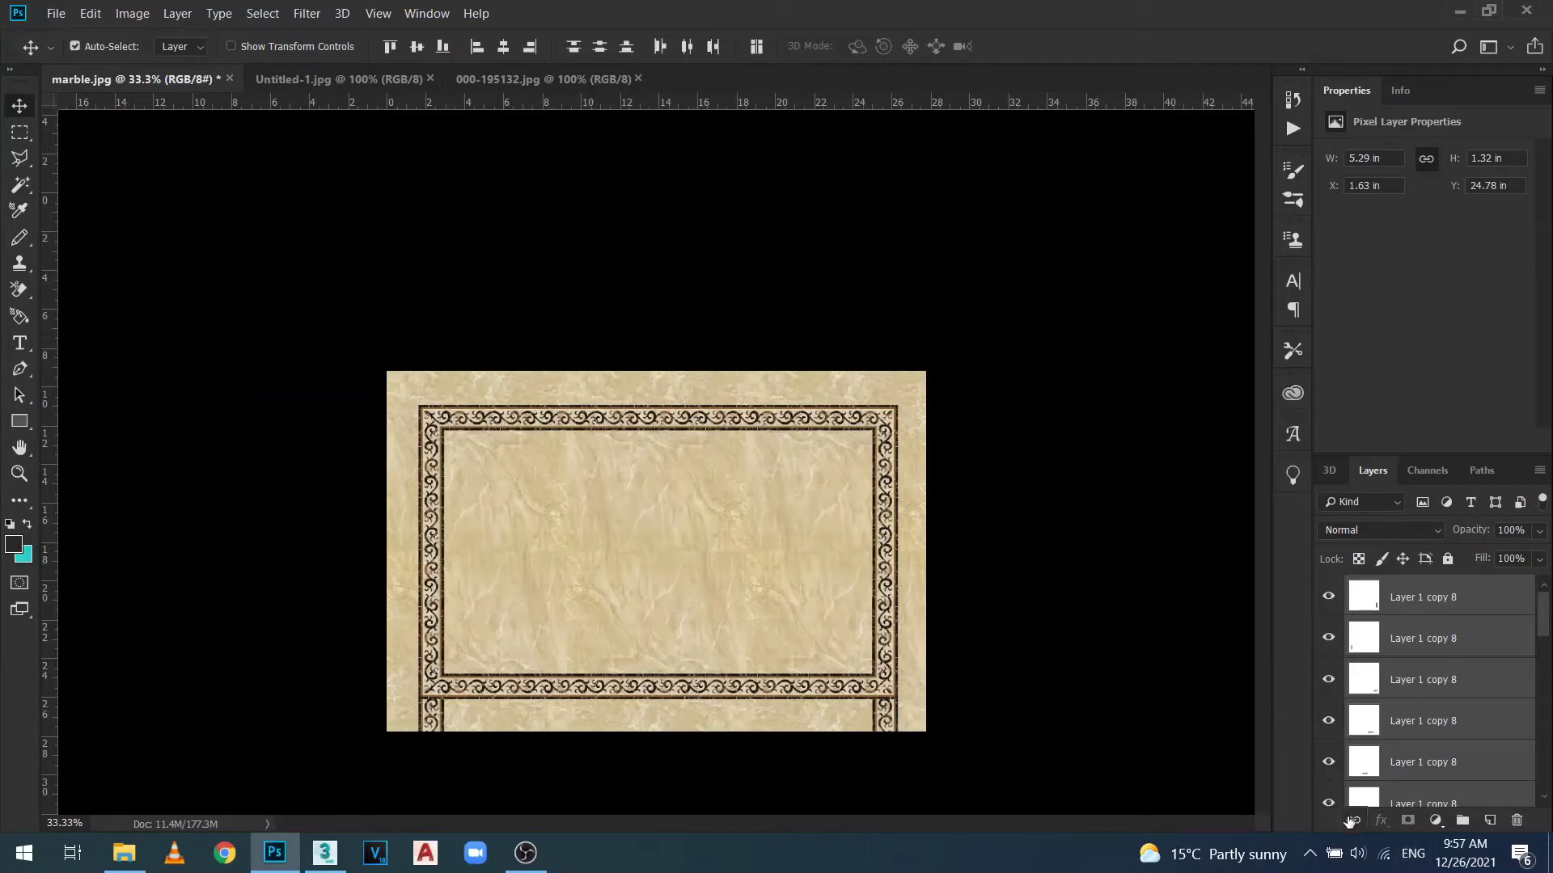
Select the right vertical strip layer below the bottom border and delete its overhang with a rectangular marquee.
click(1466, 726)
scroll(1546, 604, down, 2)
scroll(1546, 605, up, 2)
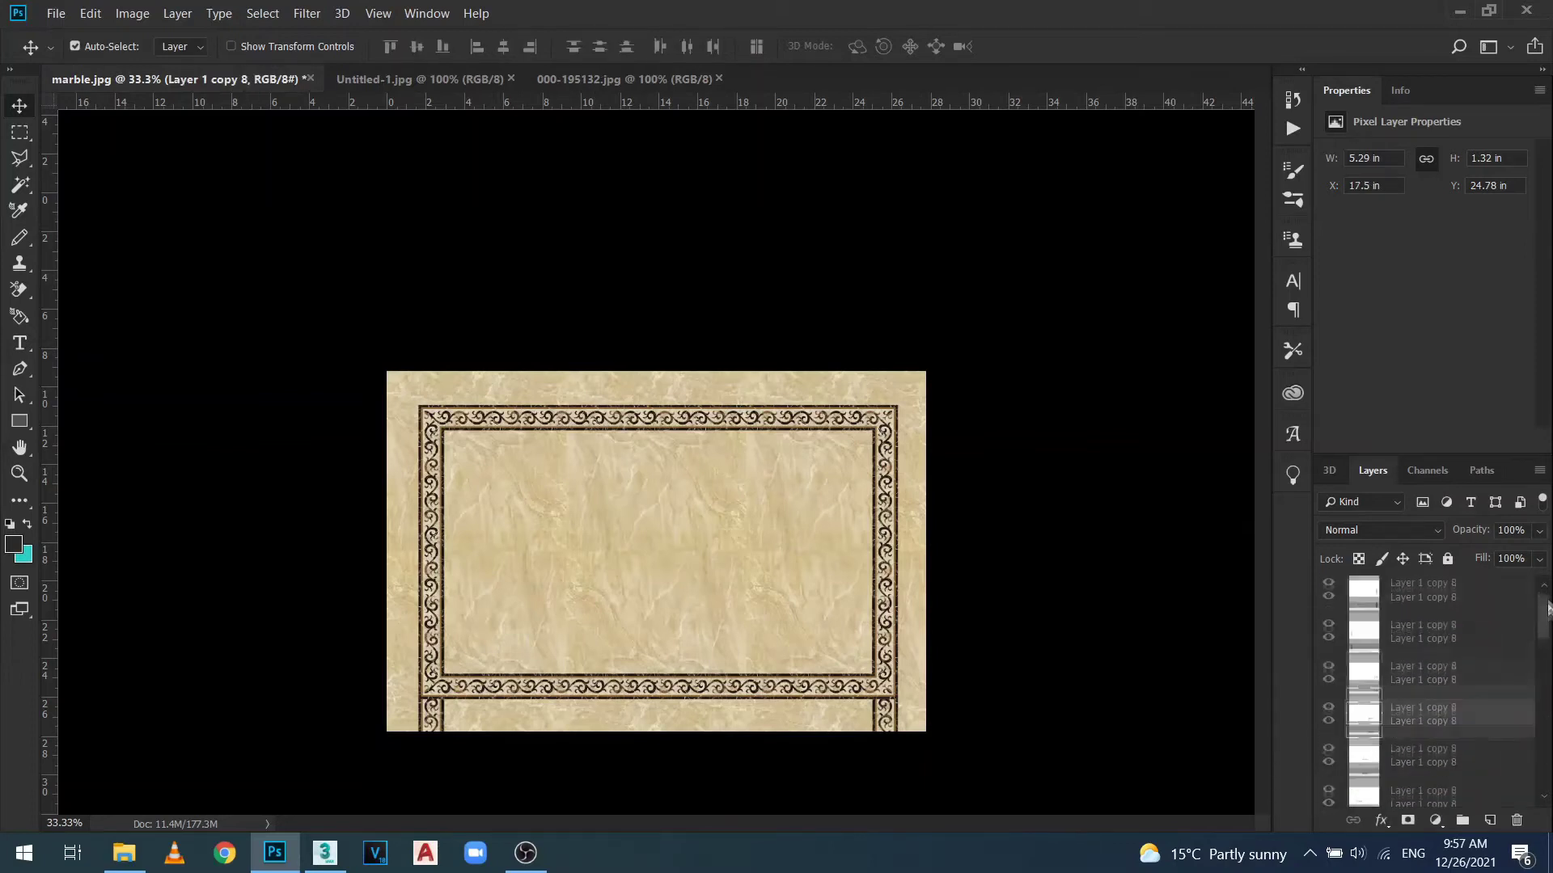
click(886, 721)
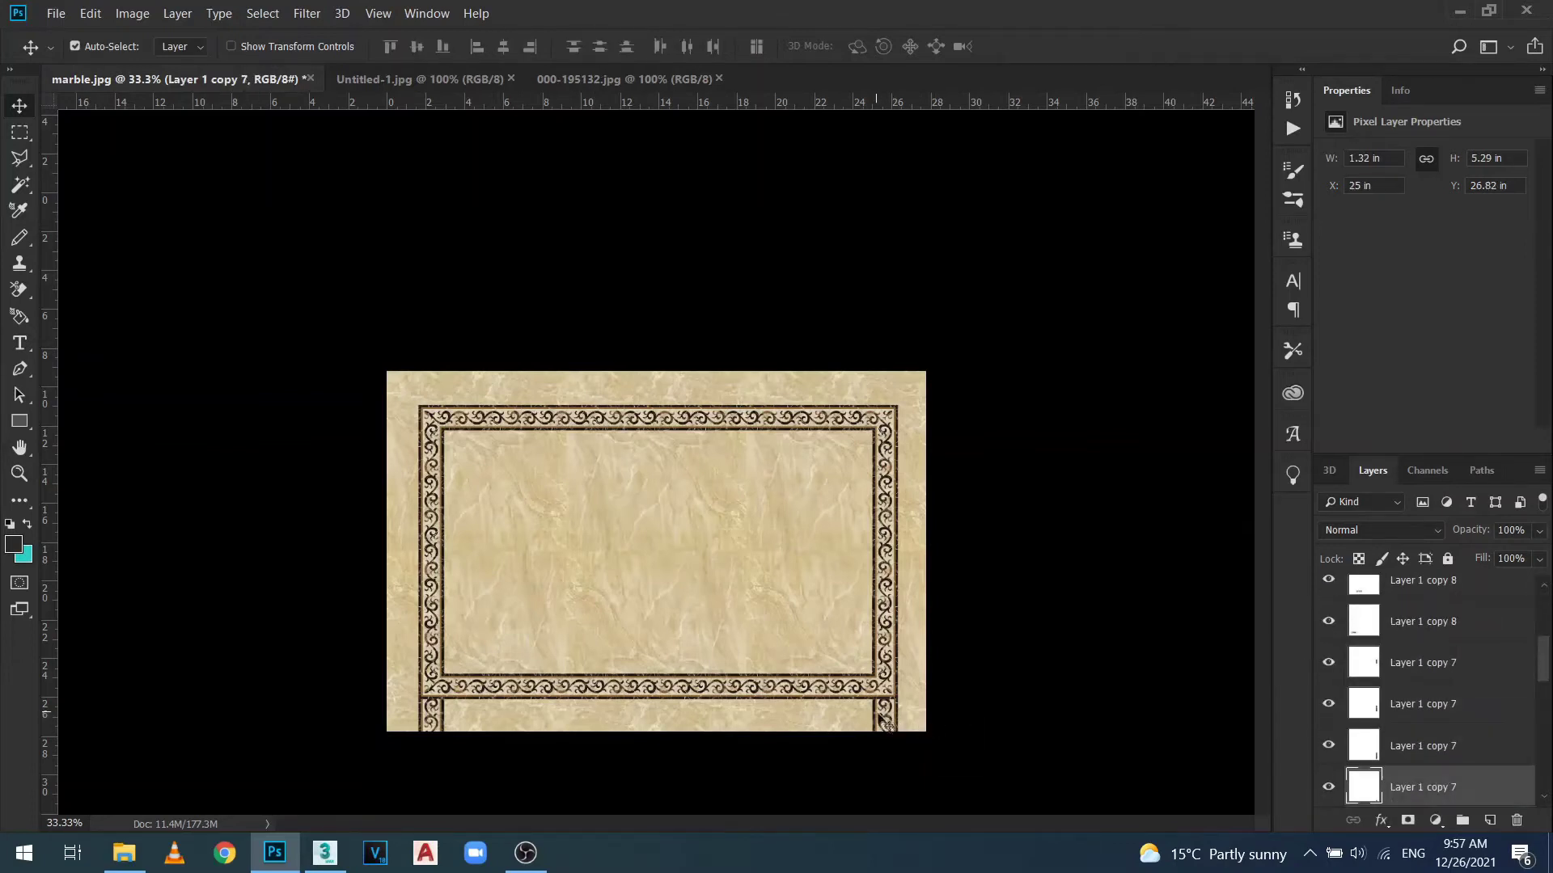
right_click(881, 717)
click(897, 725)
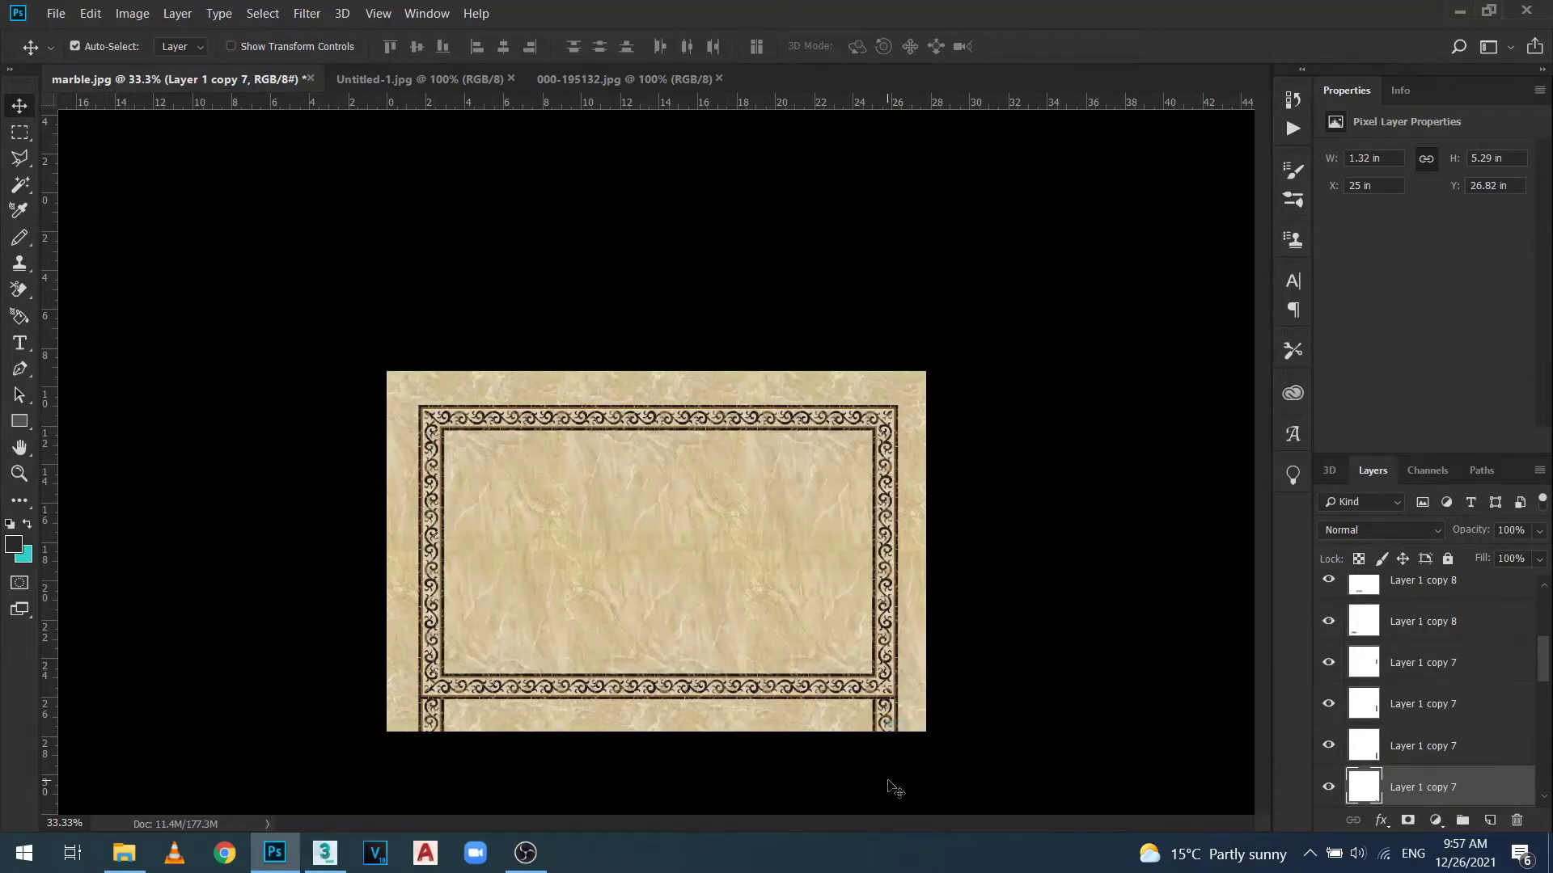
click(20, 133)
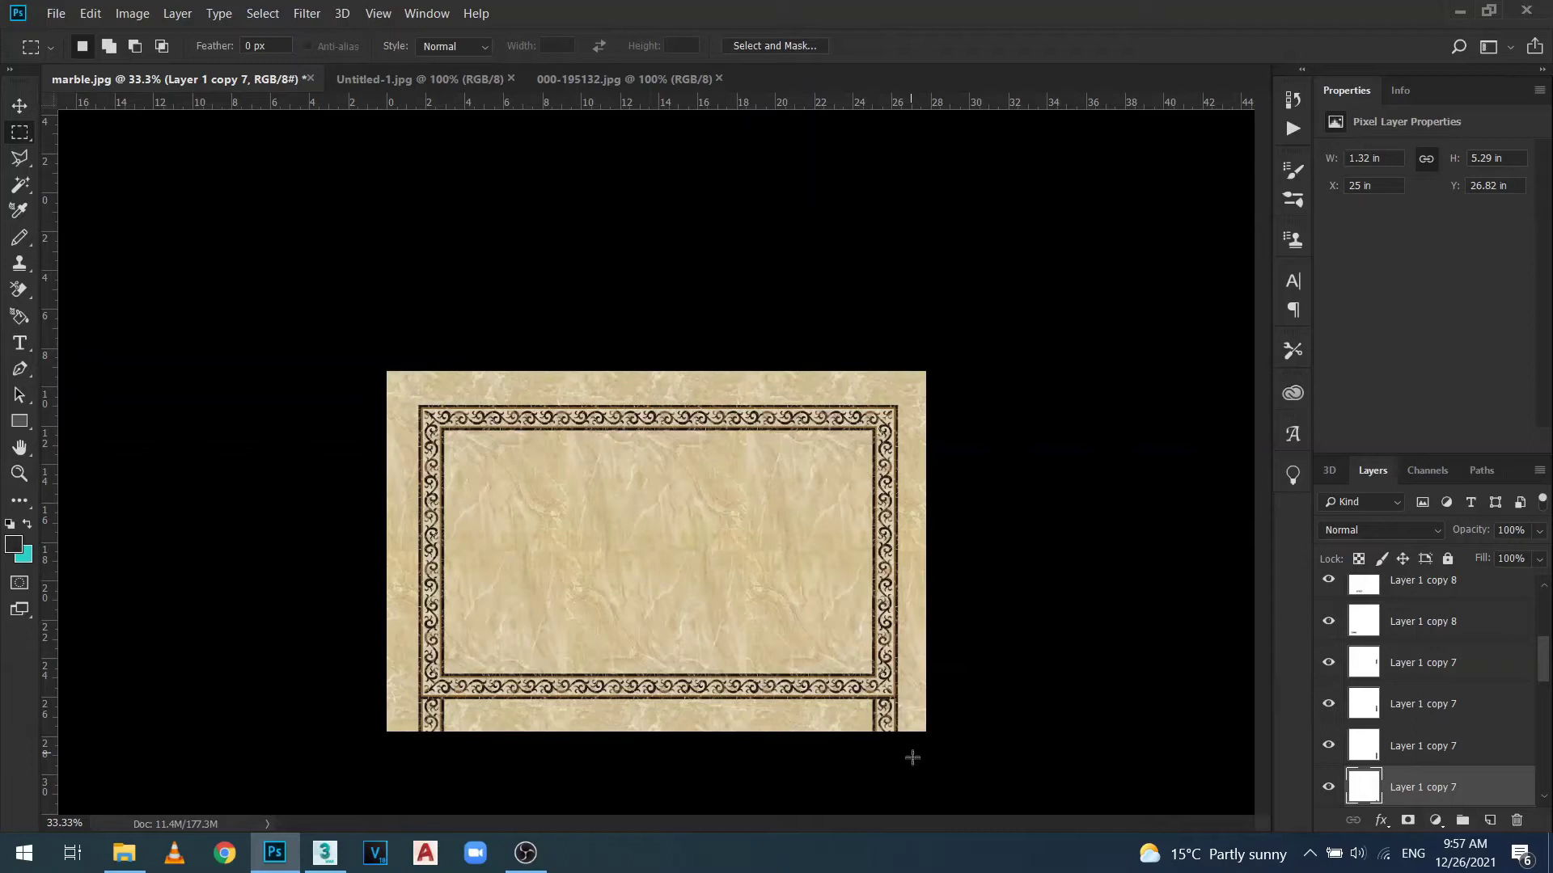
drag(916, 732, 800, 700)
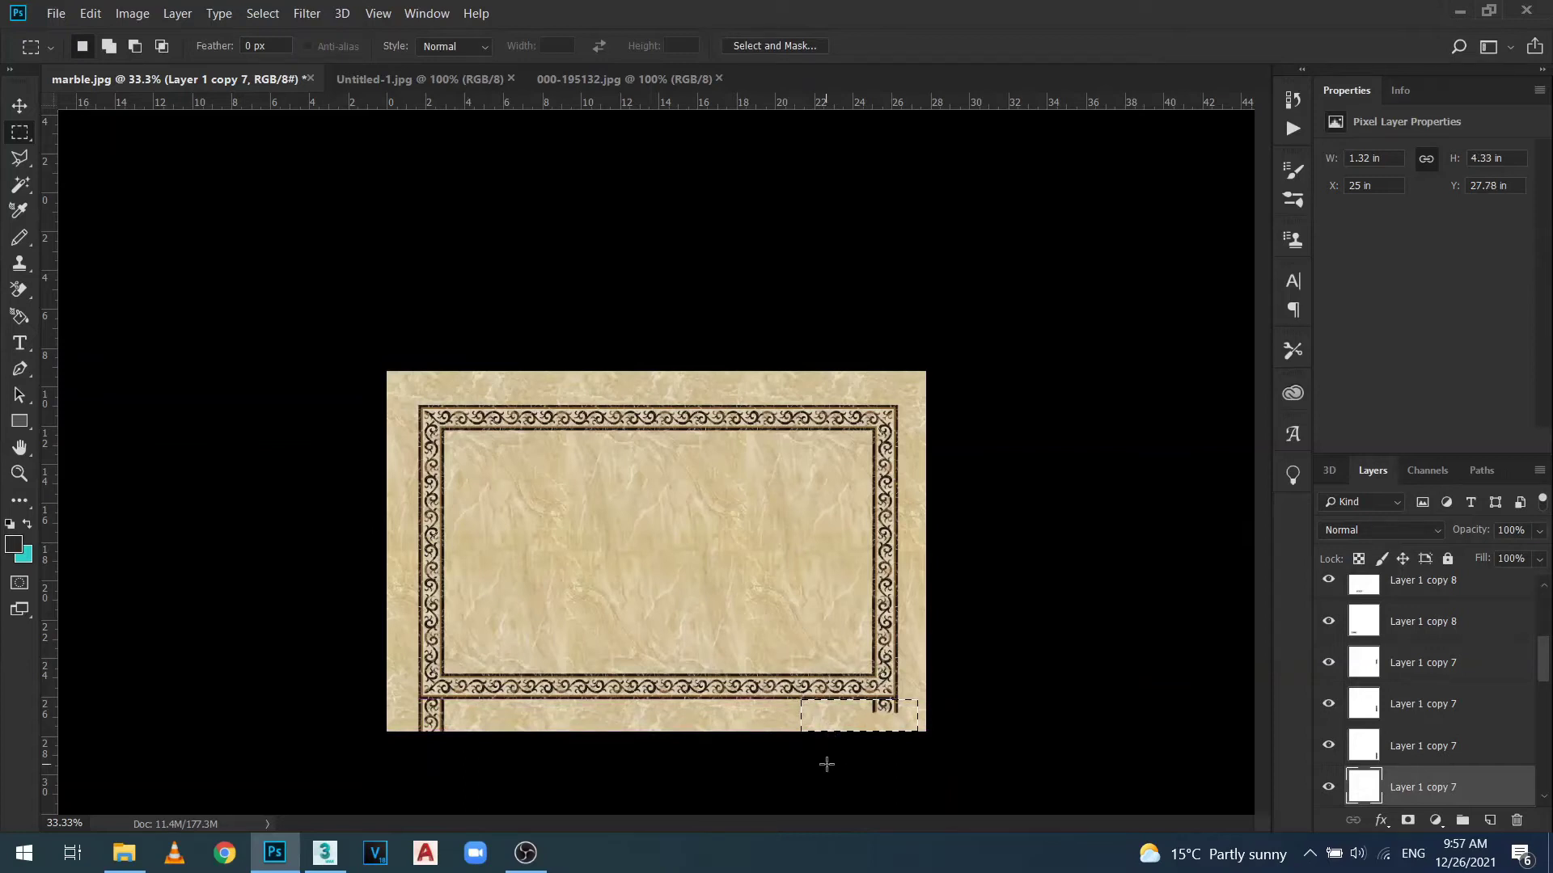
Select the right vertical strip layer, Layer 1 copy 7, still protruding below the bottom border and delete its overhang with a rectangular marquee.
key(ctrl+plus)
key(ctrl+plus)
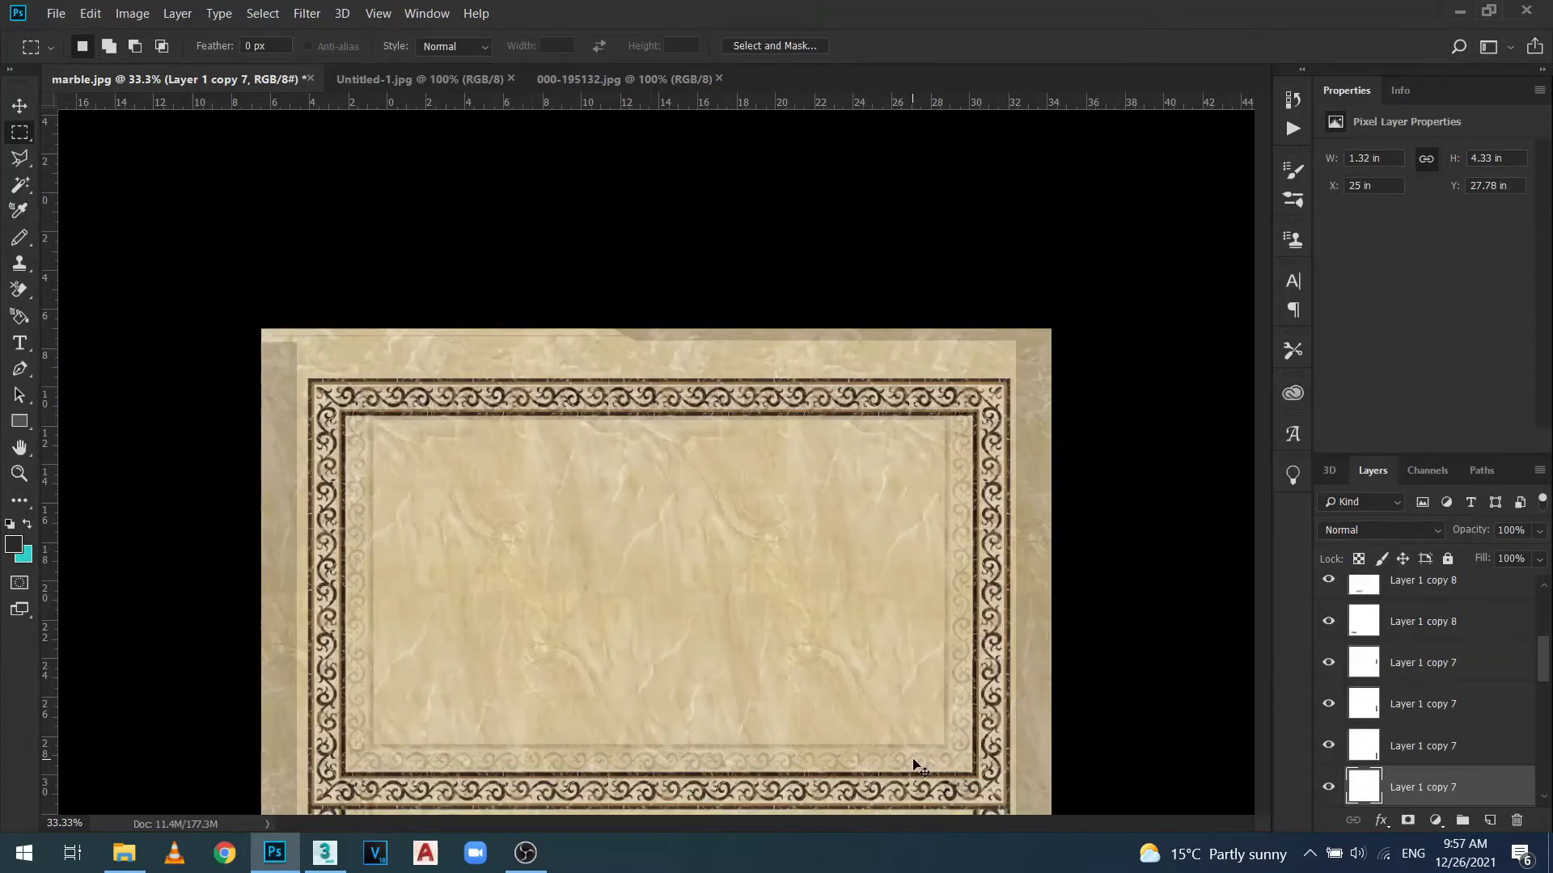
scroll(882, 604, down, 10)
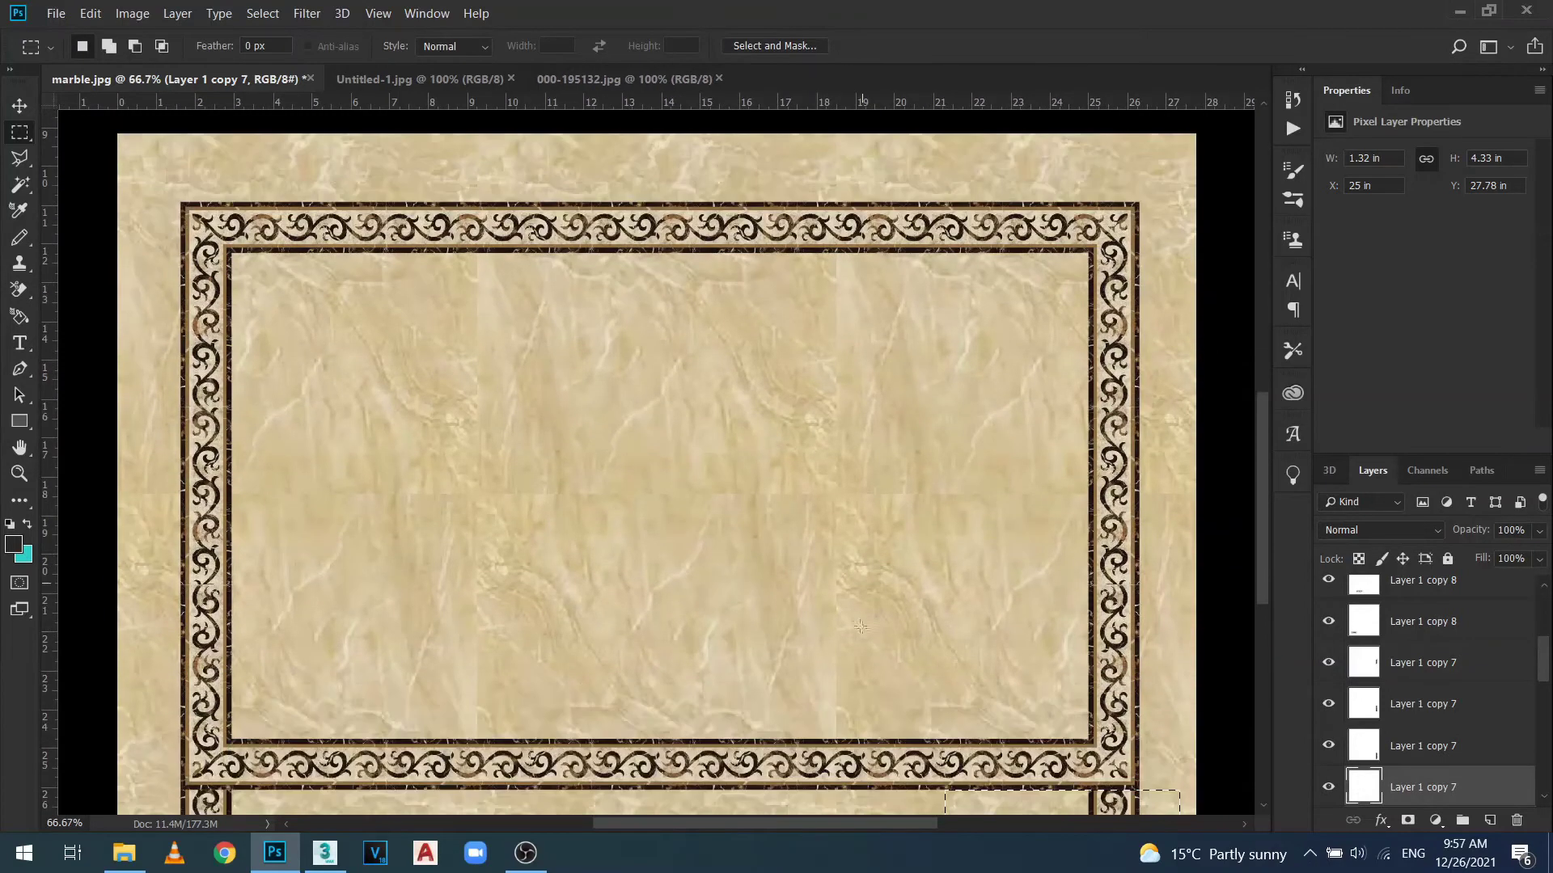
key(ctrl+d)
key(v)
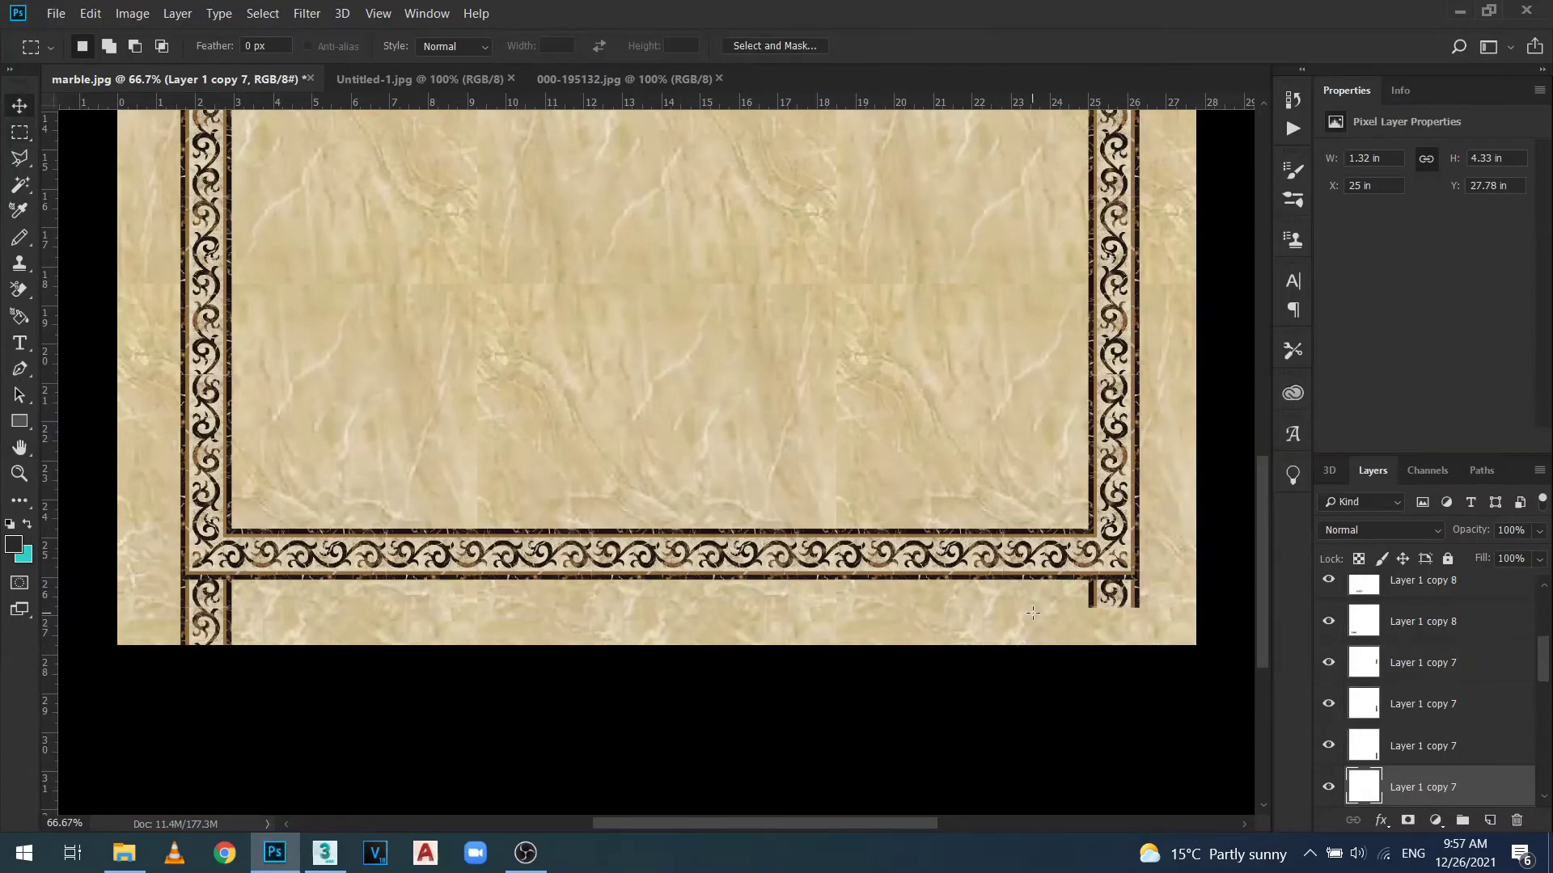
right_click(1113, 599)
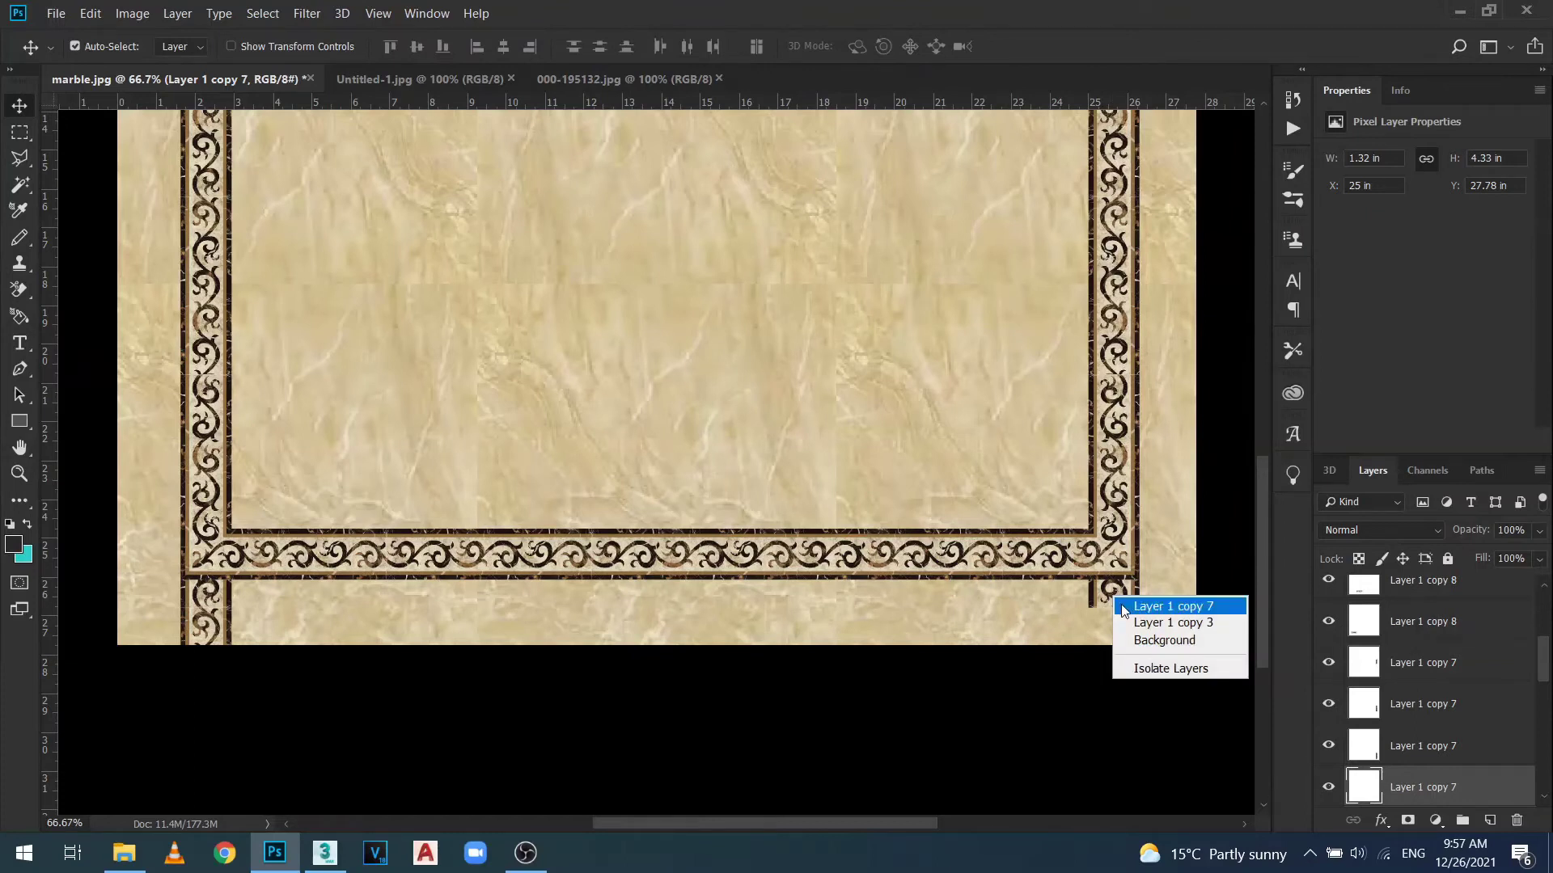
click(1132, 604)
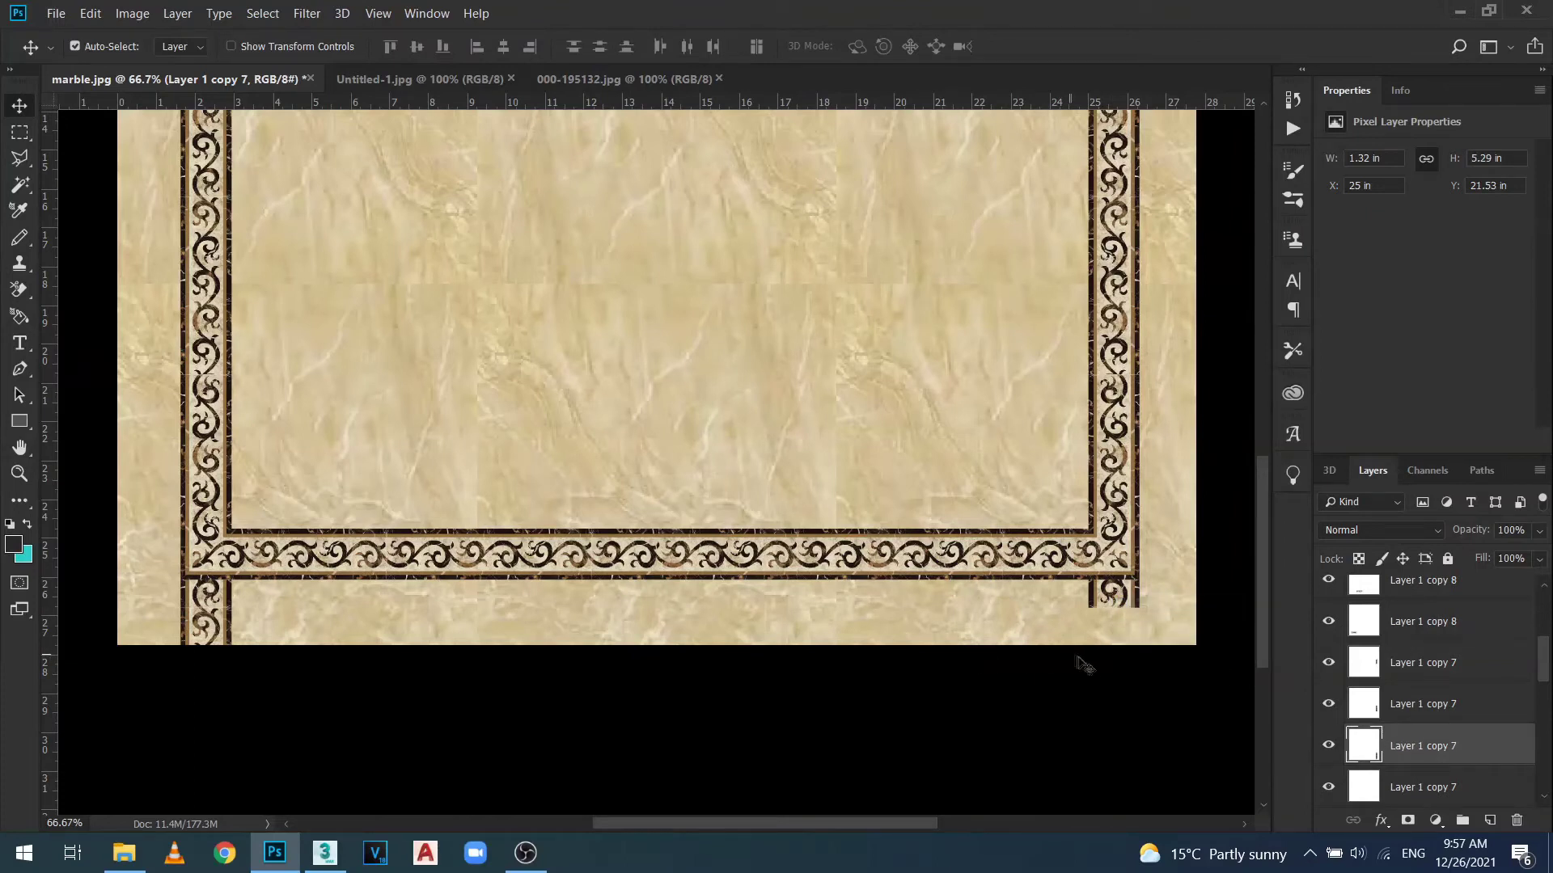
key(m)
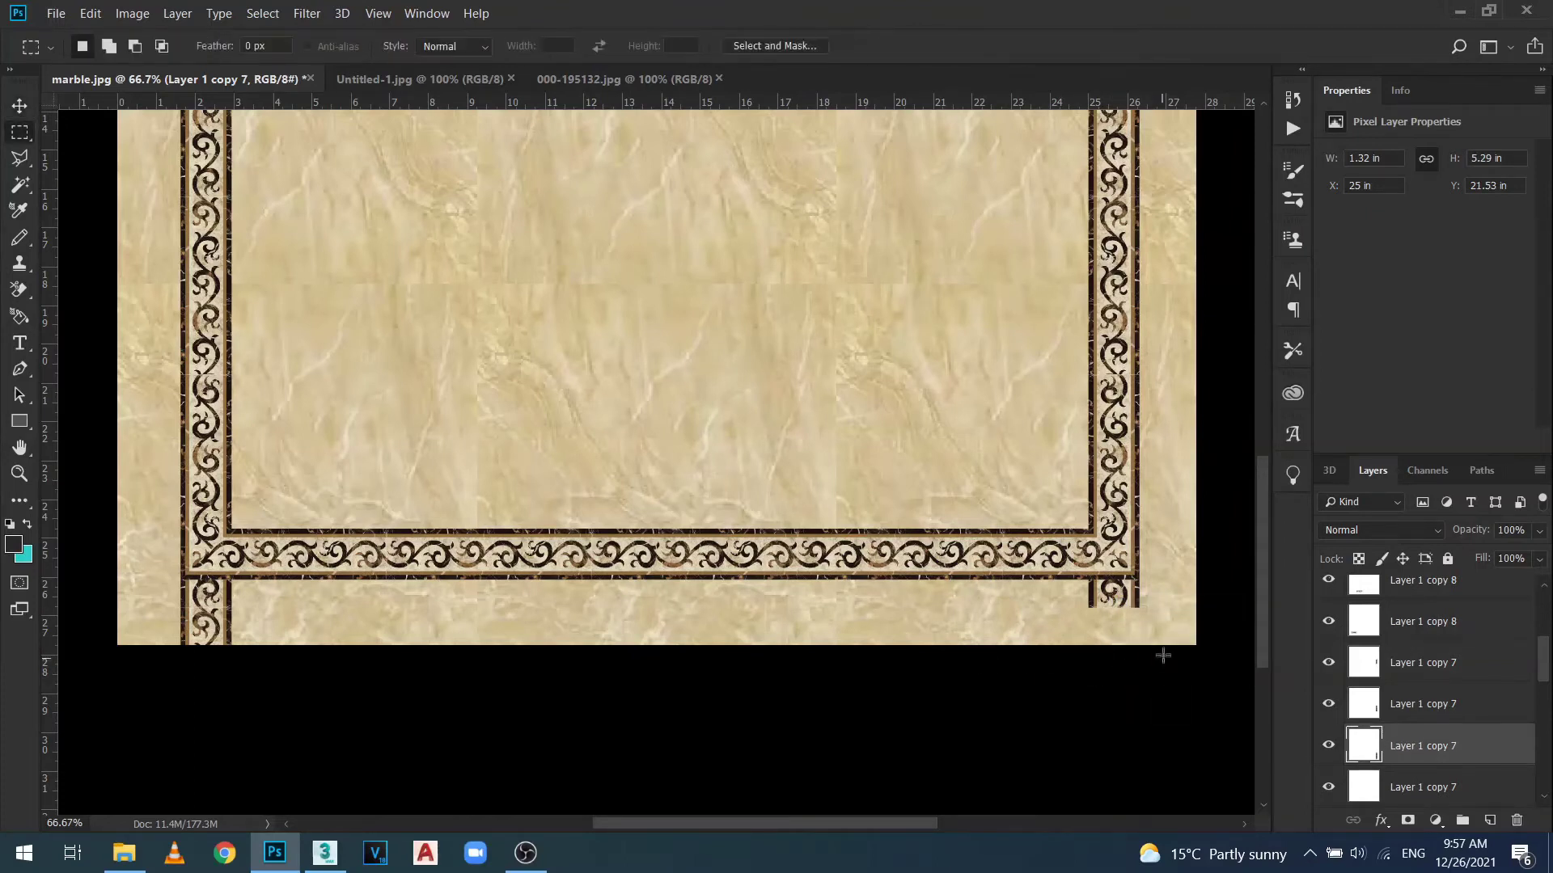
drag(1163, 647, 1001, 581)
key(Delete)
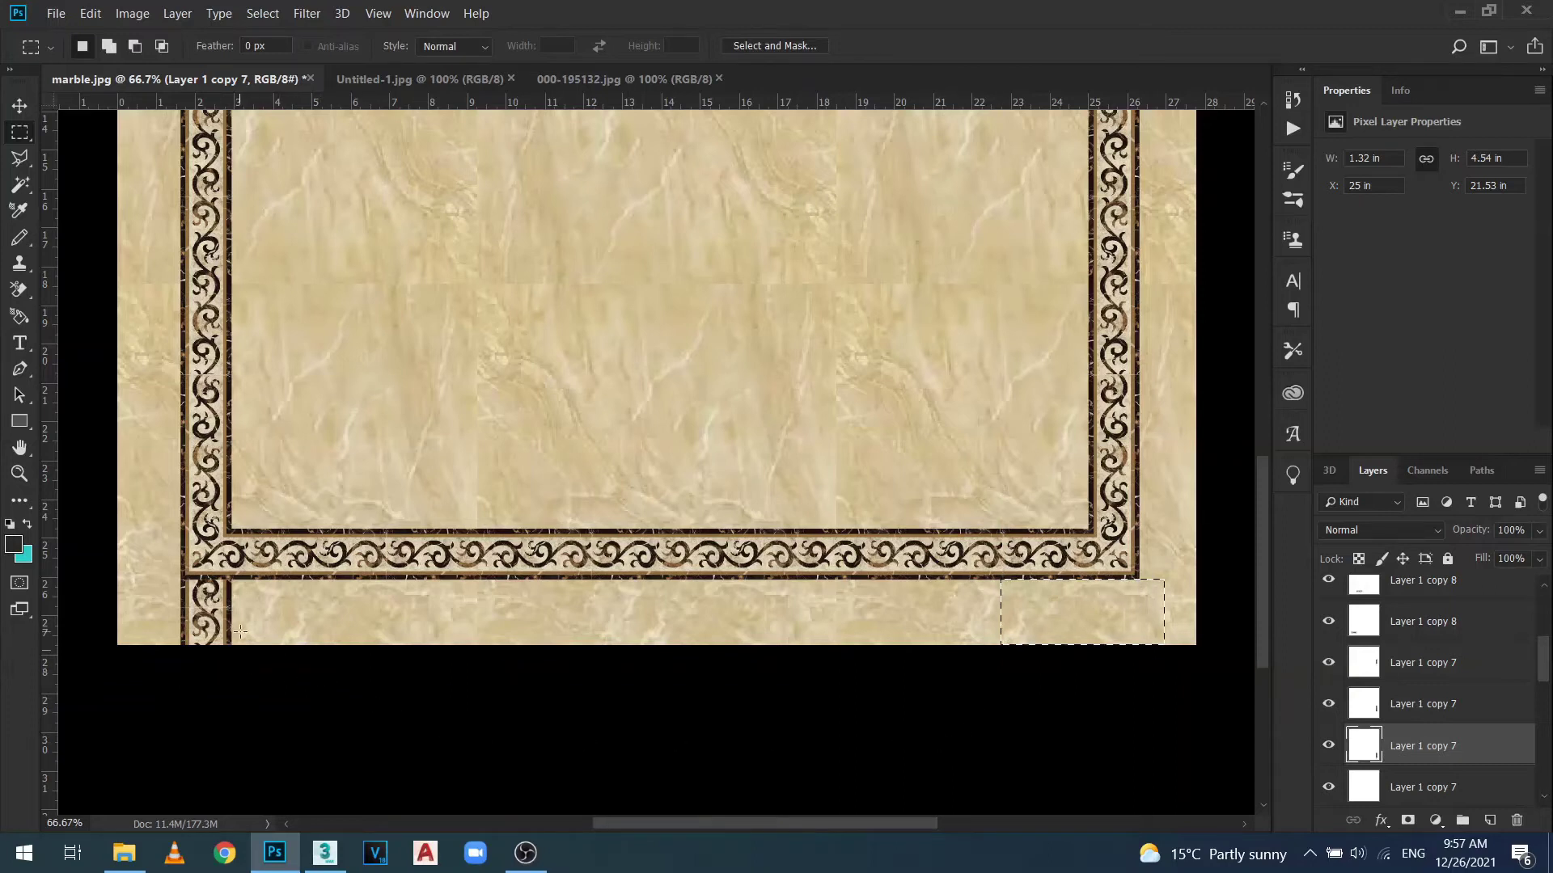
click(262, 652)
Select the left strip layer, Layer 1 copy 6, directly under the bottom border and delete its overhang with a rectangular marquee.
key(v)
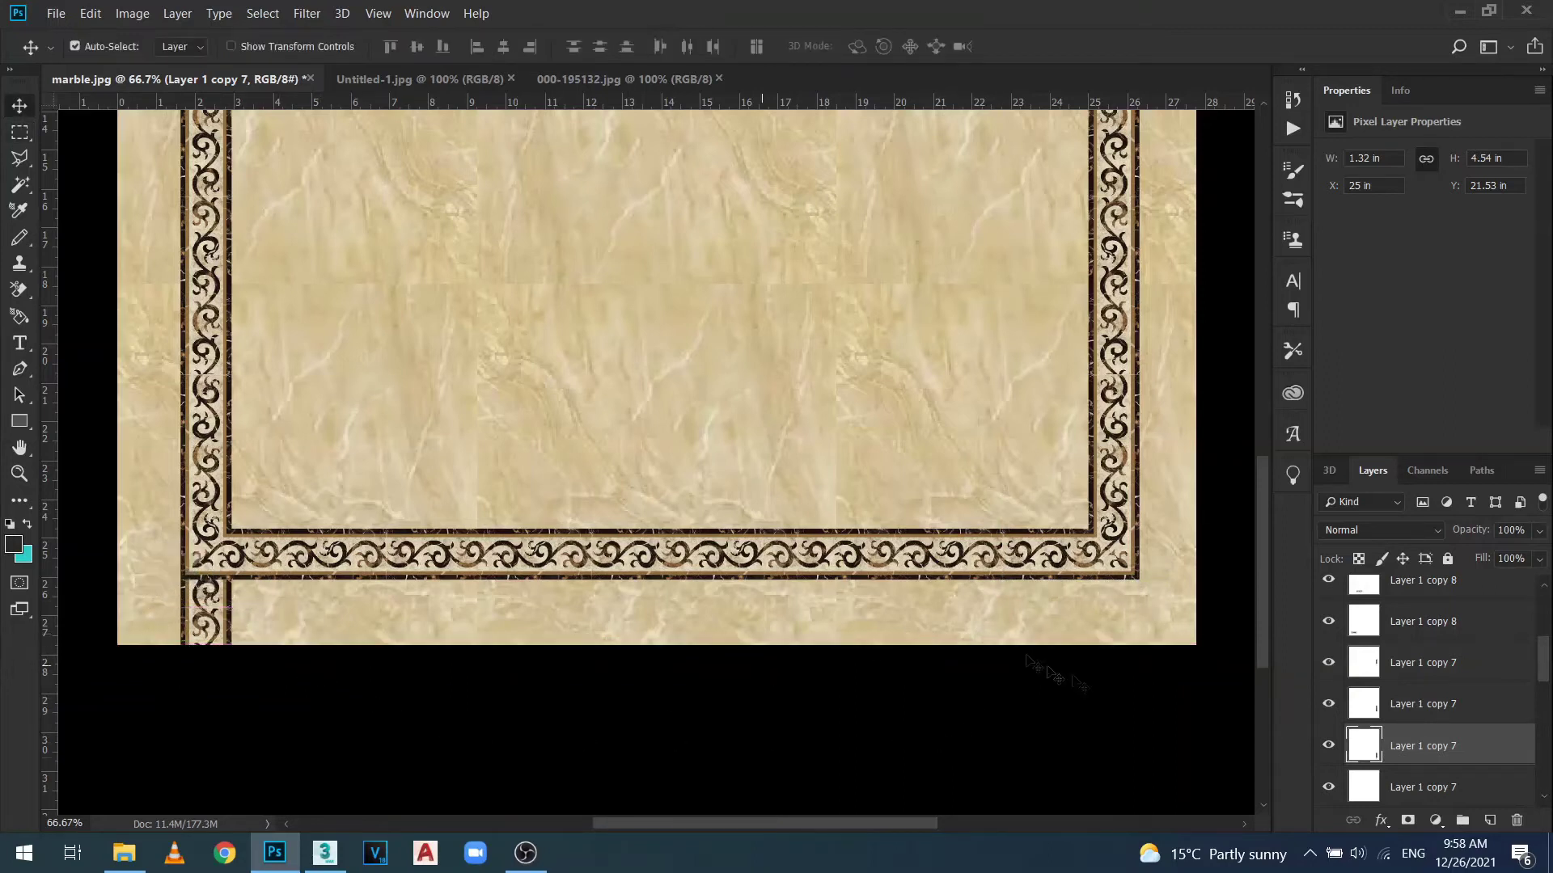
right_click(207, 607)
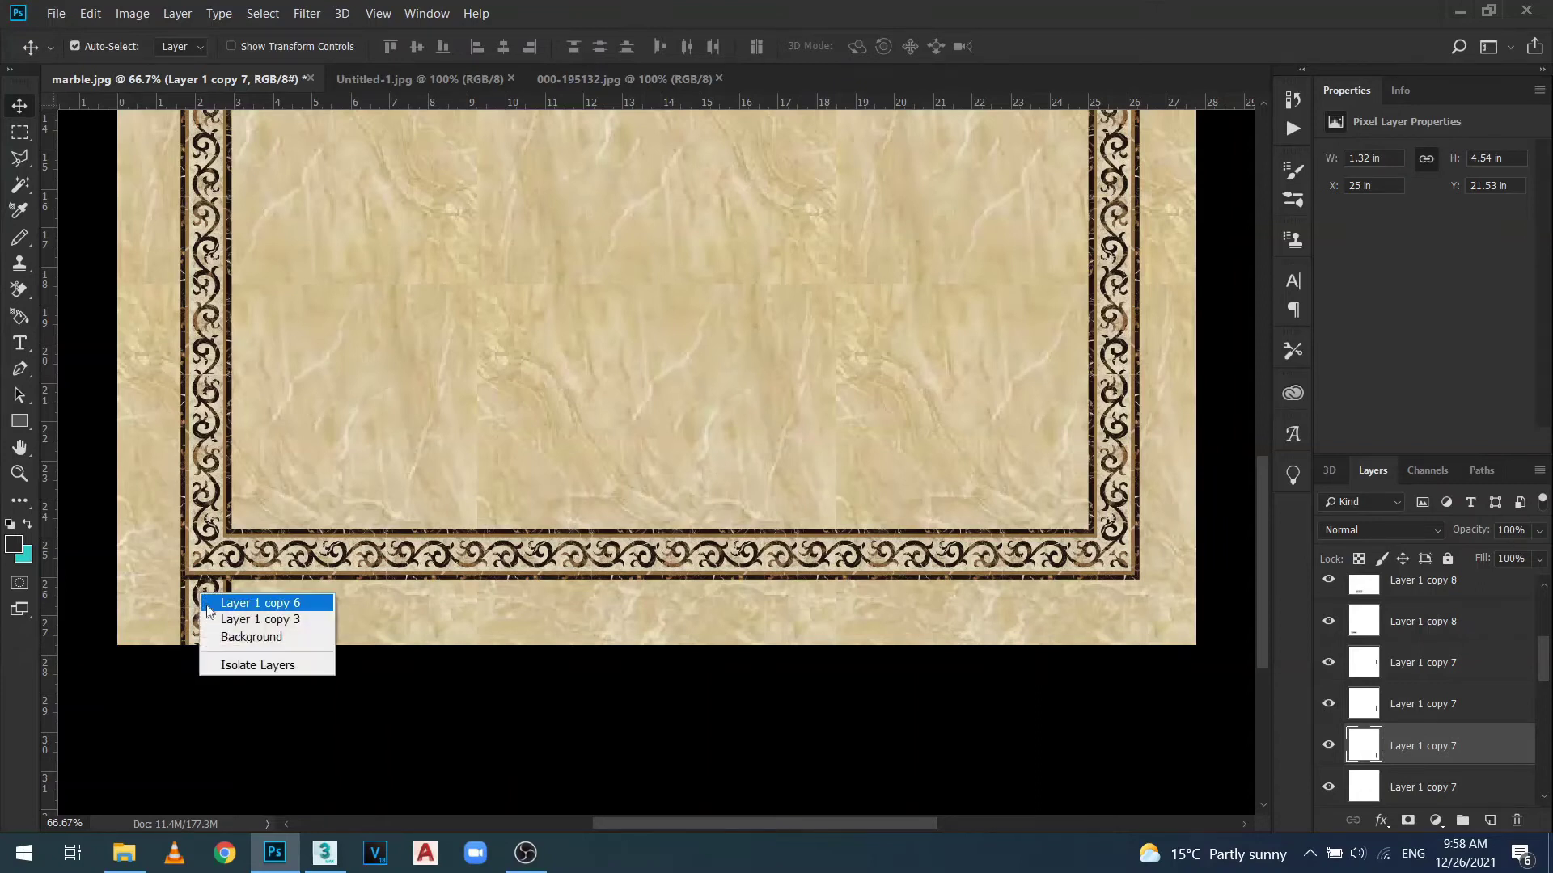
click(243, 603)
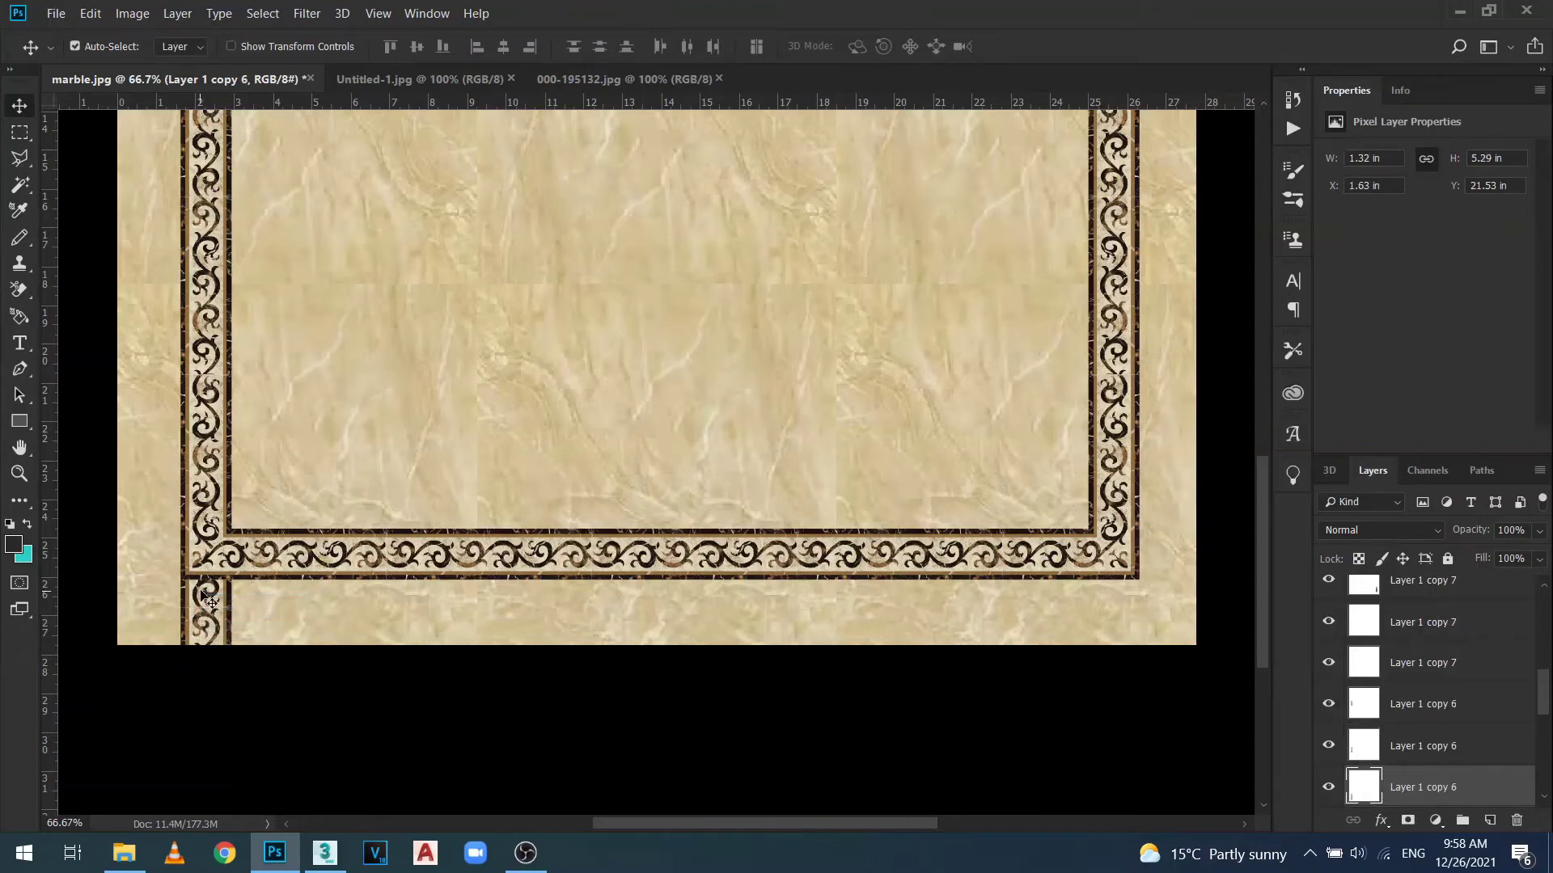
key(m)
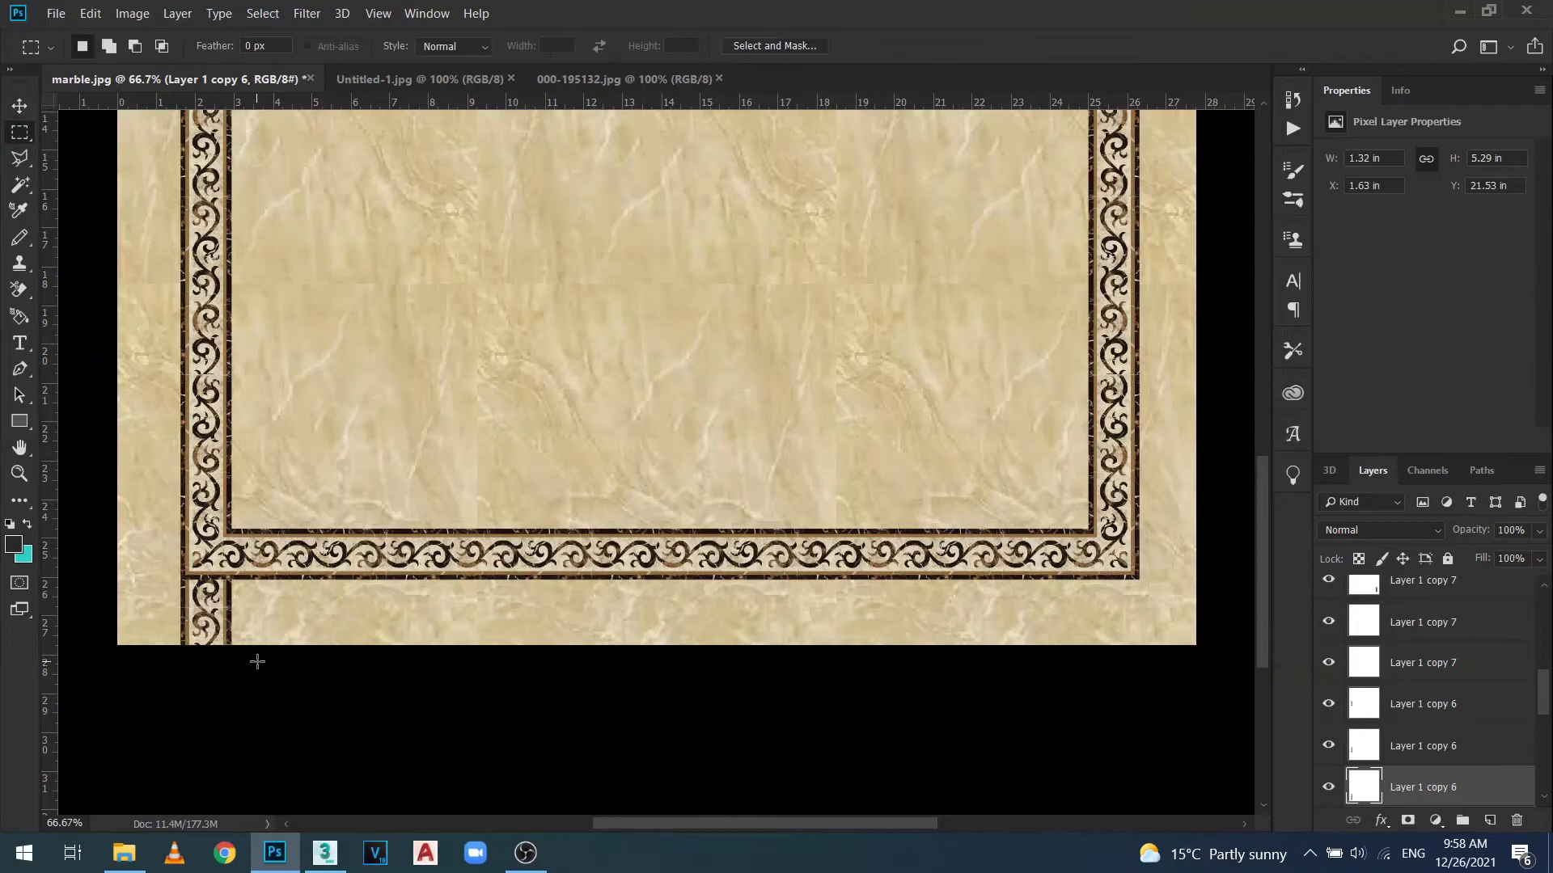
drag(263, 685, 117, 580)
key(Delete)
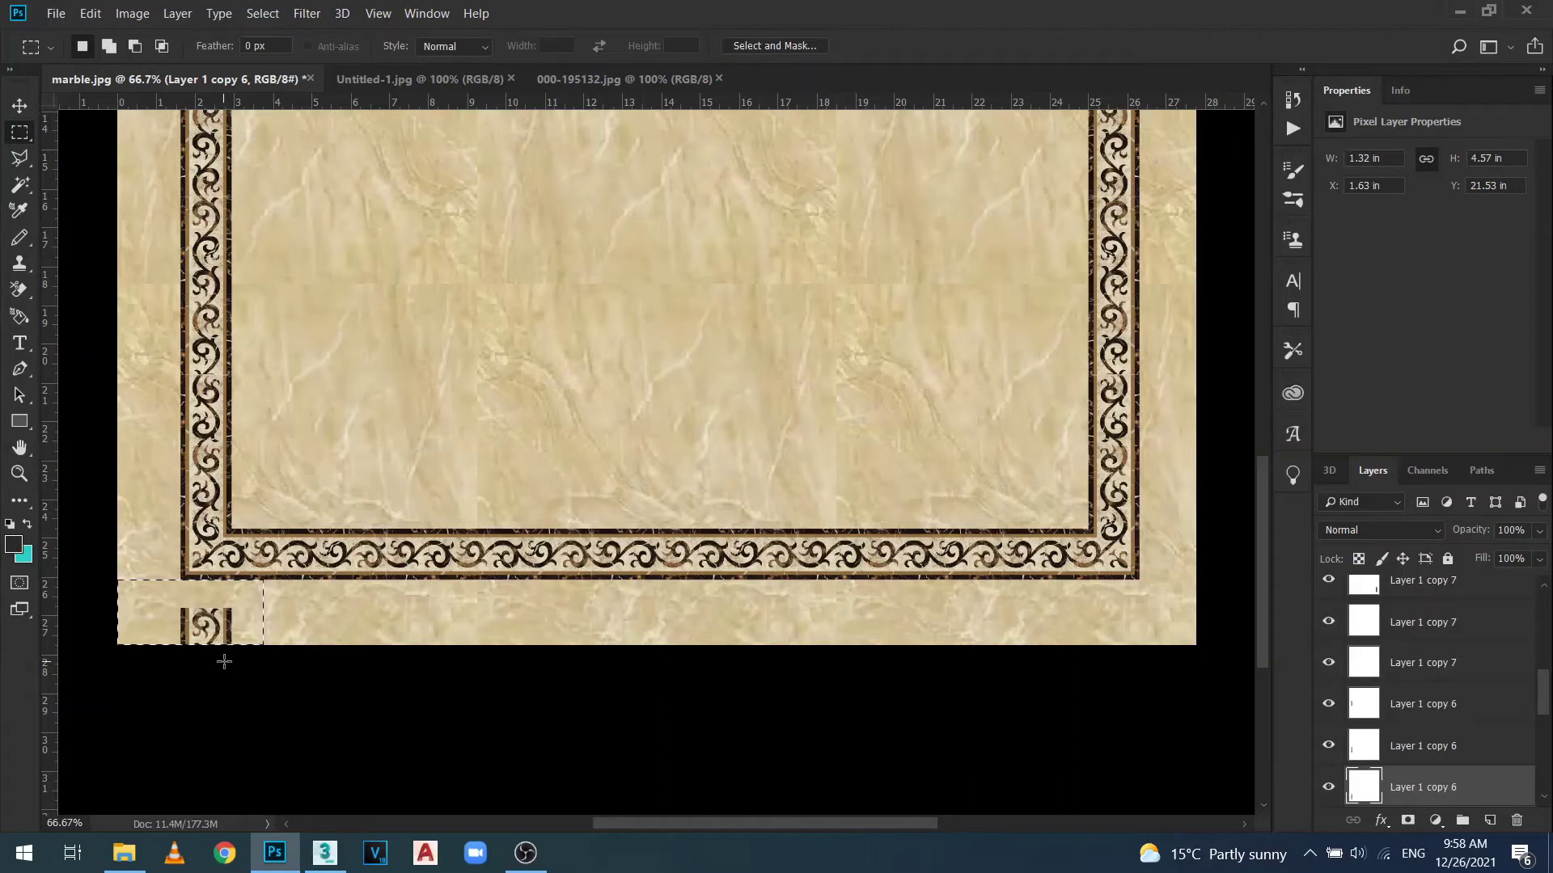
key(ctrl+d)
Delete the leftover left strip fragment near the marble's lower edge from its own Layer 1 copy 6 layer, then clear the marquee.
right_click(212, 632)
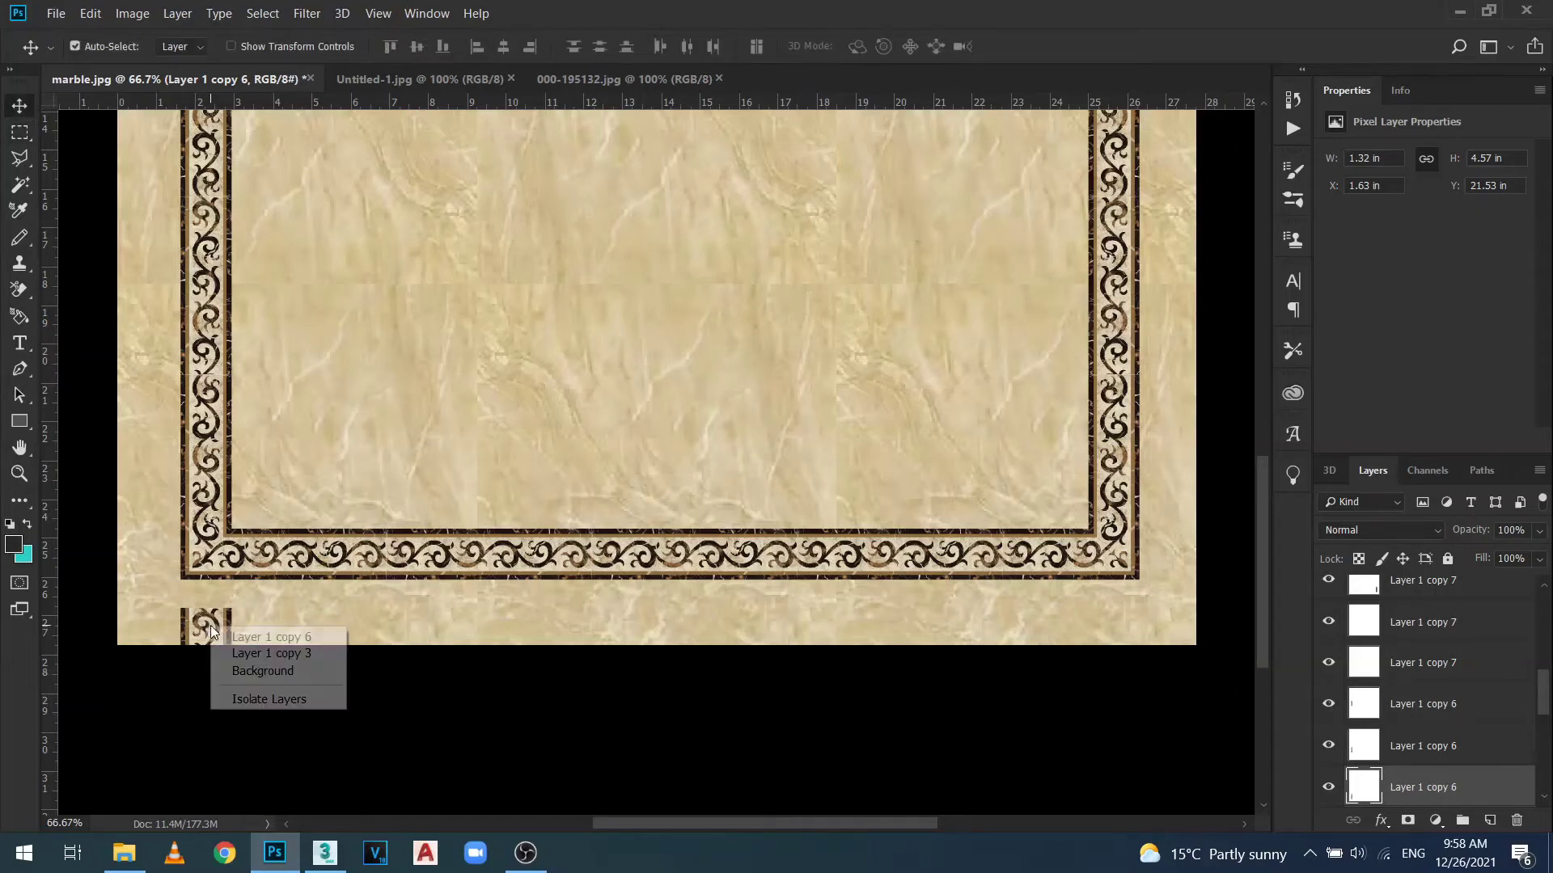
click(227, 638)
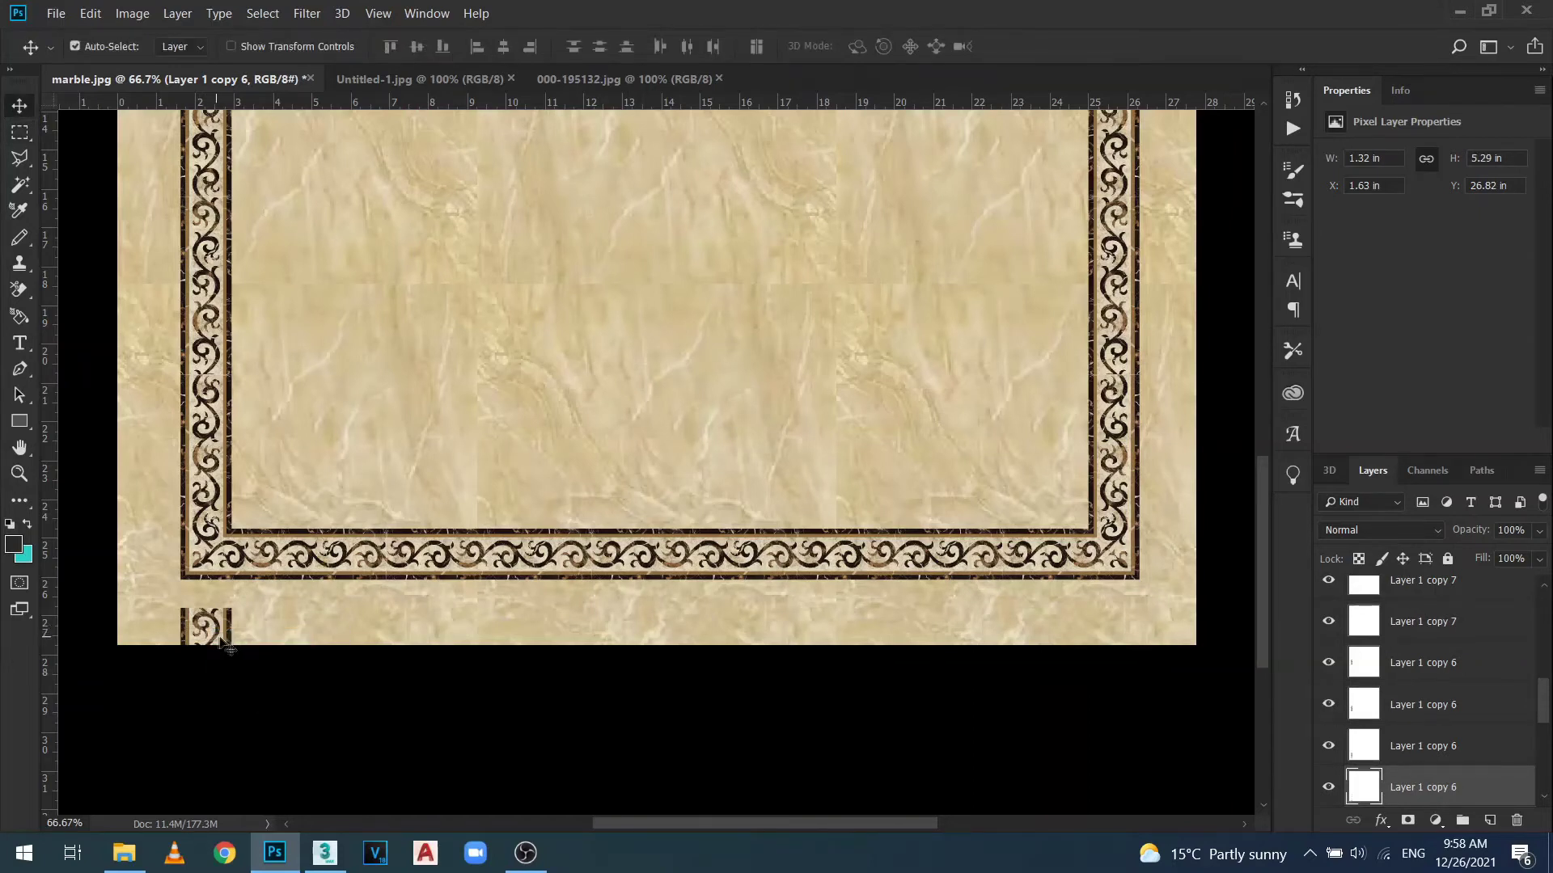
key(m)
mouse_move(277, 637)
mouse_down()
mouse_move(173, 630)
mouse_move(113, 600)
mouse_up()
key(Delete)
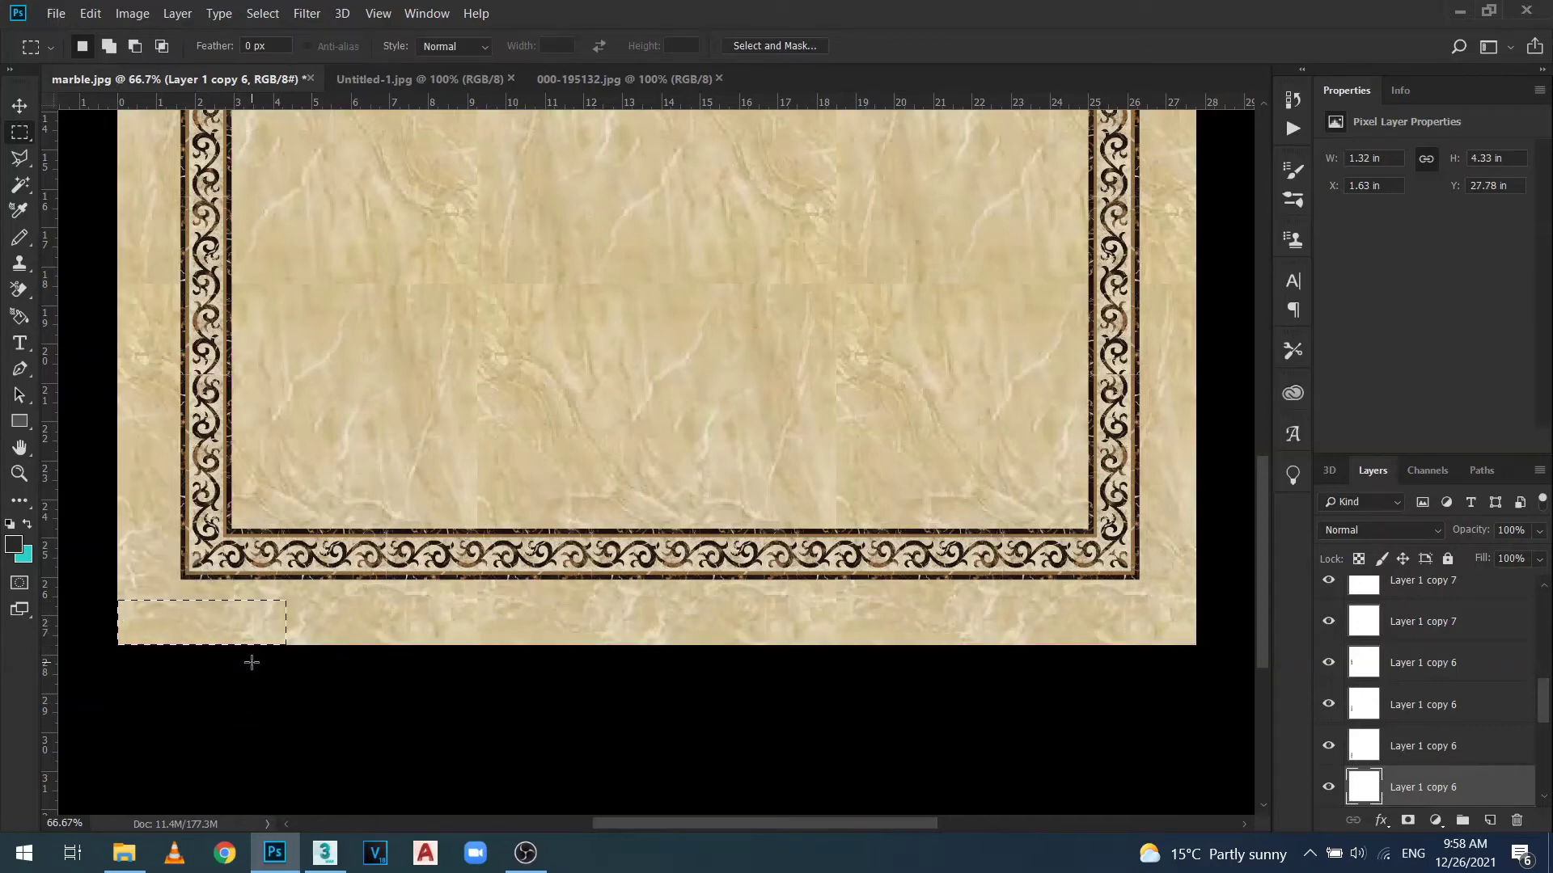
click(262, 668)
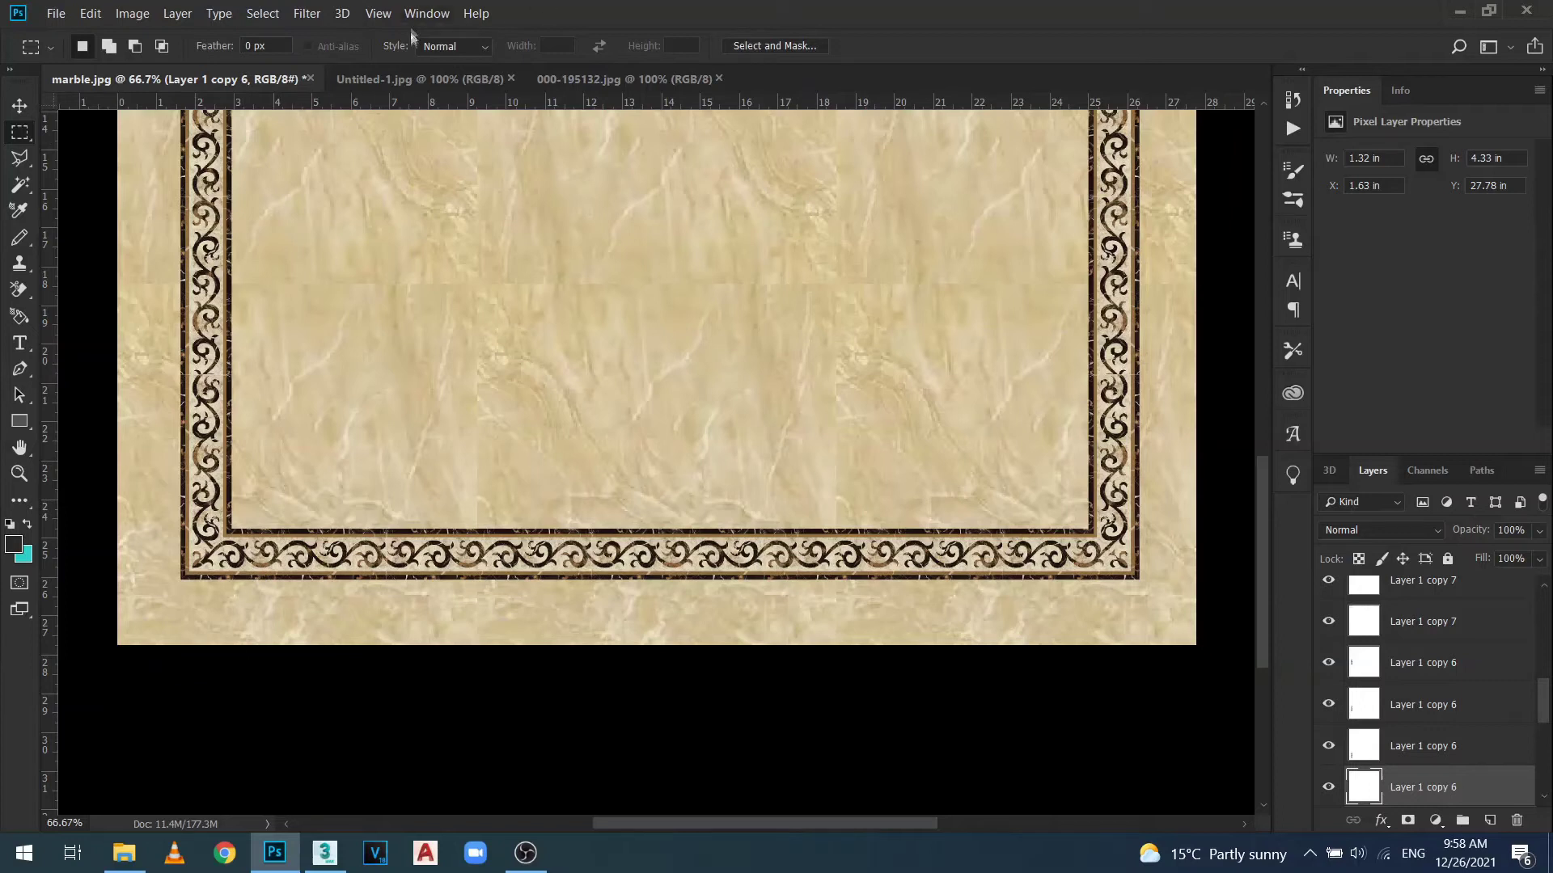
click(378, 13)
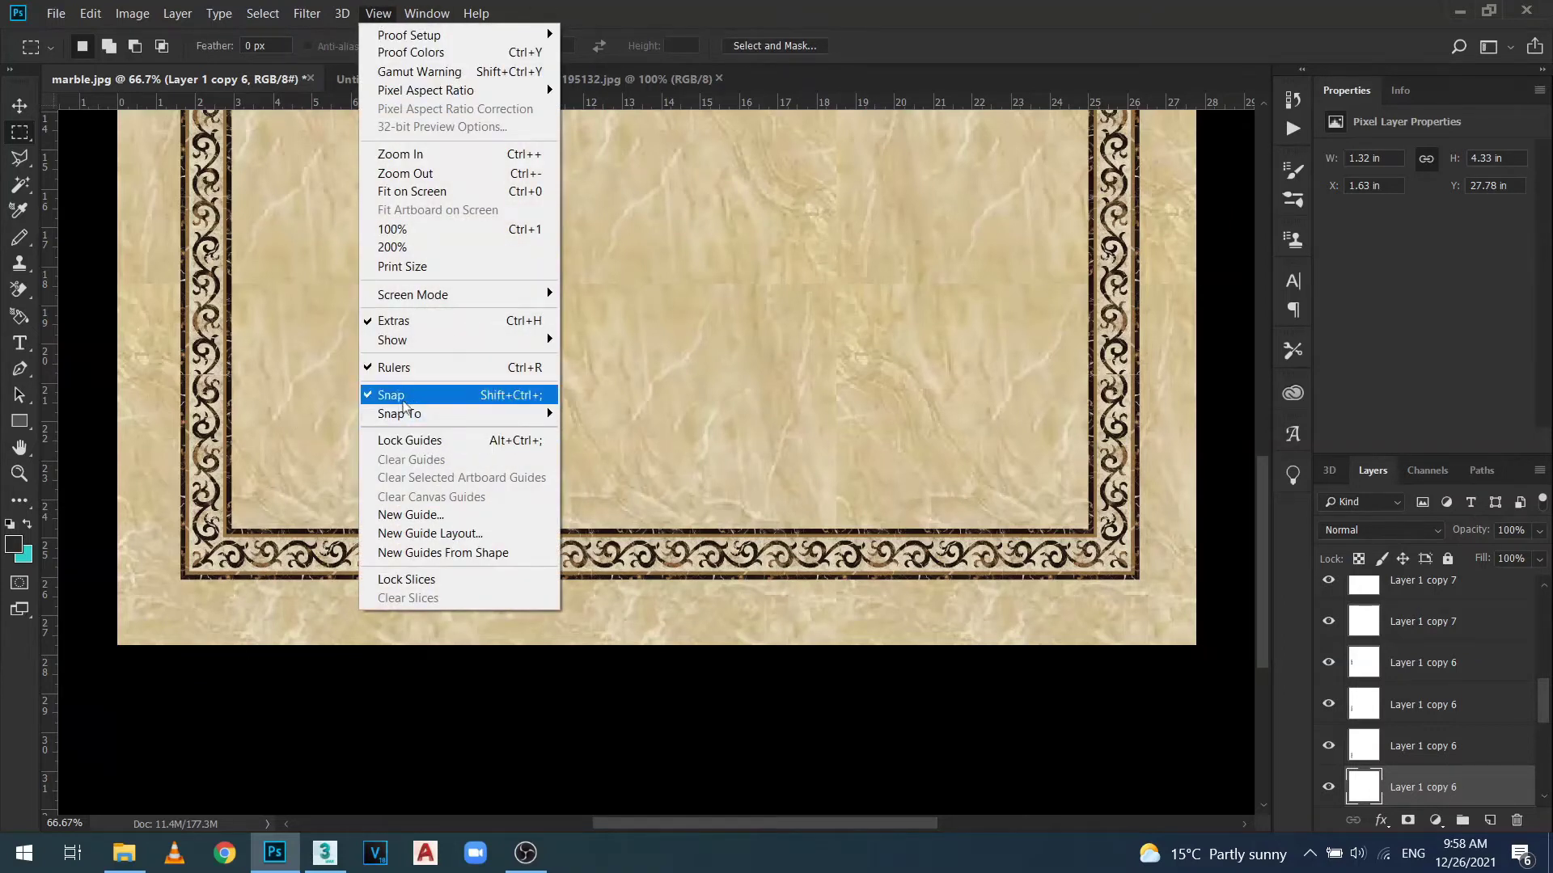
click(339, 616)
scroll(607, 553, up, 1)
scroll(617, 547, down, 2)
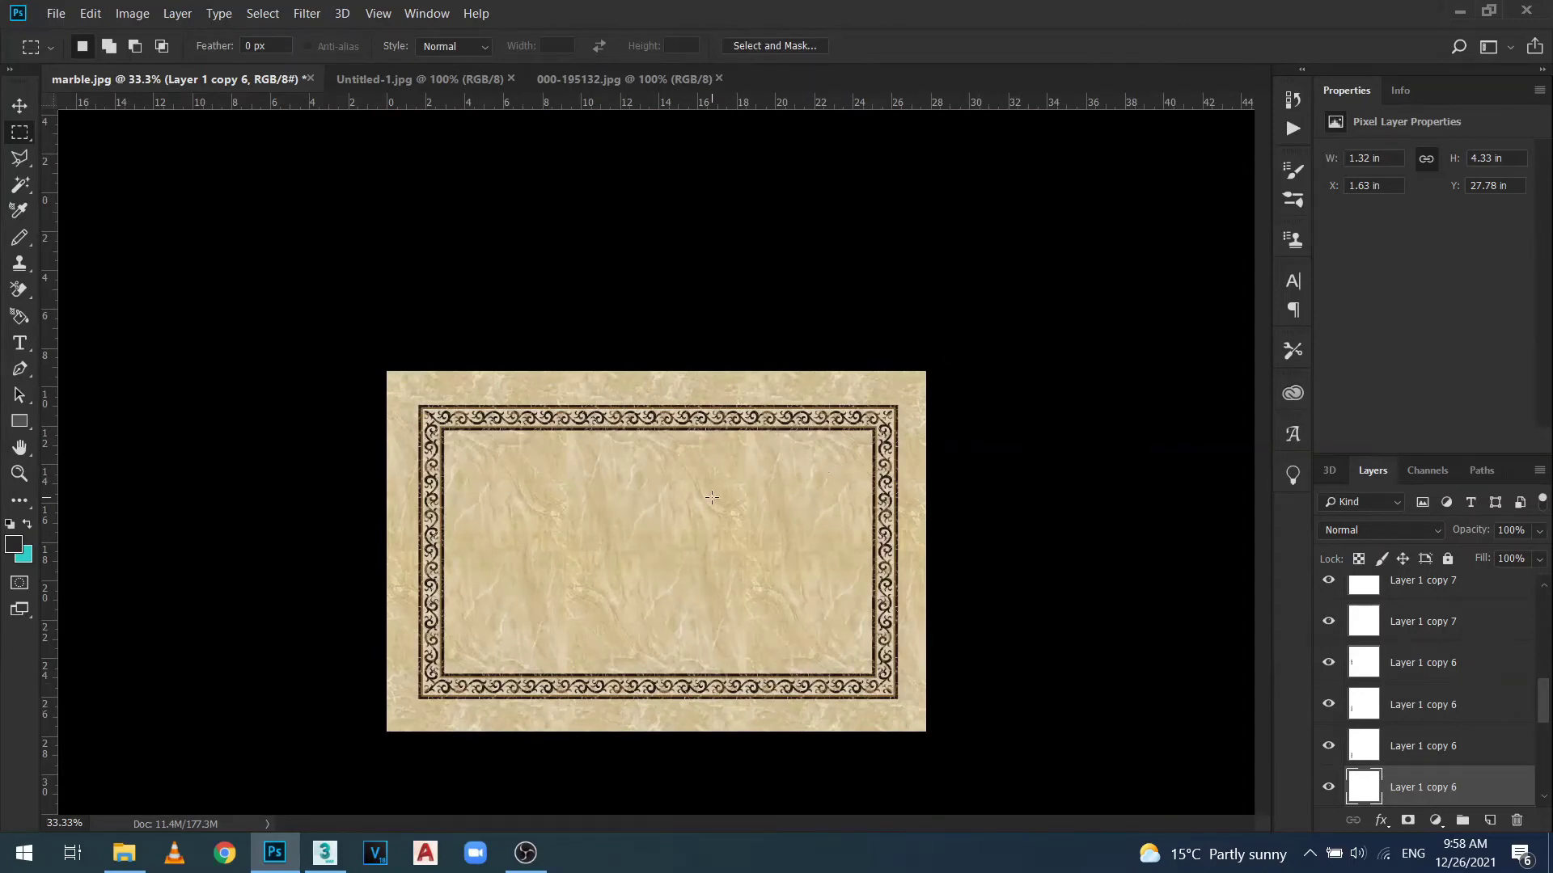
scroll(711, 497, up, 1)
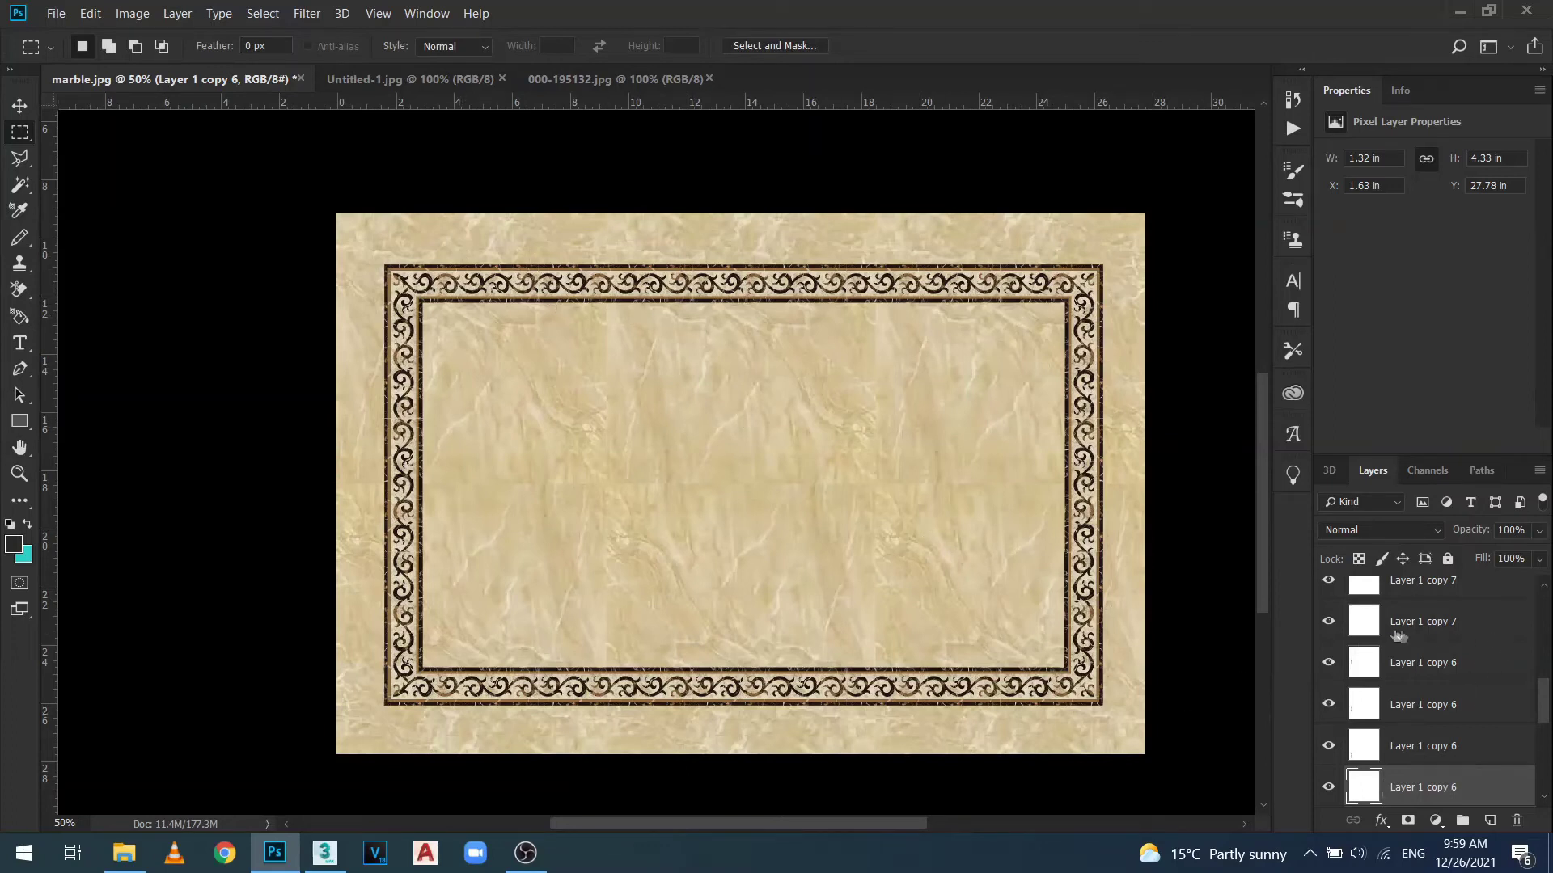
Select all Layer 1 copy 8 strips of the bottom border plus the first two Layer 1 copy 7 strips and link them.
drag(1545, 715, 1544, 617)
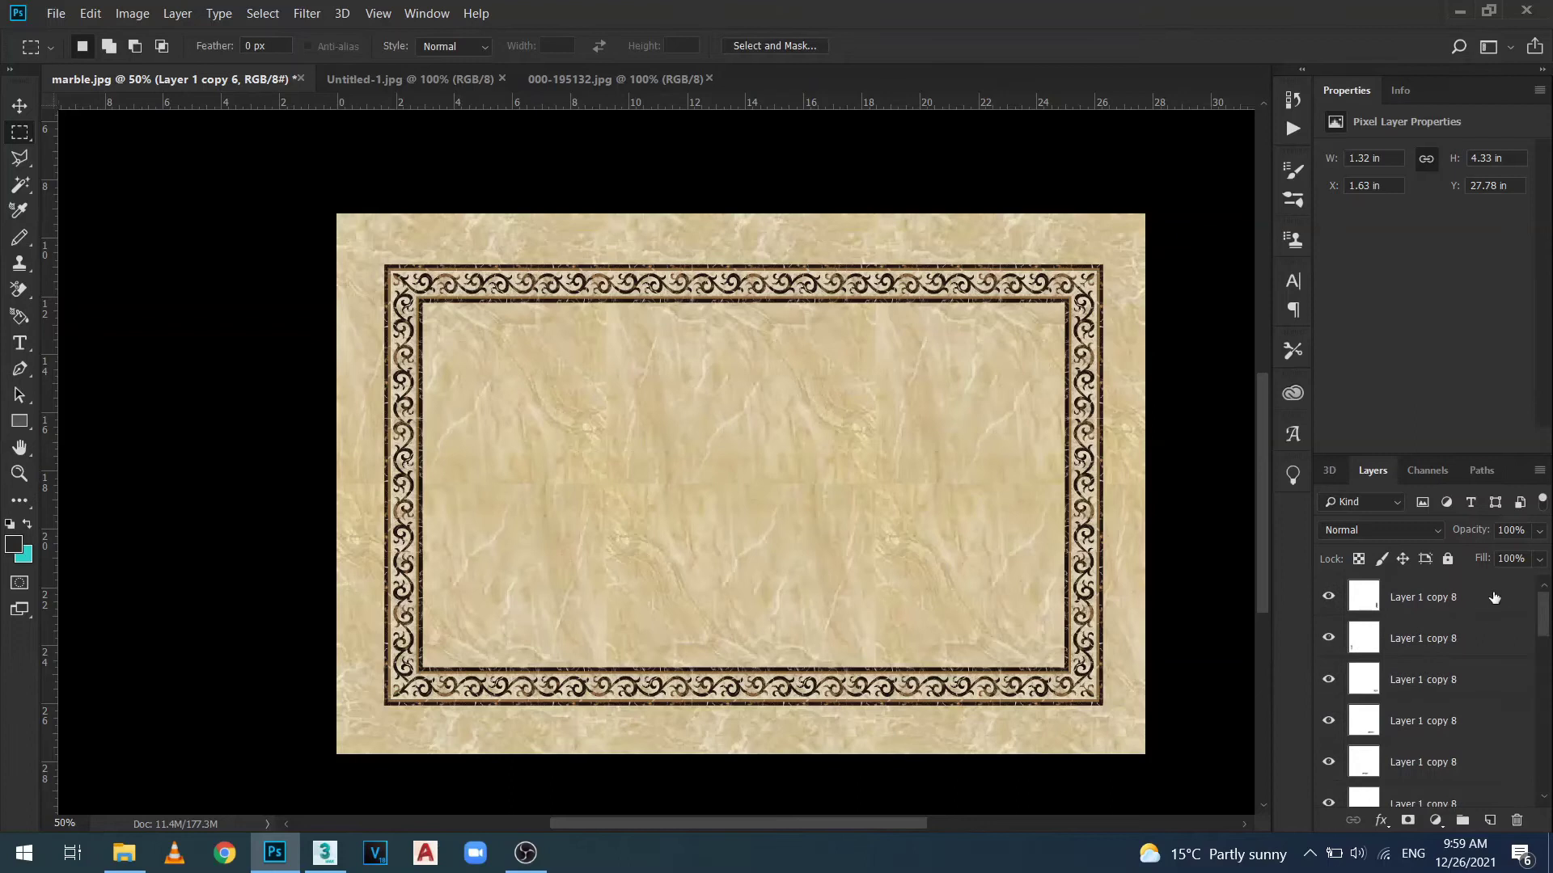
click(1492, 597)
shift+click(1483, 640)
shift+click(1479, 682)
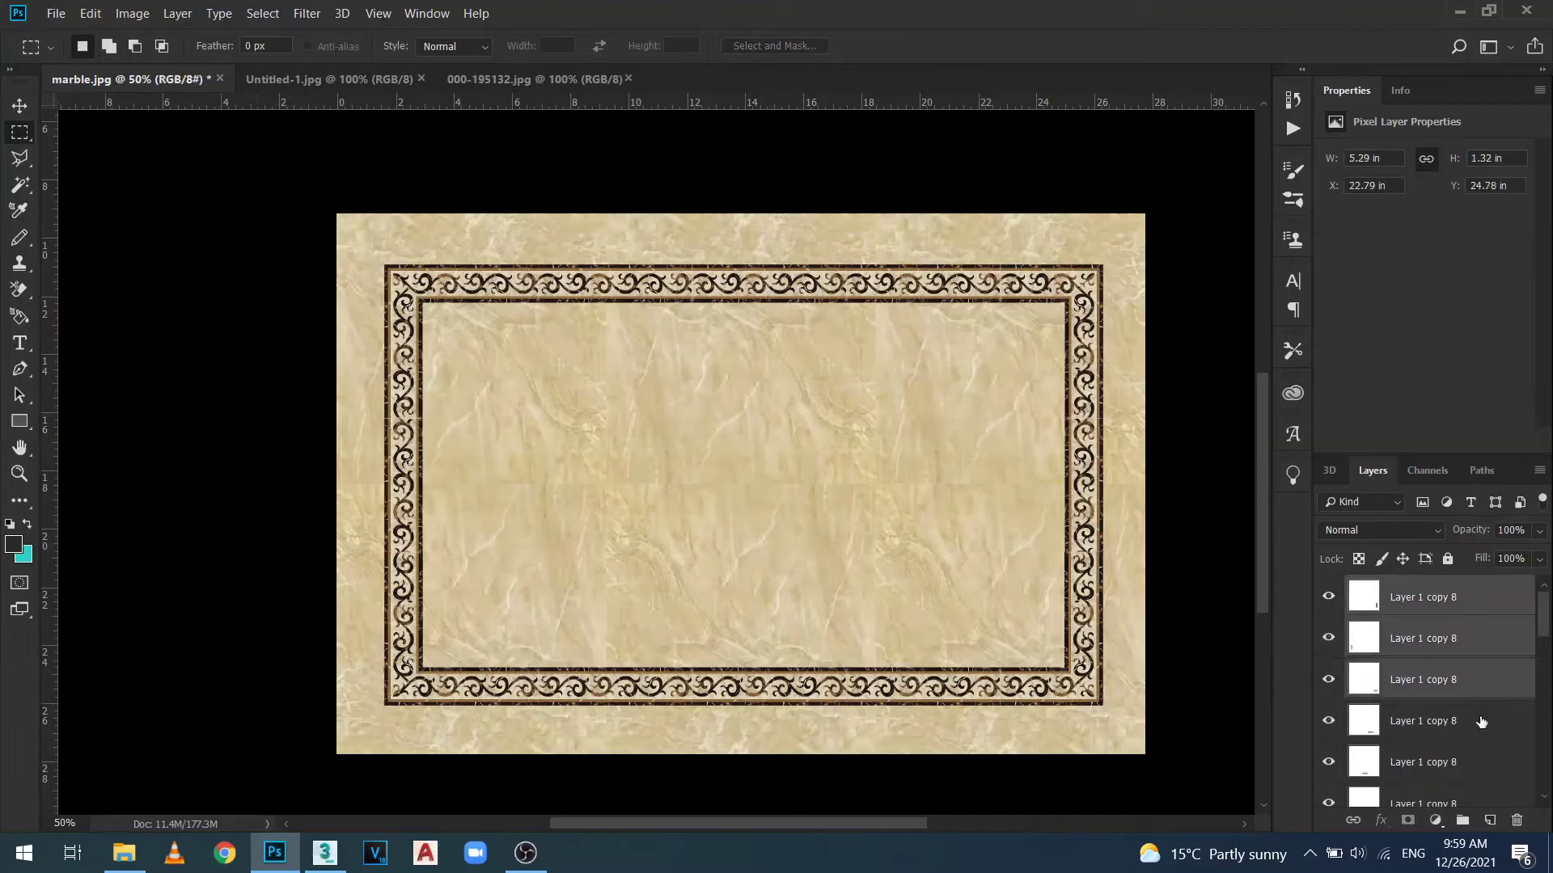
shift+click(1481, 720)
shift+click(1475, 760)
scroll(1543, 636, down, 3)
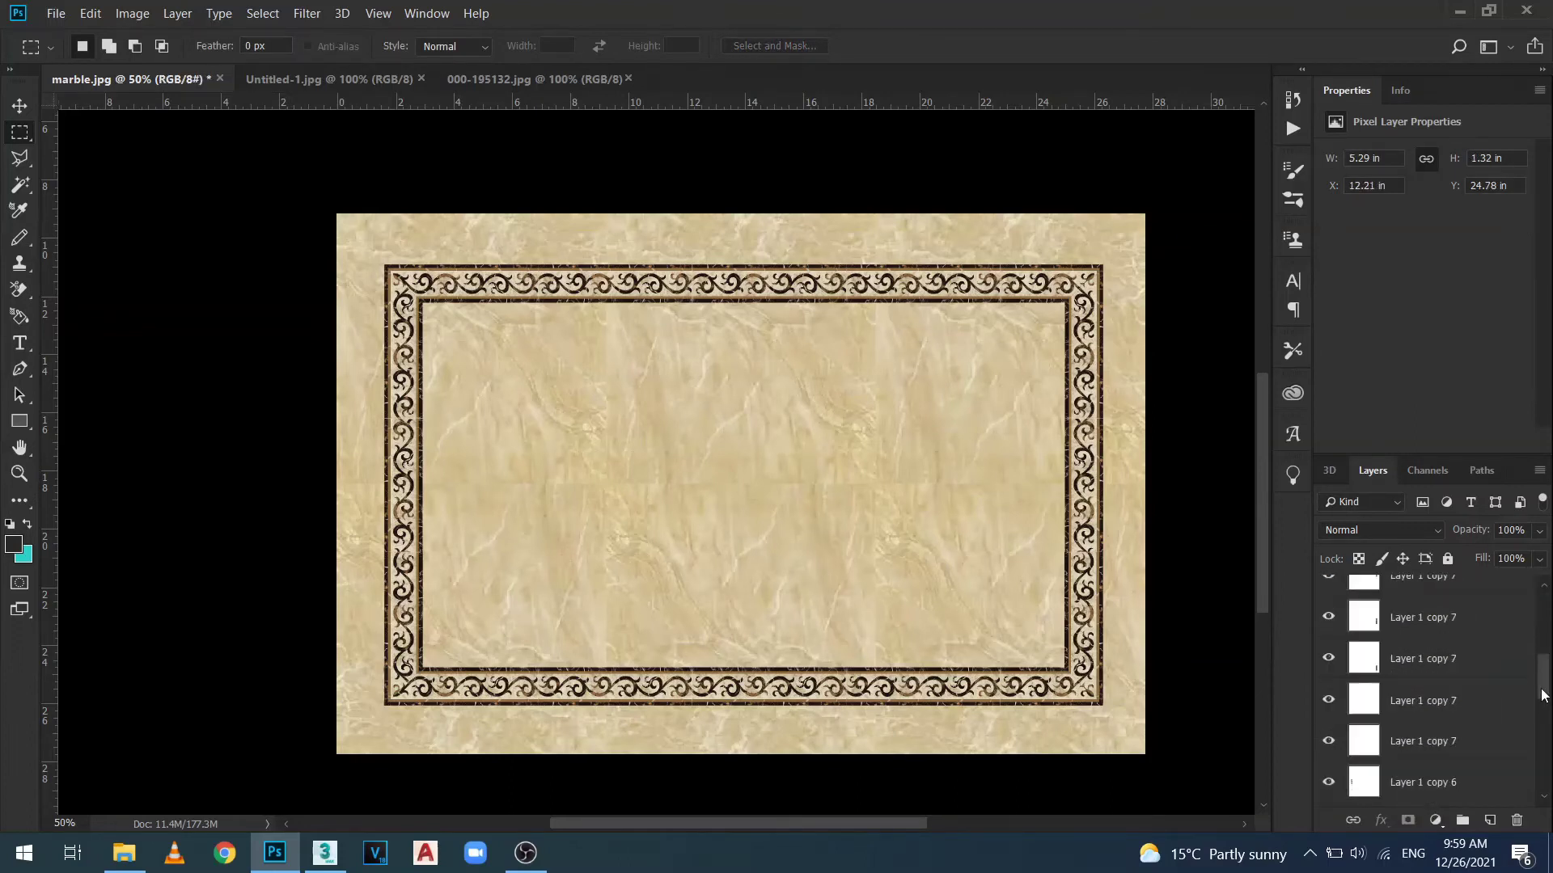
shift+click(1472, 641)
shift+click(1463, 684)
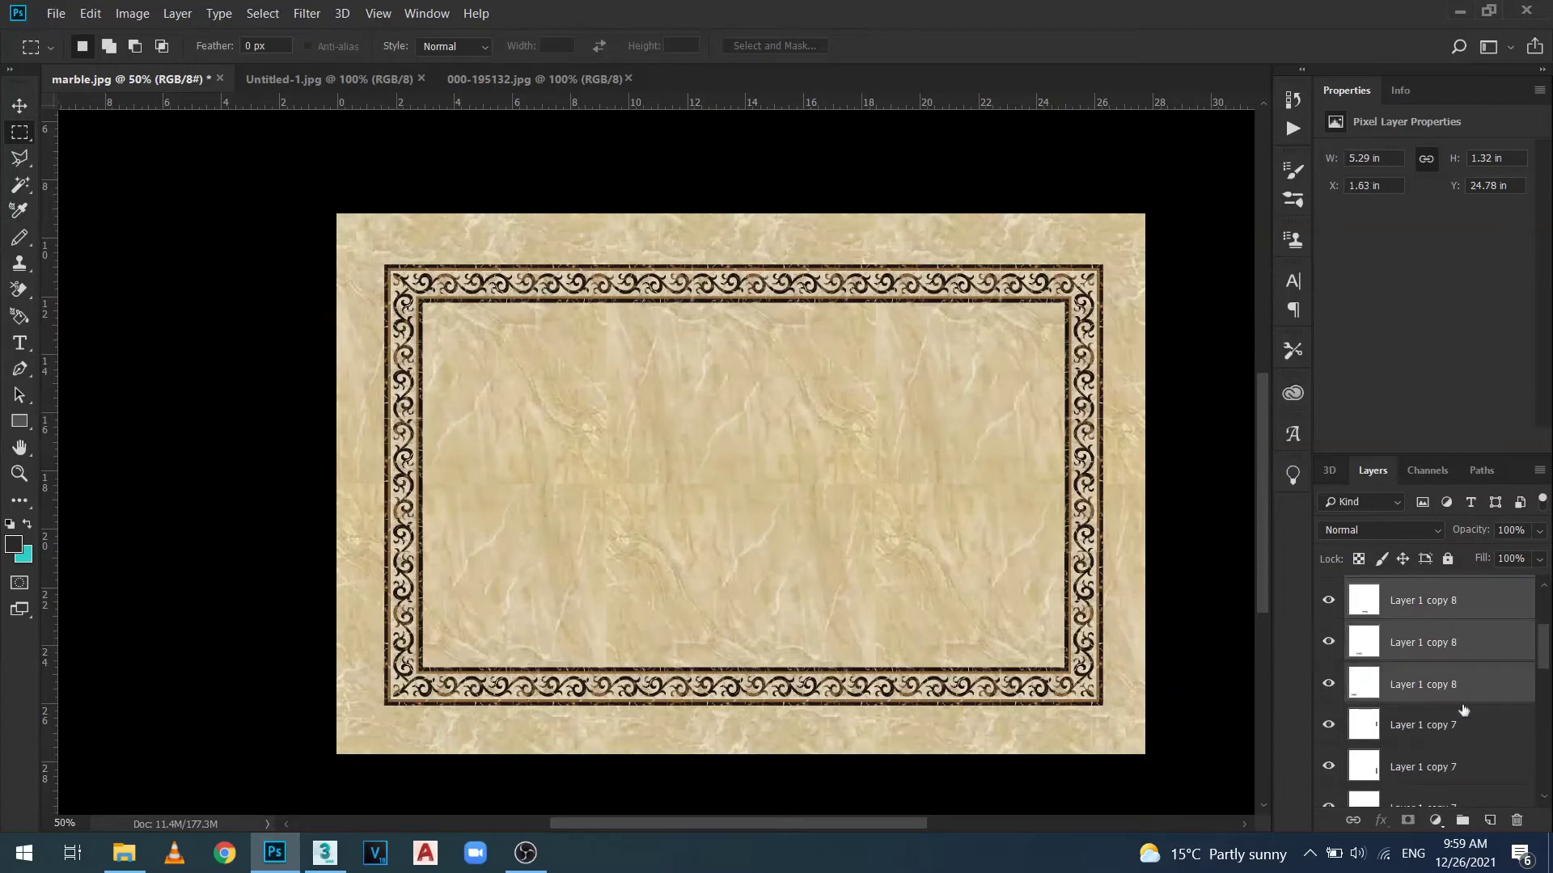
shift+click(1462, 723)
shift+click(1466, 764)
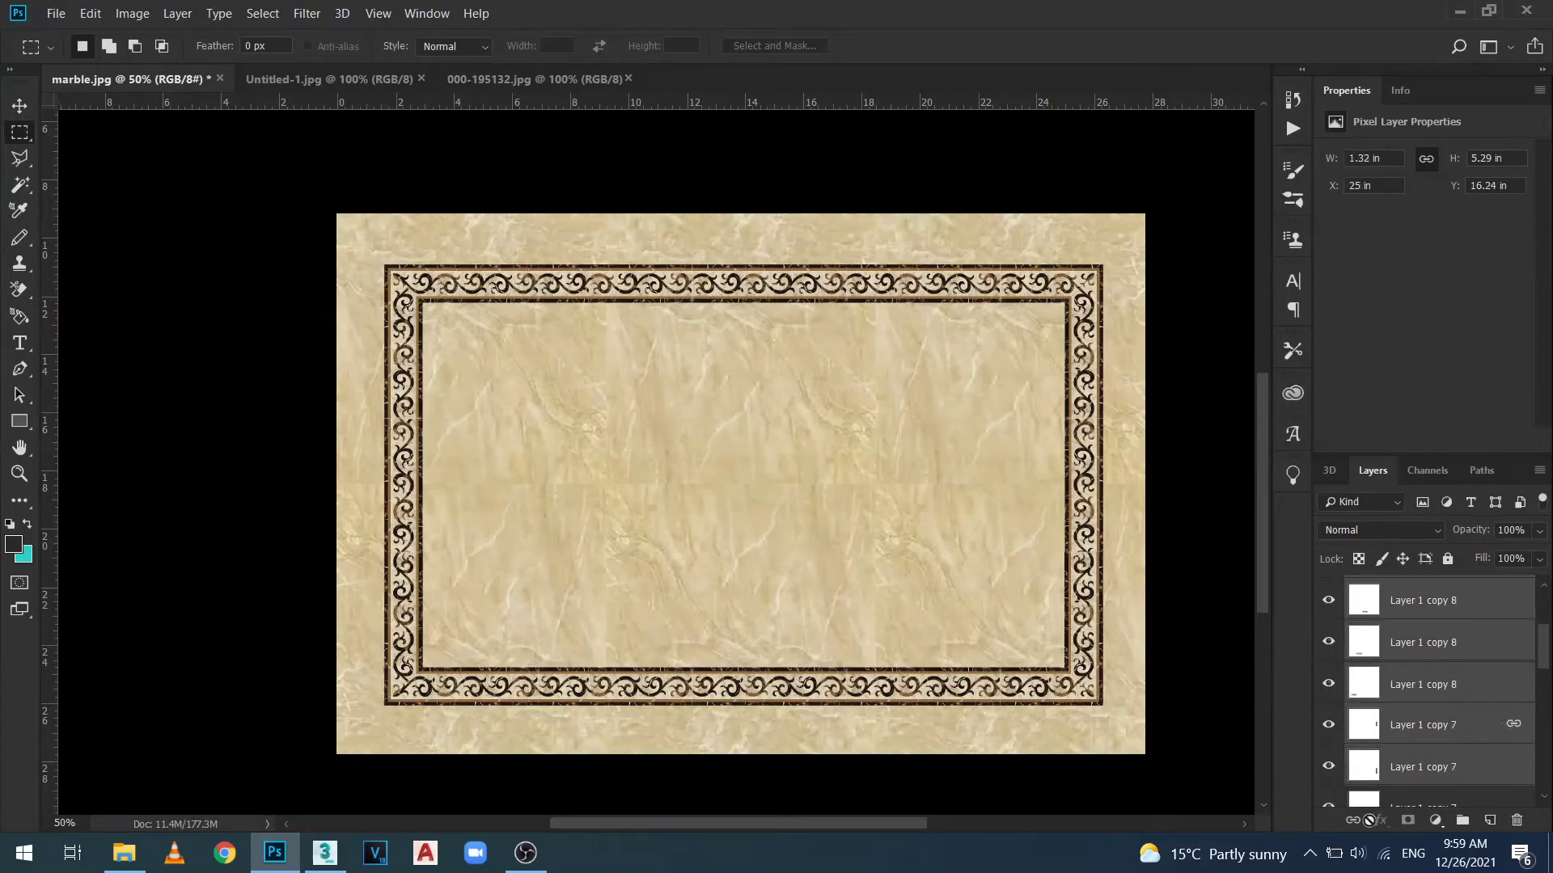
click(1352, 820)
Add the remaining Layer 1 copy 7 strips and the first Layer 1 copy 6 strip to the layer selection.
scroll(1541, 659, down, 3)
click(1488, 642)
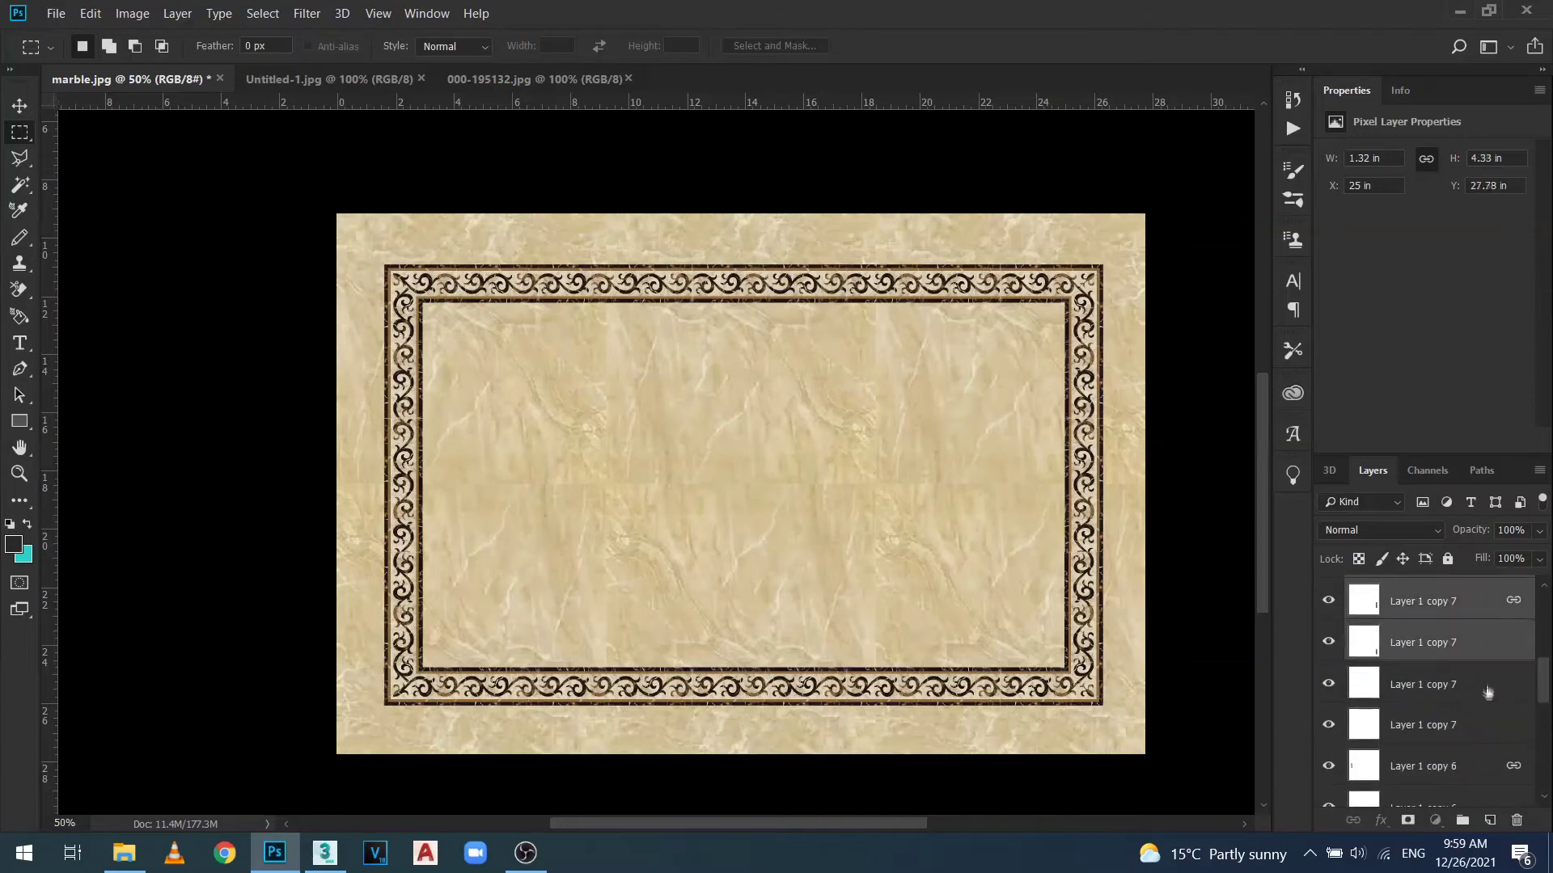
shift+click(1488, 692)
shift+click(1481, 728)
shift+click(1492, 768)
scroll(1541, 692, down, 2)
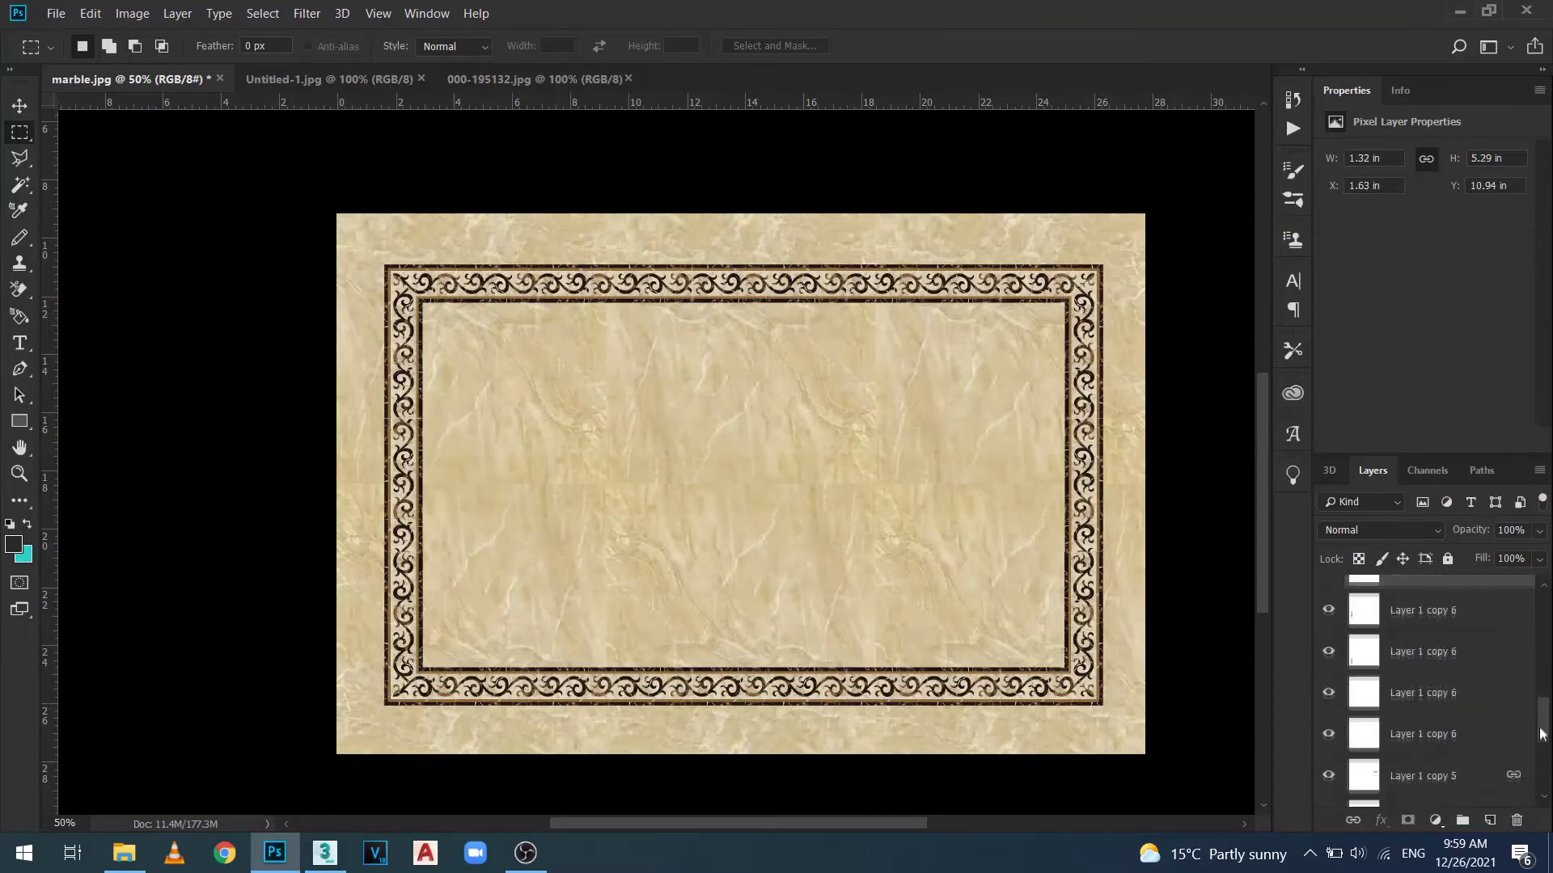
Extend the layer selection with the remaining Layer 1 copy 6 strips of the left border.
key(ctrl+a)
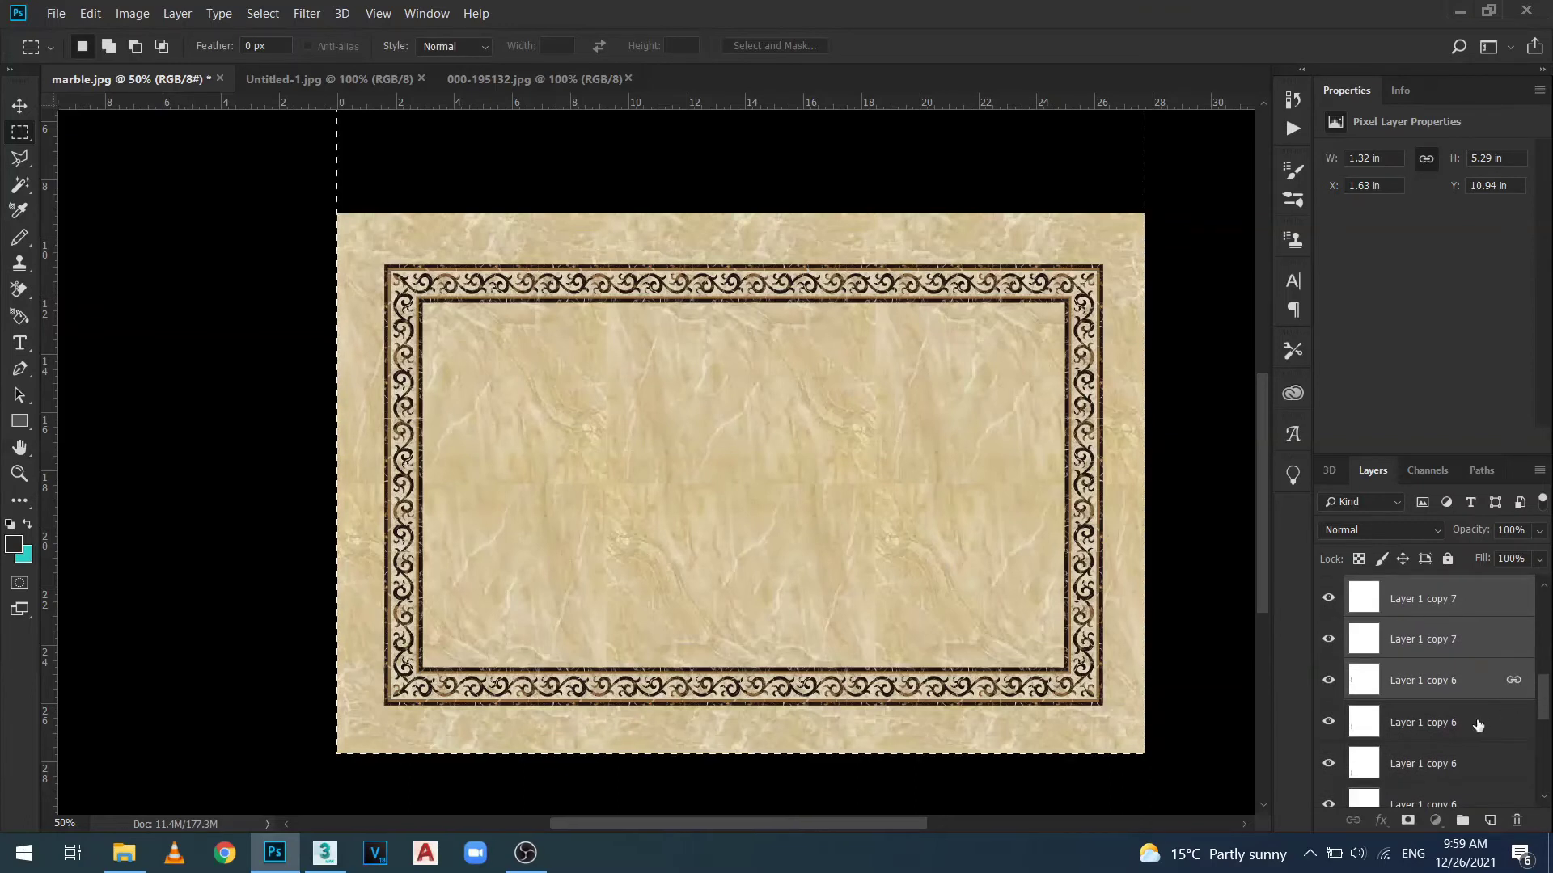
shift+click(1480, 722)
shift+click(1475, 764)
scroll(1544, 765, down, 4)
scroll(1478, 668, up, 2)
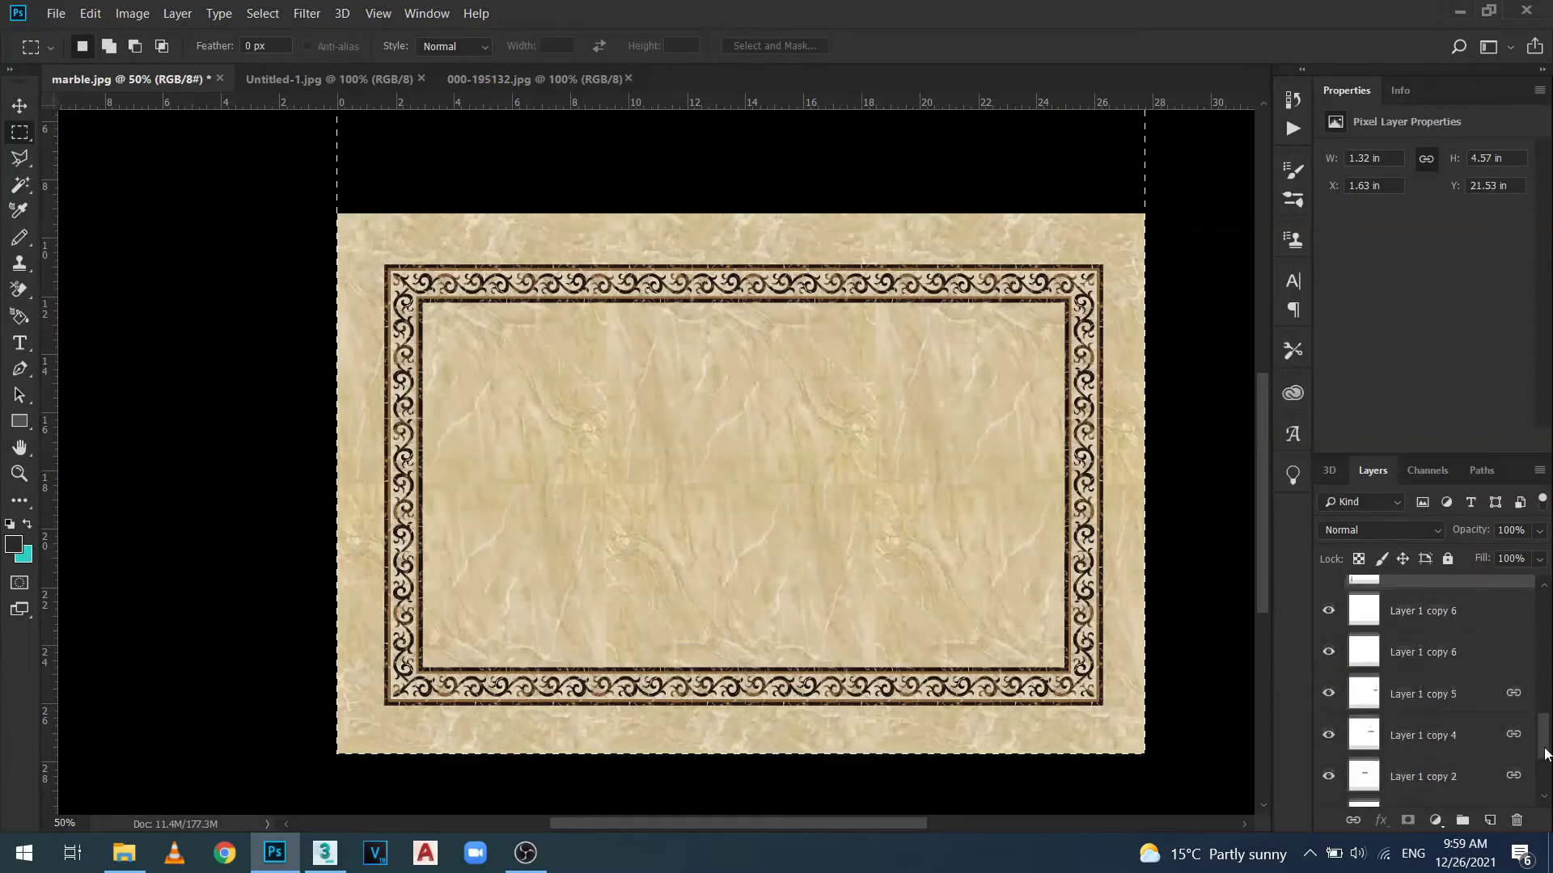
shift+click(1462, 632)
shift+click(1463, 673)
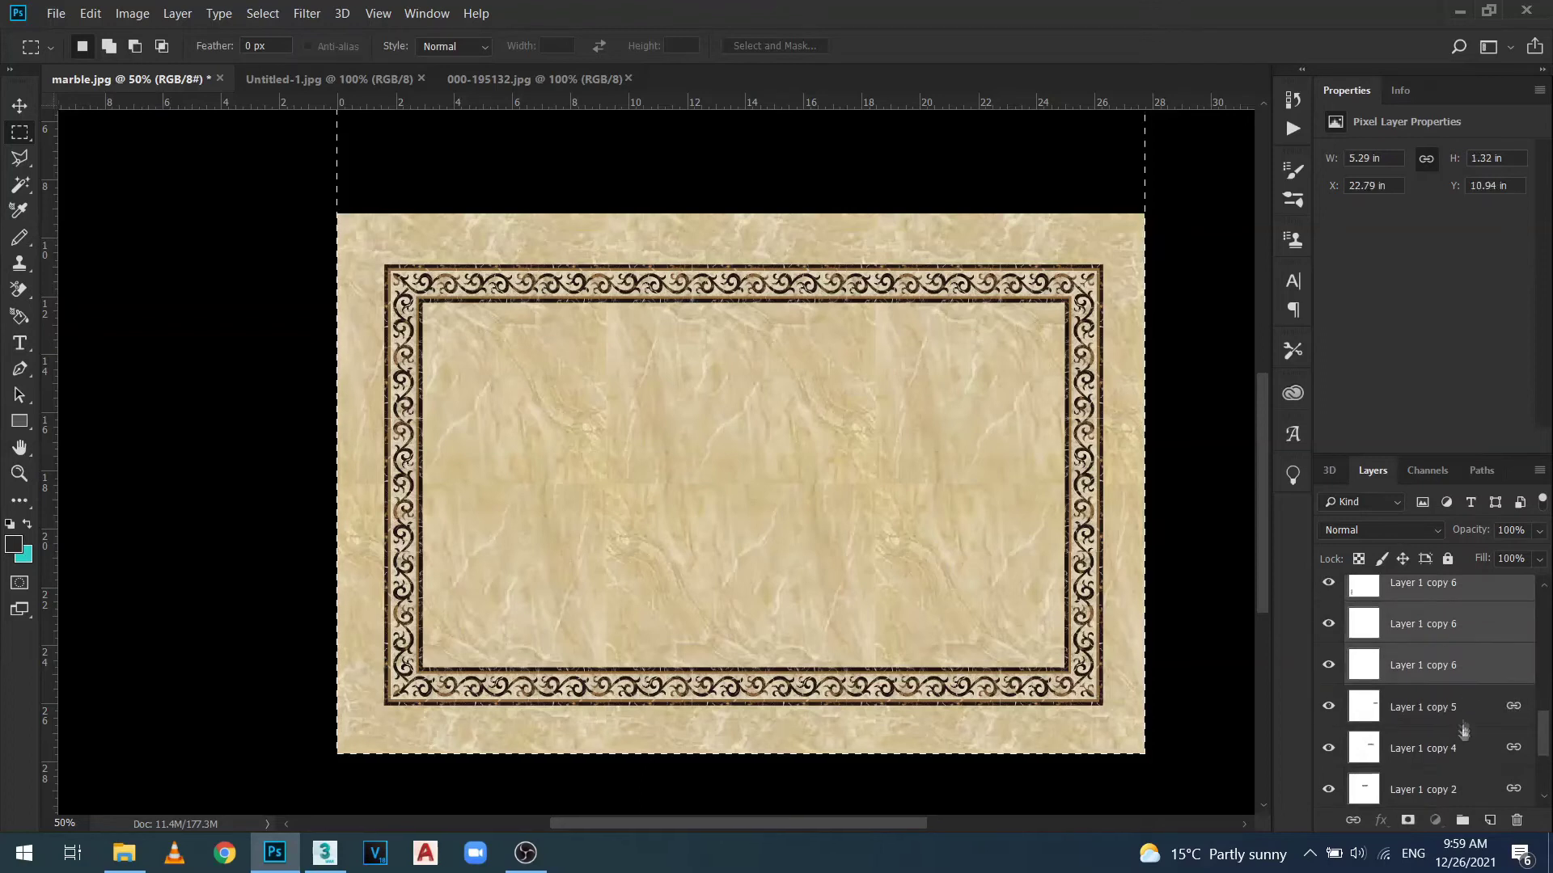
Add the top border layers Layer 1 copy 5, copy 4, copy 2, copy and Layer 1 to the layer selection.
shift+click(1464, 710)
shift+click(1465, 751)
shift+click(1466, 789)
scroll(1540, 758, down, 4)
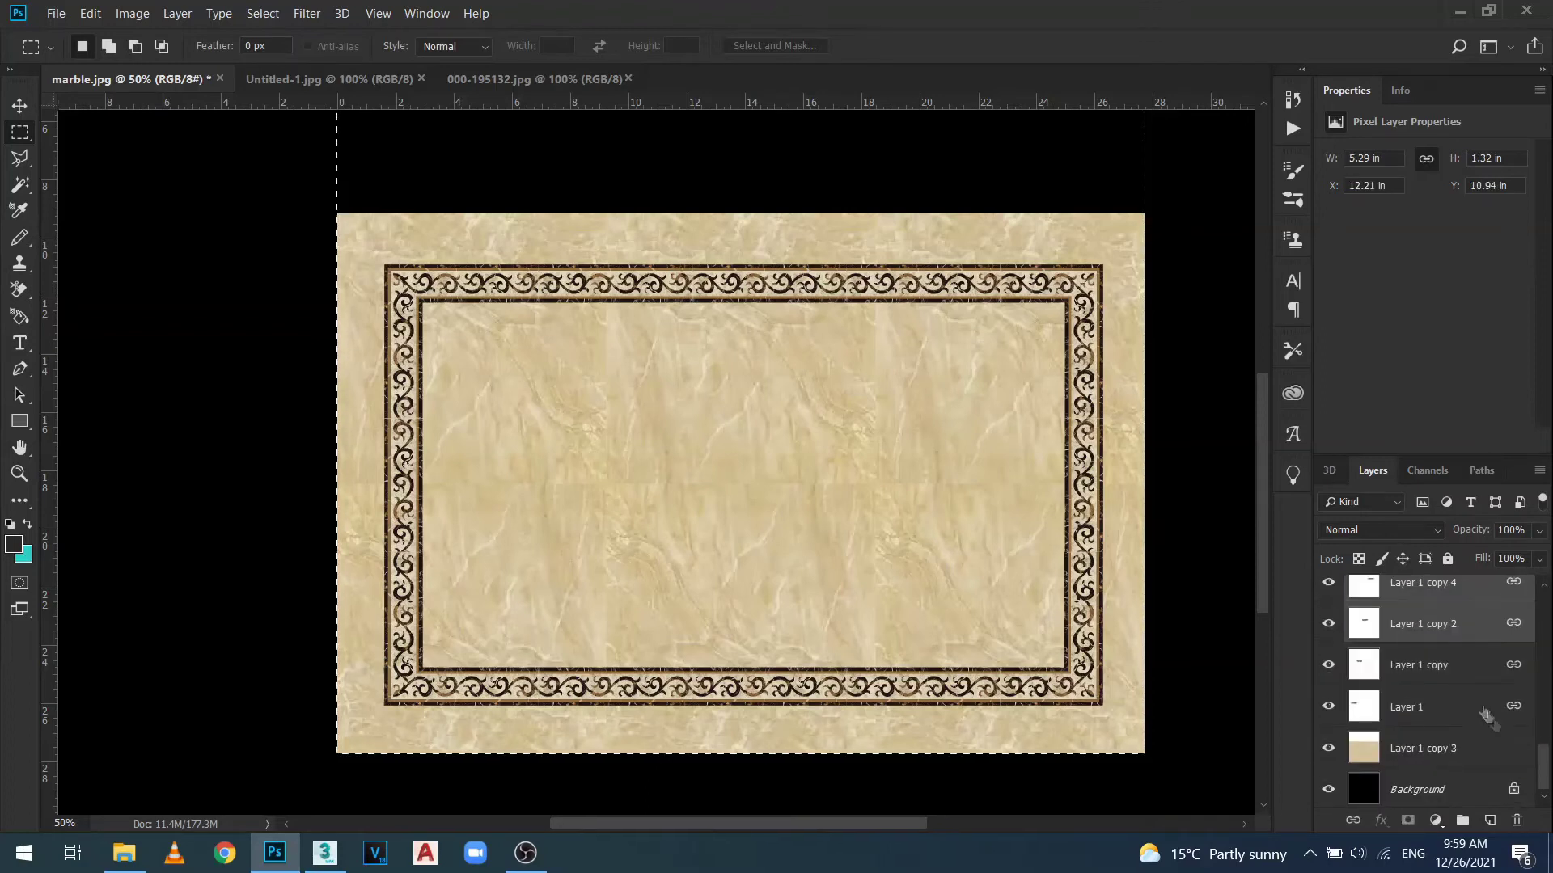
shift+click(1465, 678)
shift+click(1463, 704)
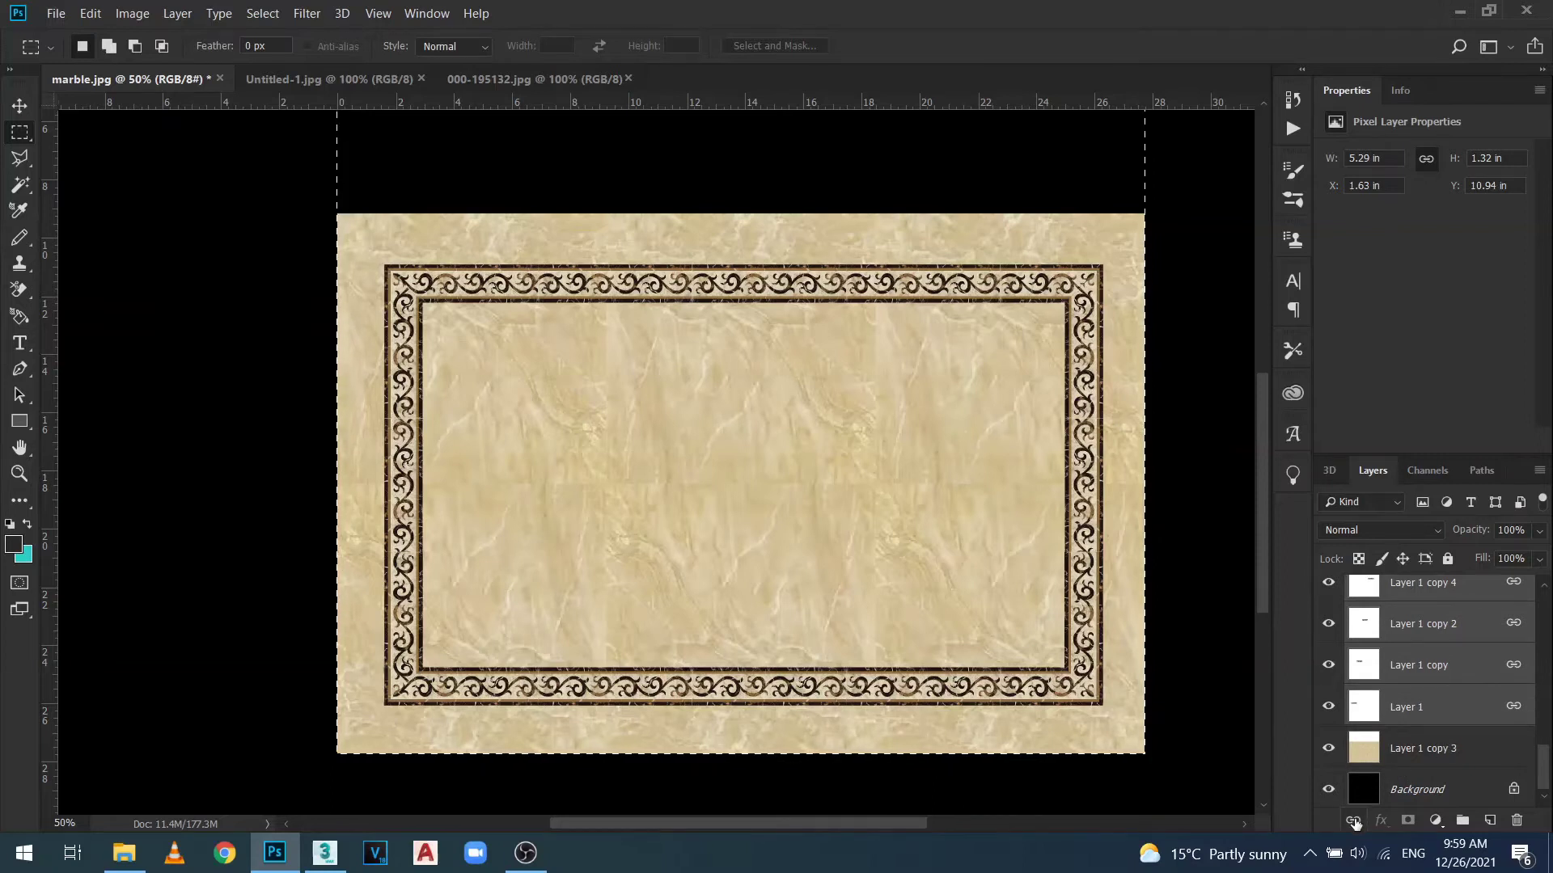
Unlink and relink all selected border strips as one set, clearing the canvas-wide marquee selection.
click(1352, 821)
drag(1543, 765, 1543, 607)
scroll(1427, 691, down, 5)
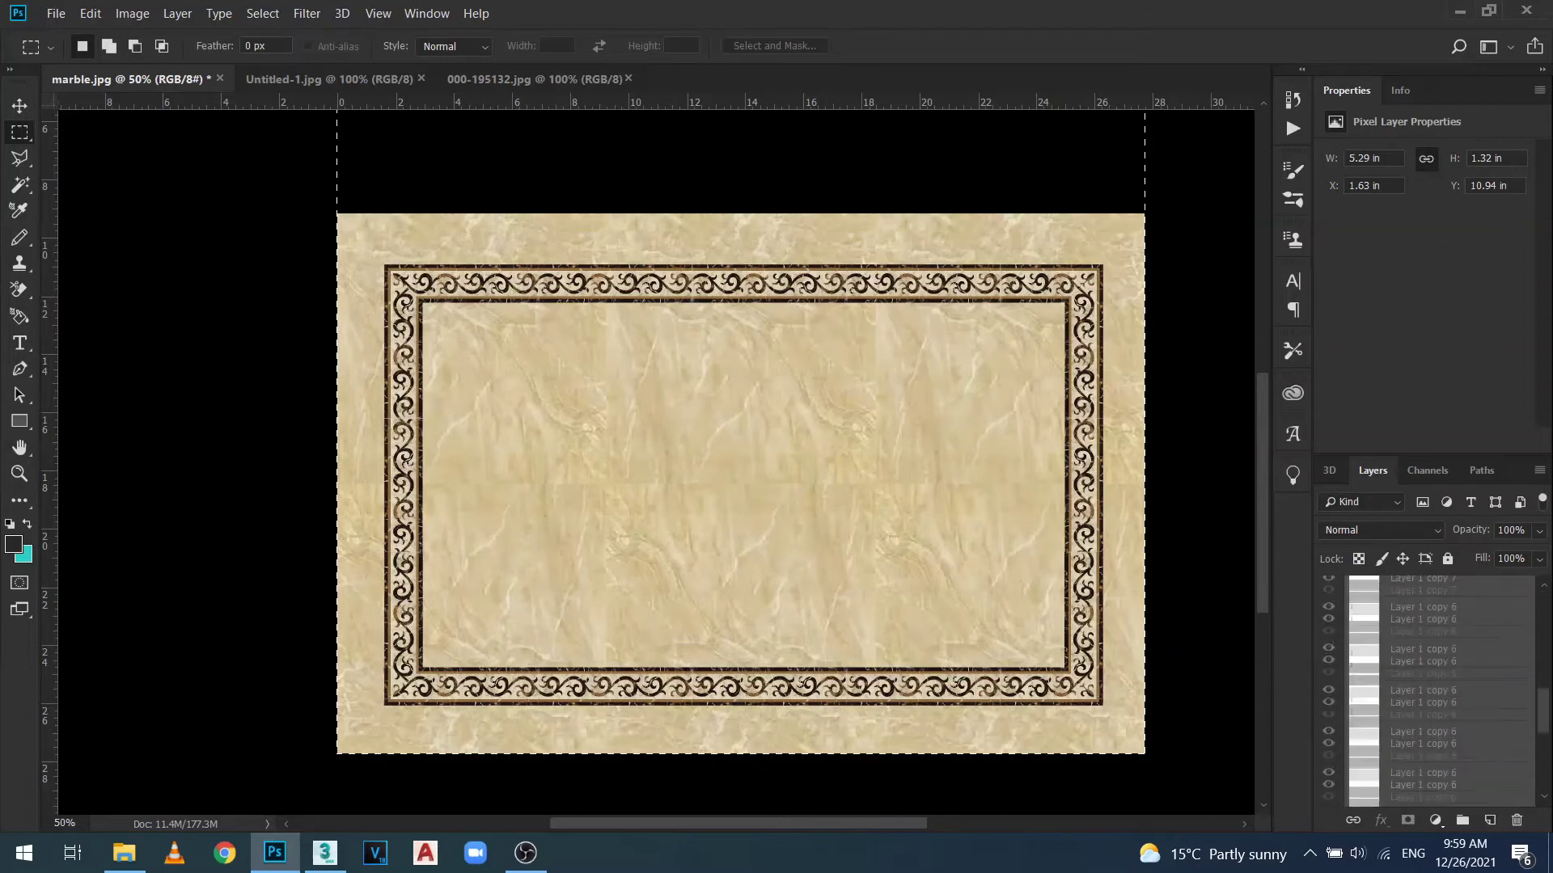
scroll(1427, 691, down, 3)
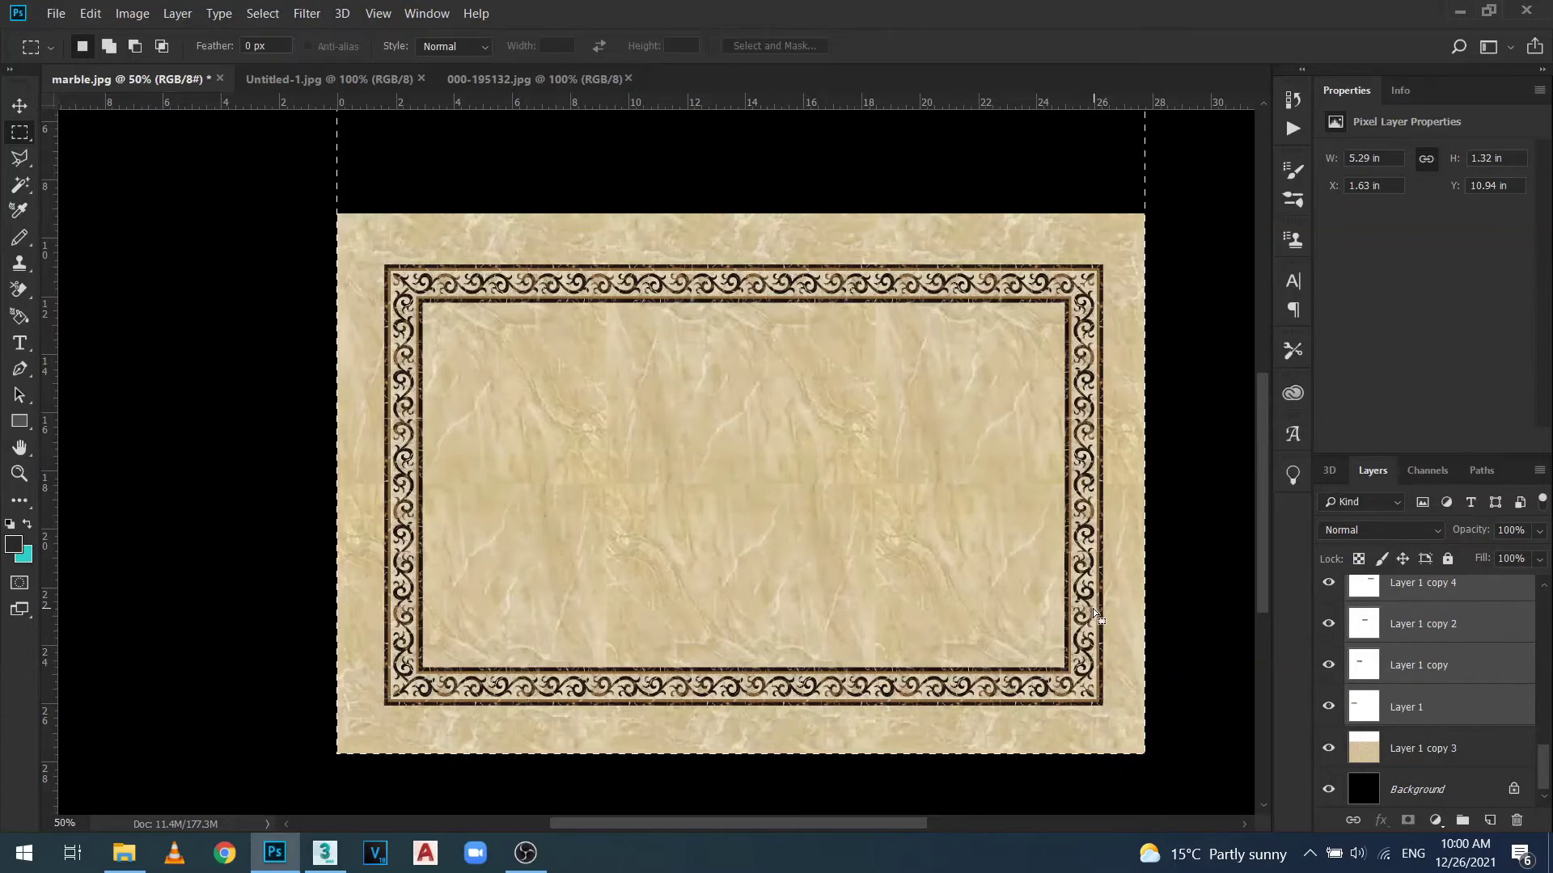
click(1092, 606)
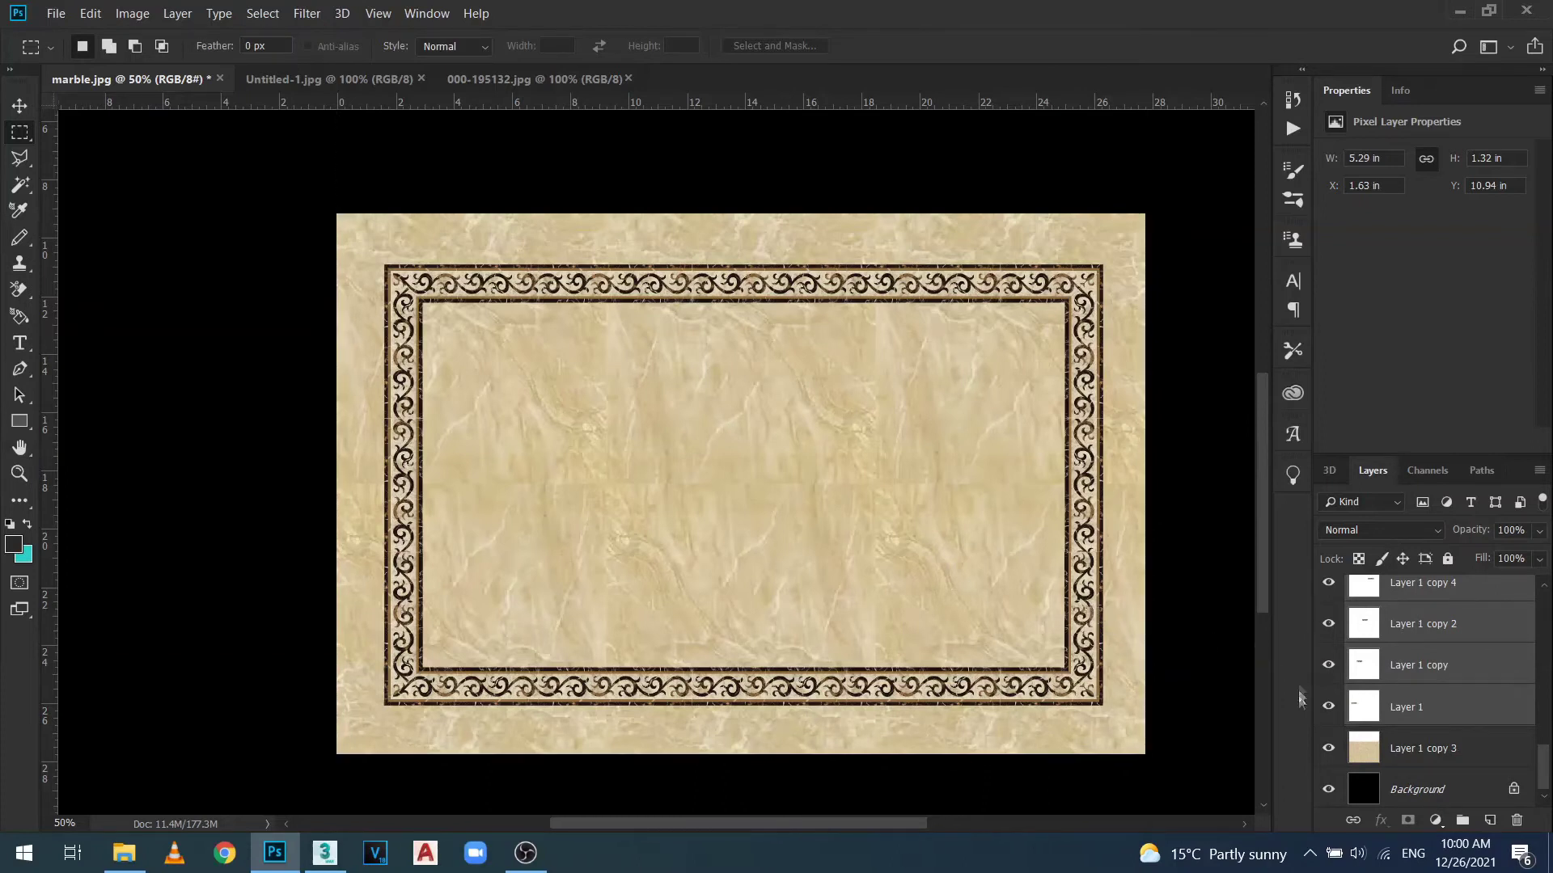
click(1352, 820)
key(v)
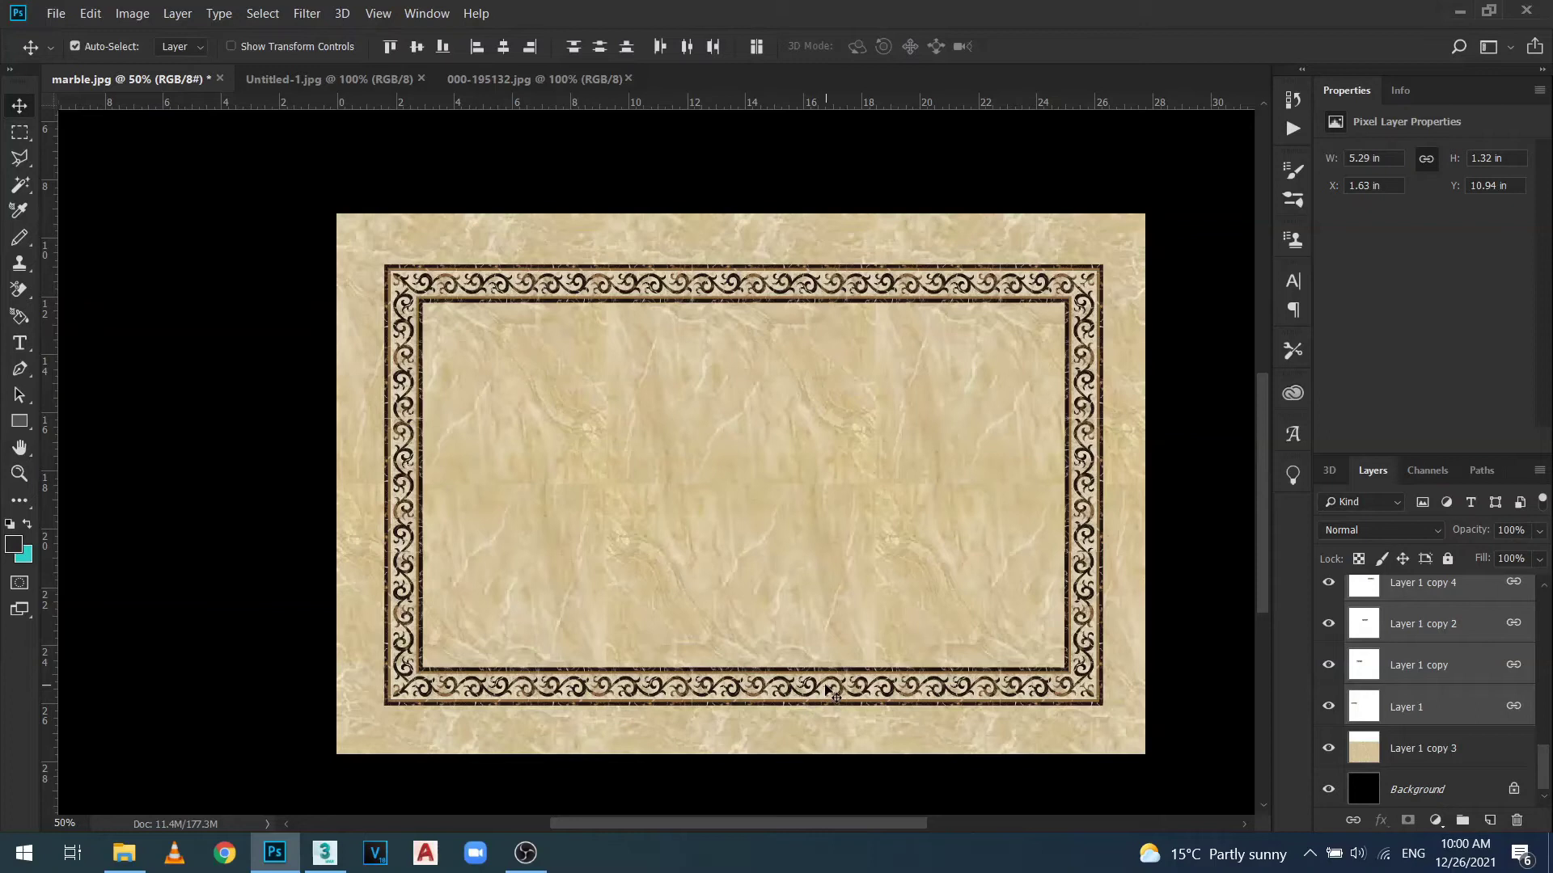
Turn off snapping and reposition the linked border frame to about X 1.43 in, Y 10.86 in, evening its margins on the marble.
drag(827, 689, 828, 688)
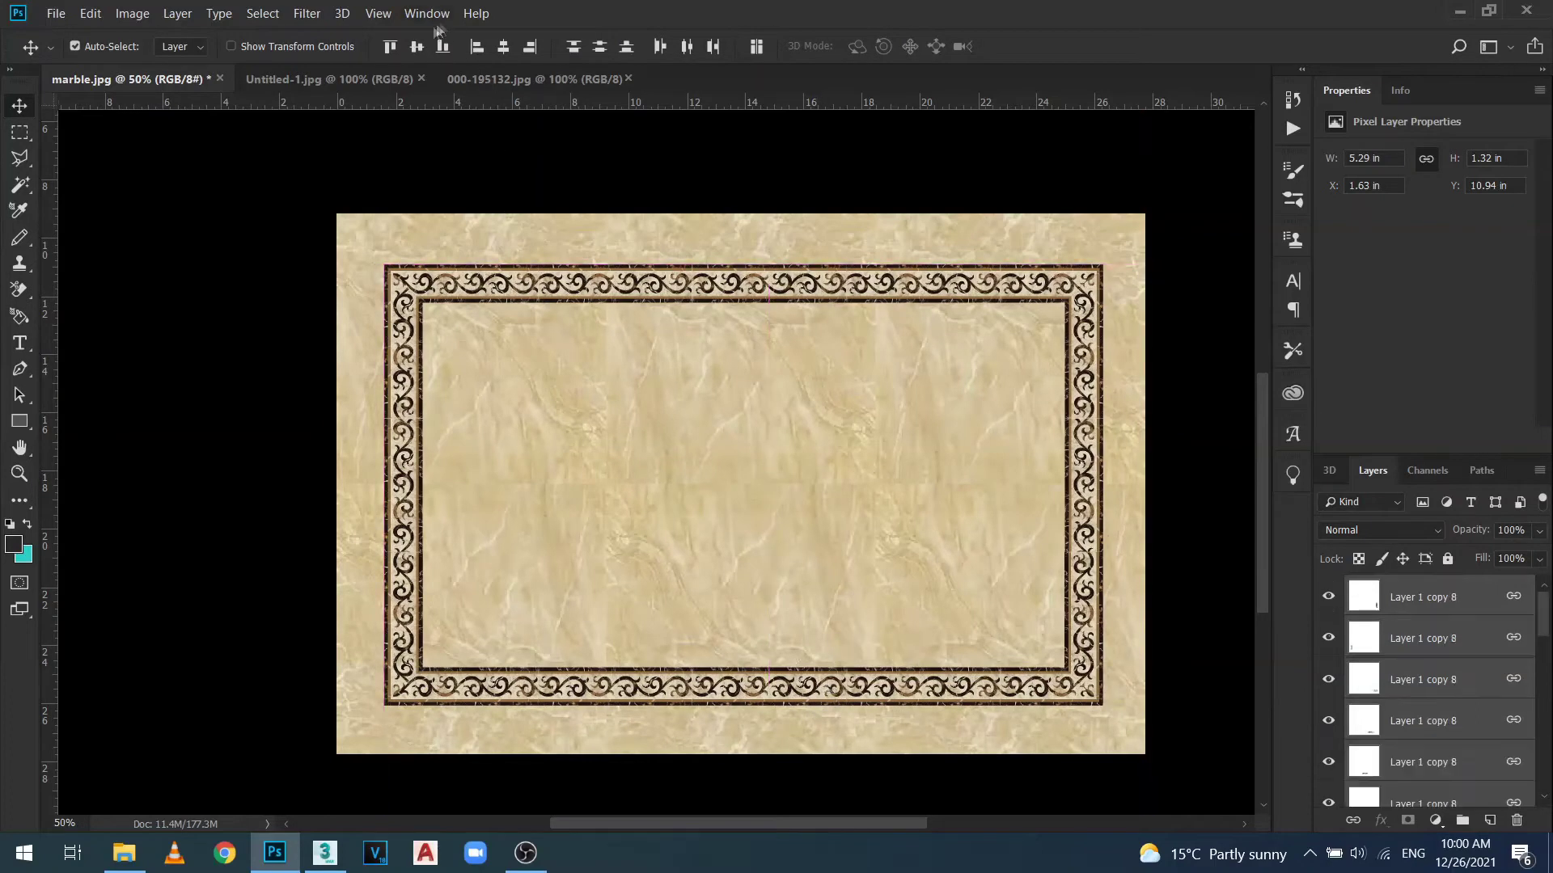
click(373, 14)
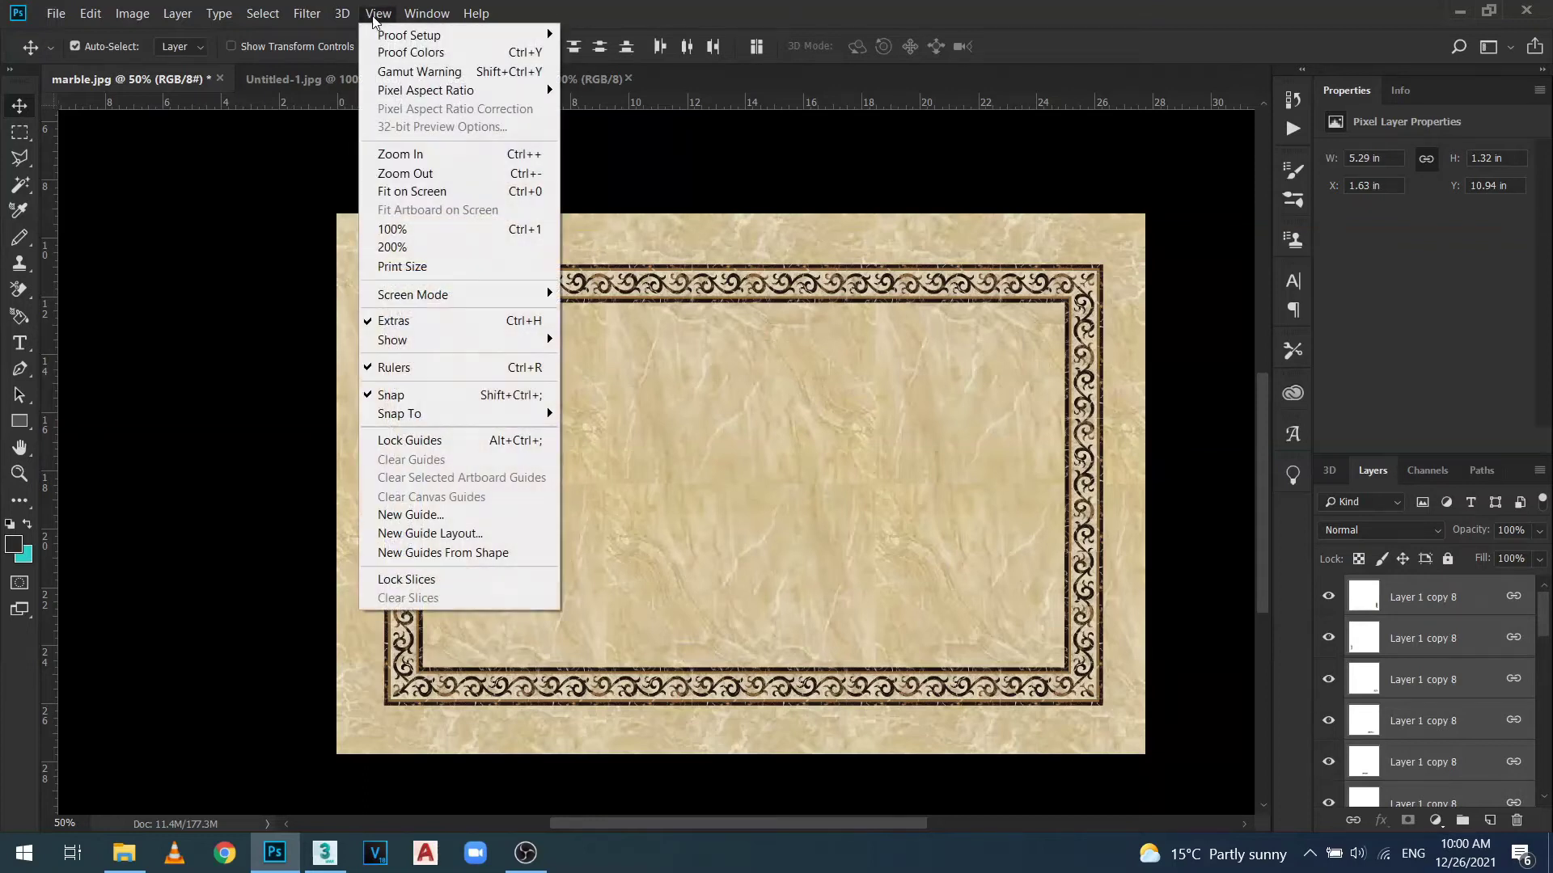
click(453, 395)
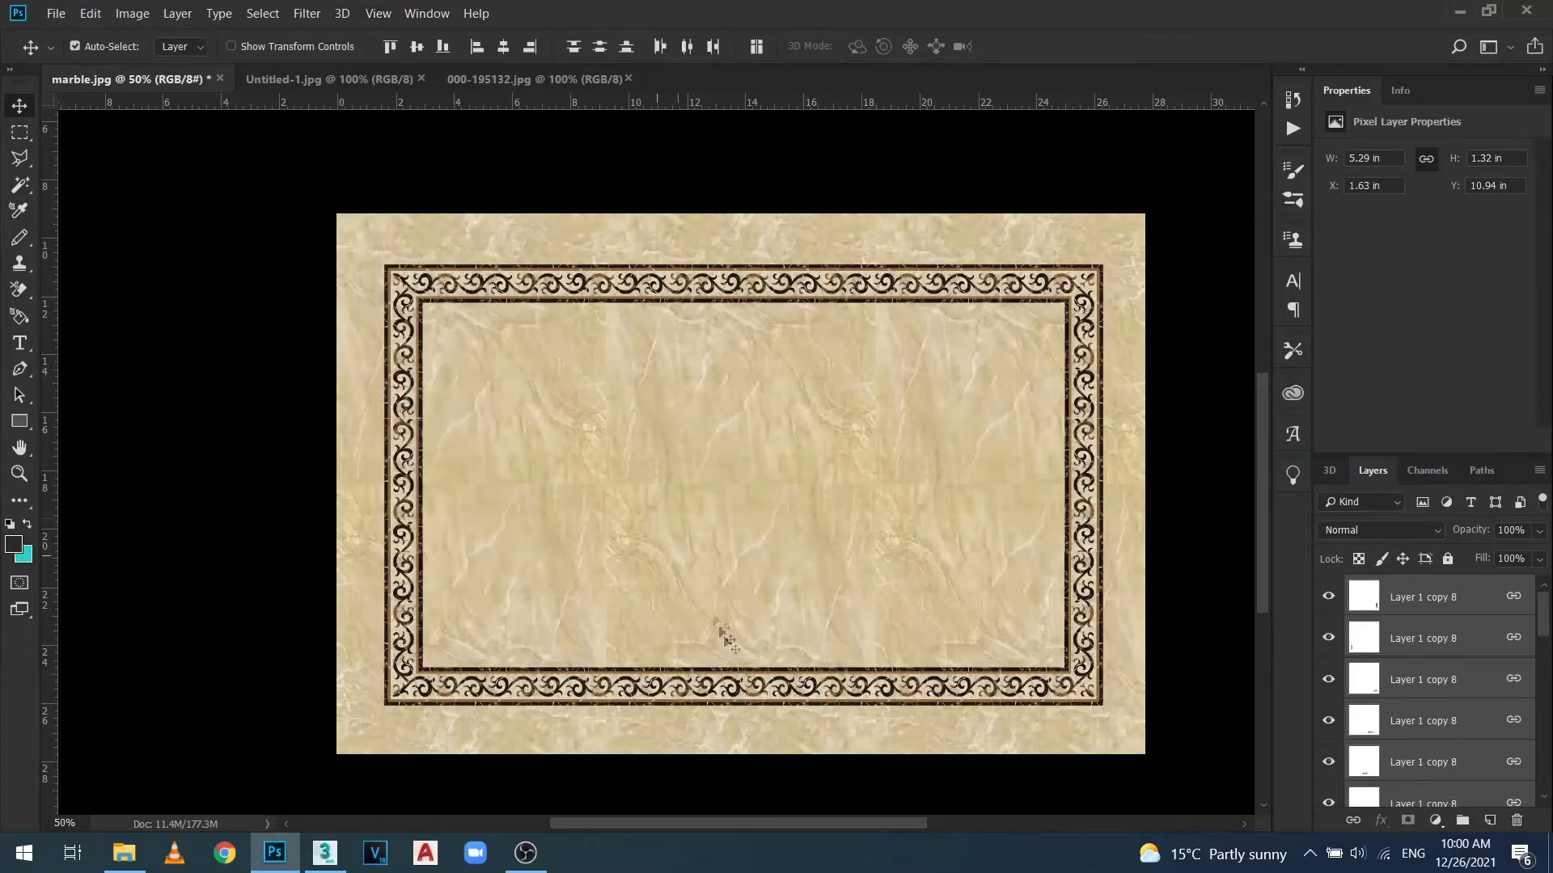
drag(758, 685, 756, 680)
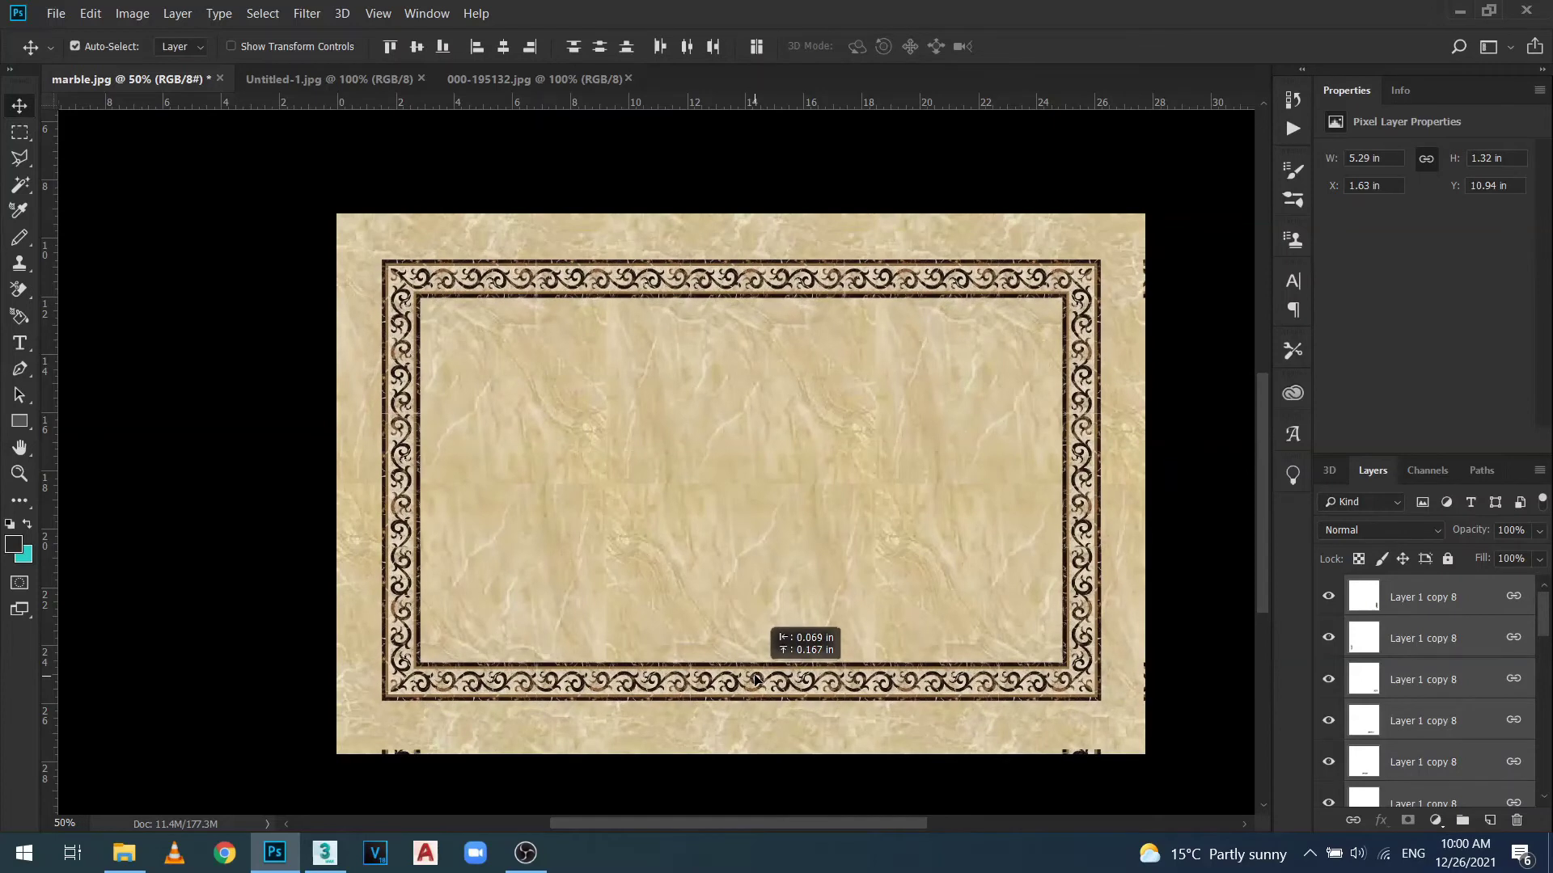
drag(756, 679, 751, 684)
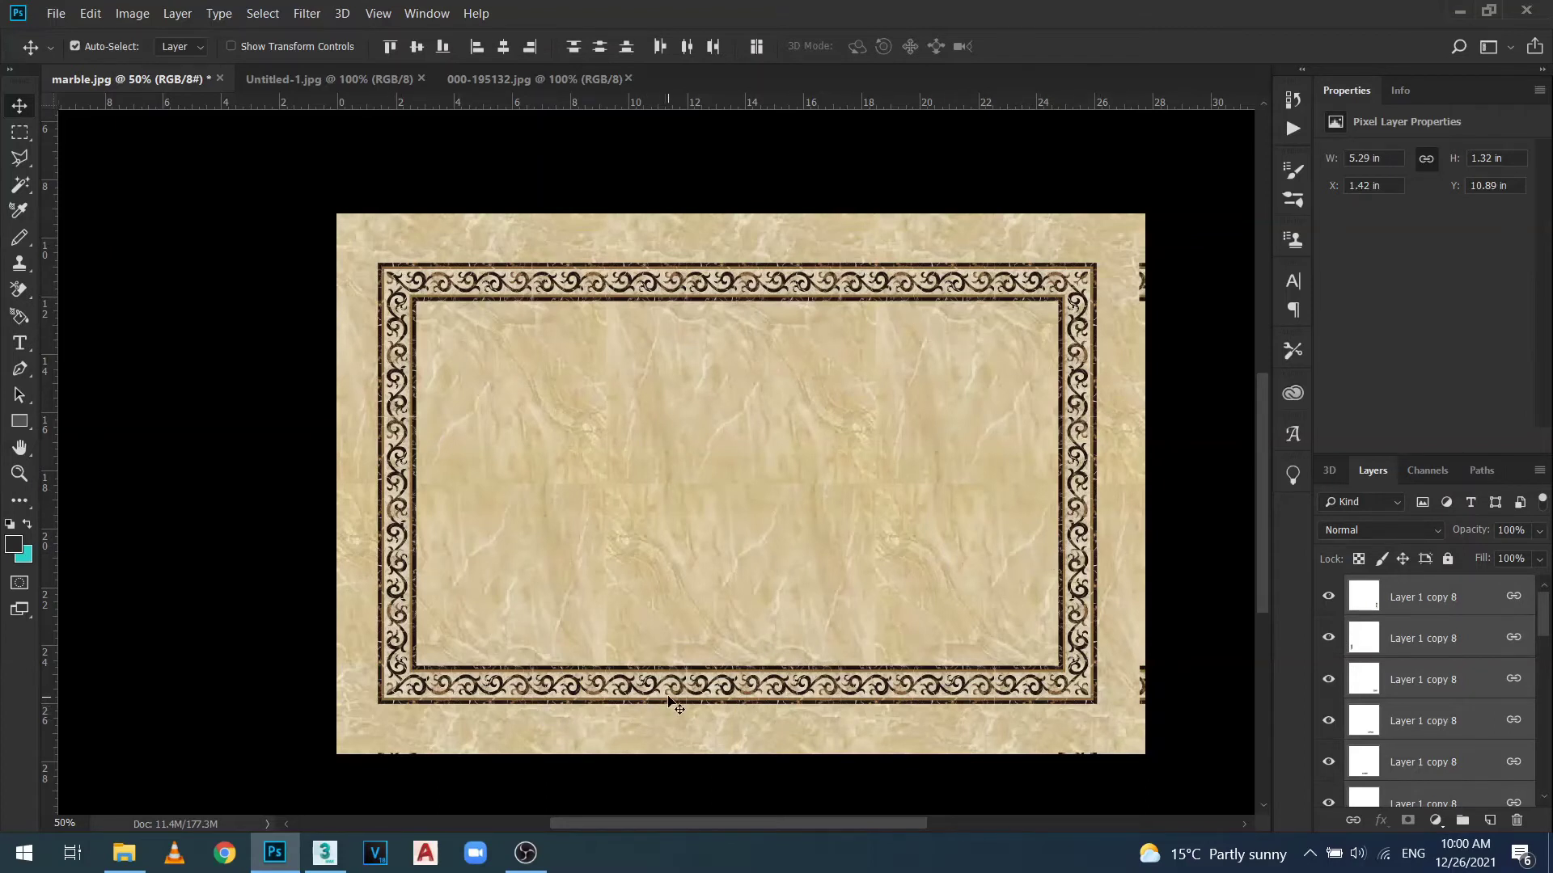
drag(672, 693, 670, 694)
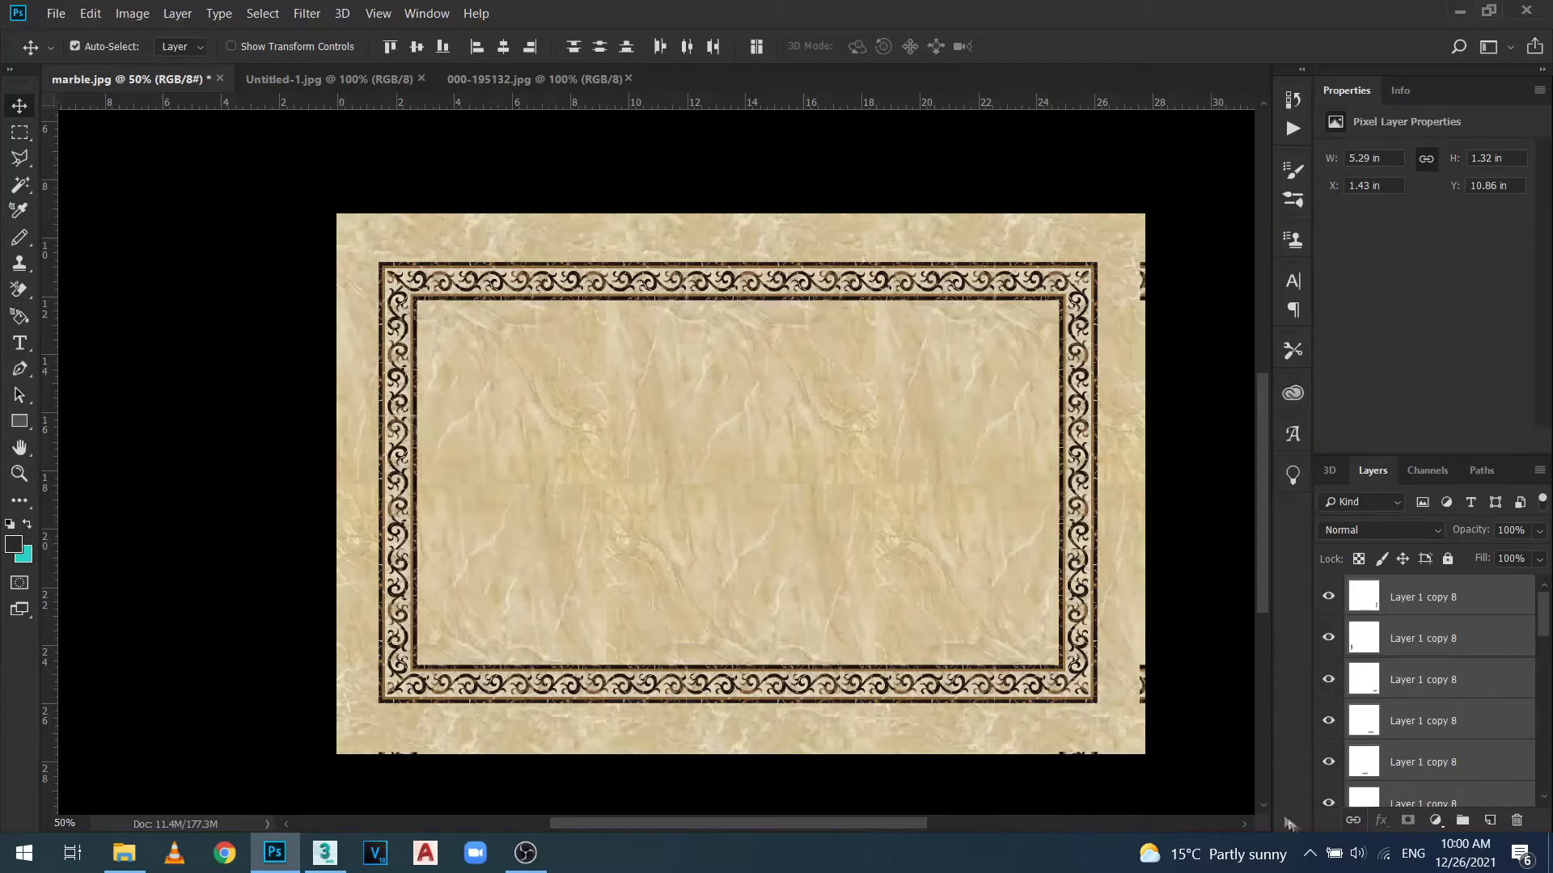
Erase the stray fragment of the Layer 1 copy 8 strip at the lower part of the marble's right edge.
right_click(1153, 686)
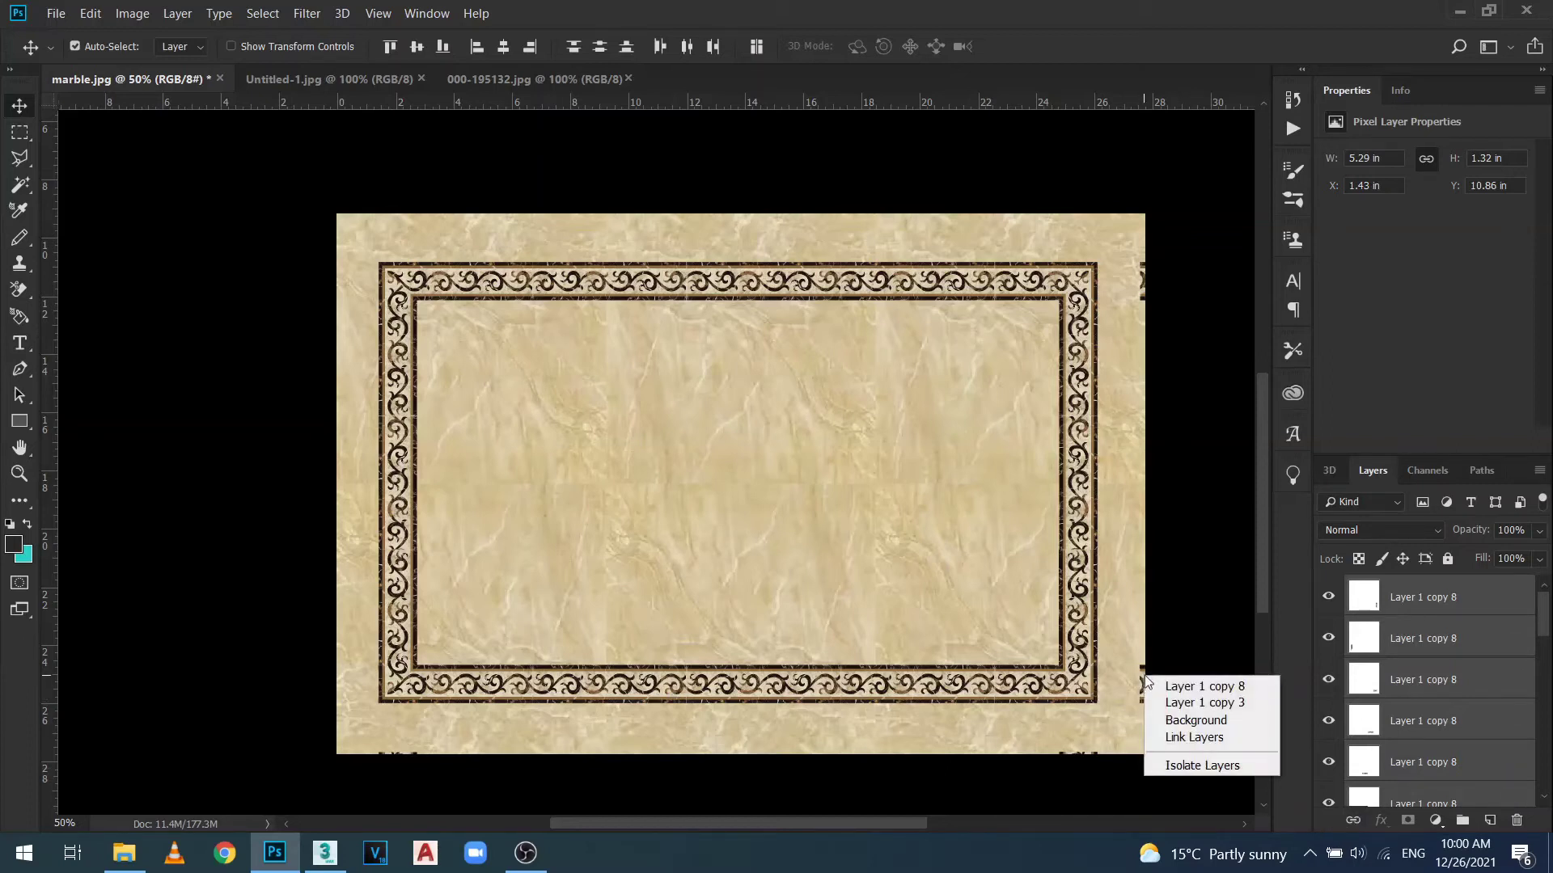
click(1172, 683)
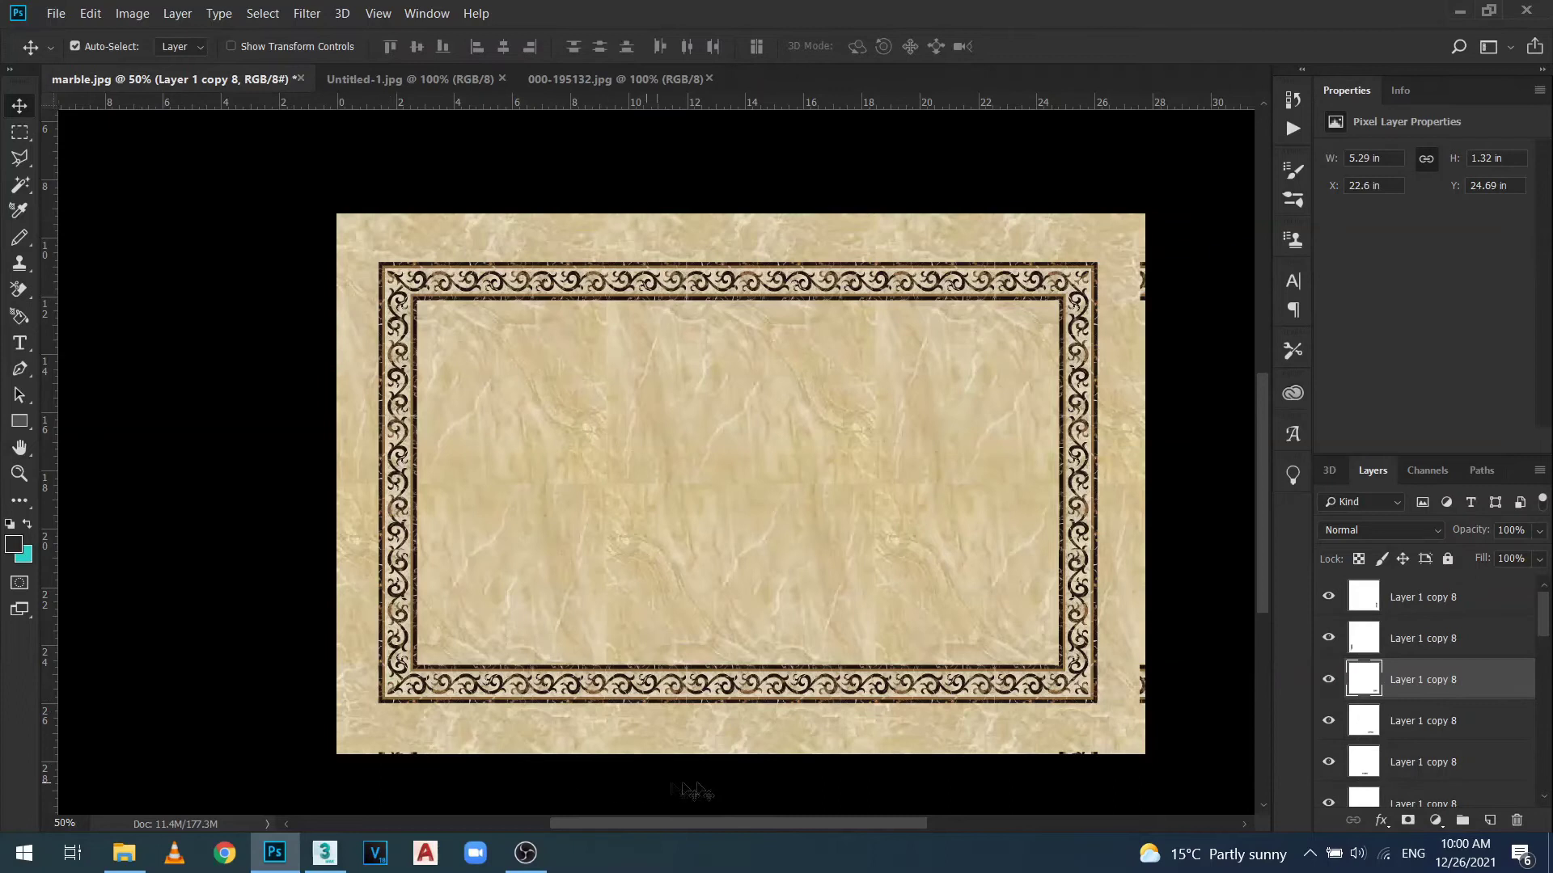
key(m)
drag(1123, 647, 1213, 733)
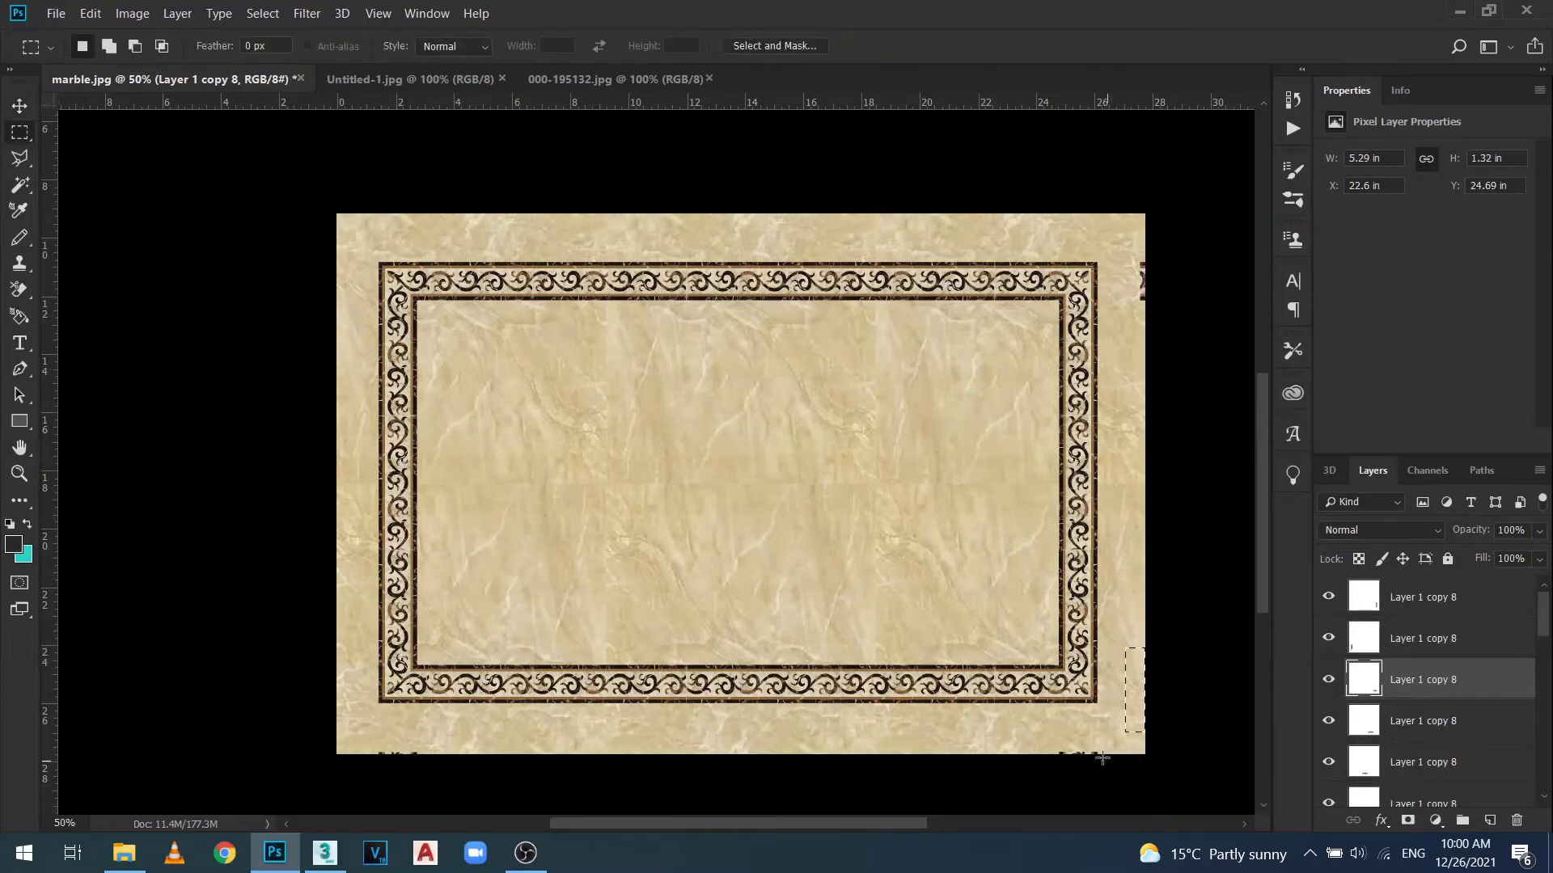
click(1068, 751)
key(v)
right_click(1070, 754)
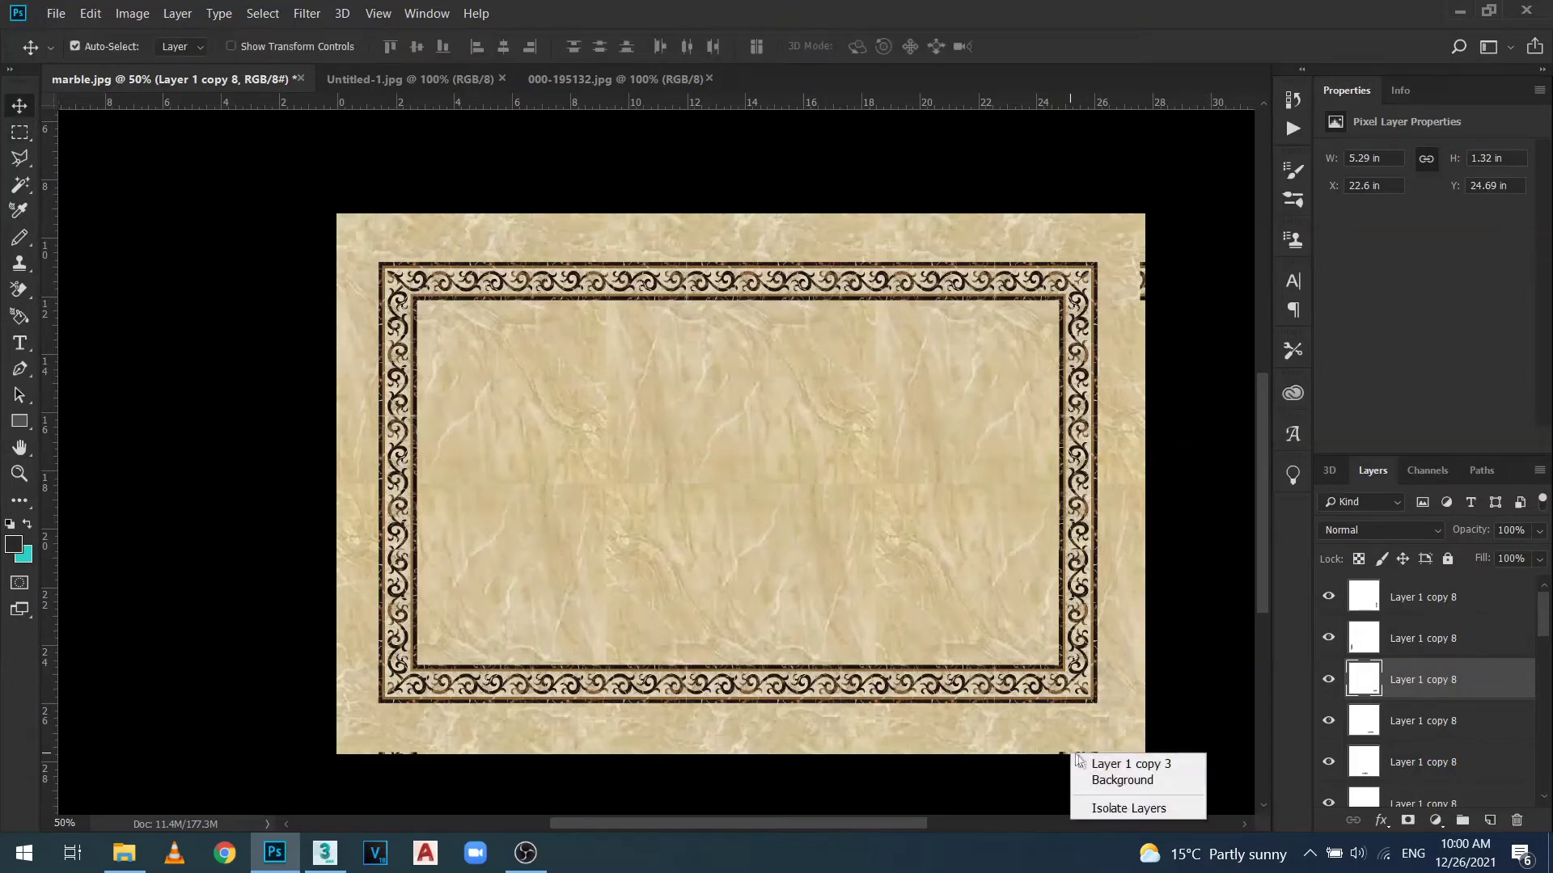
click(1089, 764)
key(m)
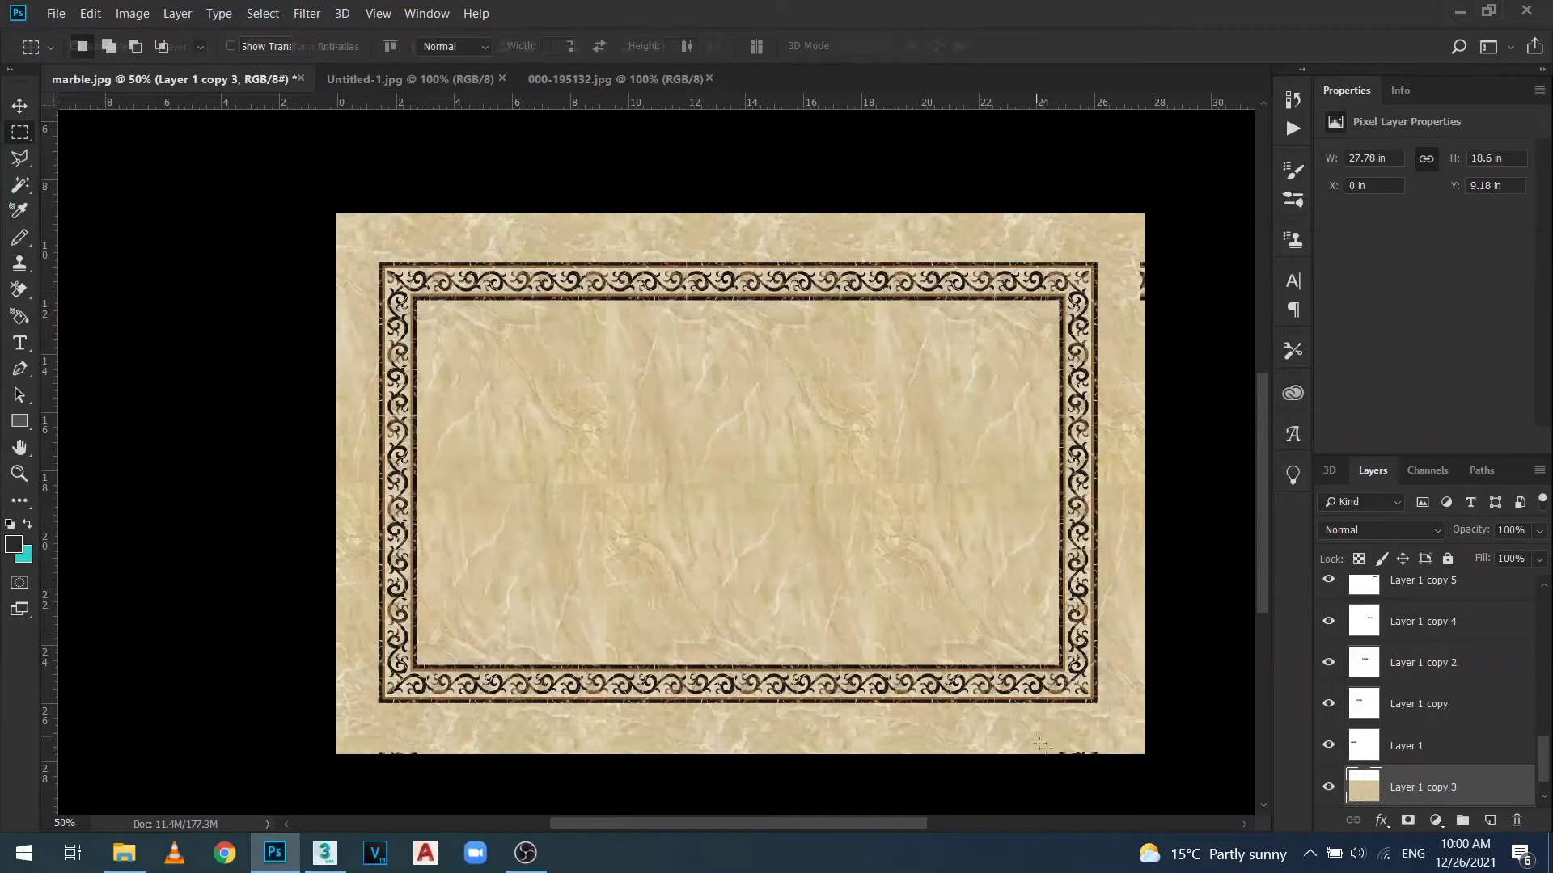
drag(1145, 778, 1144, 776)
key(alt+BackSpace)
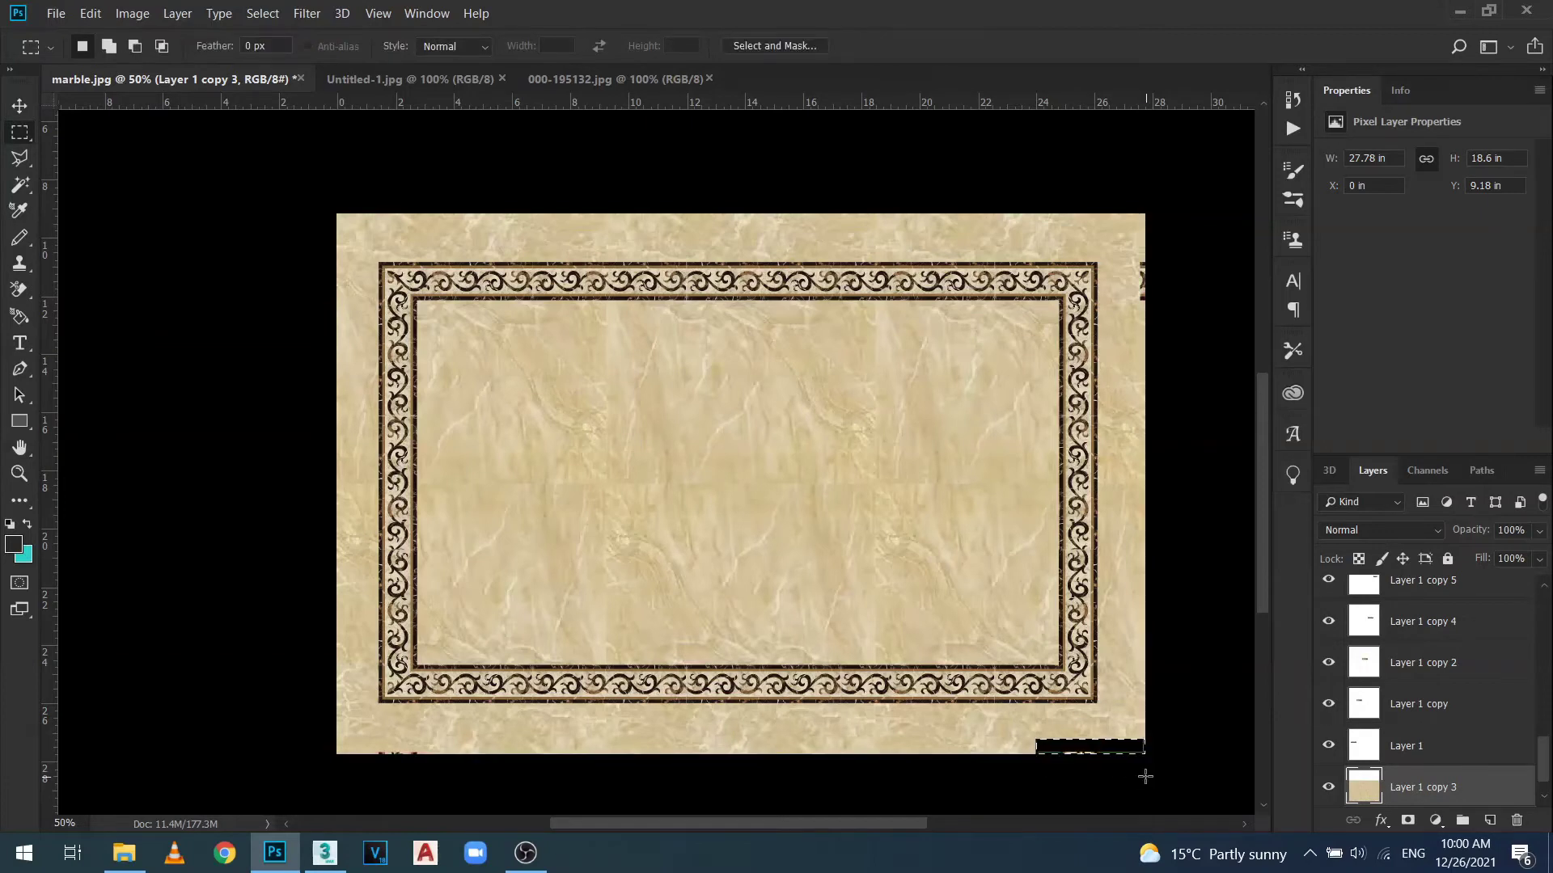
key(ctrl+z)
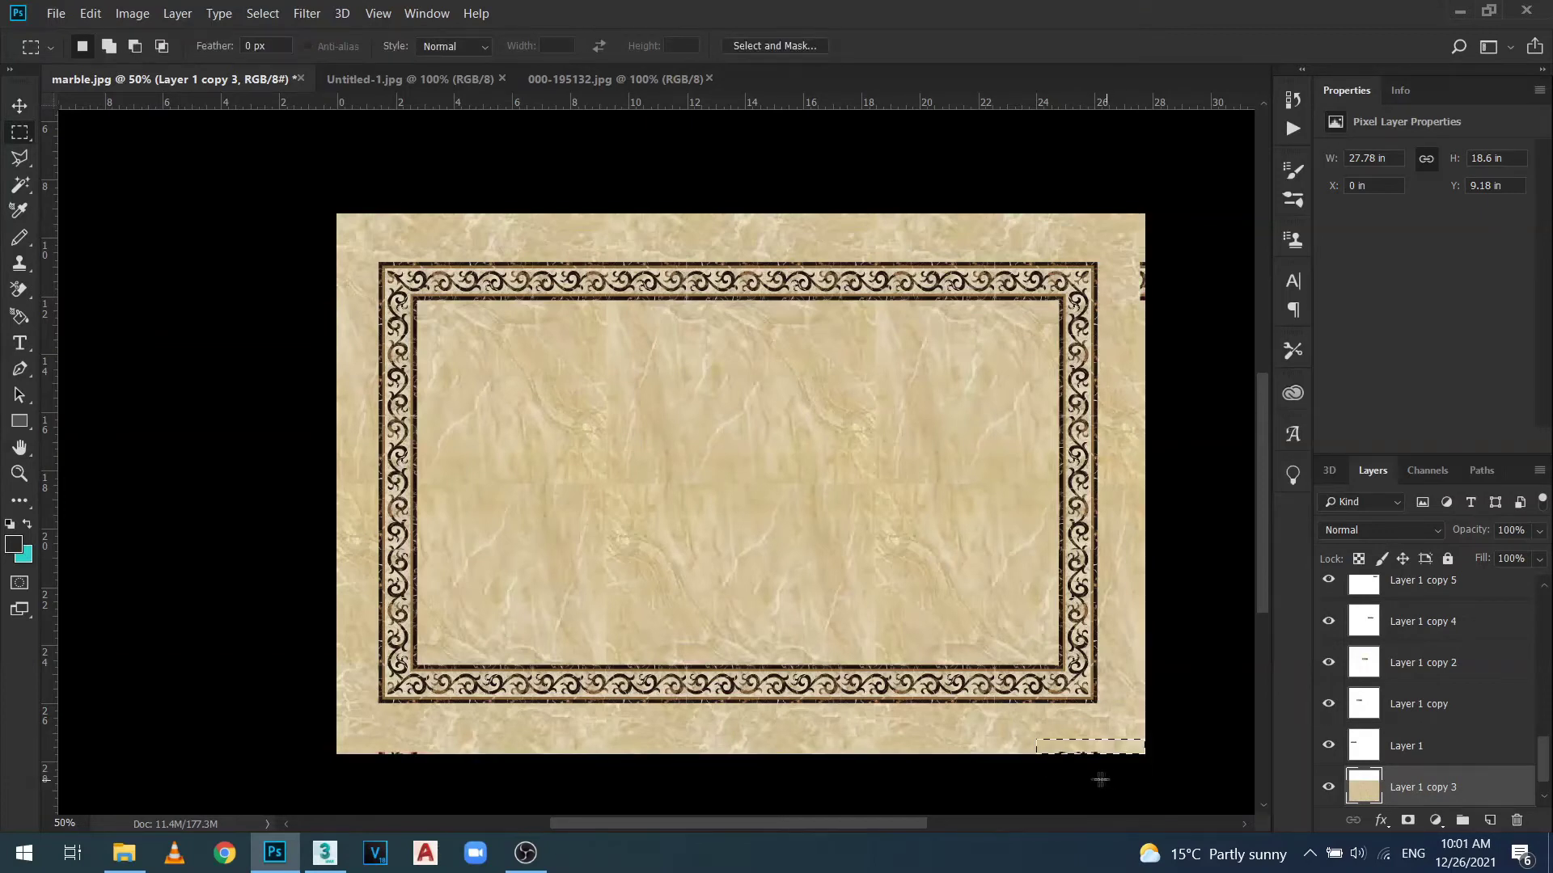
click(1079, 779)
Erase the stray Layer 1 copy 7 fragment near the lower right corner of the marble and clear the selection.
key(v)
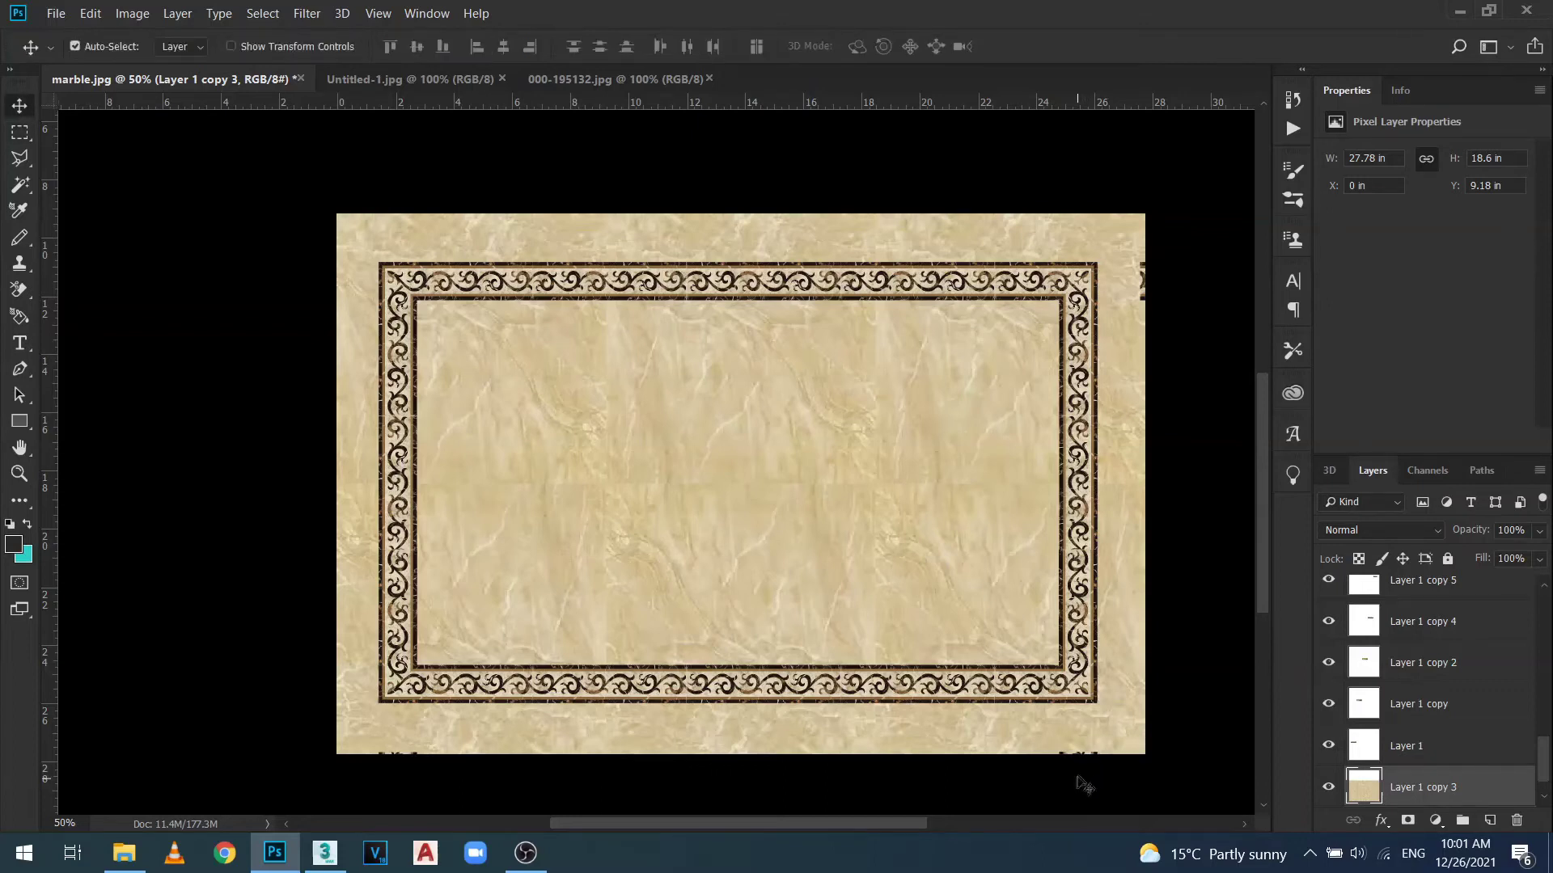
right_click(1080, 757)
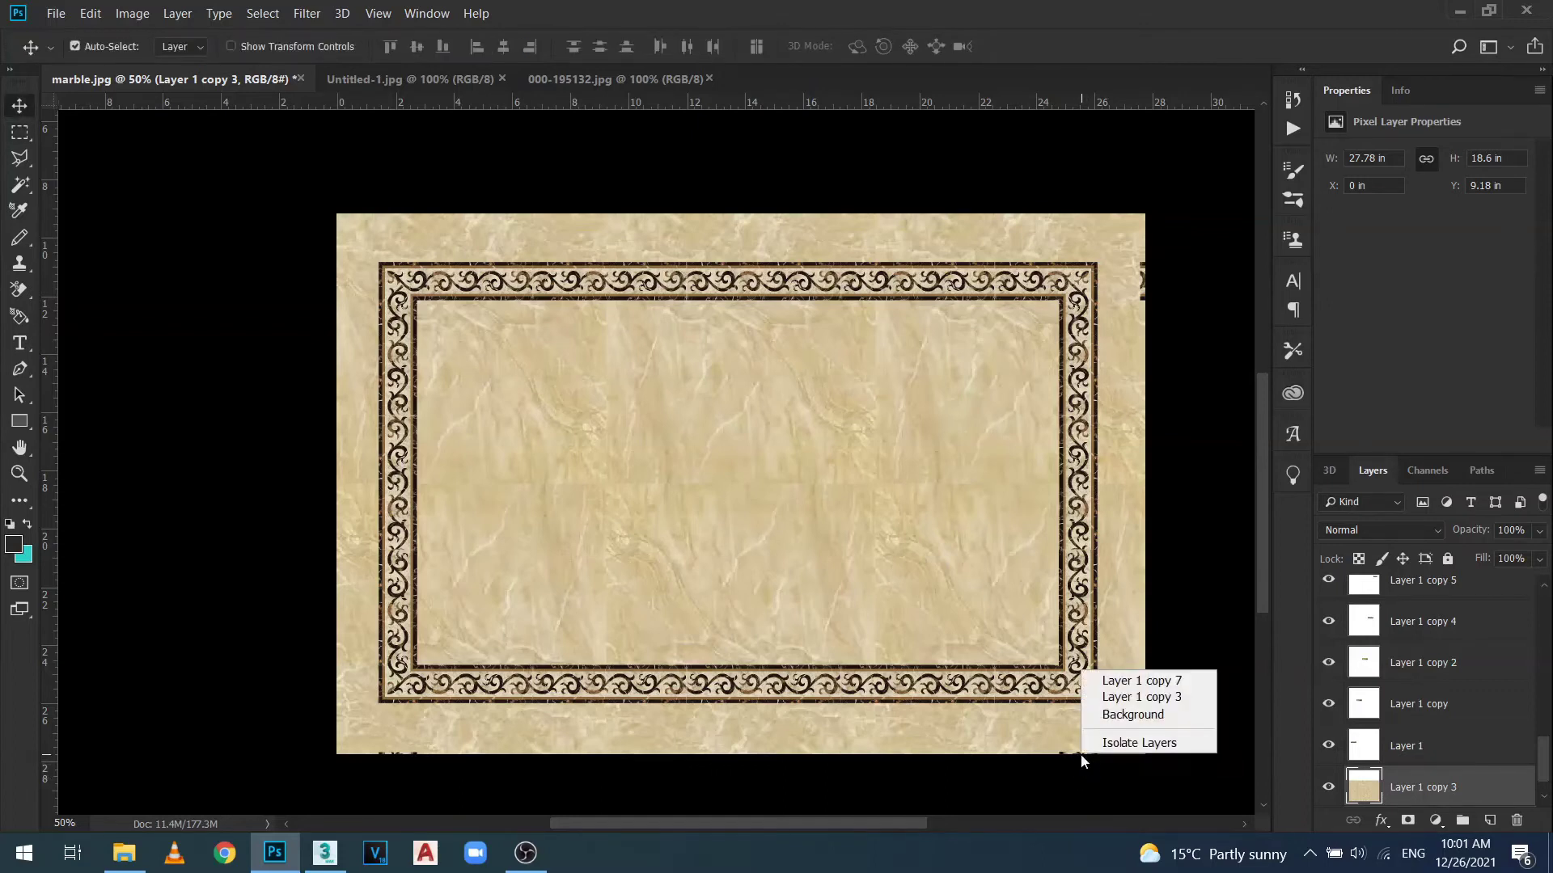
click(1132, 683)
key(m)
drag(1049, 734, 1133, 780)
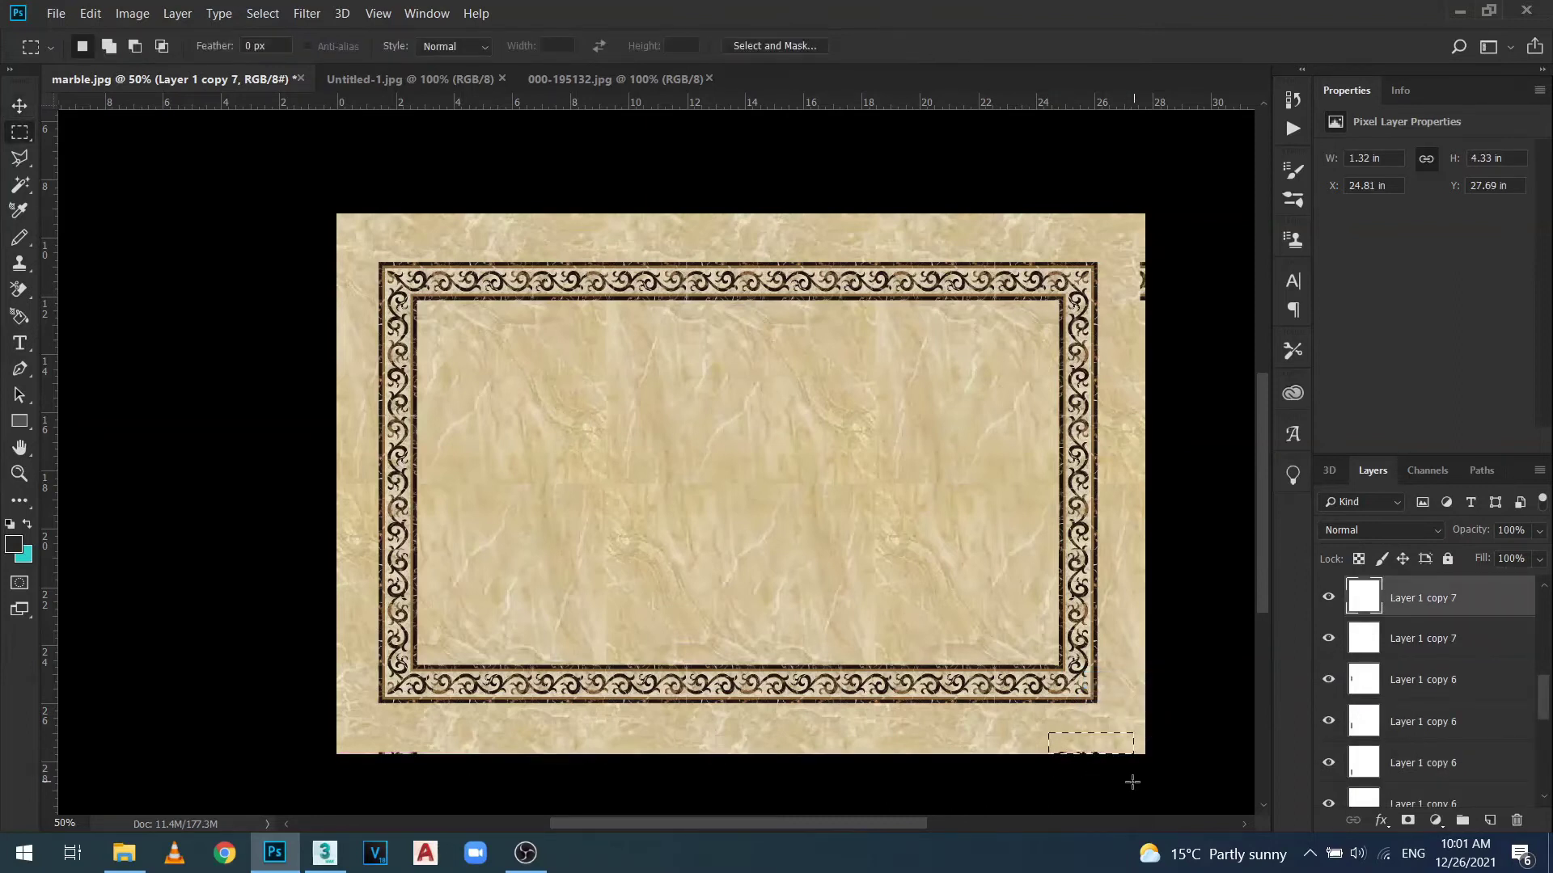
key(ctrl+d)
Erase the stray Layer 1 copy 6 fragment near the lower left corner of the marble and clear the selection.
key(v)
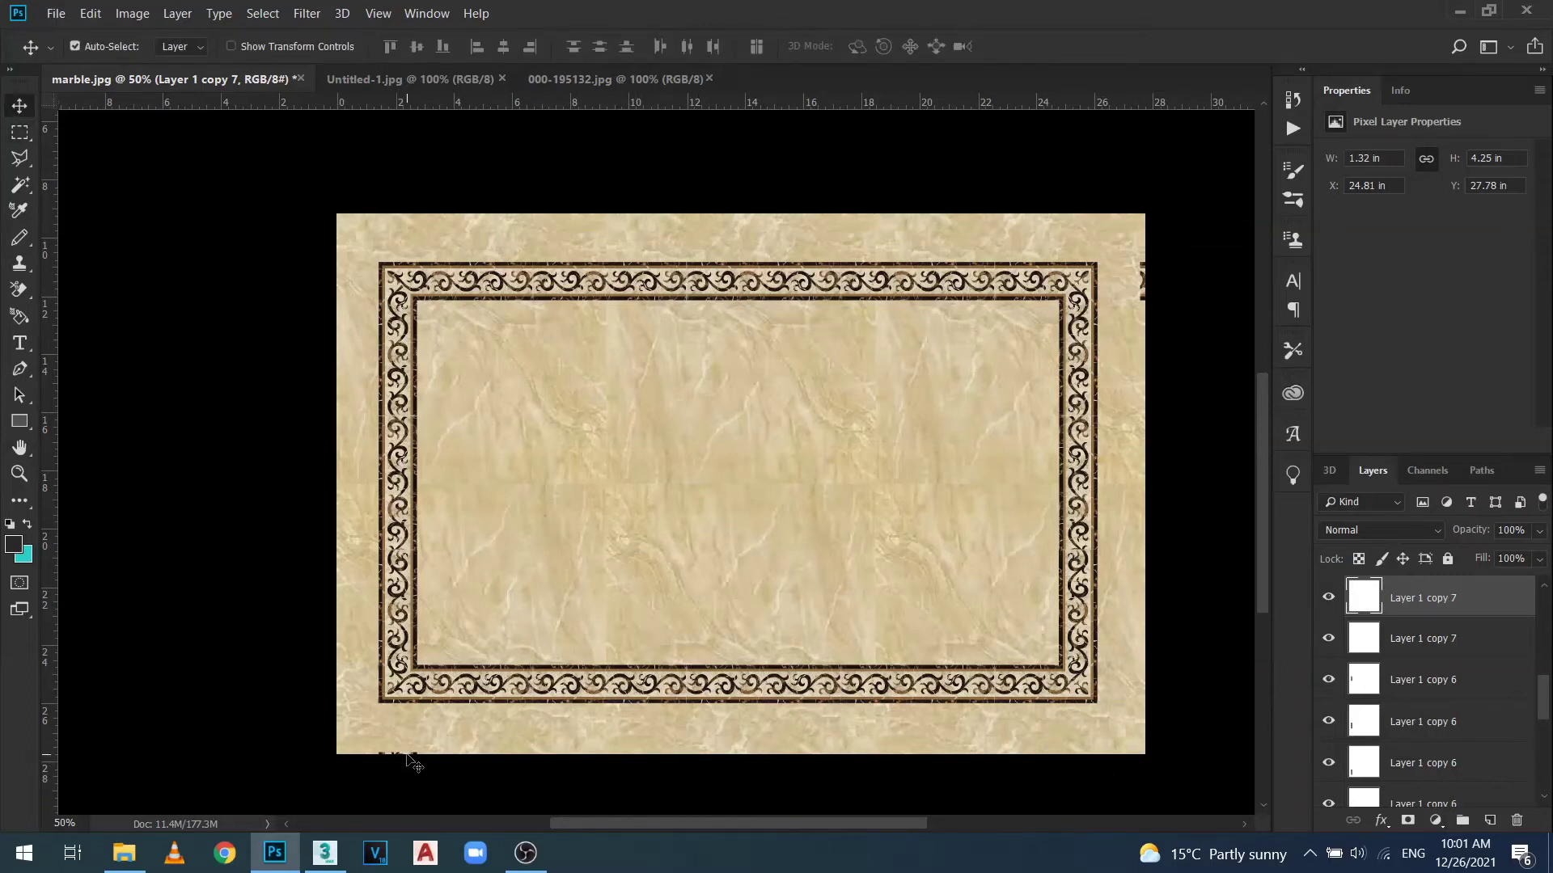
right_click(408, 757)
click(472, 684)
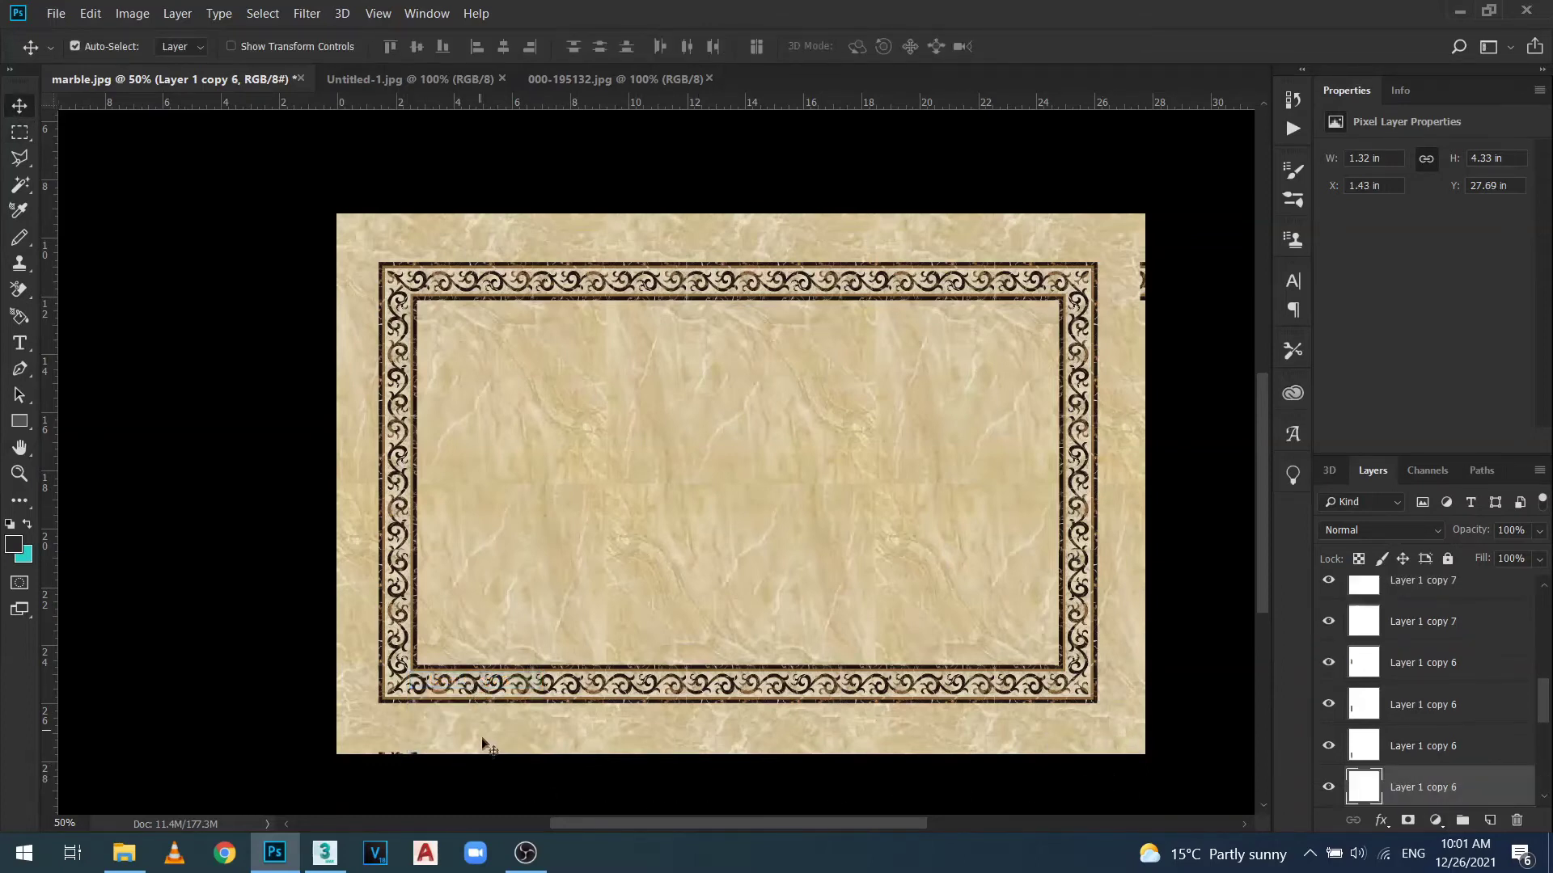
key(m)
drag(443, 743, 353, 780)
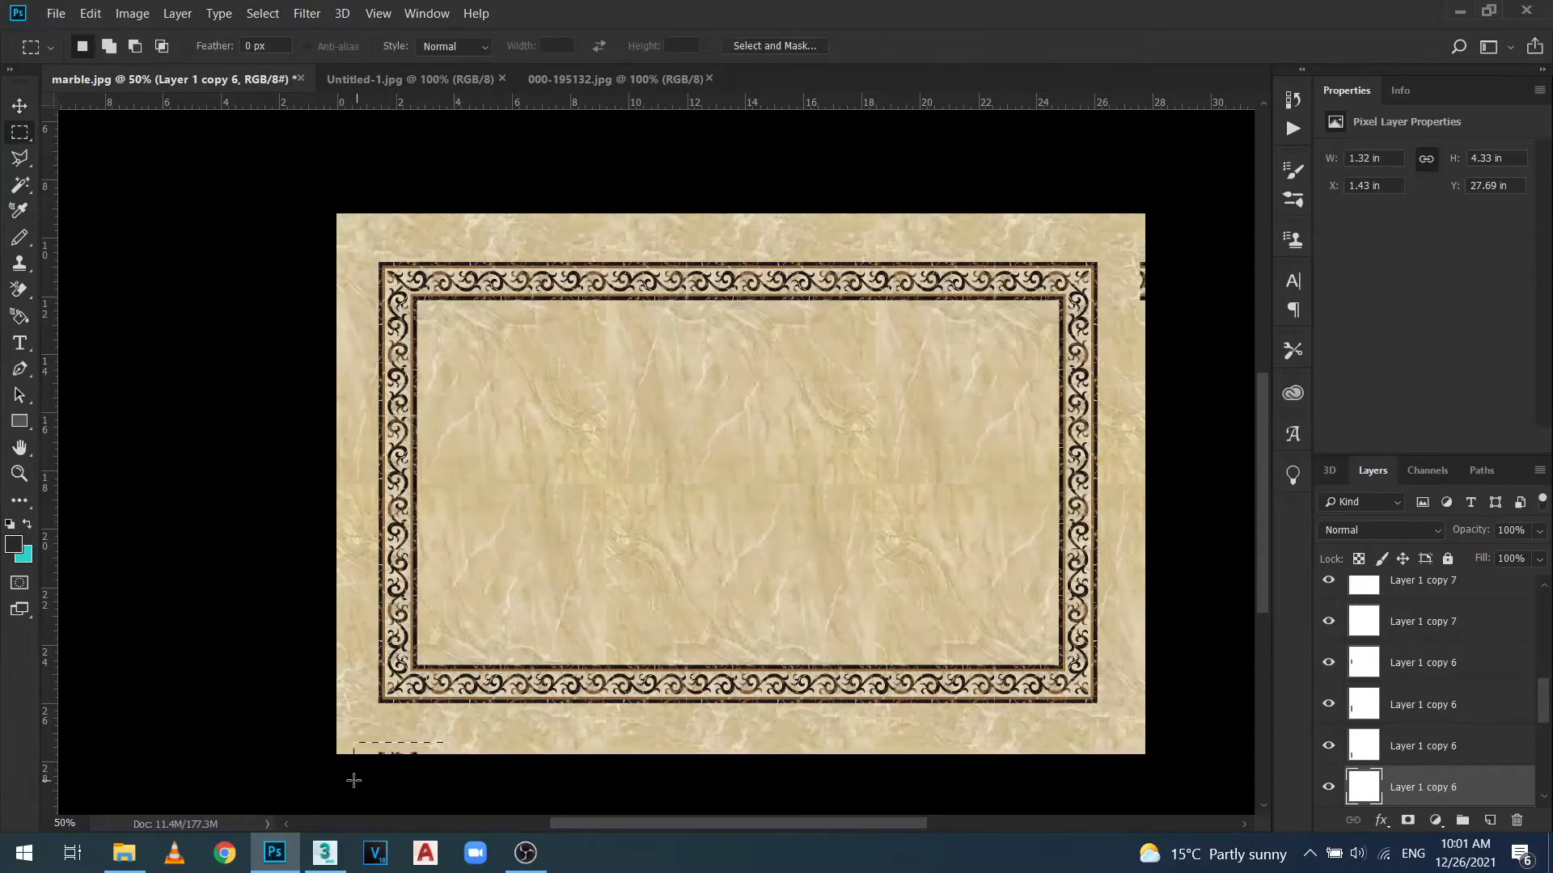
key(Delete)
key(ctrl+d)
Erase the stray Layer 1 copy 5 fragment at the upper part of the marble's right edge and clear the selection.
key(v)
right_click(1144, 273)
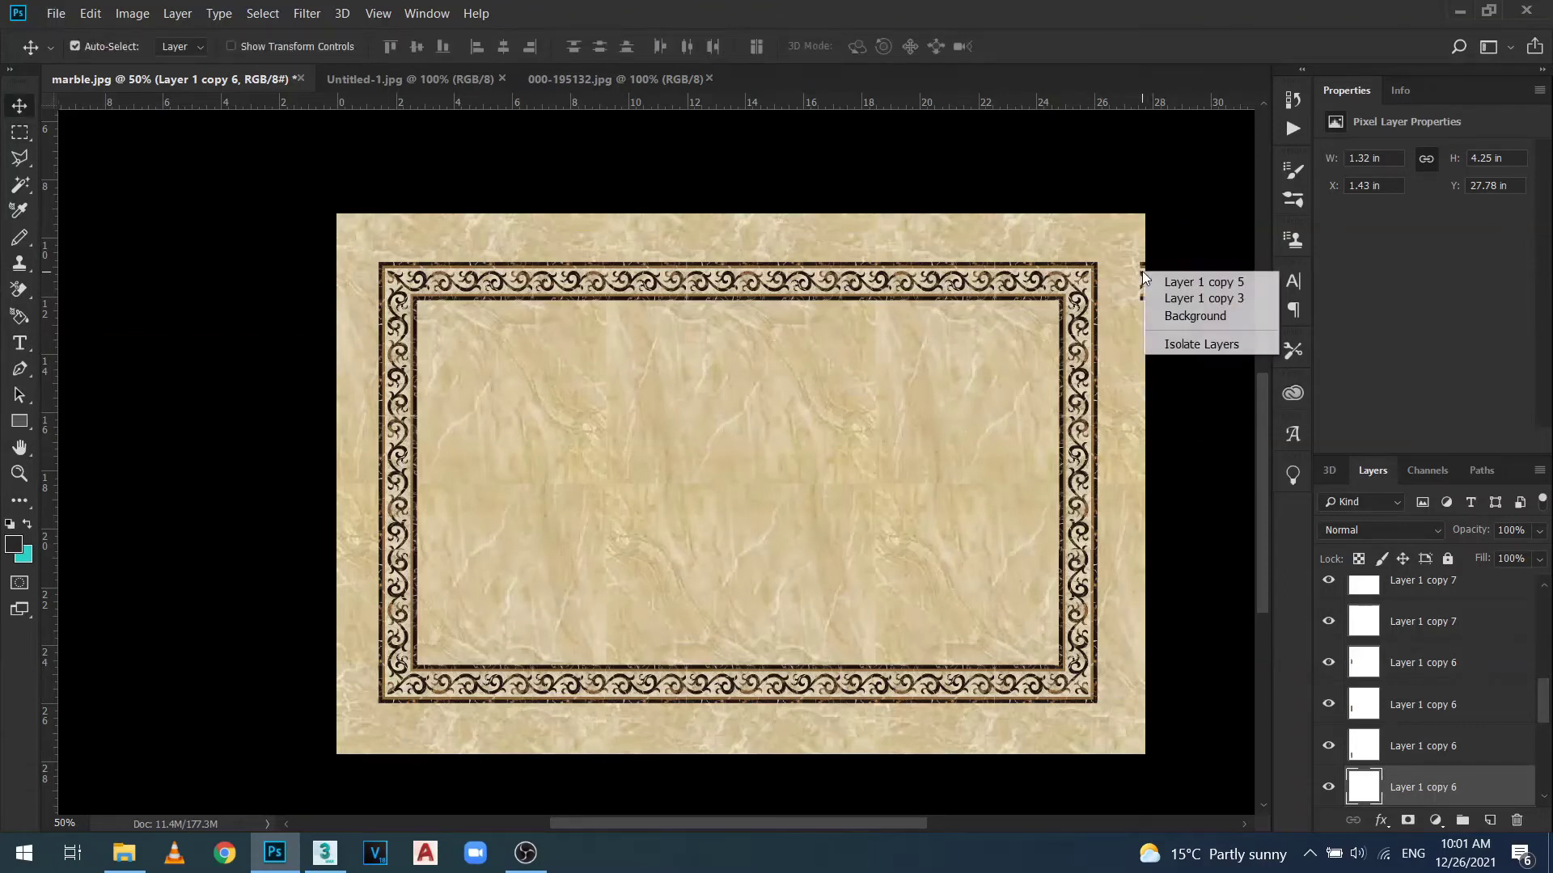
click(1165, 285)
key(m)
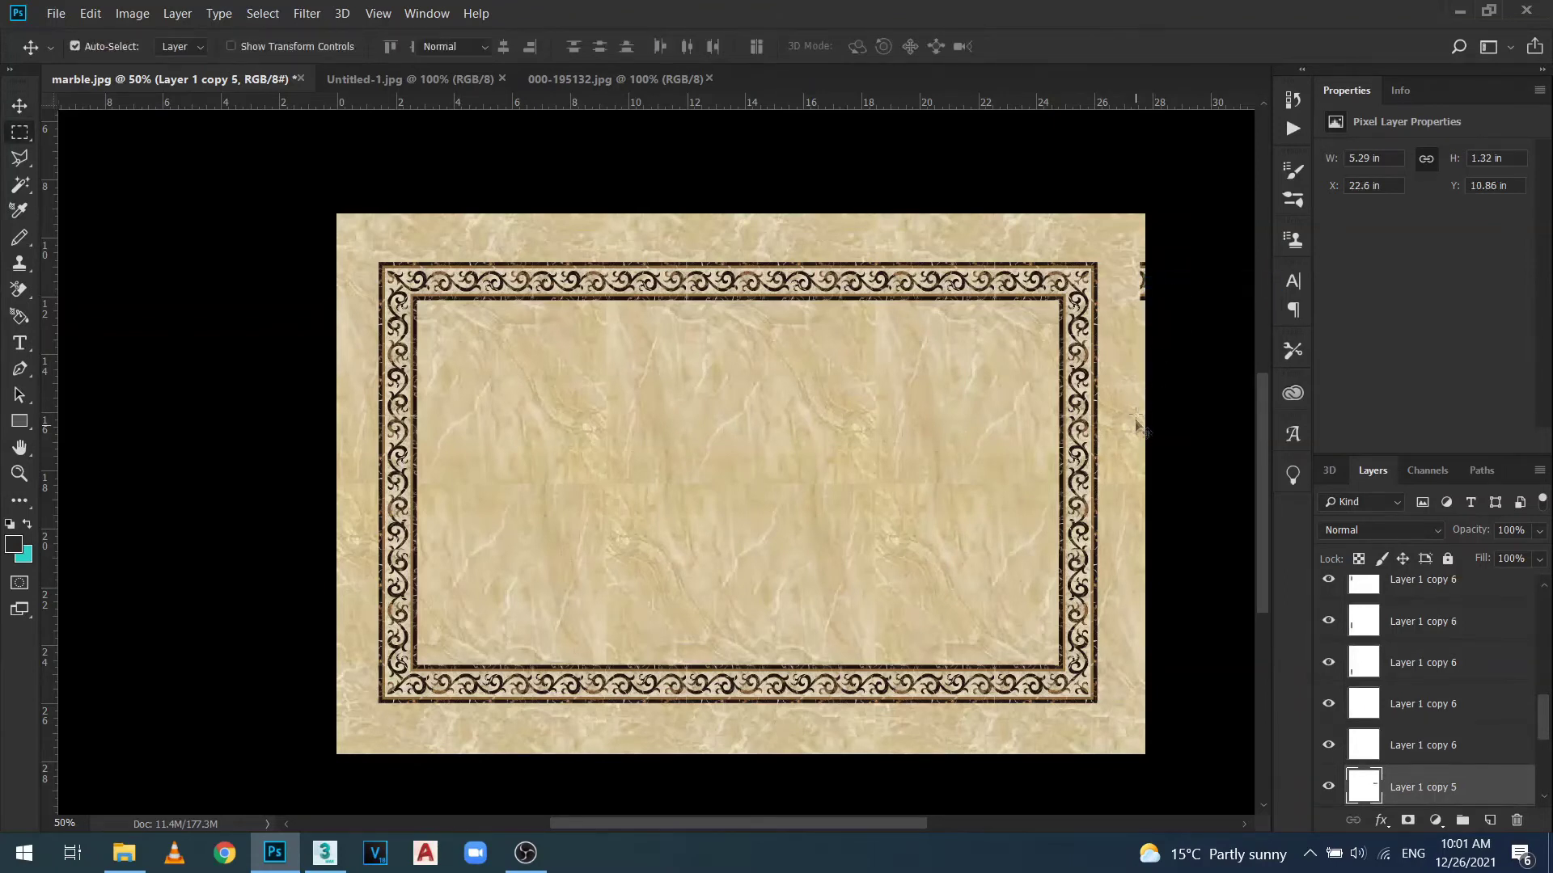
drag(1135, 235, 1170, 336)
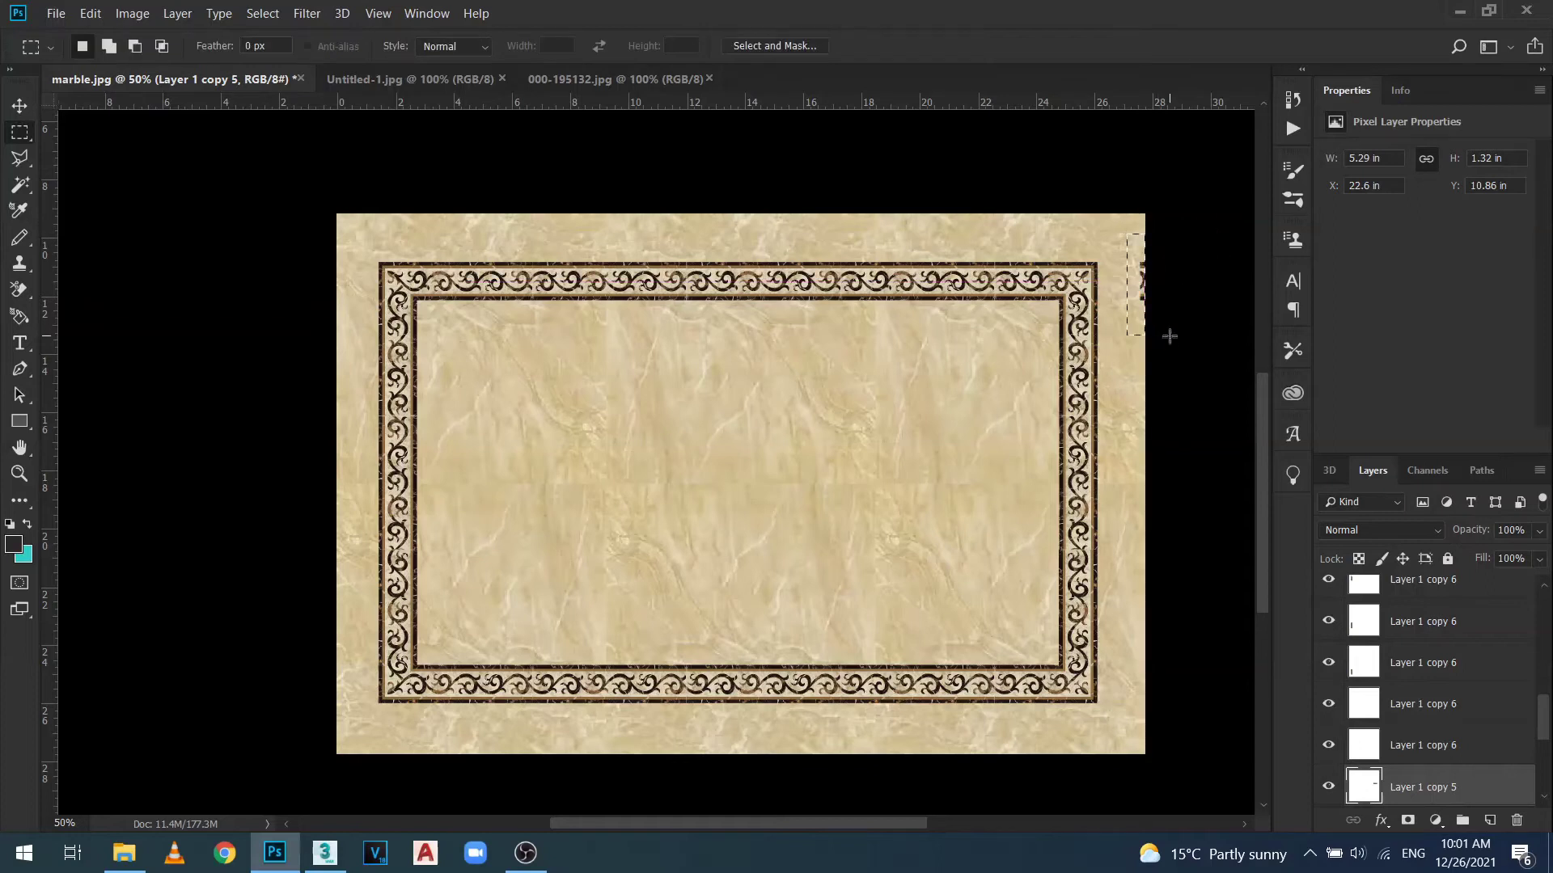
key(Delete)
key(ctrl+d)
key(v)
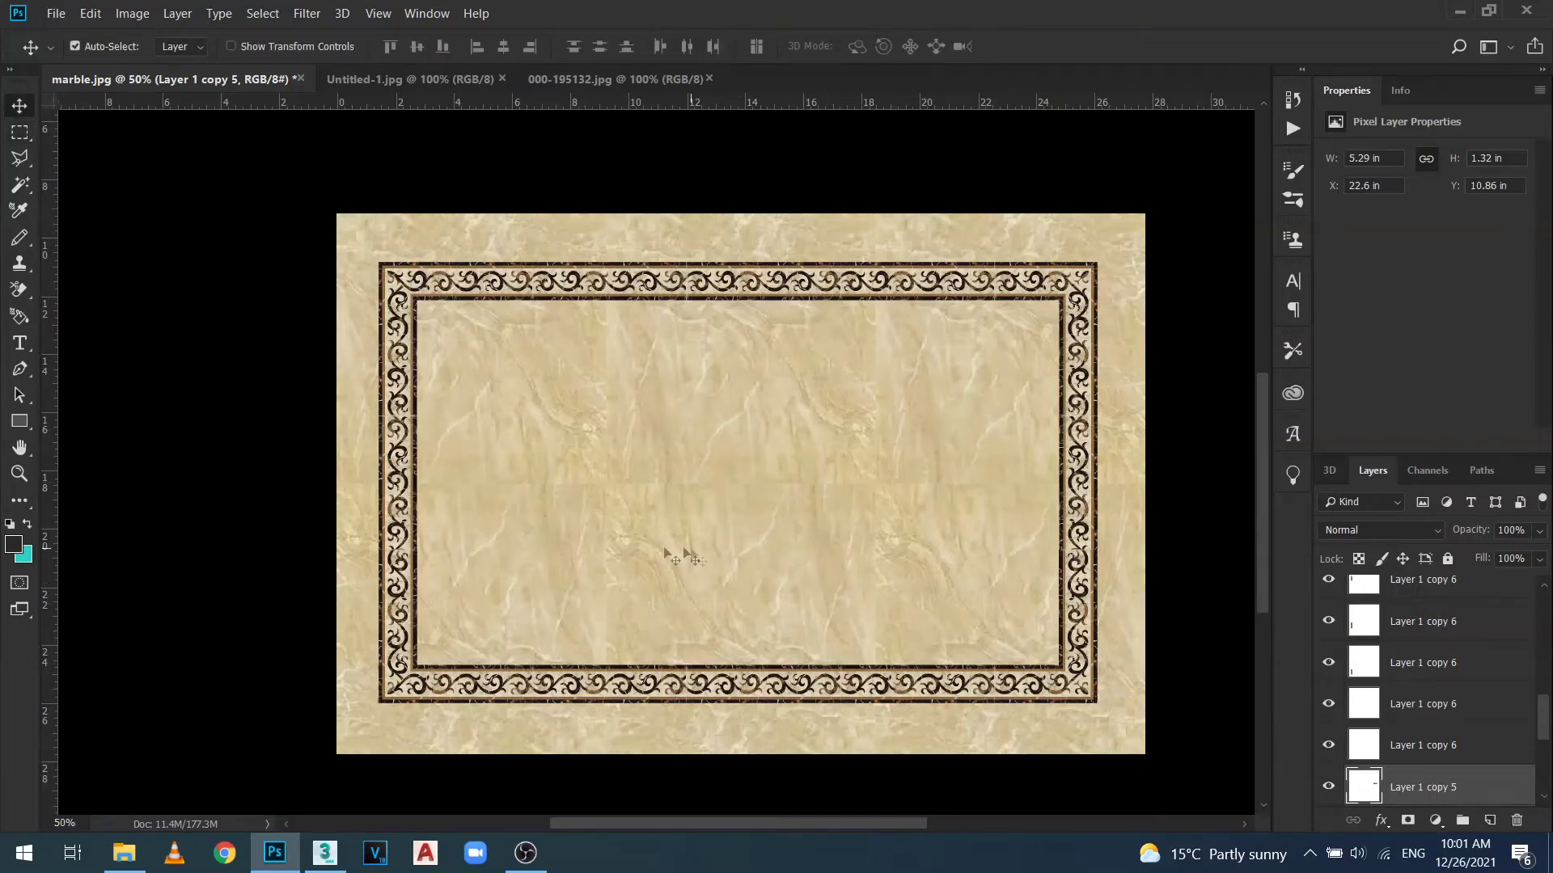
Open water-jet-marble.jpg from the marble & waterjet folder as a new document.
click(124, 853)
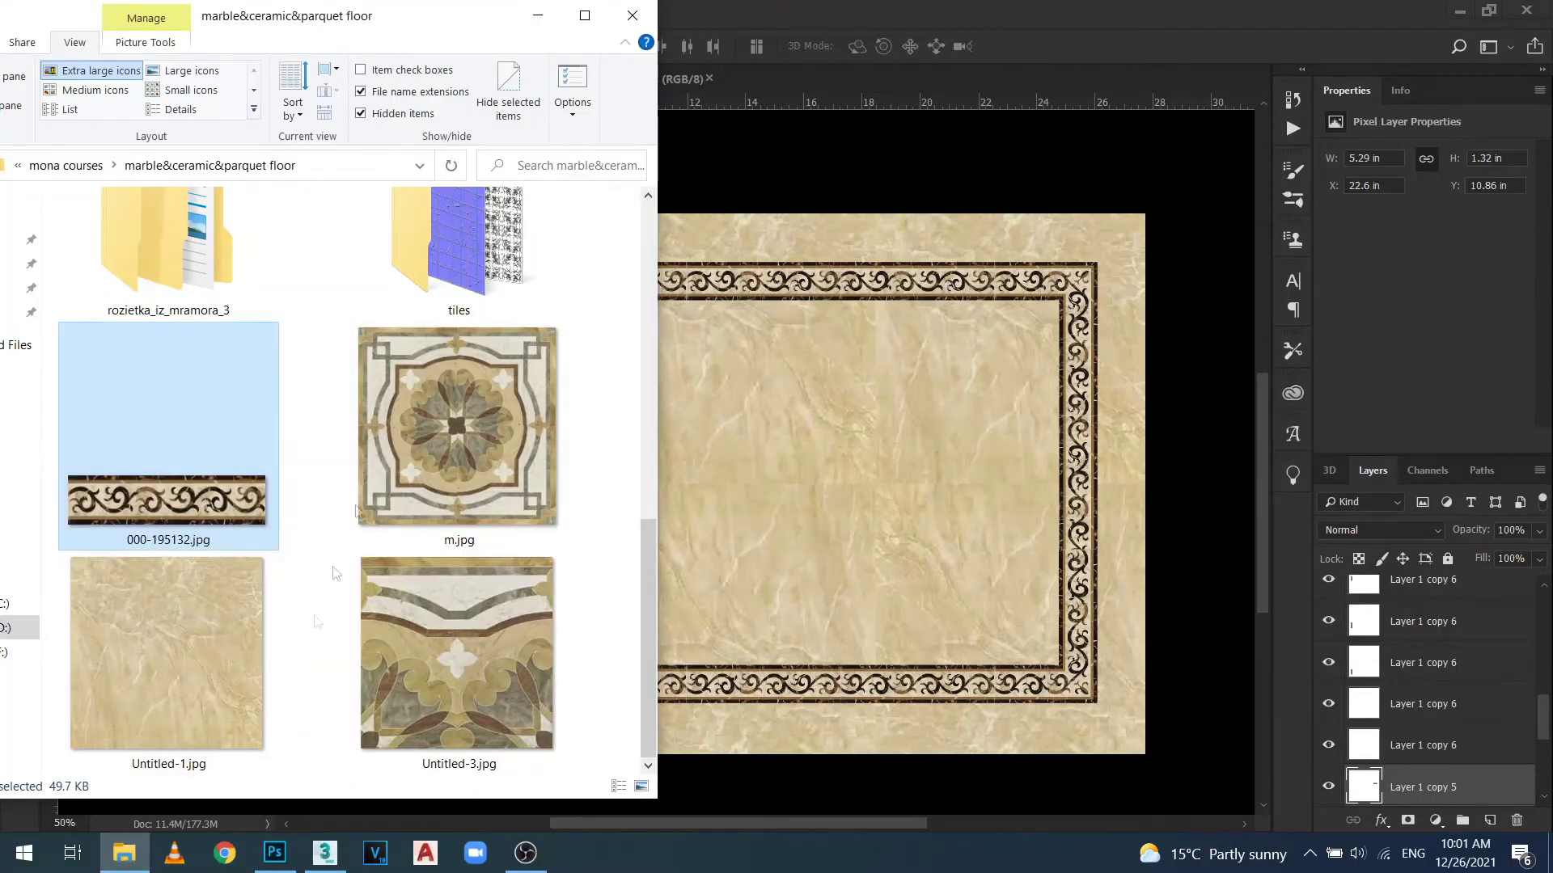
key(alt+Left)
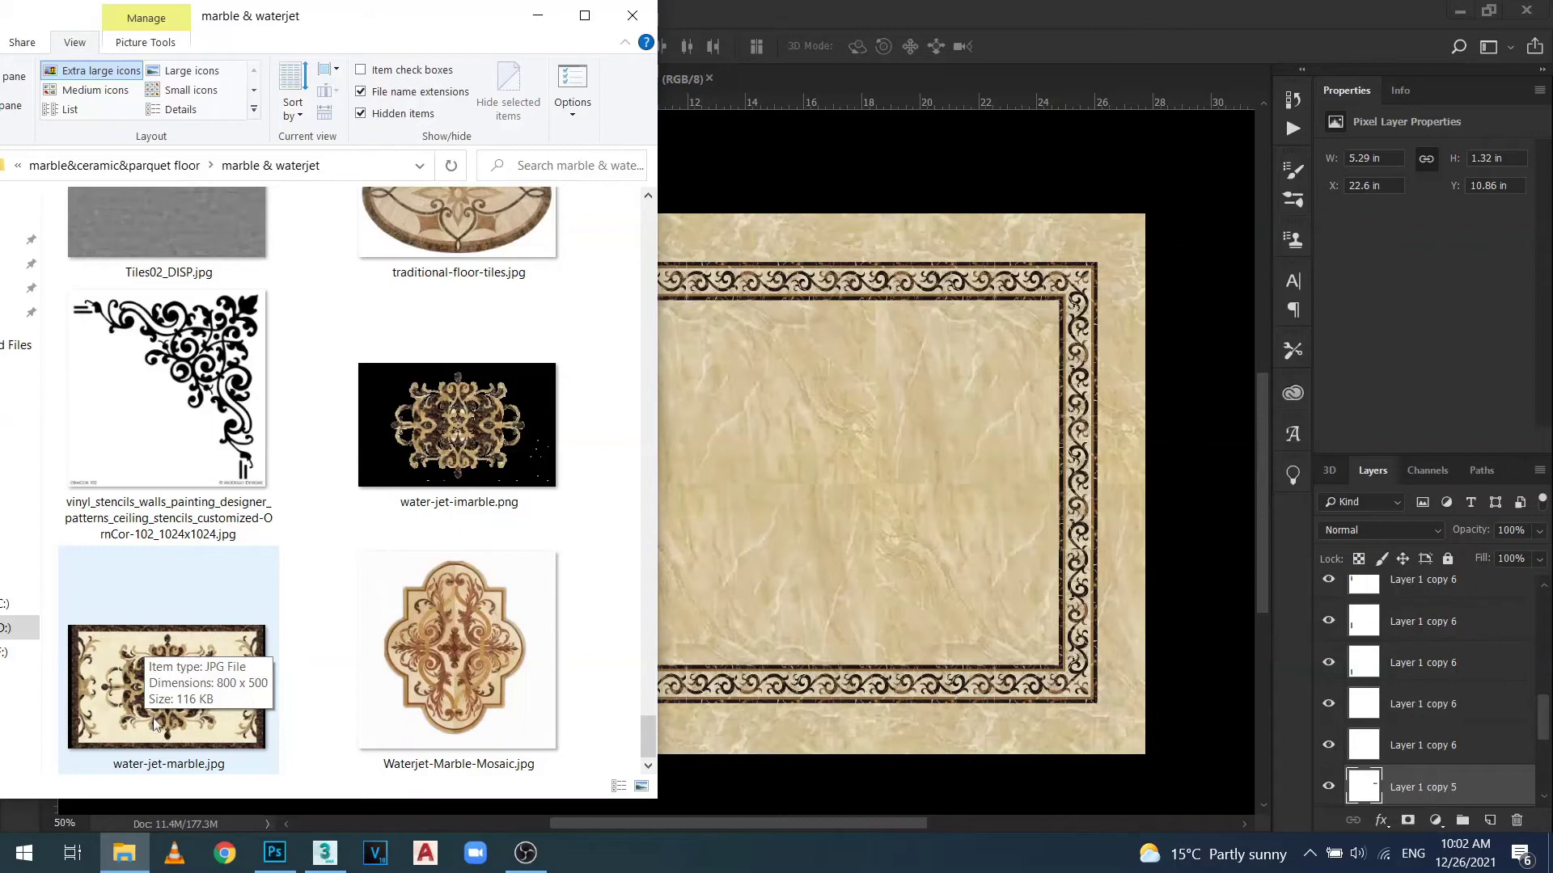
drag(126, 676, 841, 71)
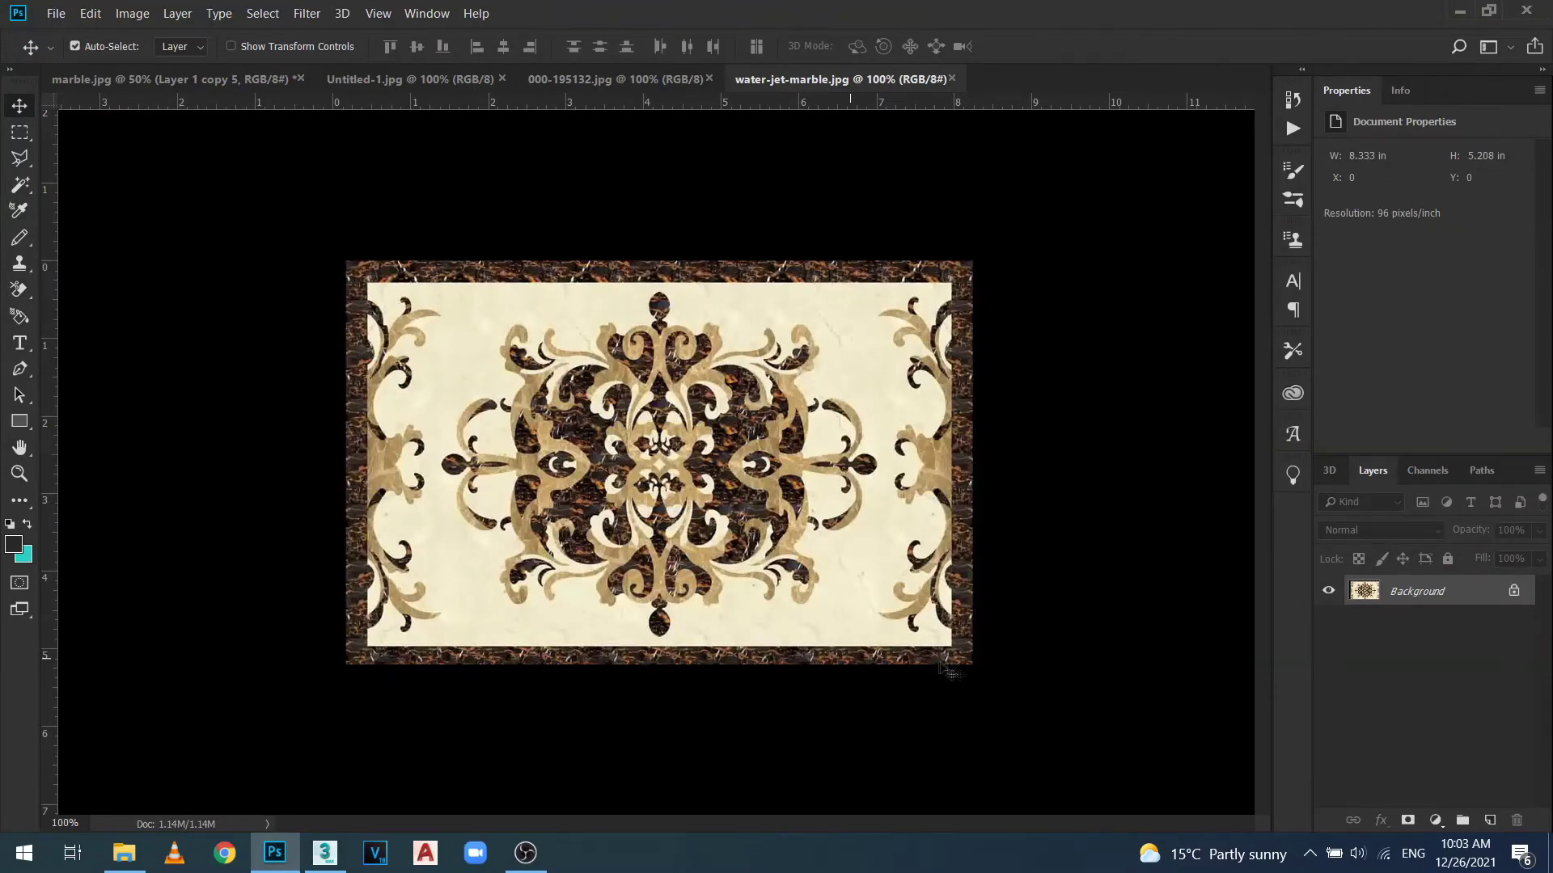
Convert the waterjet image's locked Background into a regular layer named Layer 0.
right_click(1436, 594)
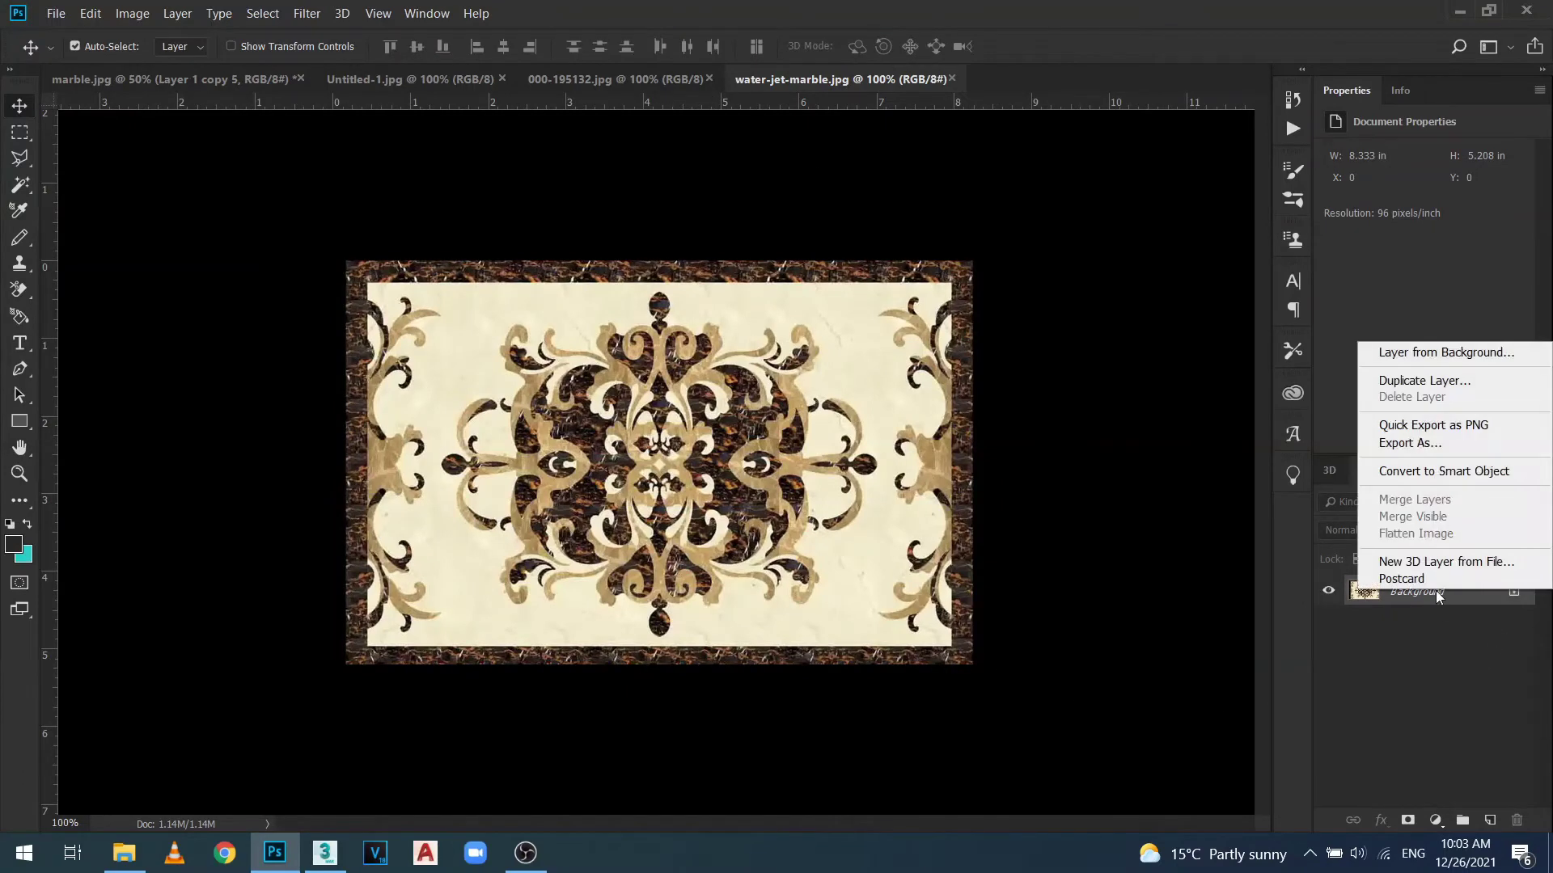
click(1447, 351)
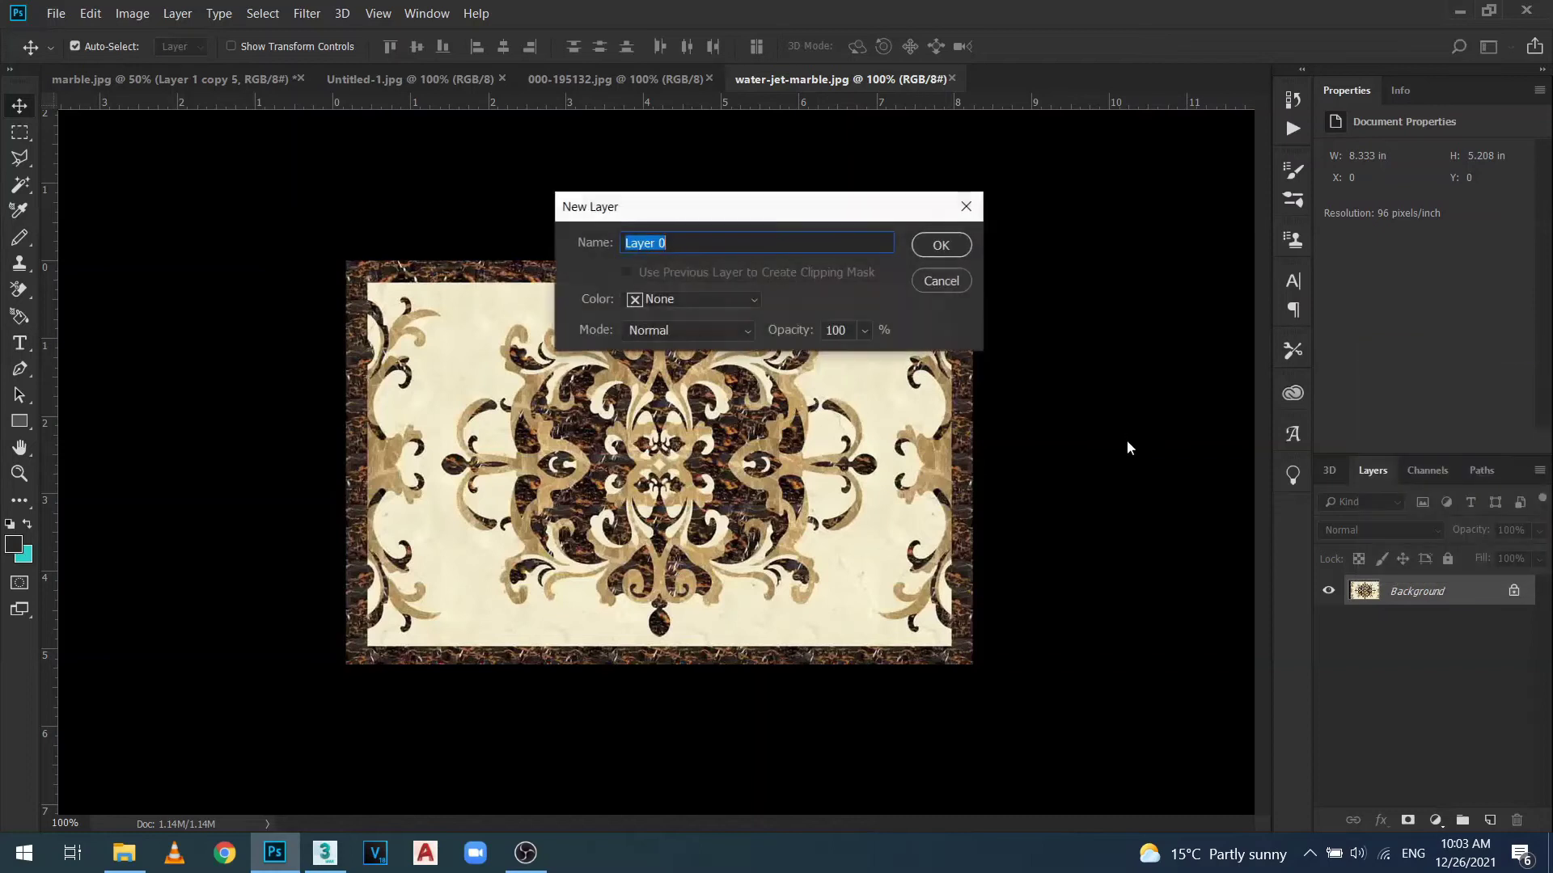
click(940, 245)
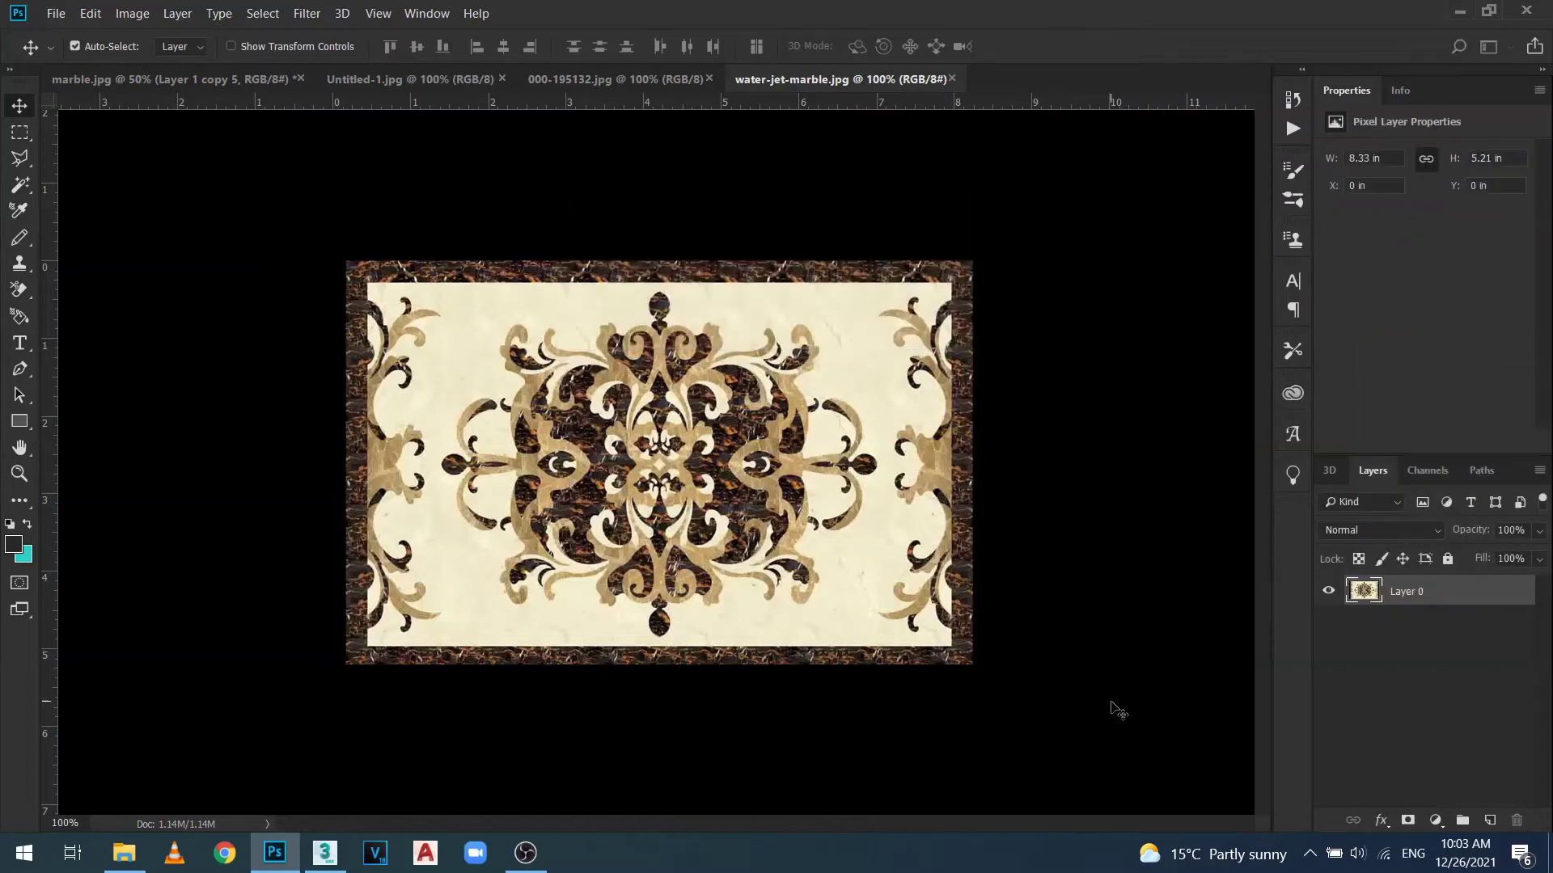
Delete the cream background around the medallion and part of the dark outer frame using Magic Wand selections.
click(20, 191)
click(468, 334)
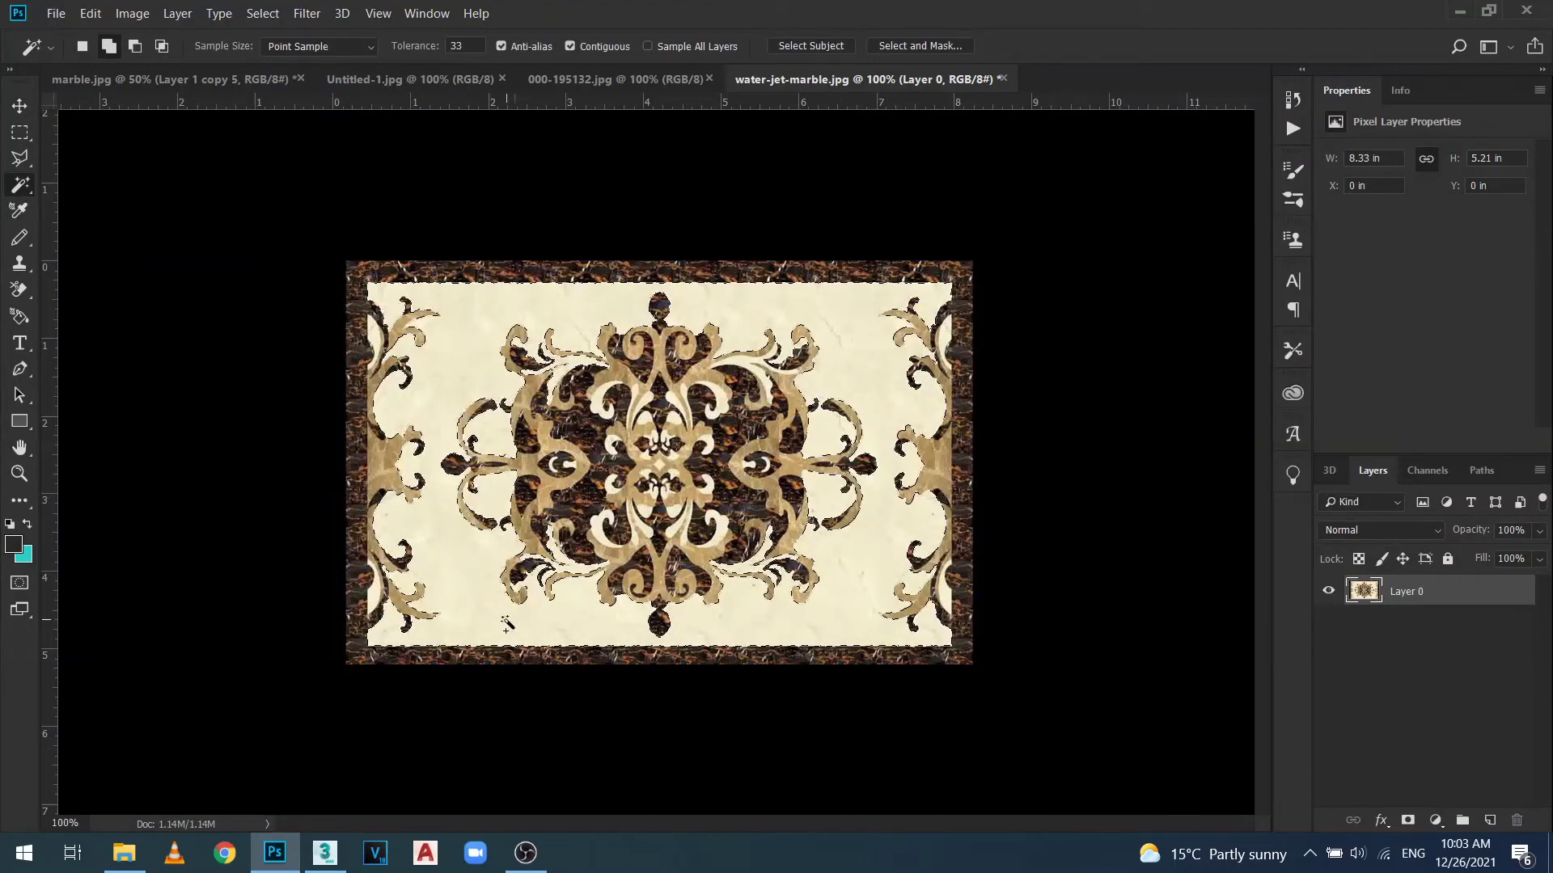
key(Delete)
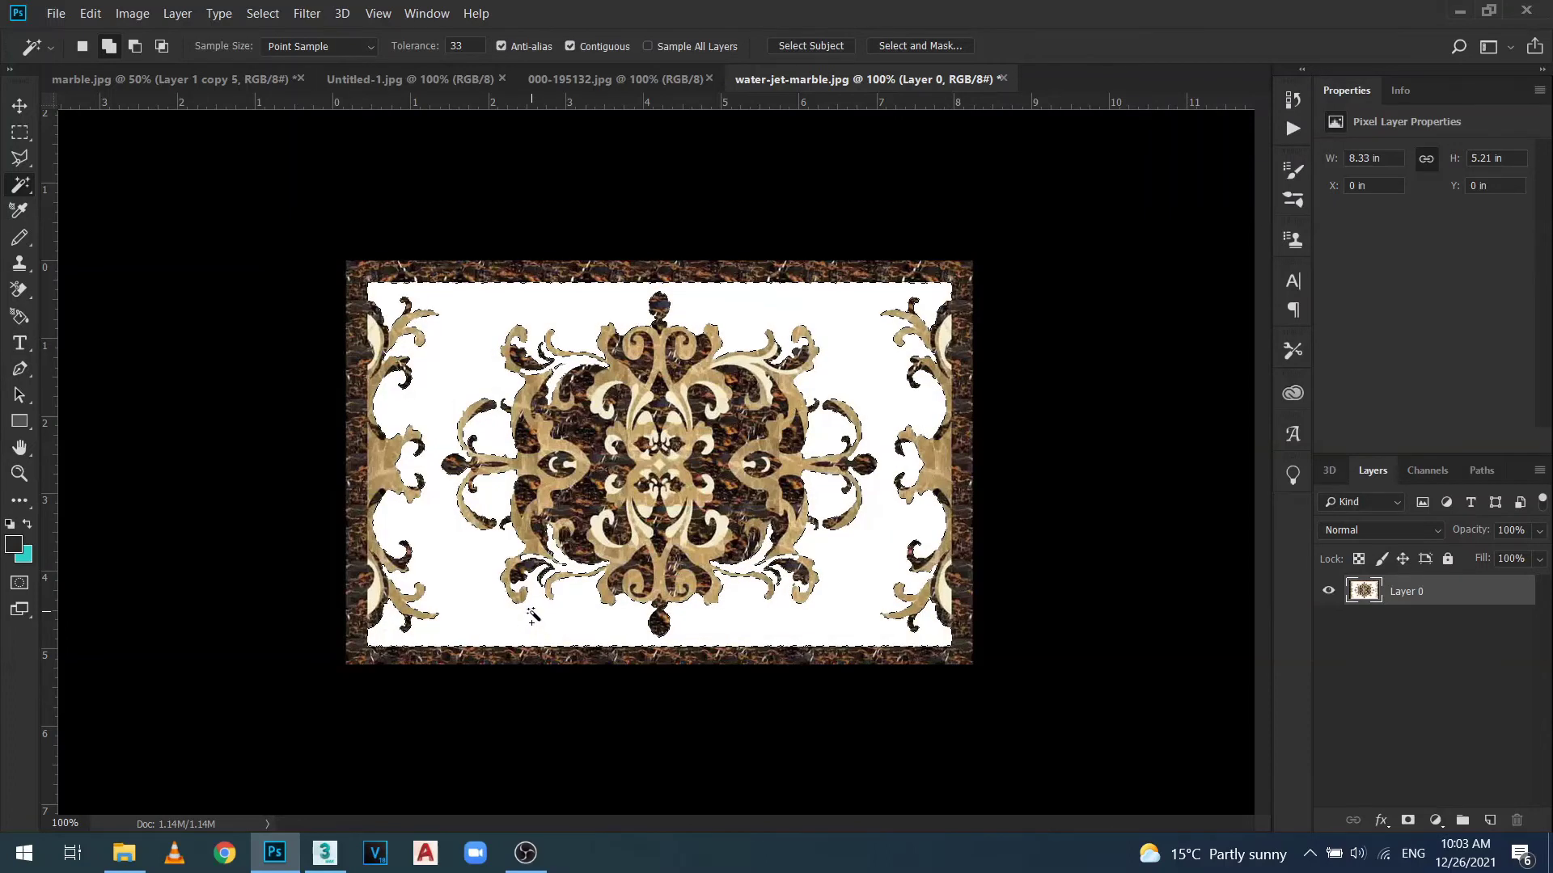
click(494, 661)
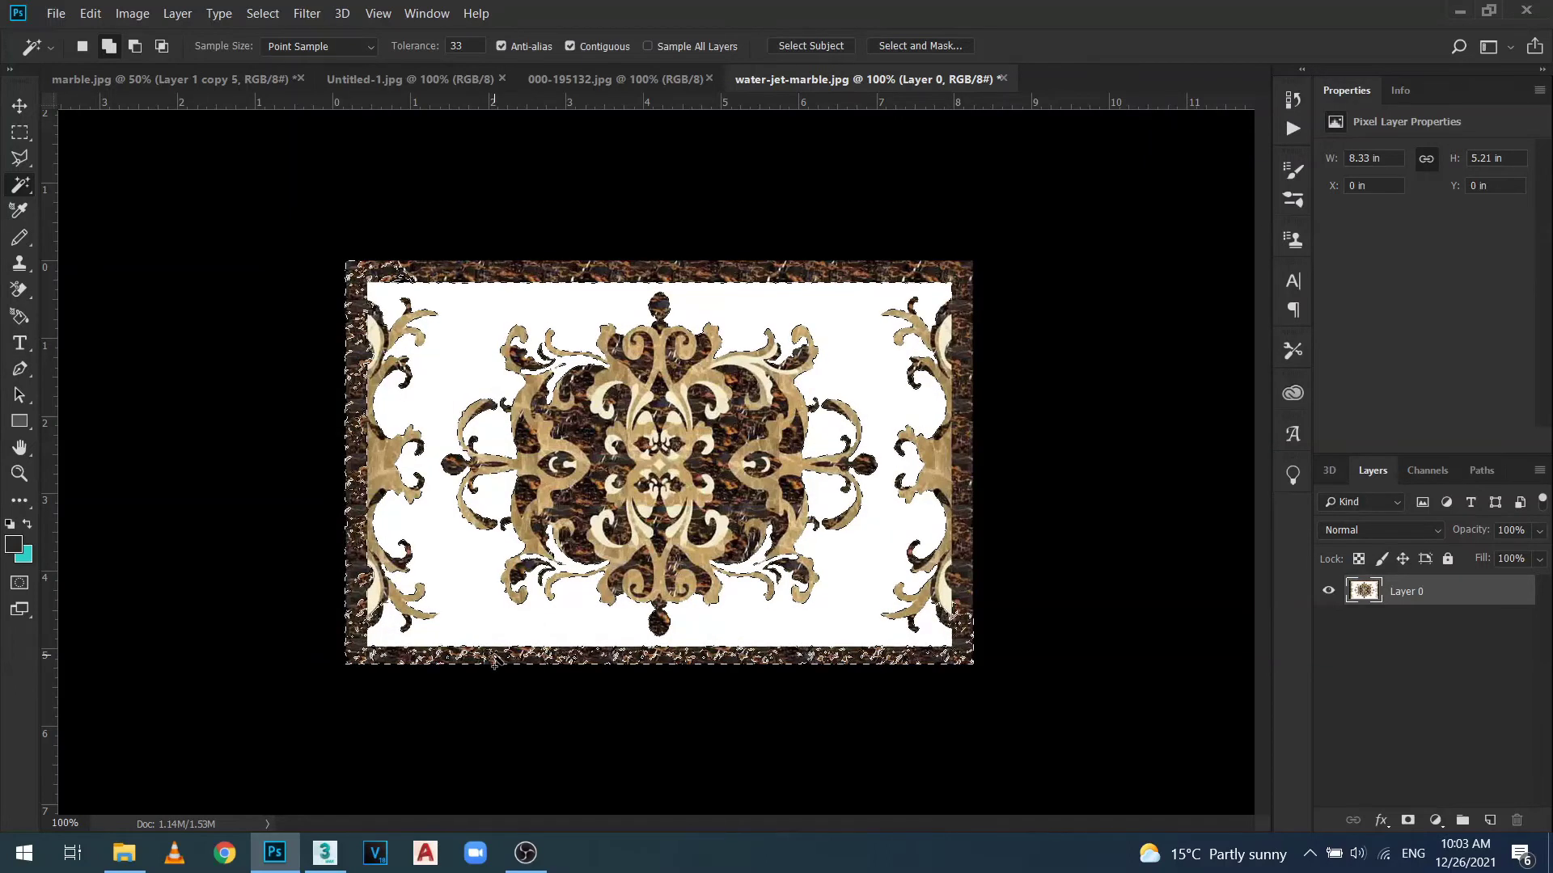
key(Delete)
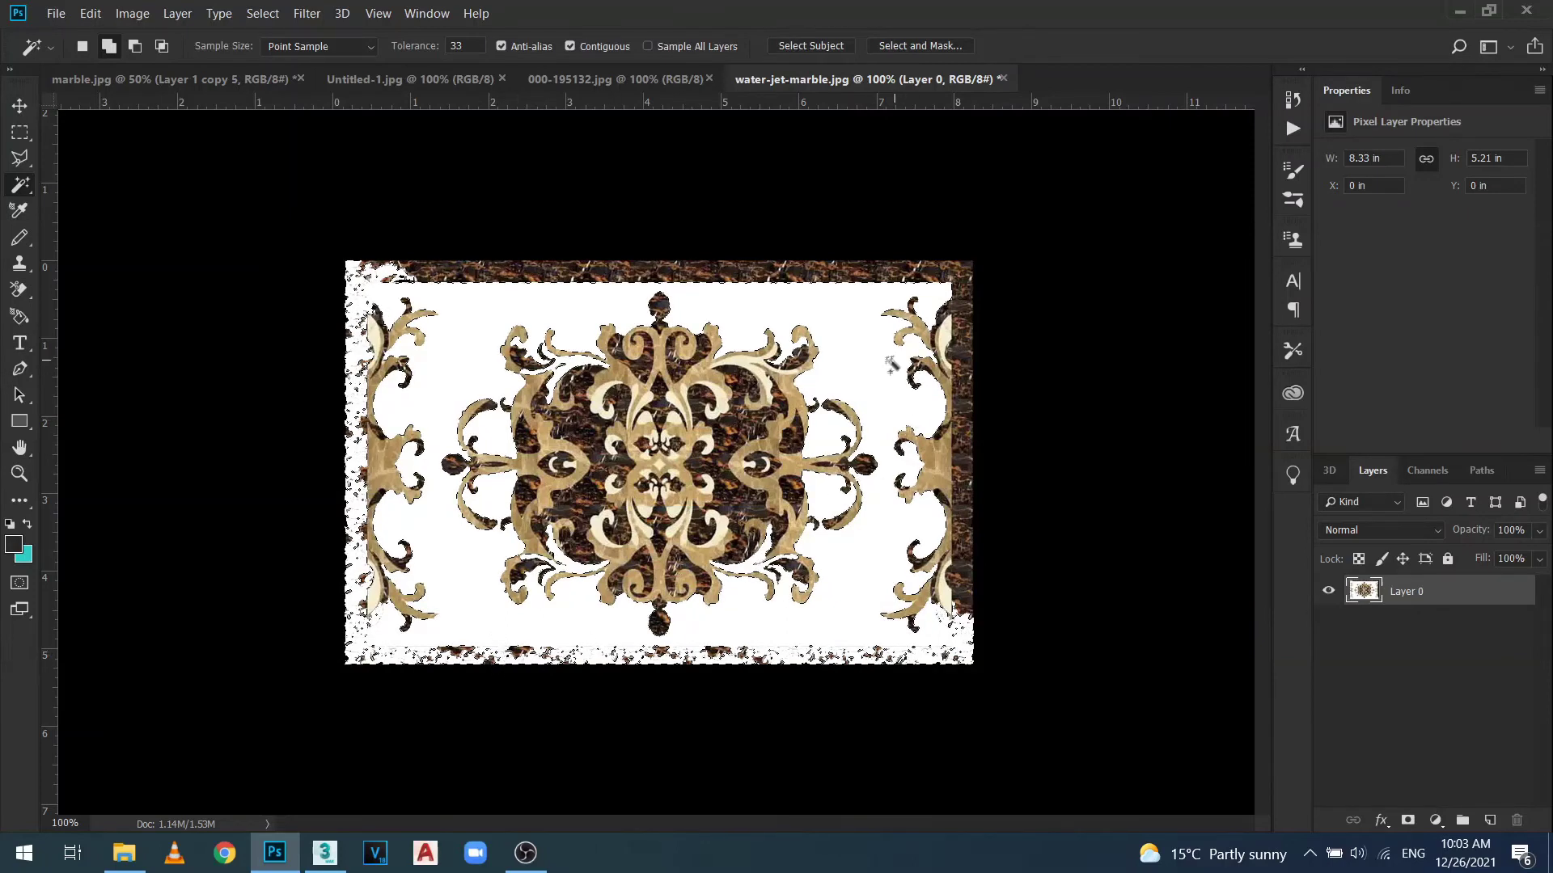
Delete the side ornaments and the remaining dark frame strips around the central medallion using rectangular selections.
key(m)
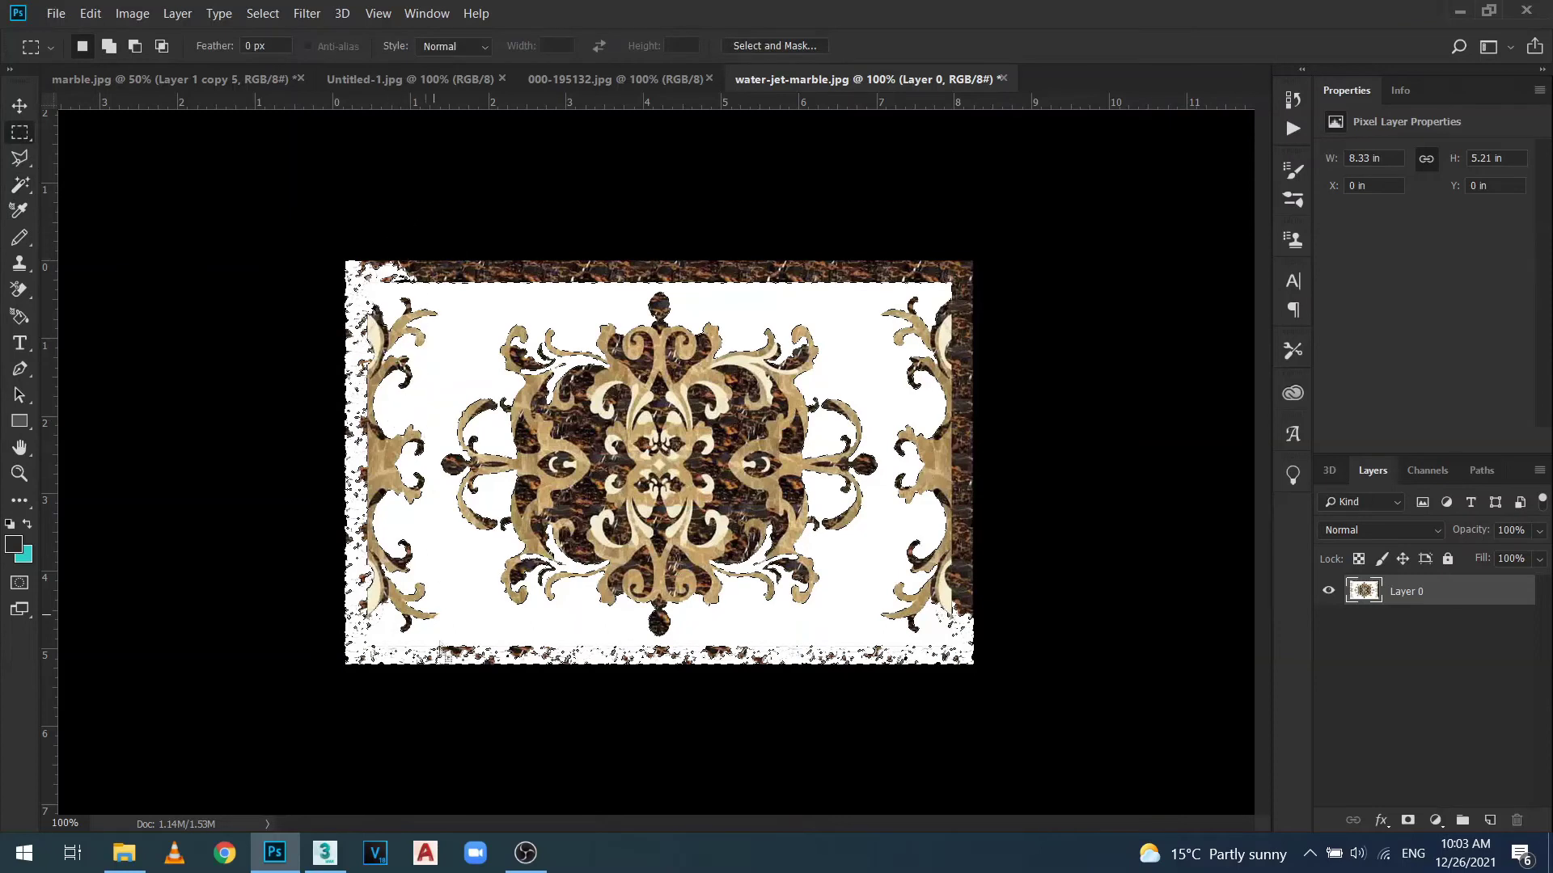
drag(445, 663, 354, 302)
drag(429, 666, 884, 692)
key(Delete)
key(Delete)
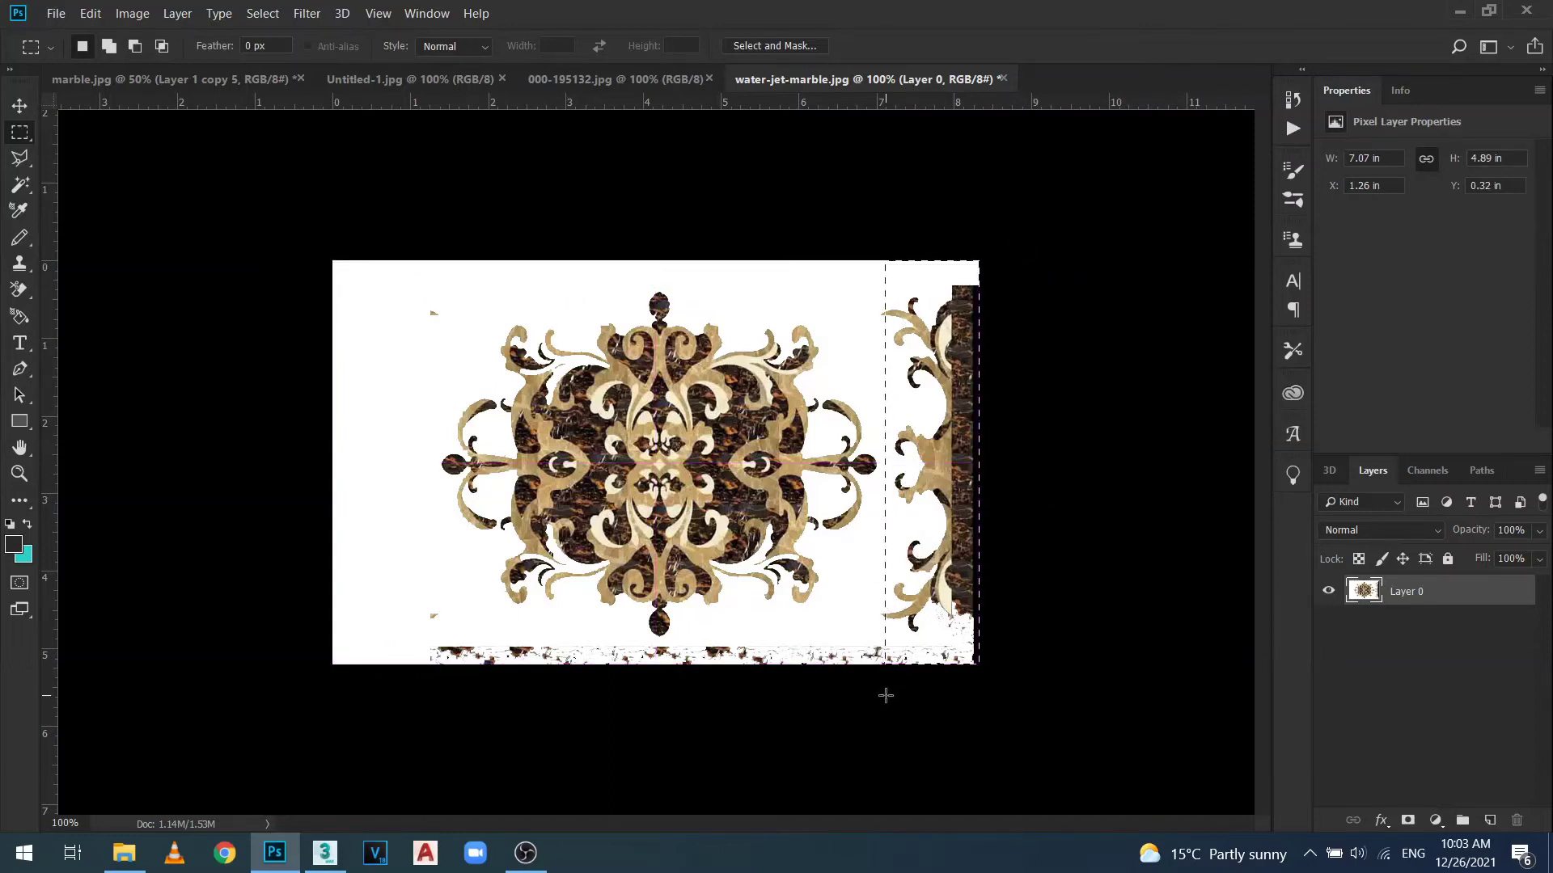
key(Delete)
drag(797, 666, 284, 733)
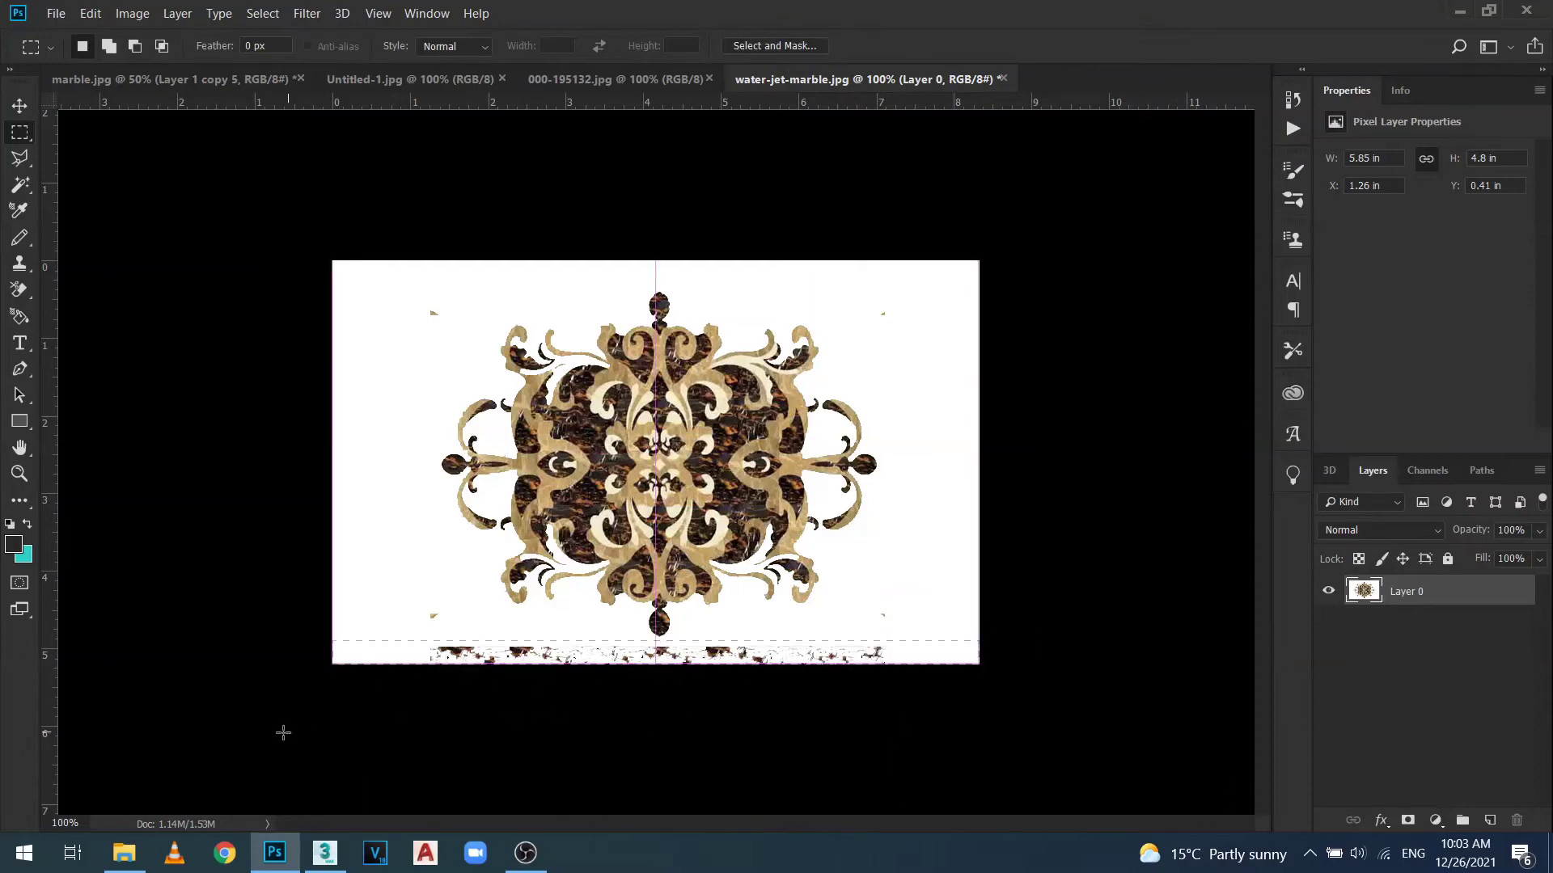
key(Delete)
Delete the four small leftover fragments near the corners around the medallion and clear the selection.
drag(455, 291, 403, 358)
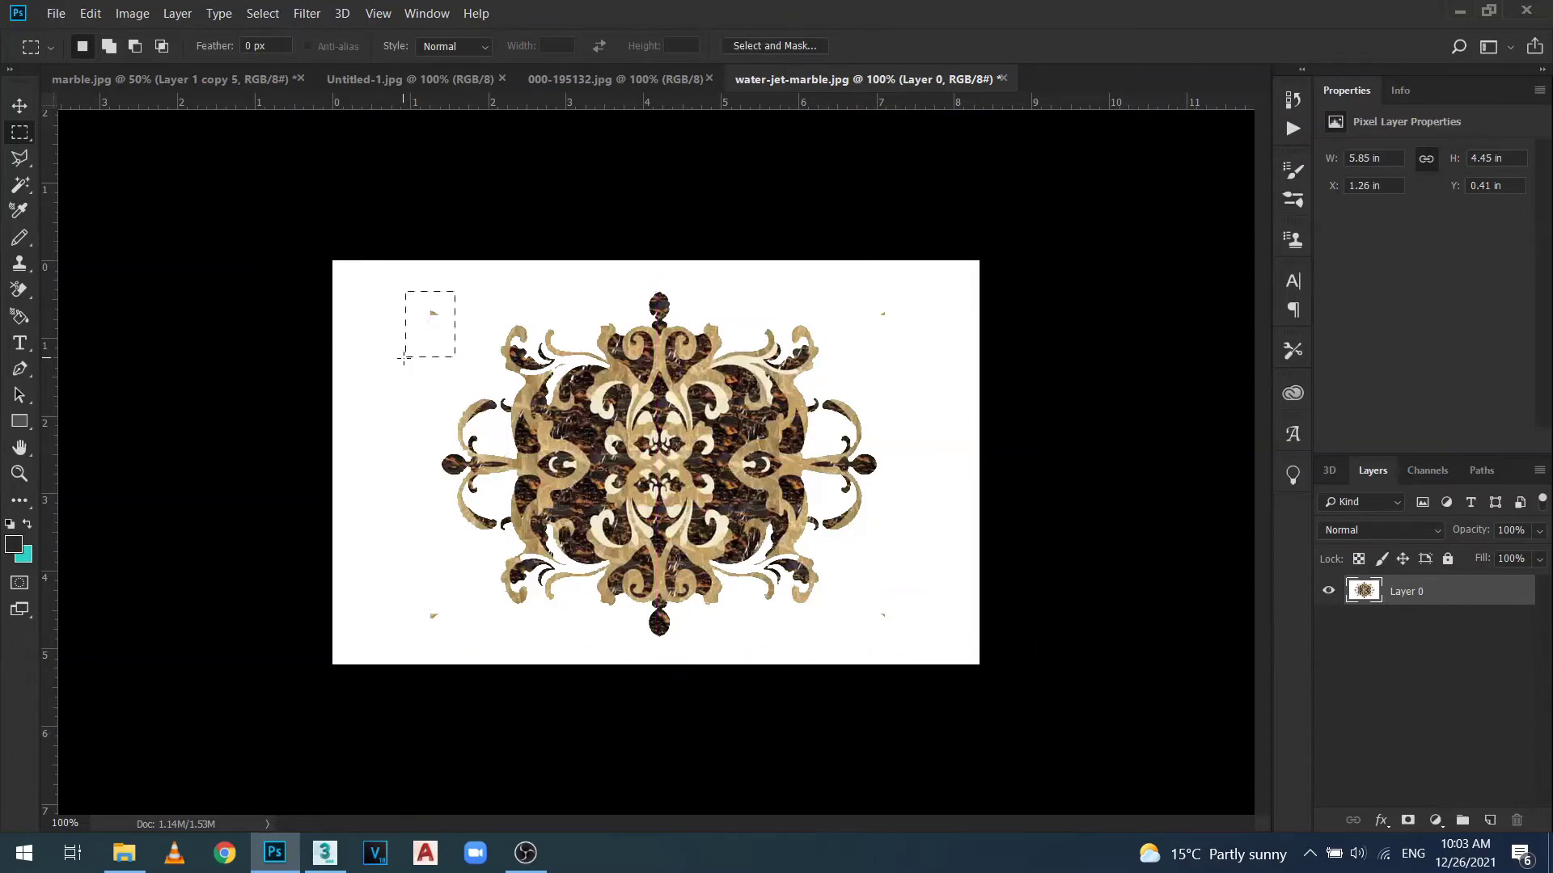
drag(856, 283, 935, 354)
drag(940, 599, 863, 646)
drag(439, 623, 386, 648)
key(Delete)
key(ctrl+d)
Copy the cleaned medallion into marble.jpg, place it in the middle of the floor, and dock the waterjet document again.
click(21, 105)
drag(712, 389, 662, 444)
drag(840, 85, 1101, 147)
drag(1308, 349, 736, 478)
drag(1380, 138, 1118, 80)
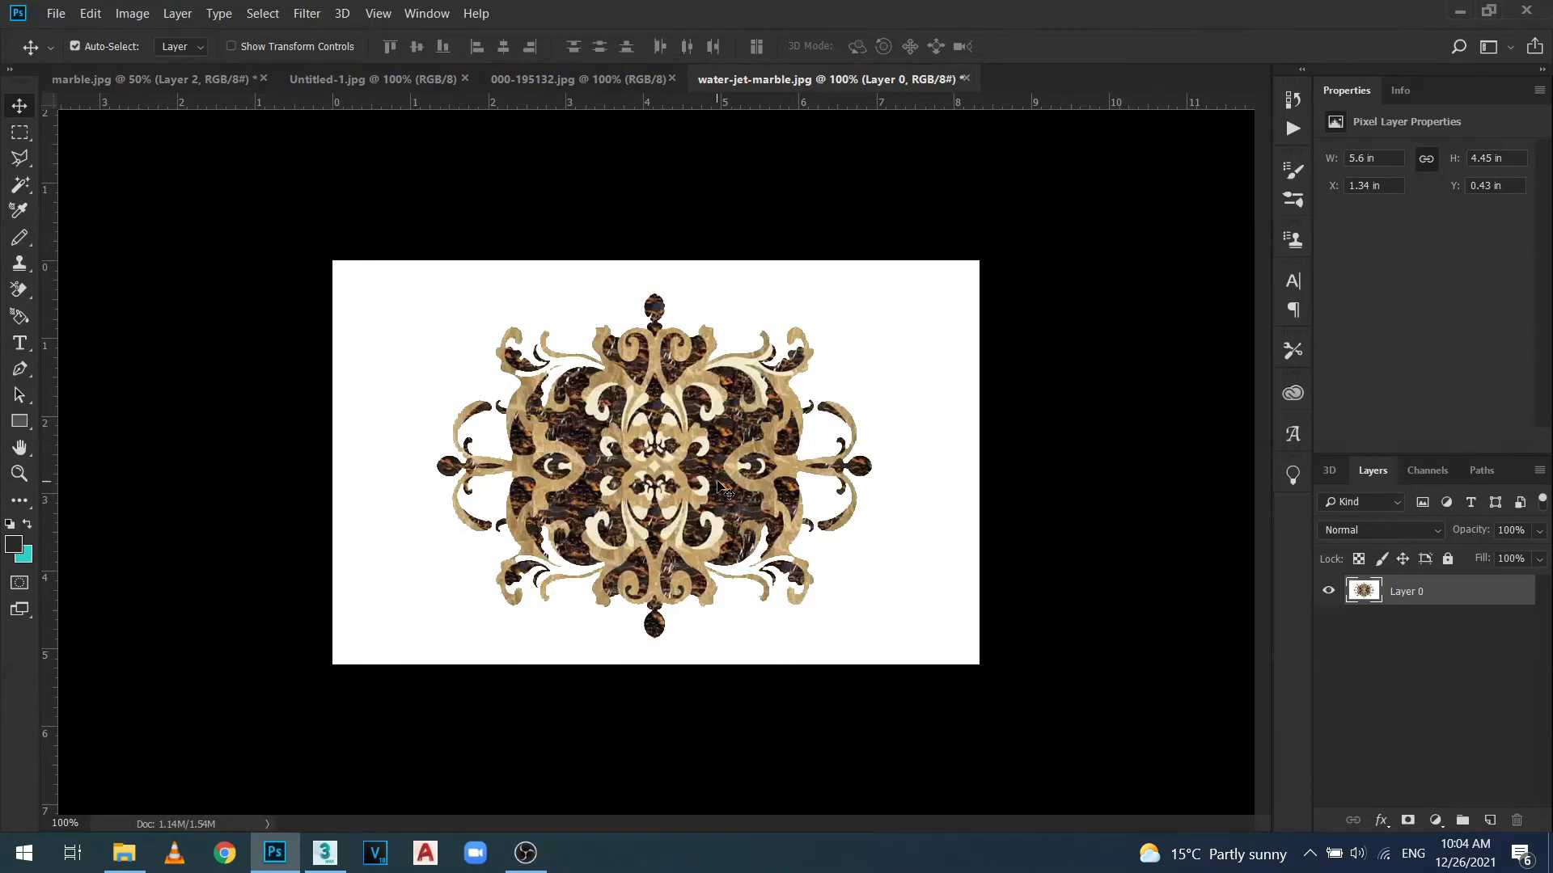
In marble.jpg, delete the cream leaf and inner curl in the medallion's upper-right quarter with the Magic Wand.
key(ctrl+plus)
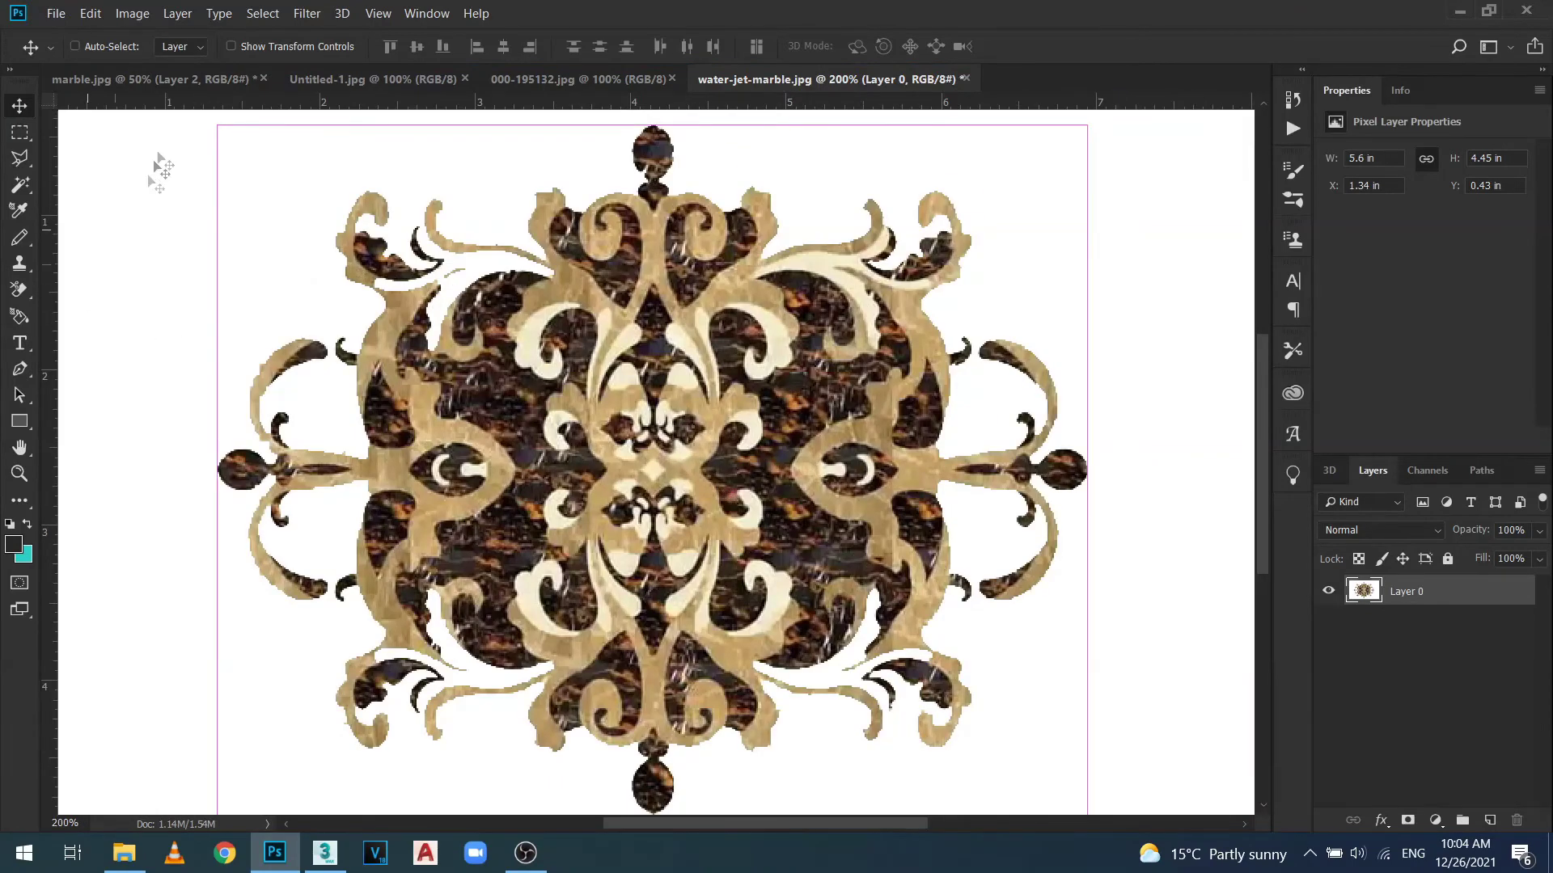
click(150, 78)
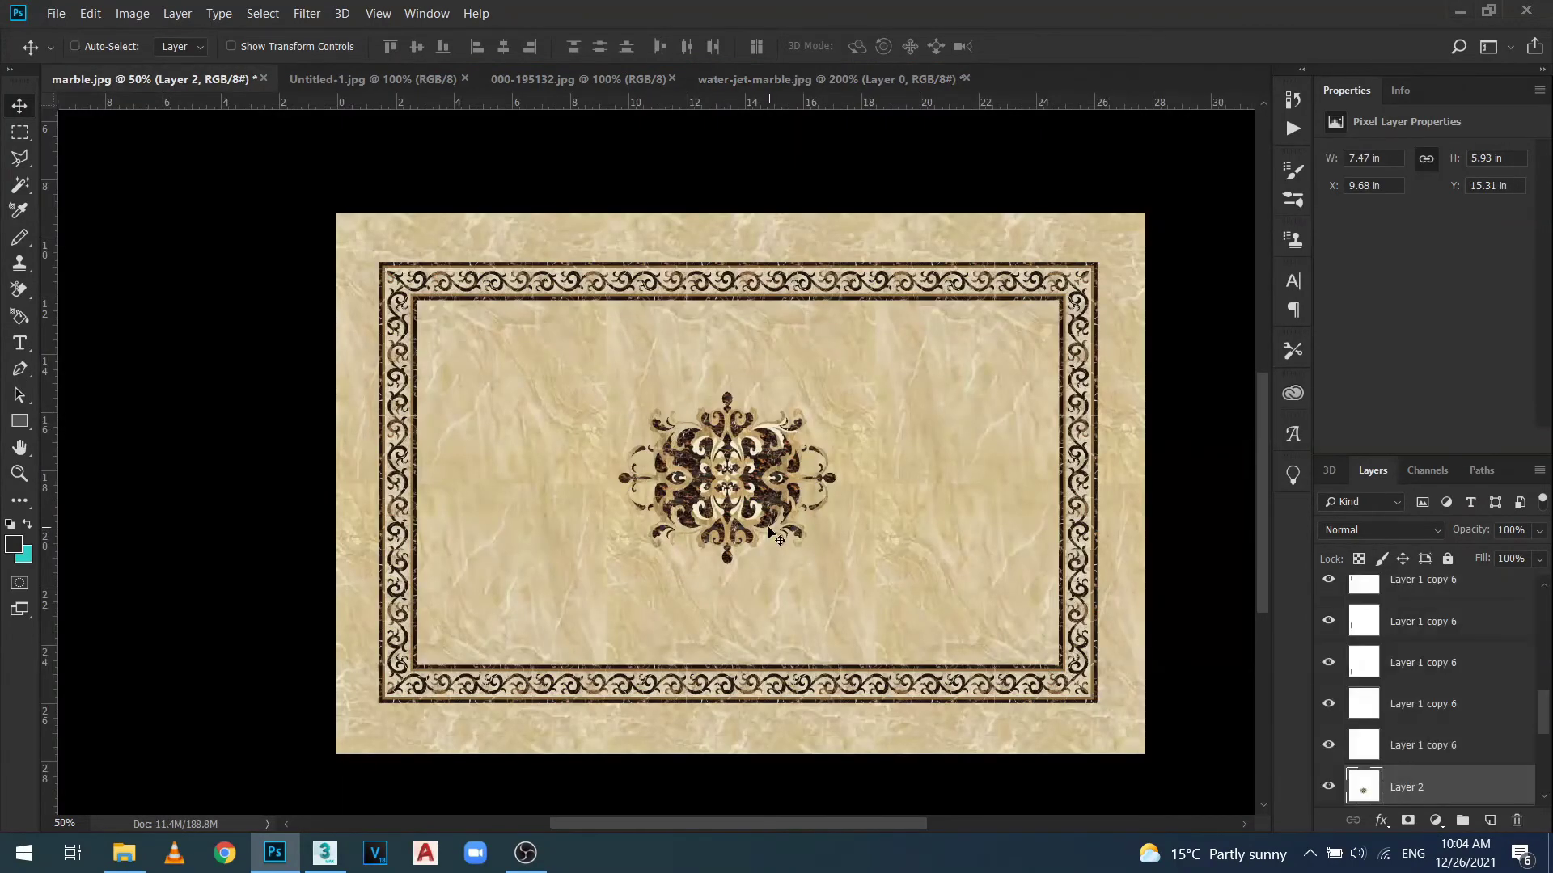
key(ctrl+plus)
key(ctrl+plus)
key(ctrl+plus)
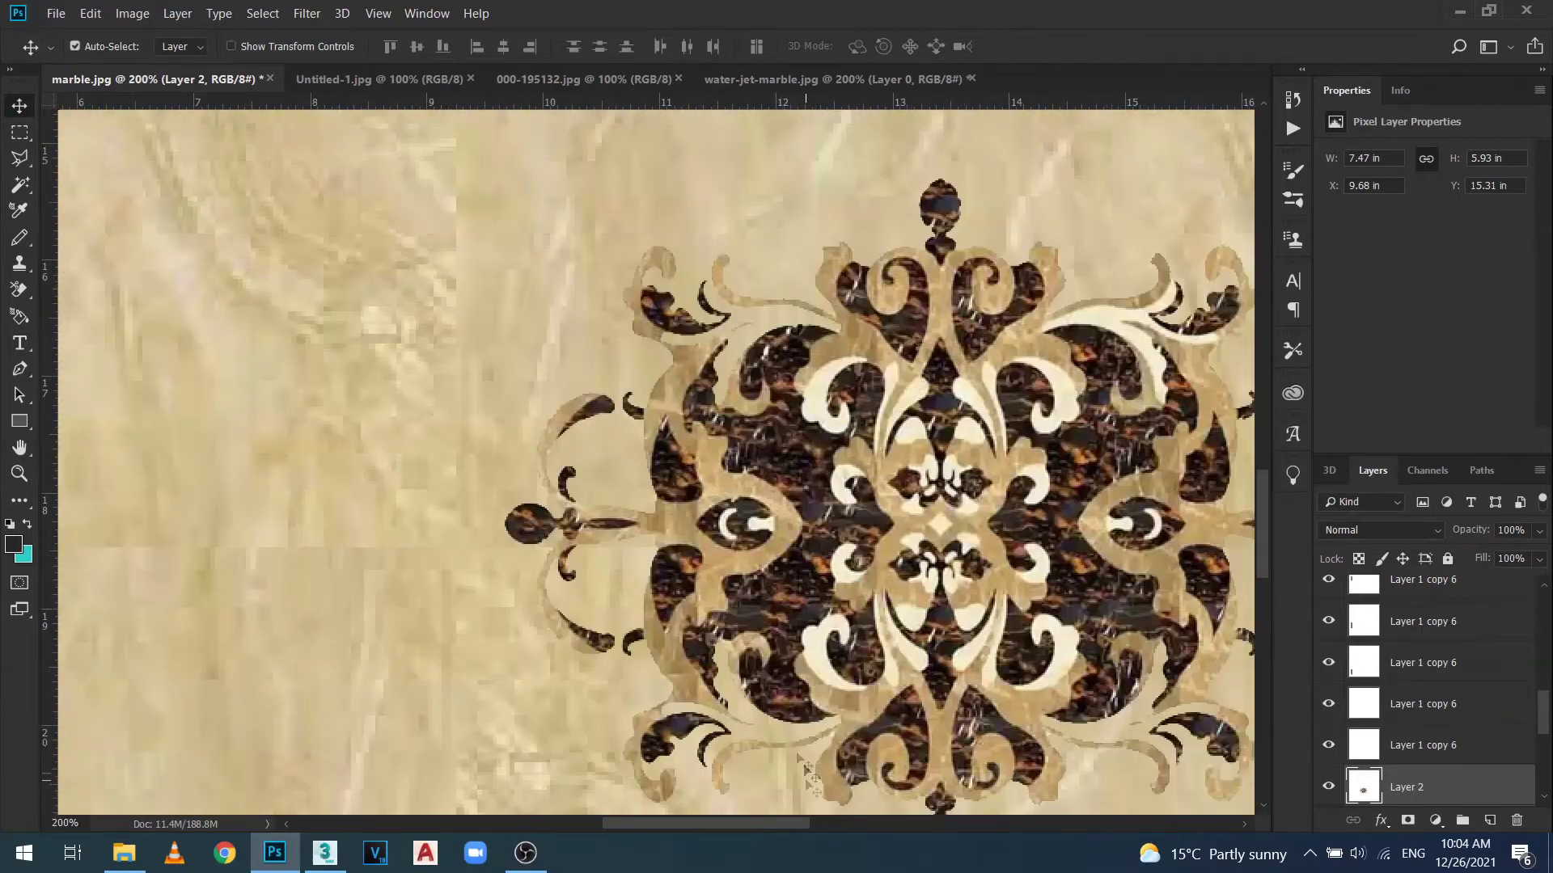
drag(741, 824, 789, 823)
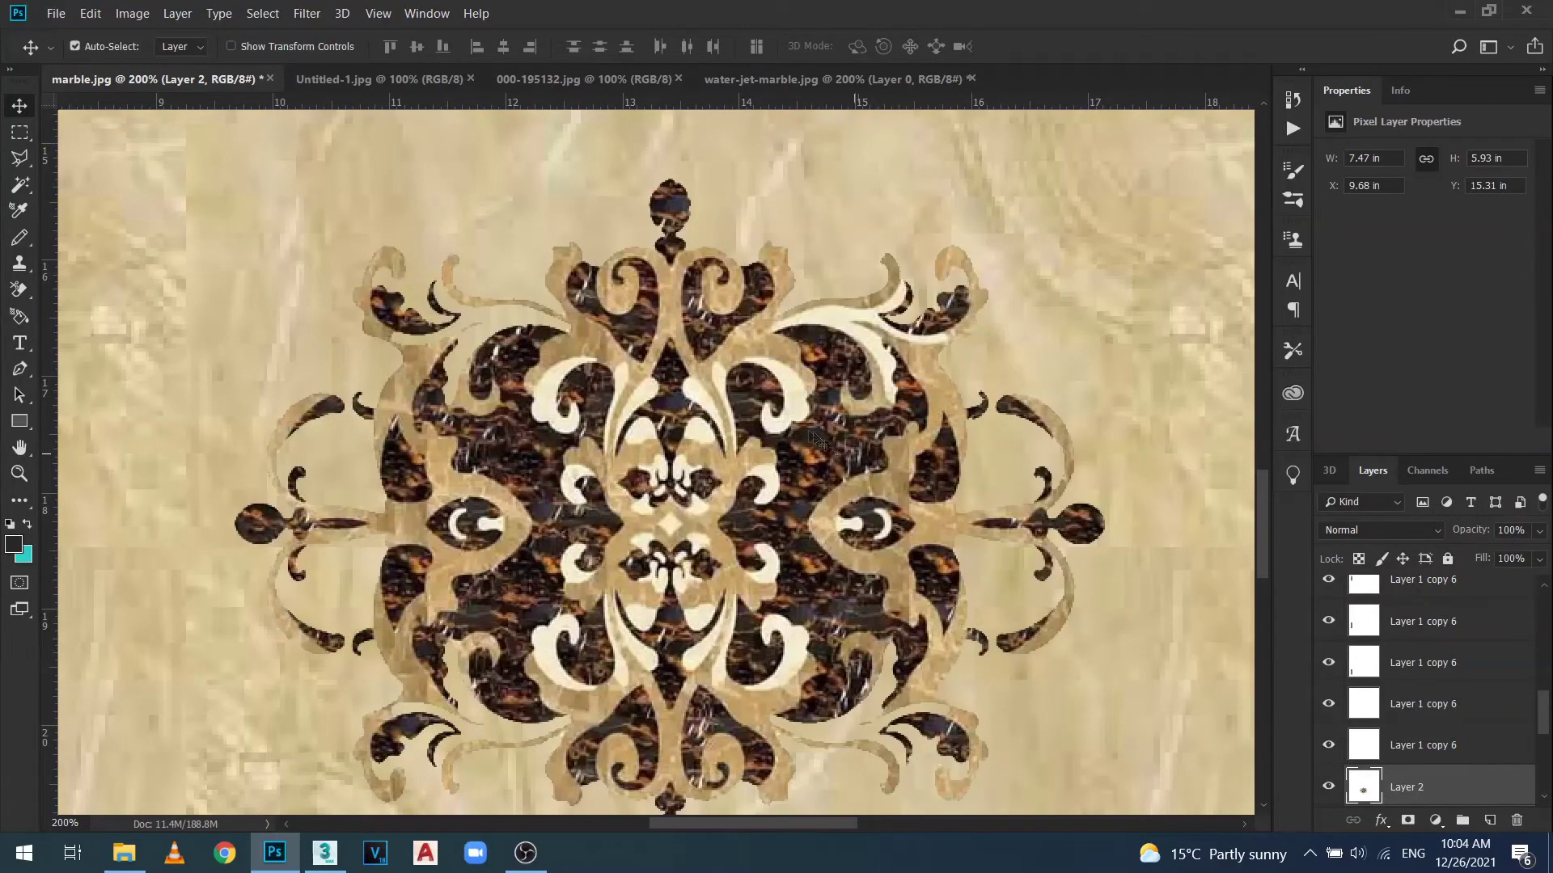
click(21, 186)
click(842, 323)
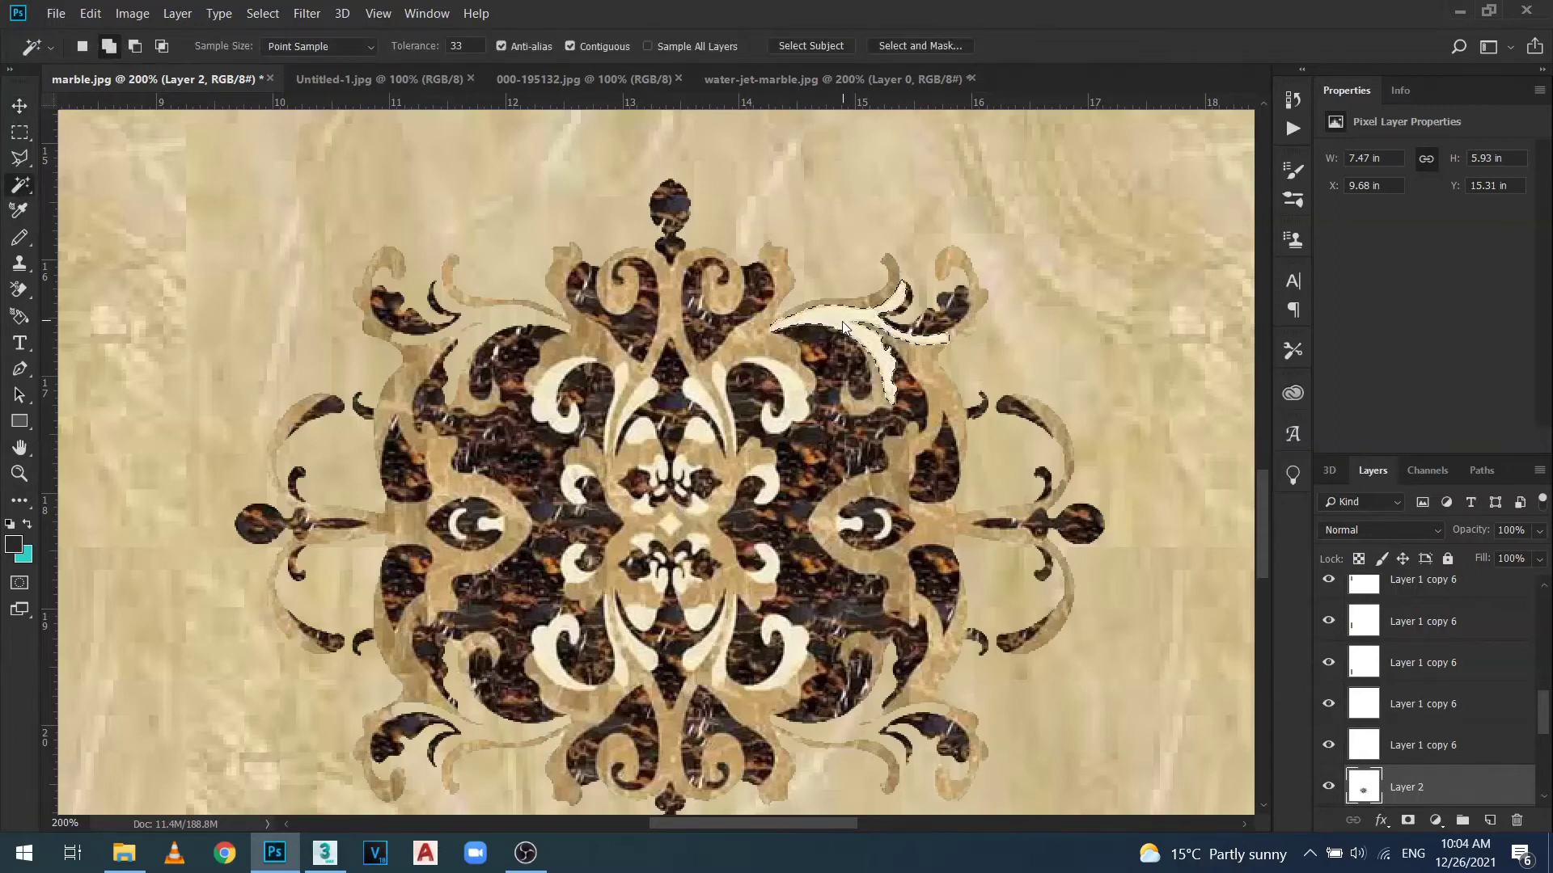
key(Delete)
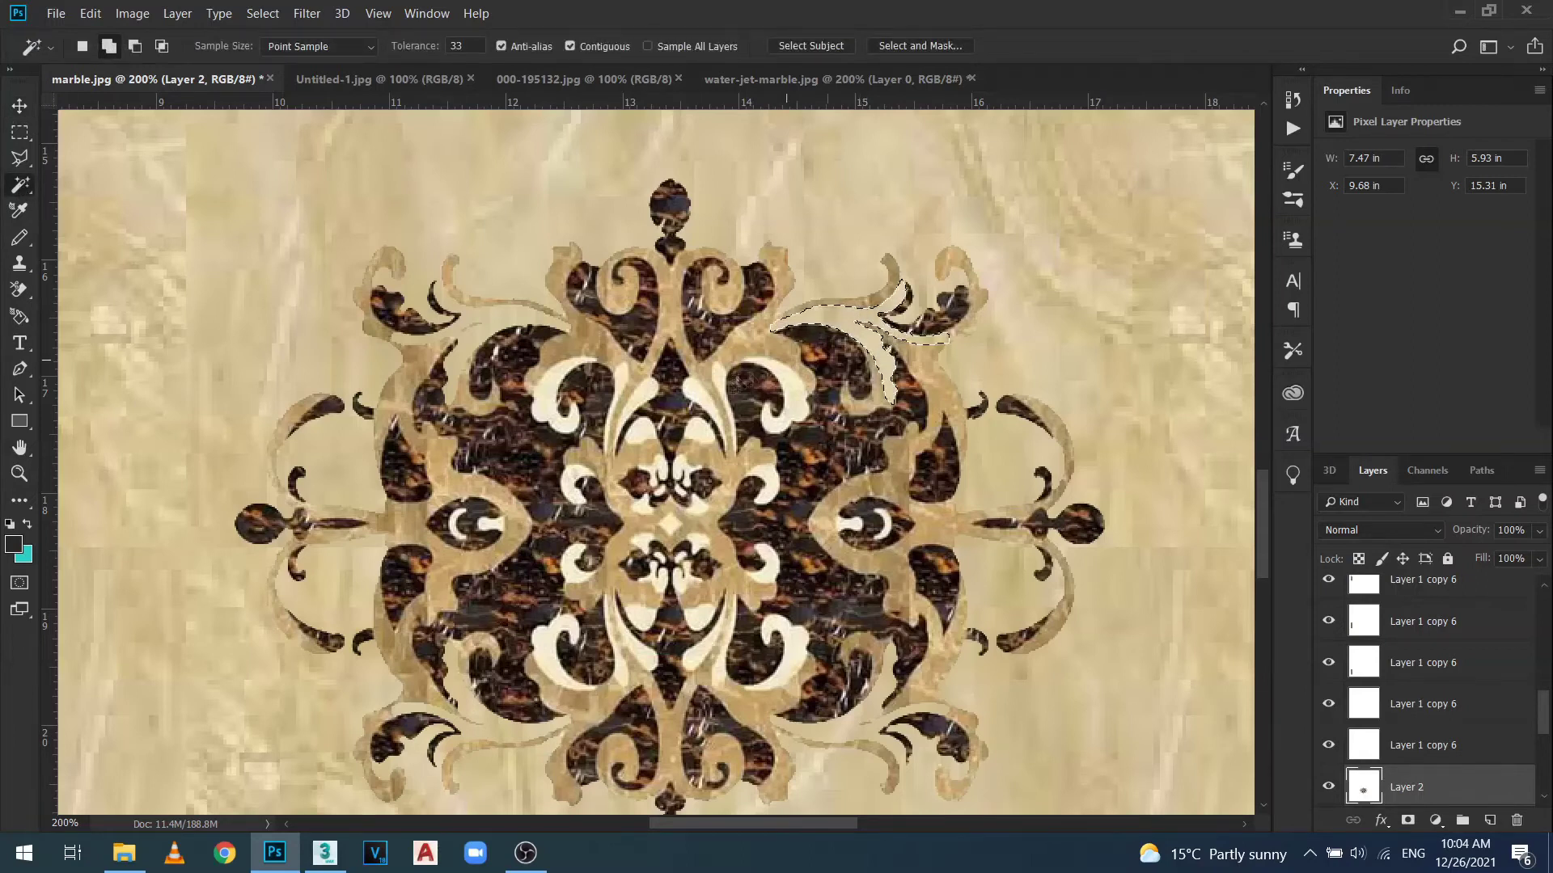
shift+click(795, 406)
key(Delete)
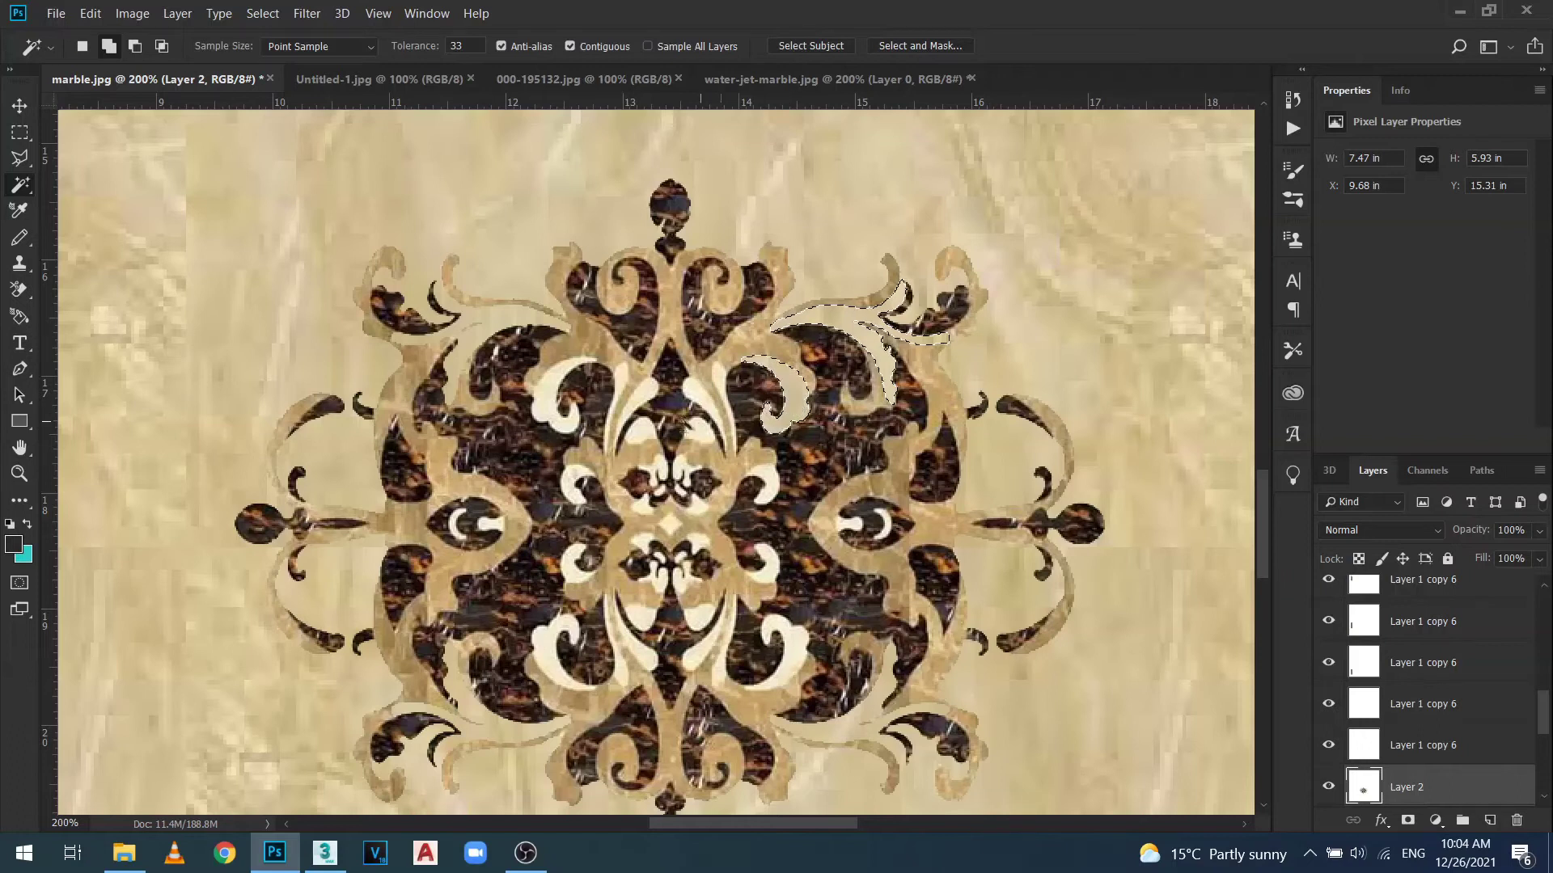
Delete the remaining cream leaves and curls in the upper middle and upper-left part of the medallion on Layer 2.
shift+click(697, 392)
key(Delete)
shift+click(621, 380)
key(Delete)
key(Delete)
shift+click(718, 377)
key(Delete)
shift+click(566, 388)
key(Delete)
shift+click(686, 438)
key(Delete)
shift+click(643, 441)
key(Delete)
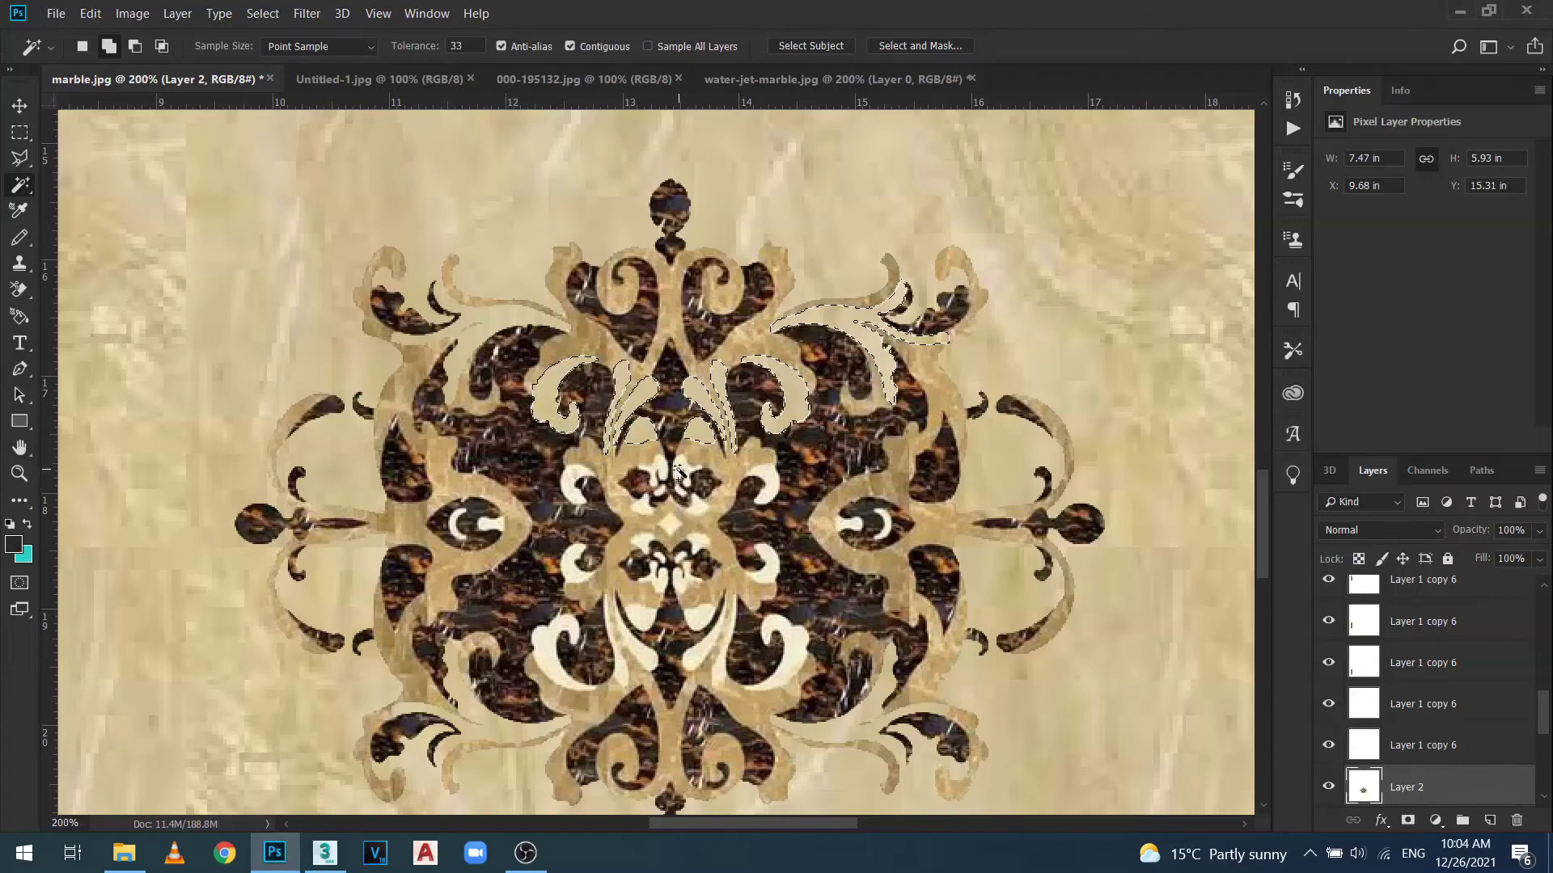
Delete the cream shapes in the medallion's centre, lower half and side eyes, then clear the selection.
shift+click(769, 488)
key(Delete)
shift+click(770, 562)
key(Delete)
shift+click(775, 636)
key(Delete)
shift+click(697, 658)
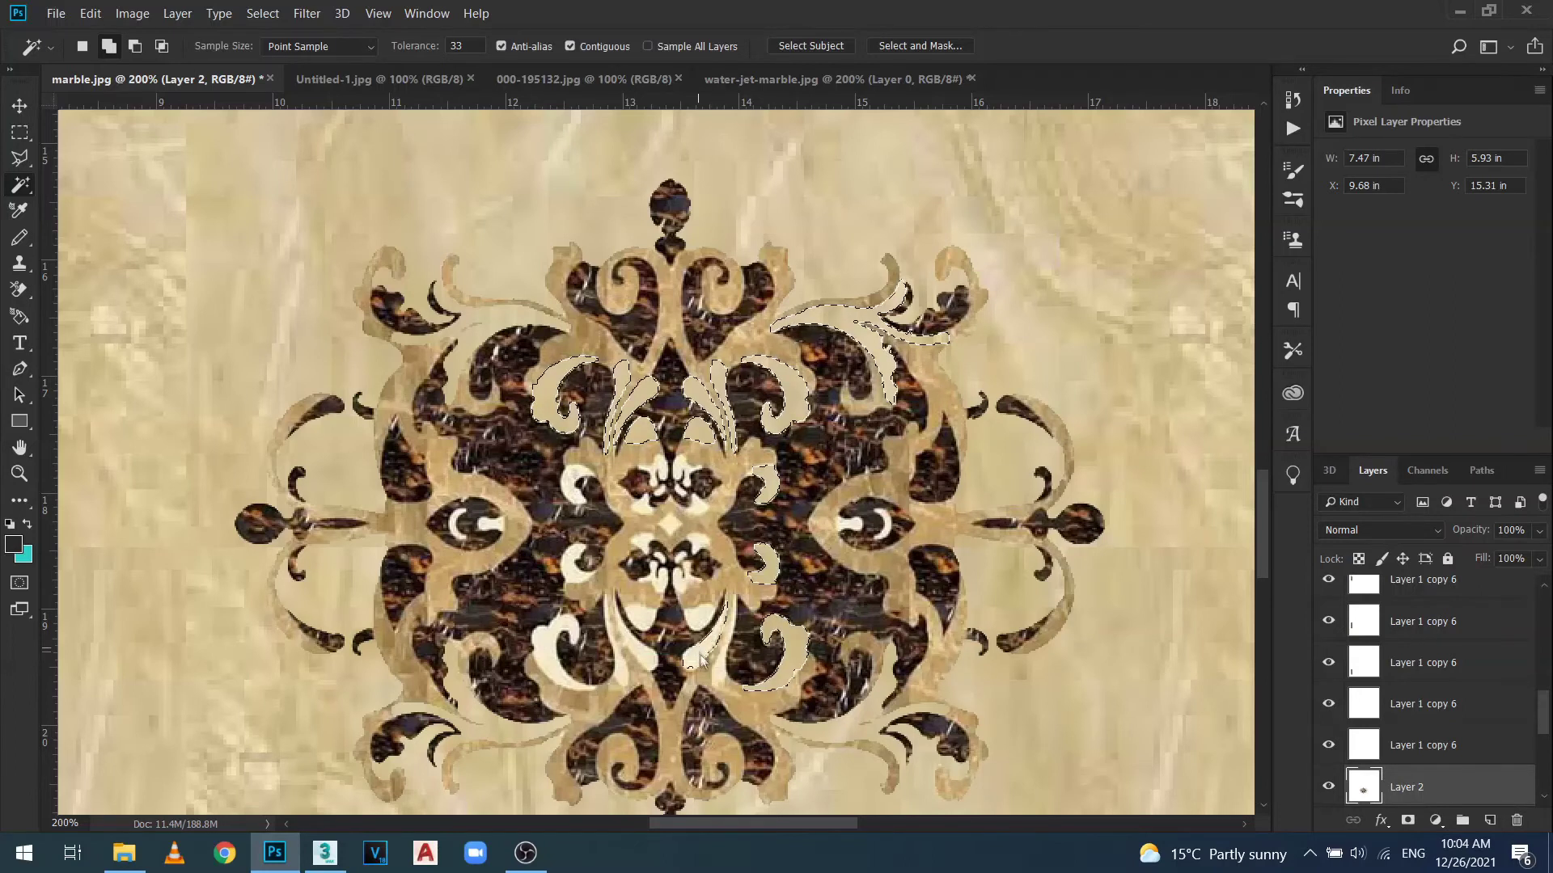
key(Delete)
shift+click(649, 623)
key(Delete)
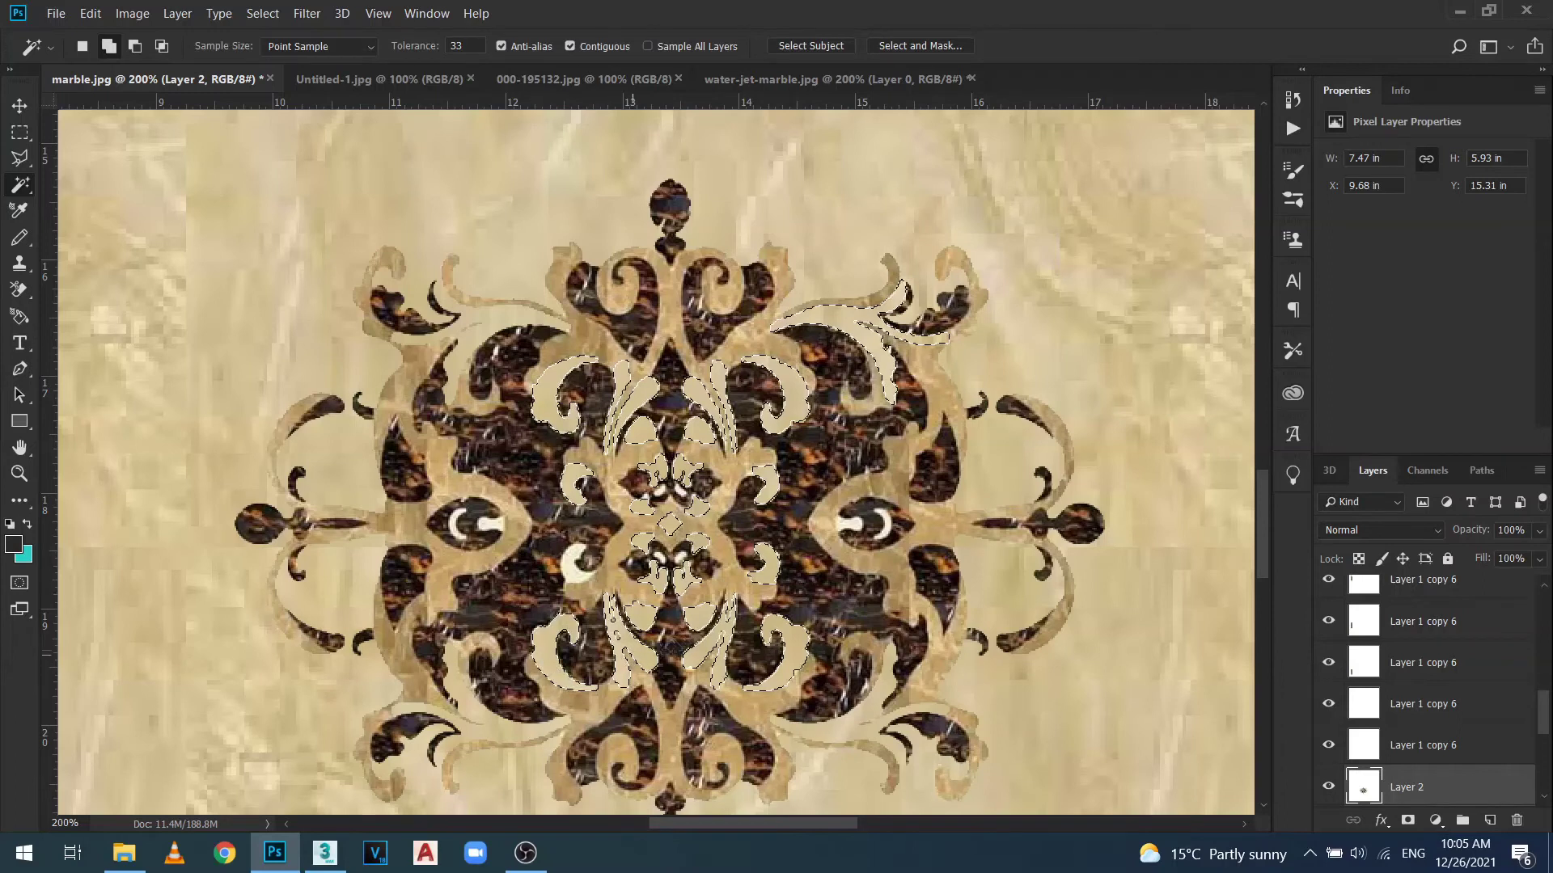
scroll(608, 537, down, 1)
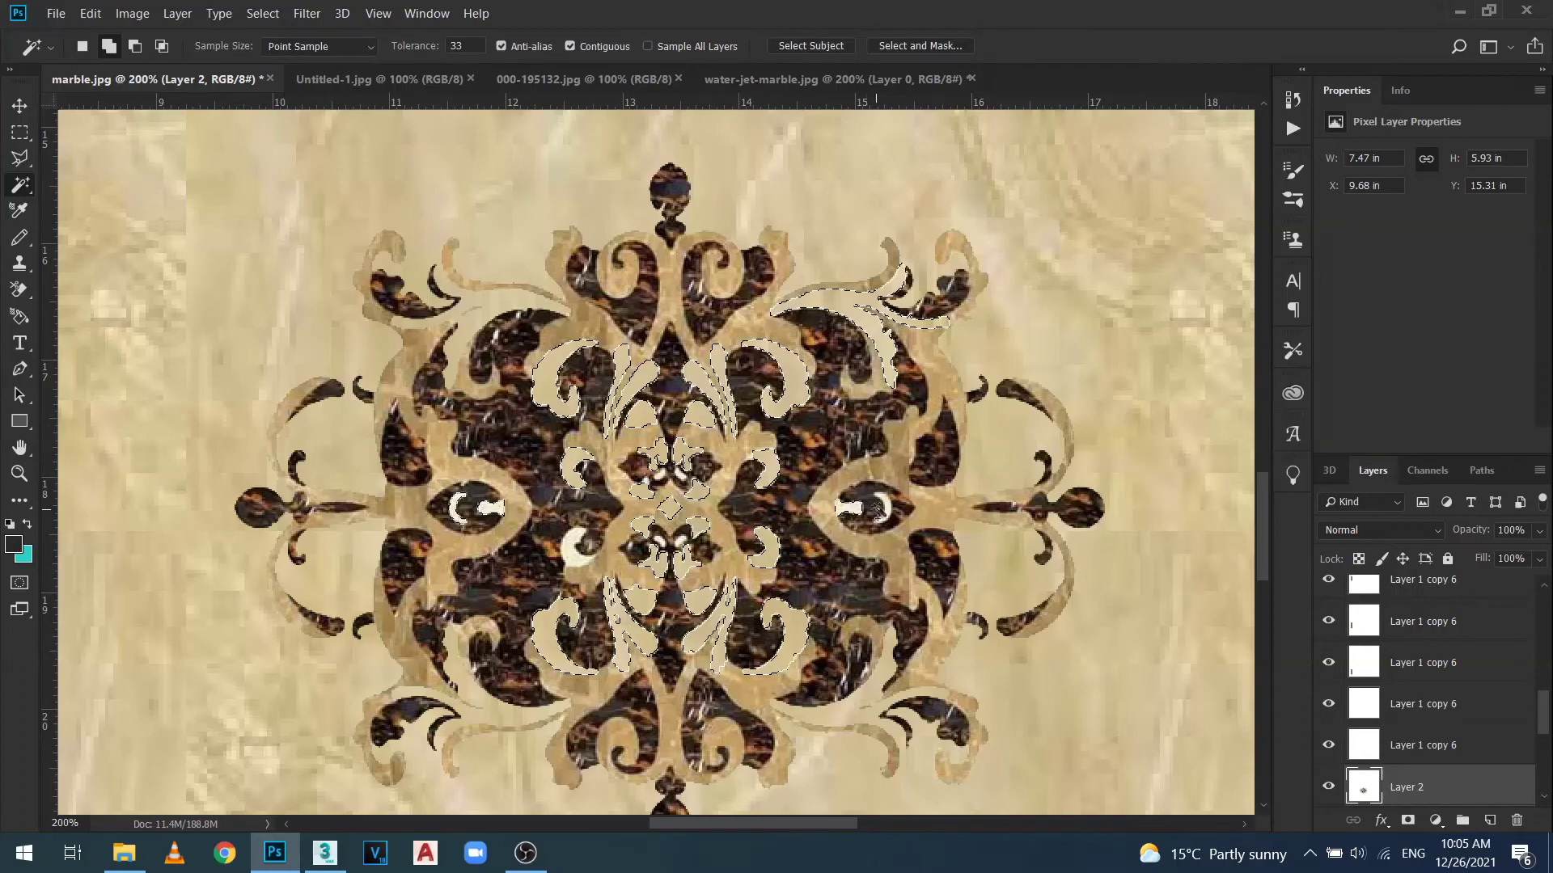
click(109, 45)
key(ctrl+d)
key(ctrl+minus)
key(ctrl+minus)
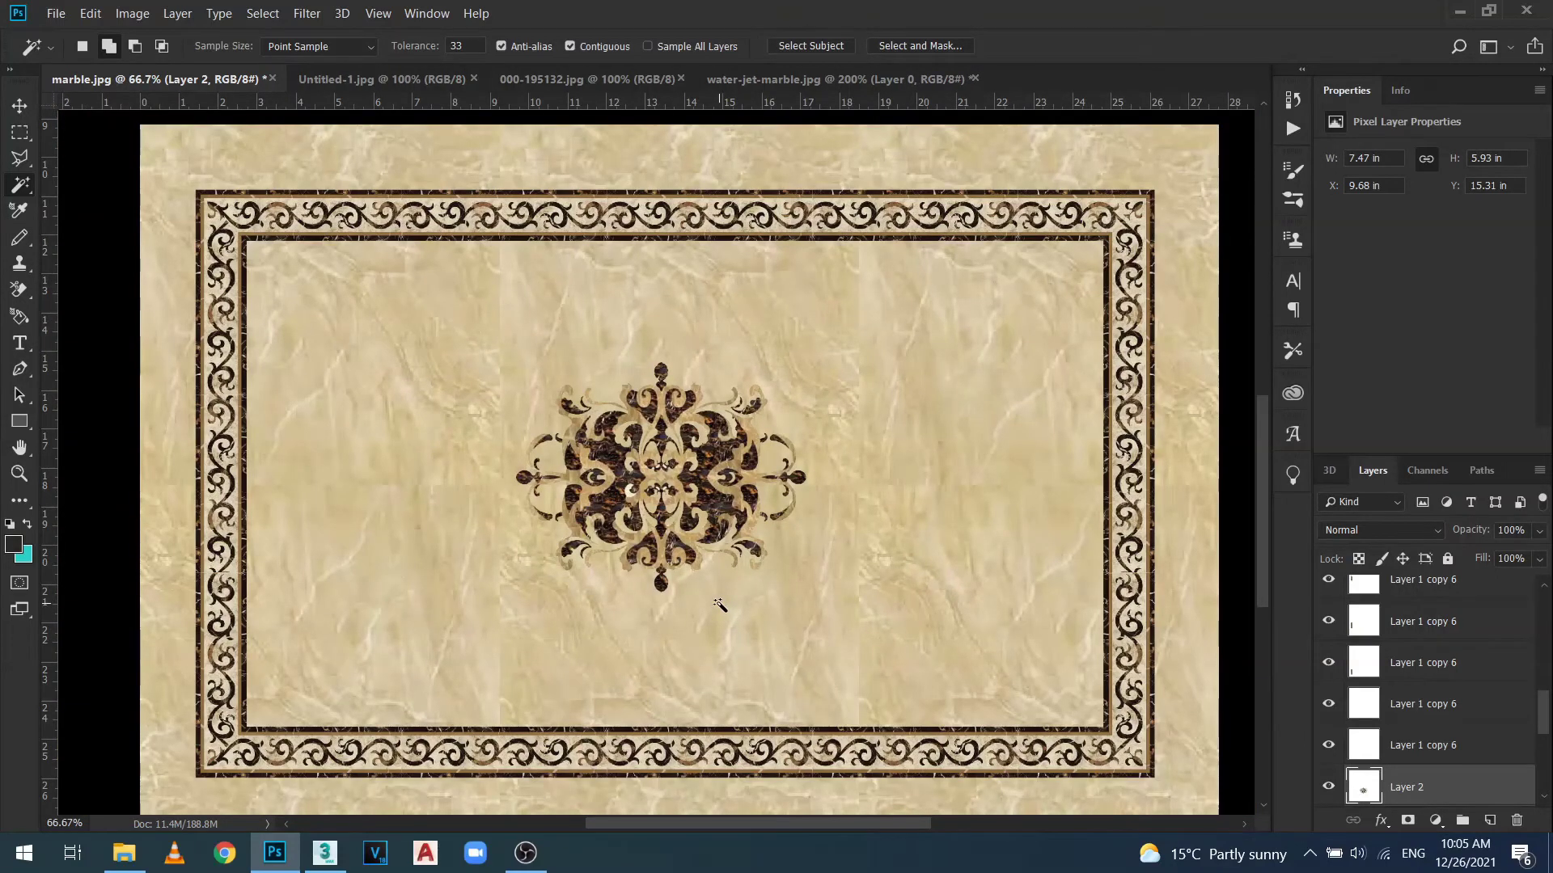
Move the Layer 2 medallion slightly down toward the middle of the bordered marble field.
scroll(639, 486, up, 1)
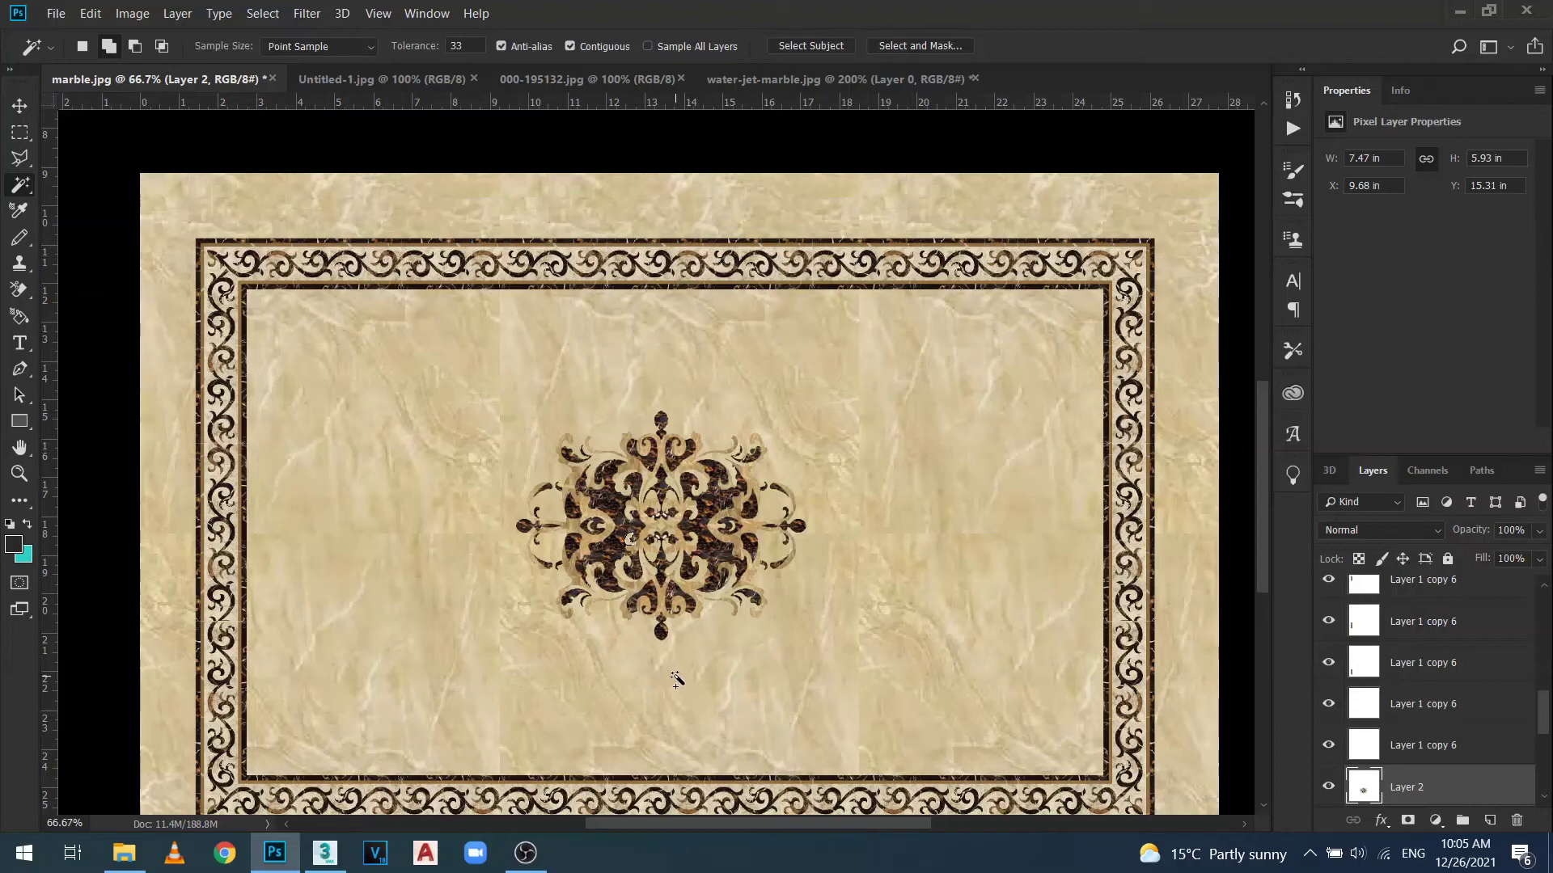
key(v)
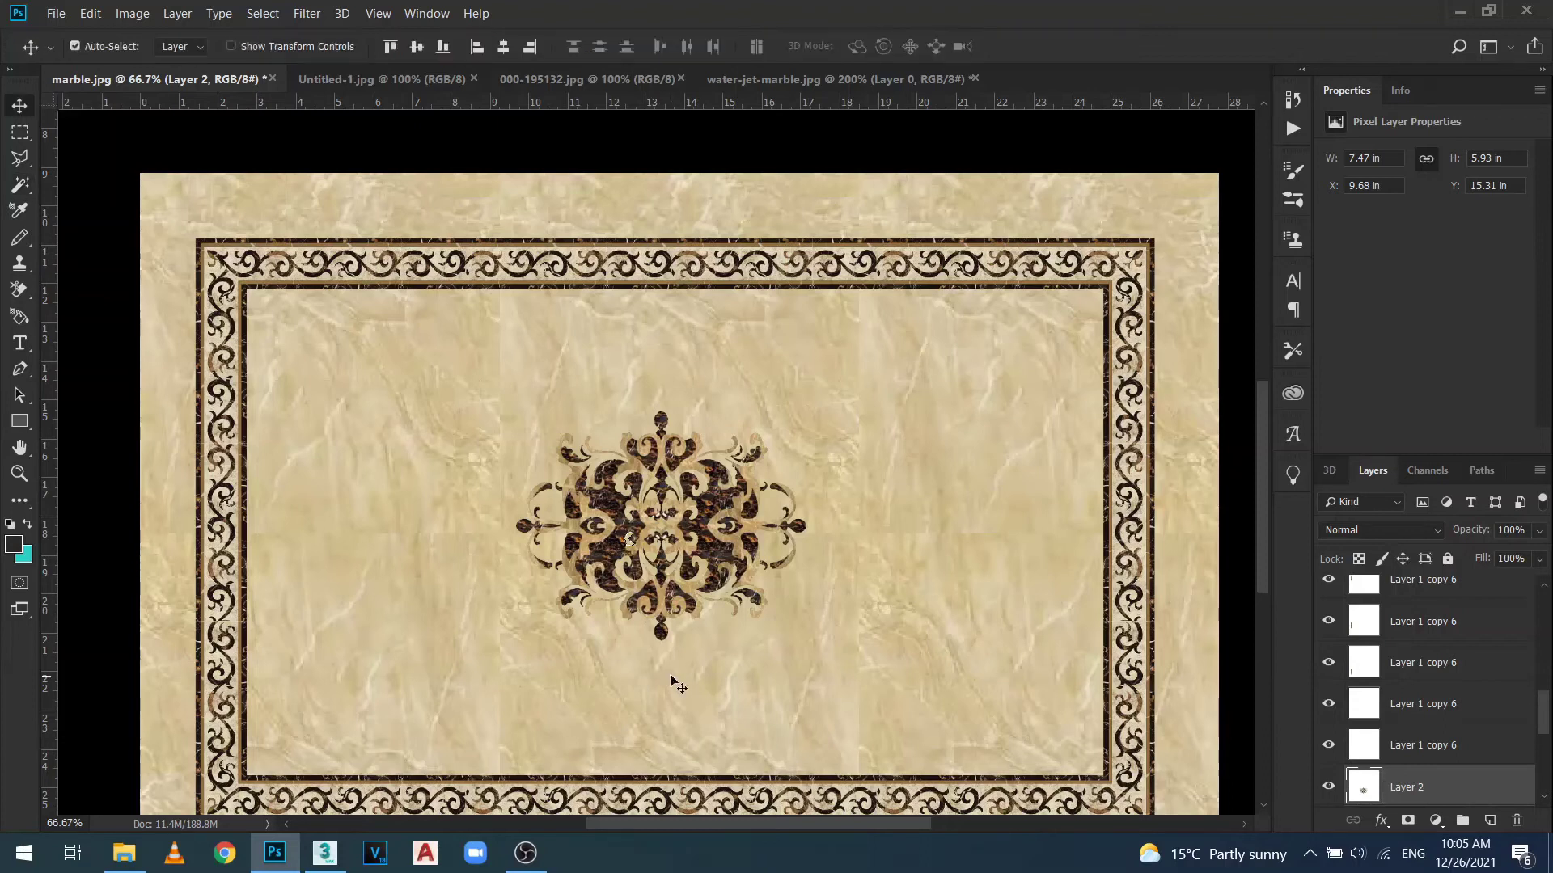
key(ctrl+t)
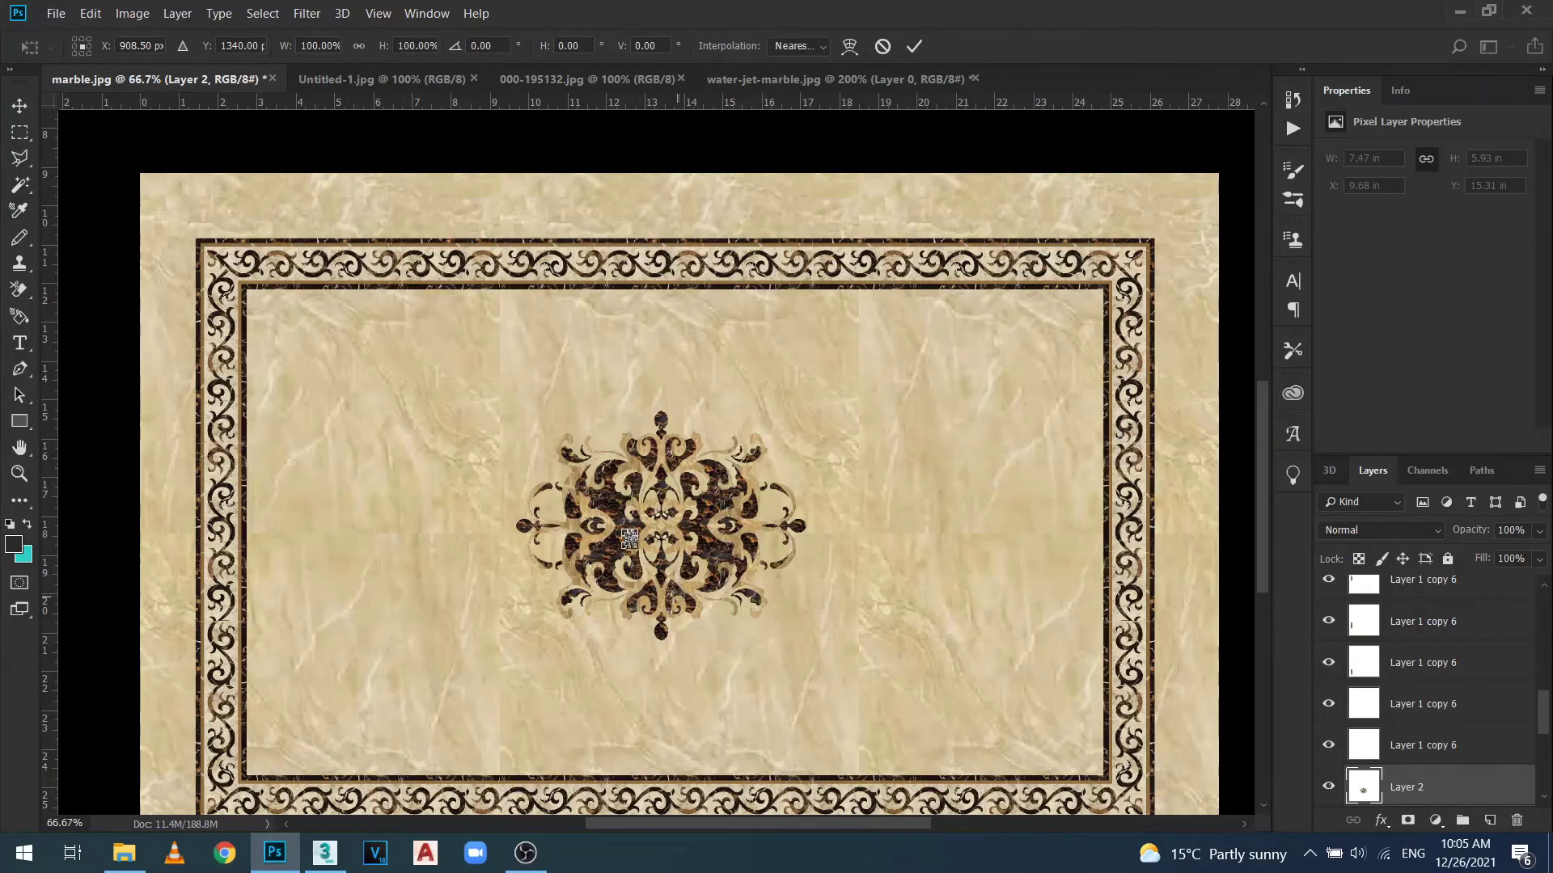
key(Return)
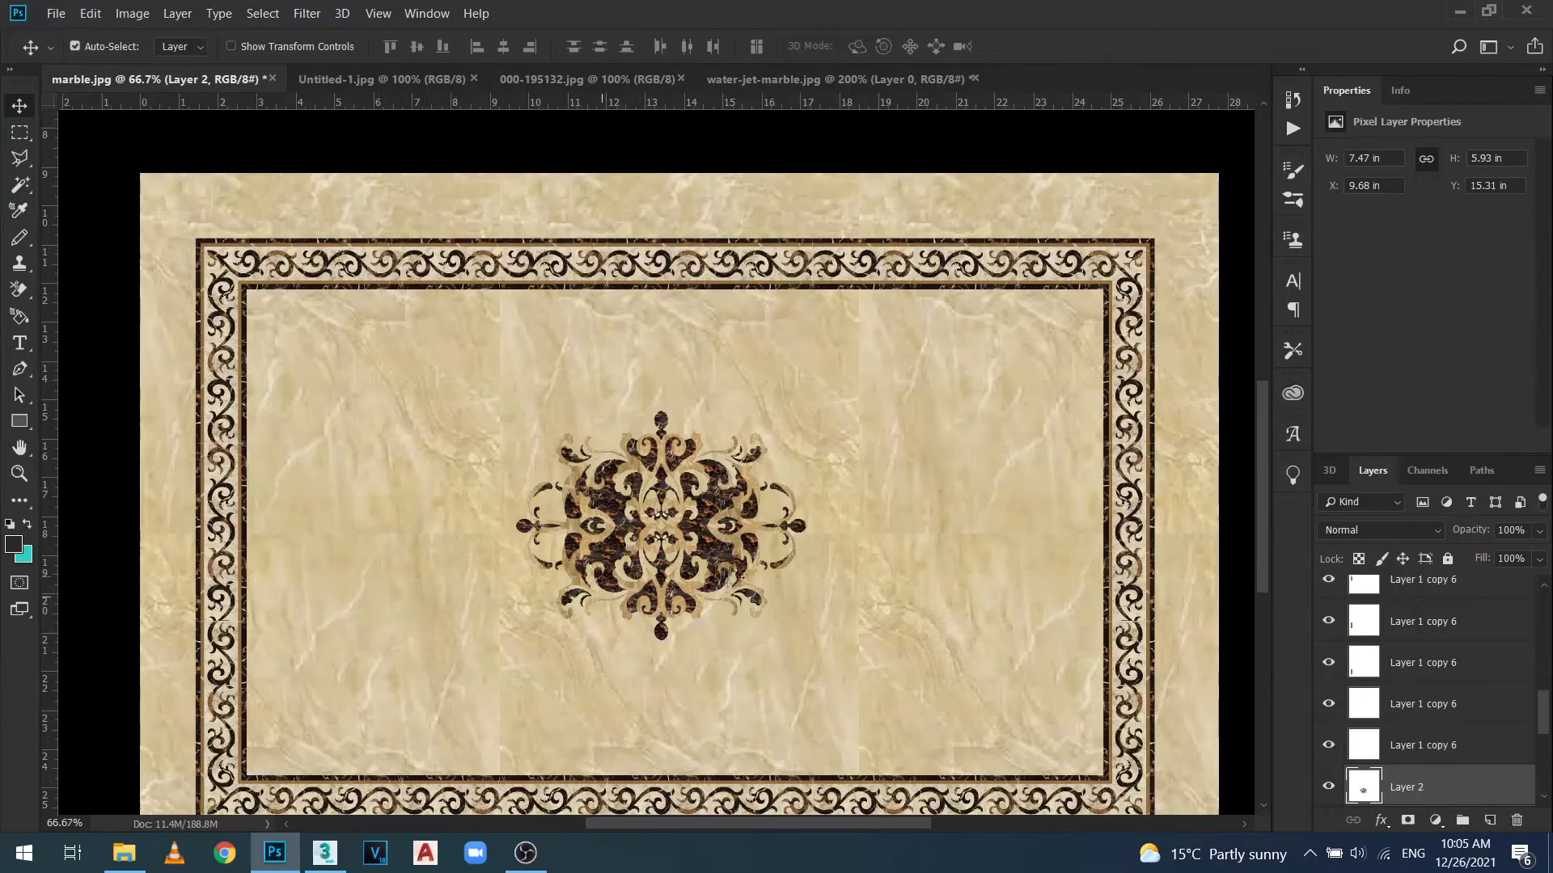
mouse_move(715, 527)
mouse_down()
mouse_move(683, 526)
mouse_move(769, 507)
mouse_move(740, 544)
mouse_move(706, 551)
mouse_up()
Scale the Layer 2 medallion to about 150% around its centre and apply the transform.
key(ctrl+t)
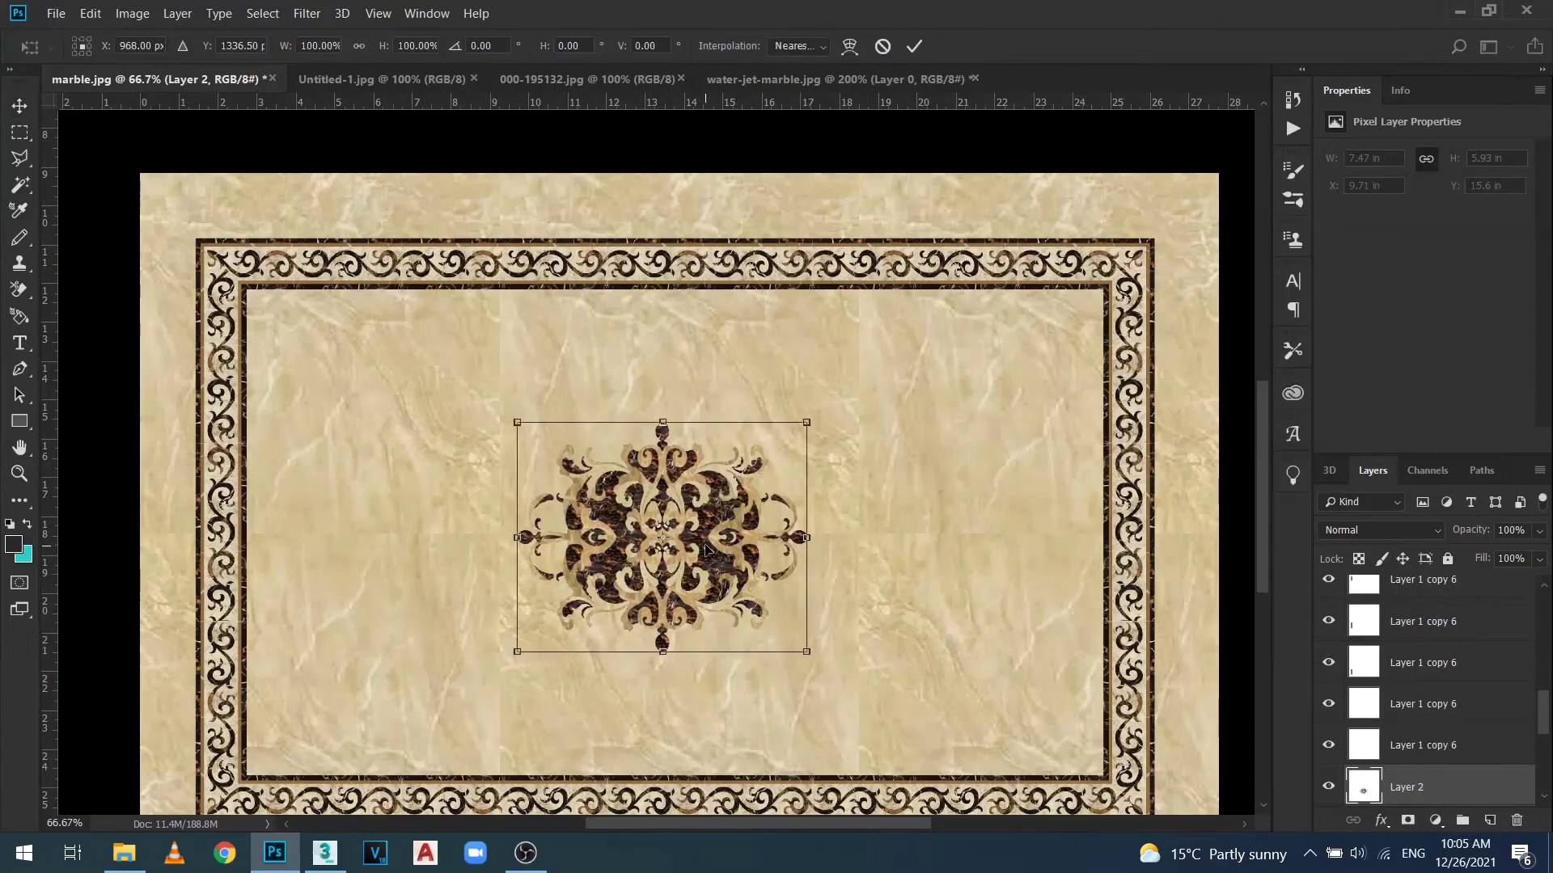
scroll(874, 547, down, 1)
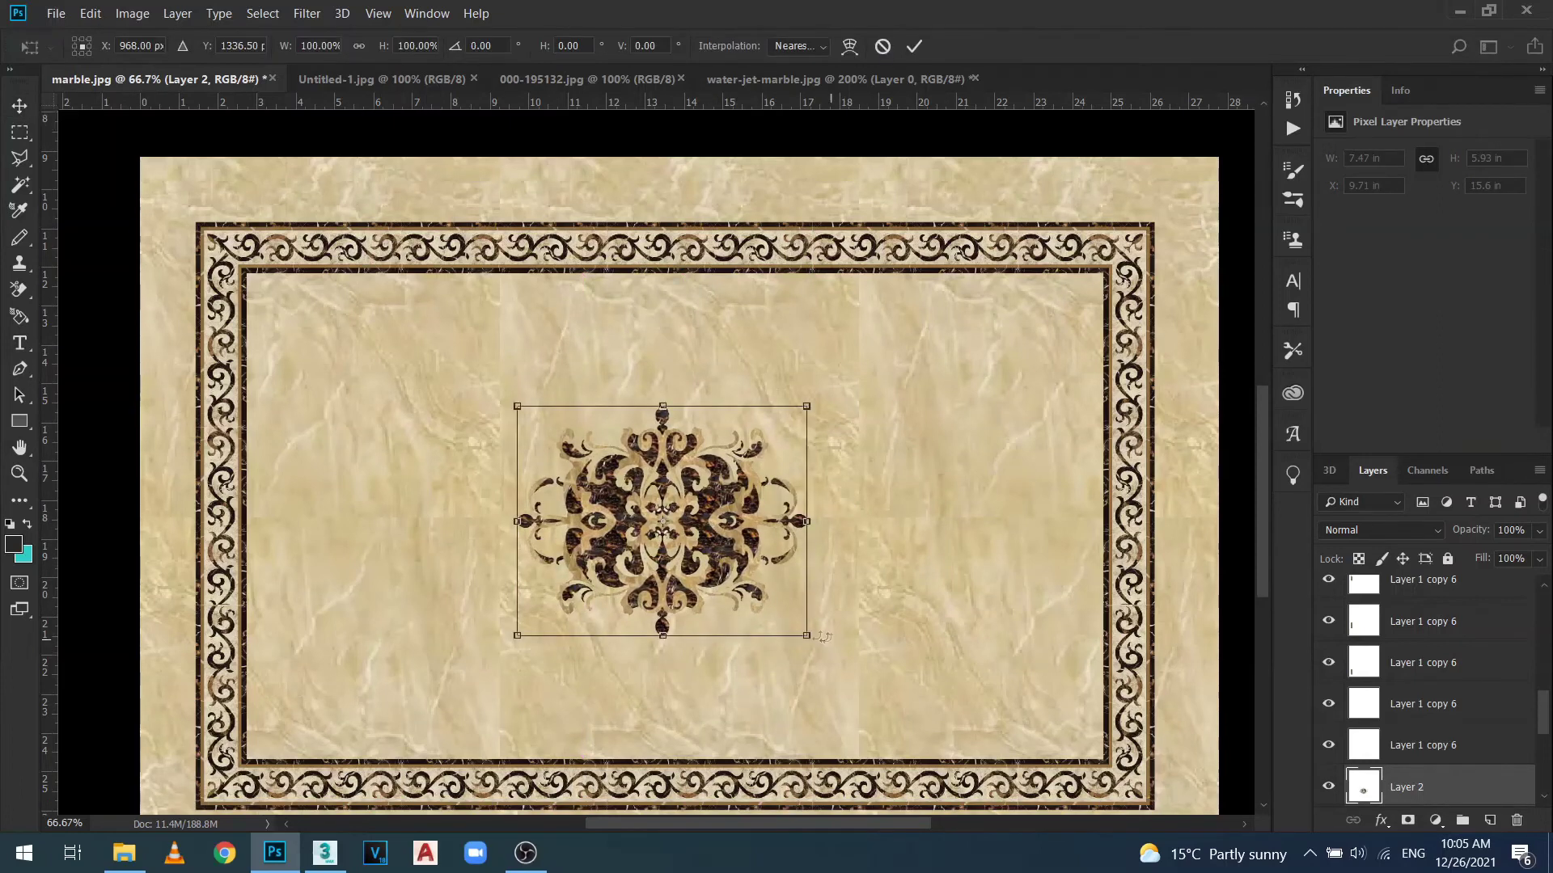
drag(805, 634, 870, 699)
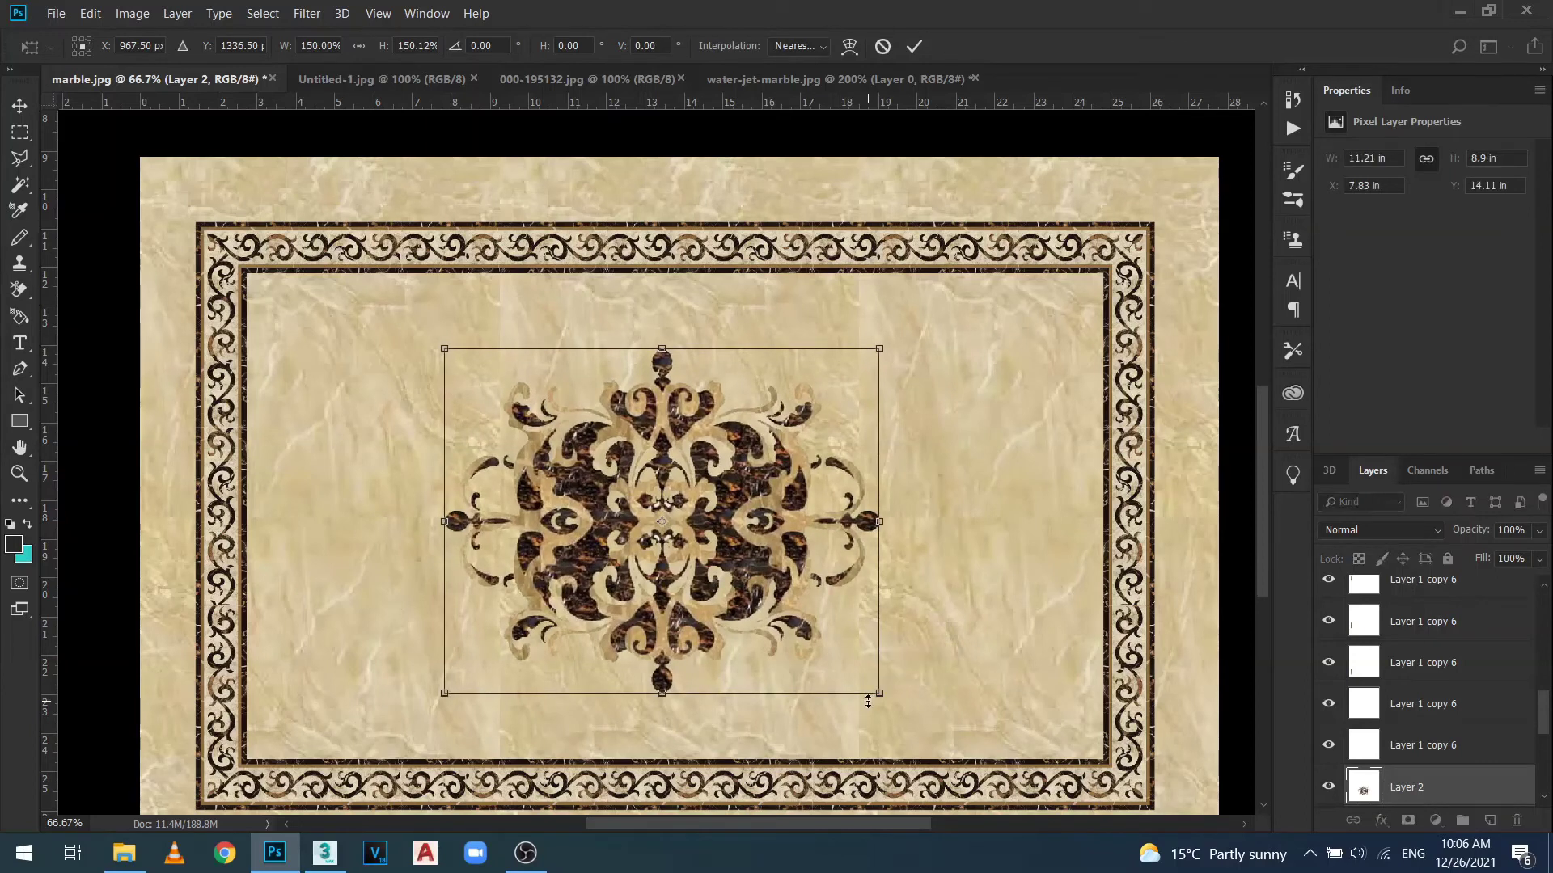
key(Return)
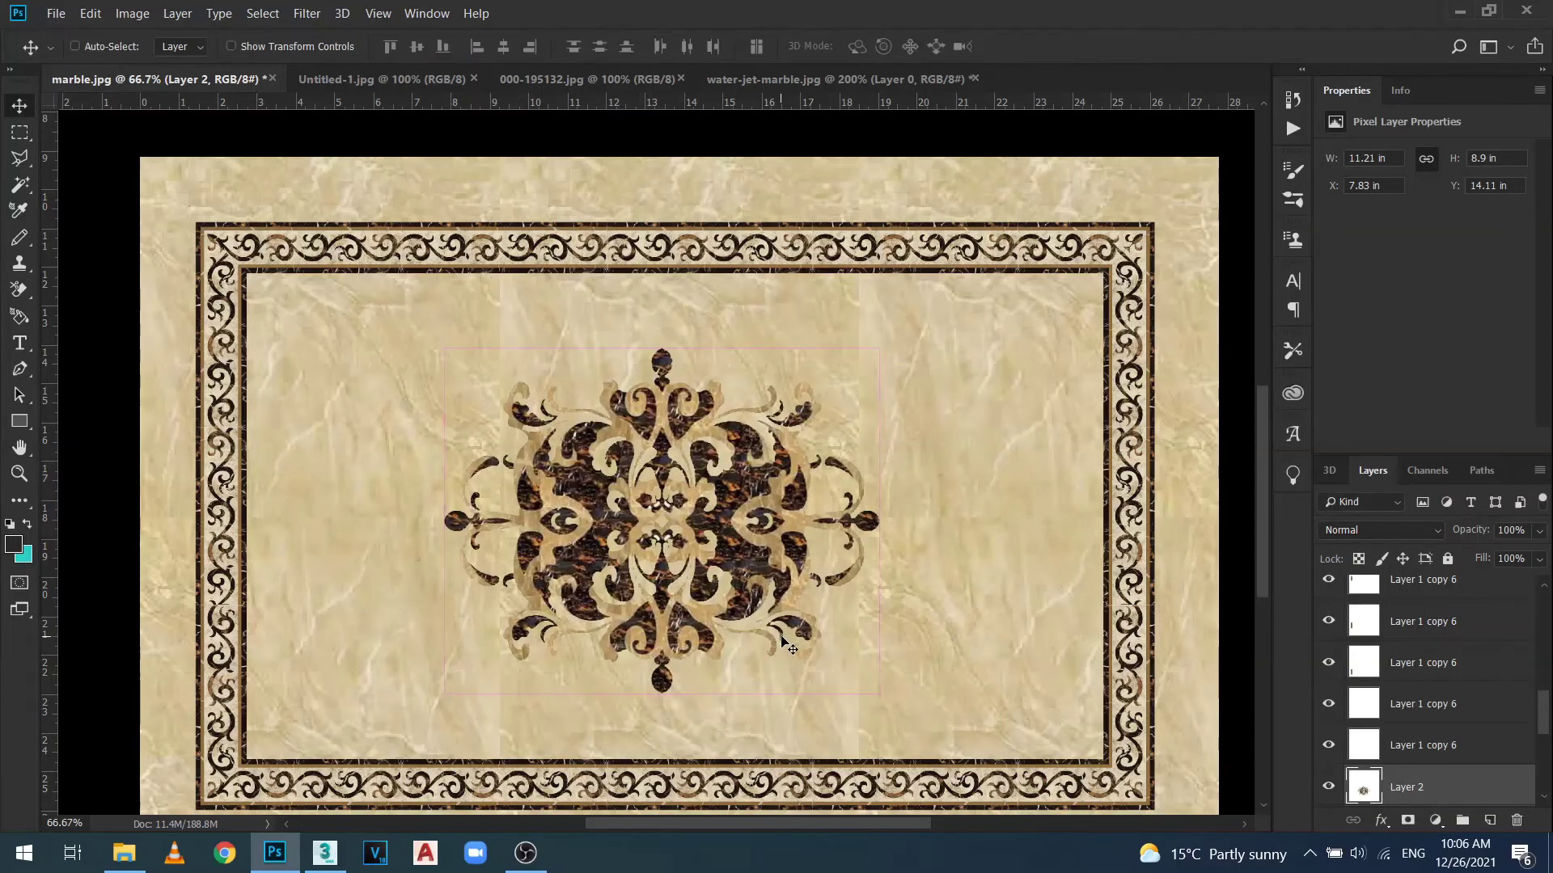
key(ctrl+minus)
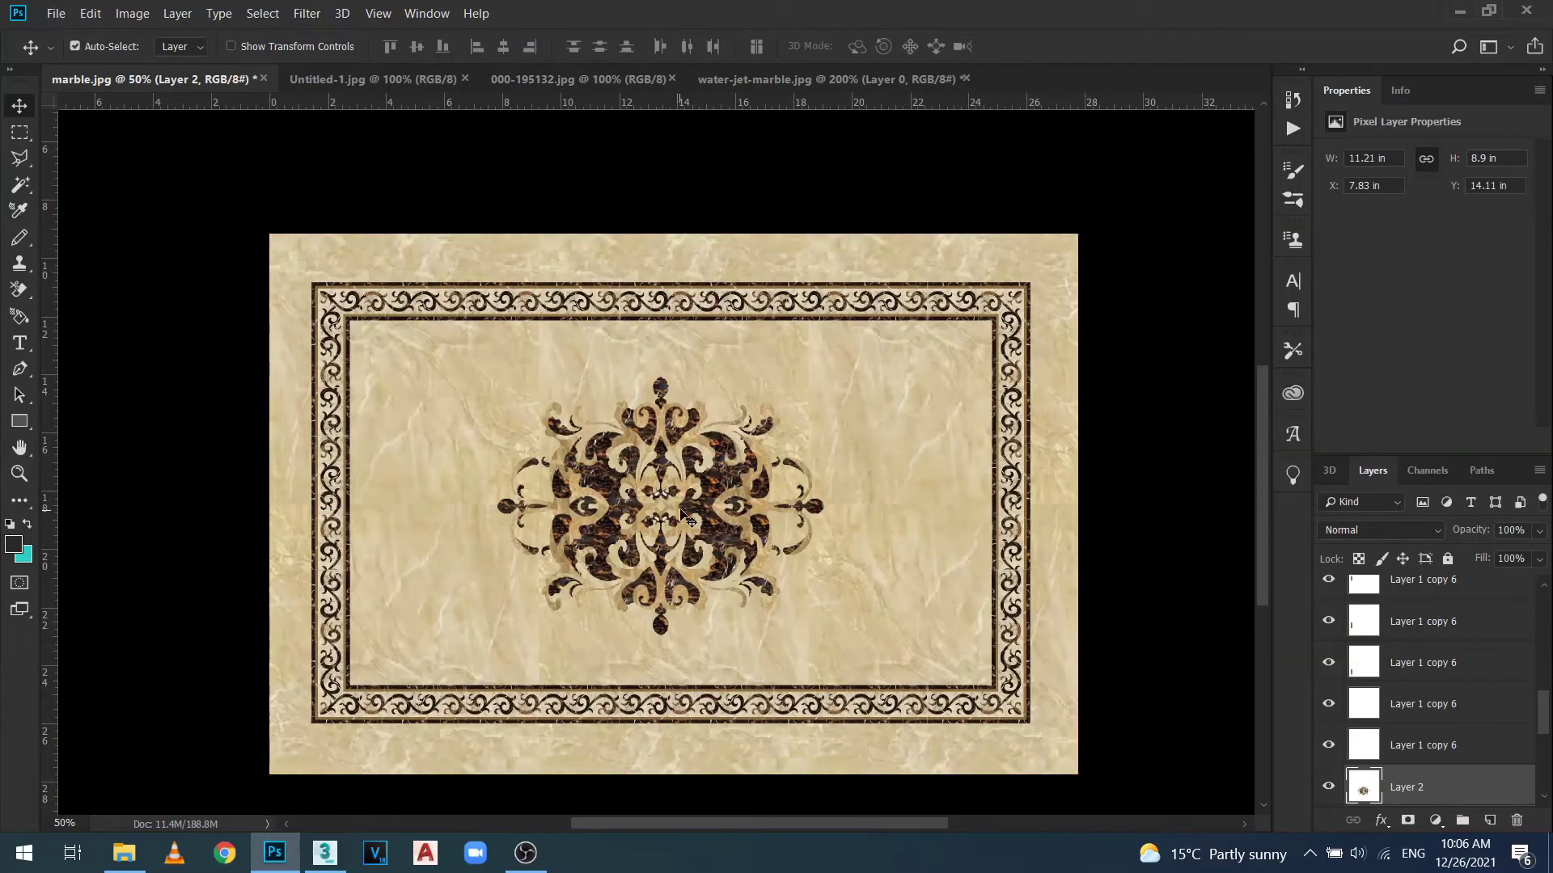
Reselect the medallion's Layer 2 and shift it about 0.083 in right and 0.111 in up.
drag(707, 501, 710, 514)
key(ctrl)
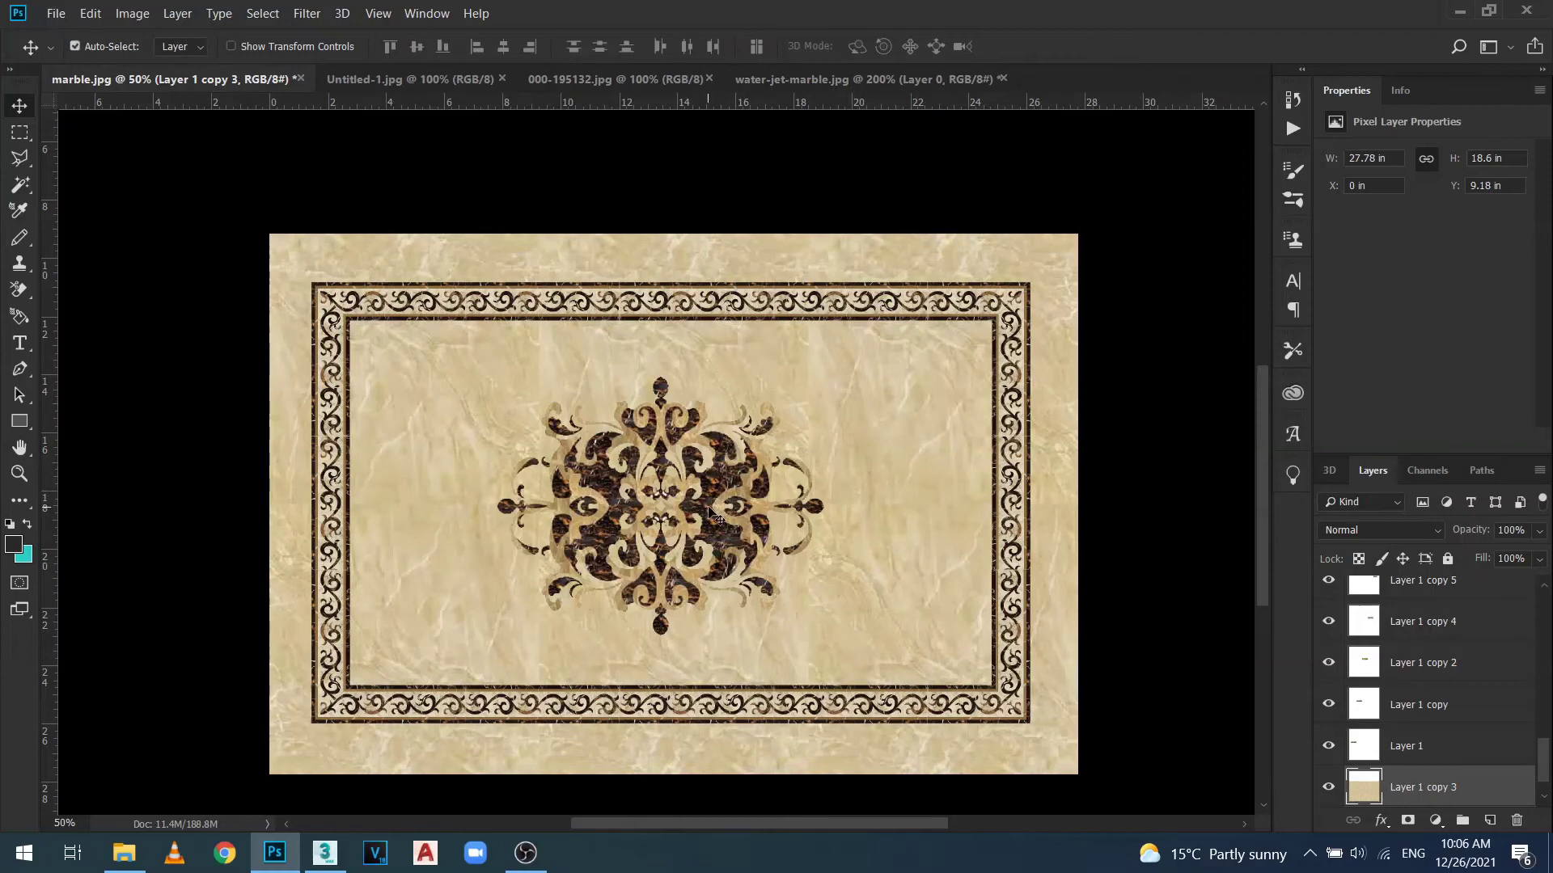
right_click(710, 513)
click(724, 514)
drag(706, 500, 707, 505)
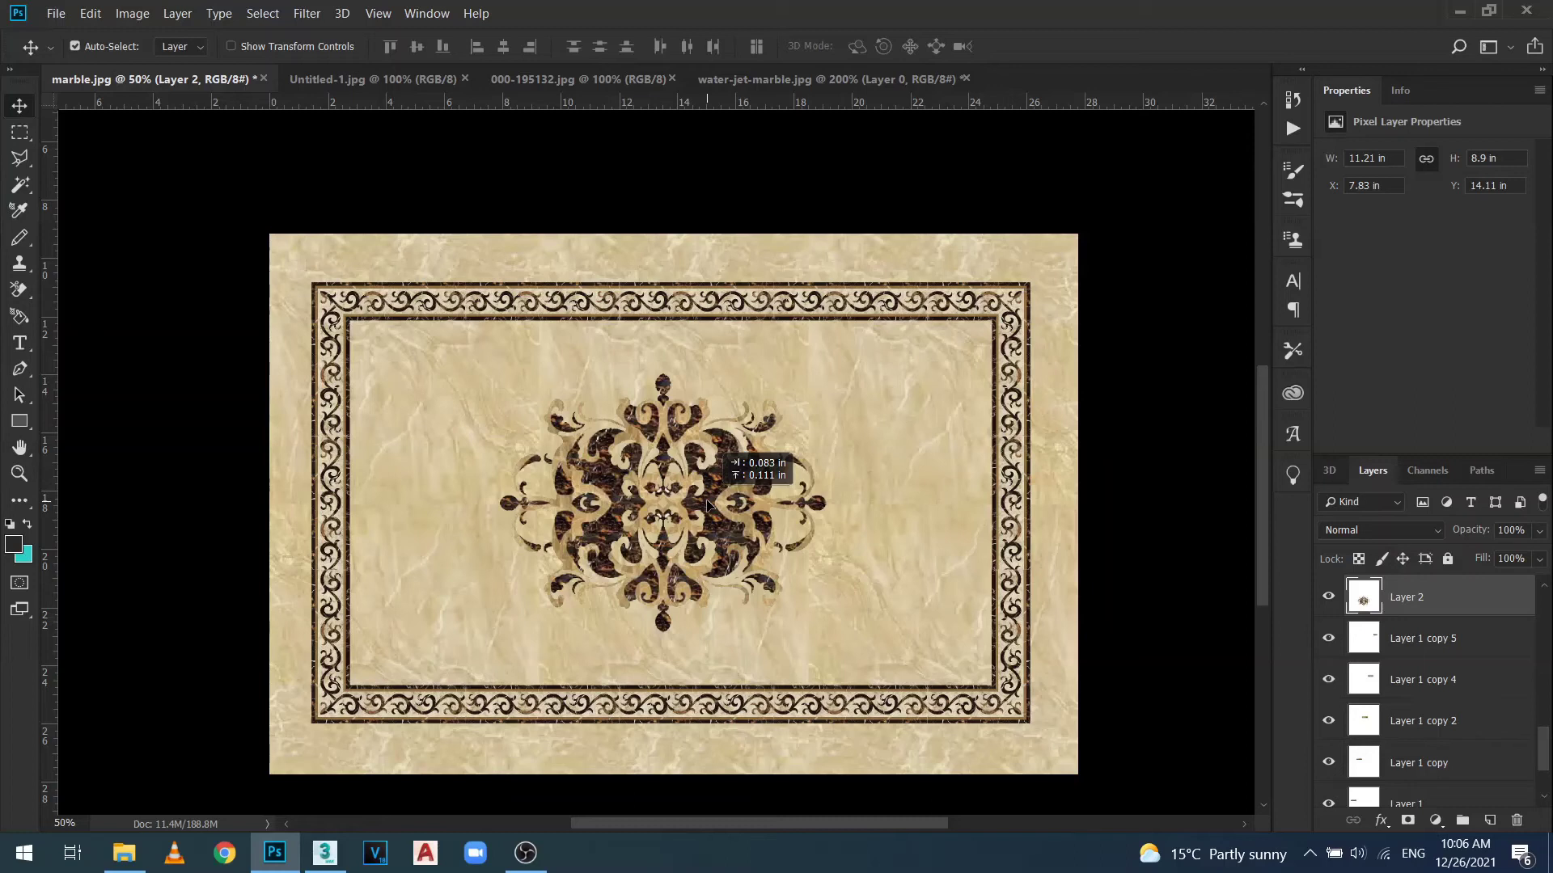
drag(707, 506, 707, 506)
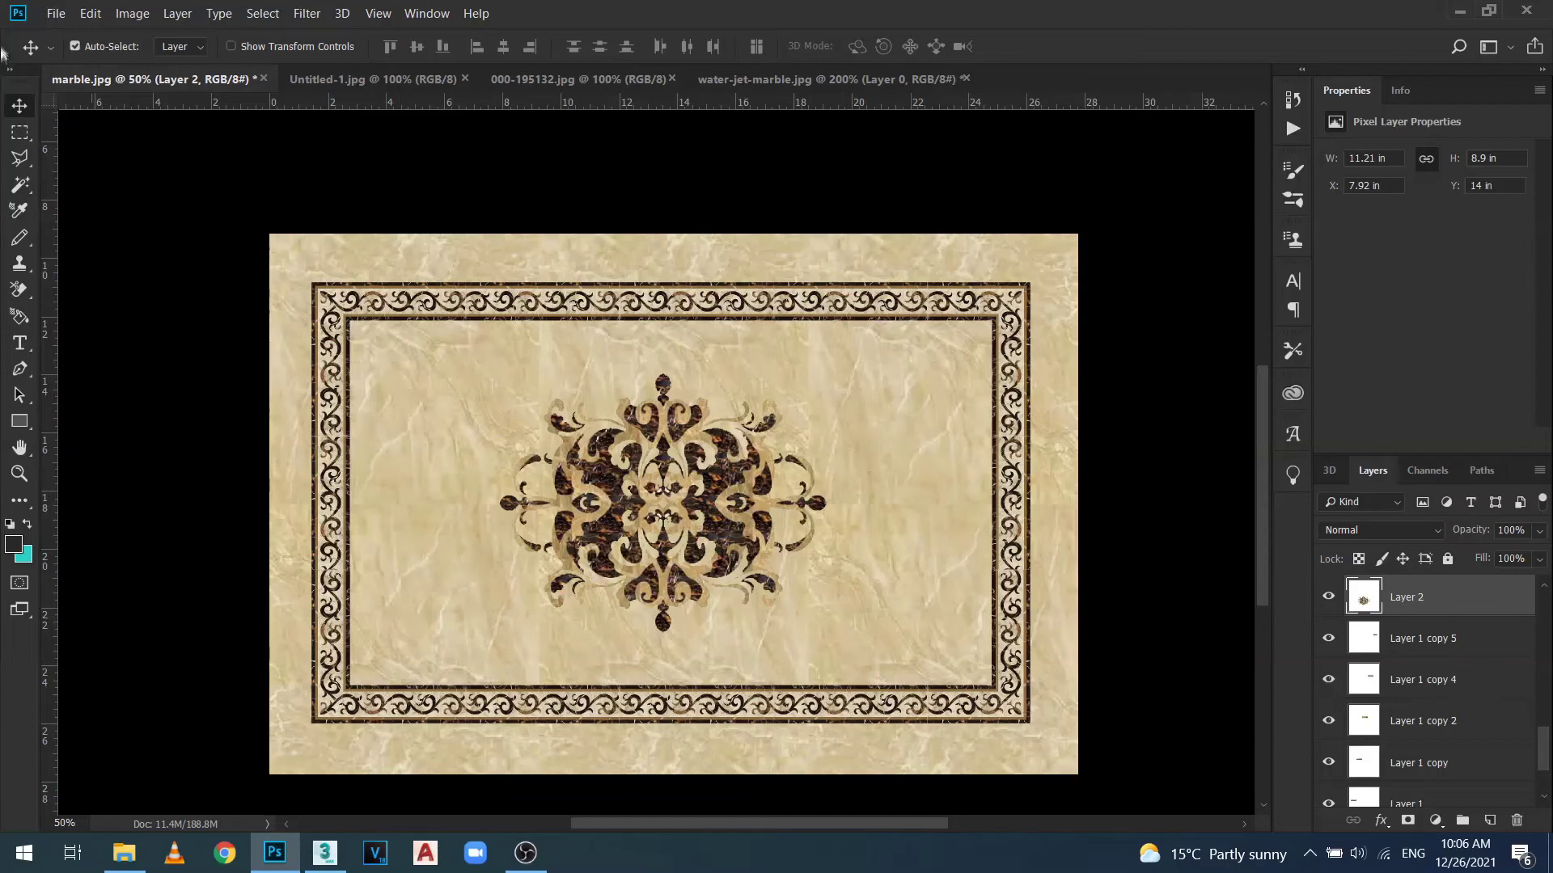
Save the floor design as a JPEG copy named marblewaterjet.jpg in the mona courses folder, at maximum quality 12.
click(55, 15)
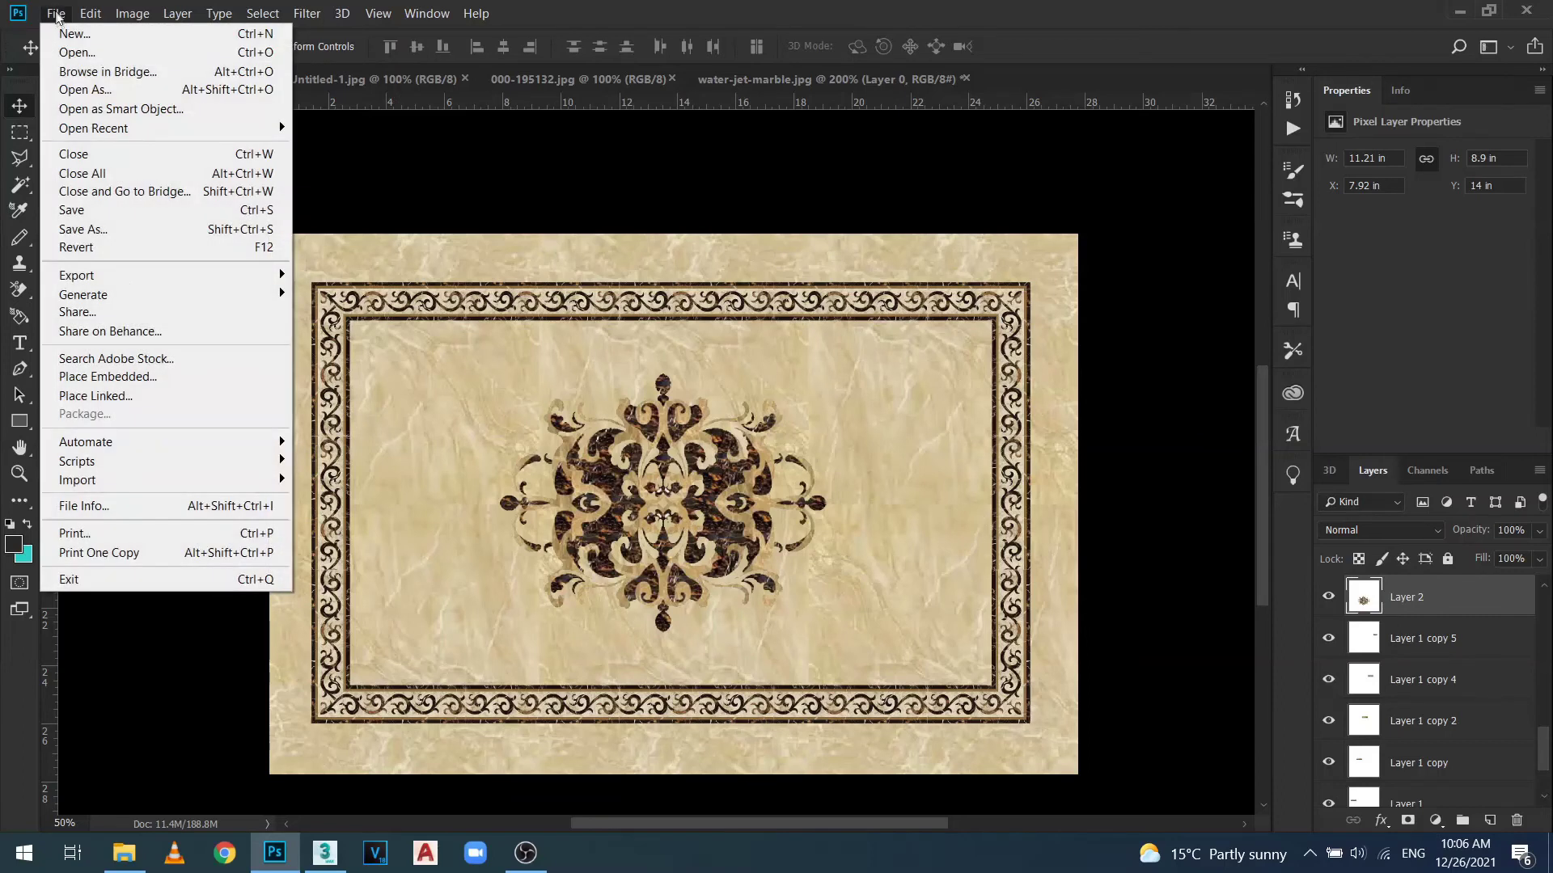
click(152, 229)
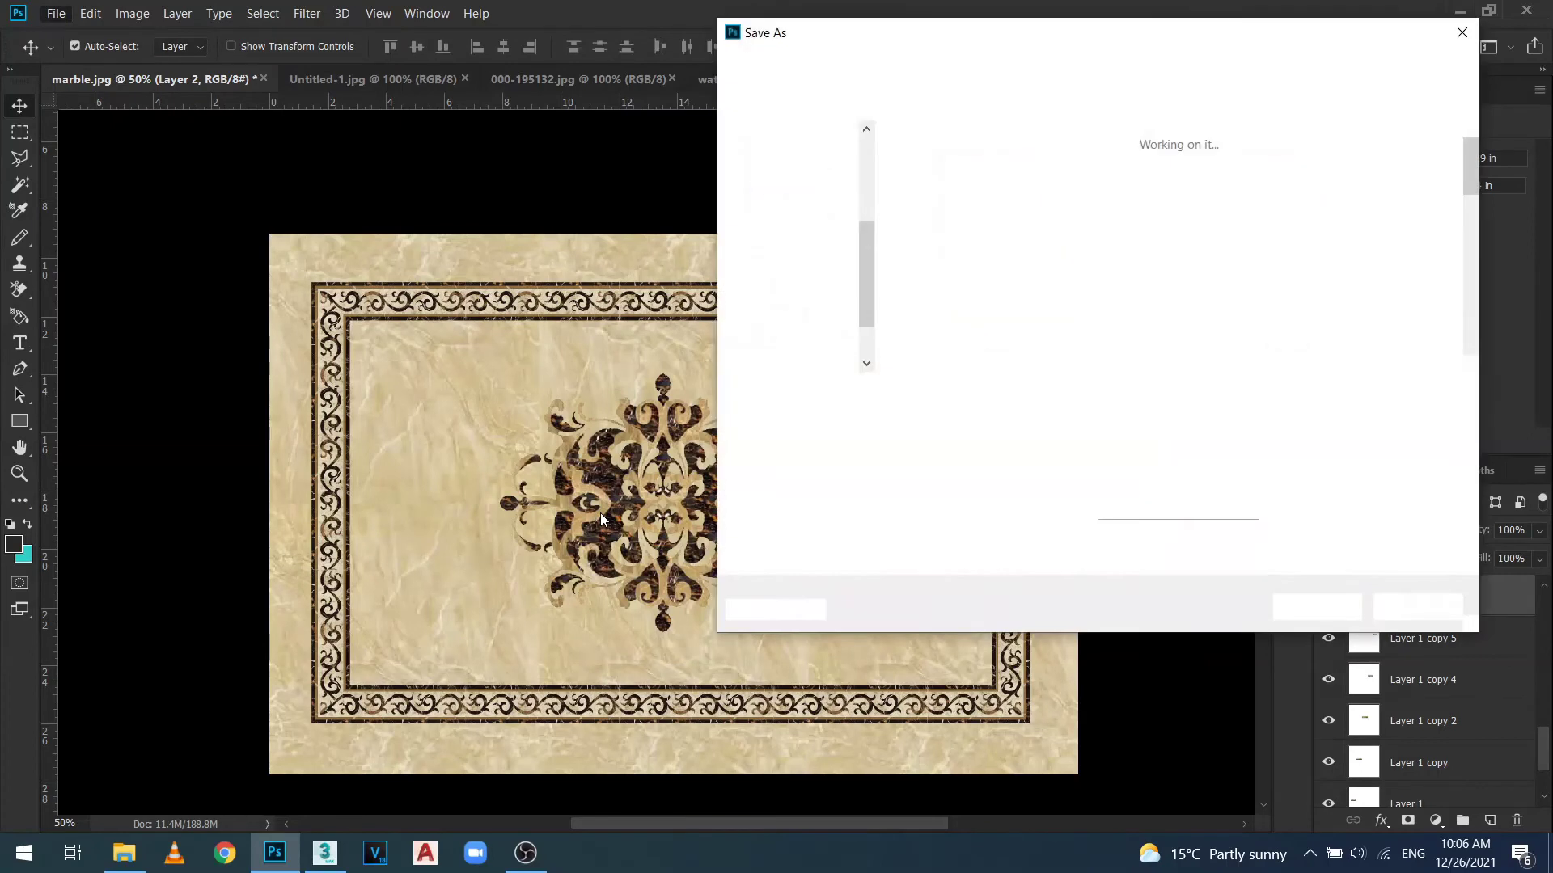
click(1029, 419)
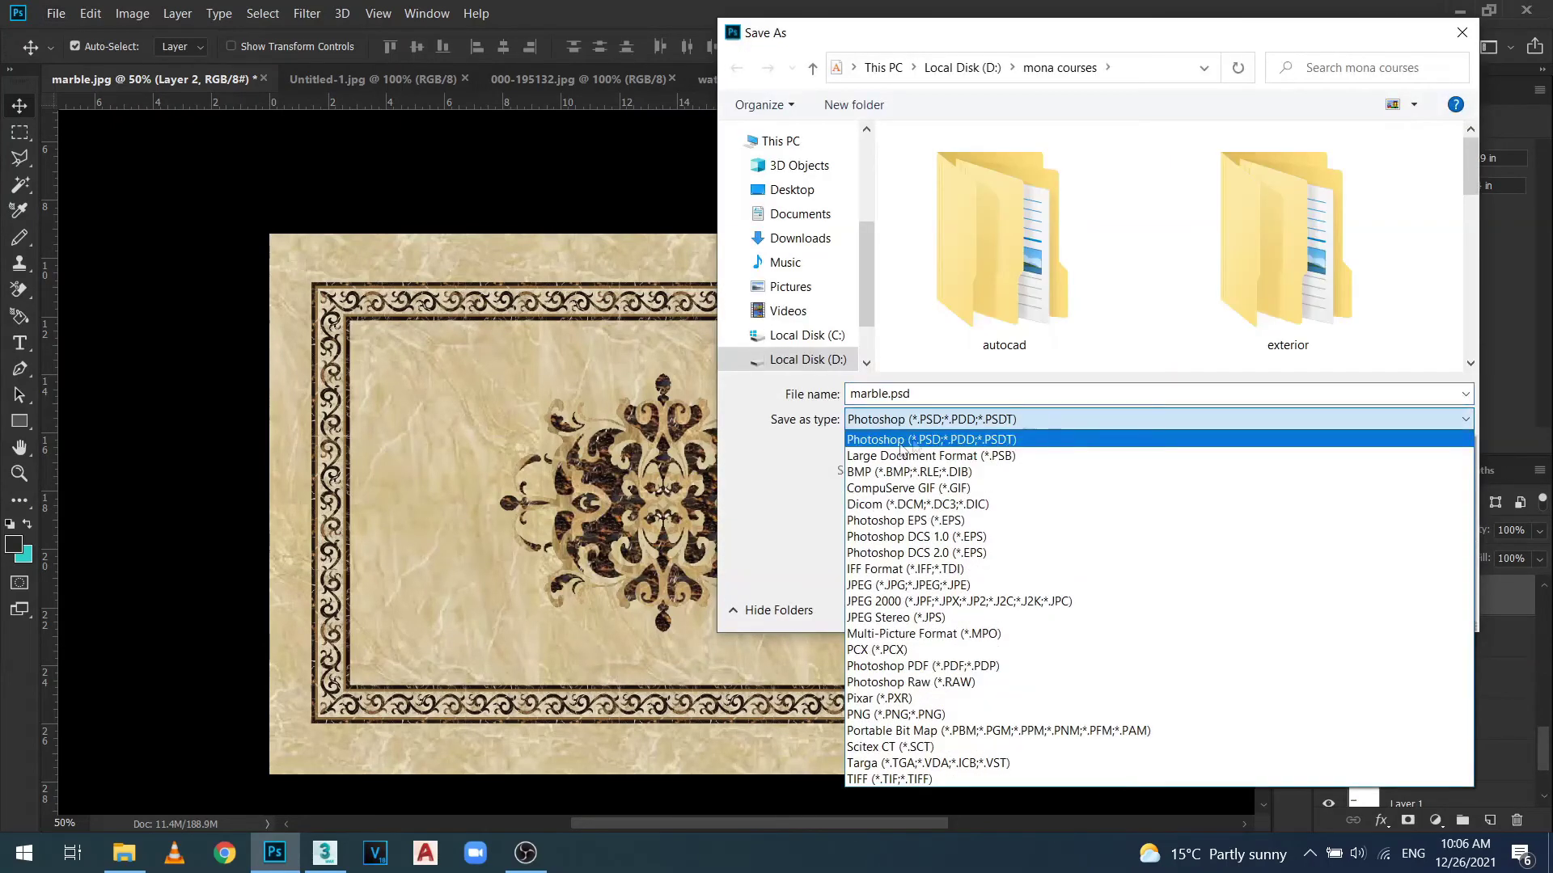
click(1070, 589)
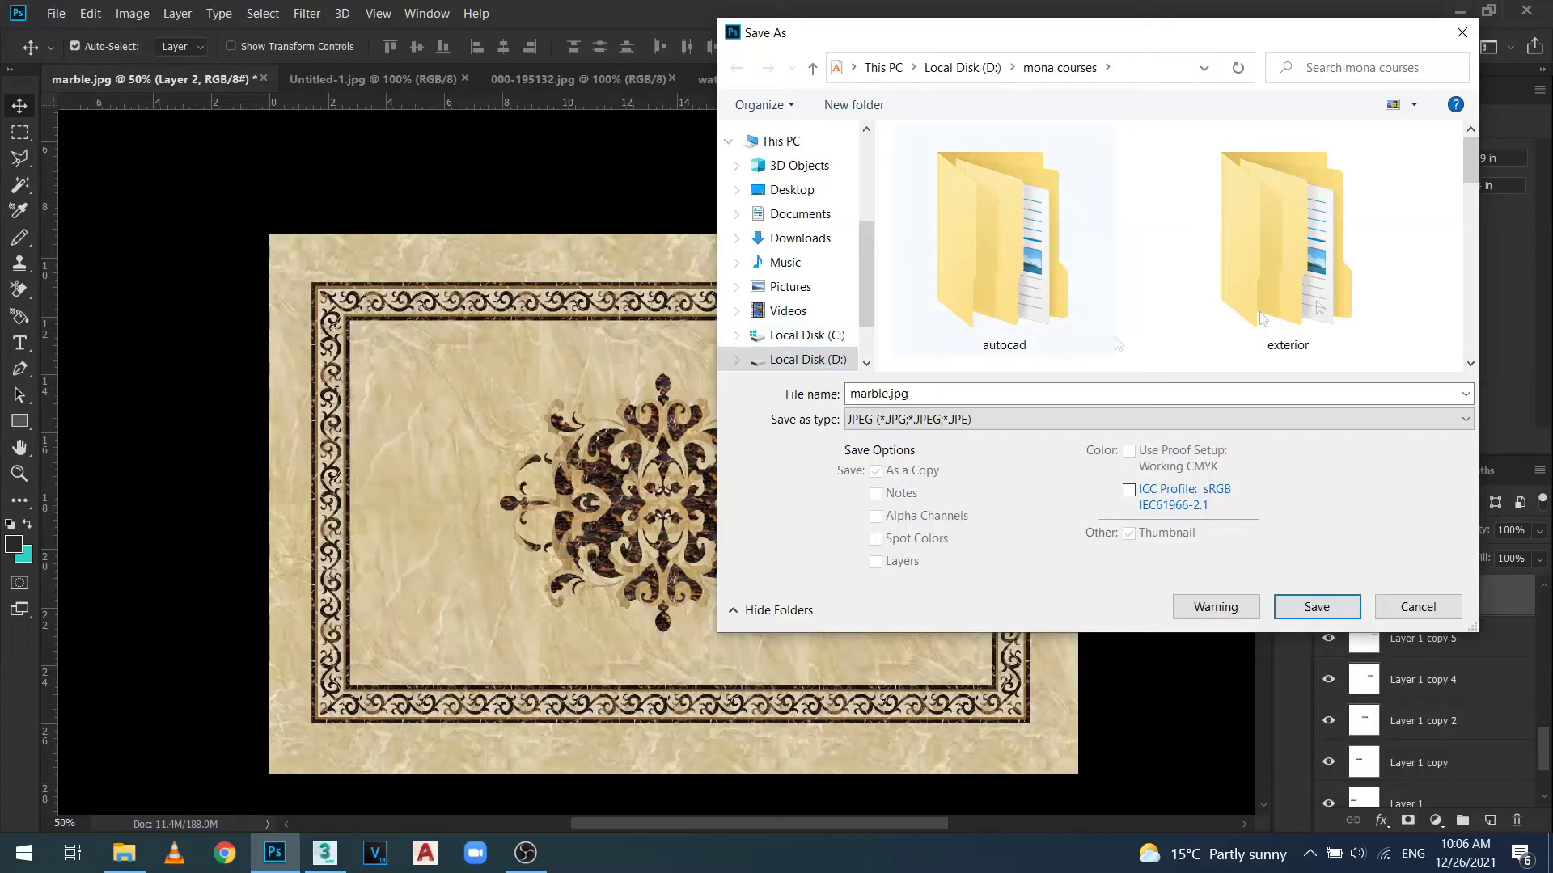
mouse_move(1470, 174)
mouse_down()
mouse_move(1471, 287)
mouse_move(1471, 157)
mouse_up()
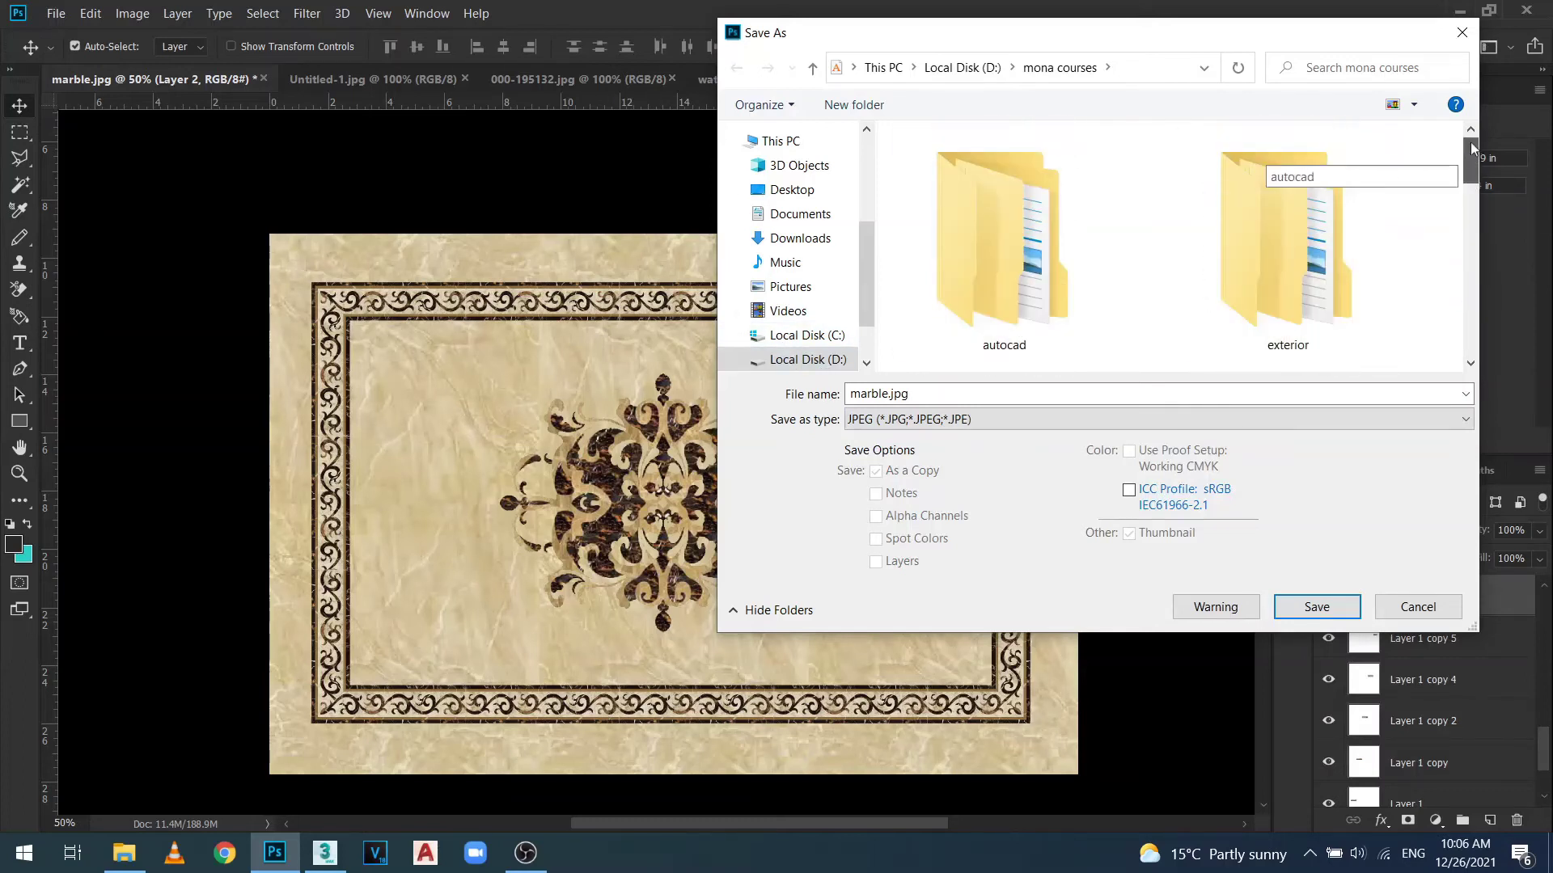
double_click(887, 394)
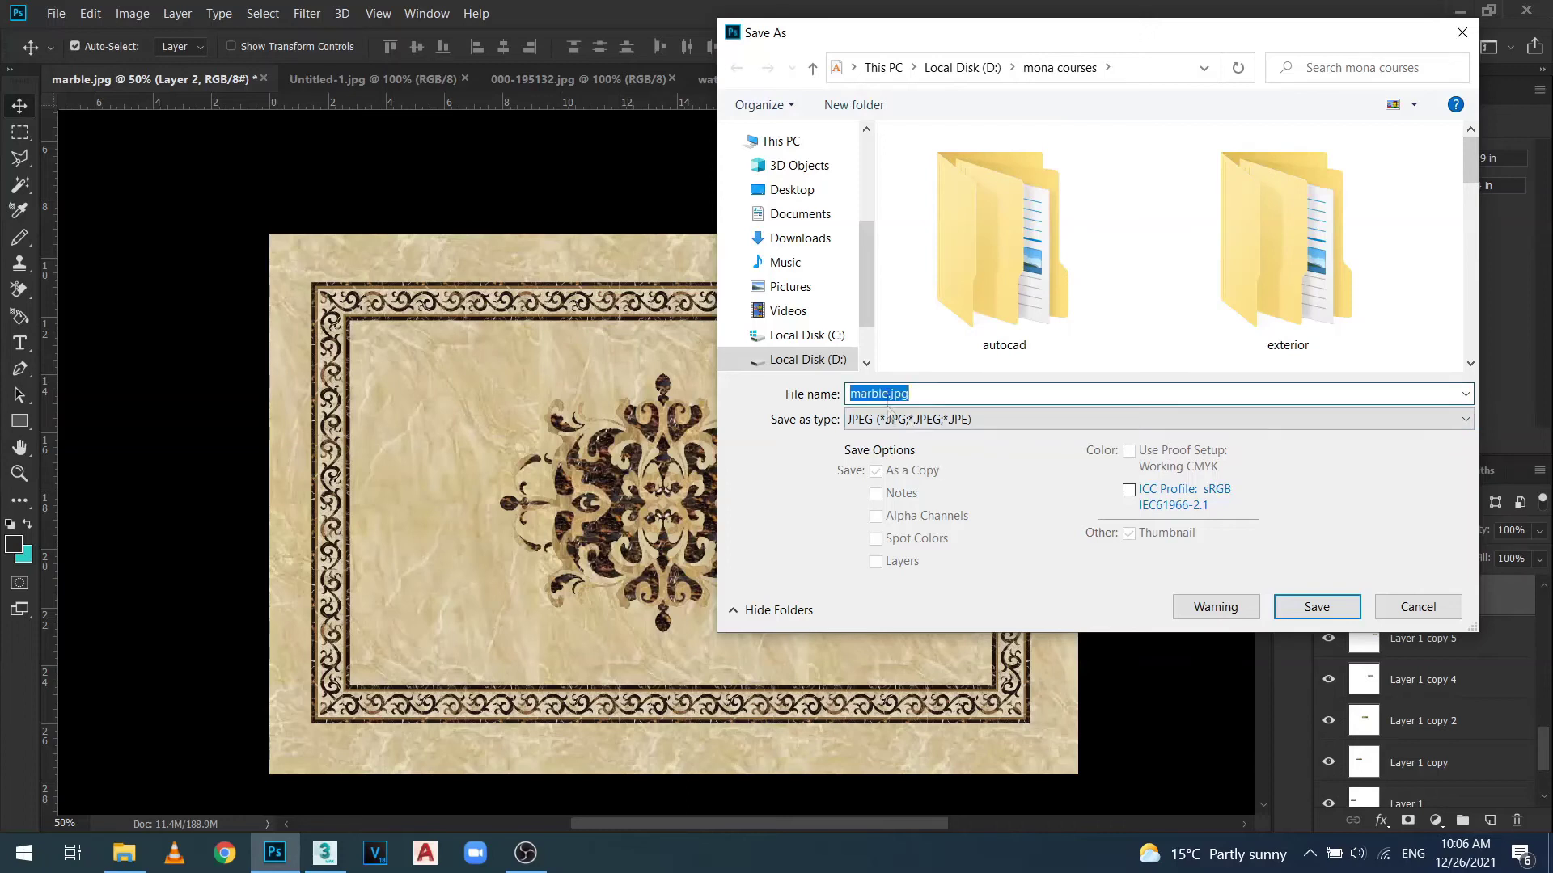
key(Right)
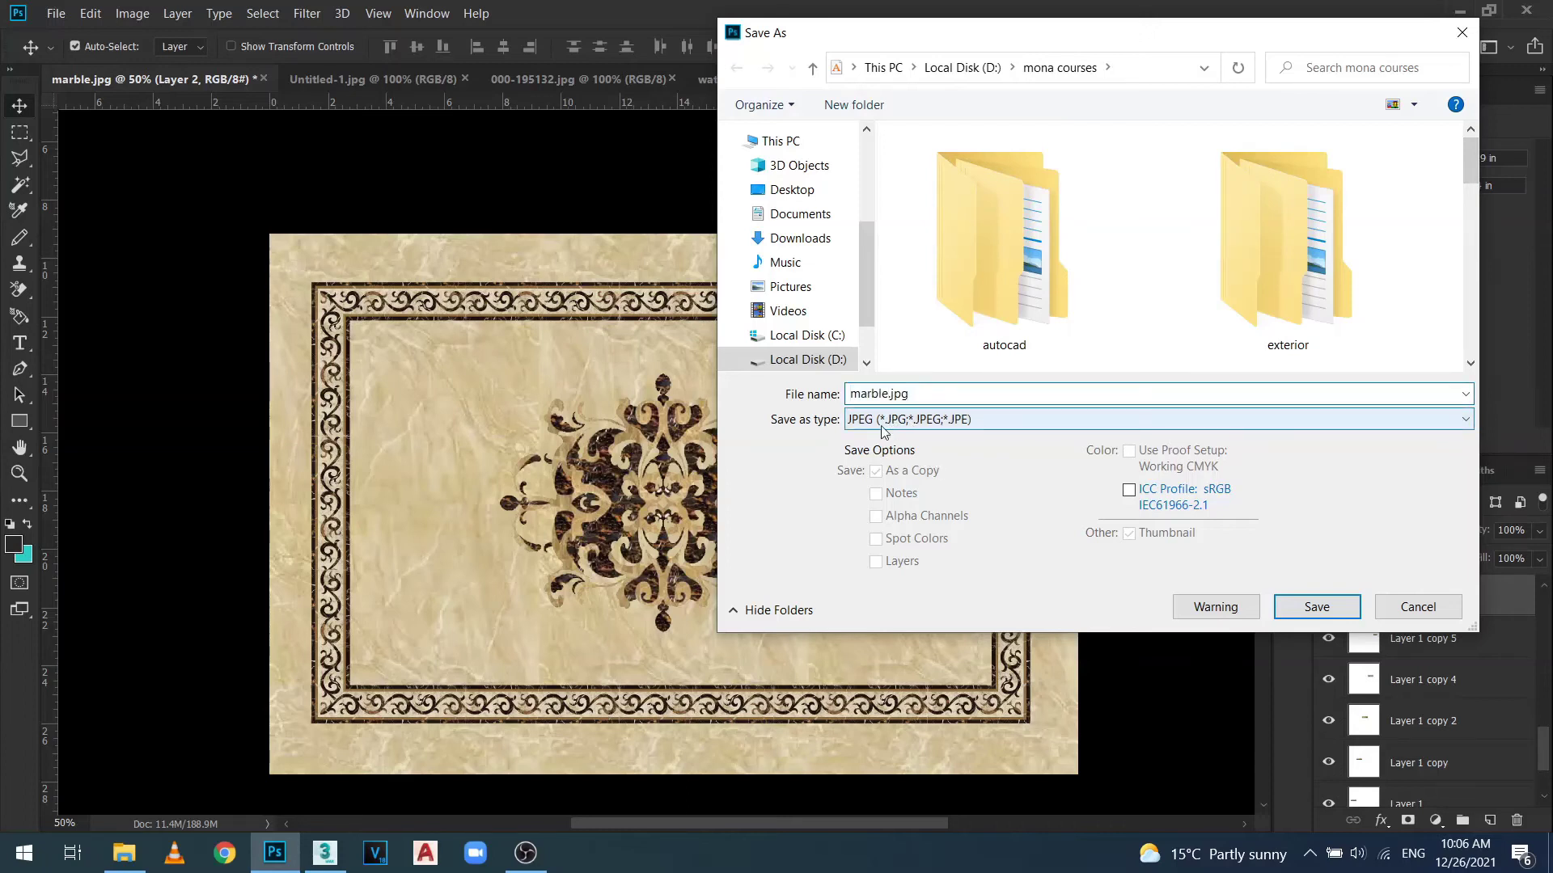
text(wa)
text(et)
click(1306, 613)
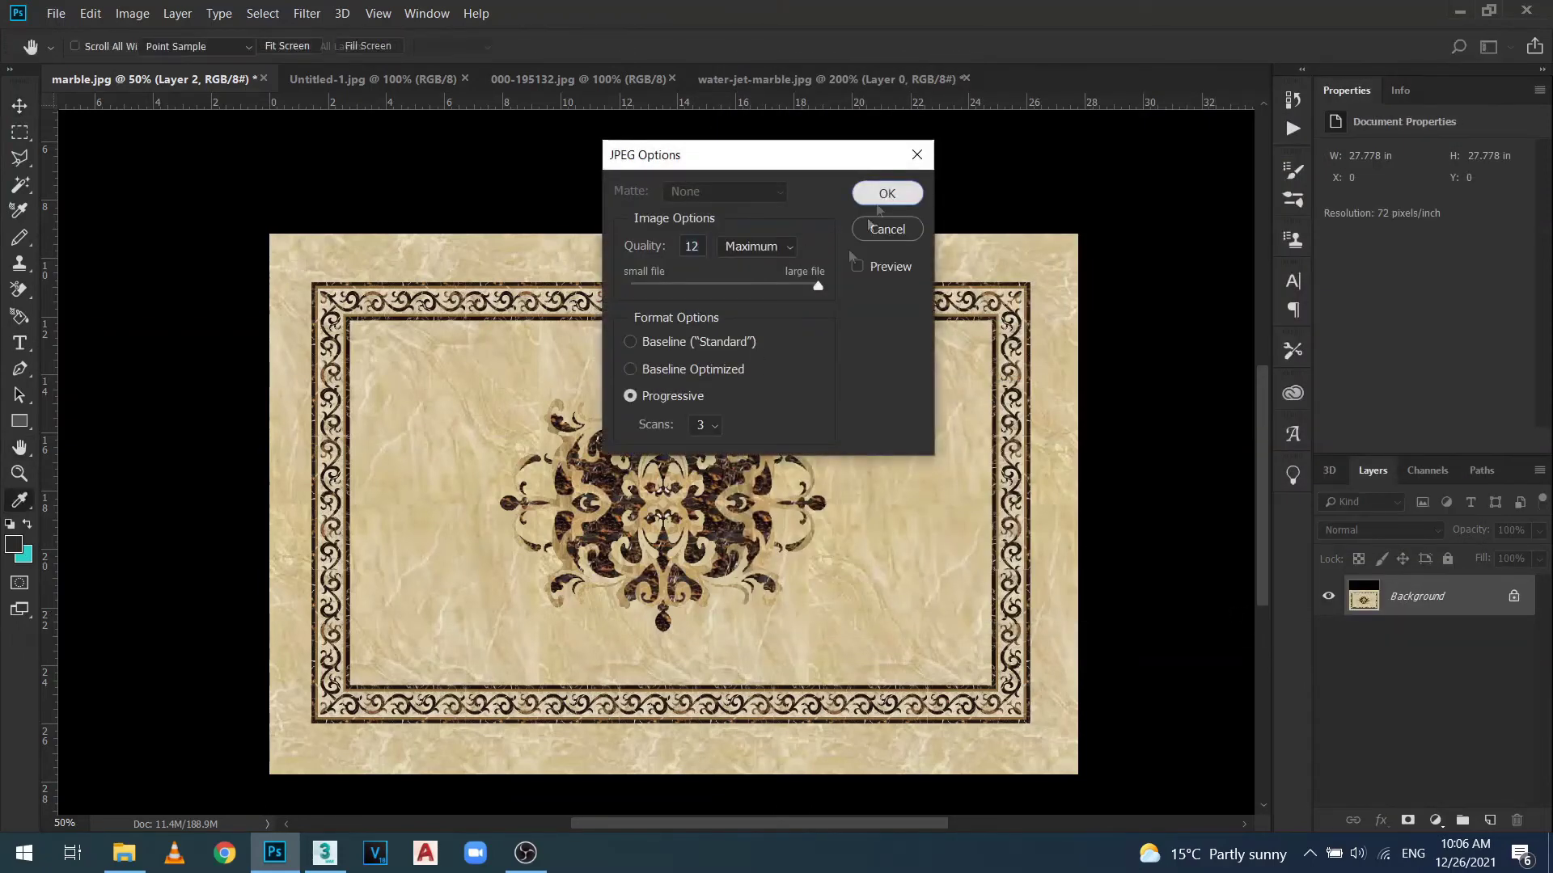
click(879, 202)
Switch to 3ds Max and add a VRayMtl material to the Slate Material Editor's view.
click(325, 852)
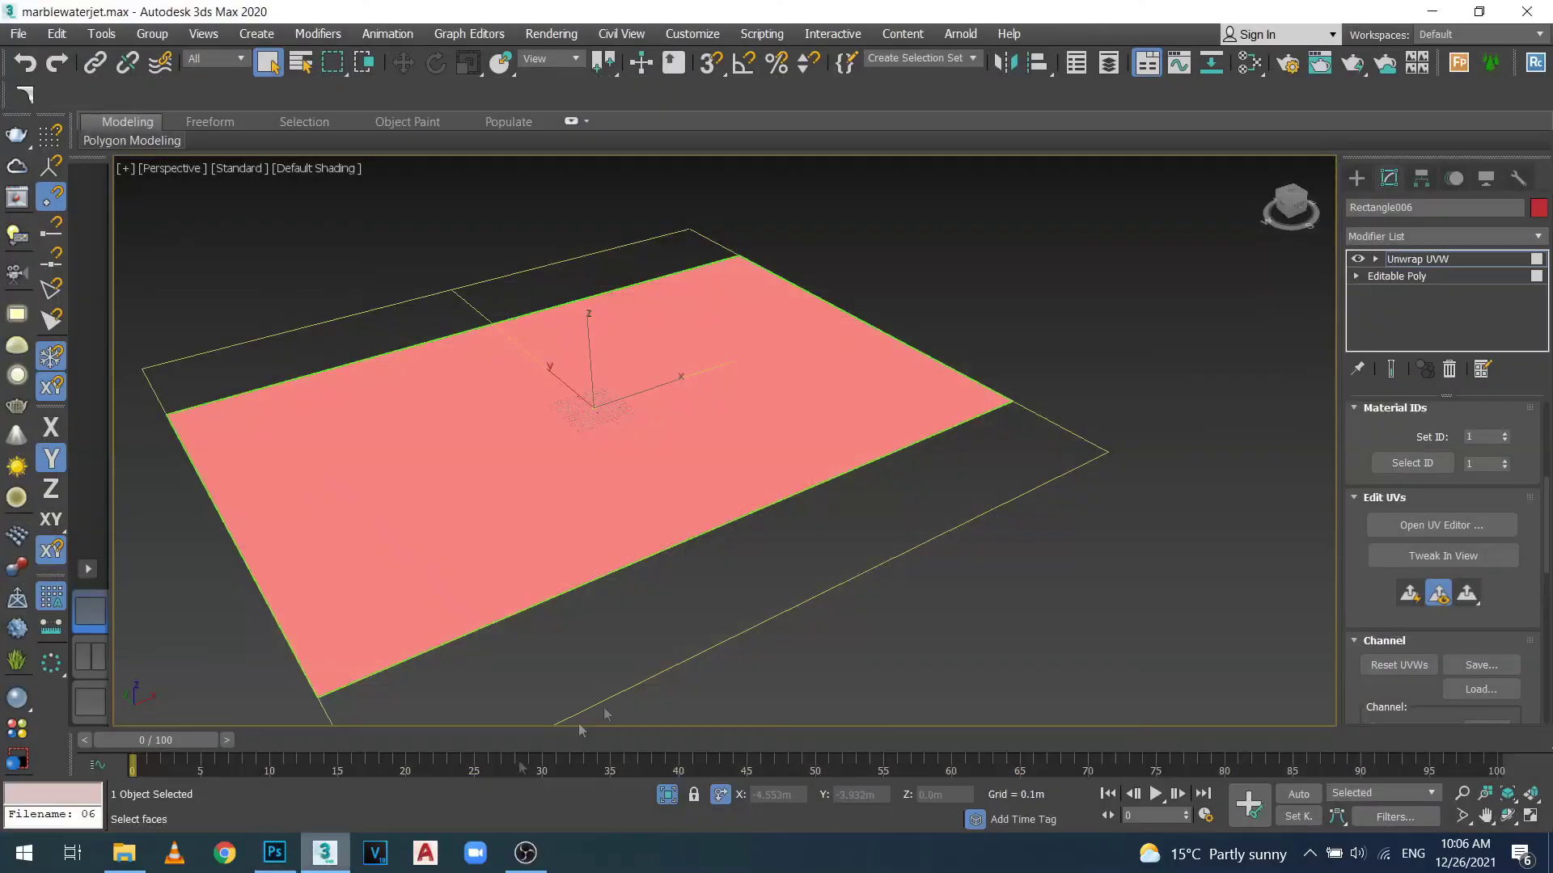
click(1251, 70)
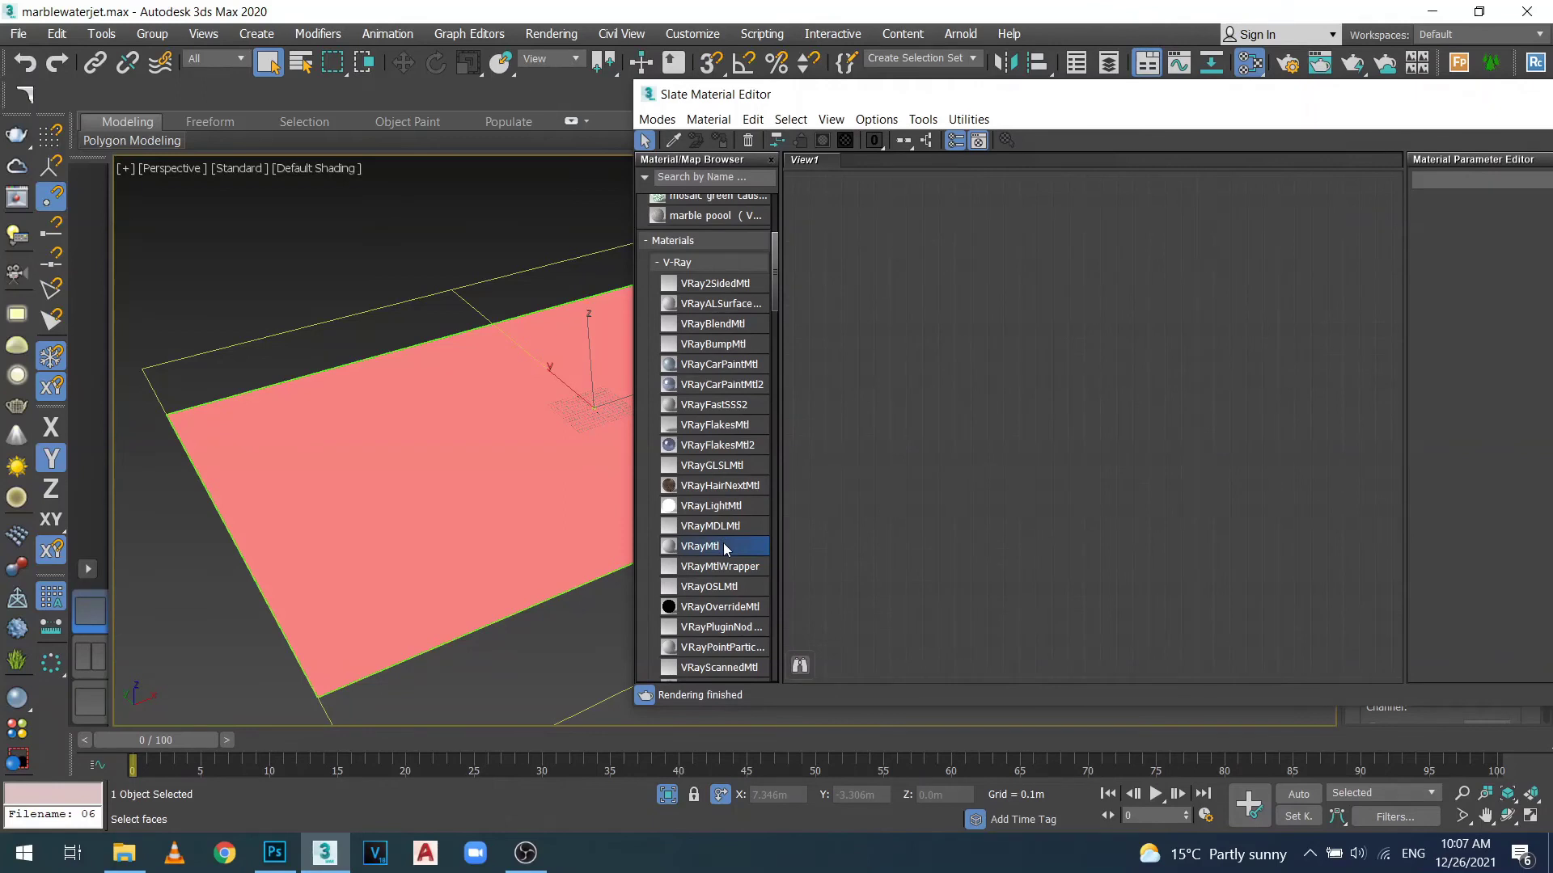
drag(725, 547, 1080, 457)
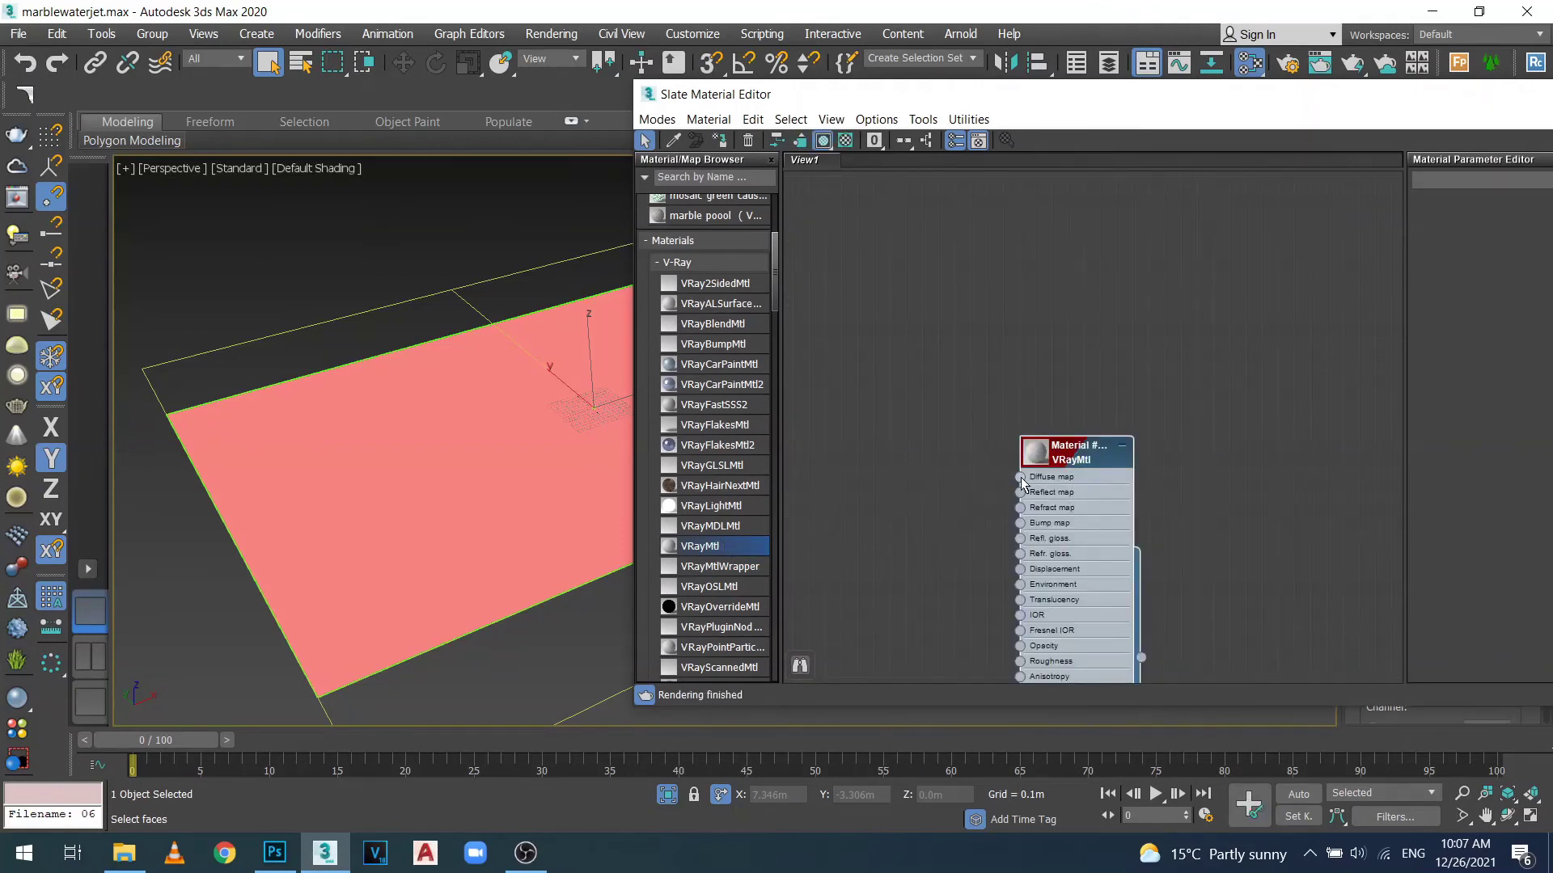
Start a Bitmap map for the VRayMtl's diffuse input and browse up to the mona courses folder for its image.
drag(954, 463, 942, 462)
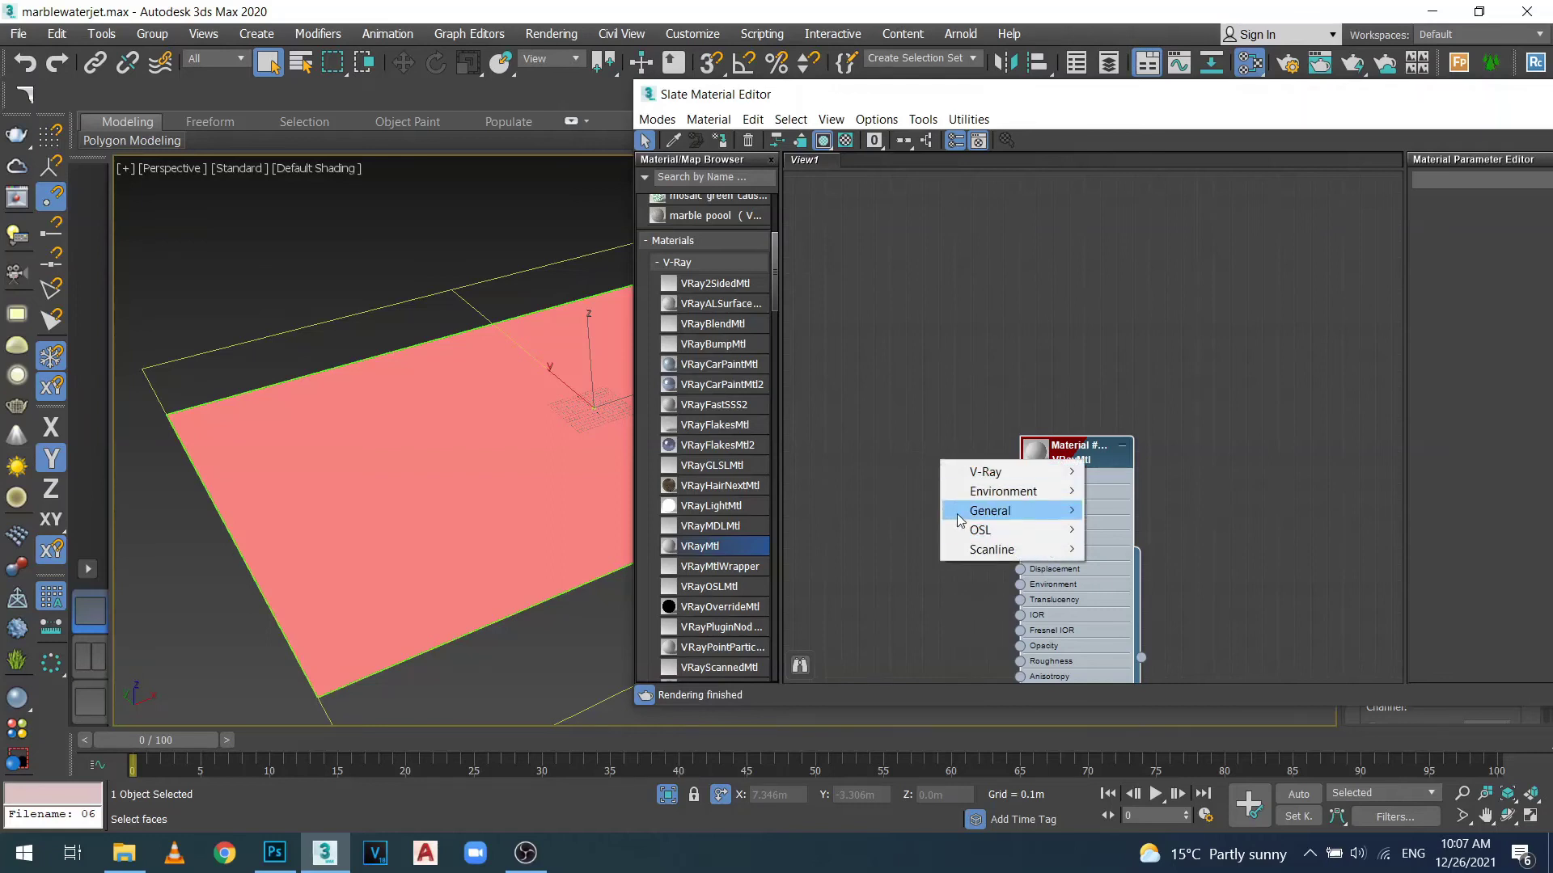
mouse_move(1010, 510)
click(992, 309)
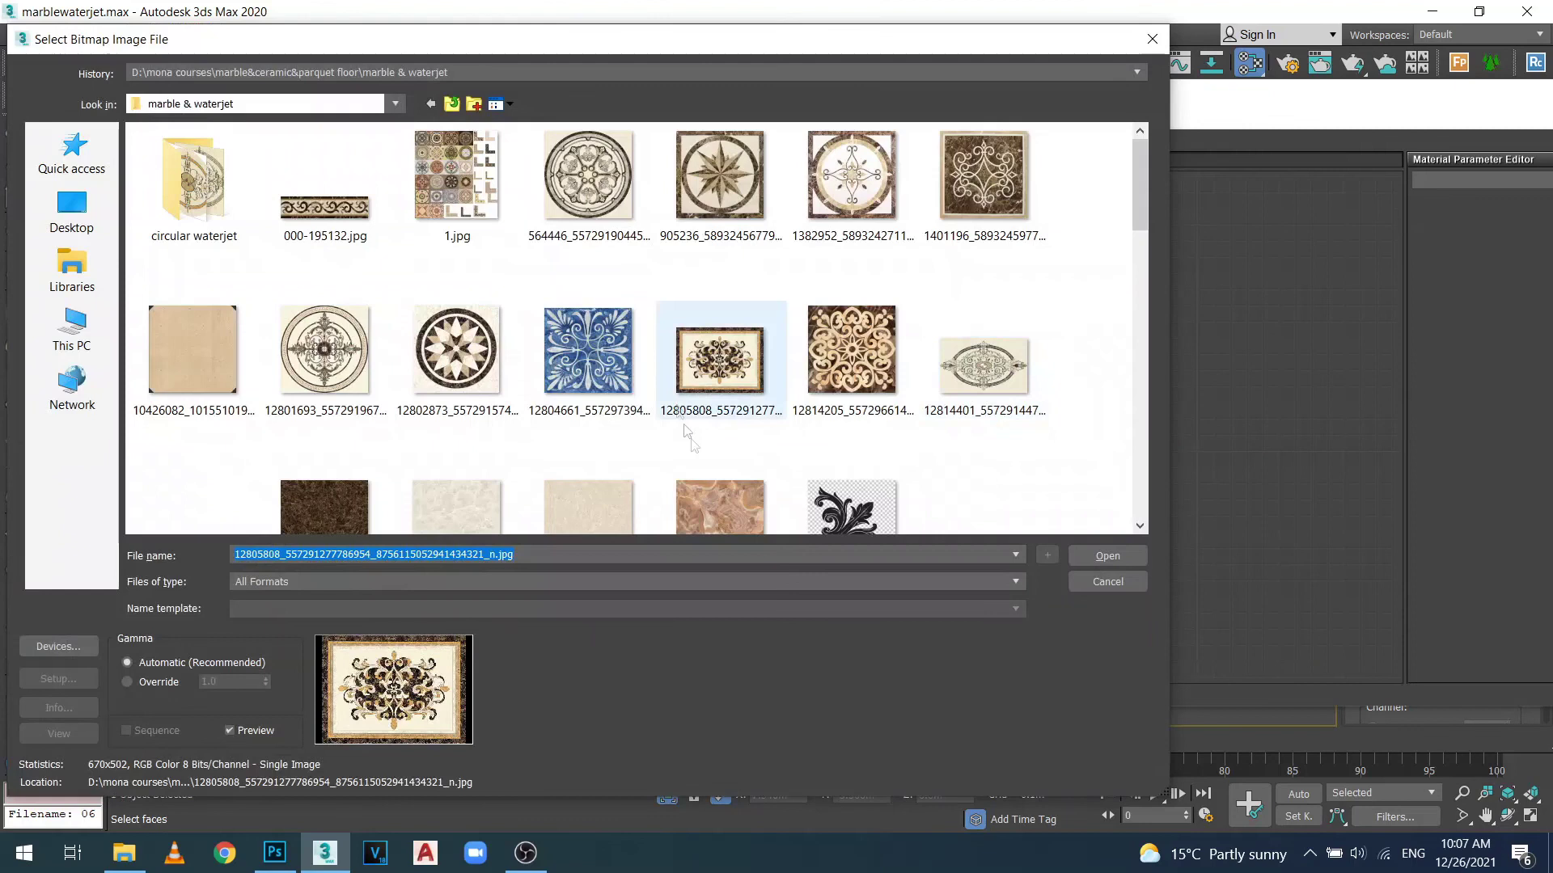
scroll(828, 451, down, 5)
scroll(828, 450, down, 3)
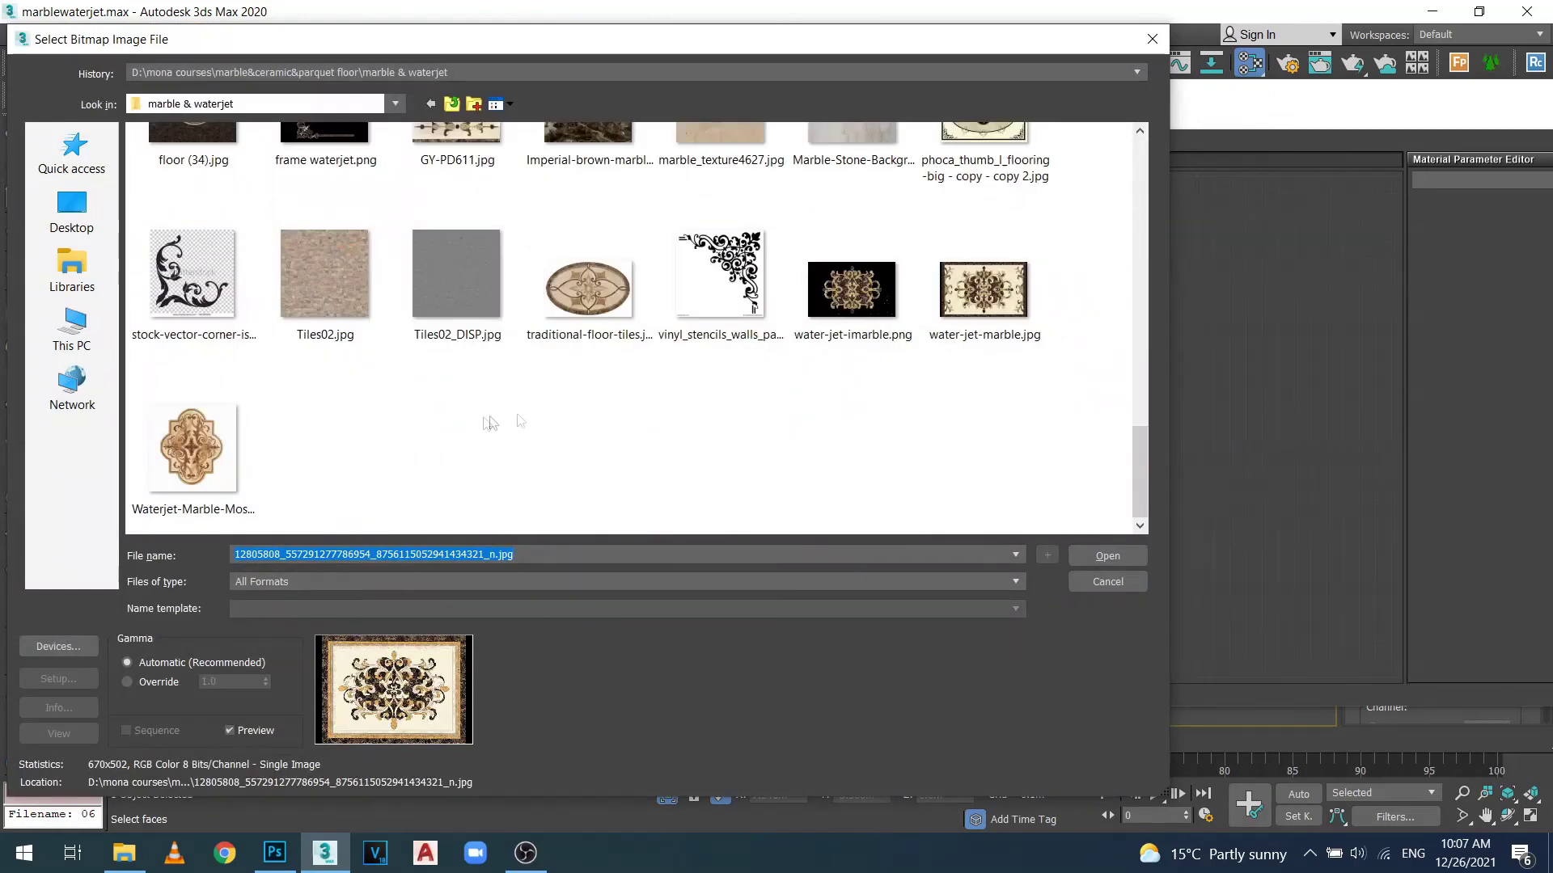
click(458, 105)
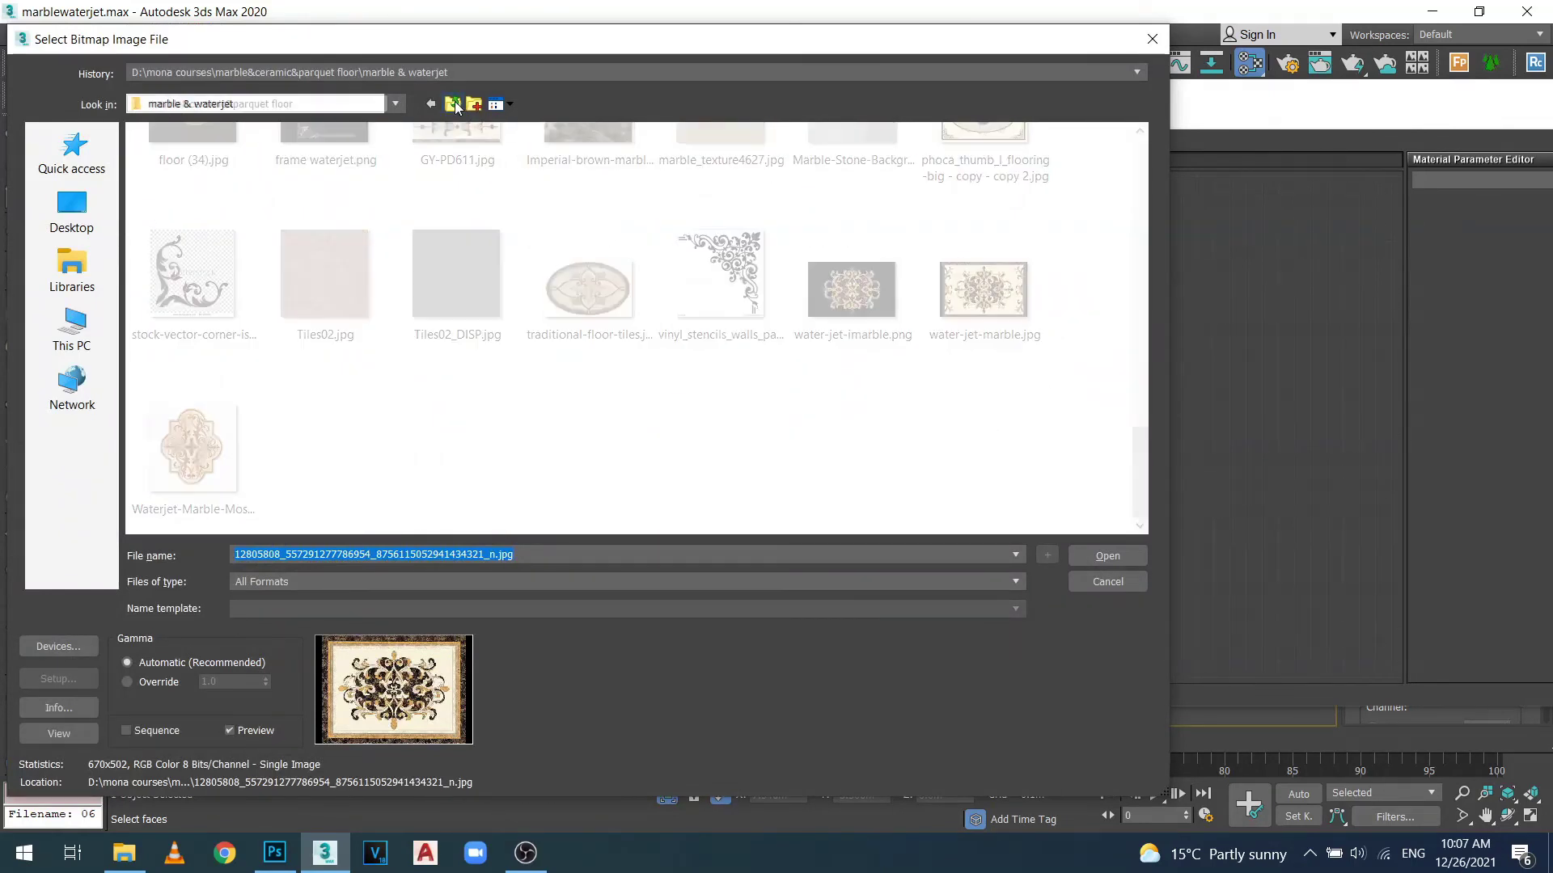
drag(1140, 224, 1140, 467)
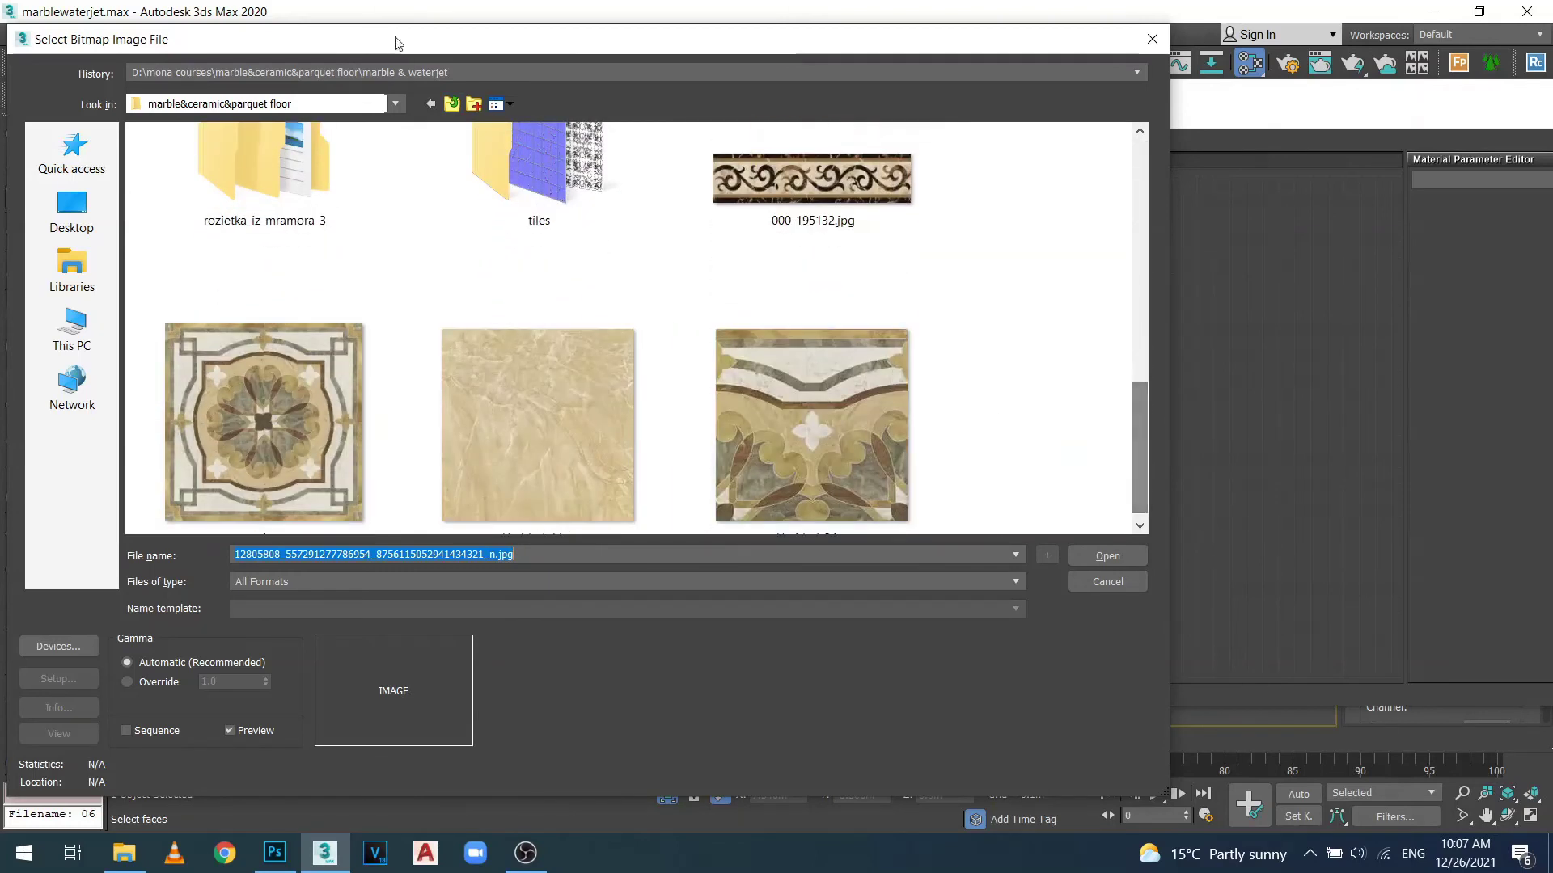
click(453, 104)
drag(1139, 235, 1133, 450)
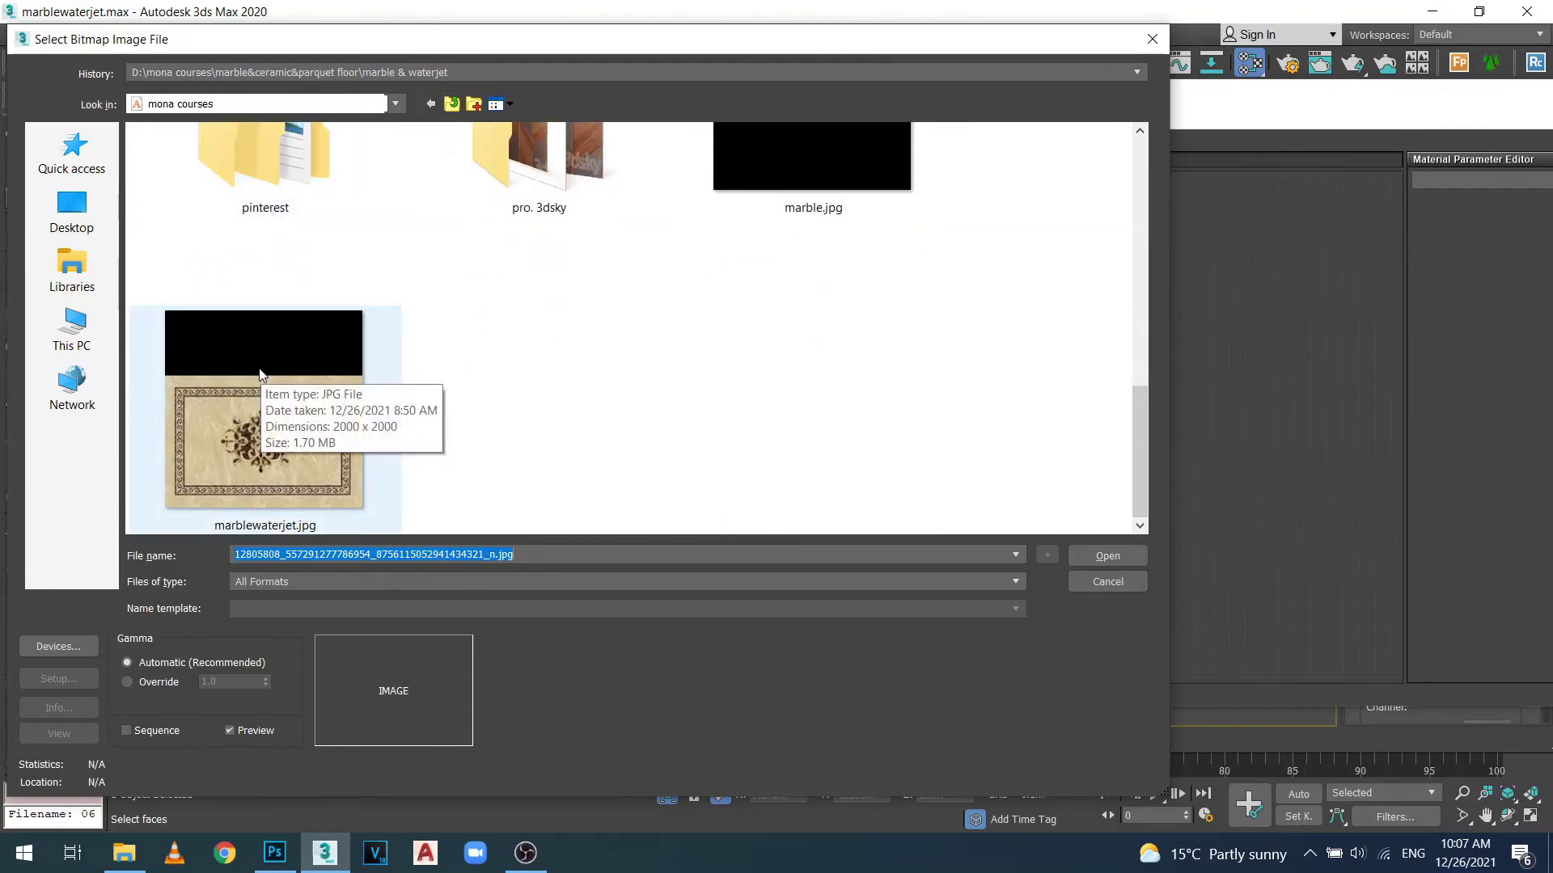
Switch to File Explorer and view marblewaterjet.jpg from the mona courses folder at full size.
click(124, 852)
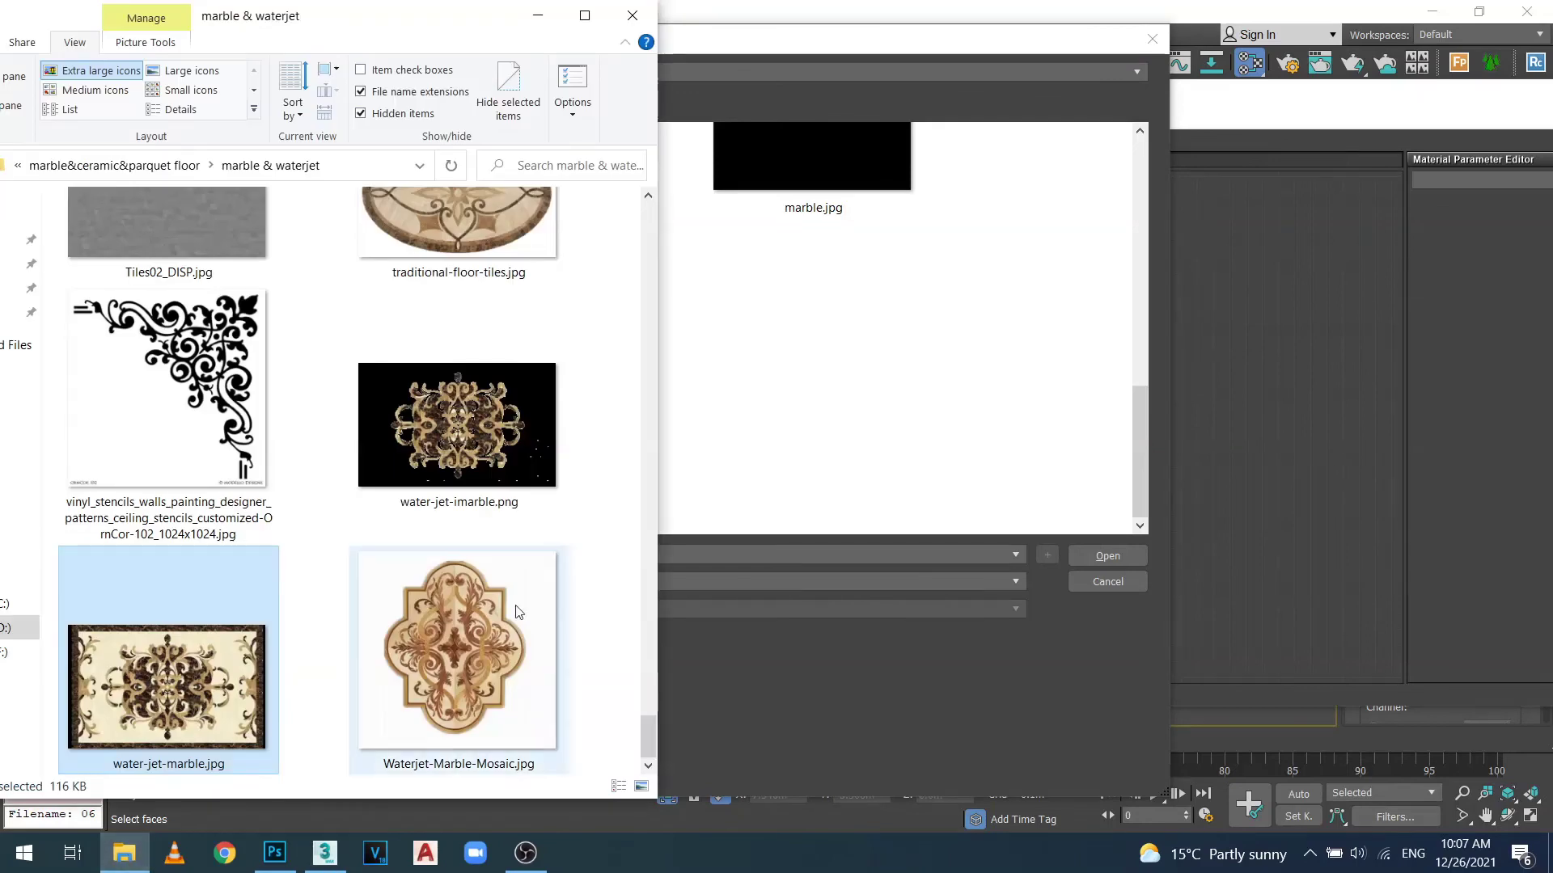
click(585, 15)
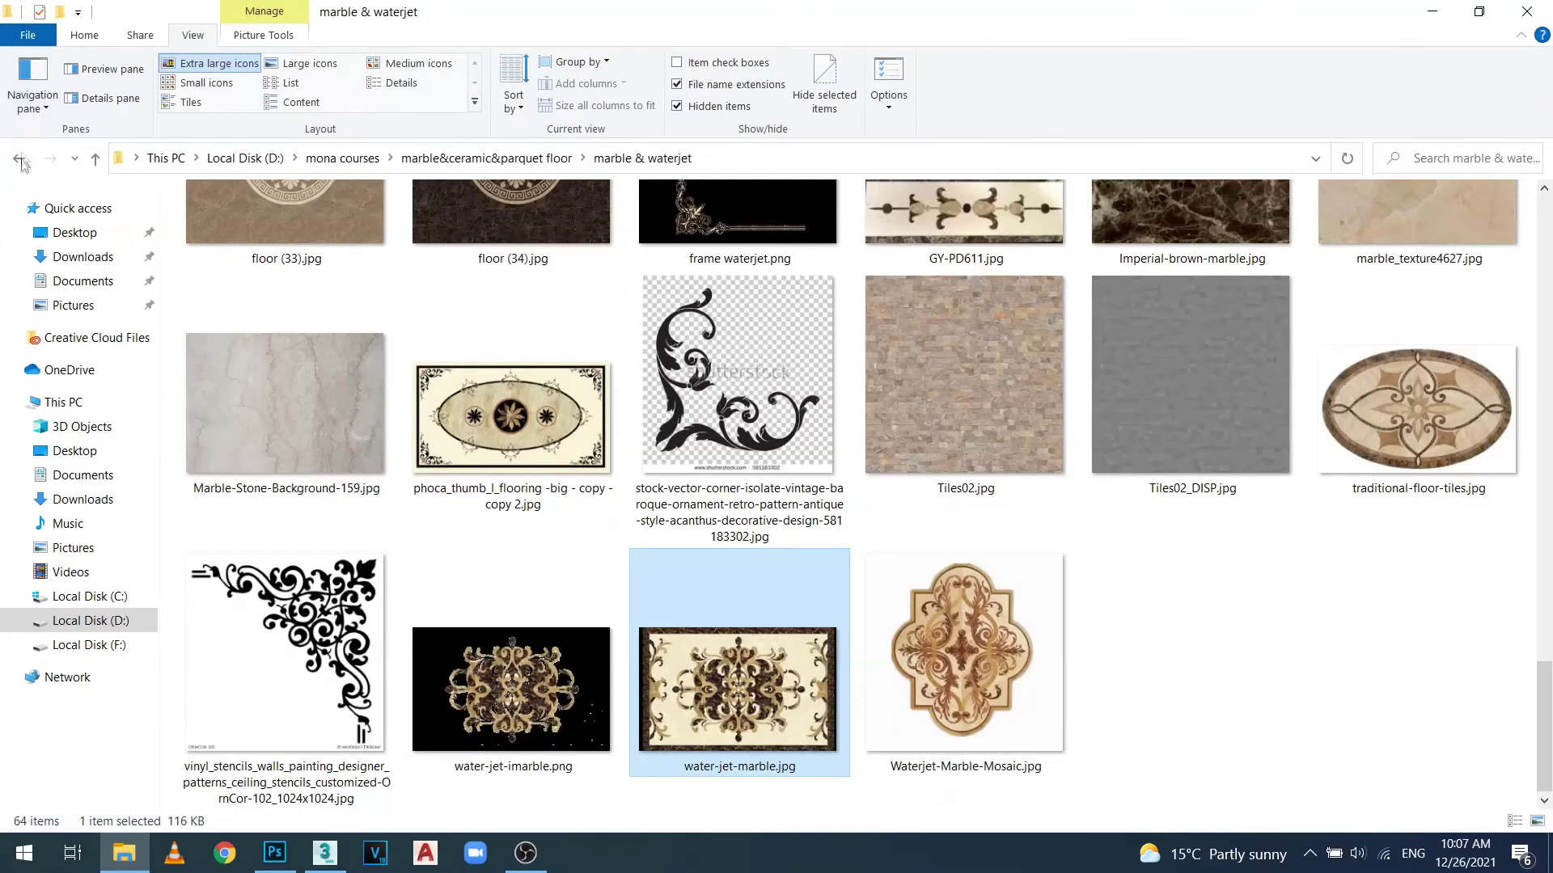
click(21, 168)
click(22, 169)
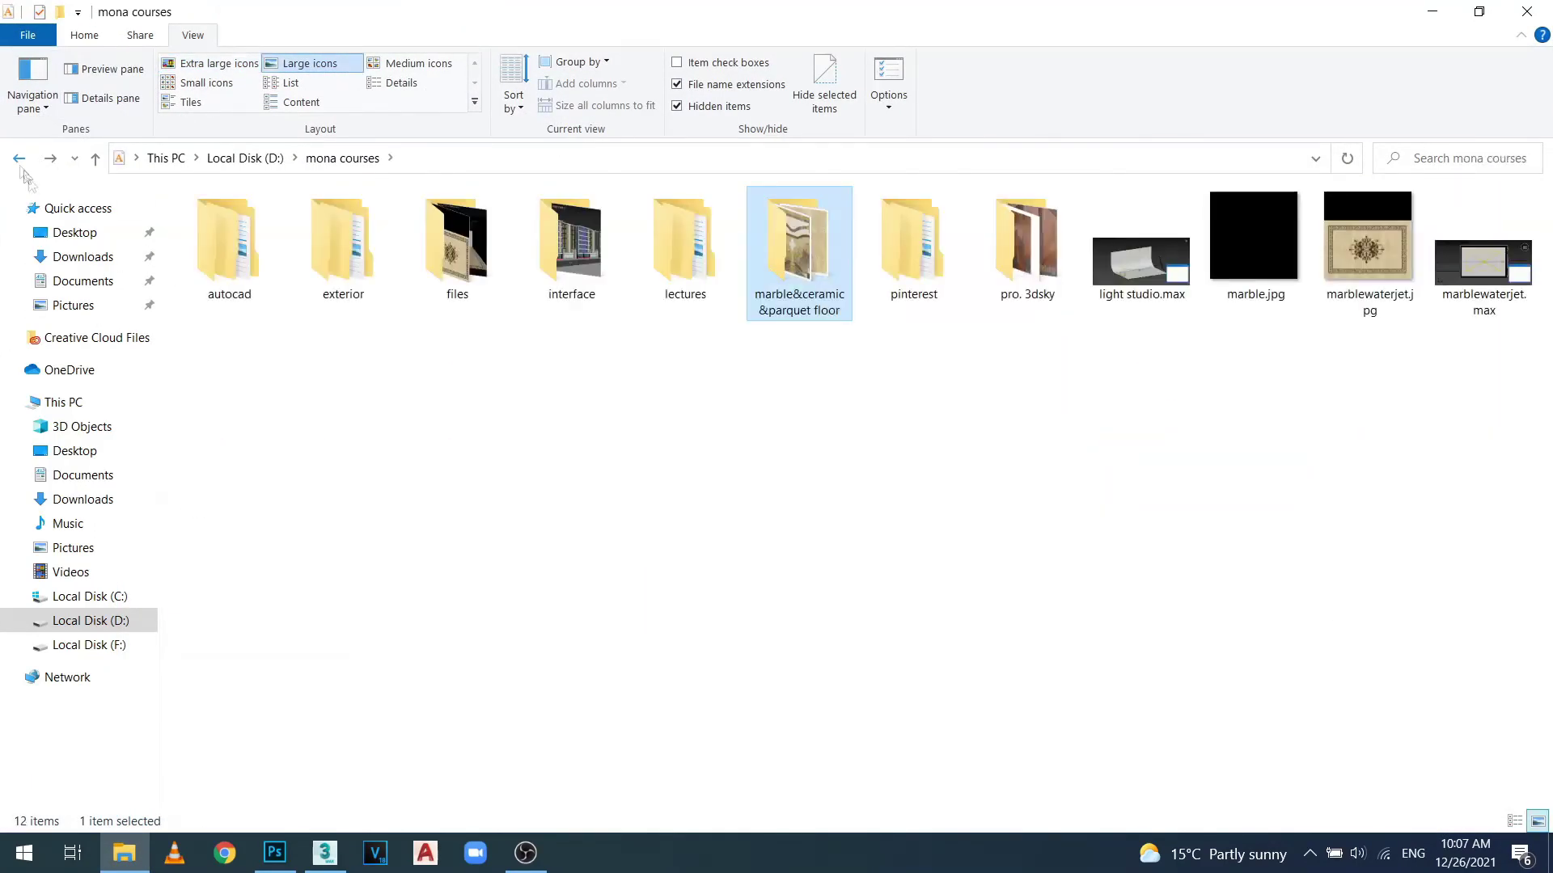
double_click(1385, 305)
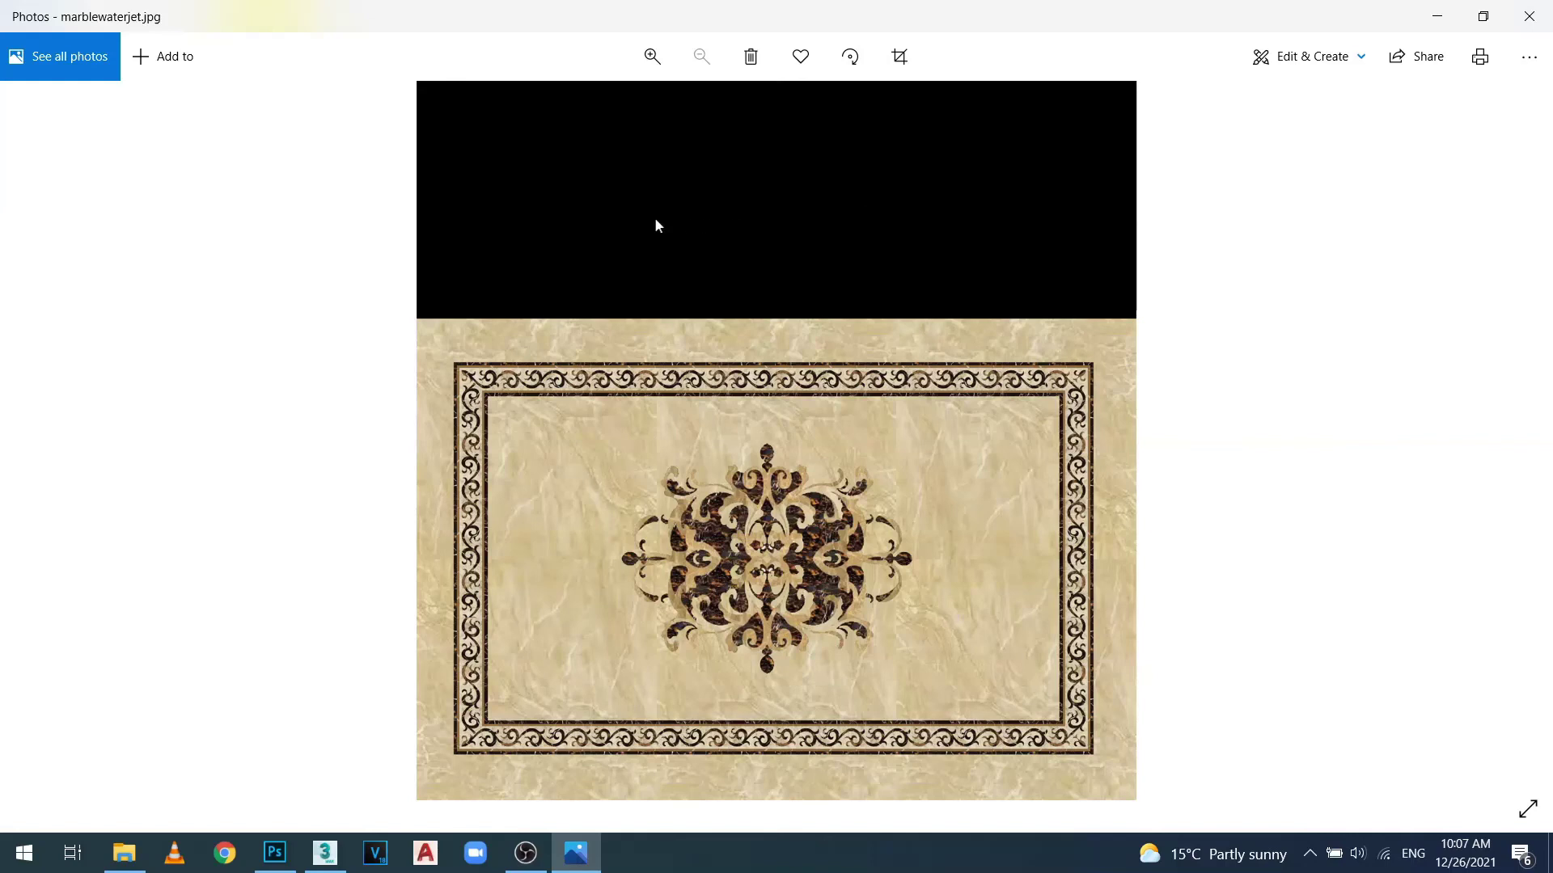
click(1443, 18)
Return to 3ds Max and load marblewaterjet.jpg as the material's diffuse bitmap.
click(324, 854)
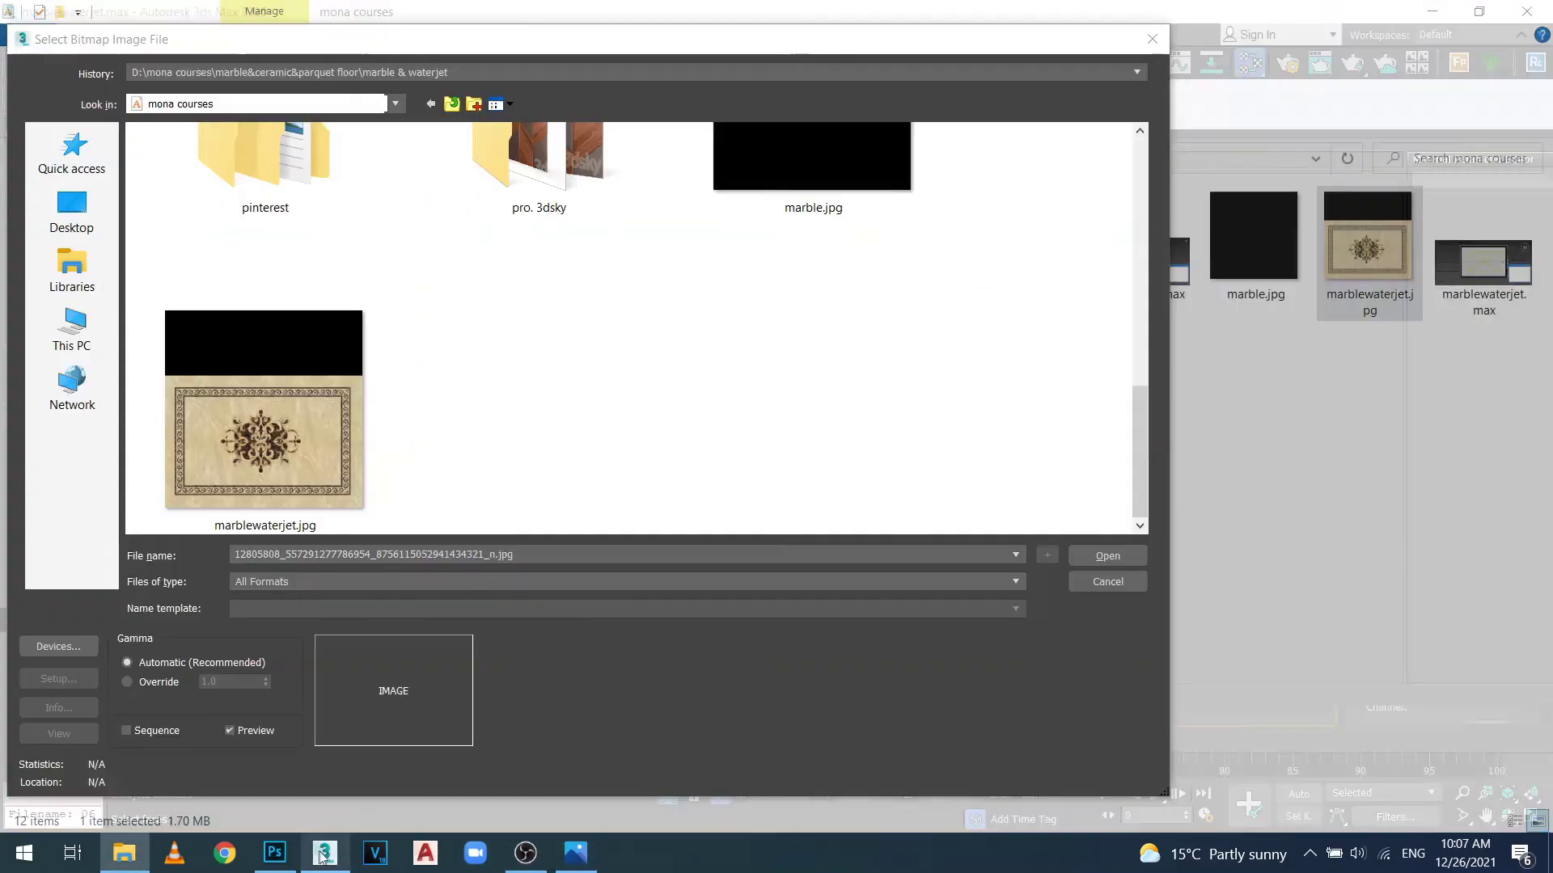
click(307, 420)
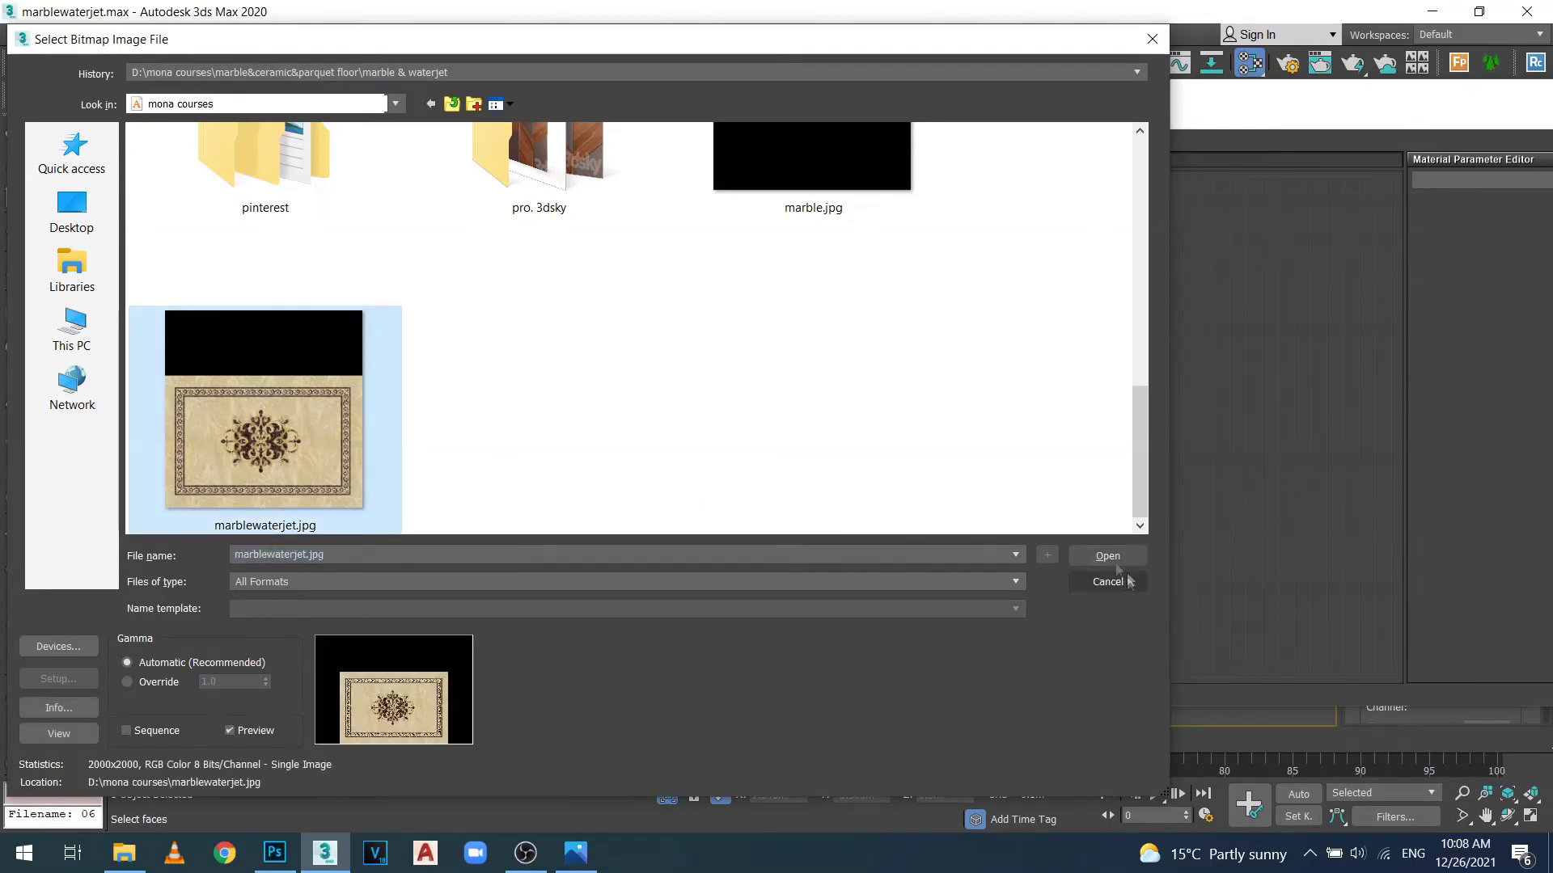
click(1088, 553)
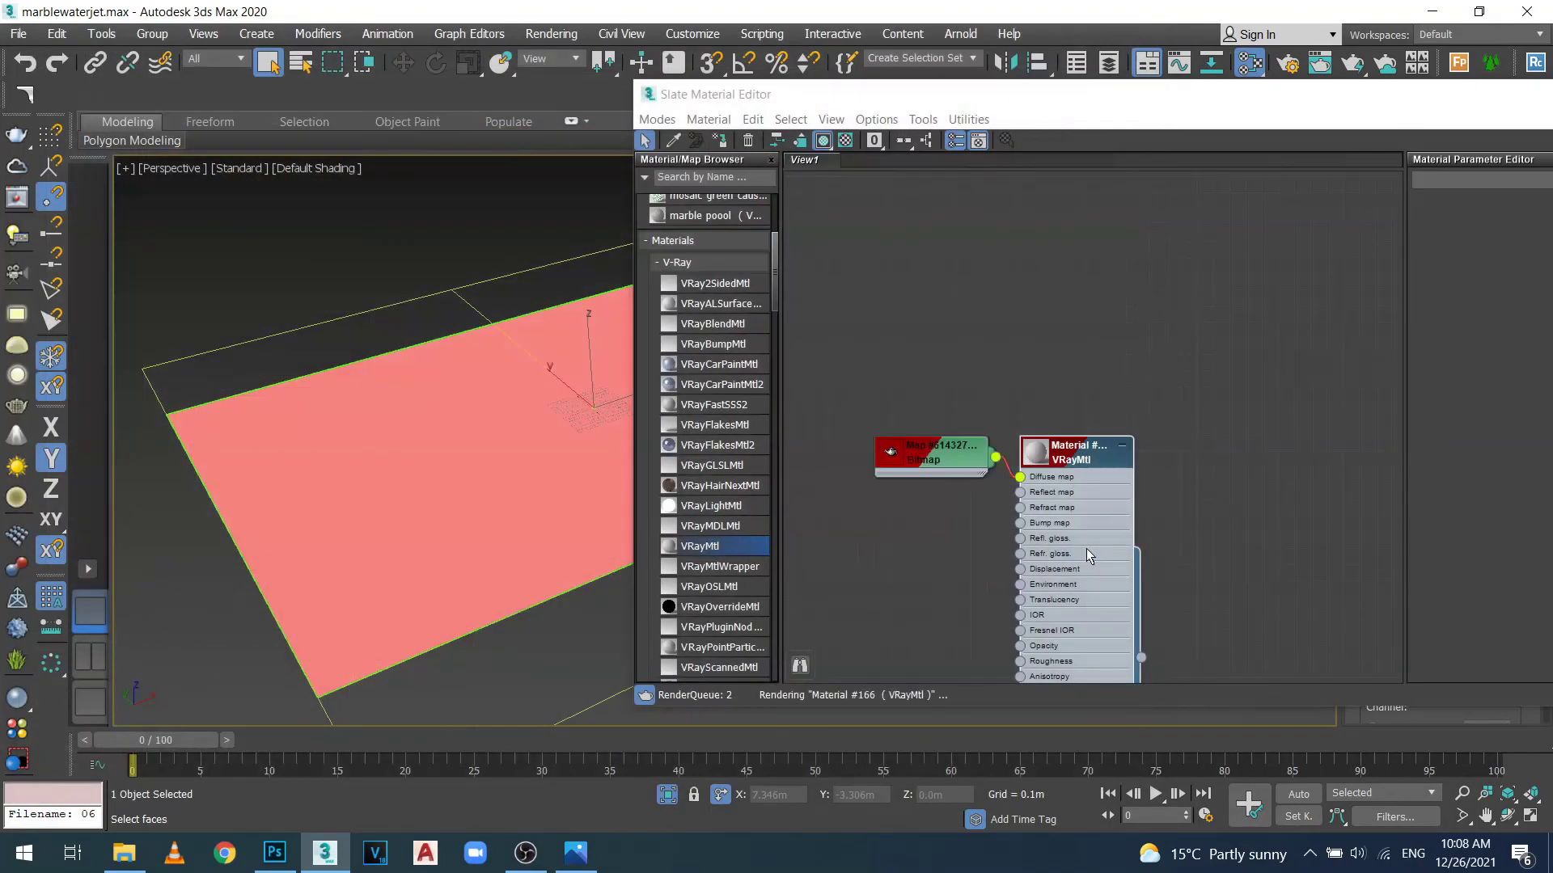
Enlarge the VRayMtl node's preview, move the Slate Material Editor fully into view and show the material's parameters.
double_click(1035, 452)
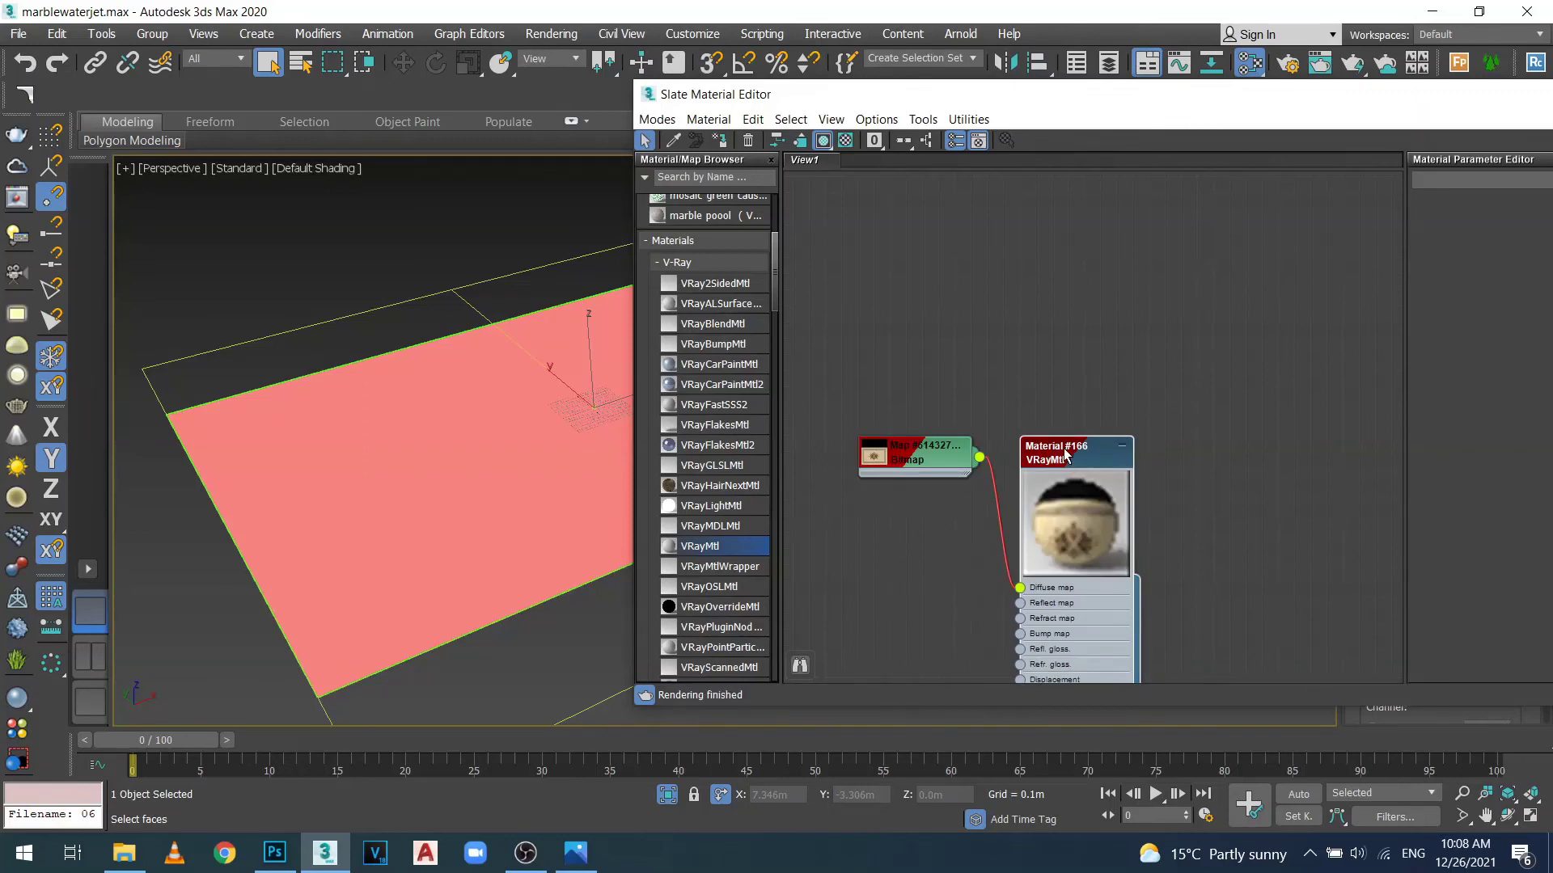
drag(1066, 449, 1069, 433)
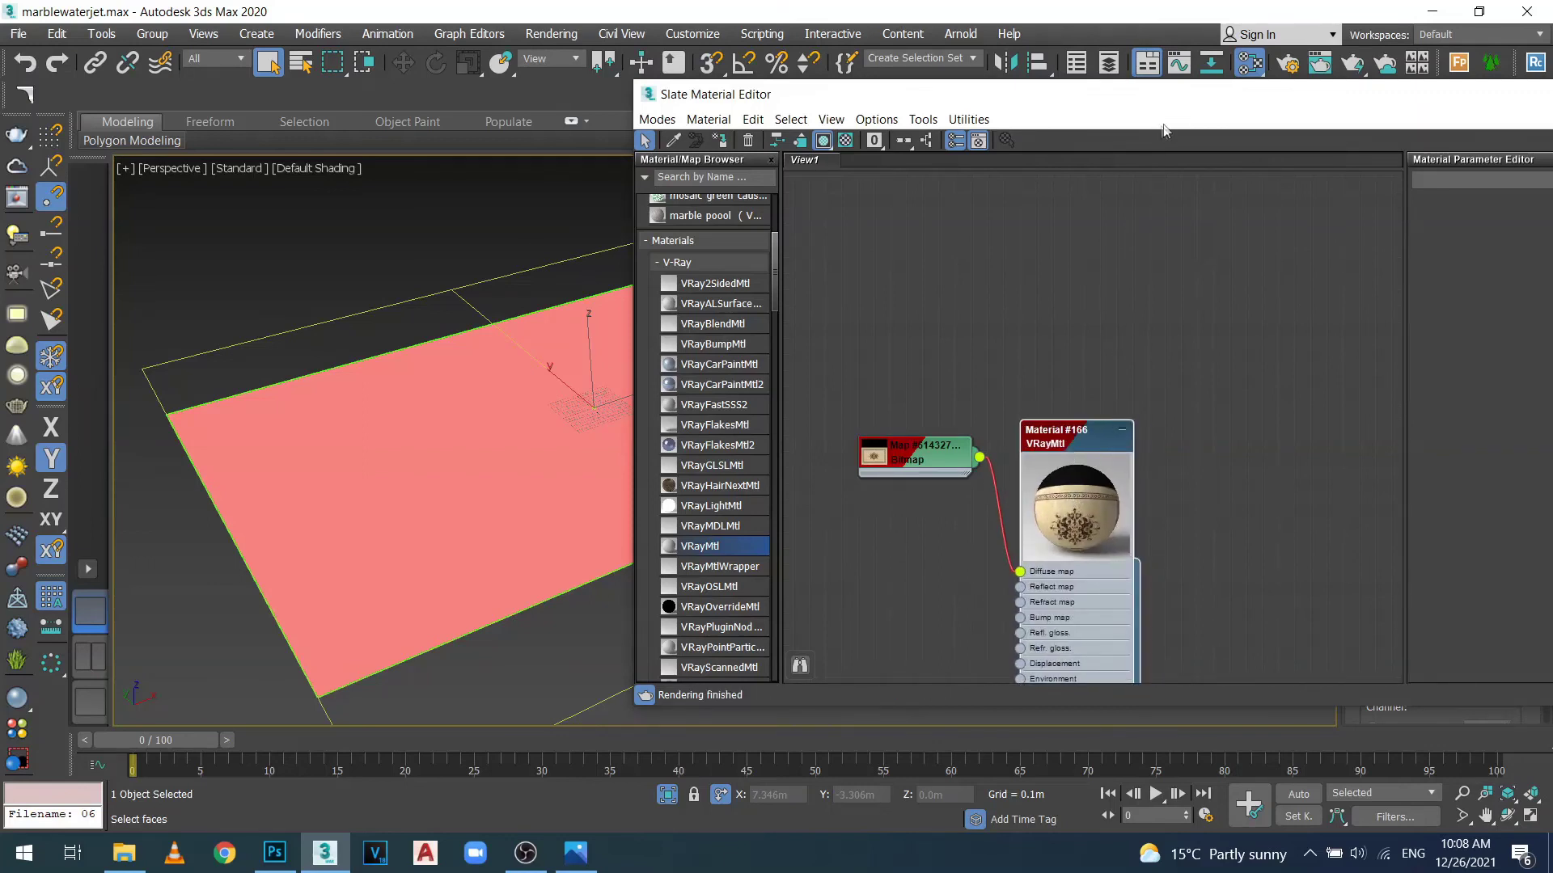
drag(1250, 99, 787, 81)
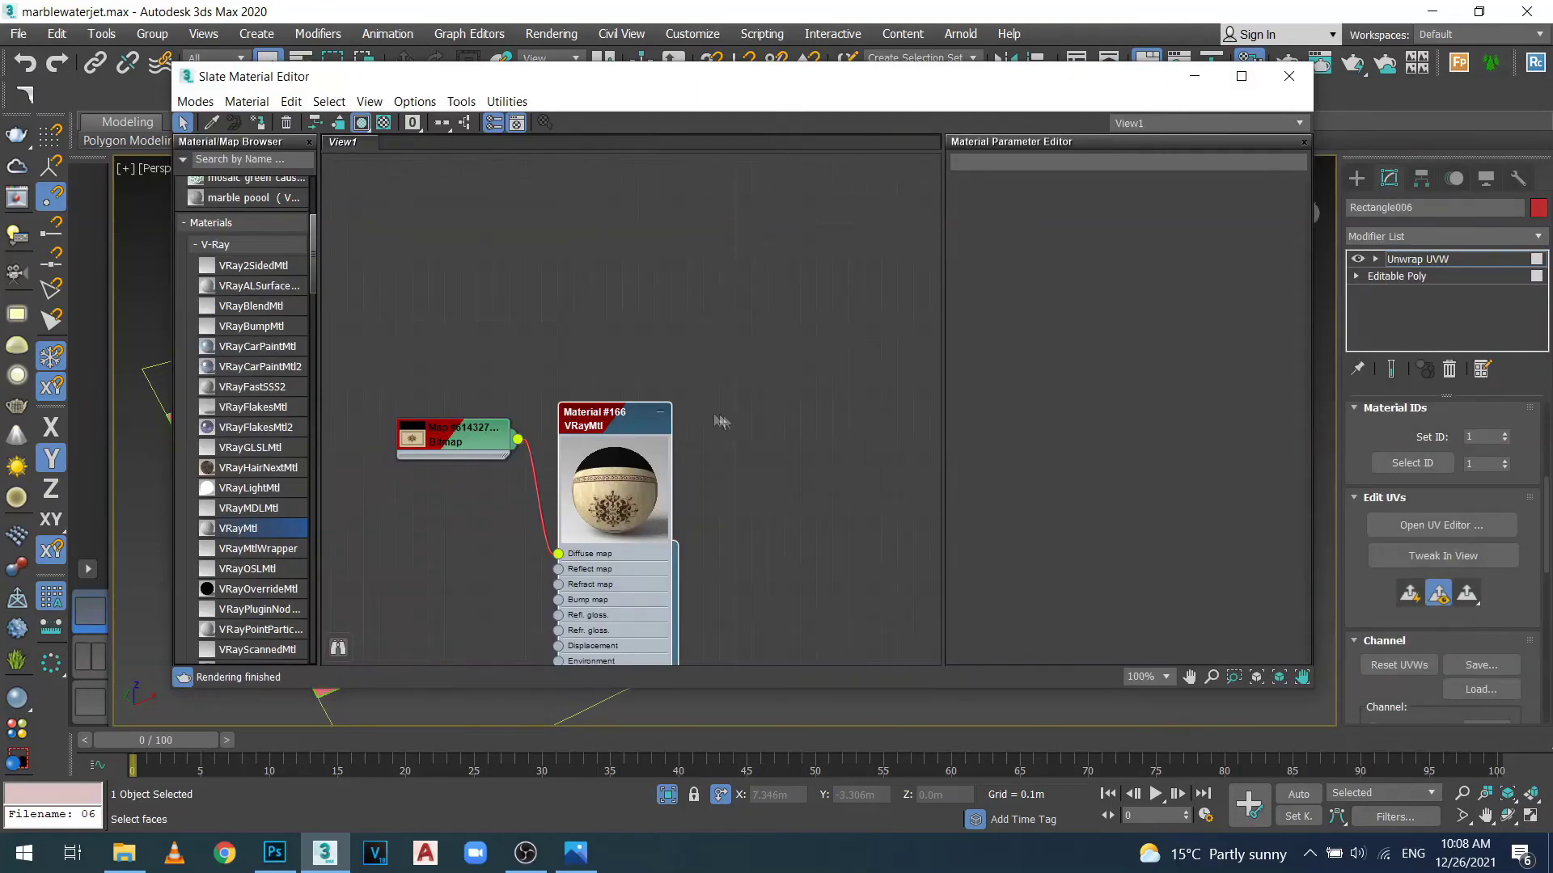
double_click(616, 426)
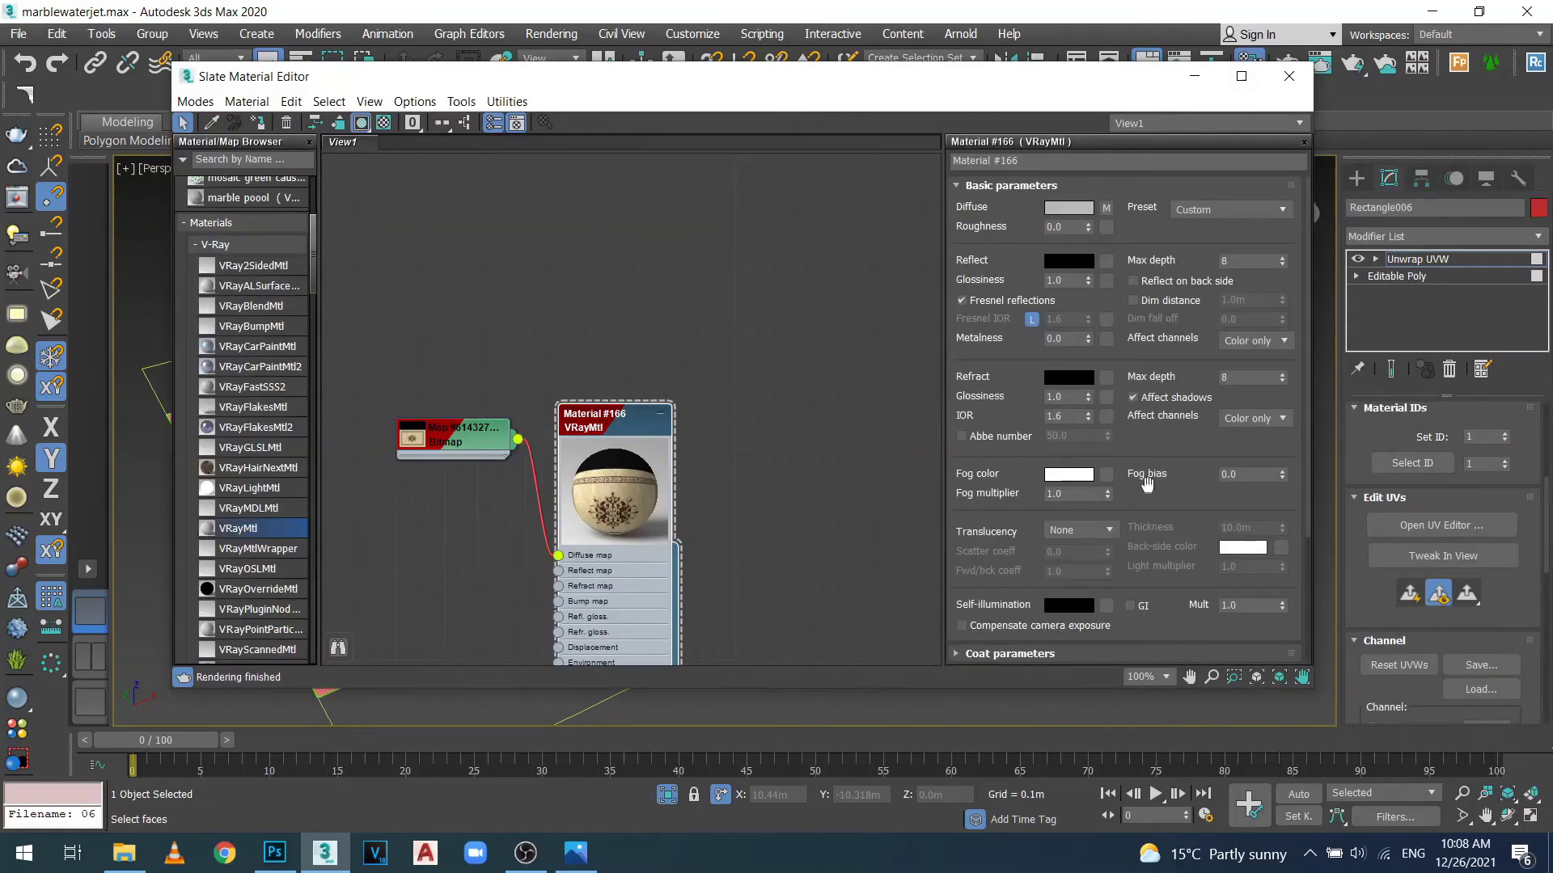
mouse_move(616, 427)
mouse_down()
mouse_move(640, 409)
mouse_move(632, 426)
mouse_up()
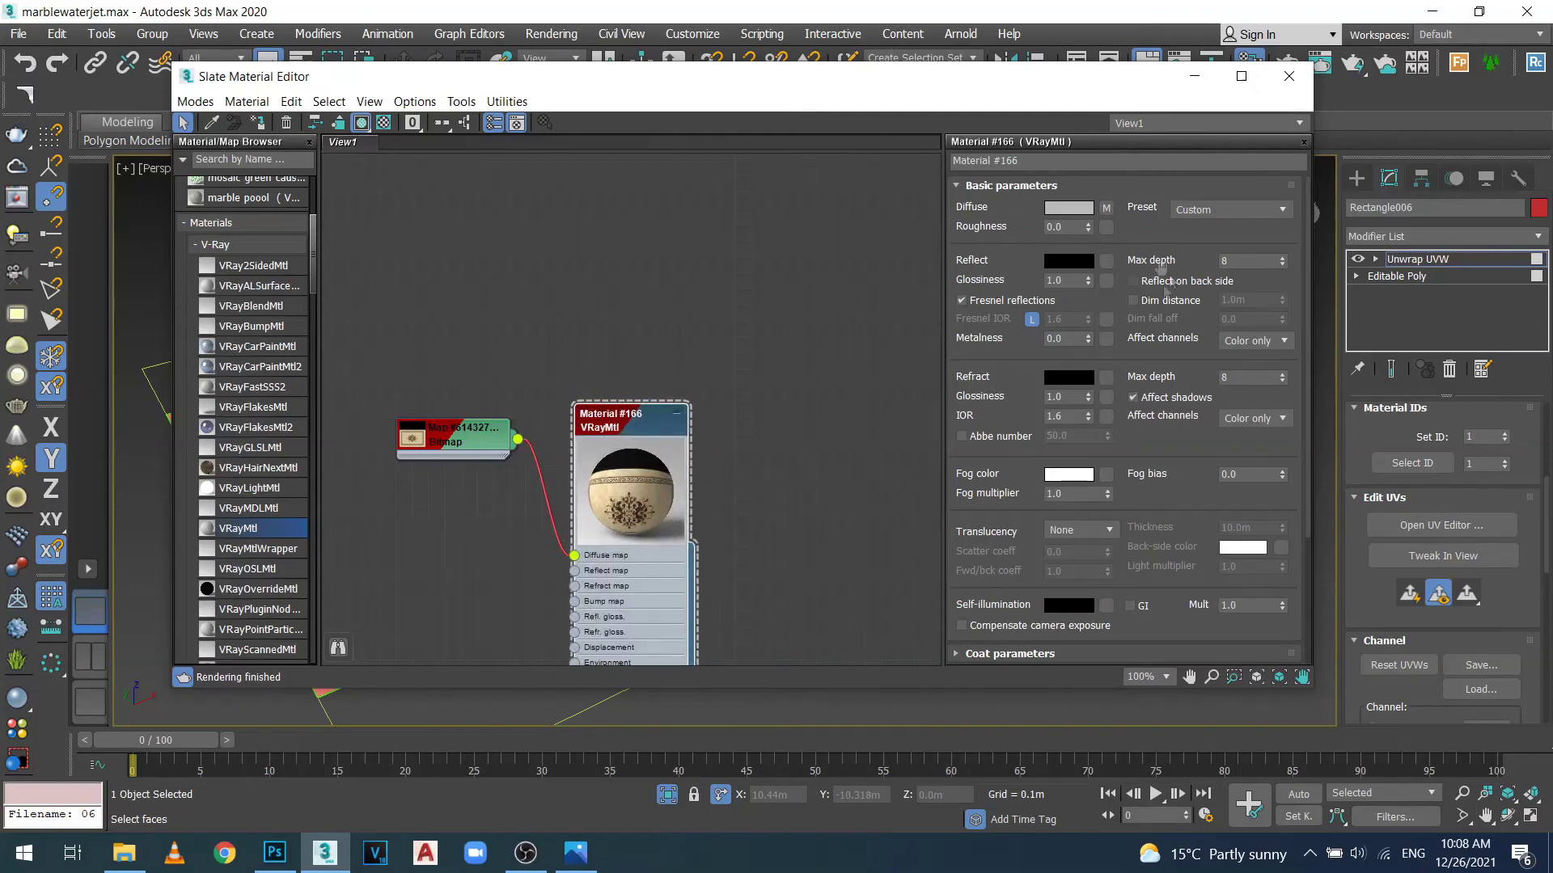
Set the material's reflection colour to a light grey with value 205.
click(1068, 260)
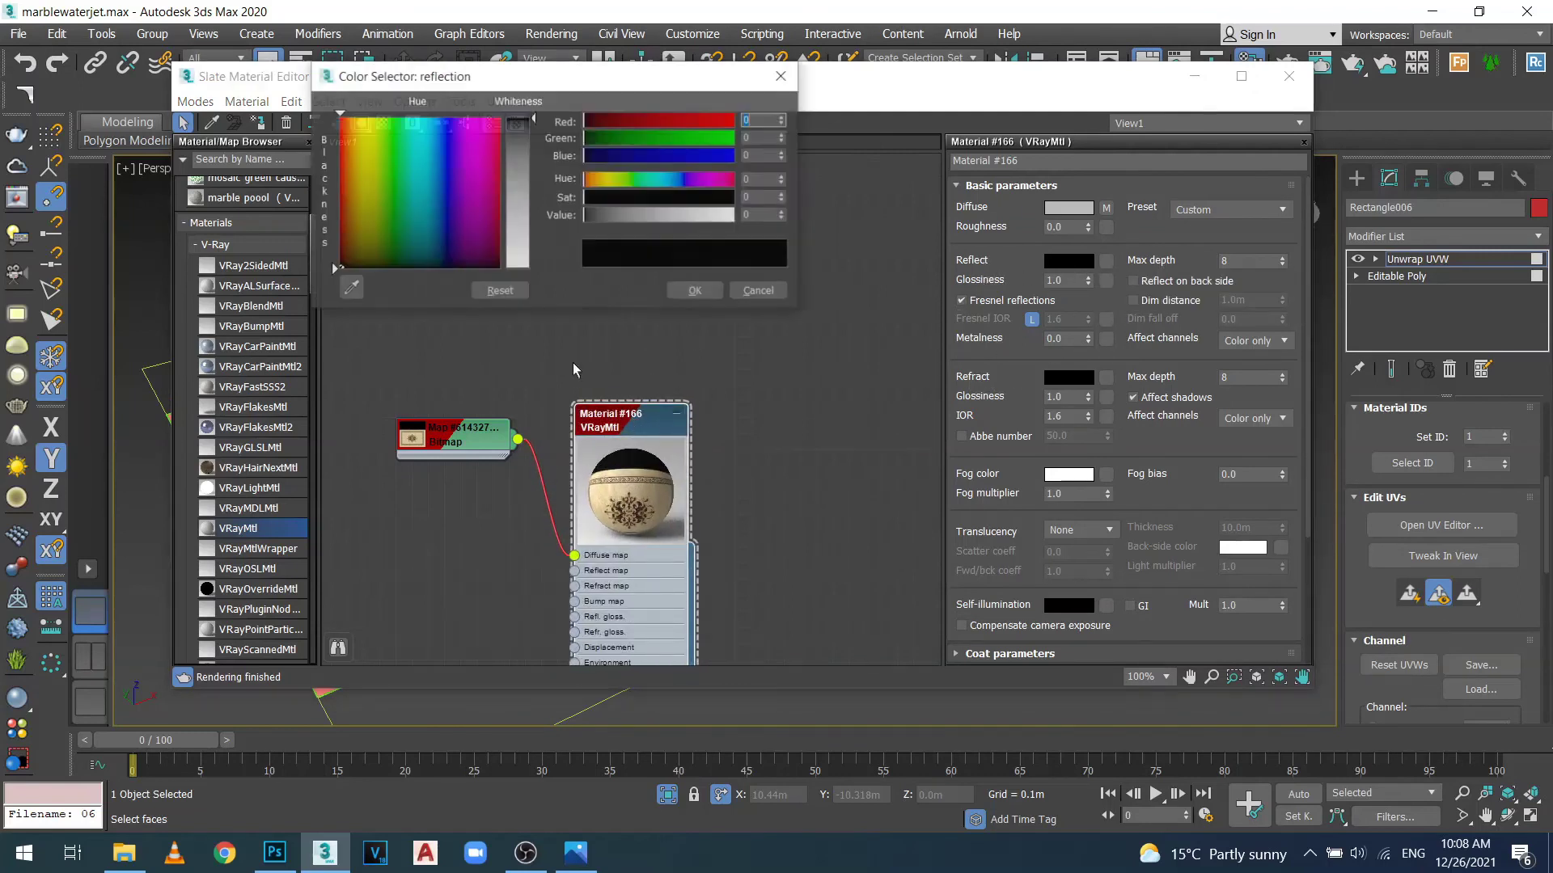
drag(533, 121, 532, 240)
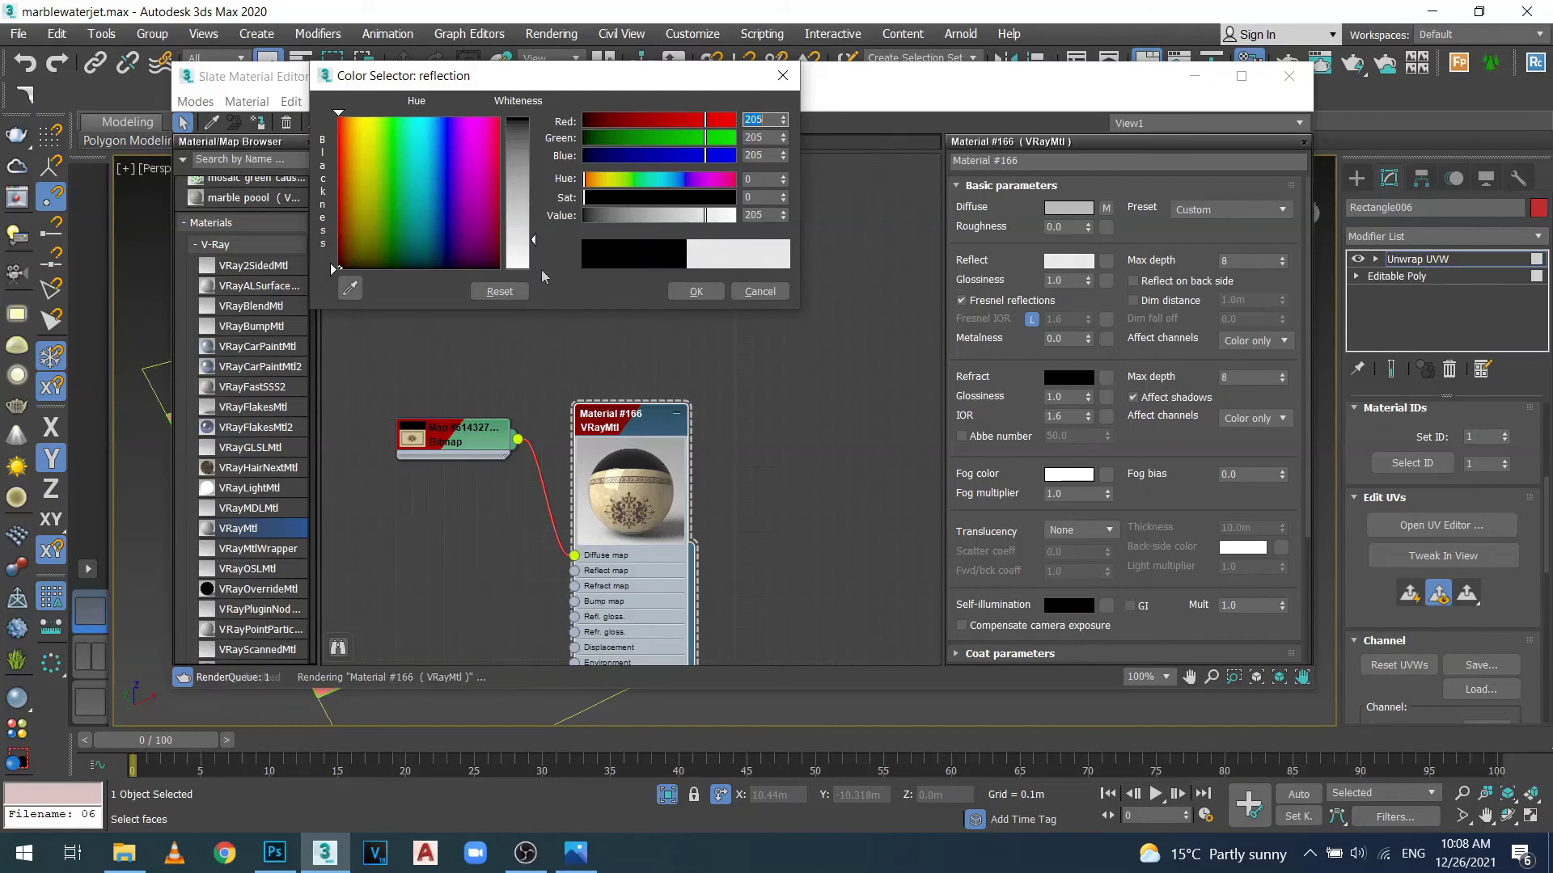
click(700, 292)
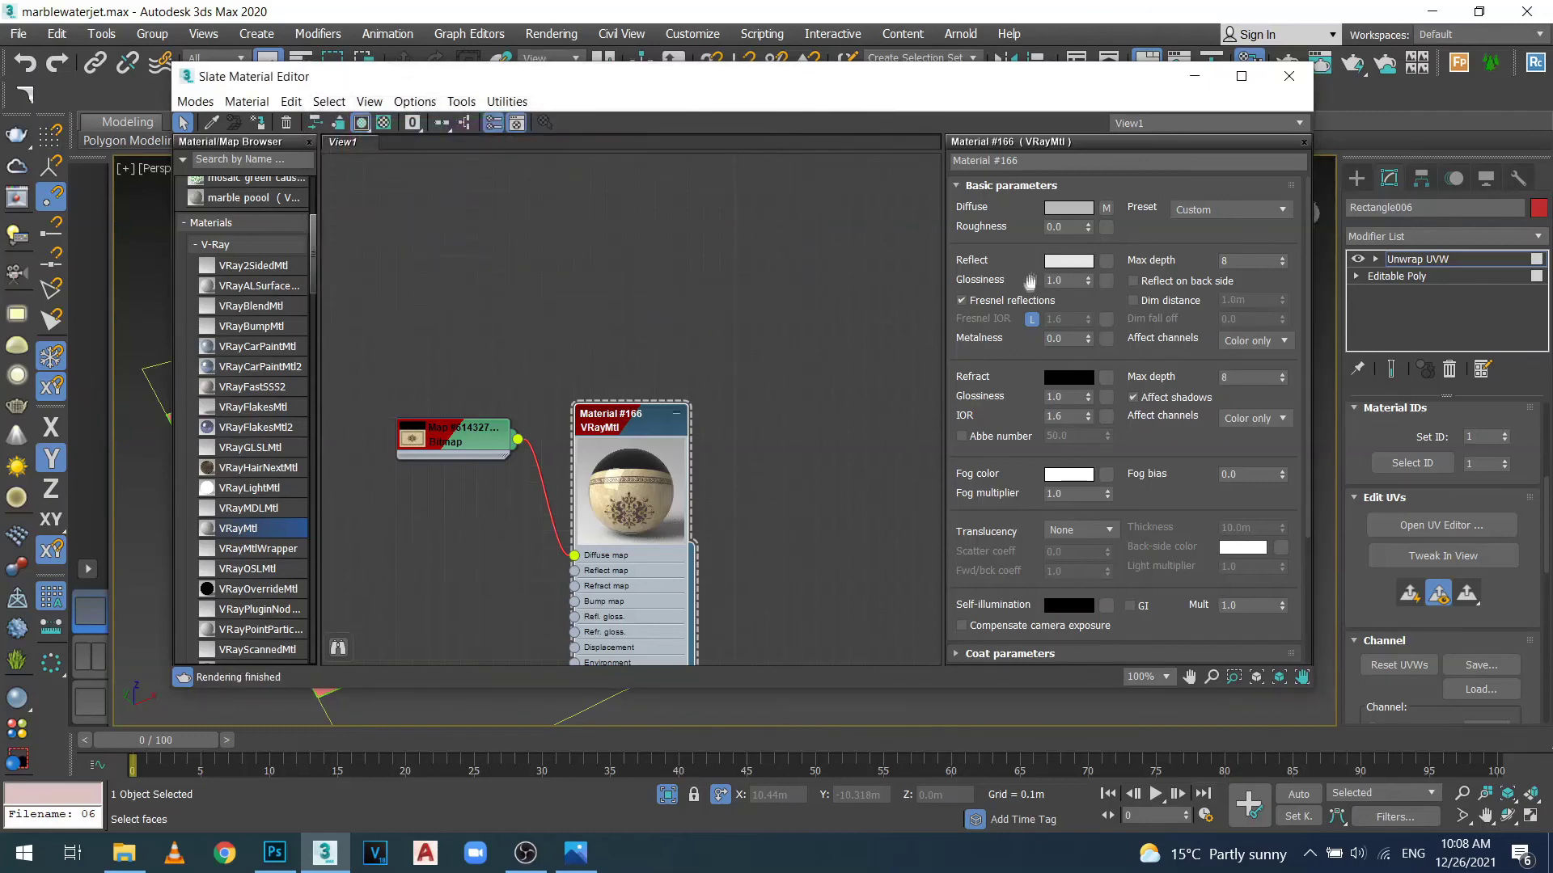
Unlock the material's Fresnel IOR and set it to 3.5.
click(1032, 321)
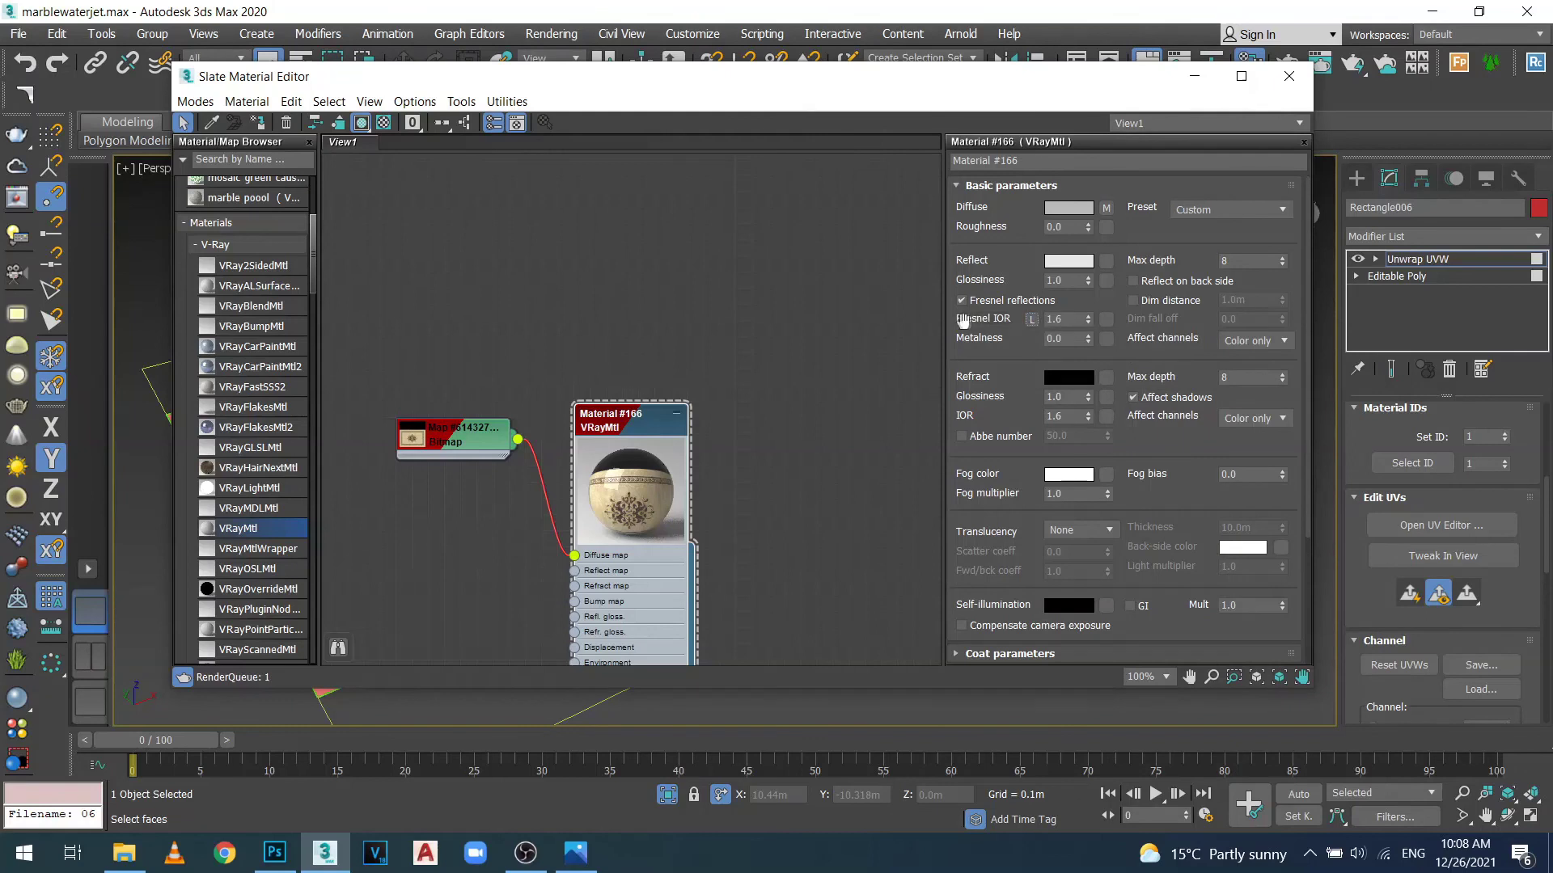
text(3.5)
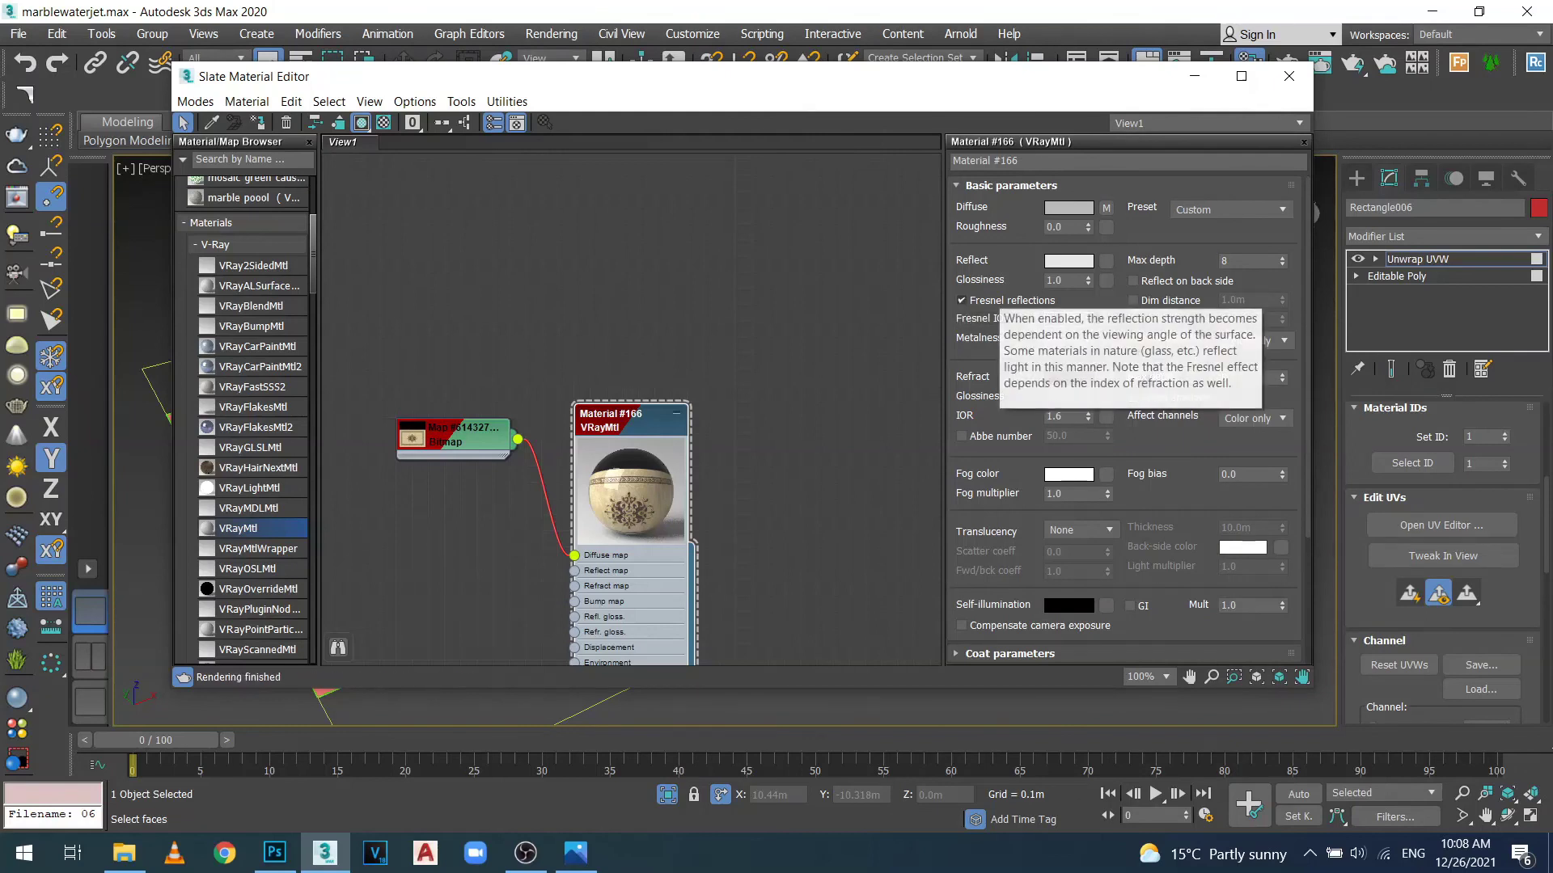
key(Return)
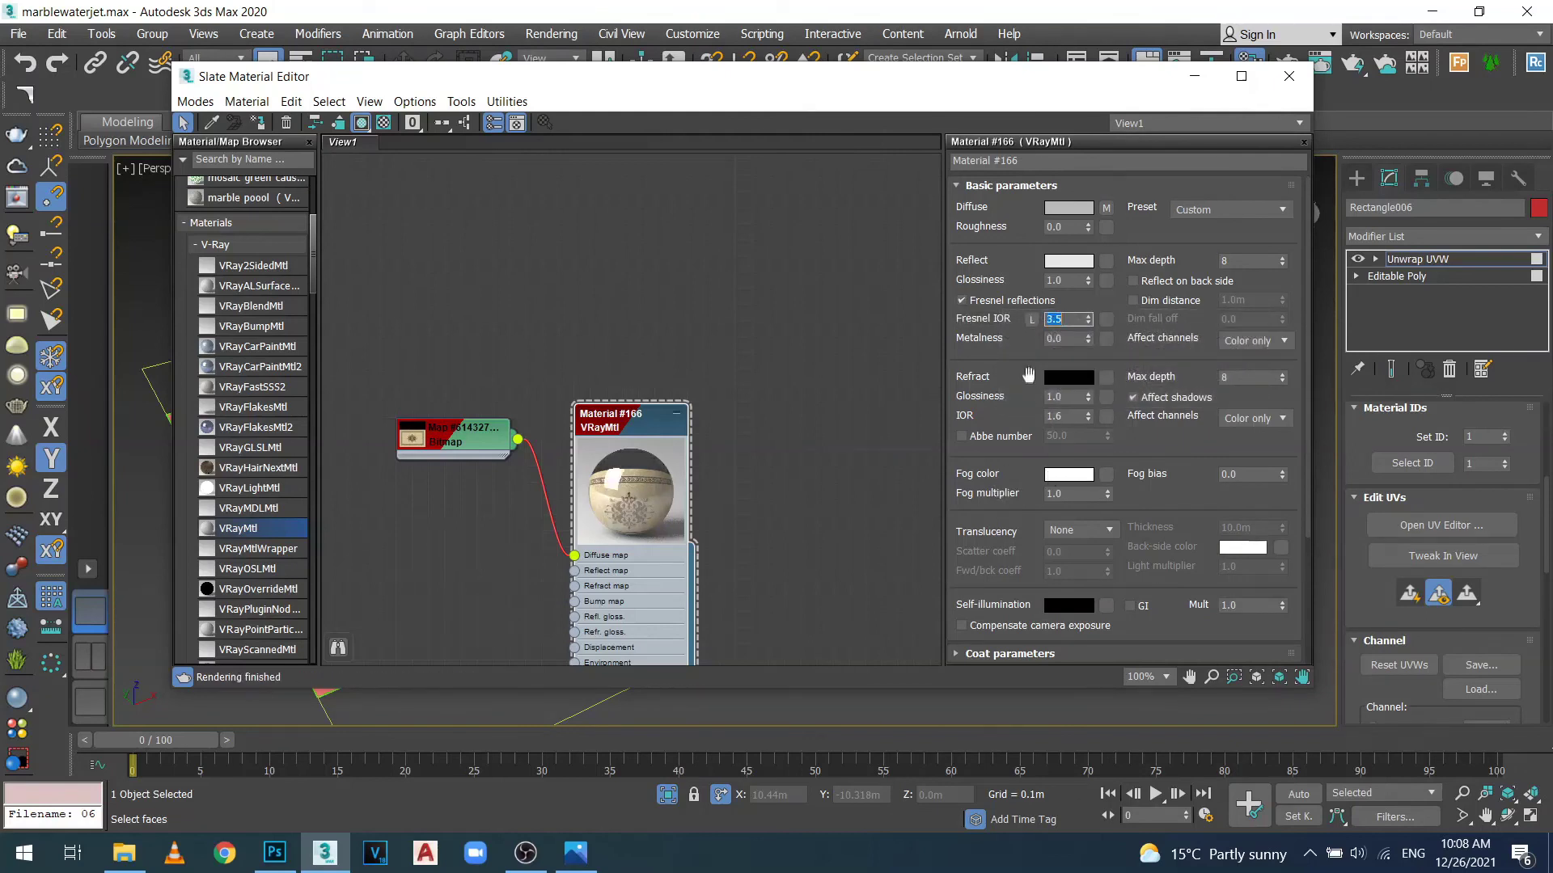
Move the Slate Material Editor clear of the floor and shift the bitmap and VRayMtl nodes up to expose the material's output.
drag(758, 97, 1252, 1)
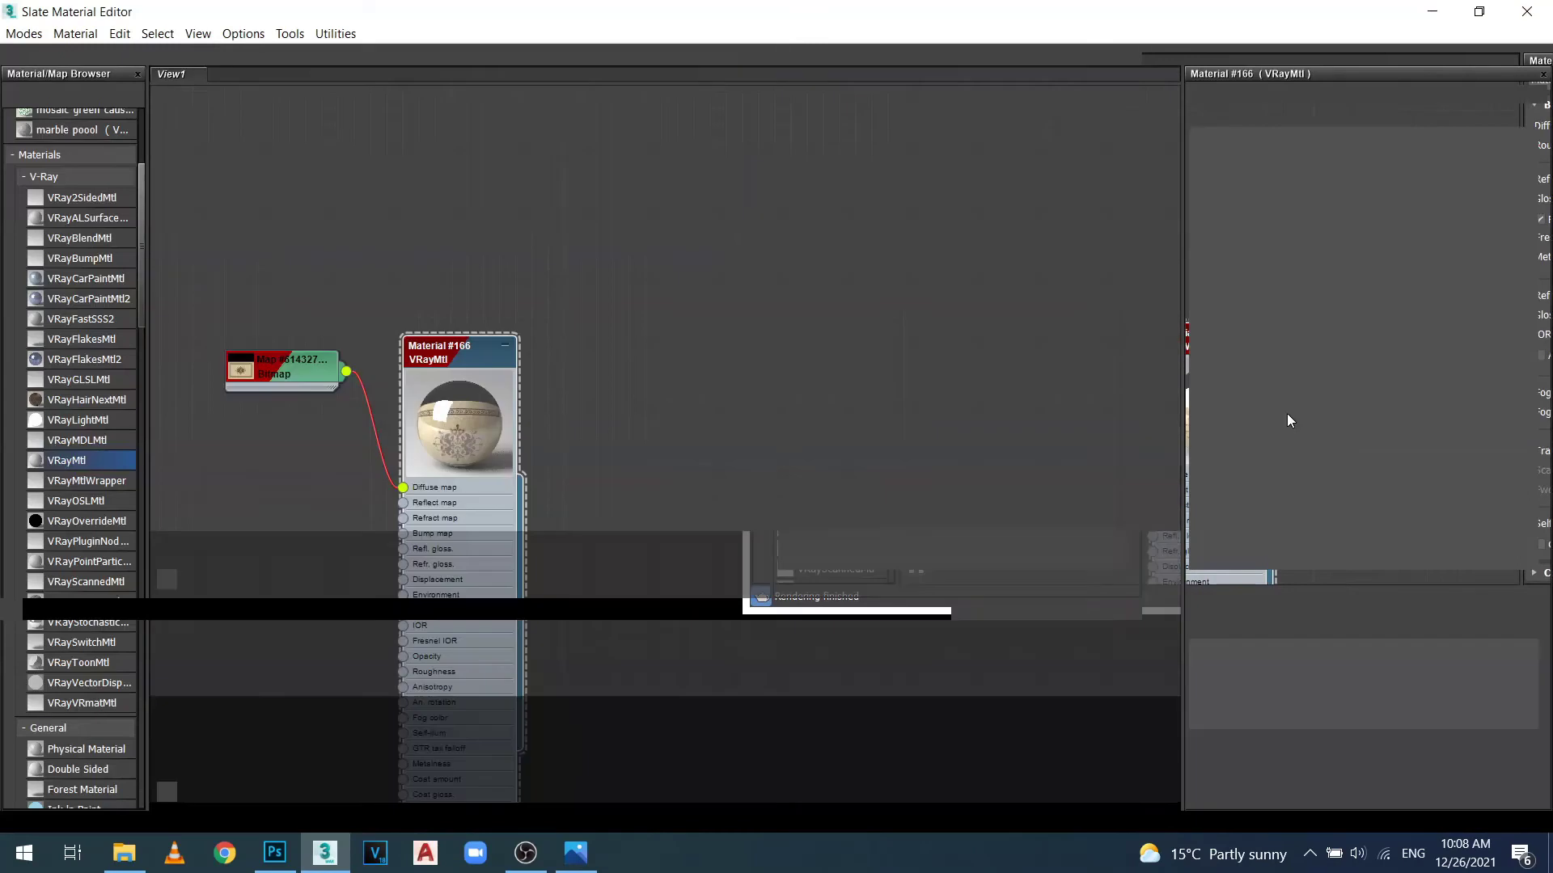
drag(1310, 46, 1081, 127)
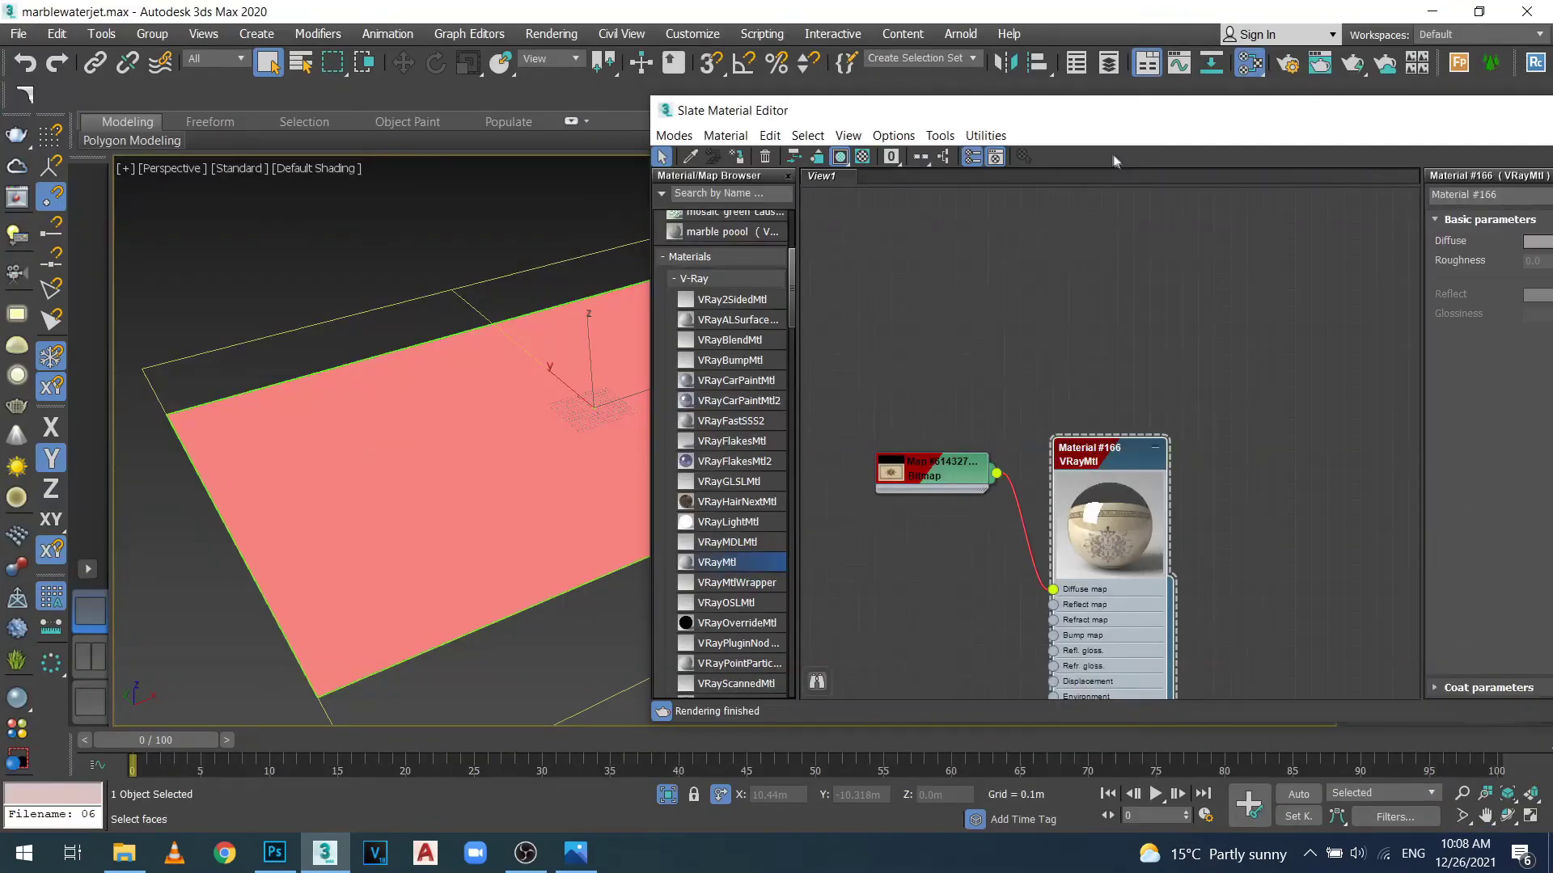
key(BackSpace)
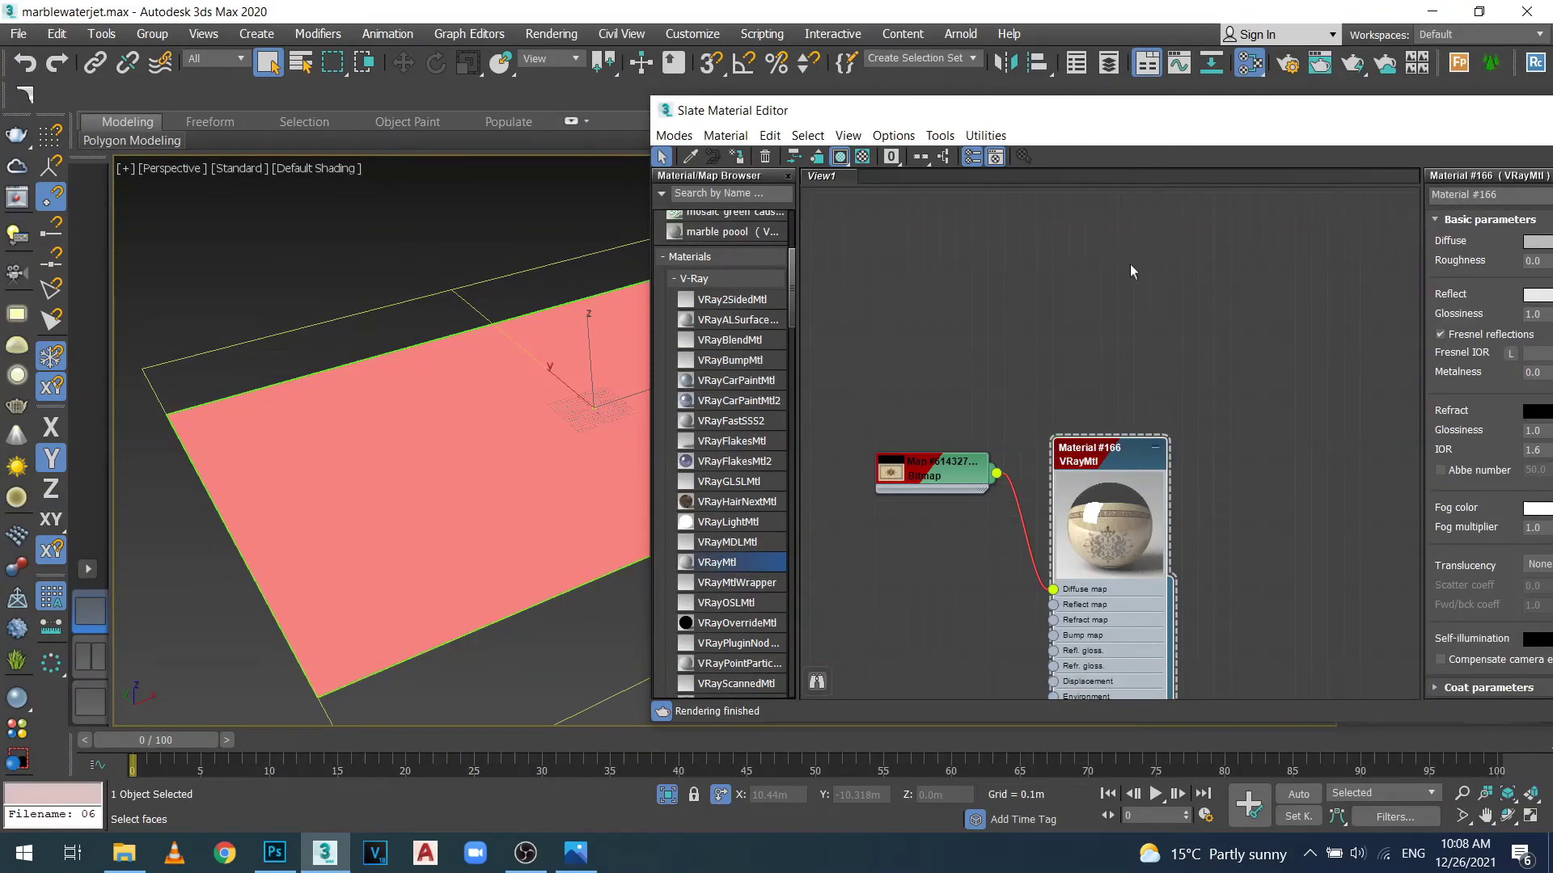
drag(1101, 463, 1101, 349)
drag(960, 467, 988, 351)
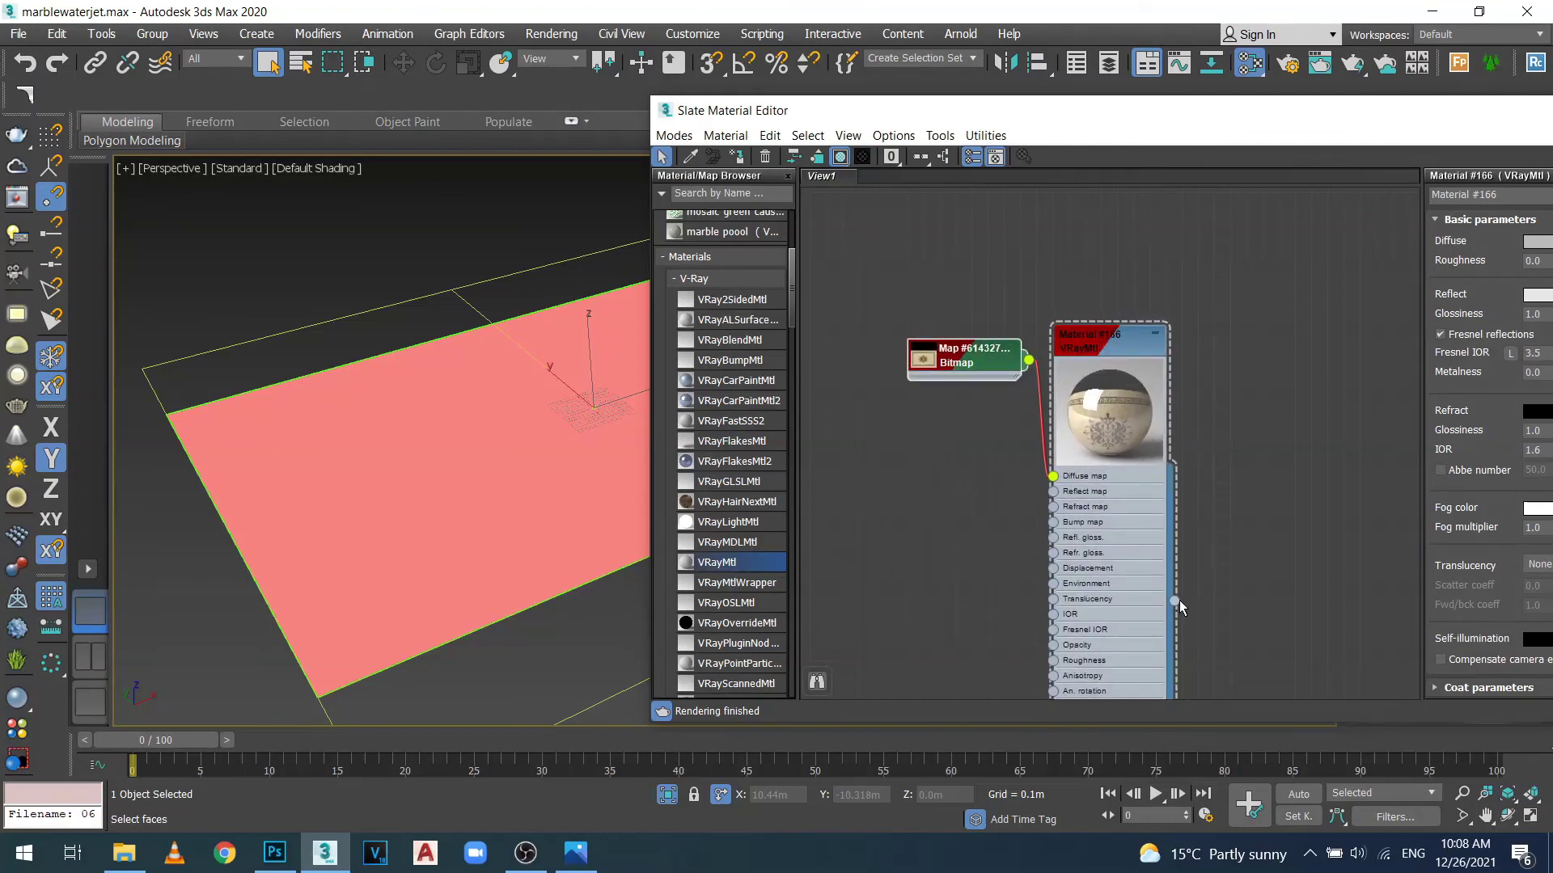
Assign the VRayMtl to the floor in the perspective view and close the Slate Material Editor.
drag(1175, 600, 425, 558)
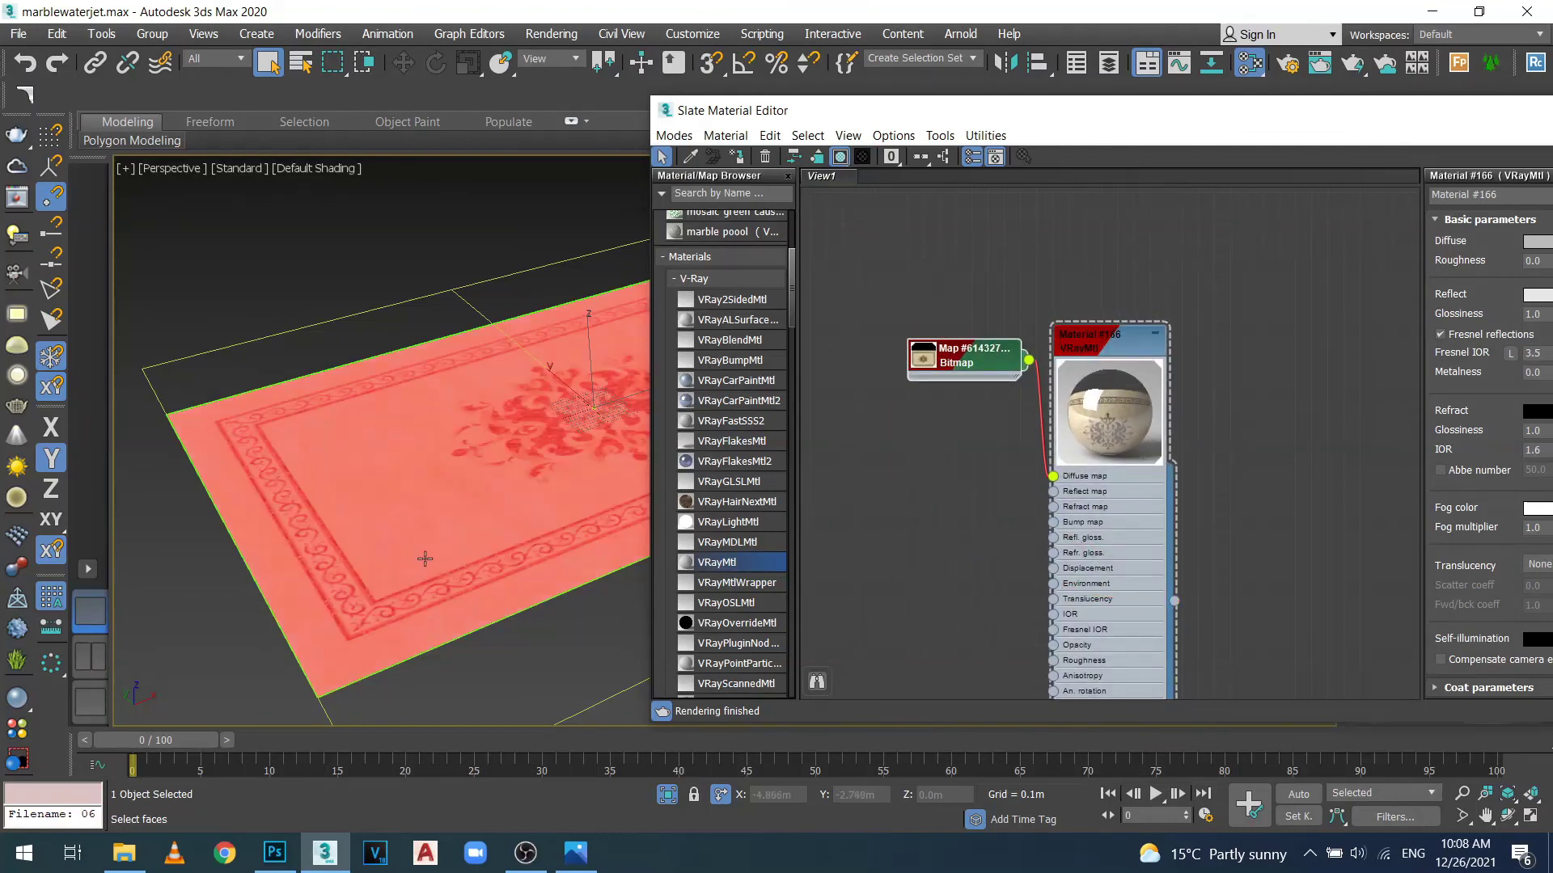
drag(1297, 122, 704, 306)
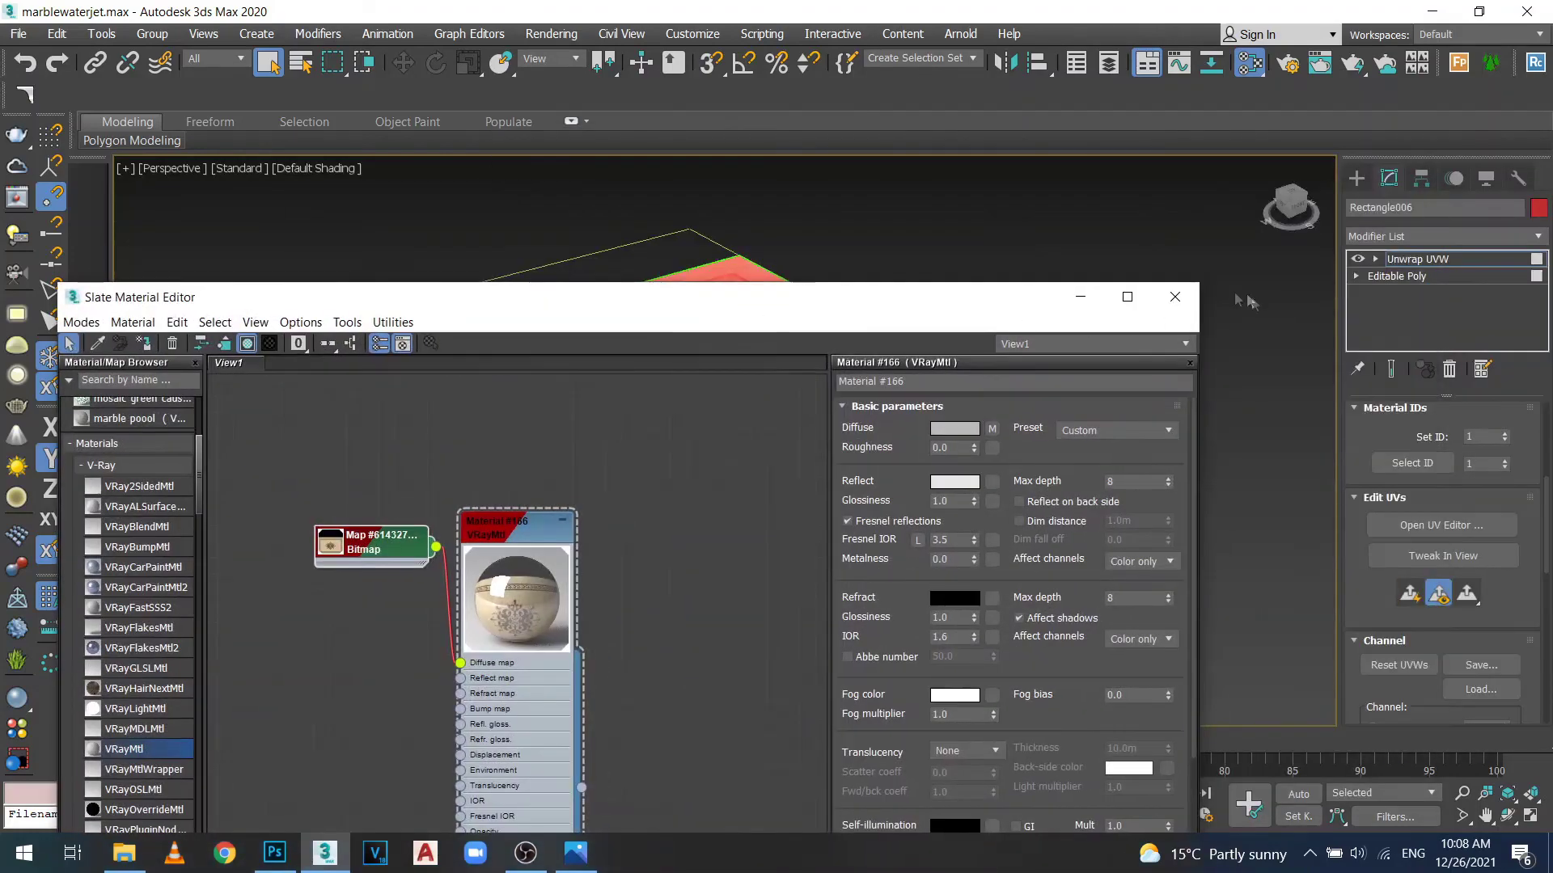
click(1177, 299)
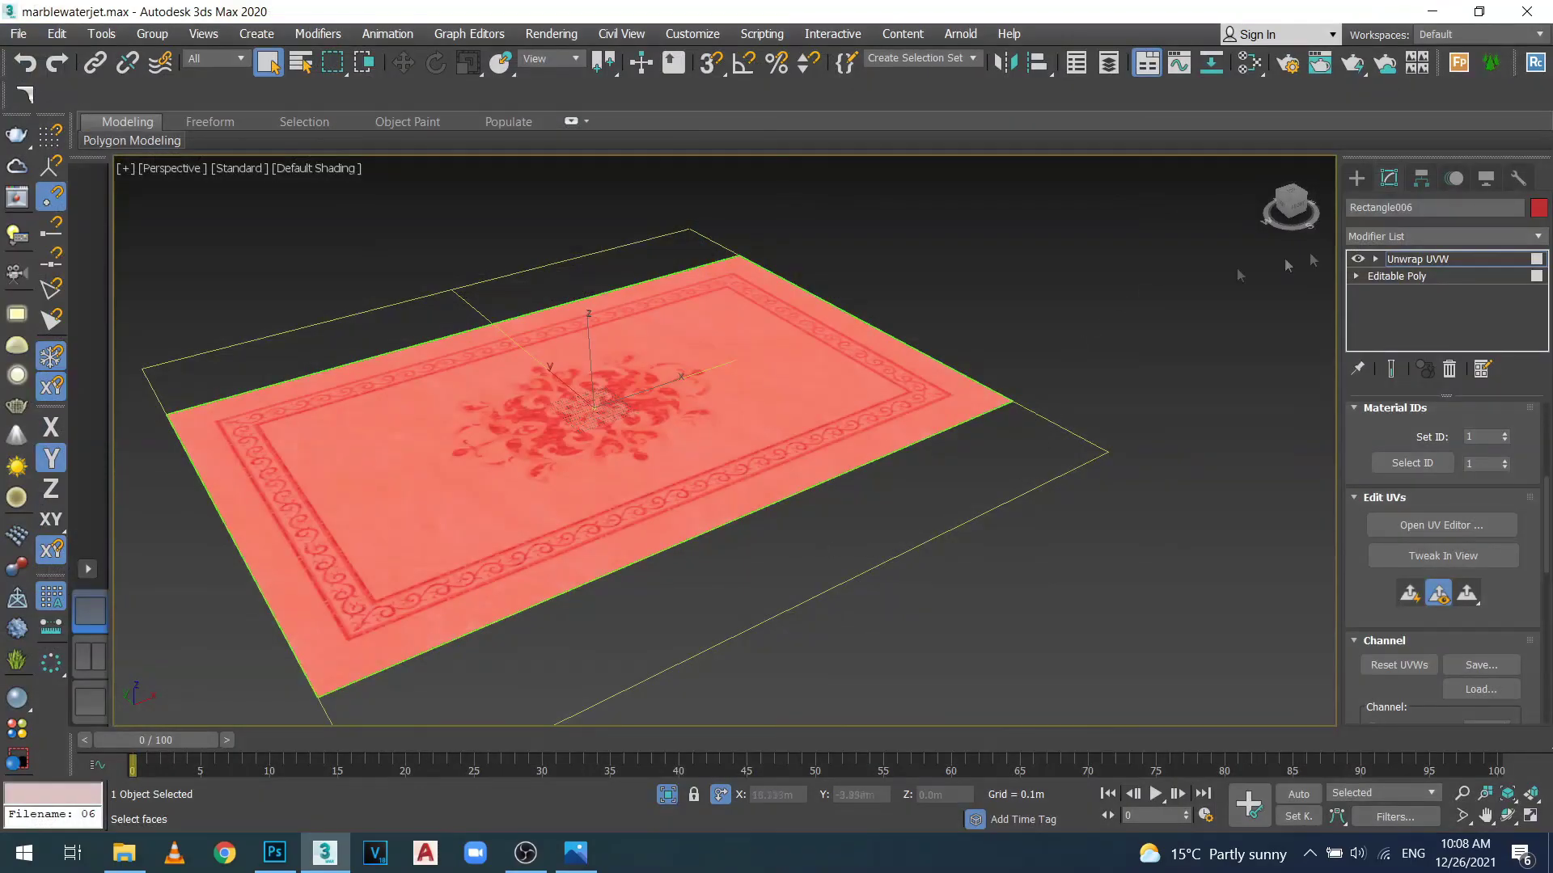
Leave the Unwrap UVW face editing, deselect the floor and inspect its marble texture from several angles.
click(1356, 178)
click(977, 307)
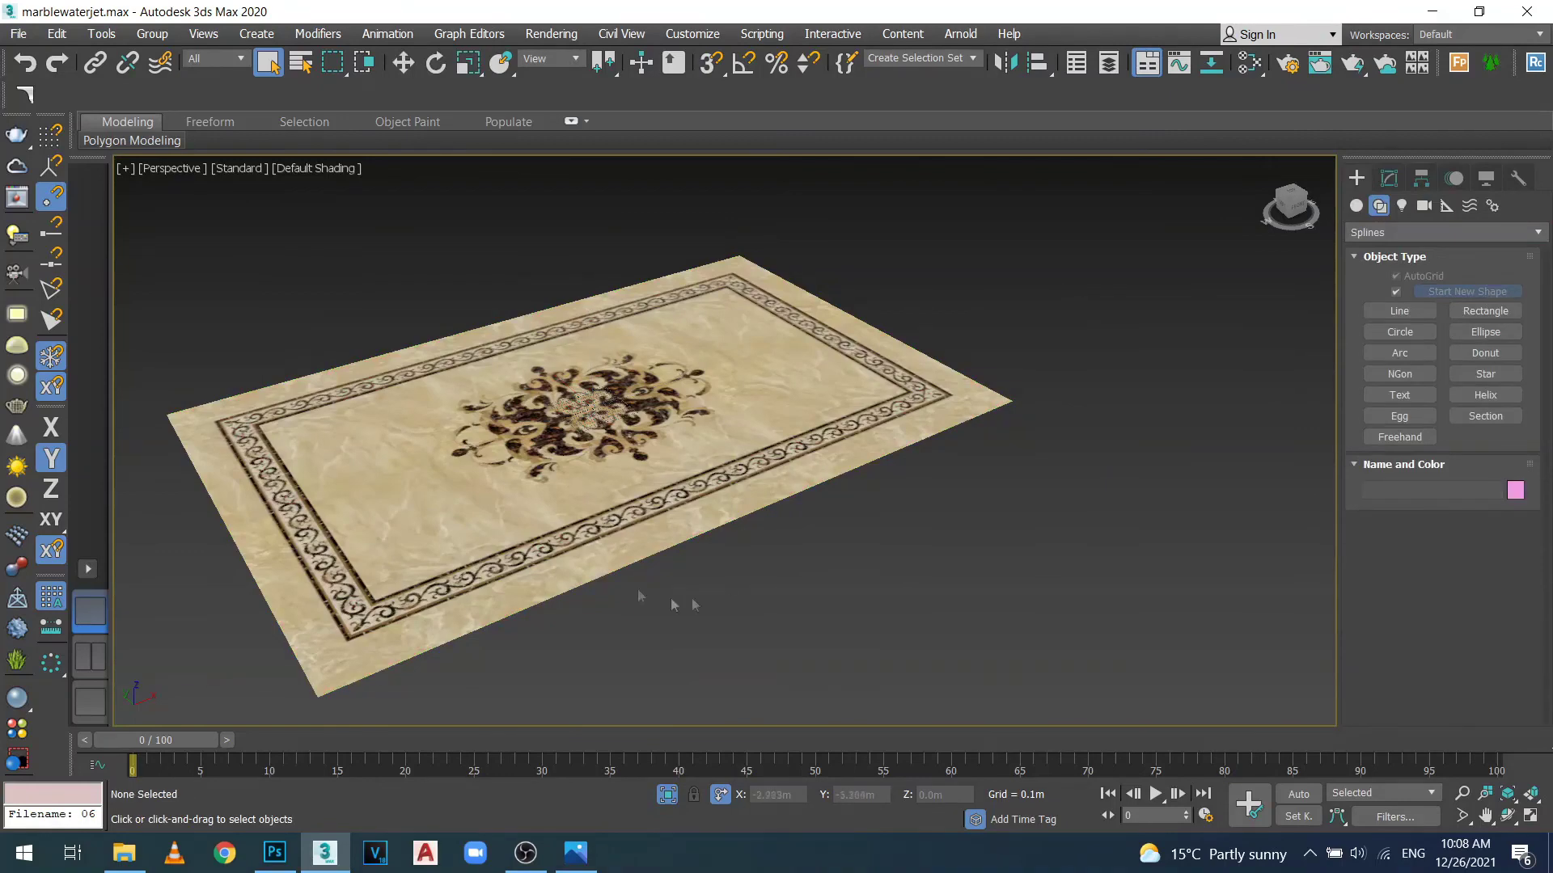
scroll(657, 515, down, 3)
scroll(658, 515, up, 3)
scroll(759, 533, up, 3)
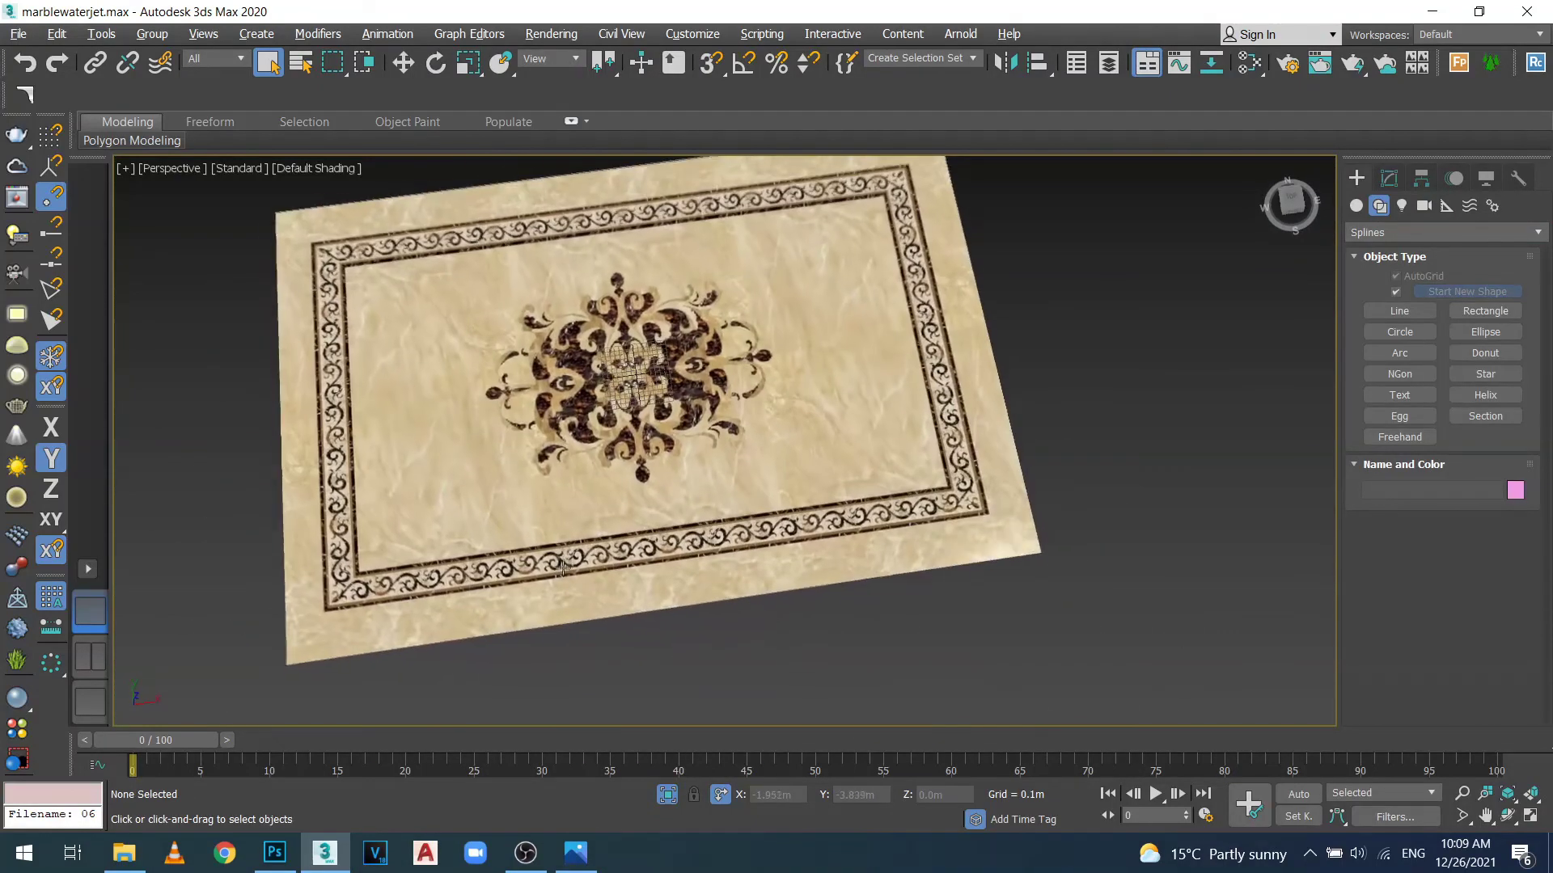
scroll(573, 573, up, 3)
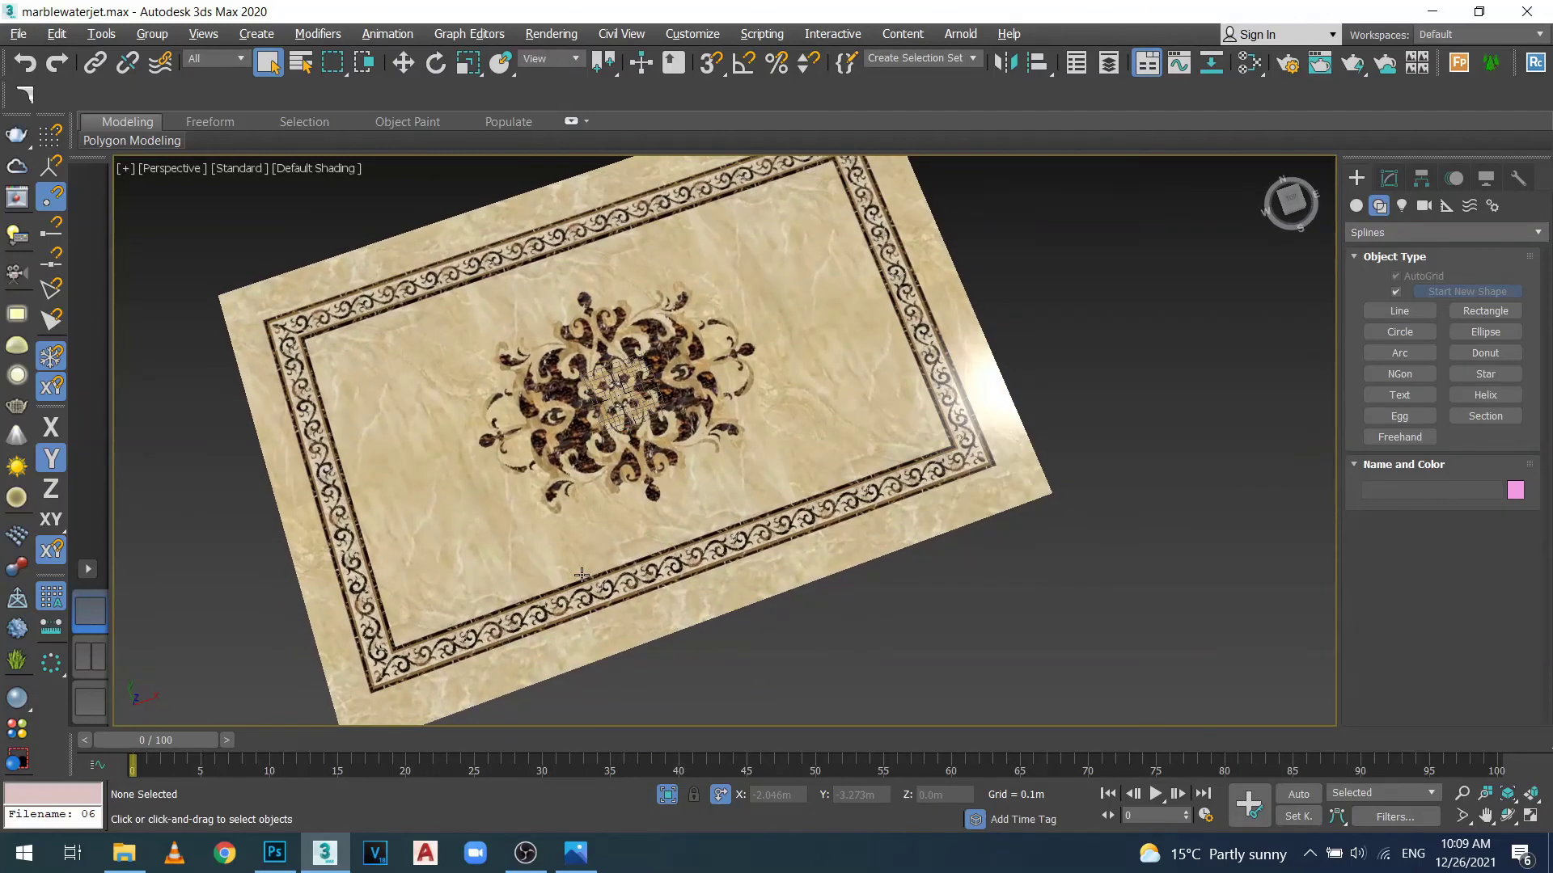
drag(566, 575, 605, 520)
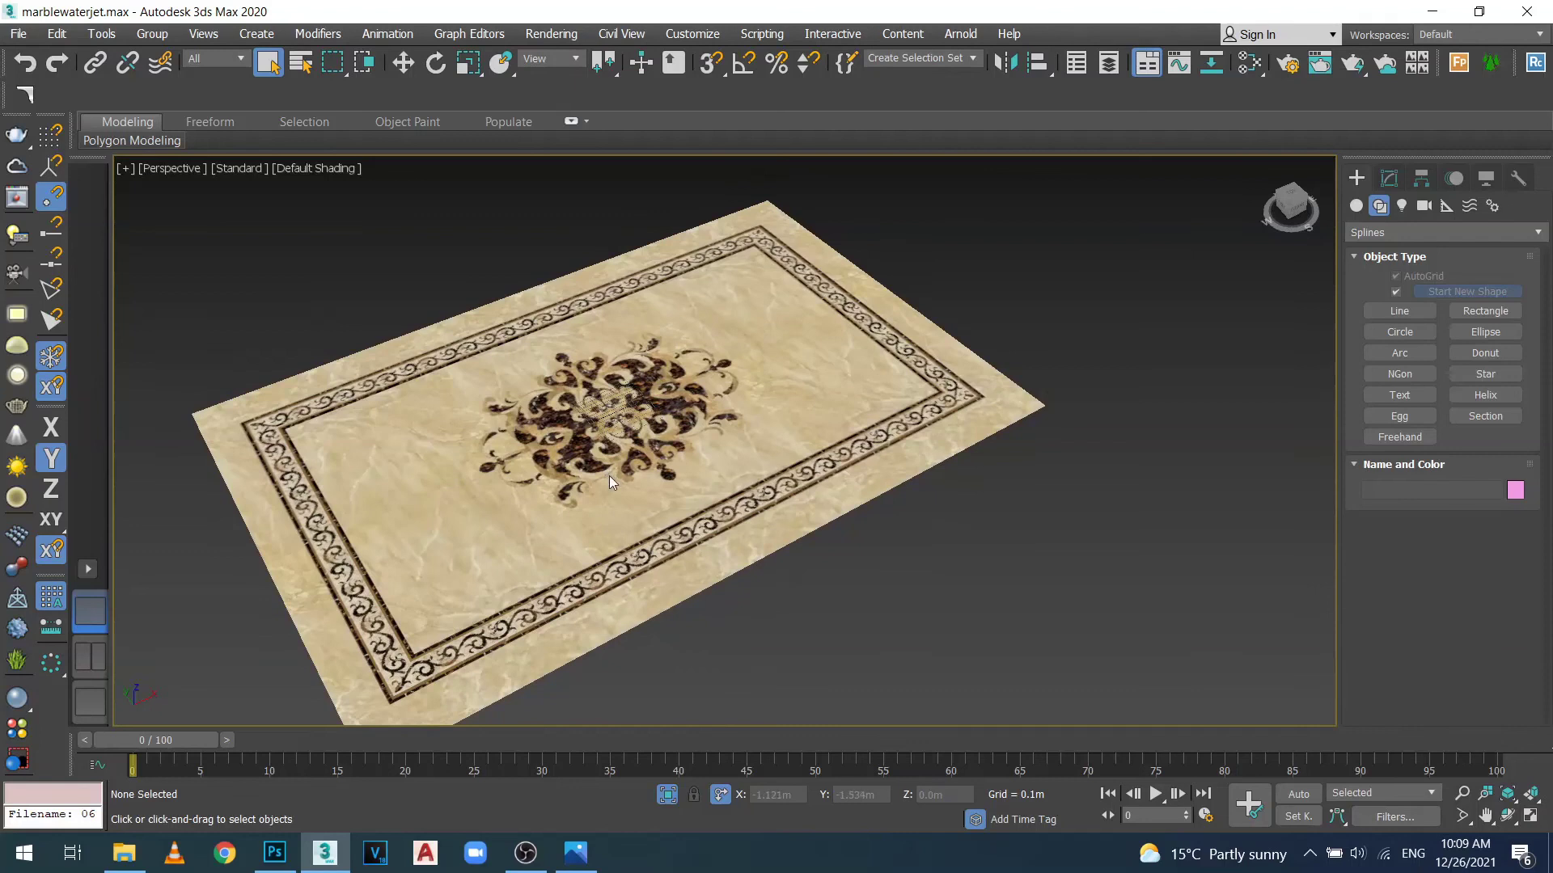
End the floor's isolation to bring back the whole room, and switch the perspective viewport to the VRayCam001 camera.
right_click(609, 478)
click(727, 382)
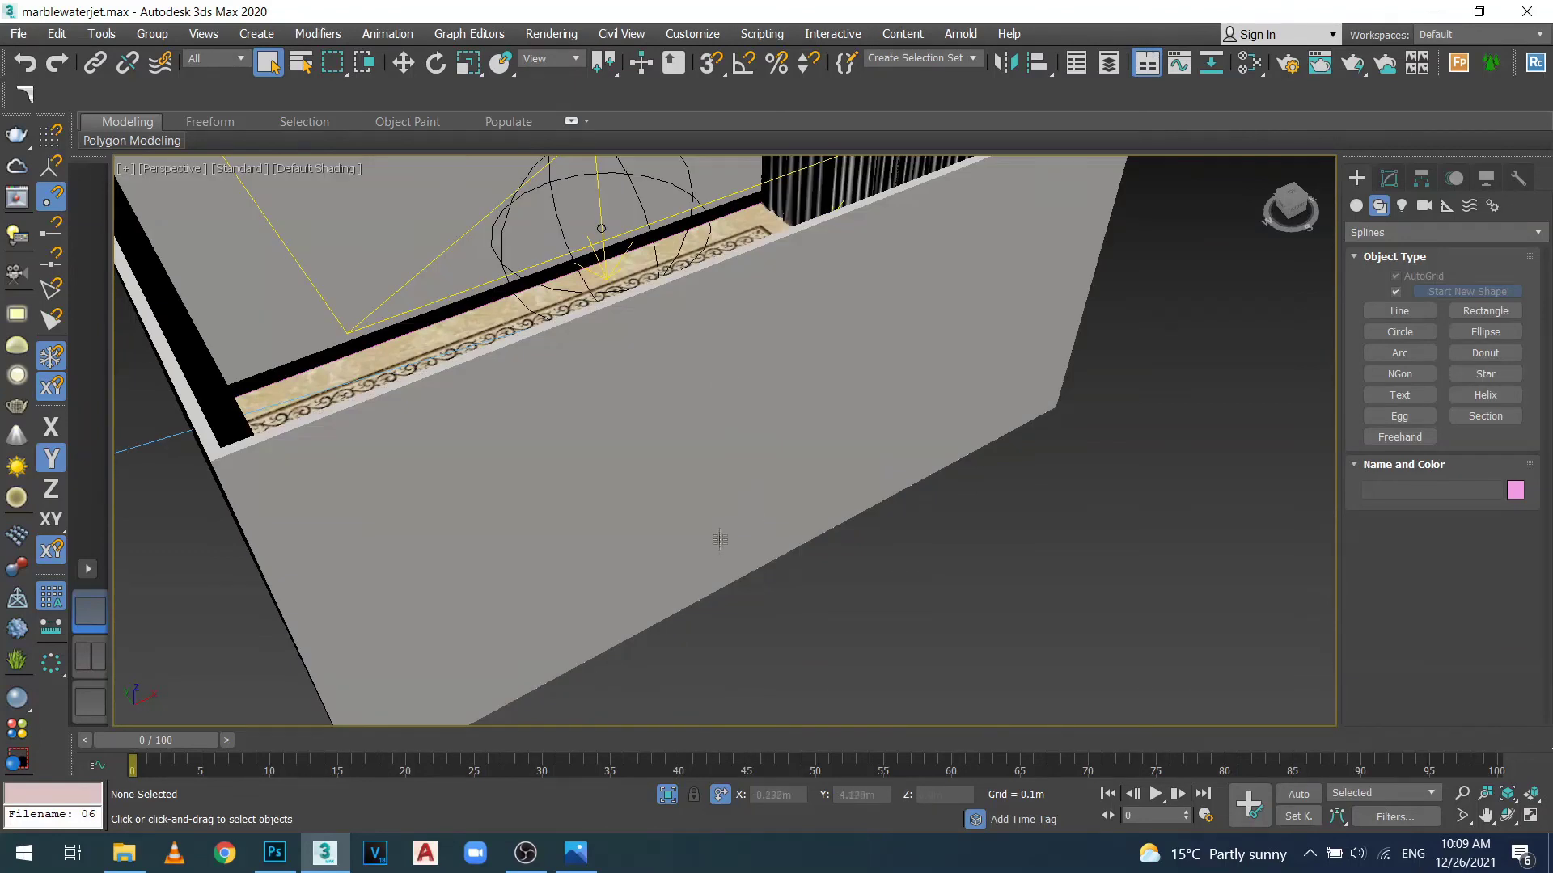
key(alt+w)
click(654, 346)
click(757, 653)
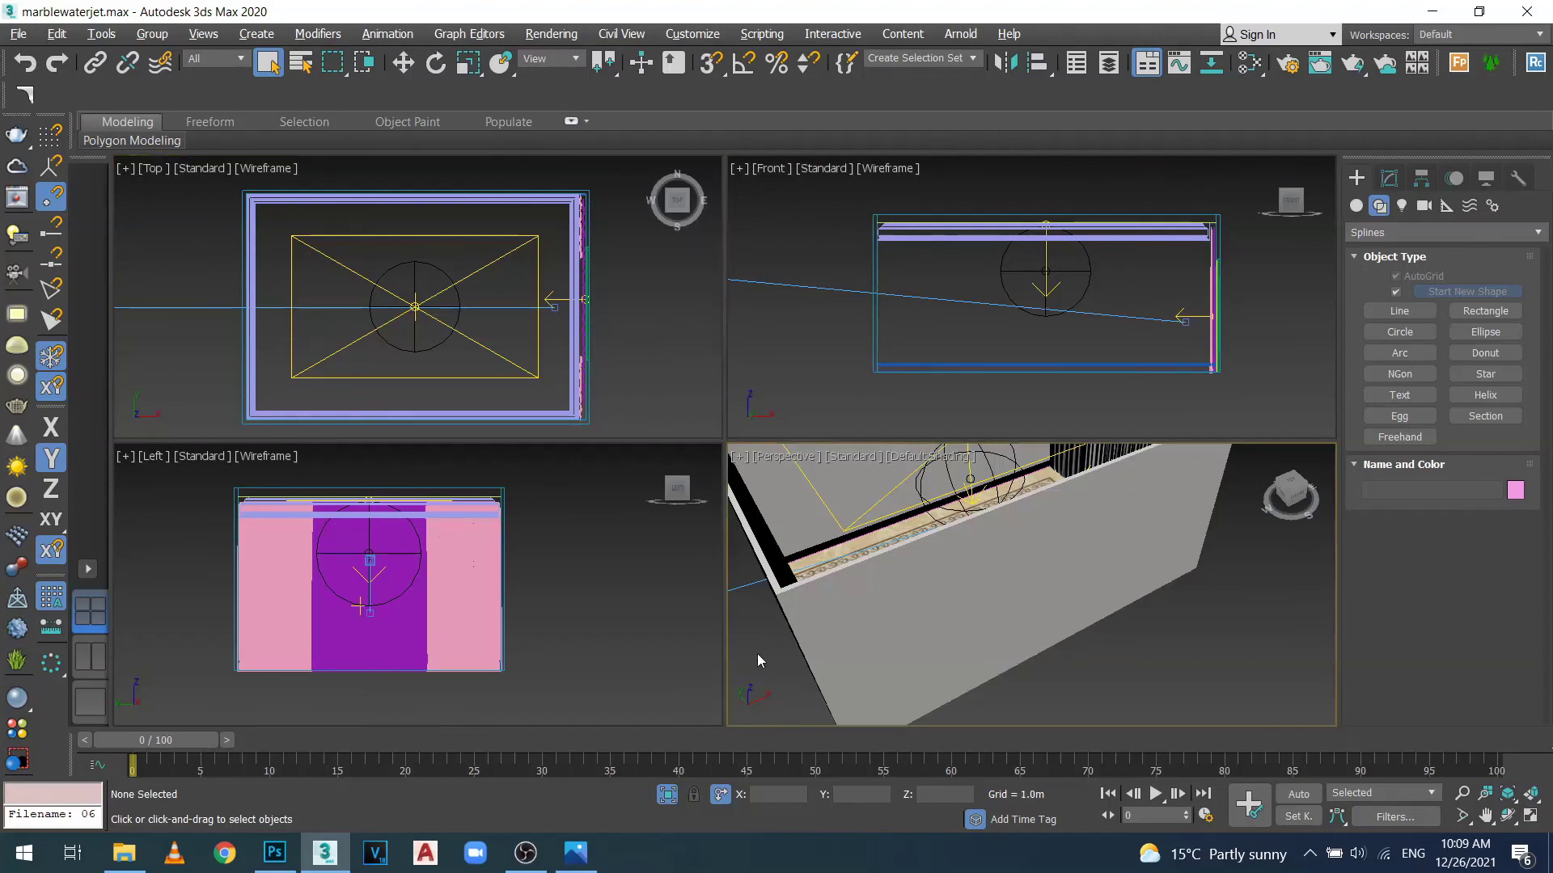
key(c)
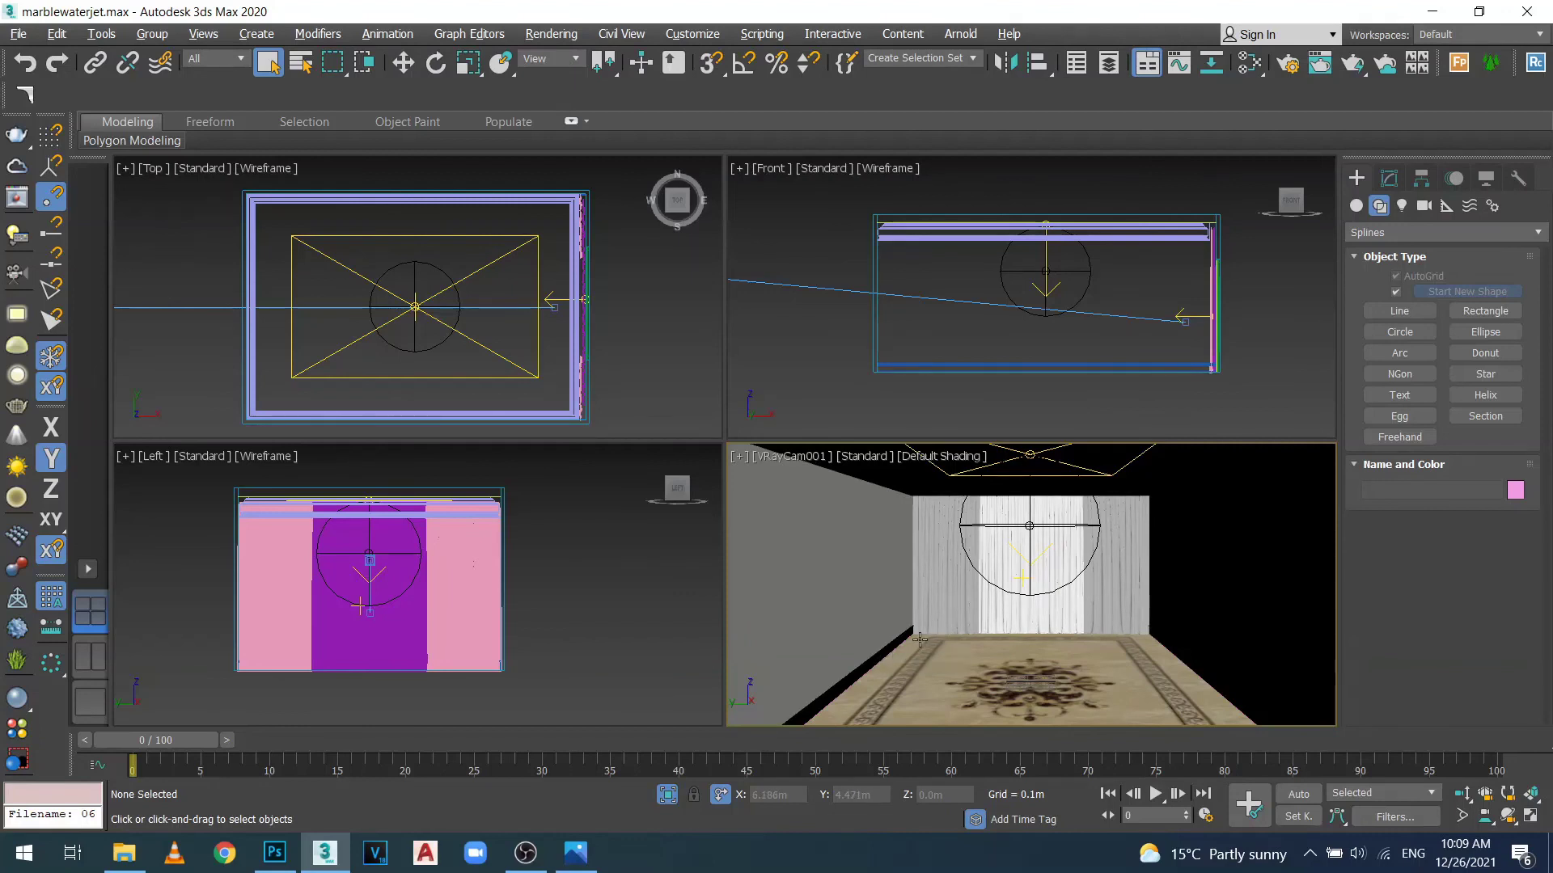
key(alt+q)
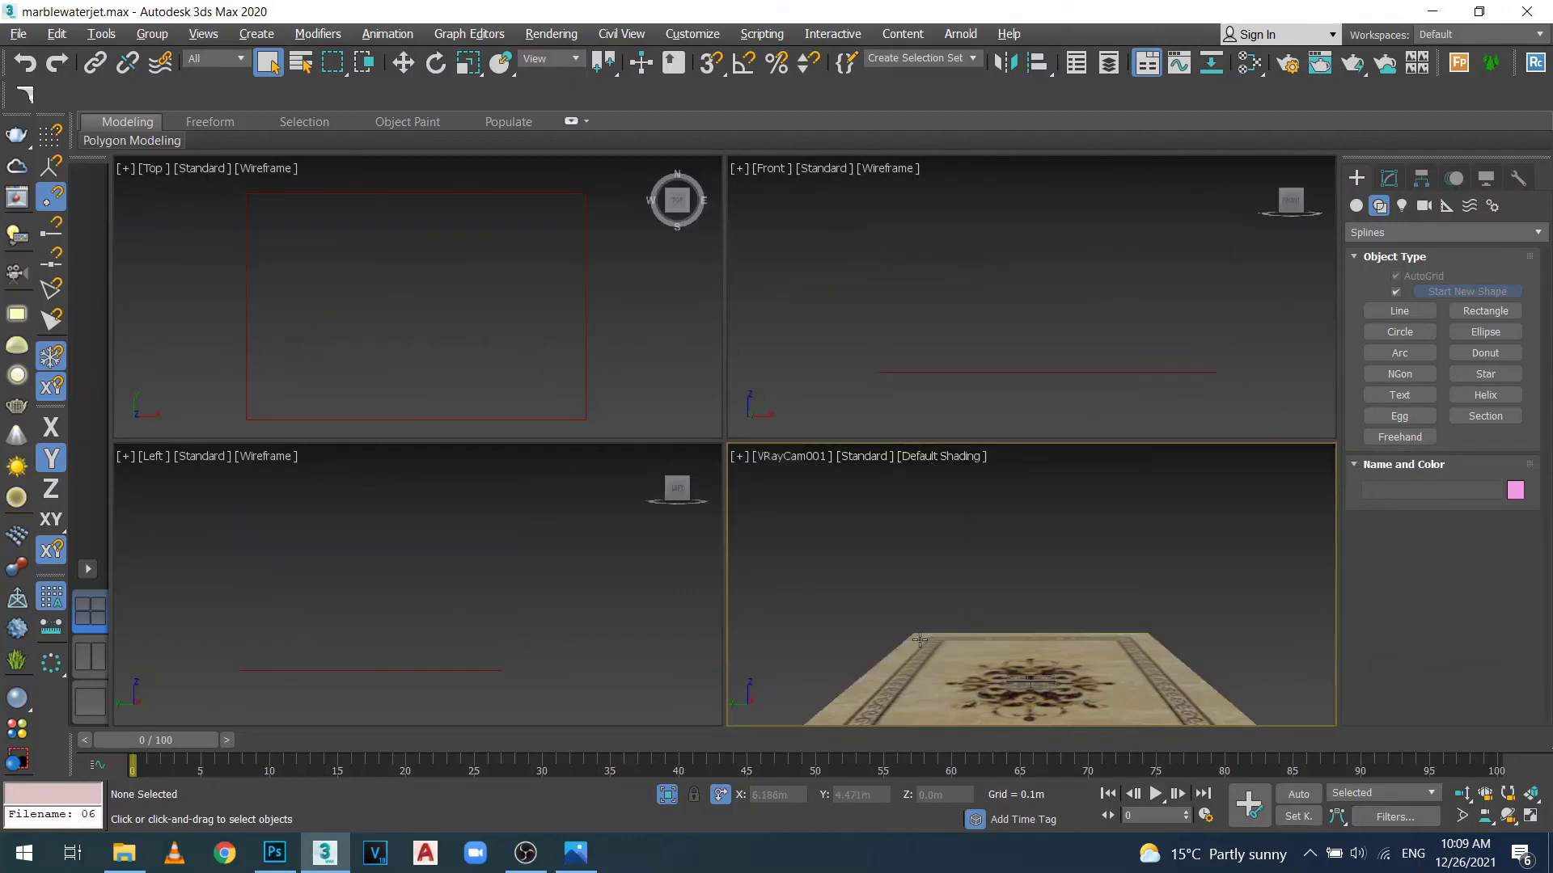
right_click(920, 638)
click(996, 536)
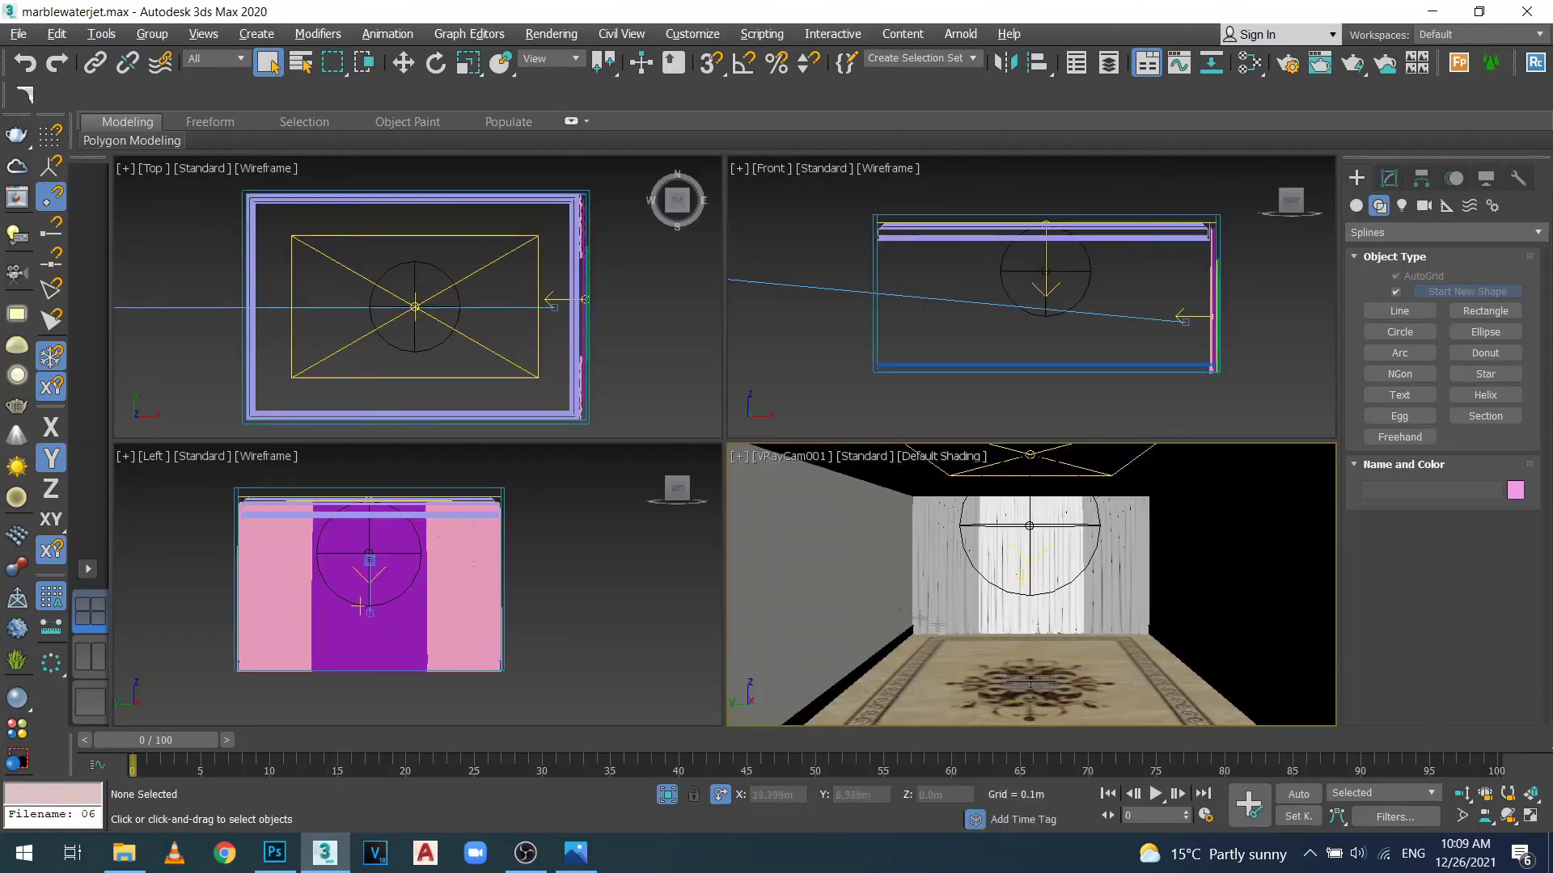
Maximize the camera viewport, start a V-Ray render of the room and abort it once the floor's reflections can be judged.
key(alt+w)
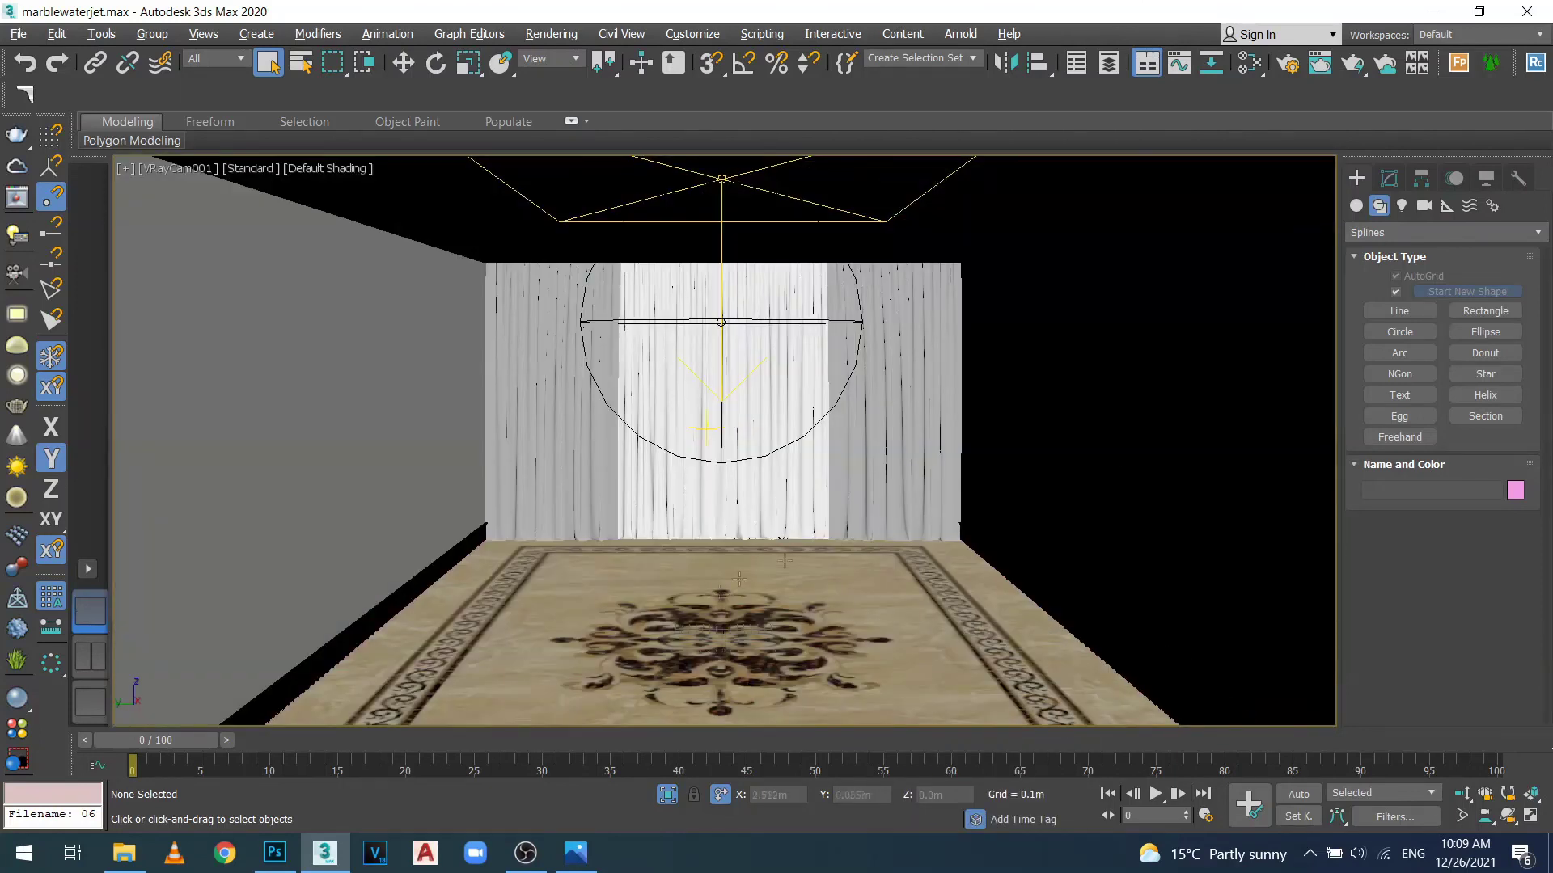
click(1347, 72)
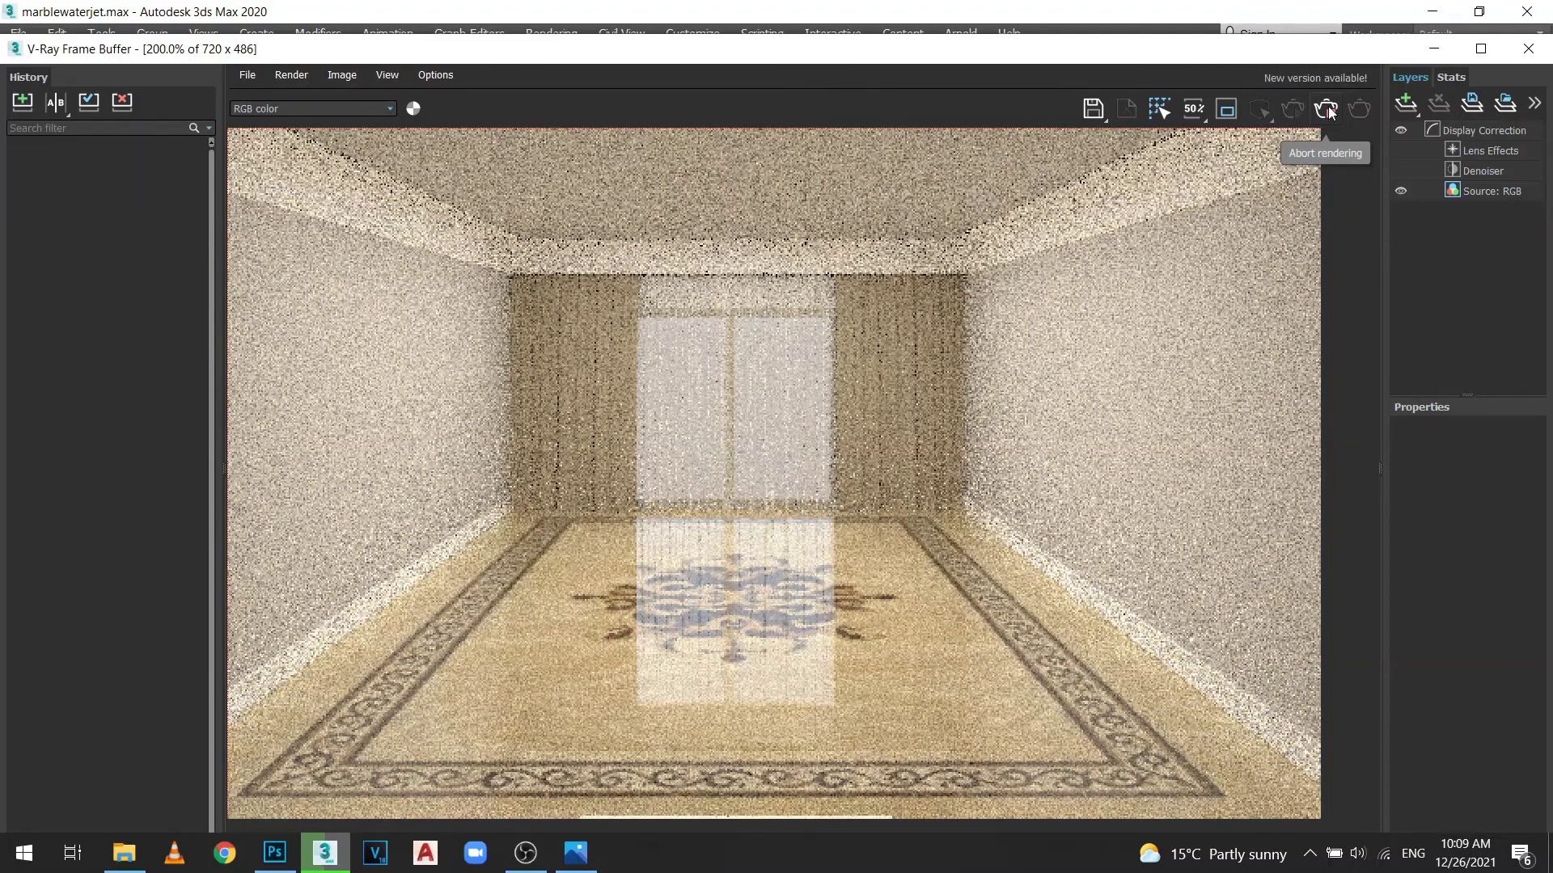
click(1330, 112)
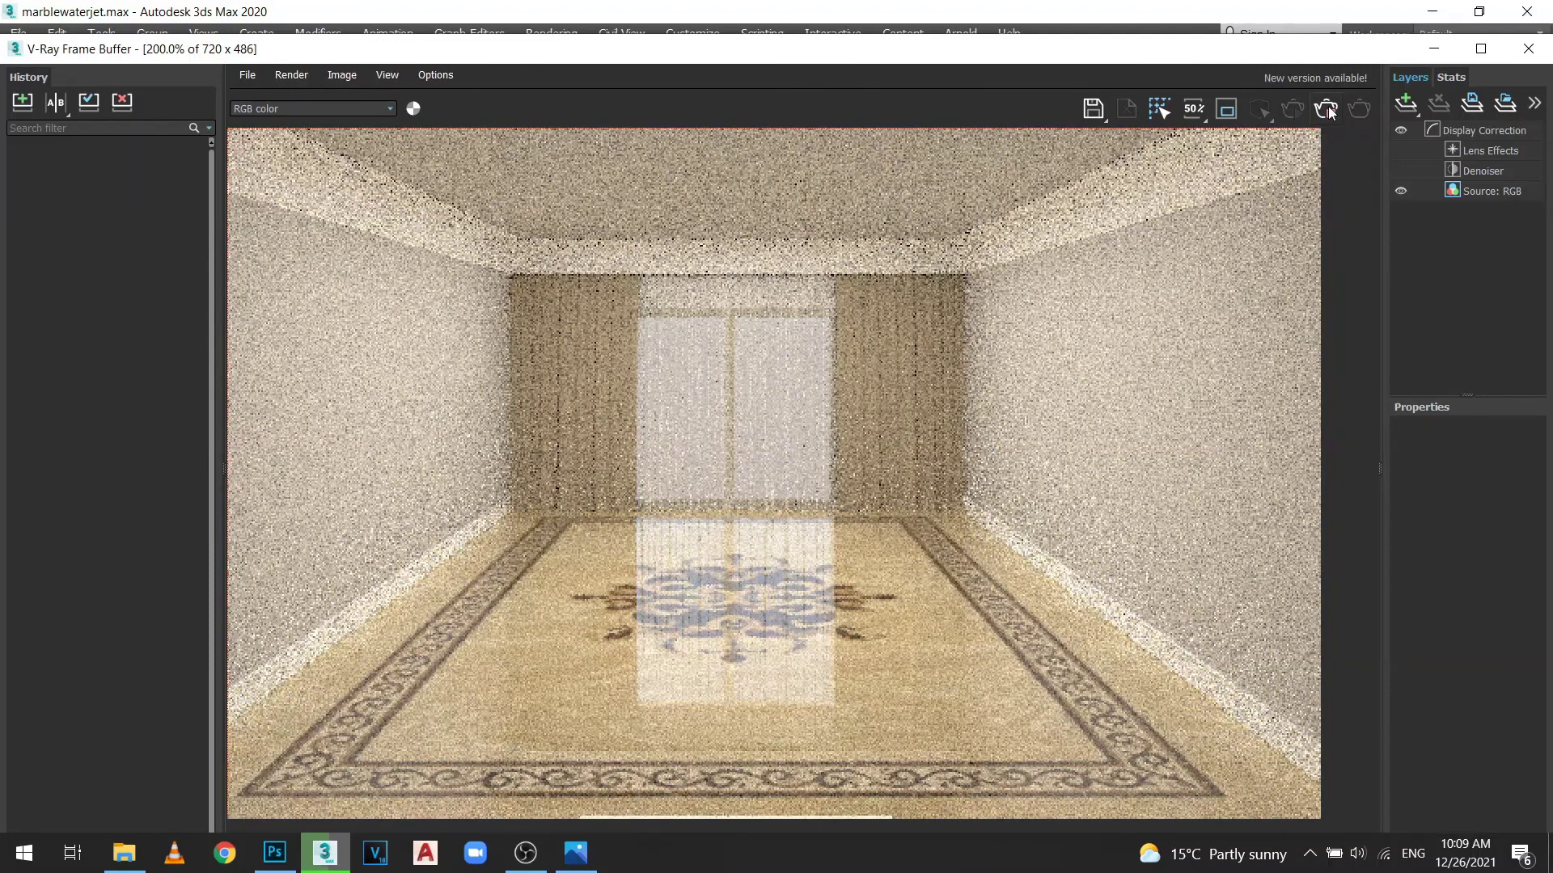